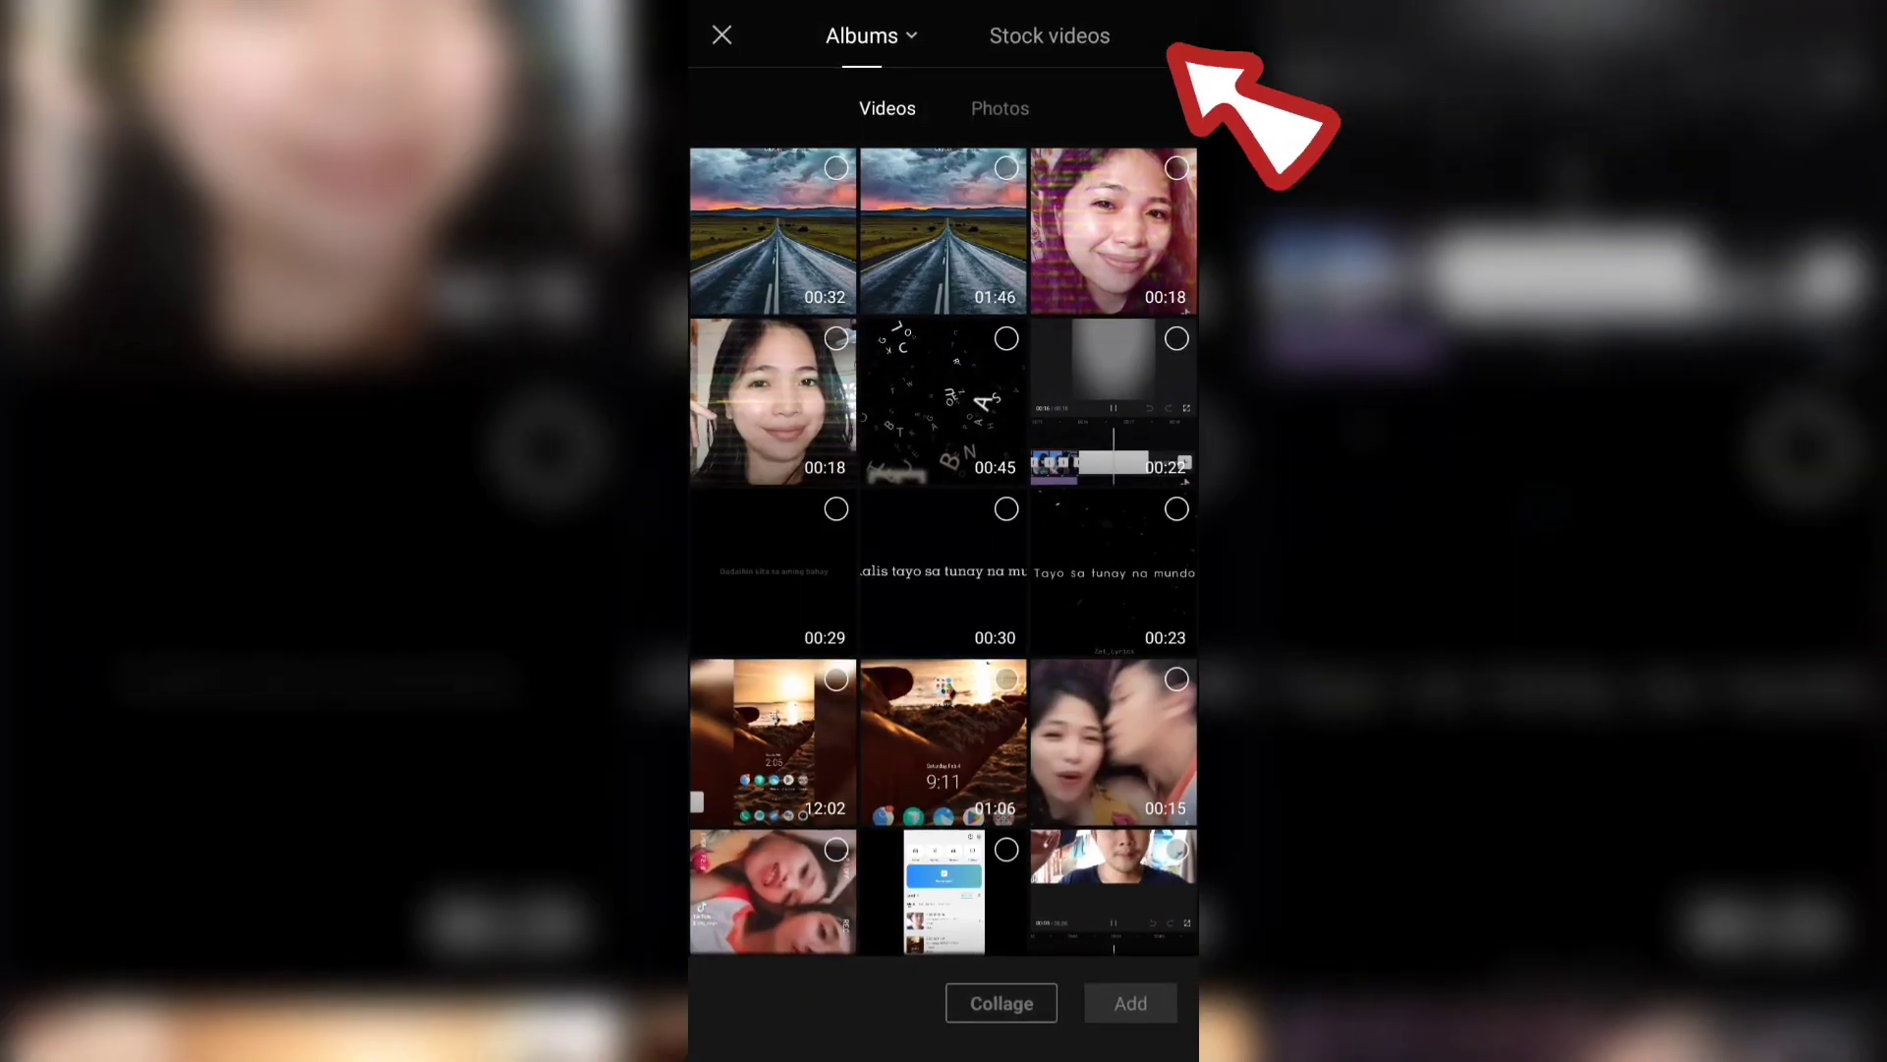
- Start a project from the plain black B&W stock clip
click(1076, 26)
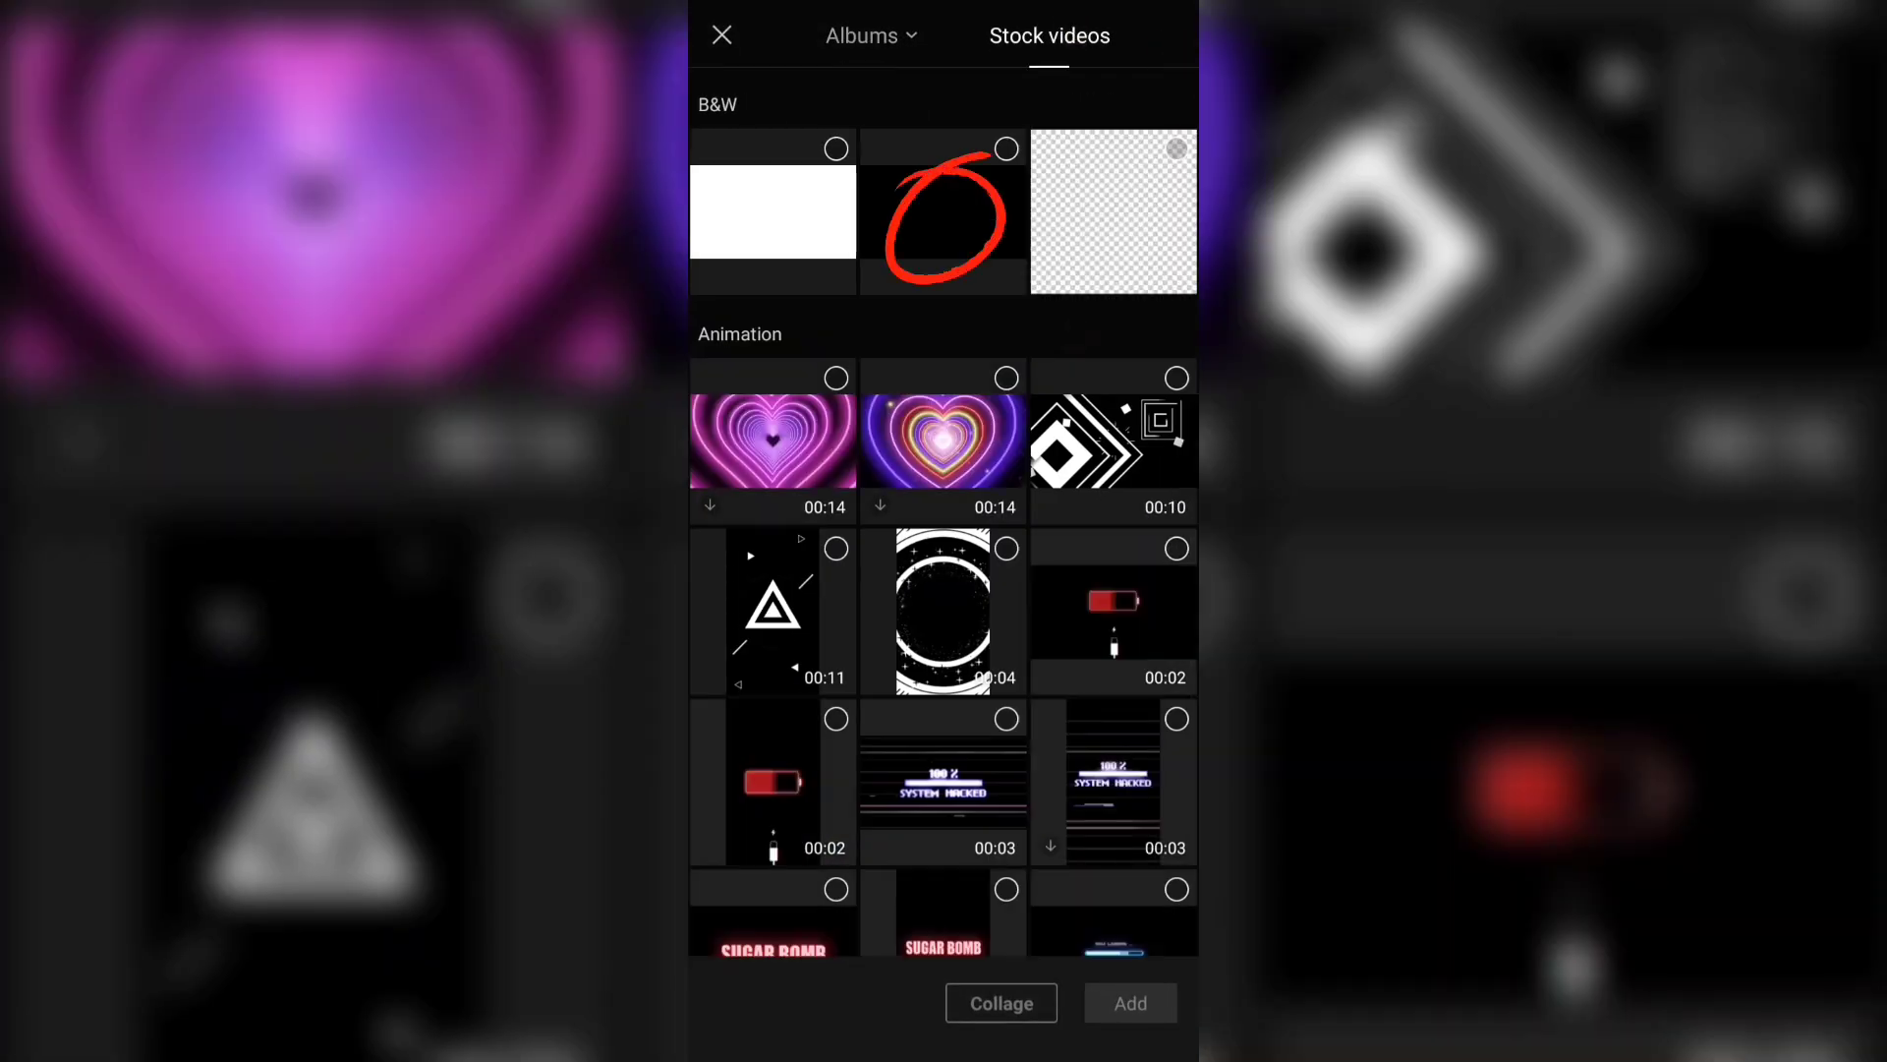
click(1006, 148)
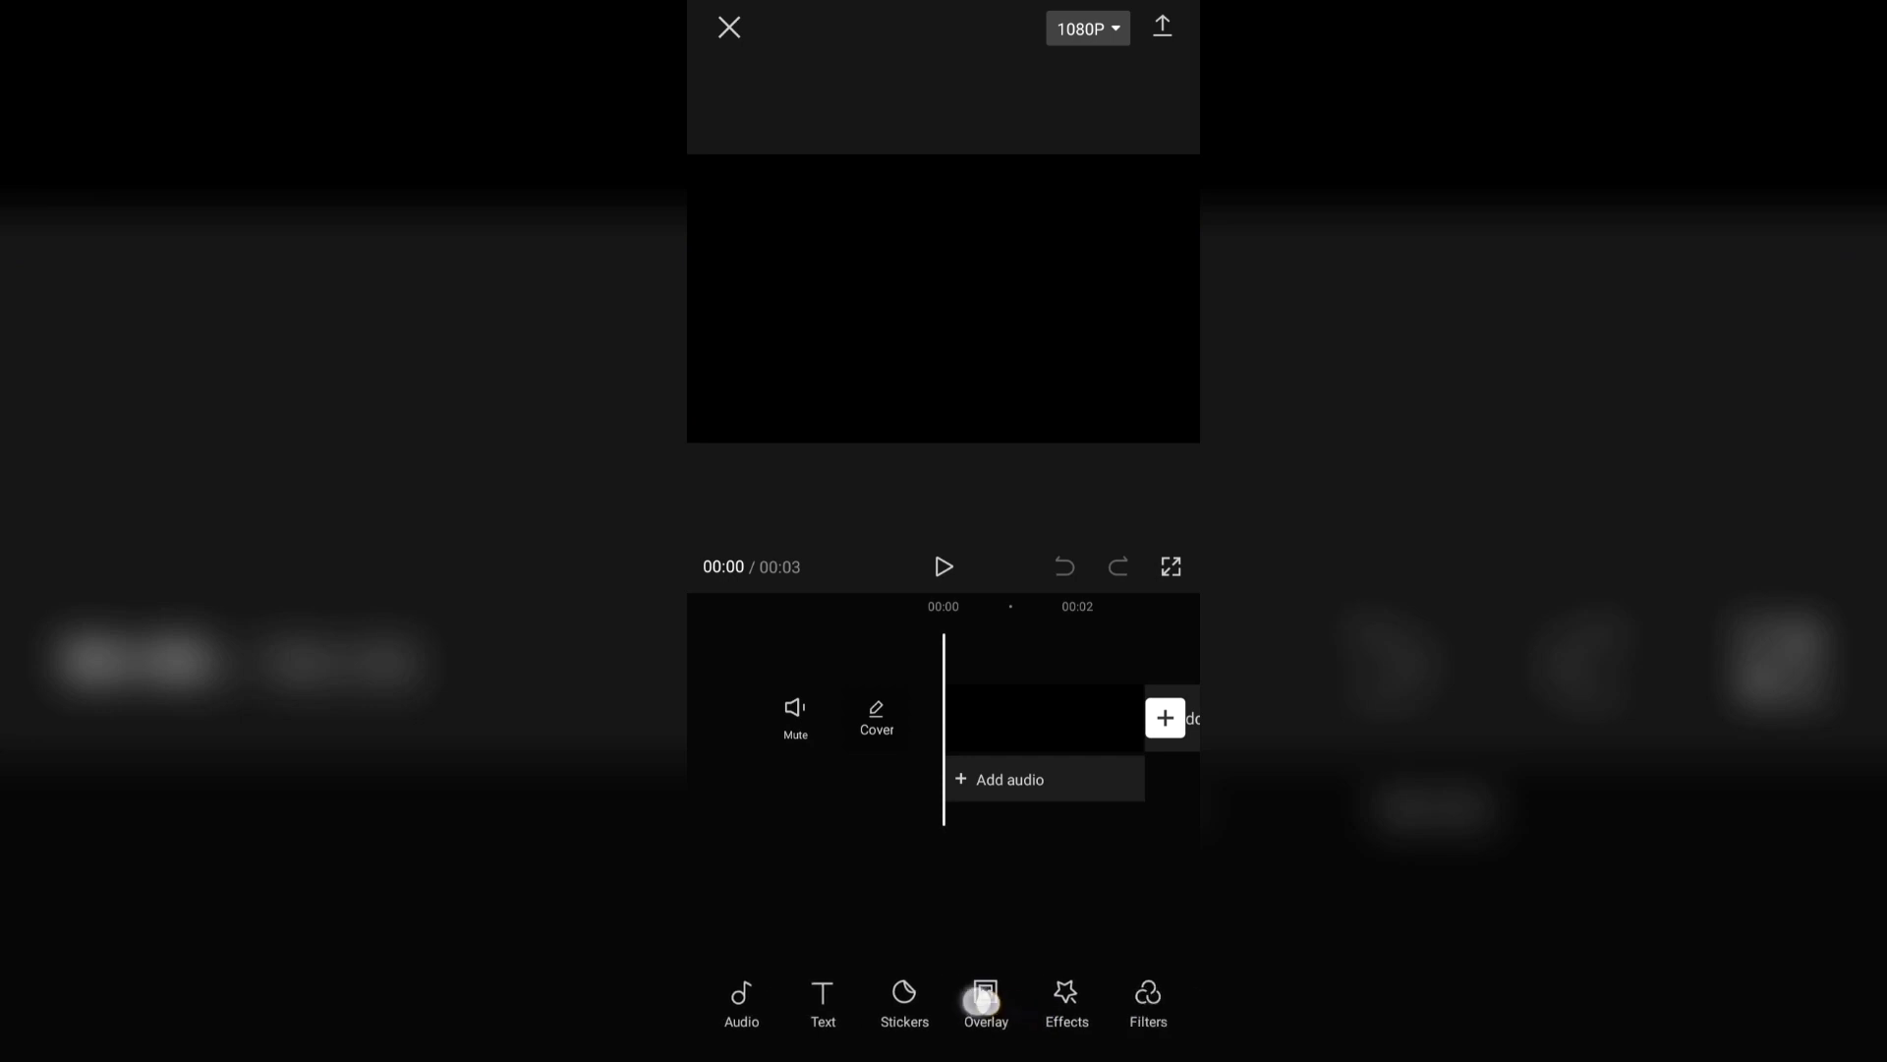
drag(1081, 999, 929, 1001)
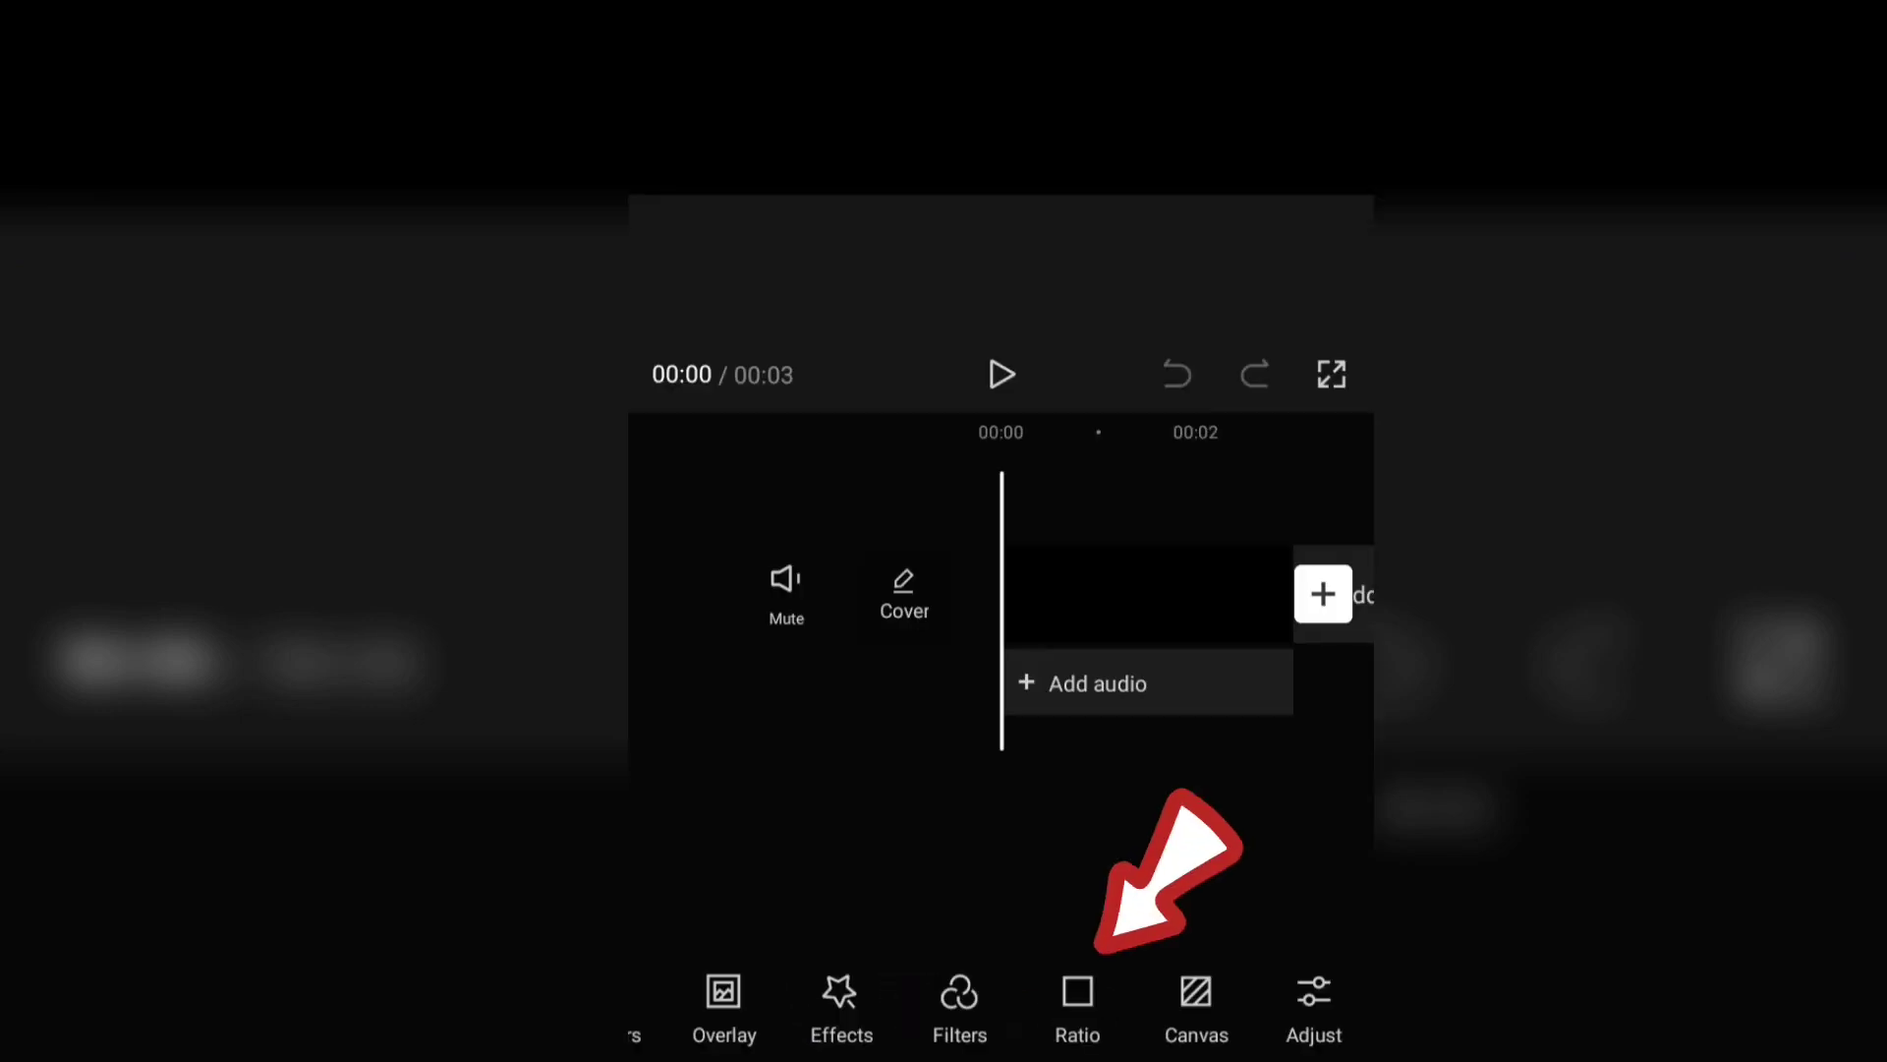
- Set the canvas ratio to 9:16 portrait
click(995, 998)
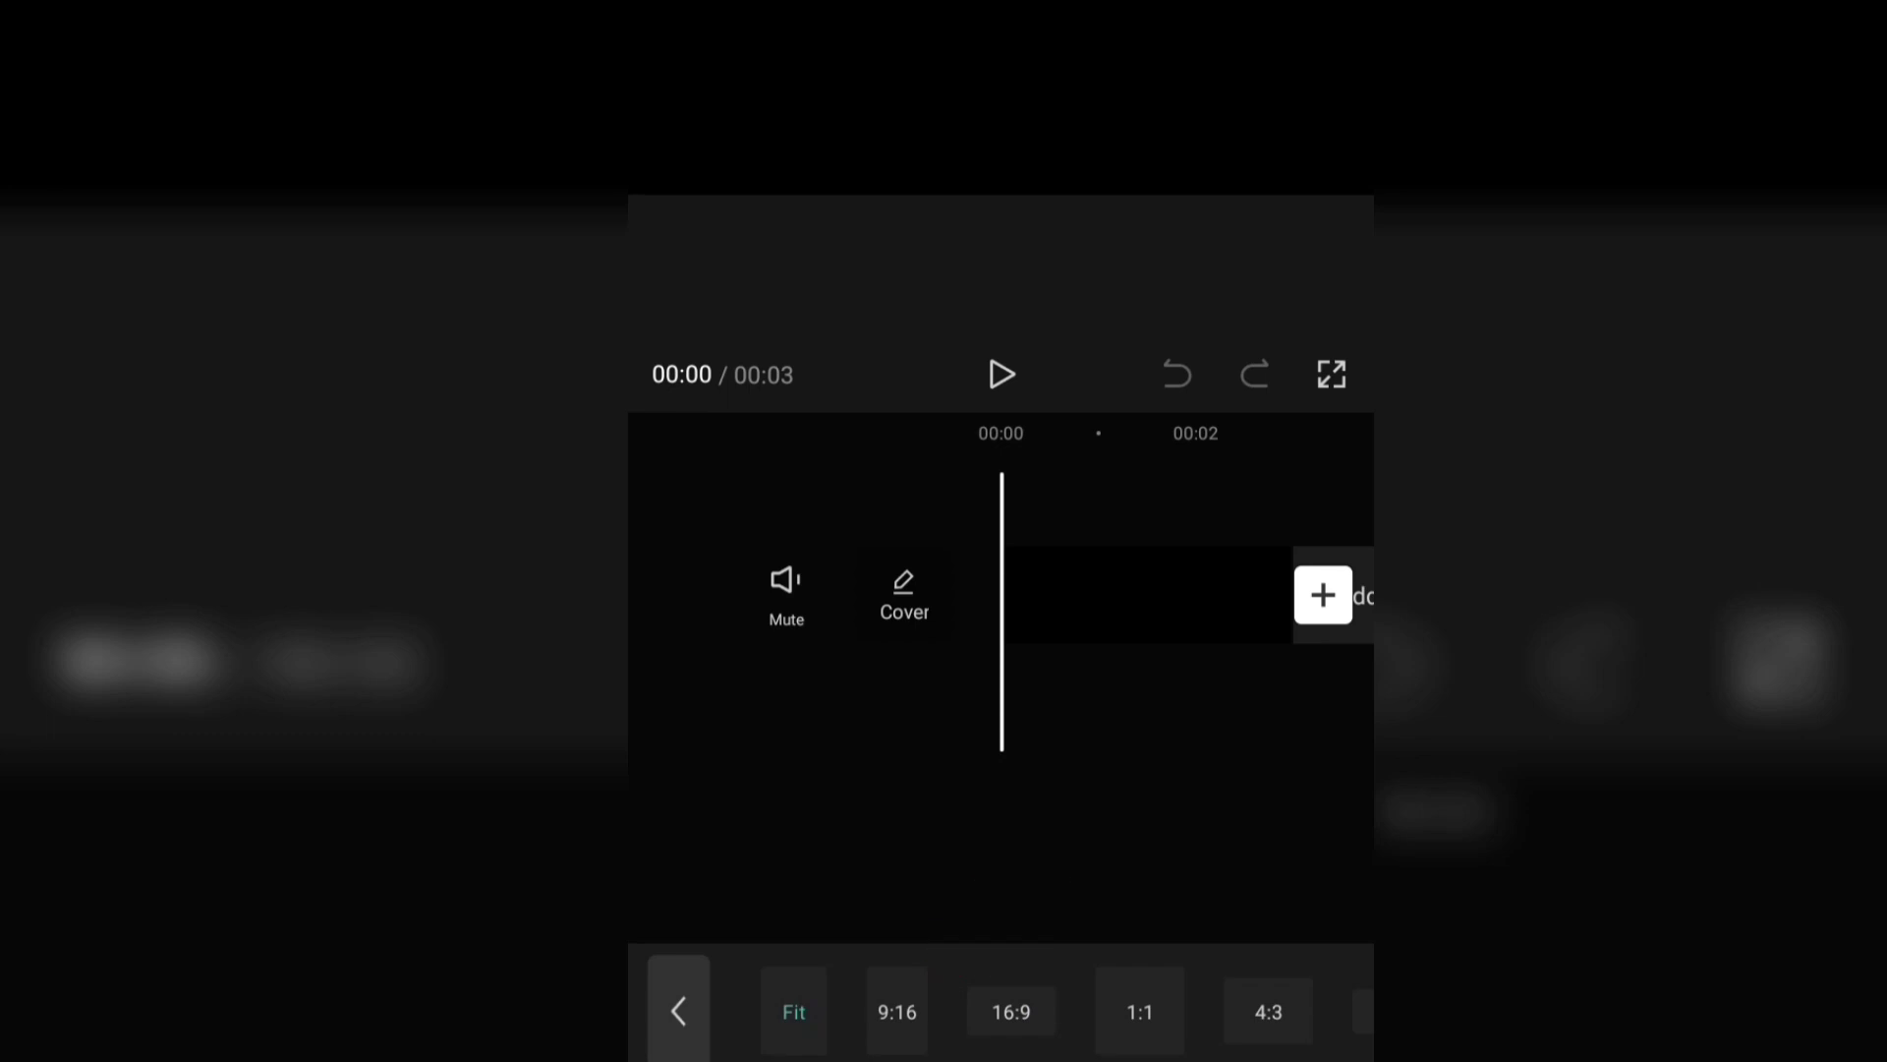
click(897, 1012)
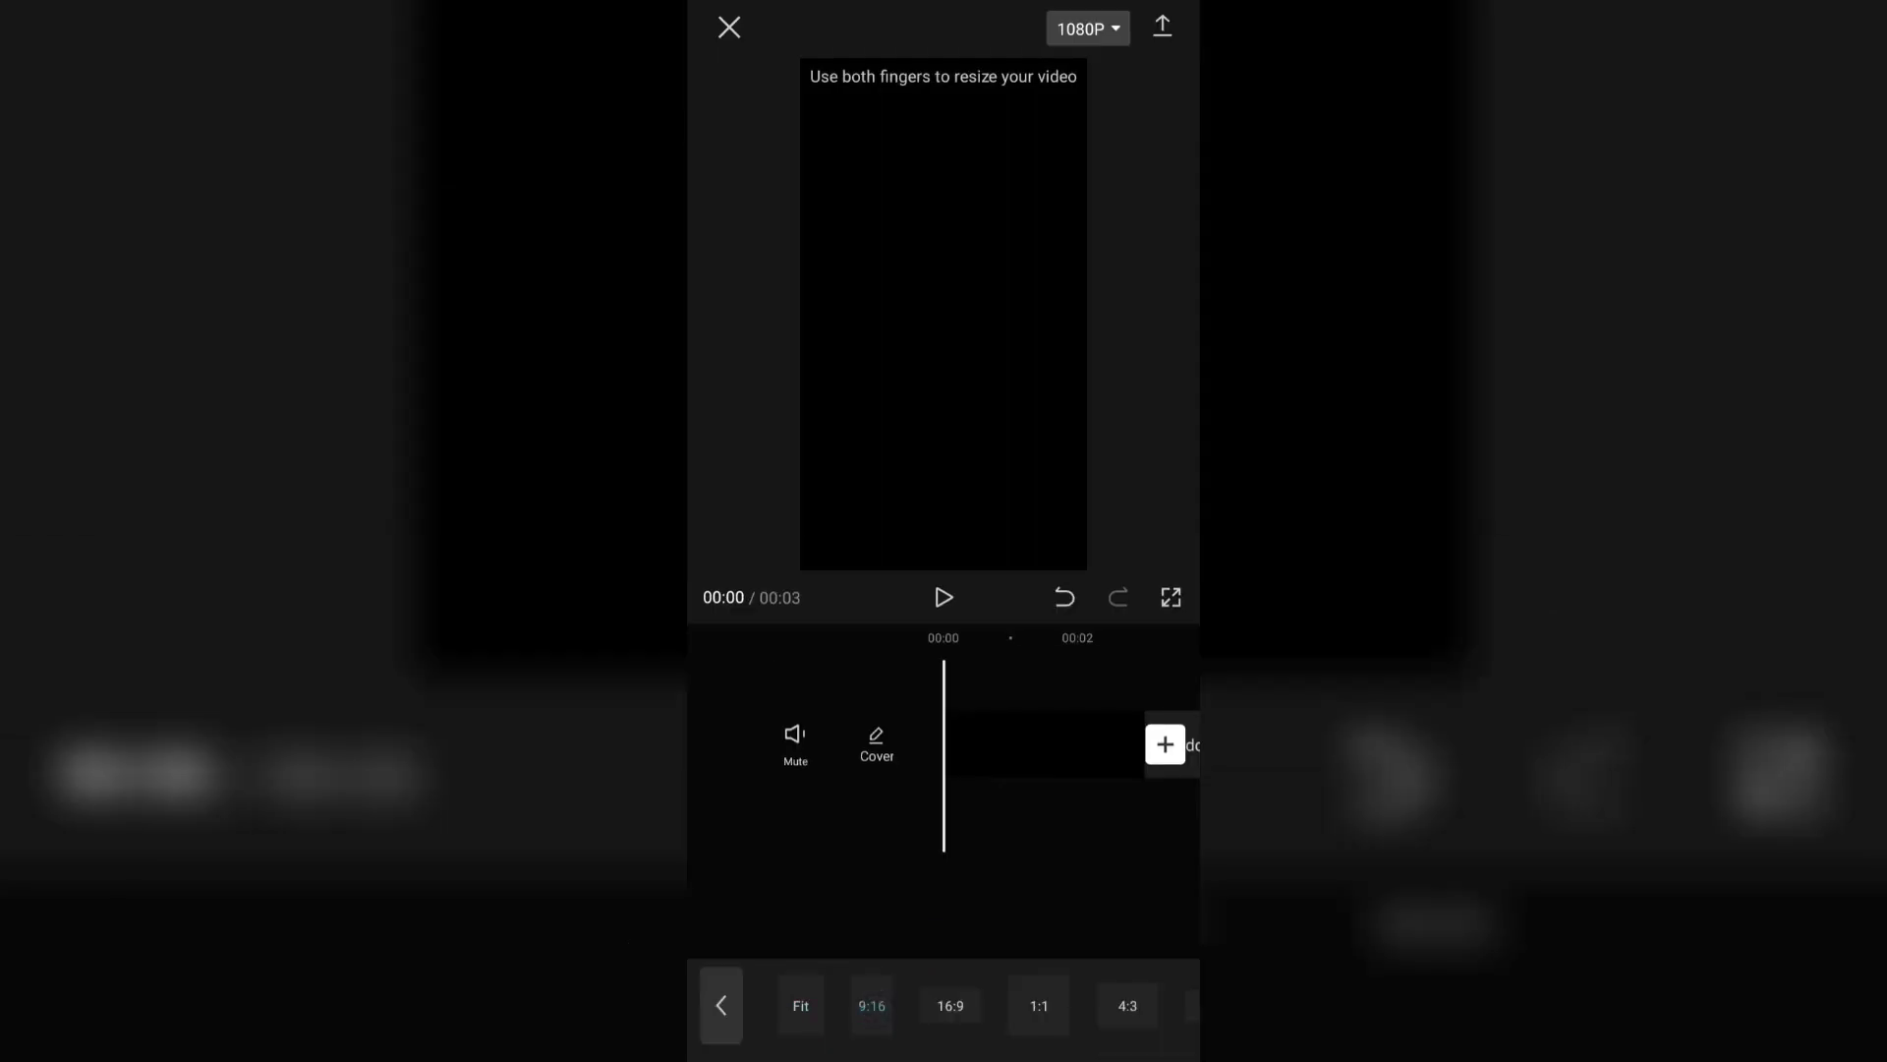
click(720, 1004)
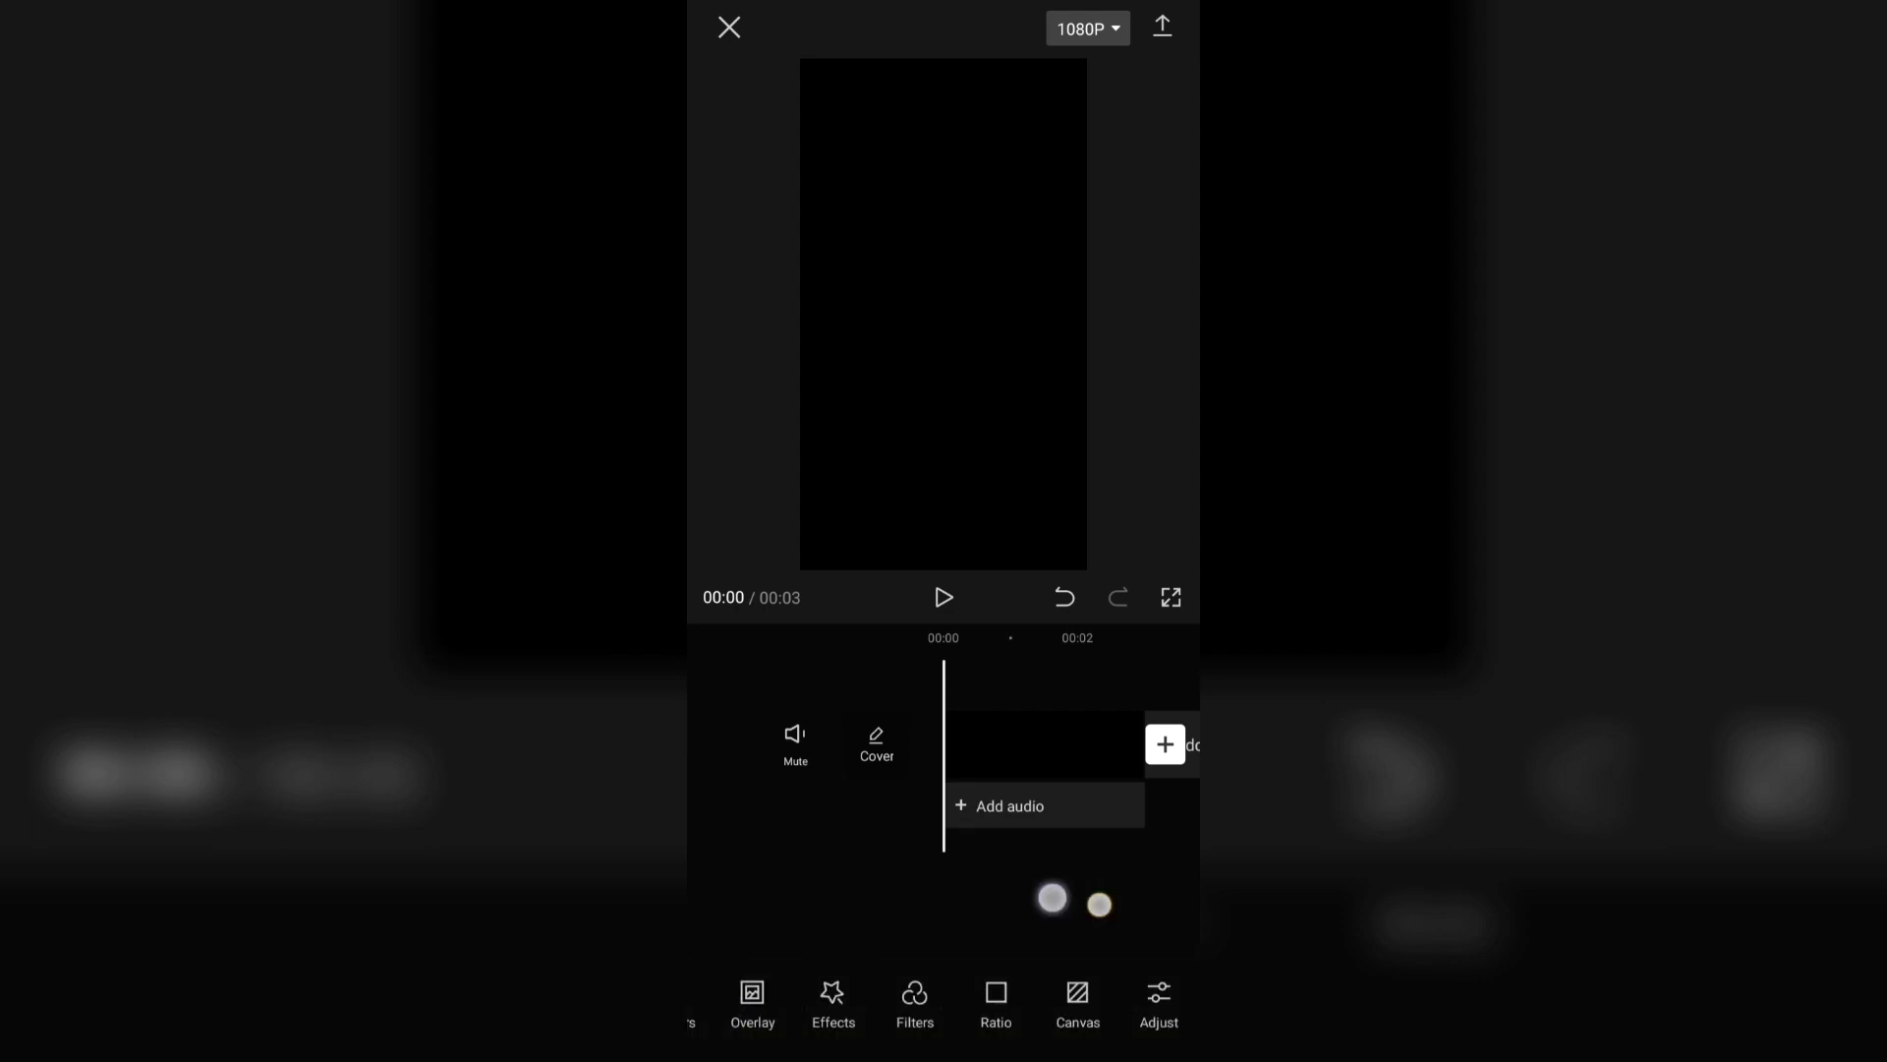
- Stretch the black clip's end out to 10.6 seconds, then deselect it
drag(1052, 898, 924, 897)
click(931, 728)
mouse_move(1030, 757)
mouse_down()
mouse_move(1085, 778)
mouse_move(1222, 958)
mouse_up()
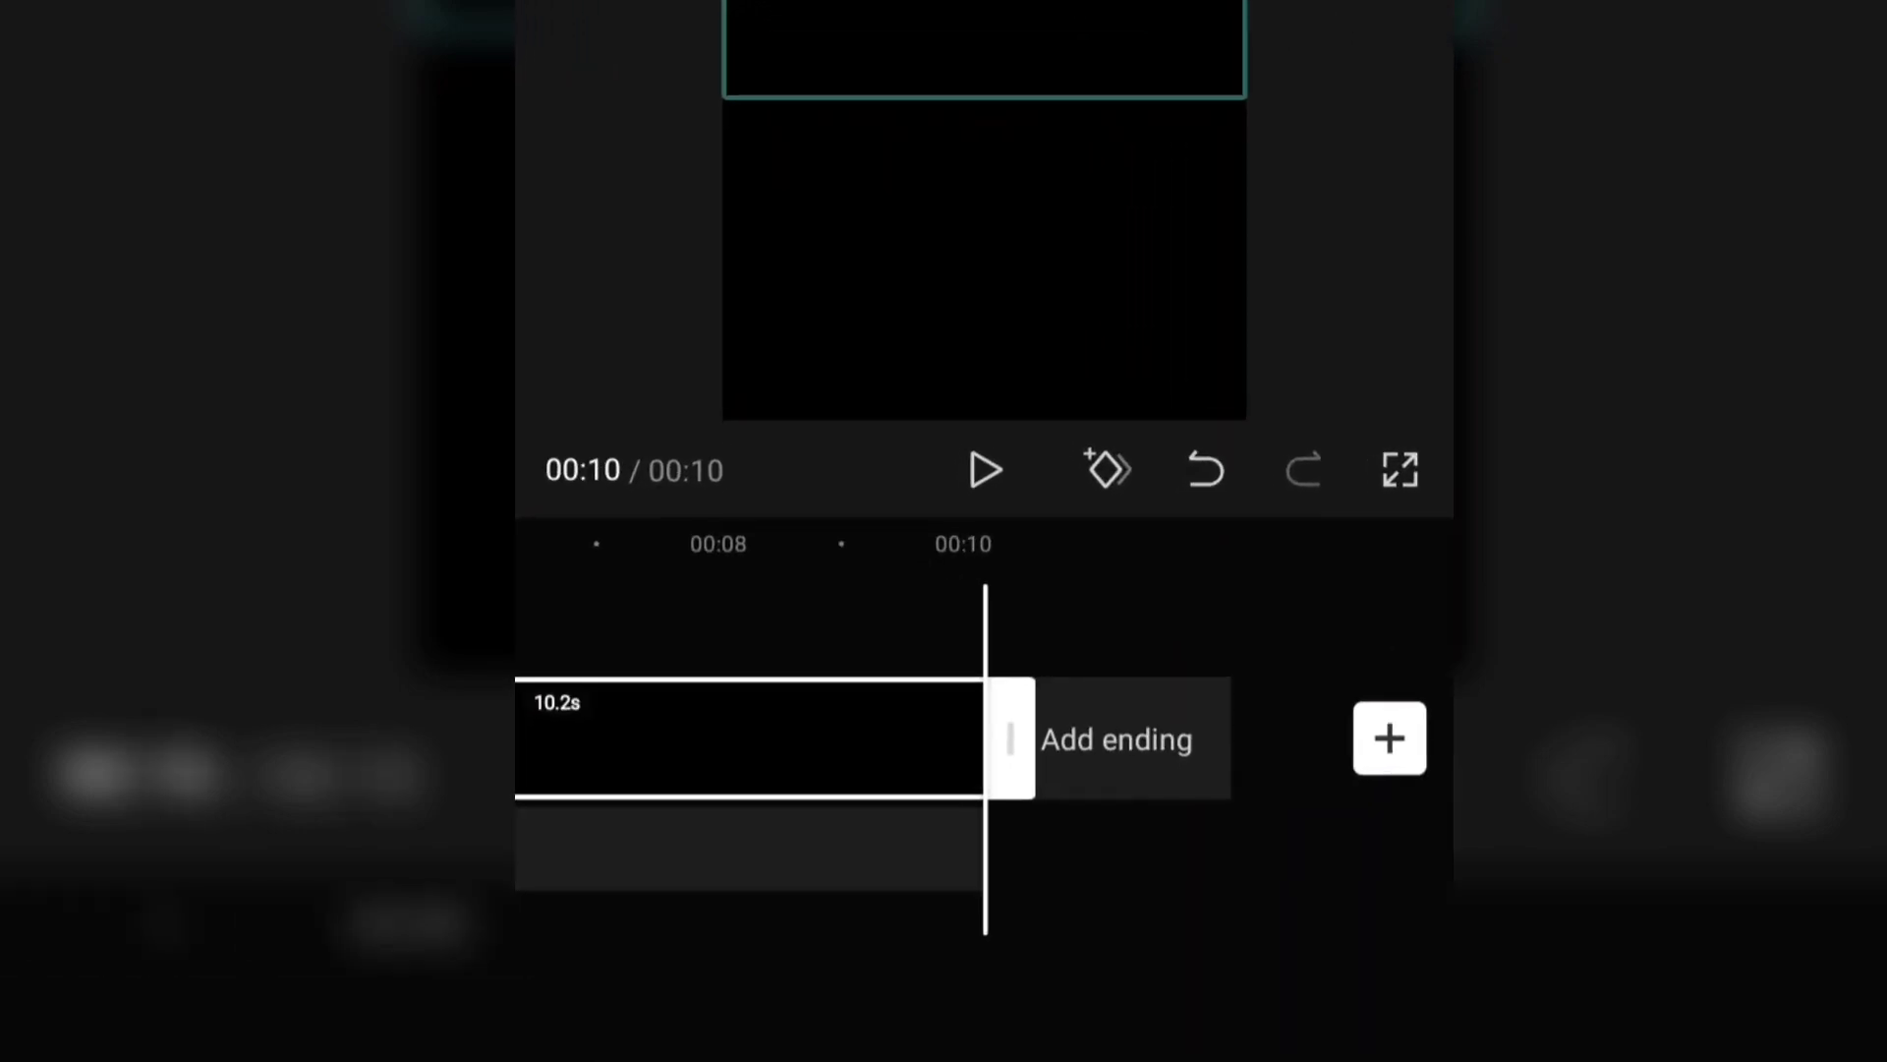
drag(1068, 729, 1124, 739)
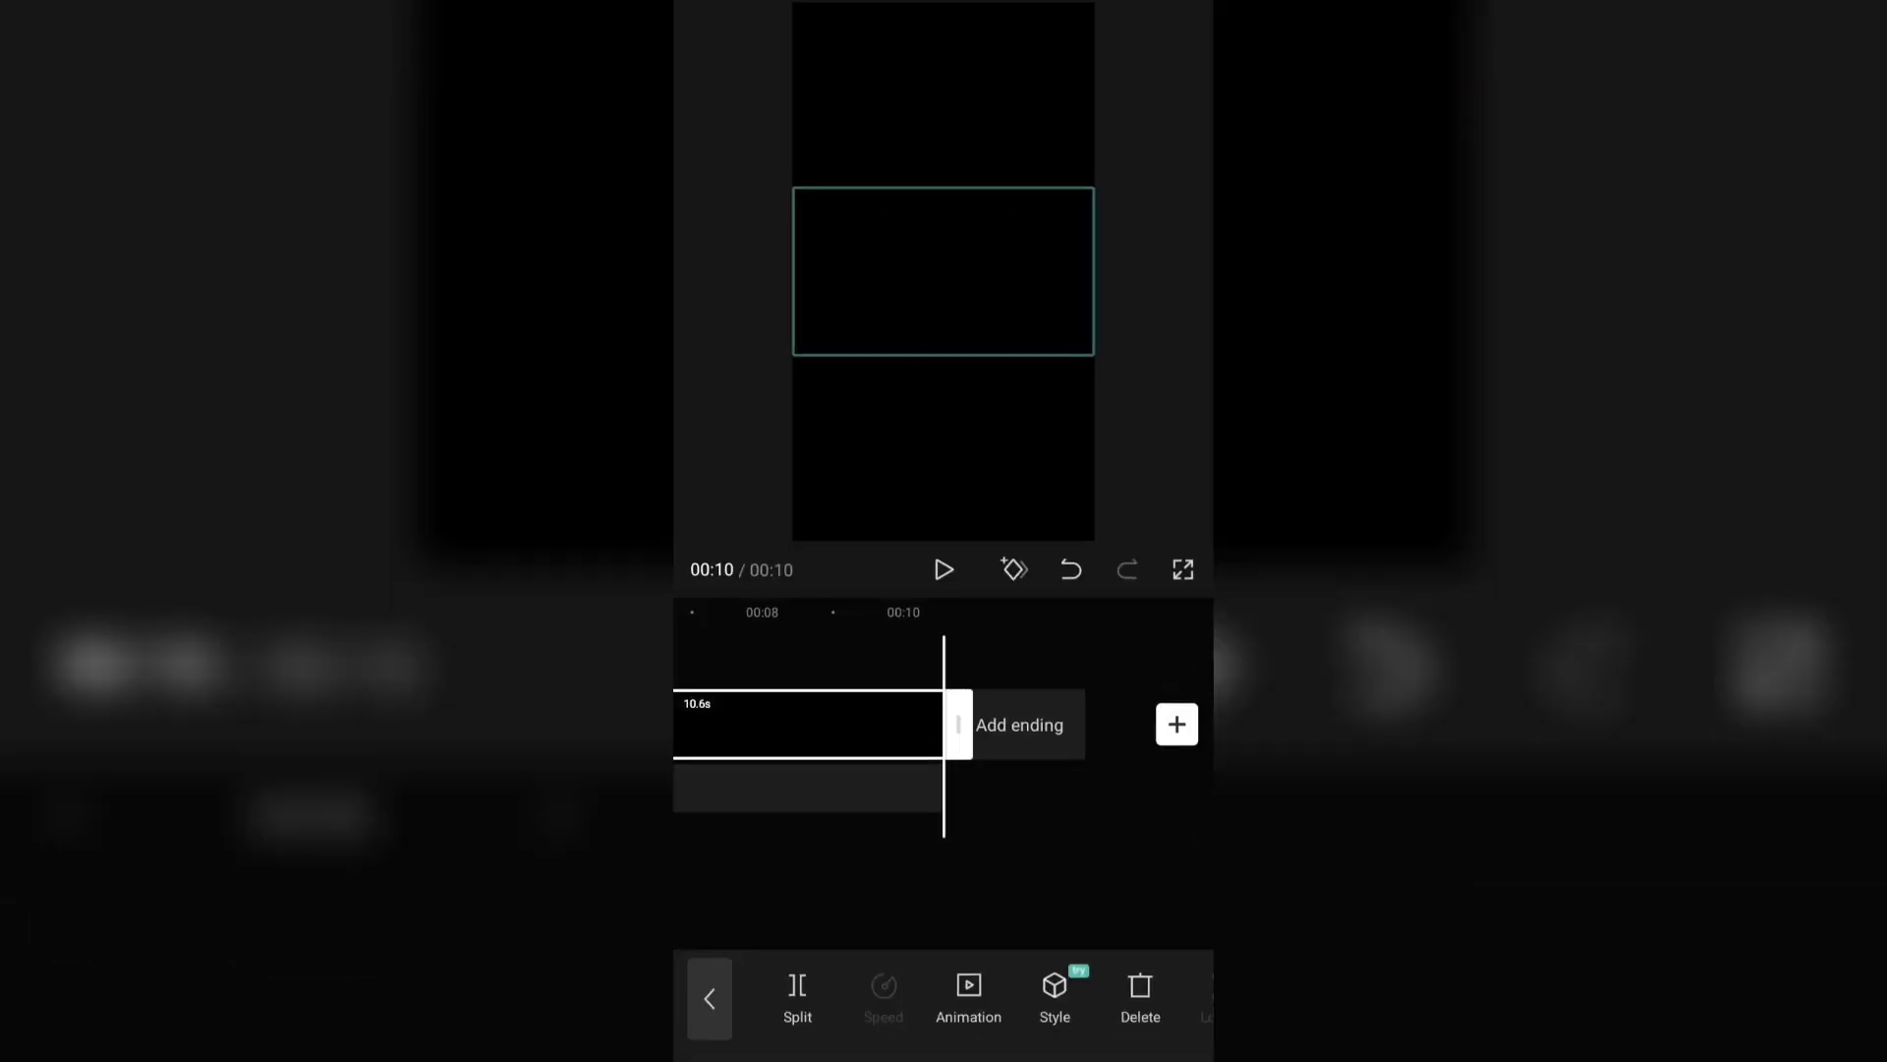
drag(1012, 896, 1058, 896)
click(708, 998)
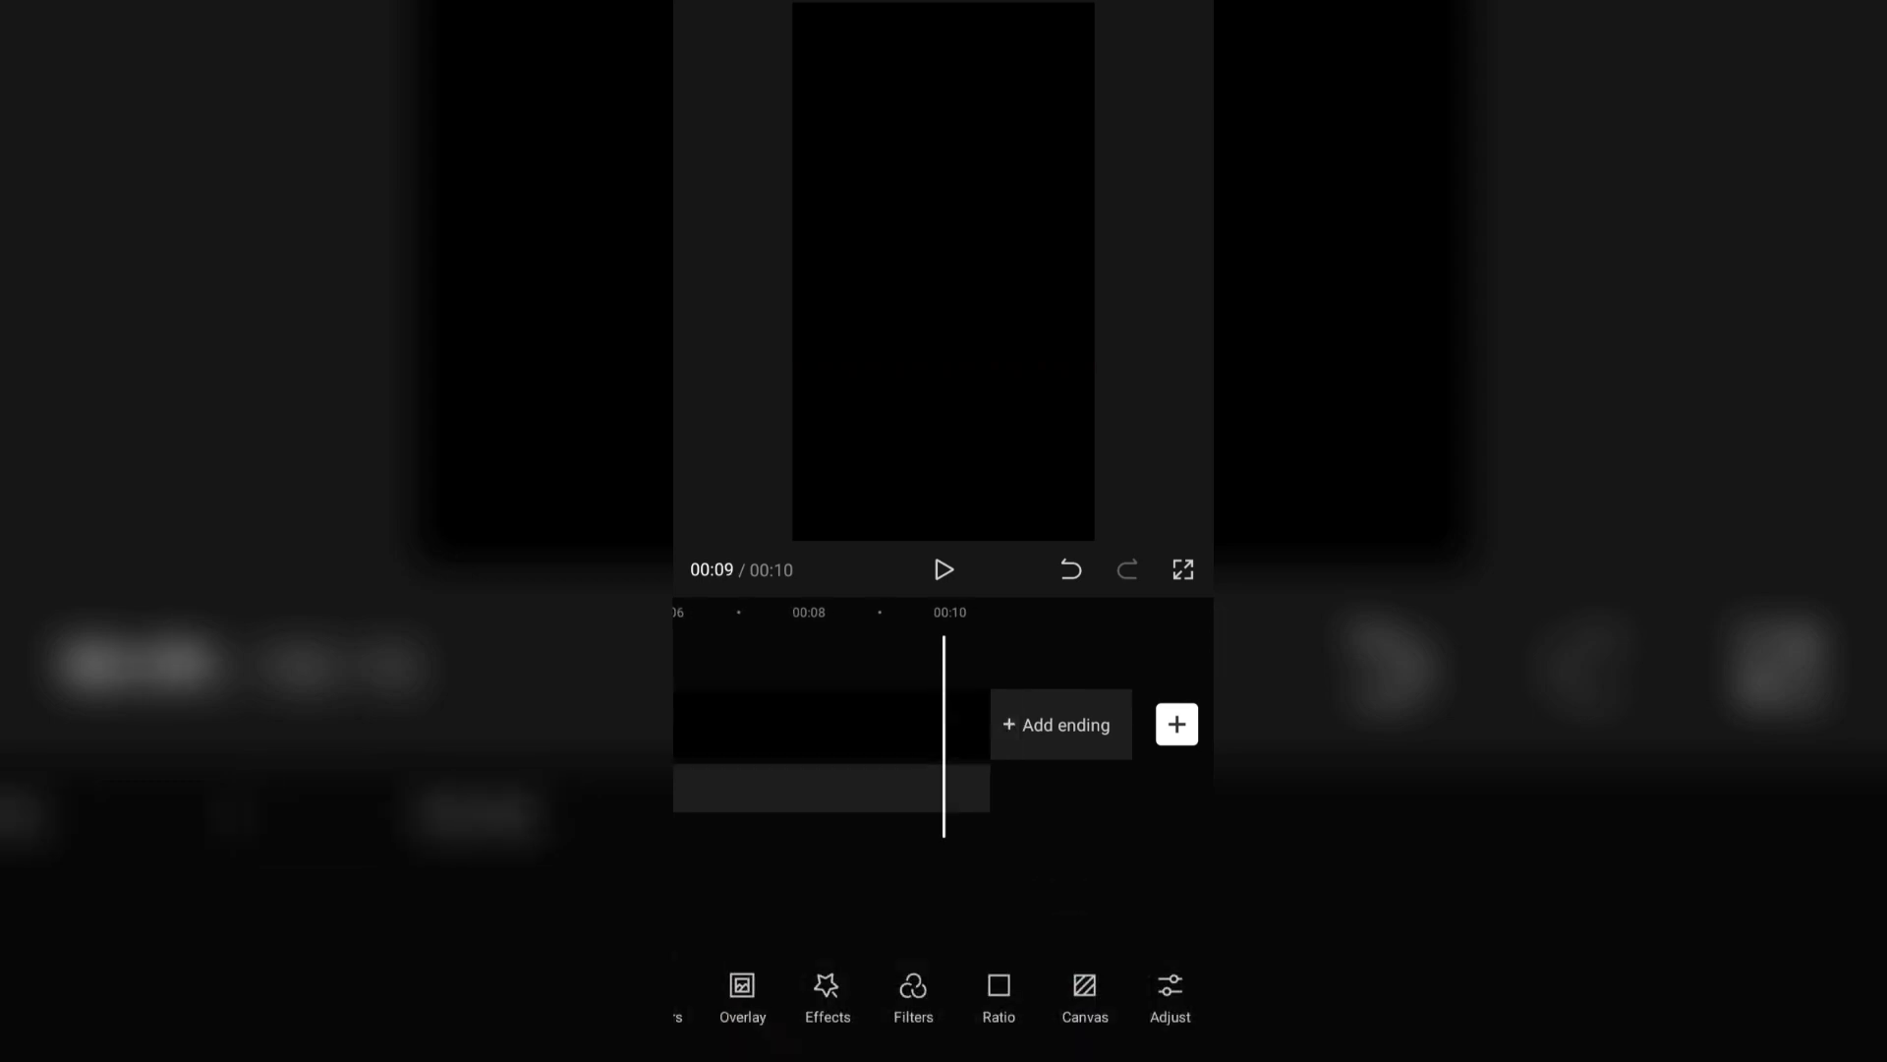
mouse_move(899, 1012)
mouse_down()
mouse_move(1127, 1018)
mouse_move(862, 1012)
mouse_up()
- Apply the By the Fireplace effect from the Spark video effects
click(1017, 973)
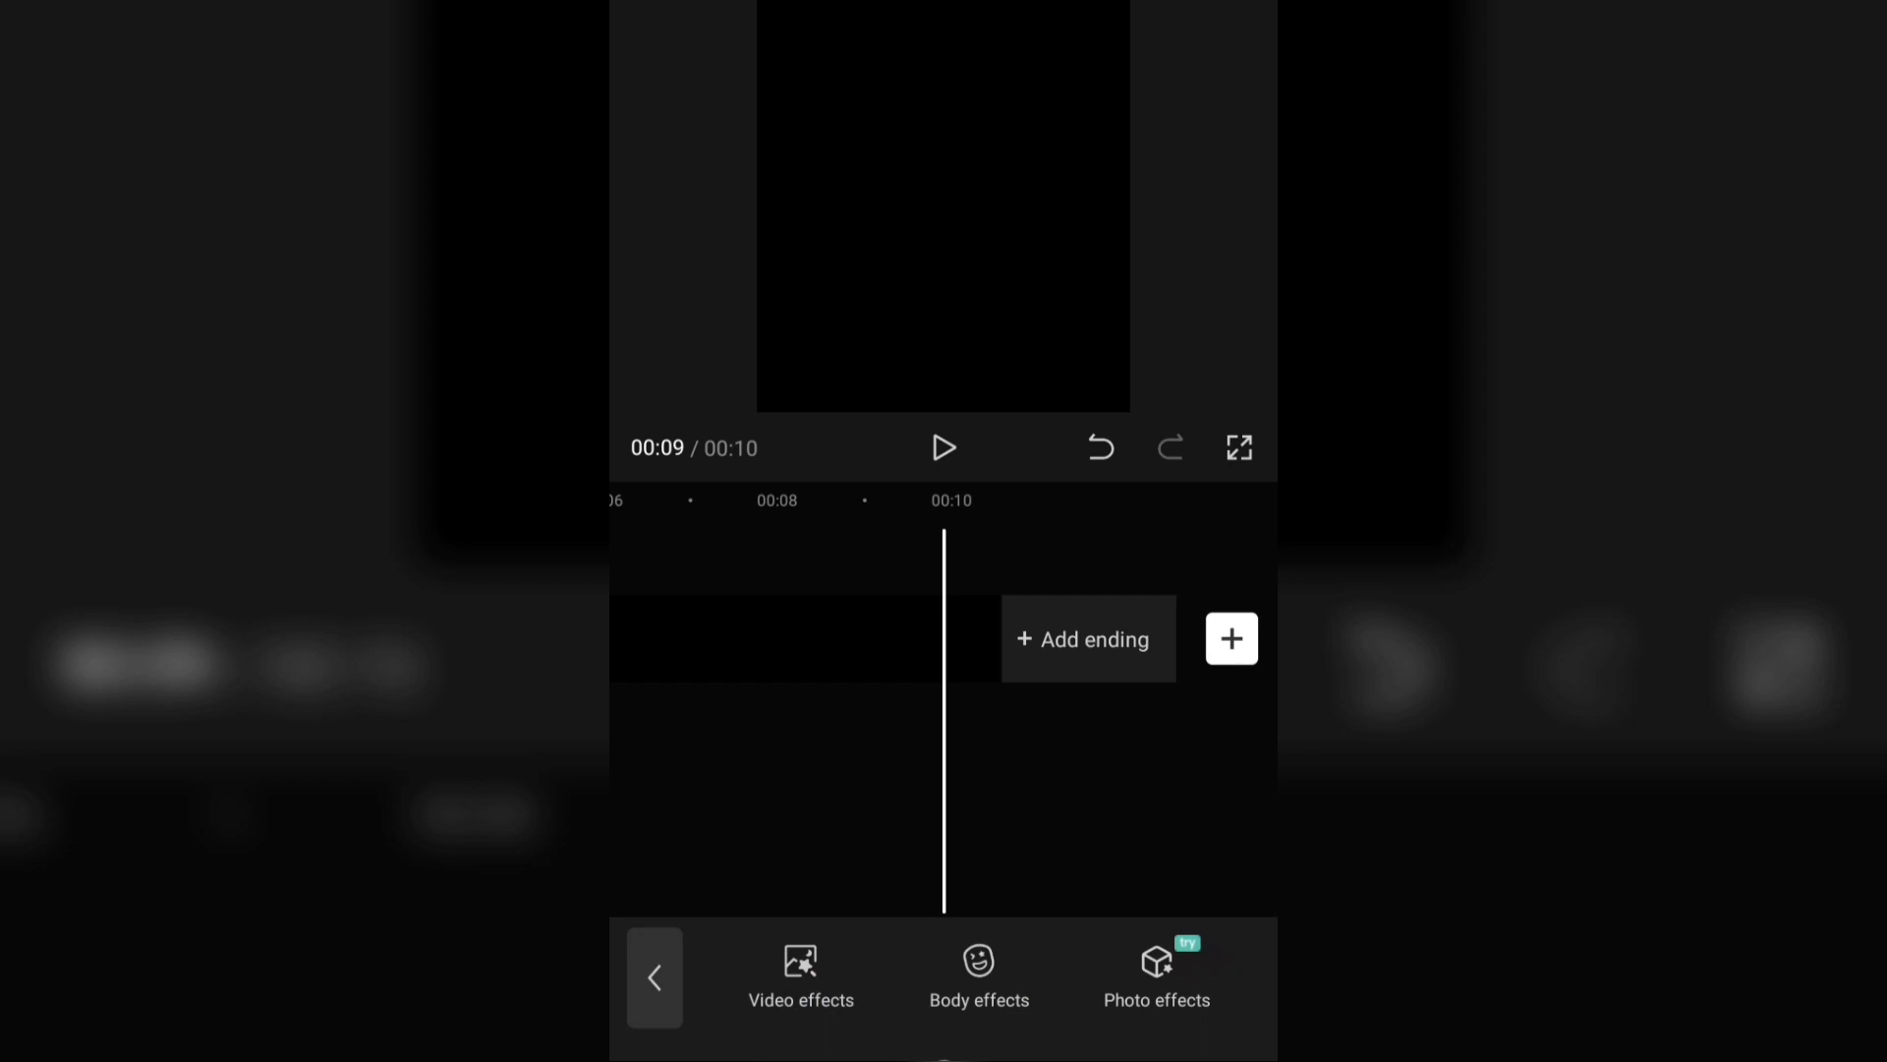
click(801, 973)
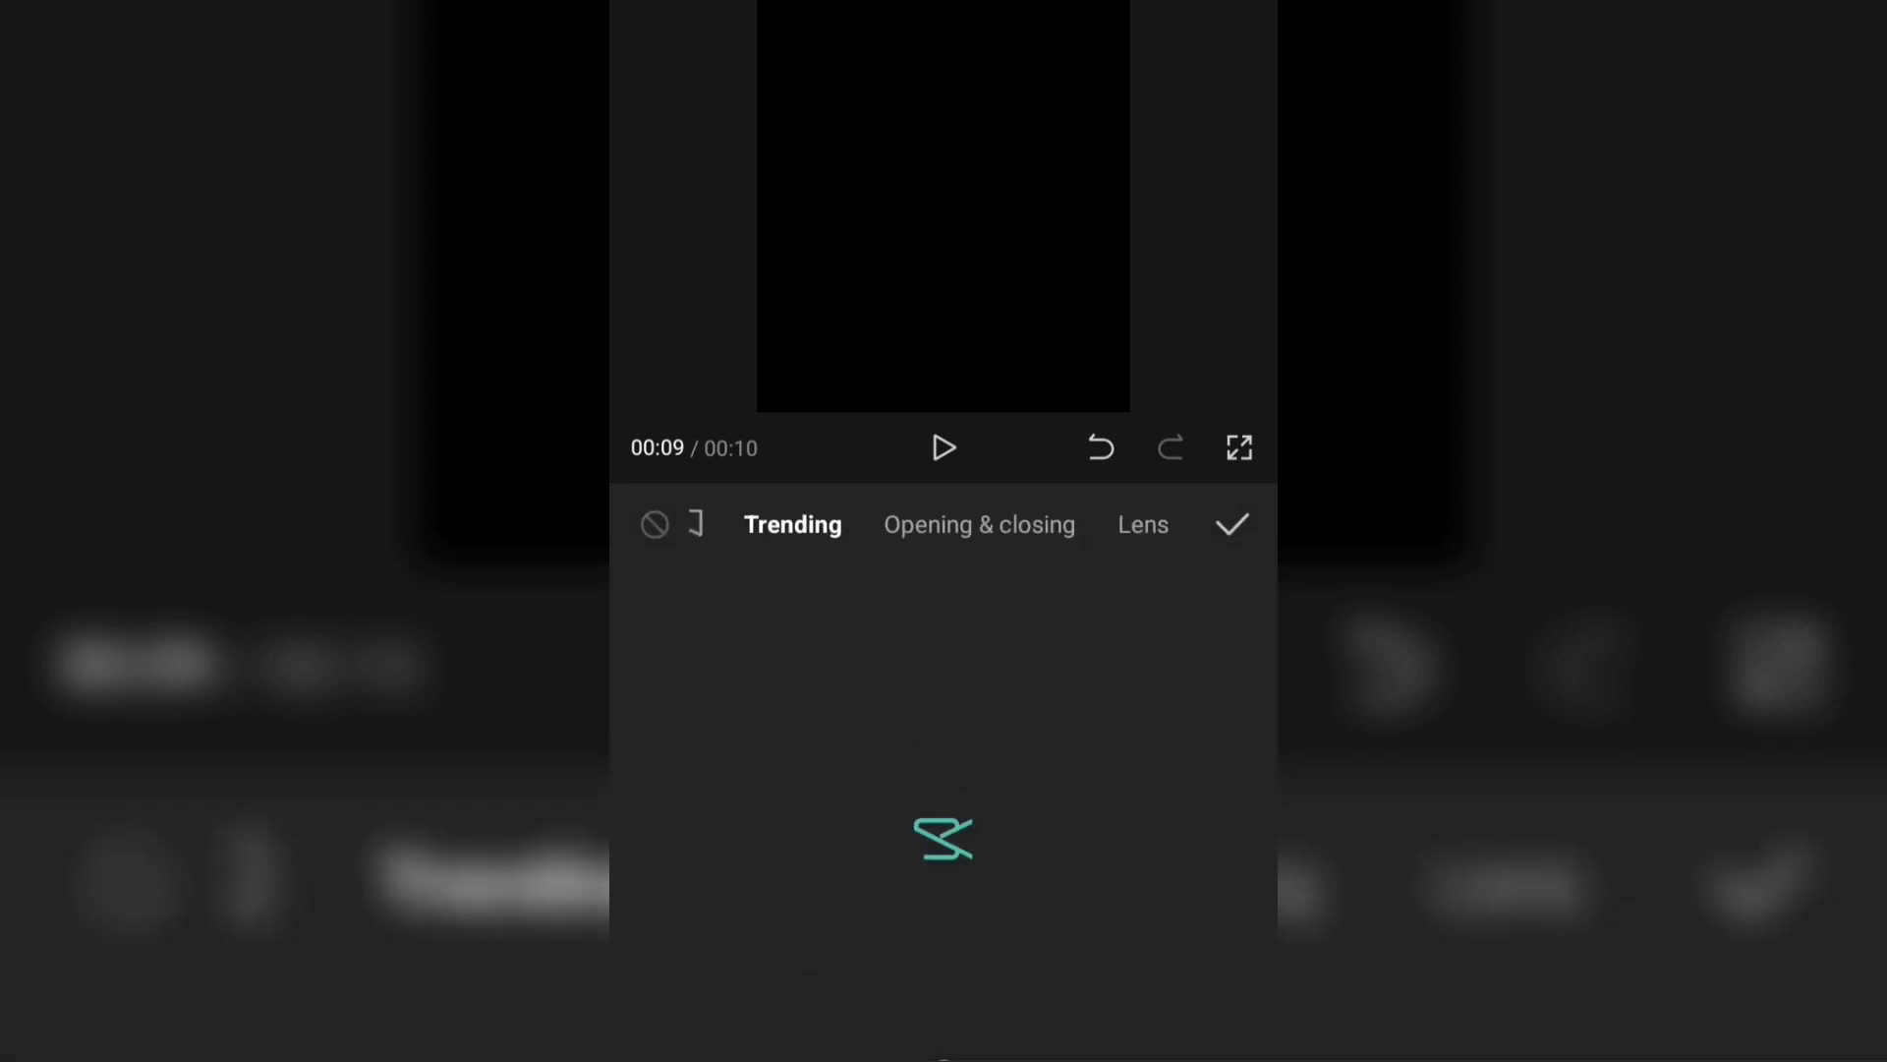
drag(1002, 521, 784, 538)
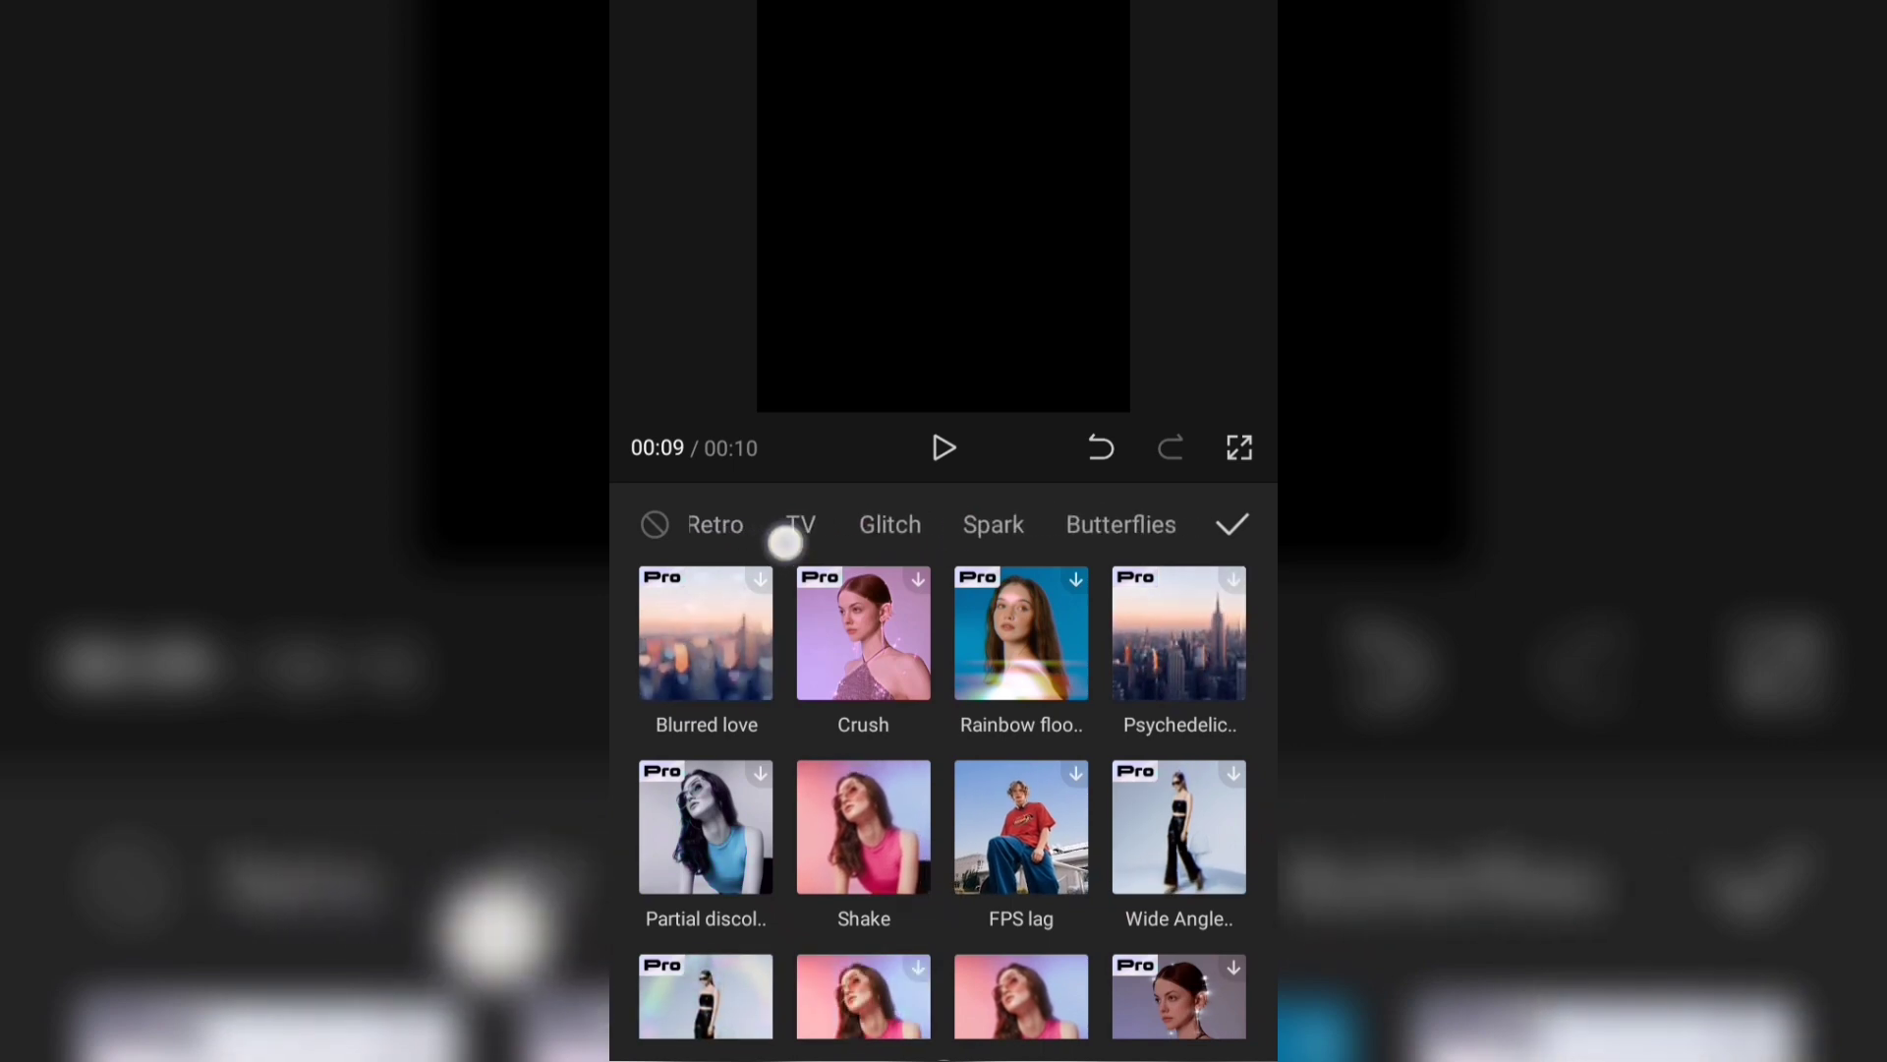
click(988, 519)
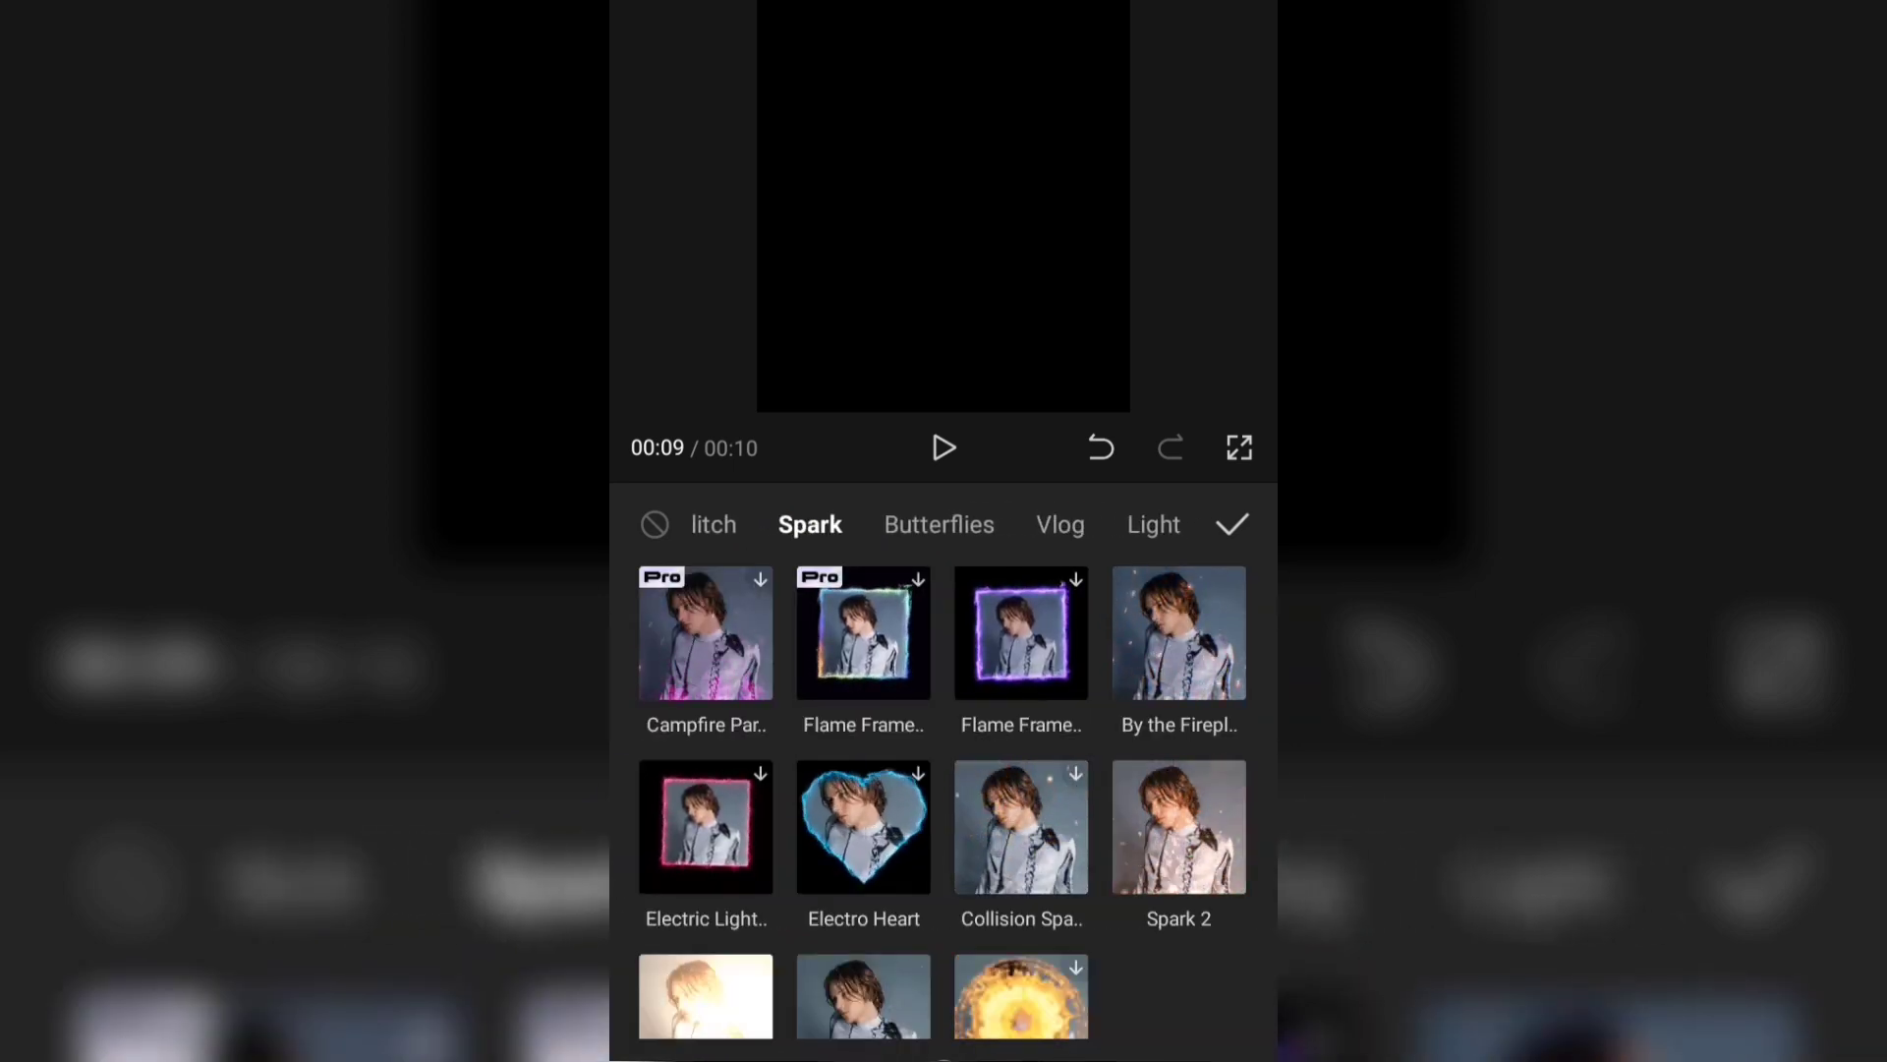
click(1179, 632)
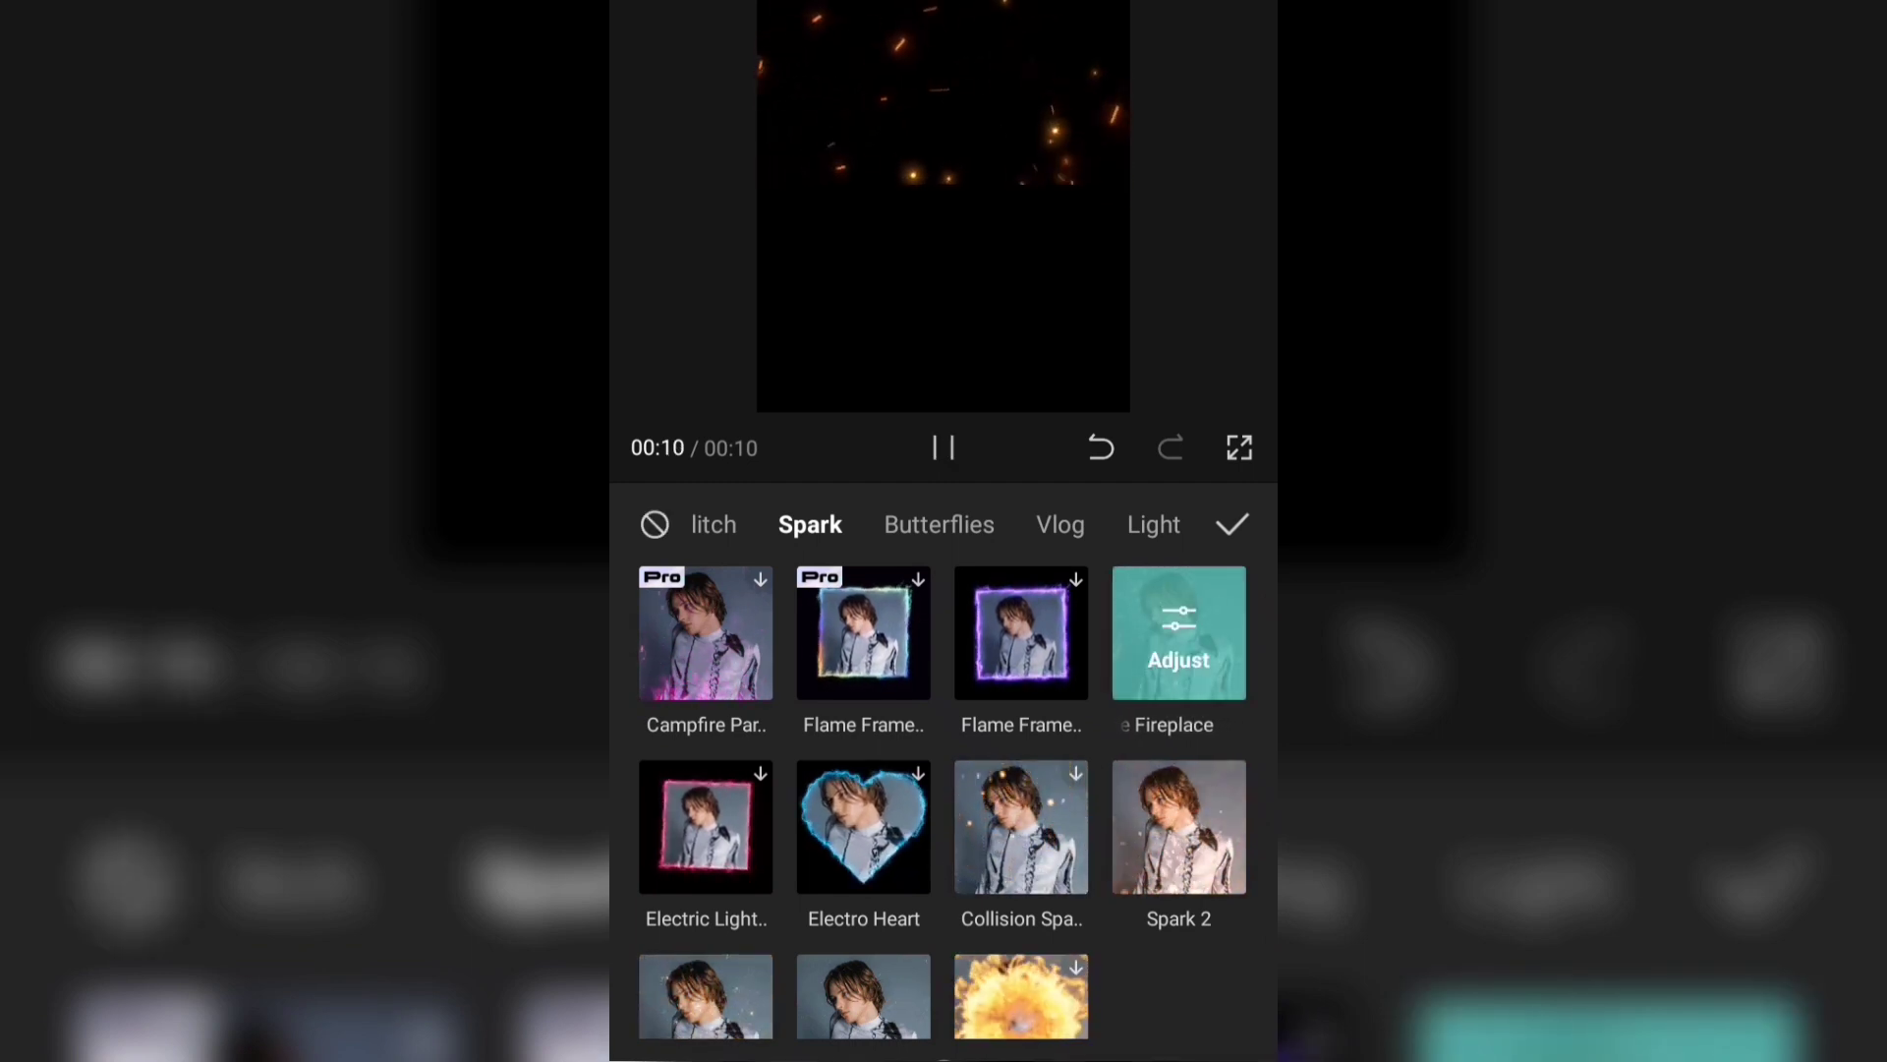
click(1229, 517)
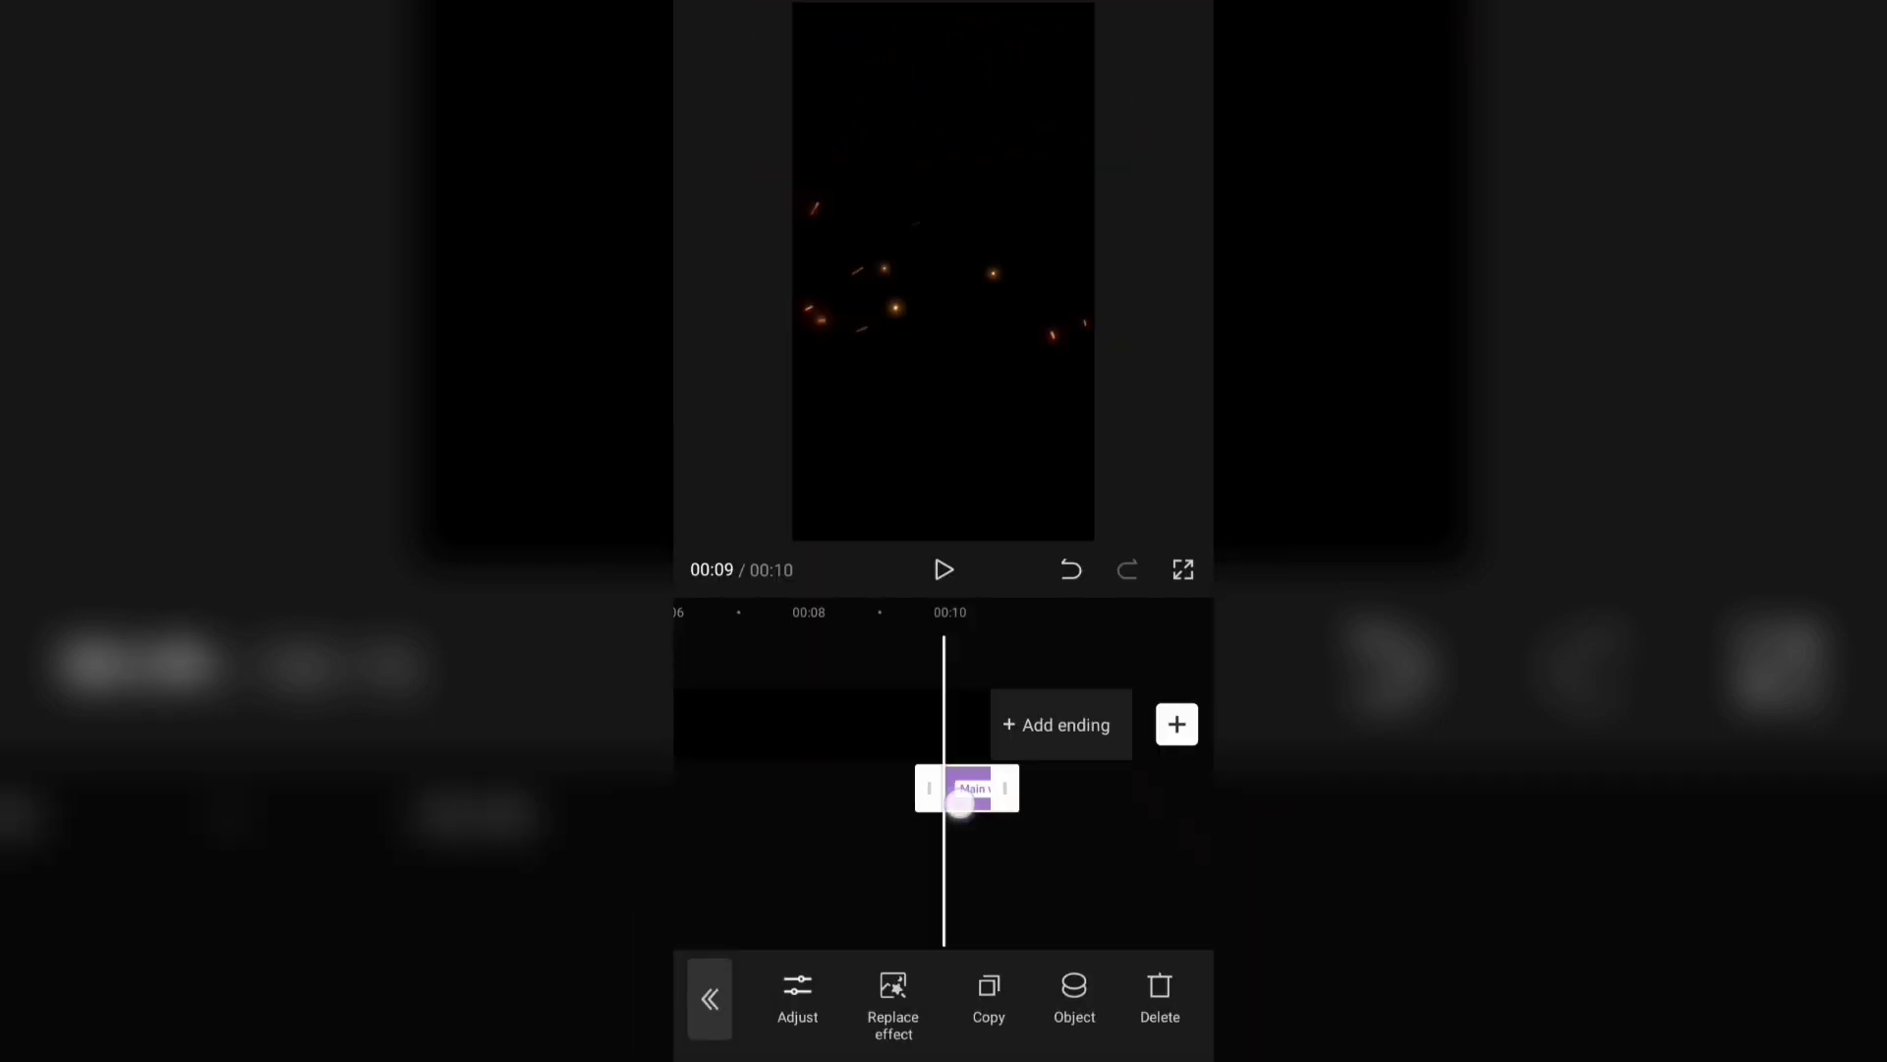
click(960, 804)
- Stretch the fireplace effect so it ends at the 00:10 mark
drag(716, 787, 1178, 847)
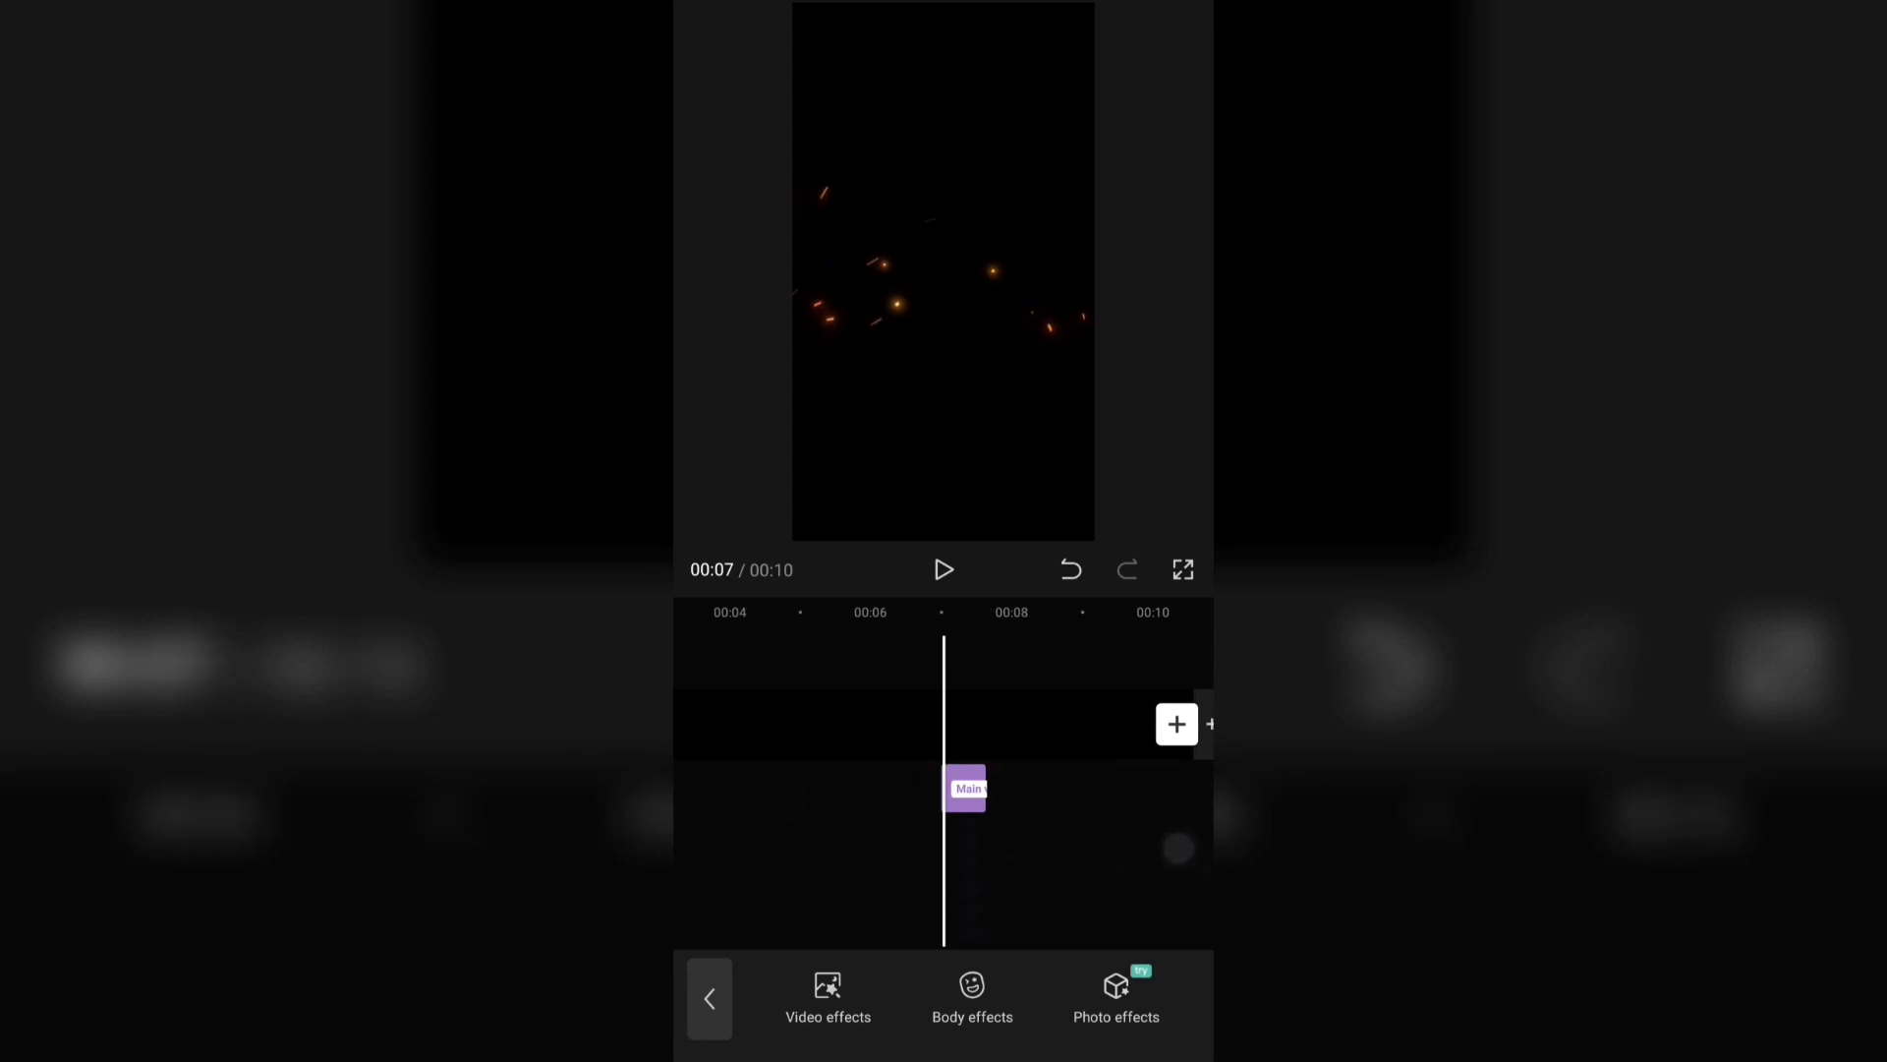
drag(914, 822, 1130, 825)
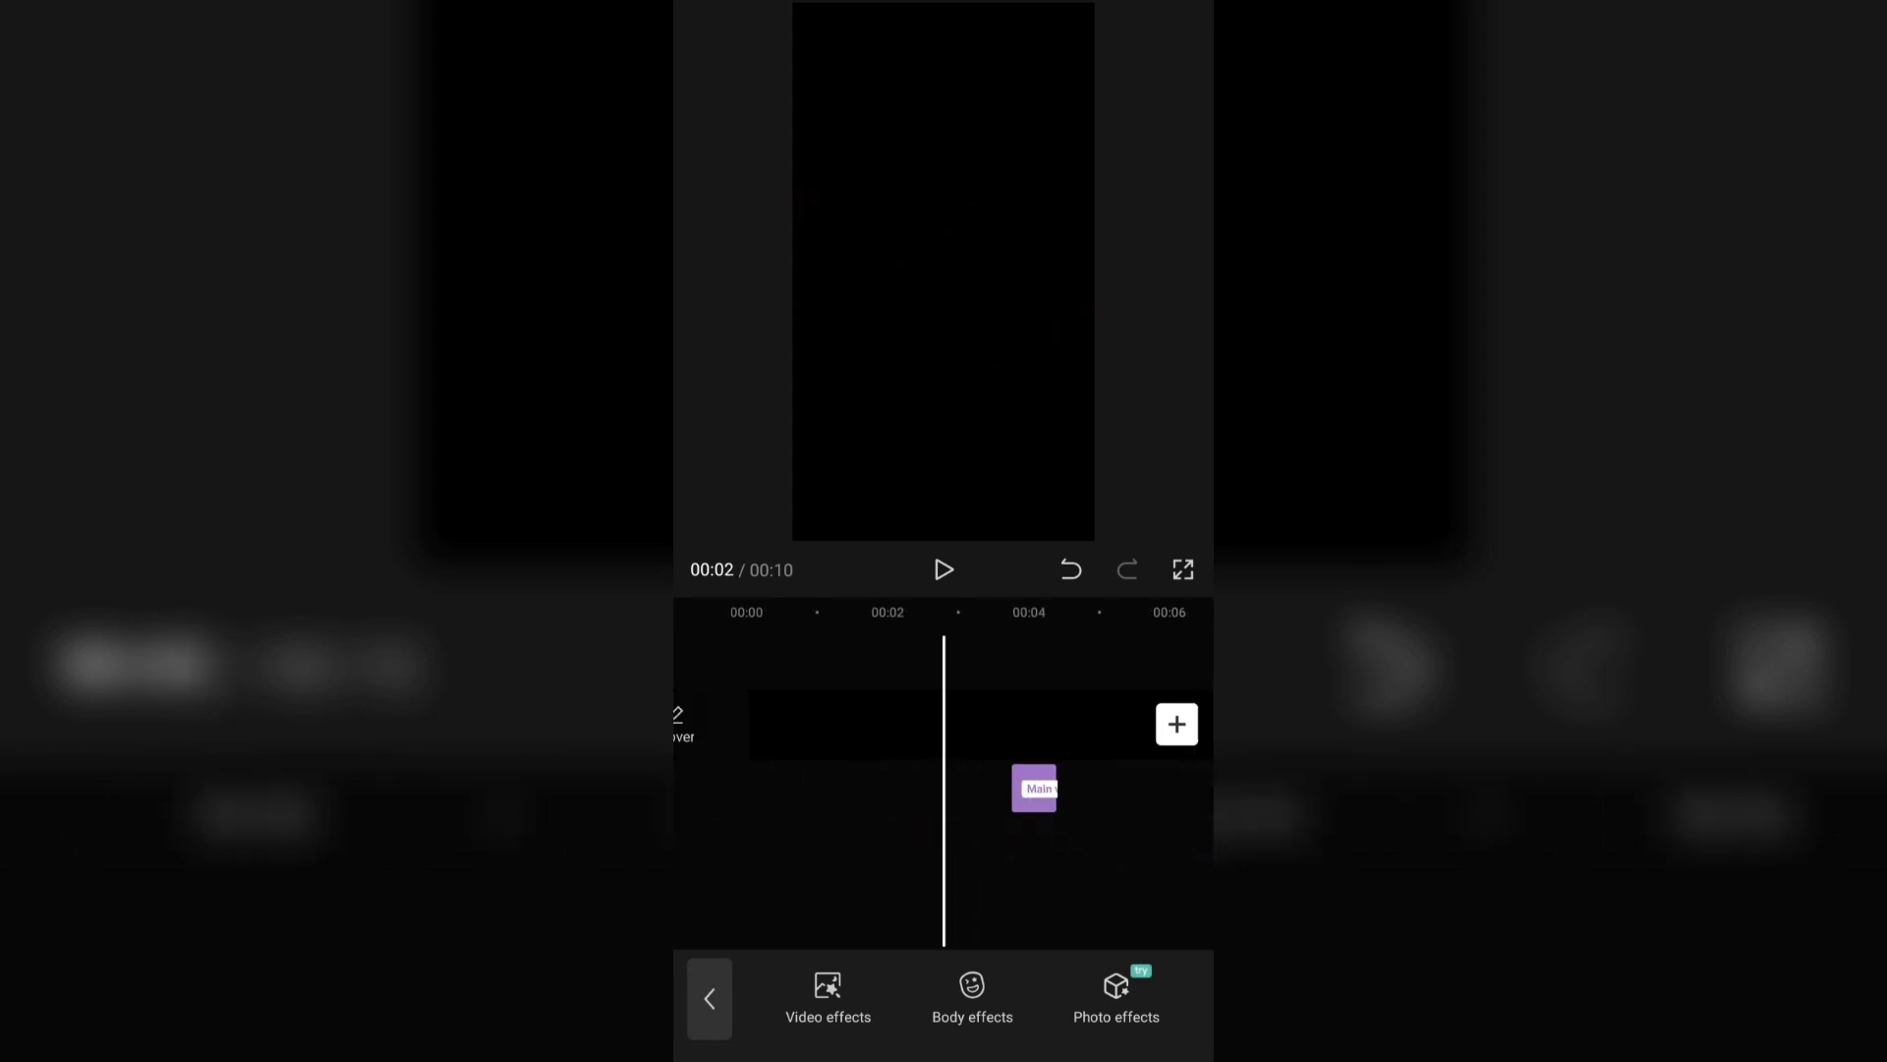
drag(890, 842, 909, 843)
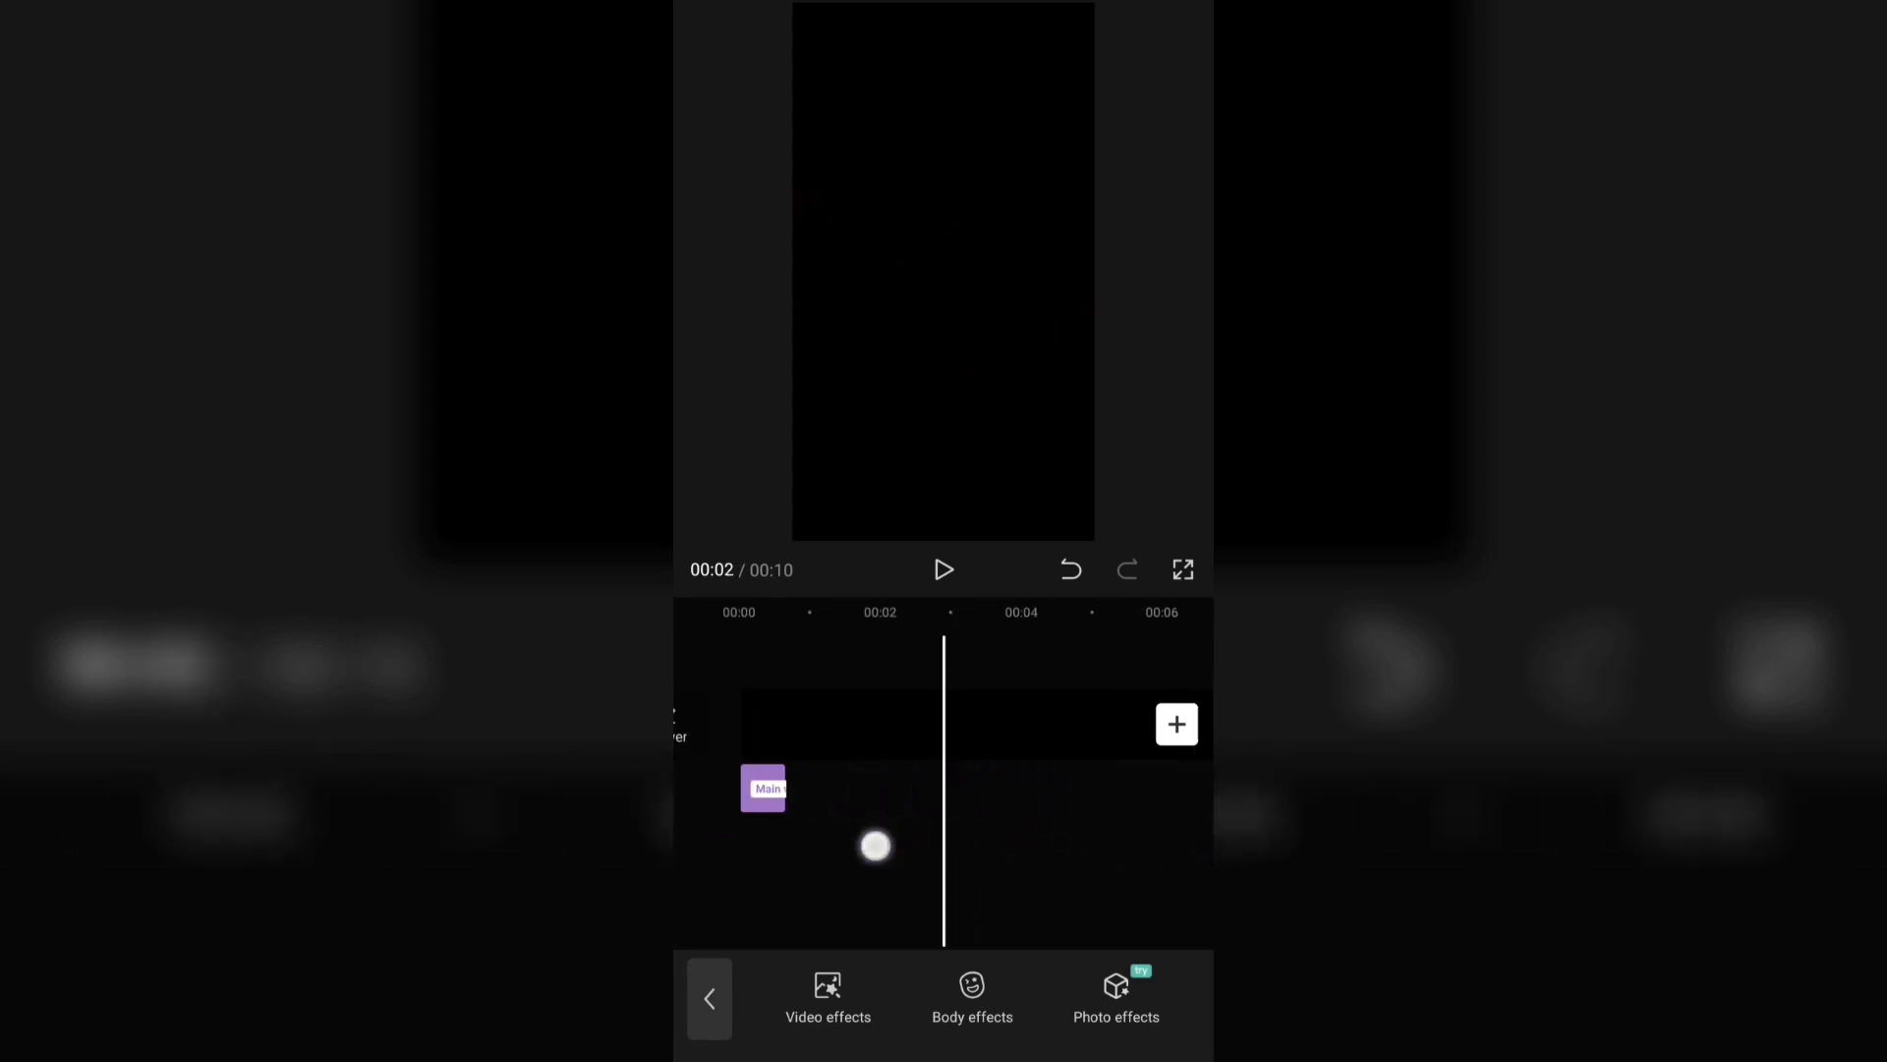
click(786, 781)
click(835, 796)
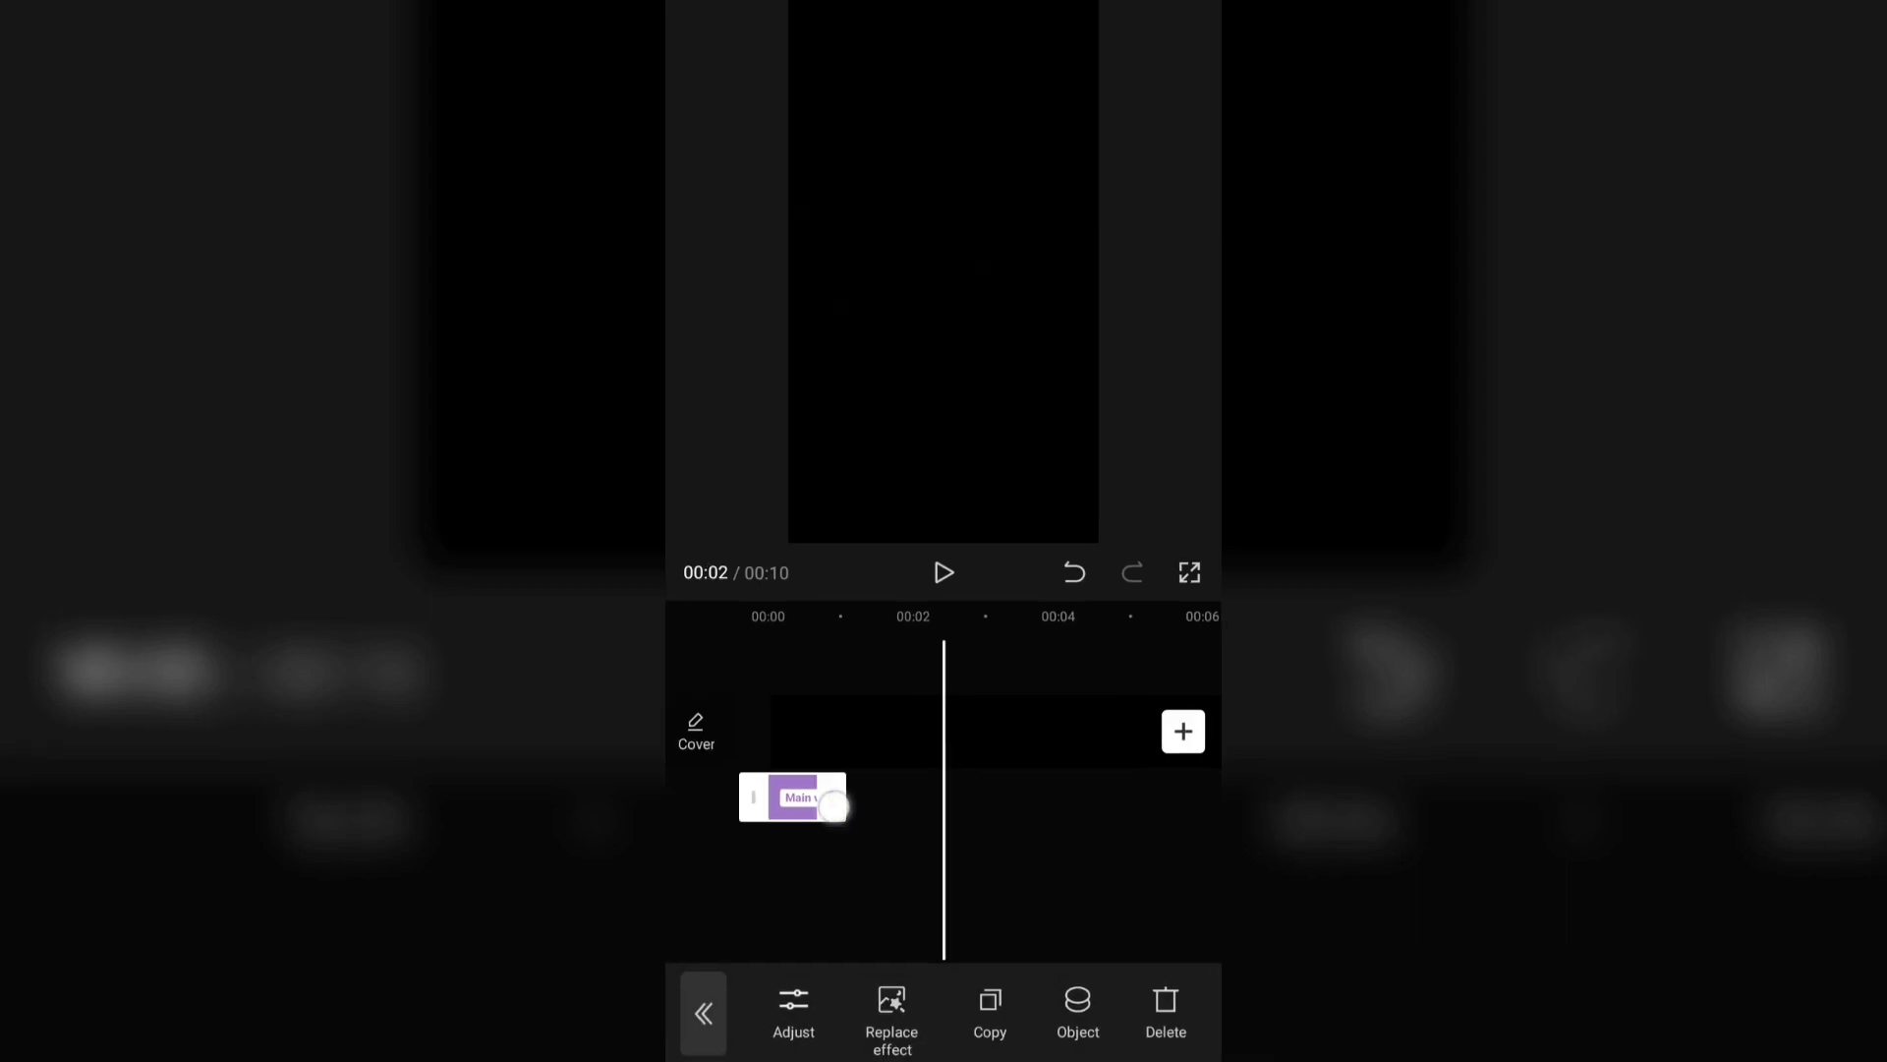
mouse_move(837, 807)
mouse_down()
mouse_move(1195, 826)
mouse_move(1180, 851)
mouse_up()
click(1045, 905)
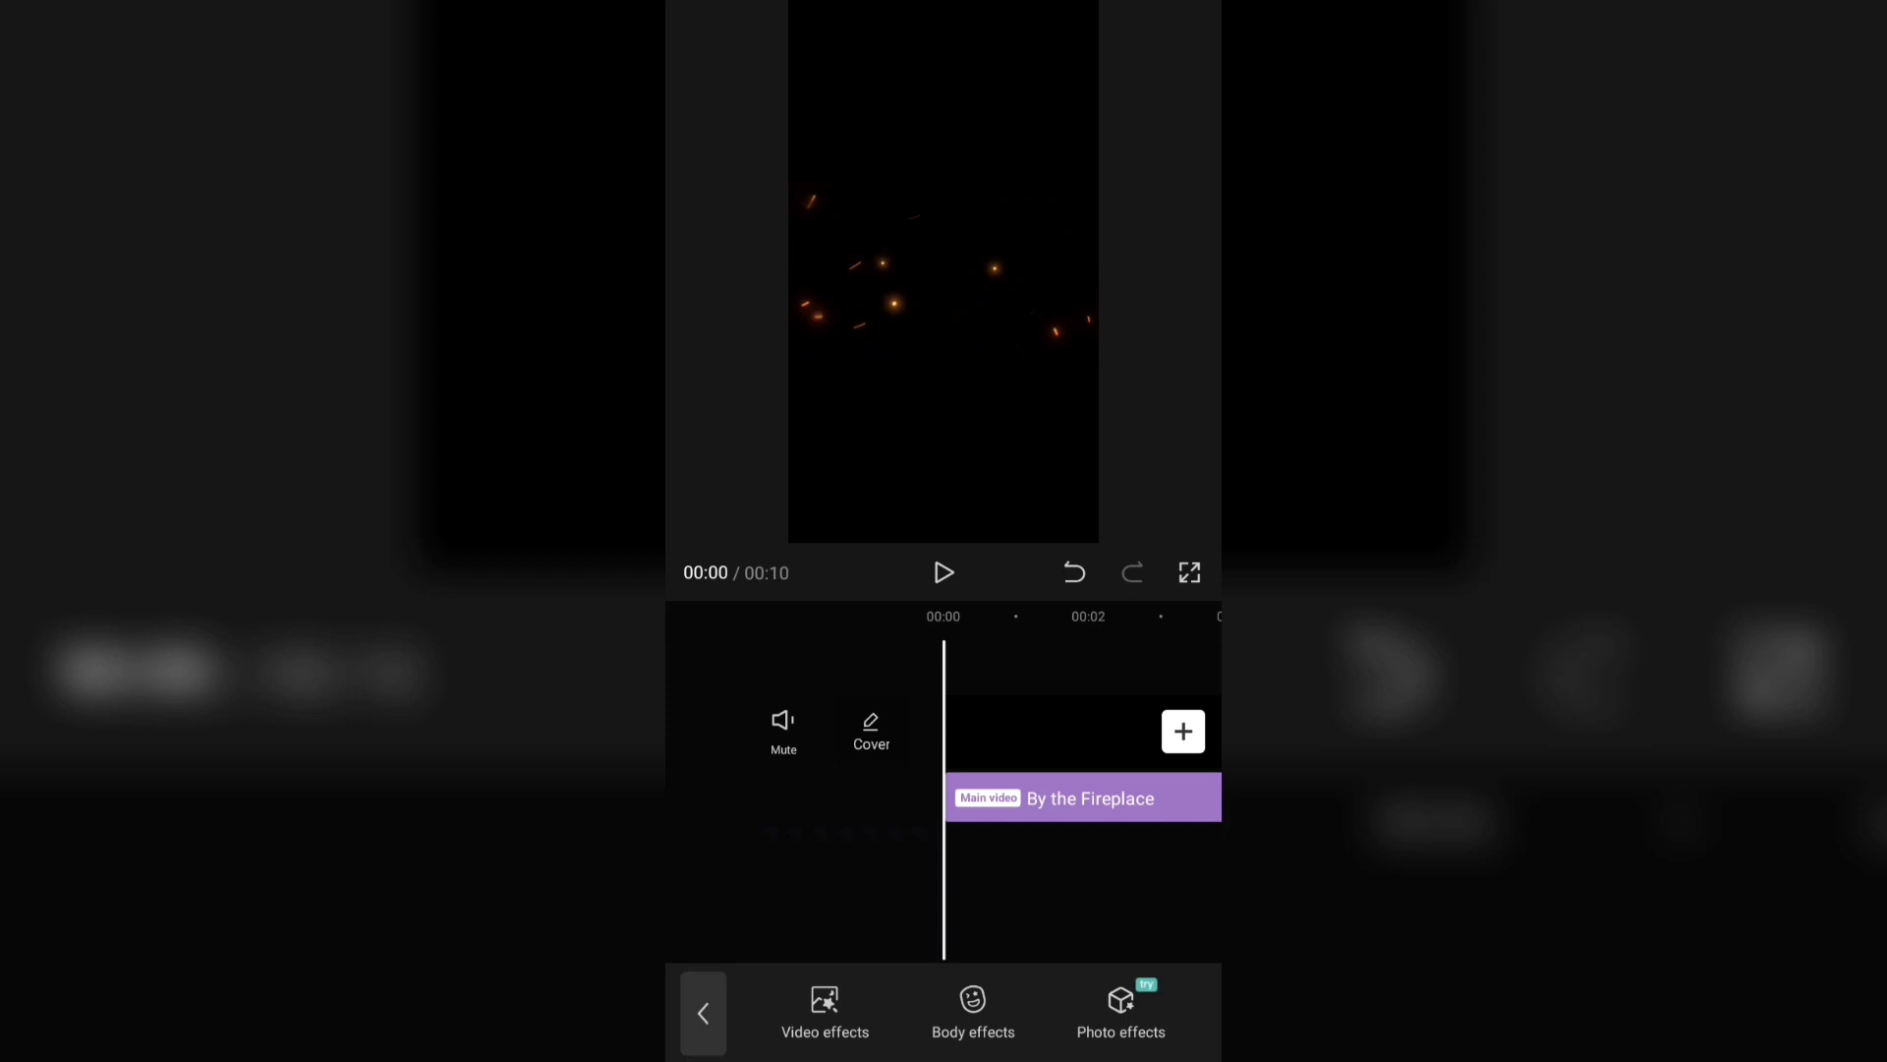
- Scale the black background clip up to fill the 9:16 frame and preview the sparks
click(1039, 725)
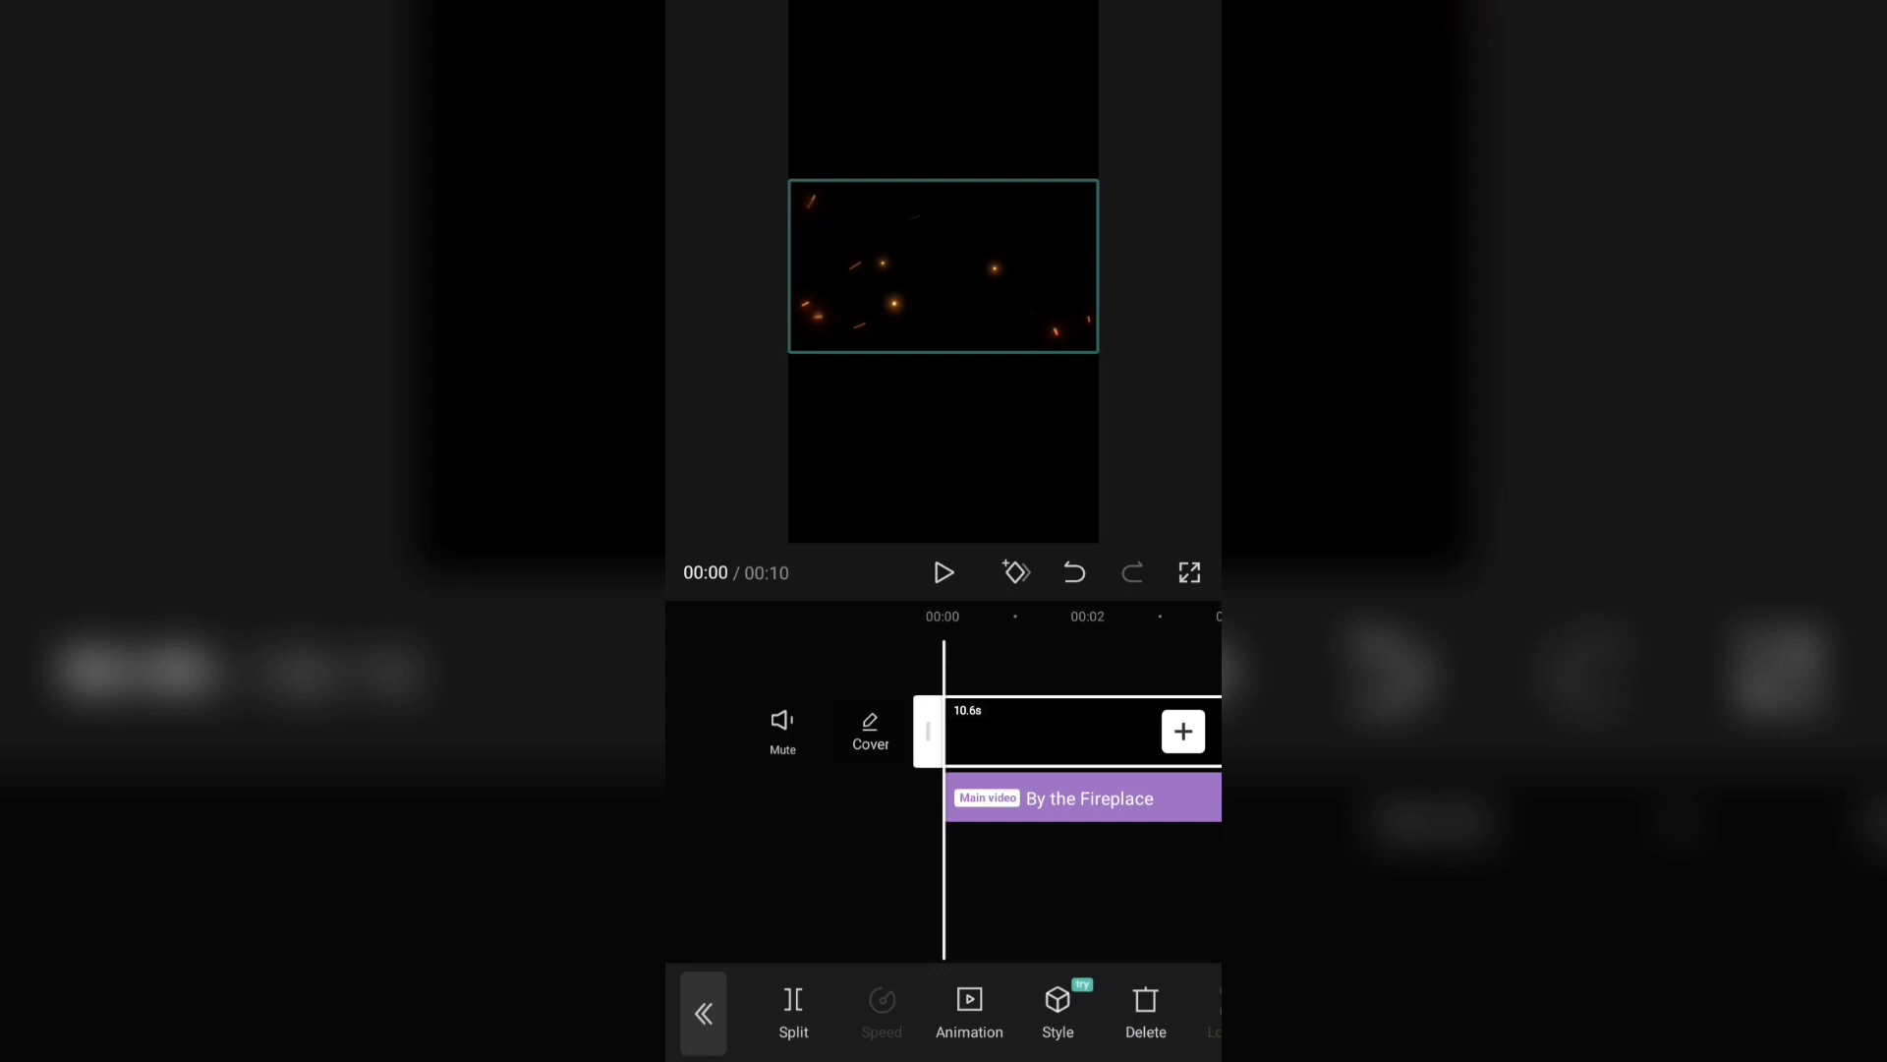
drag(991, 214, 1022, 57)
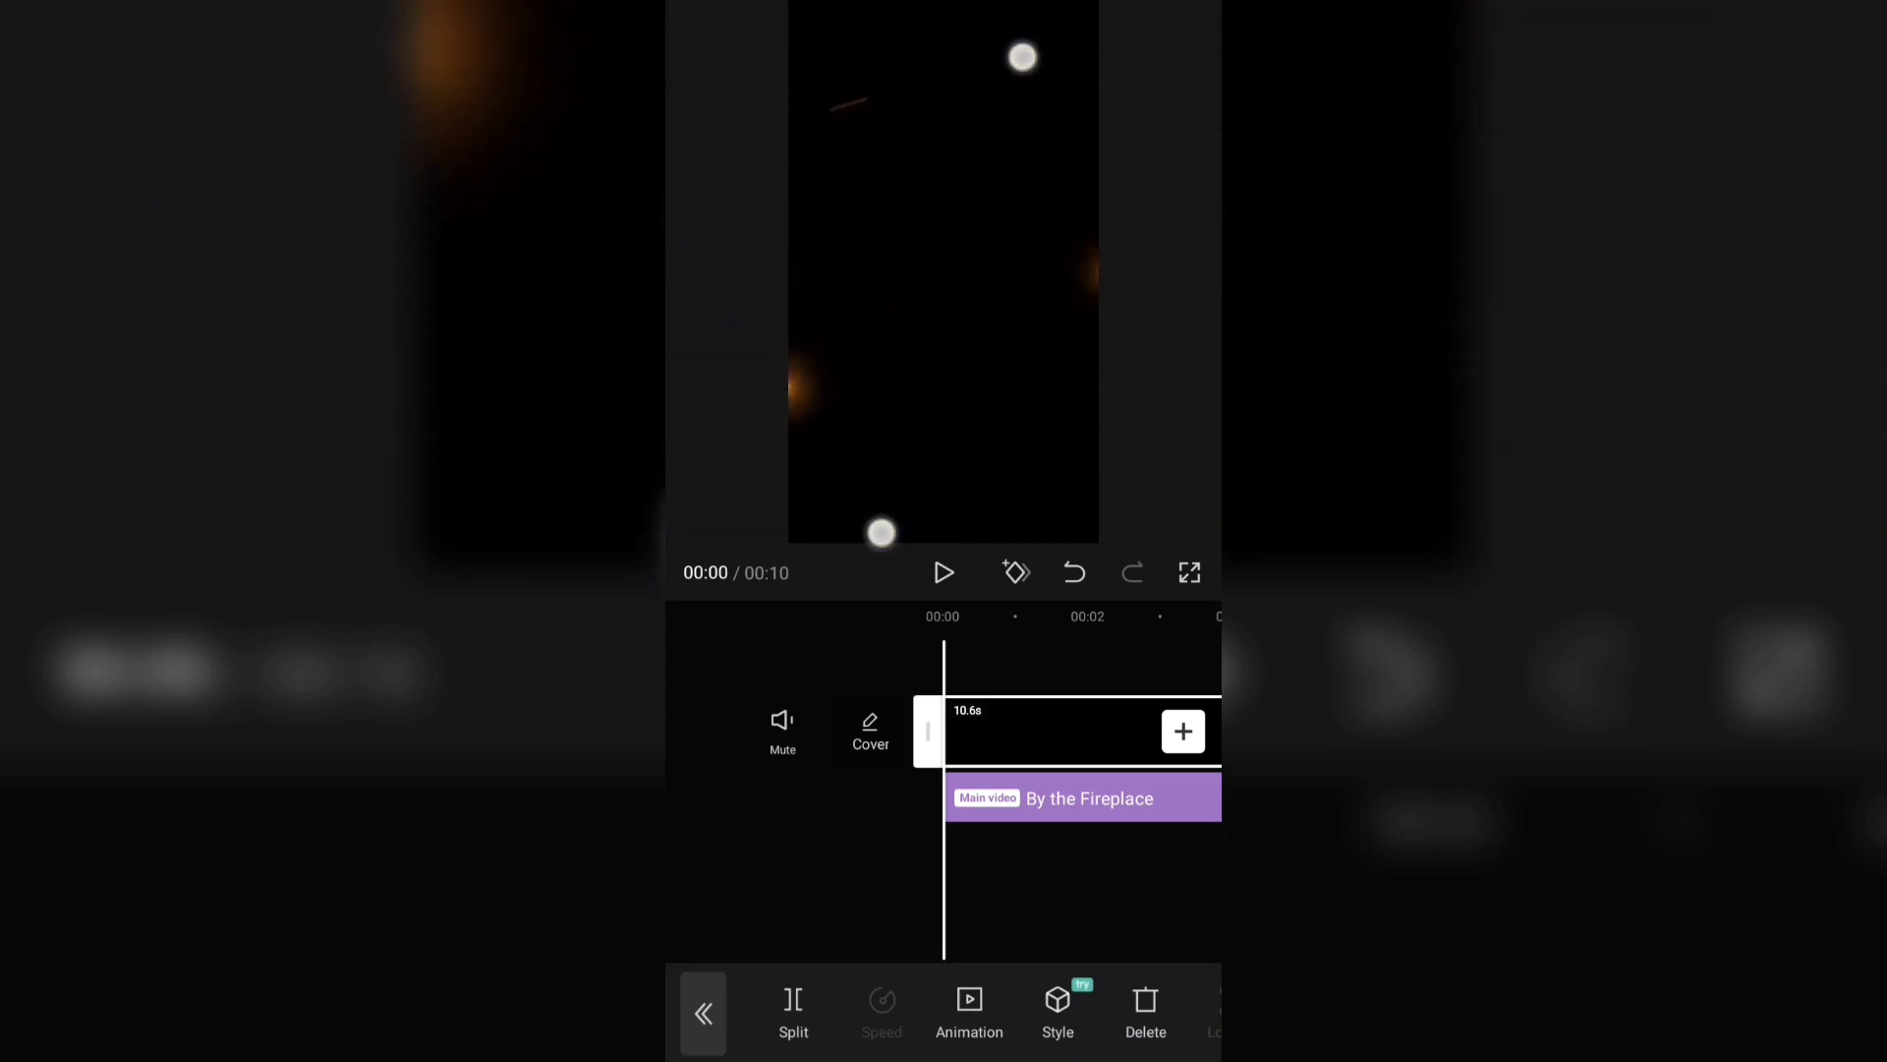
click(949, 570)
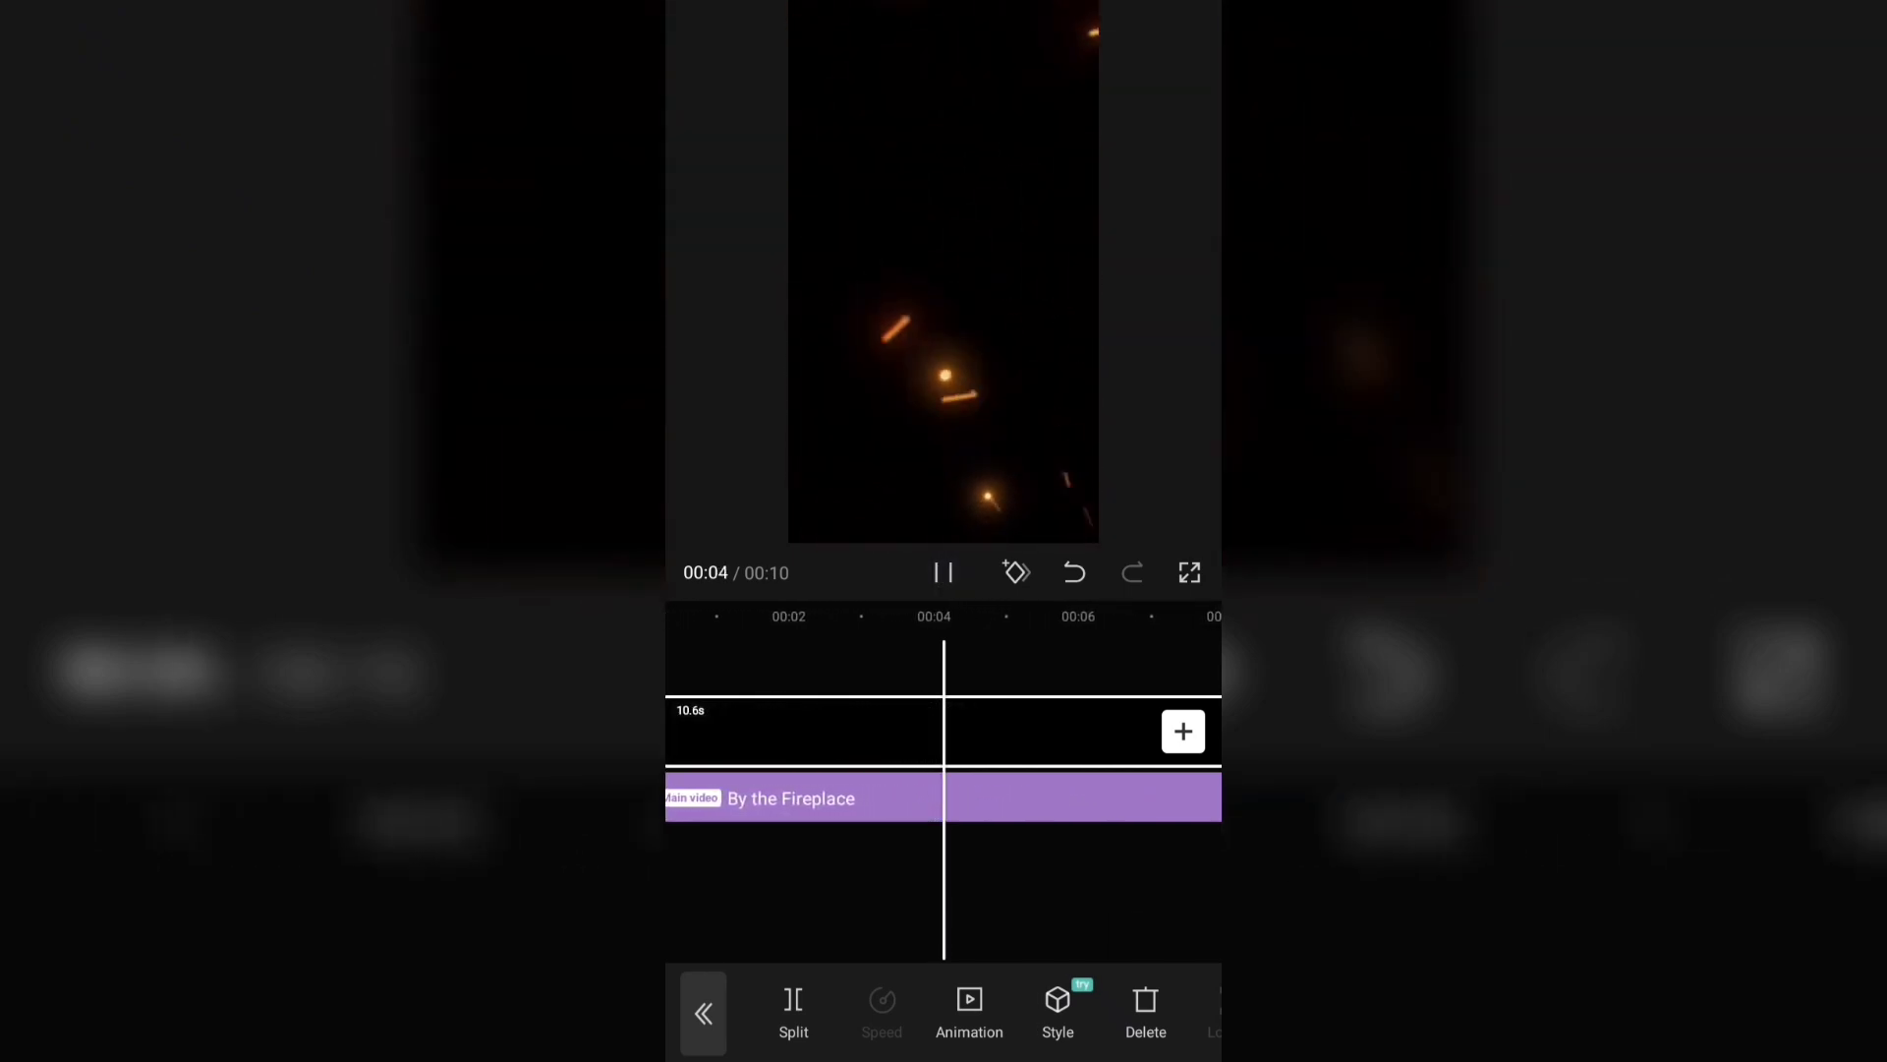
click(942, 571)
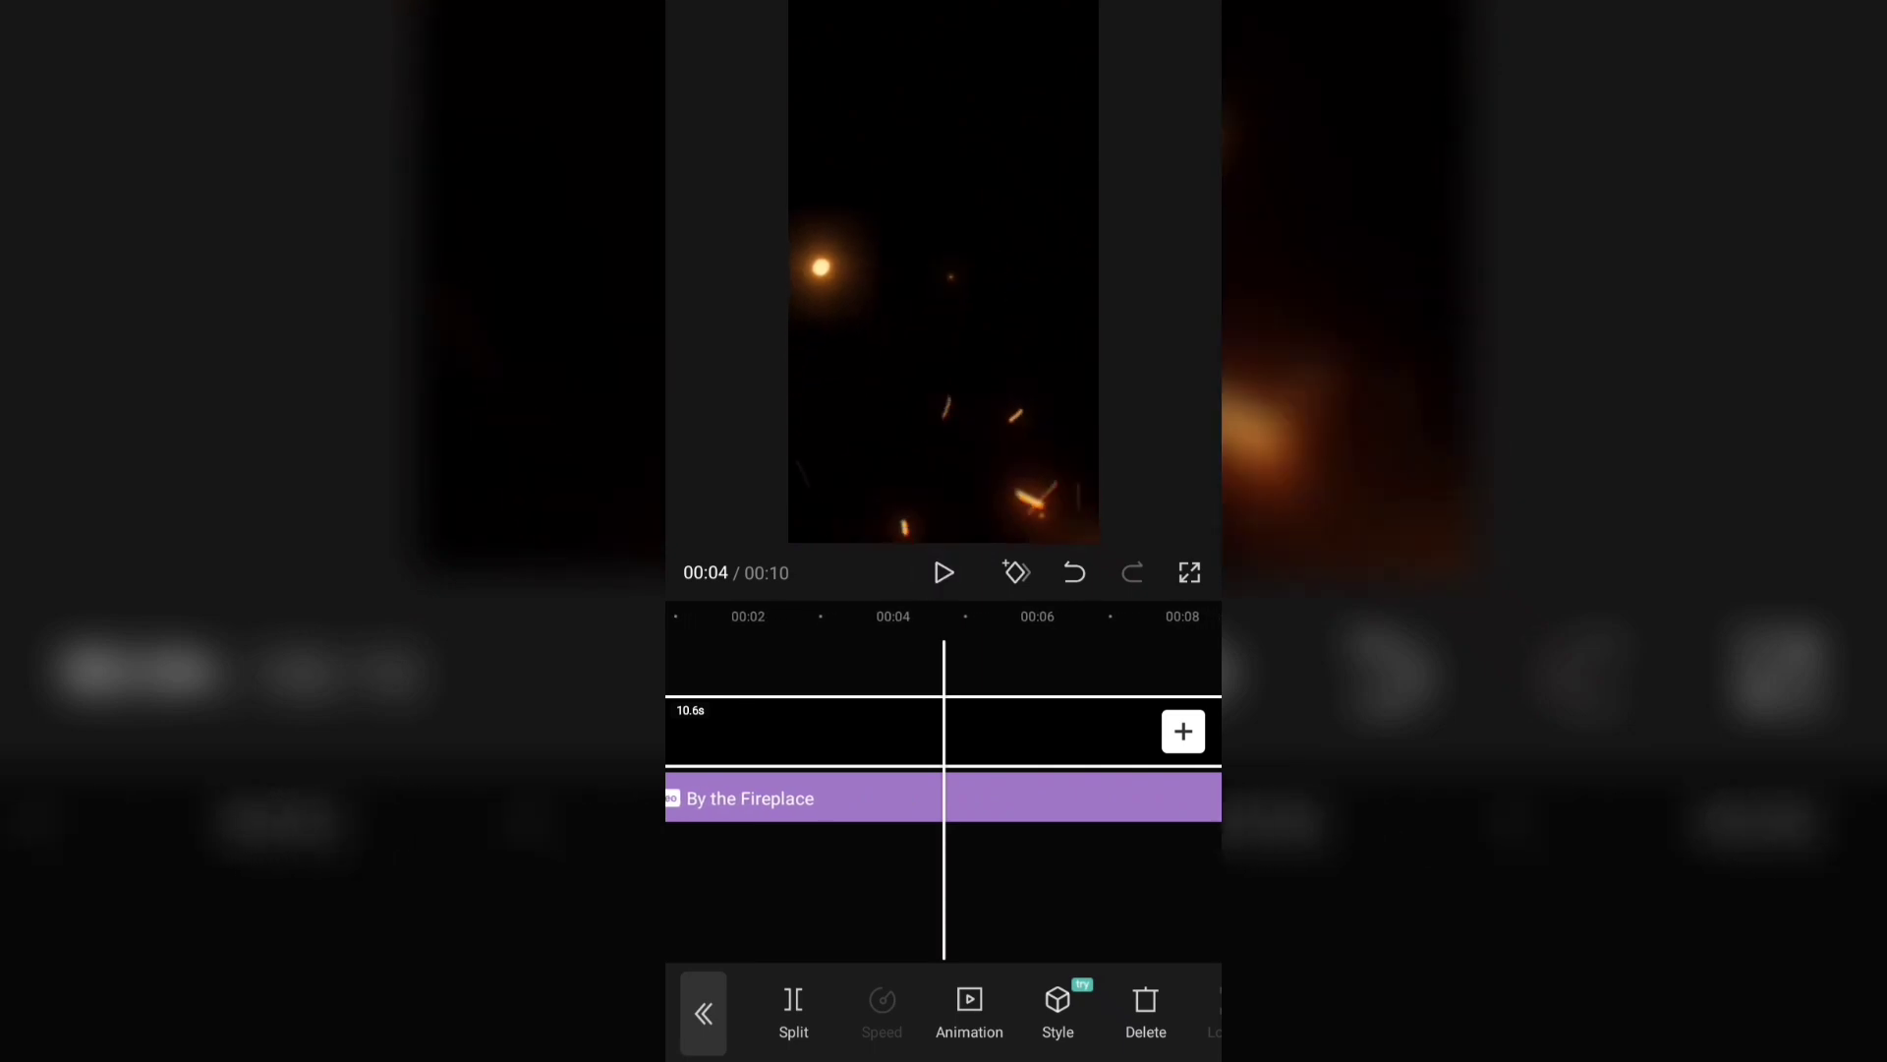
- Add only the sound from the 00:18 gallery video to the project
click(715, 1024)
click(648, 961)
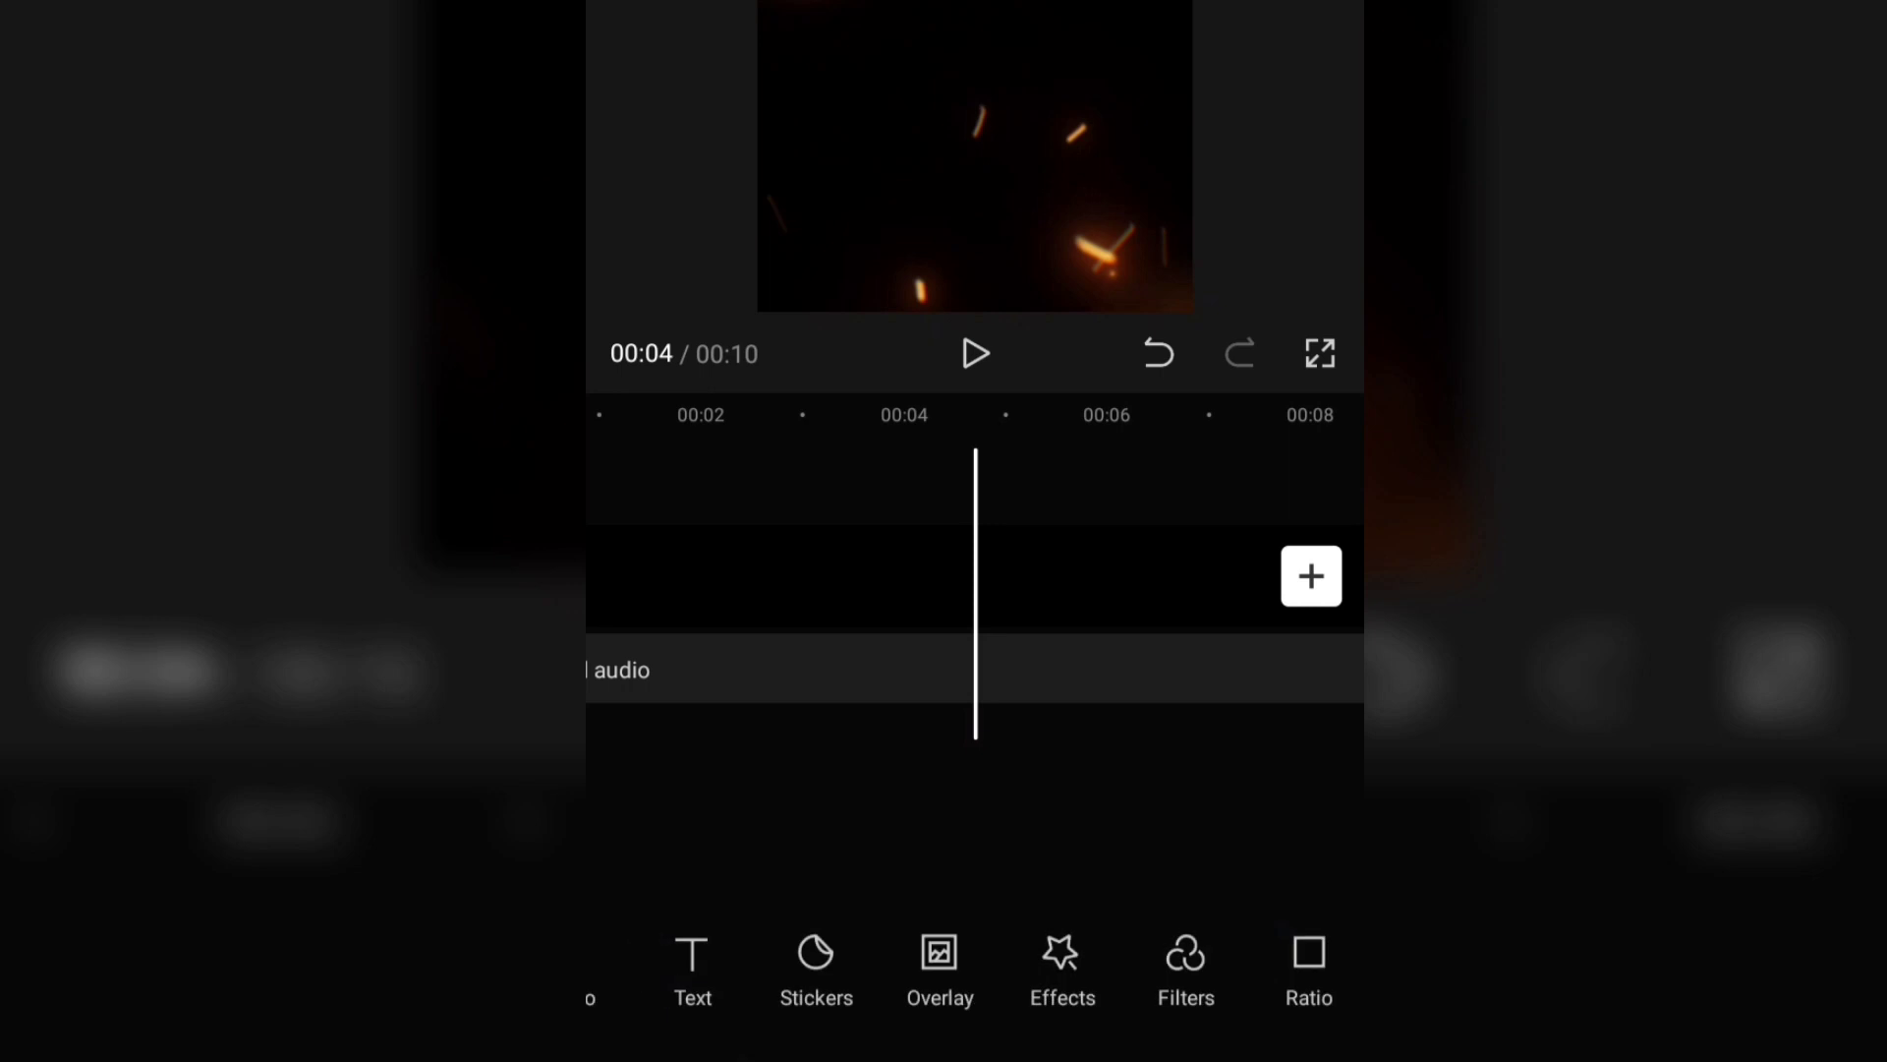
drag(790, 953, 1285, 973)
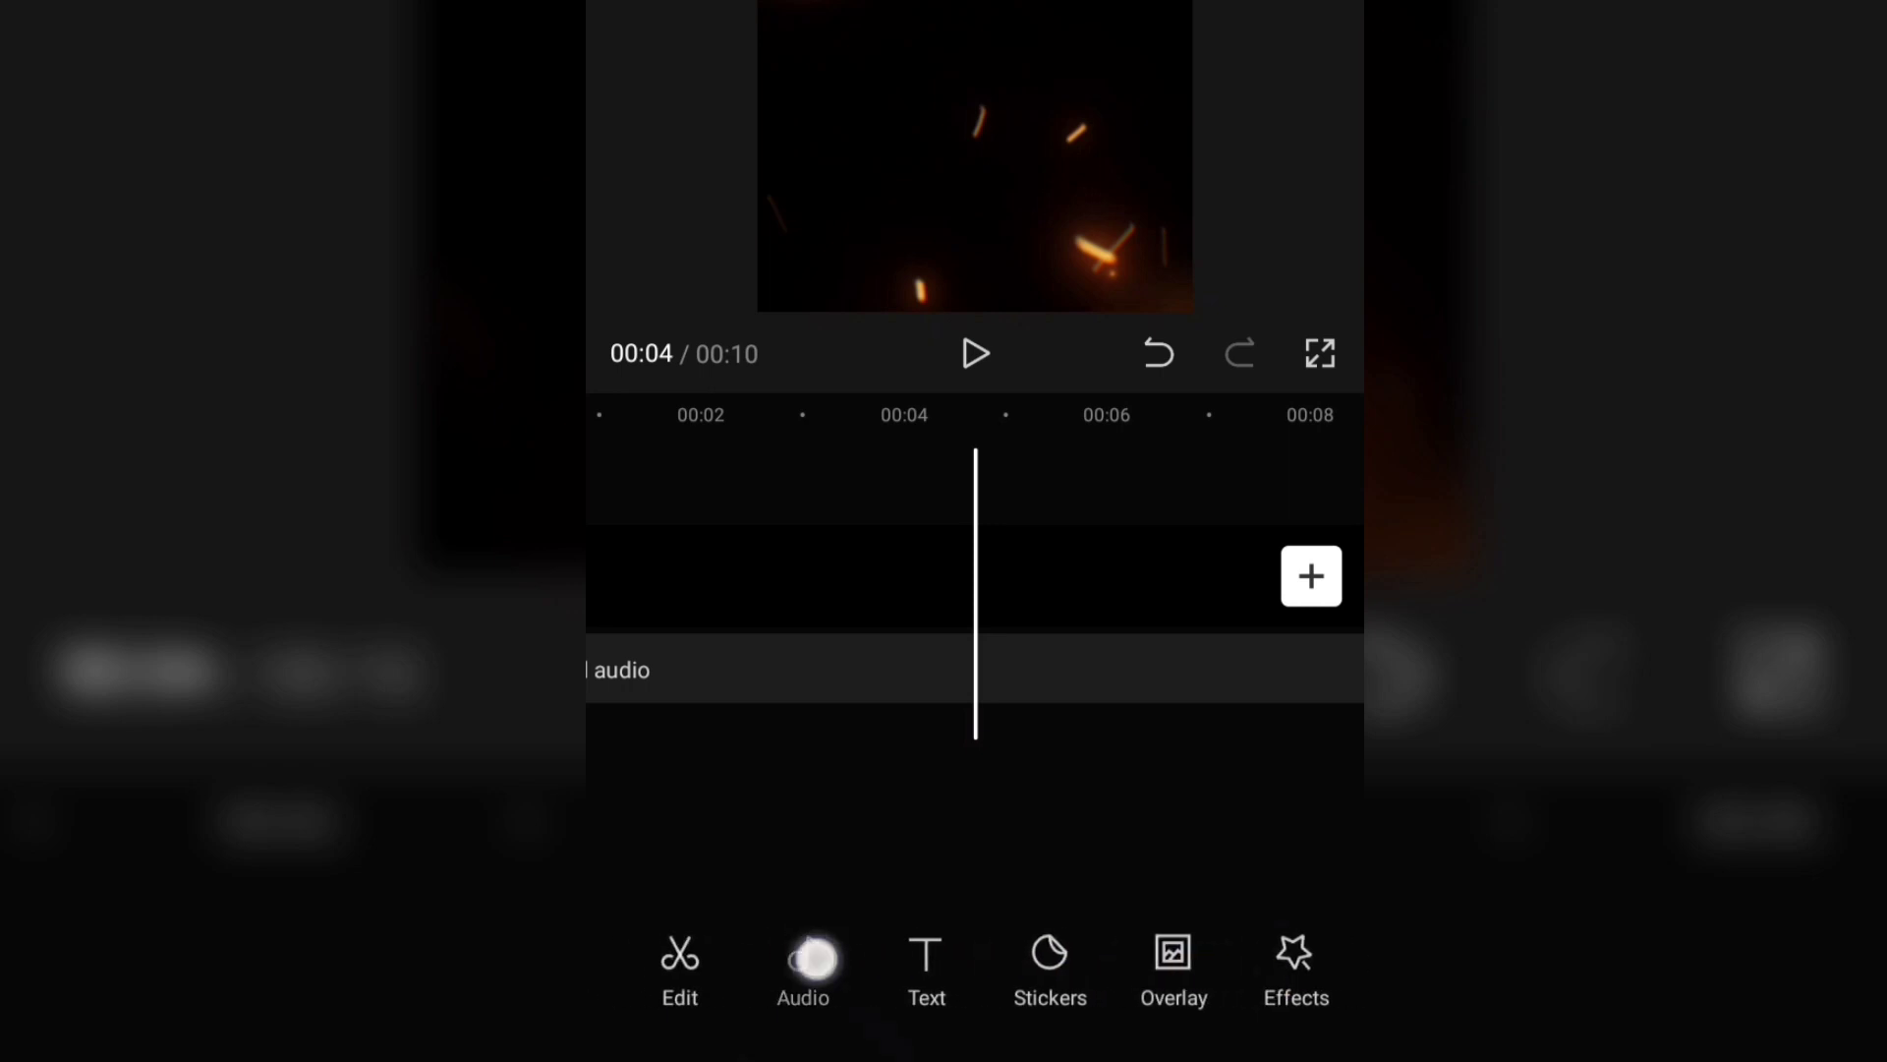
click(815, 959)
click(1094, 968)
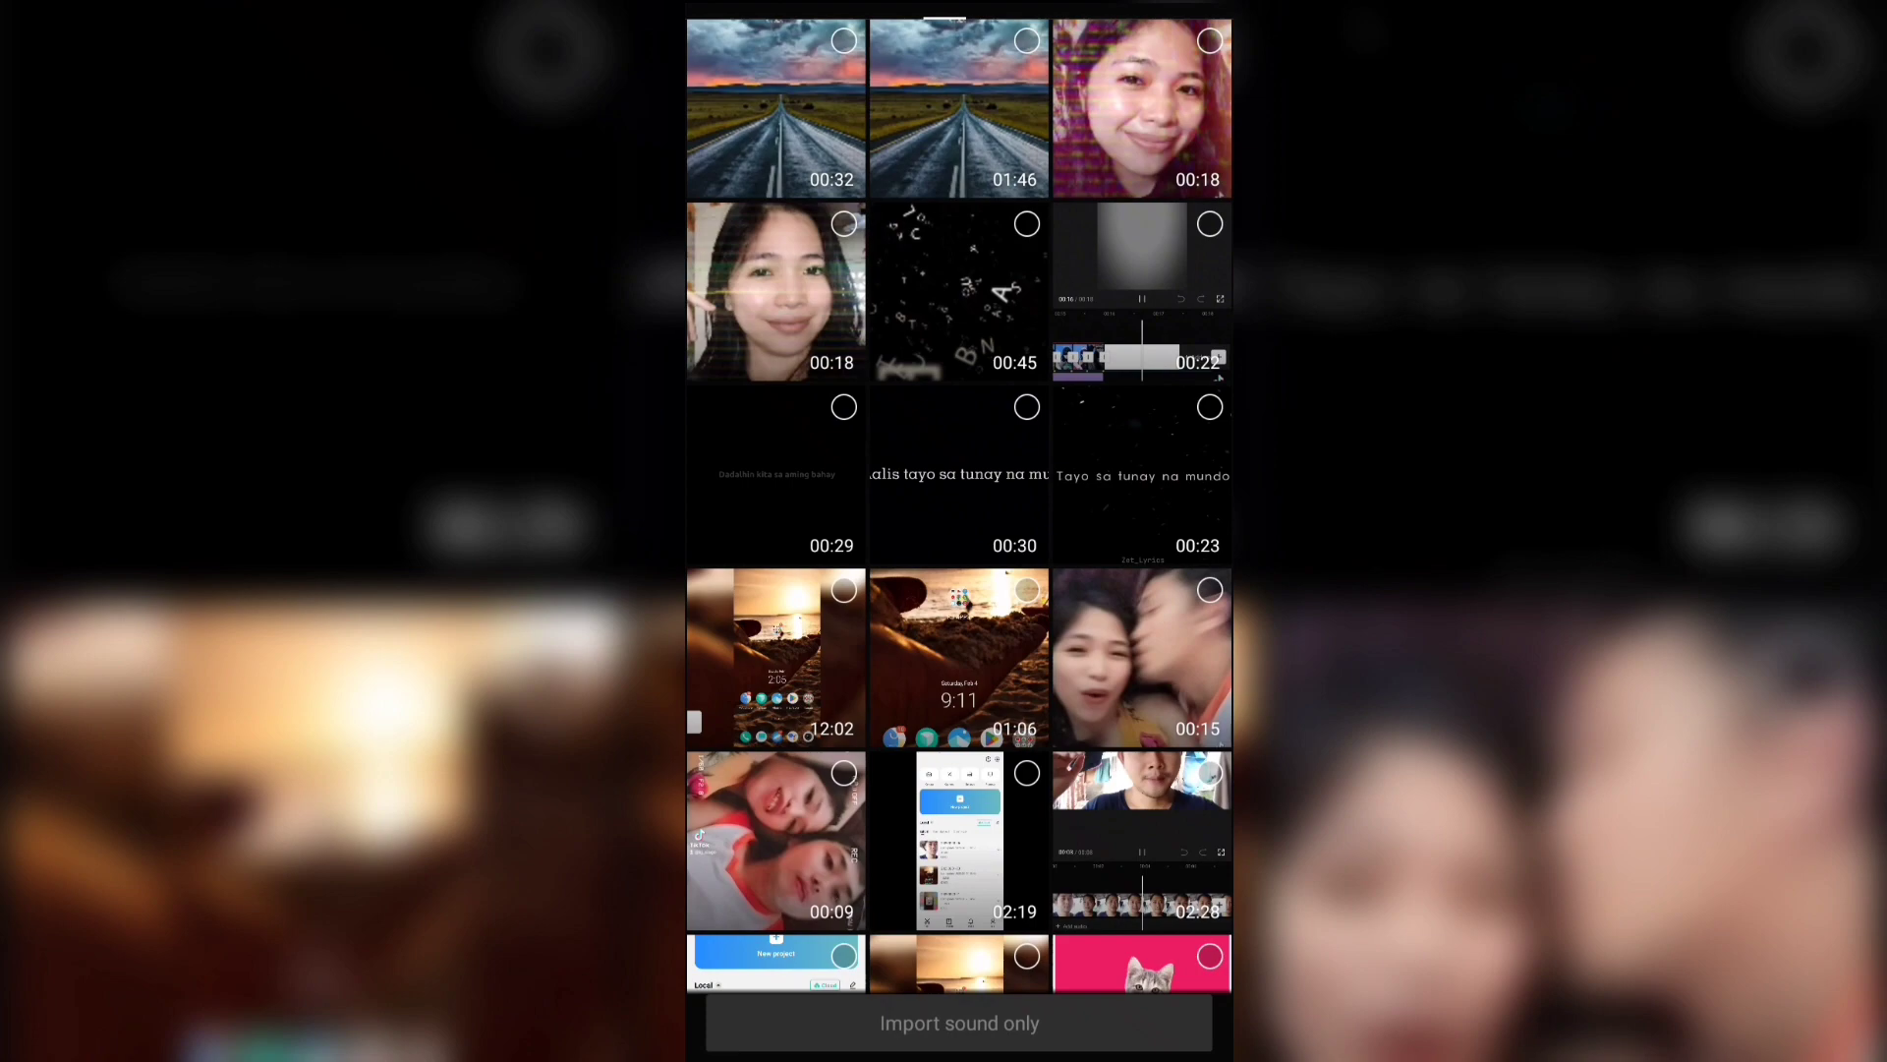
click(844, 224)
click(1057, 1032)
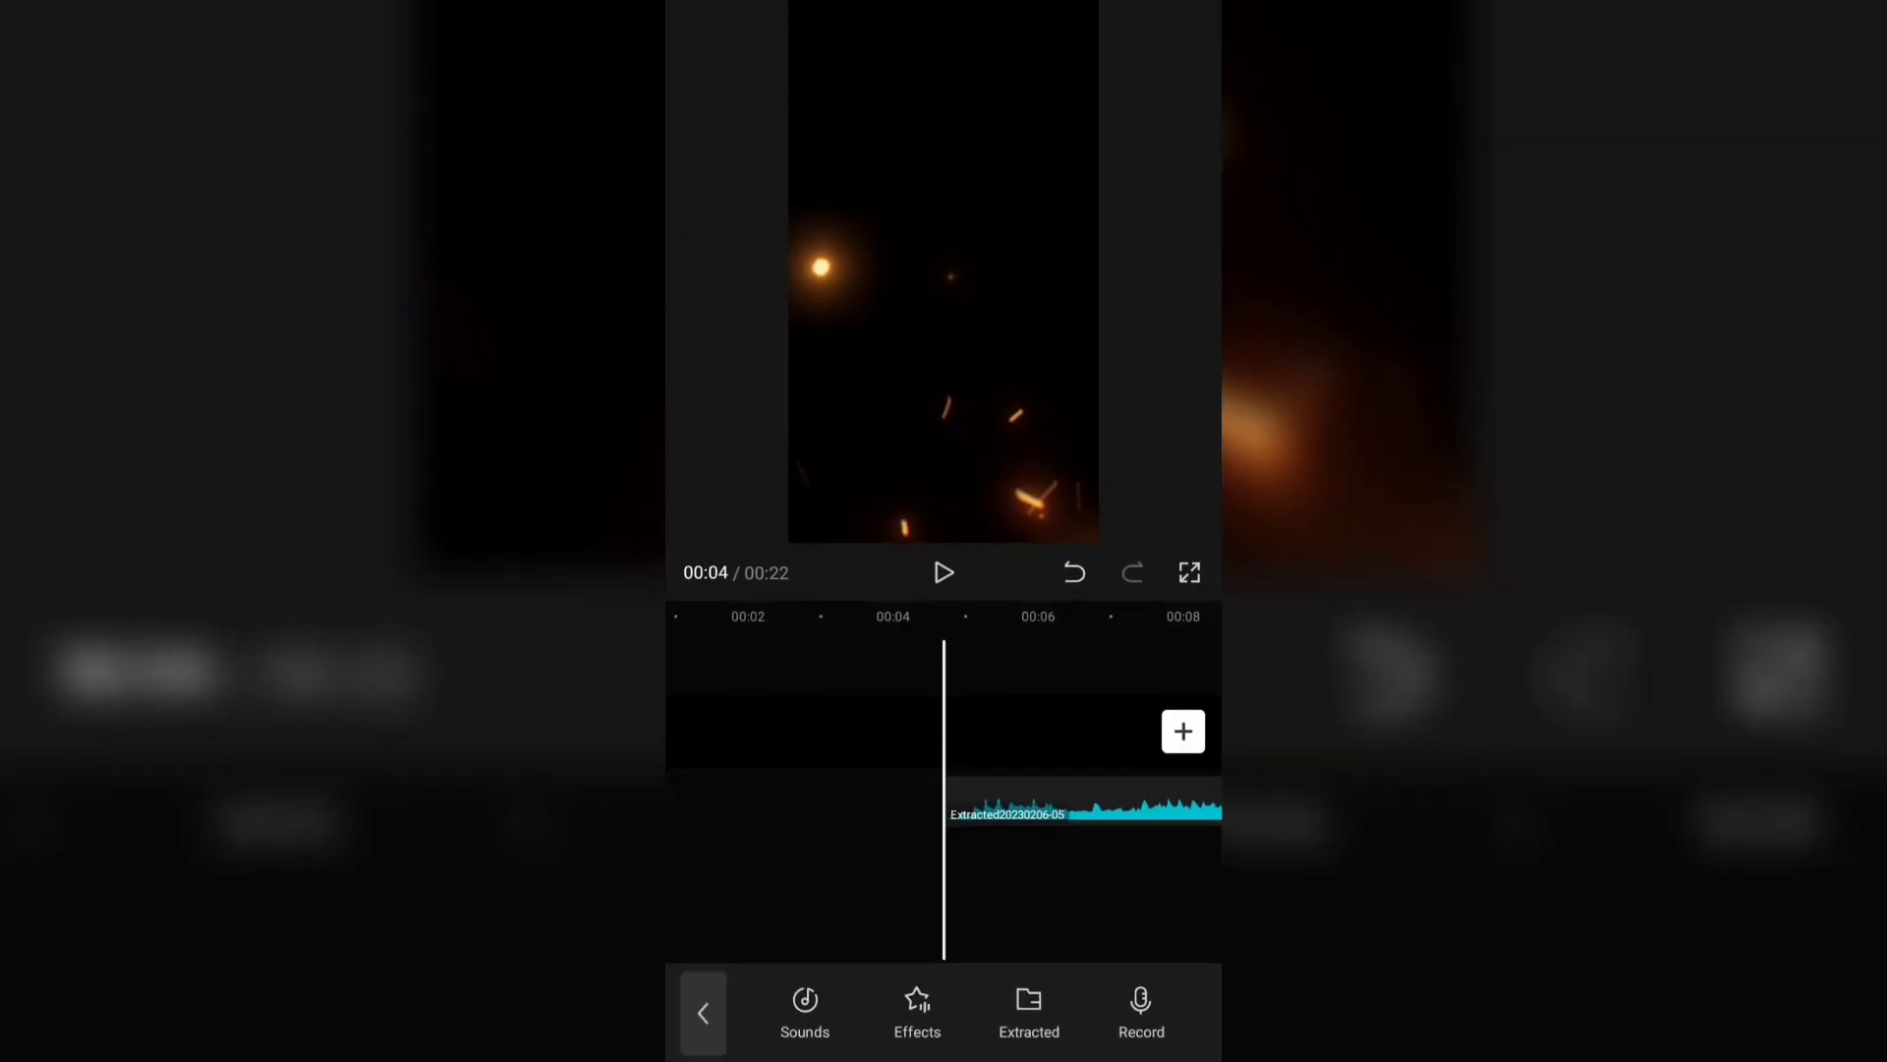
- Slide the extracted Sound collection audio to the project start
mouse_move(1188, 798)
mouse_down()
mouse_move(919, 799)
mouse_move(1180, 799)
mouse_up()
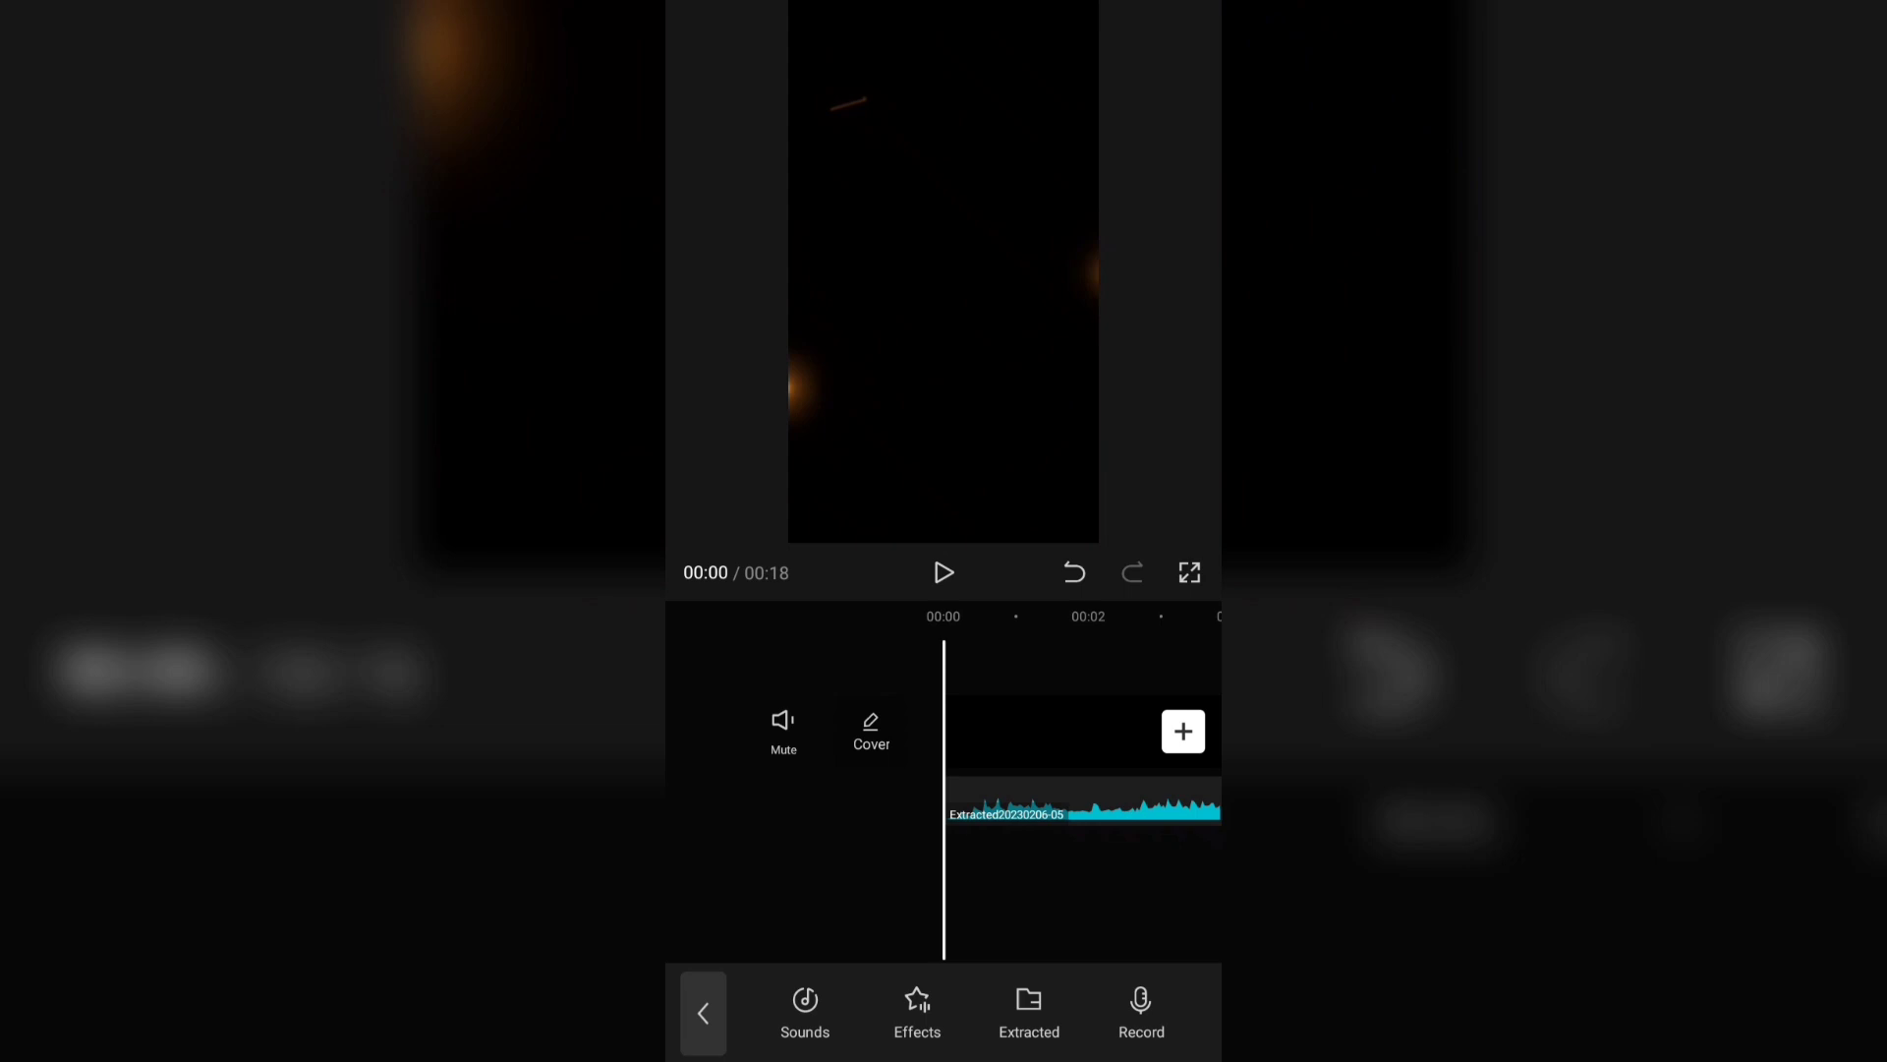
scroll(1052, 801, right, 2)
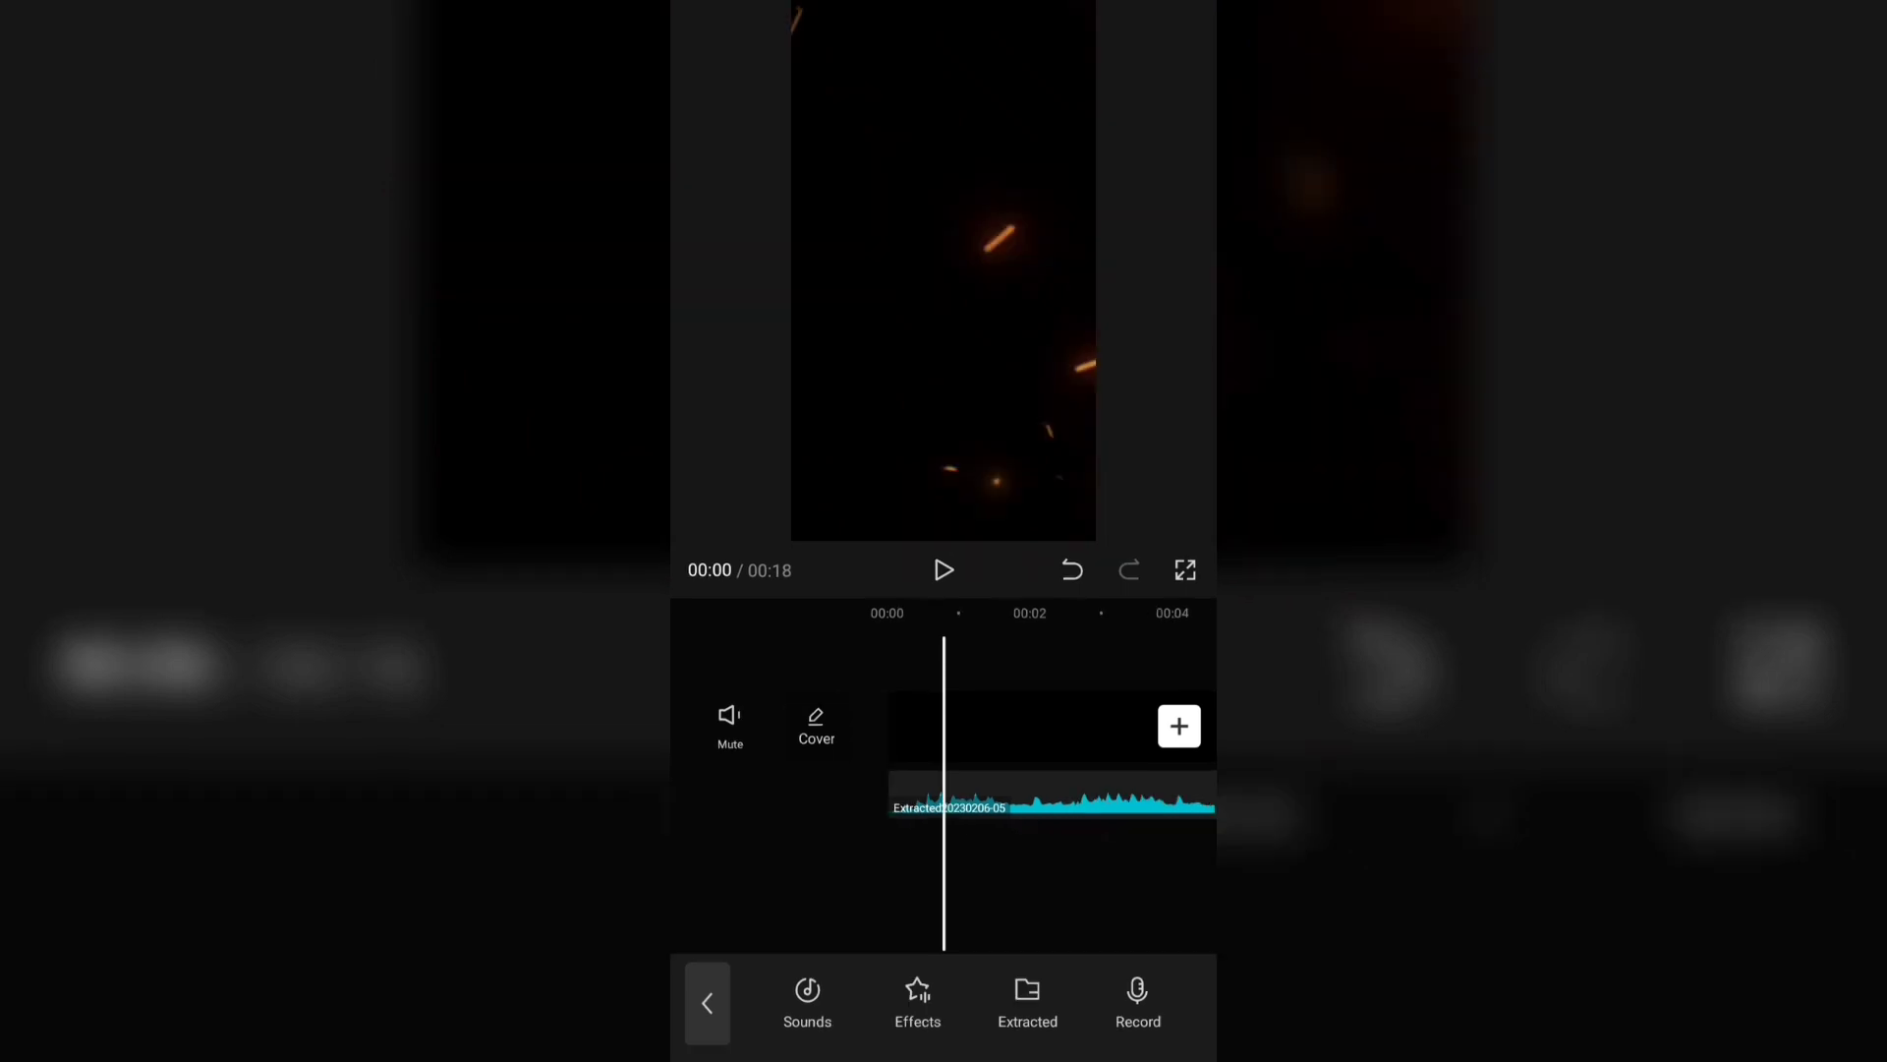
scroll(1130, 890, left, 2)
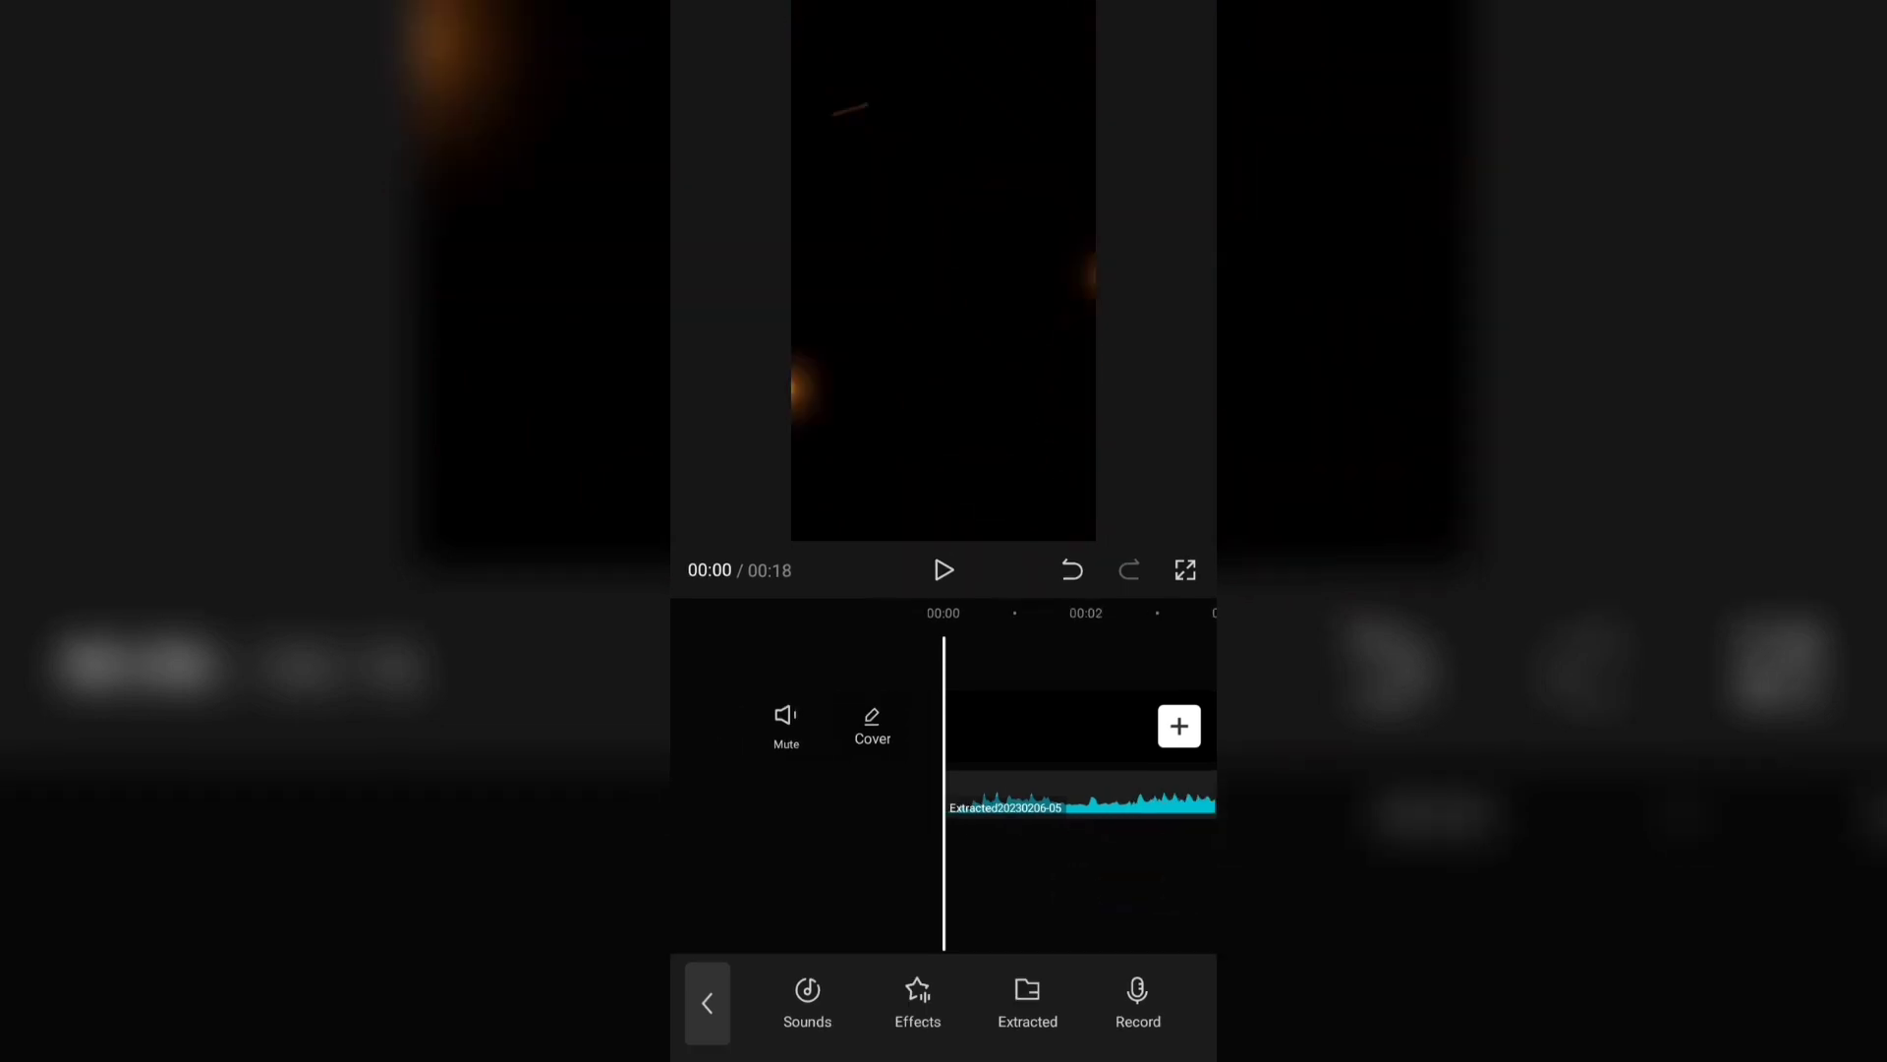
click(704, 1002)
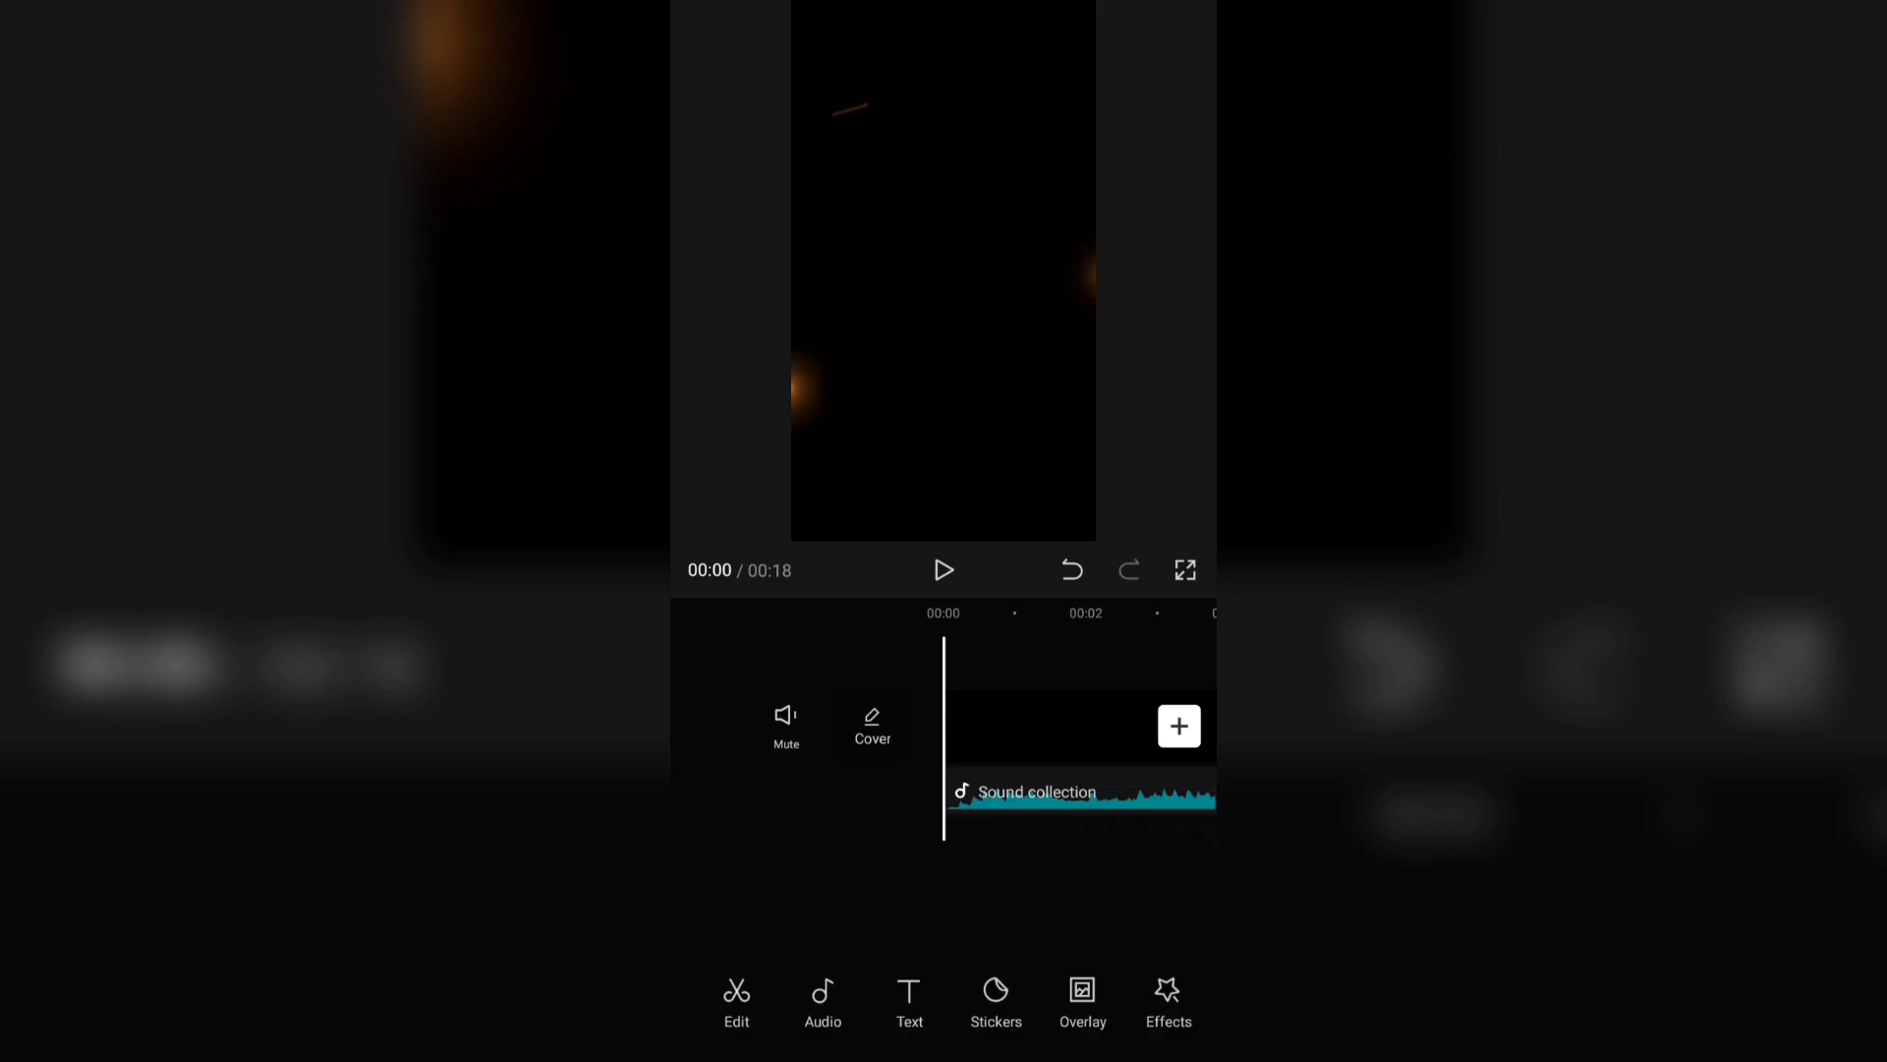
- Add a JOPAY text title in the Univers font
click(909, 988)
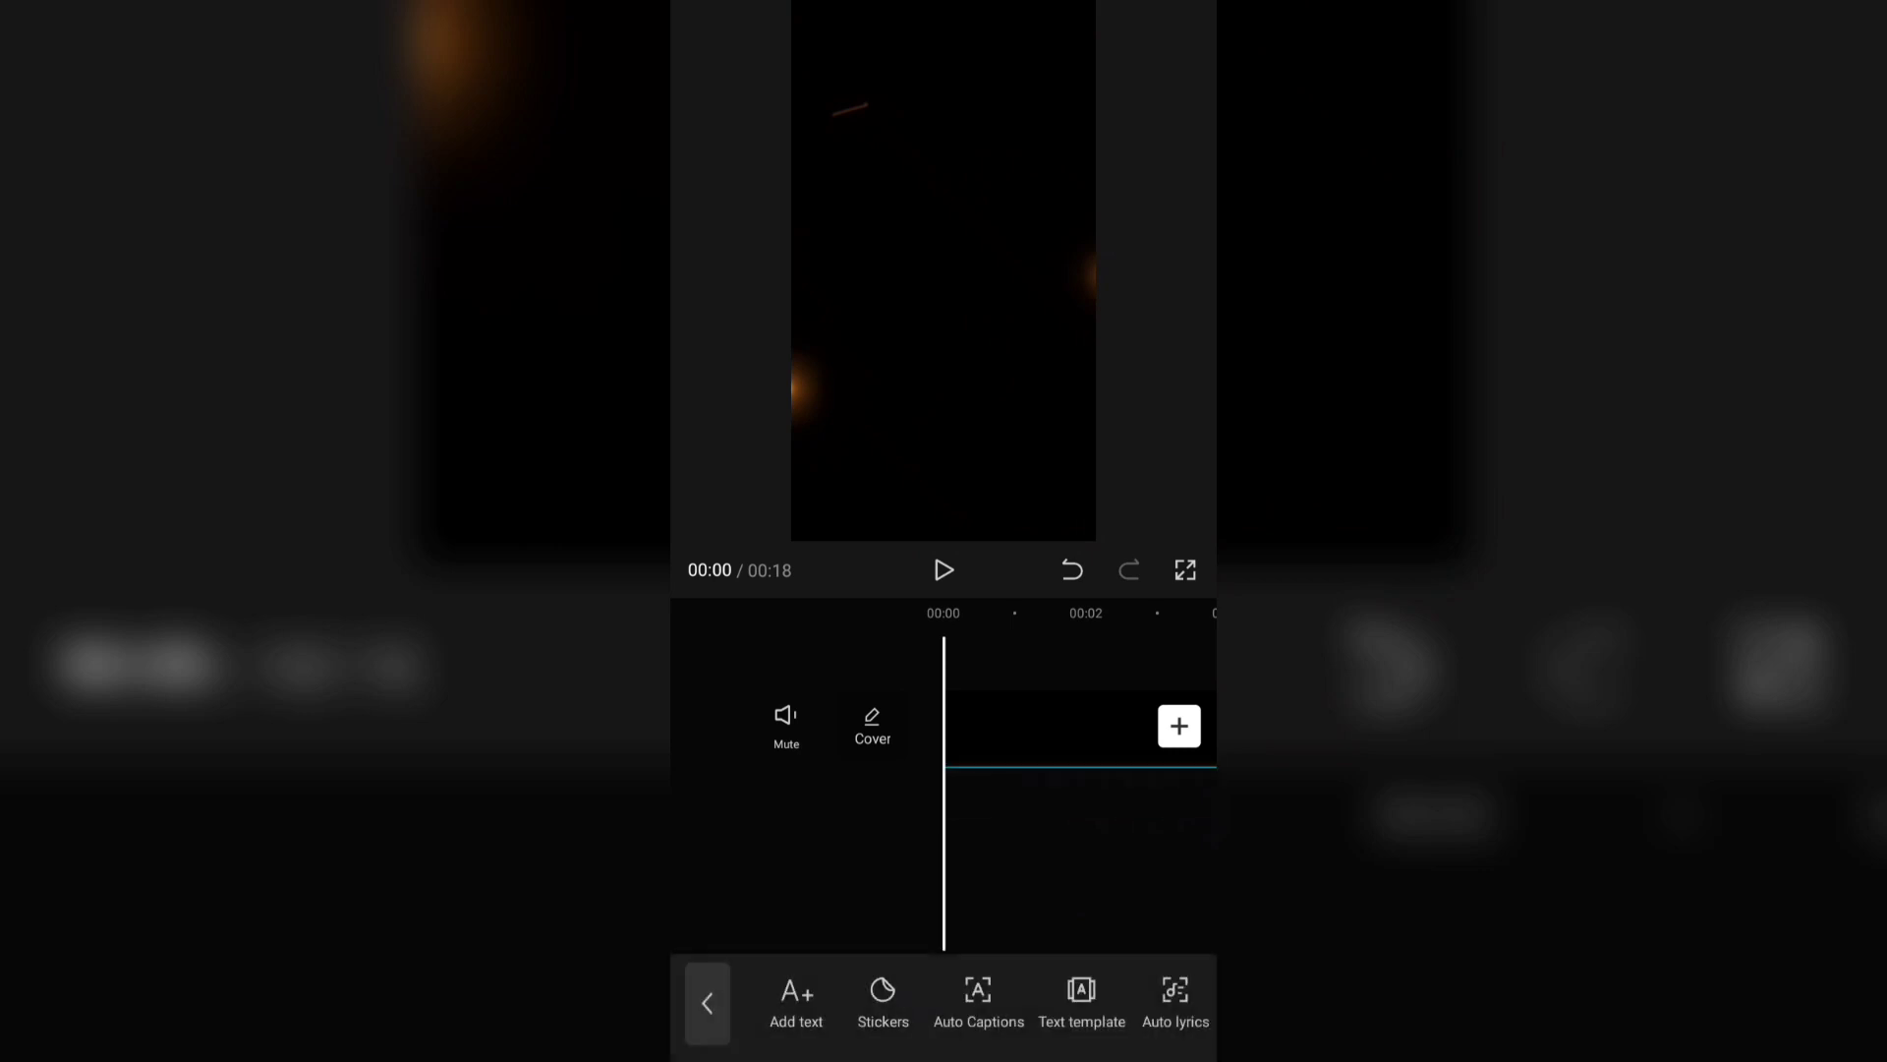
click(778, 1014)
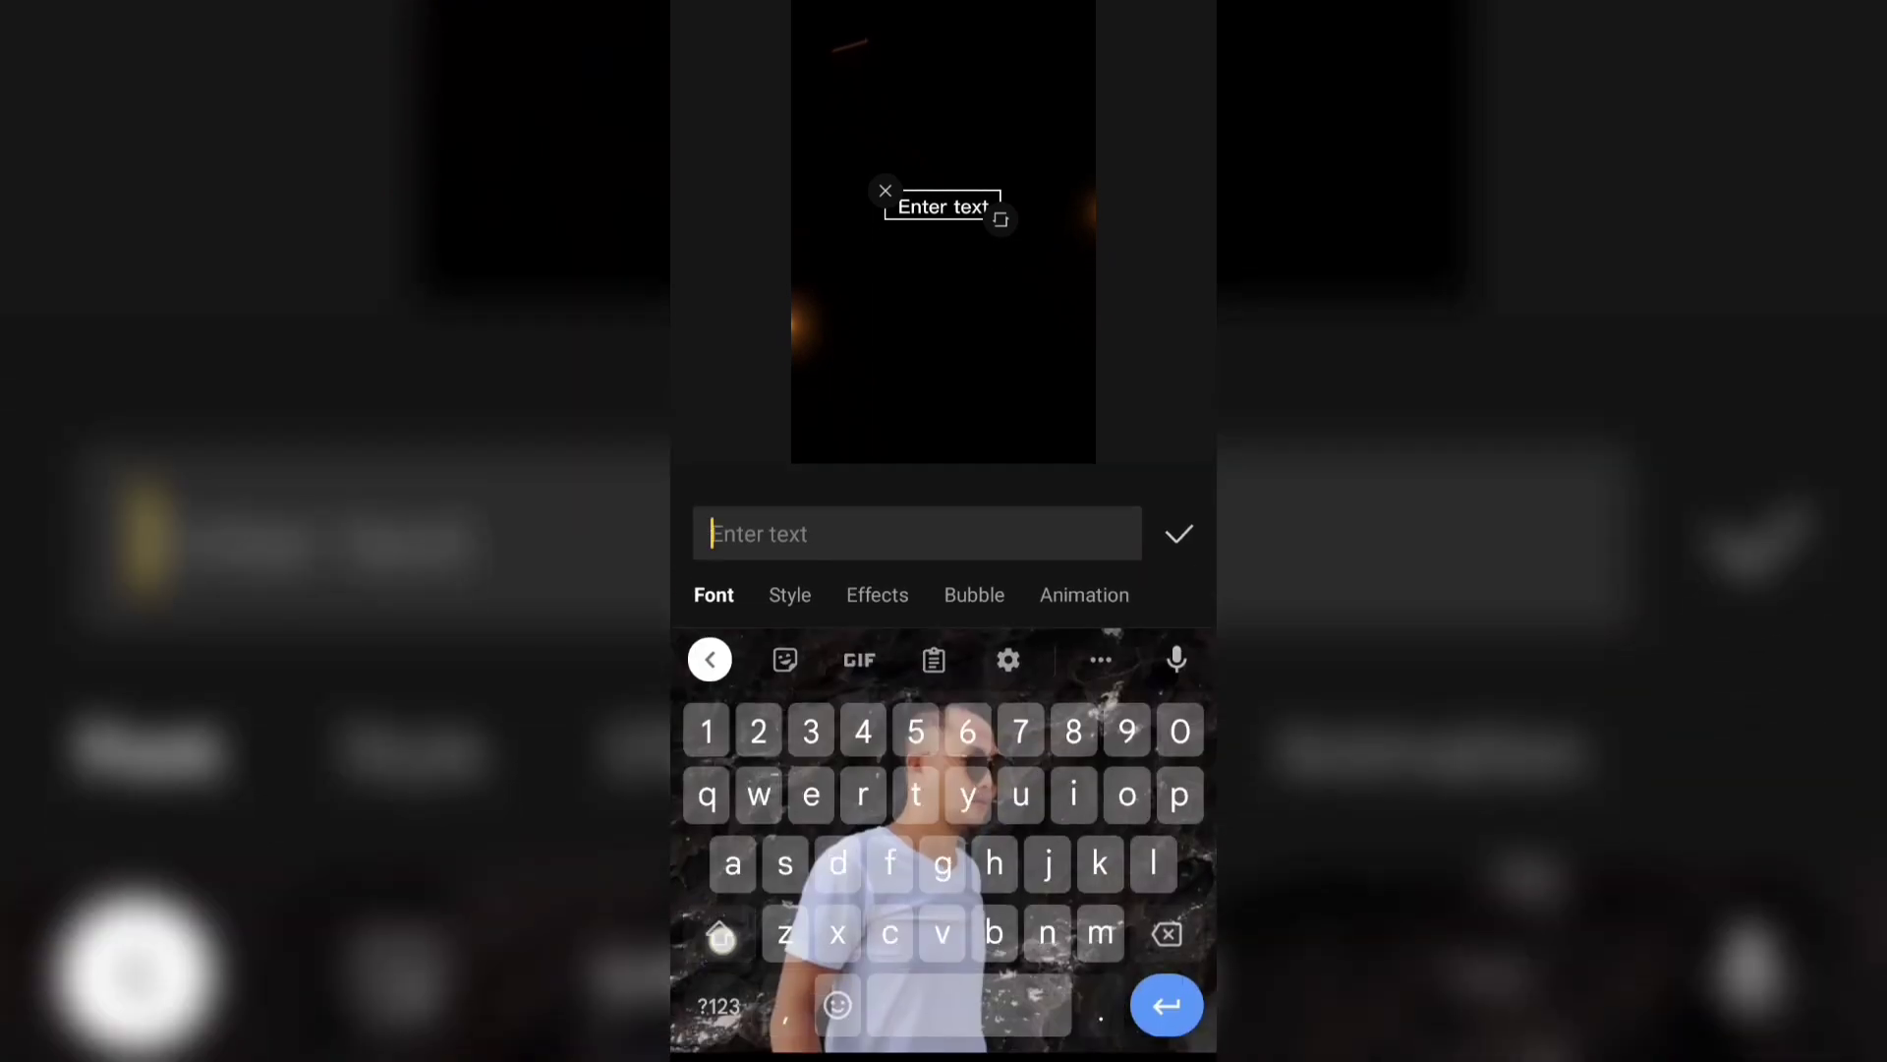
click(720, 936)
text(J)
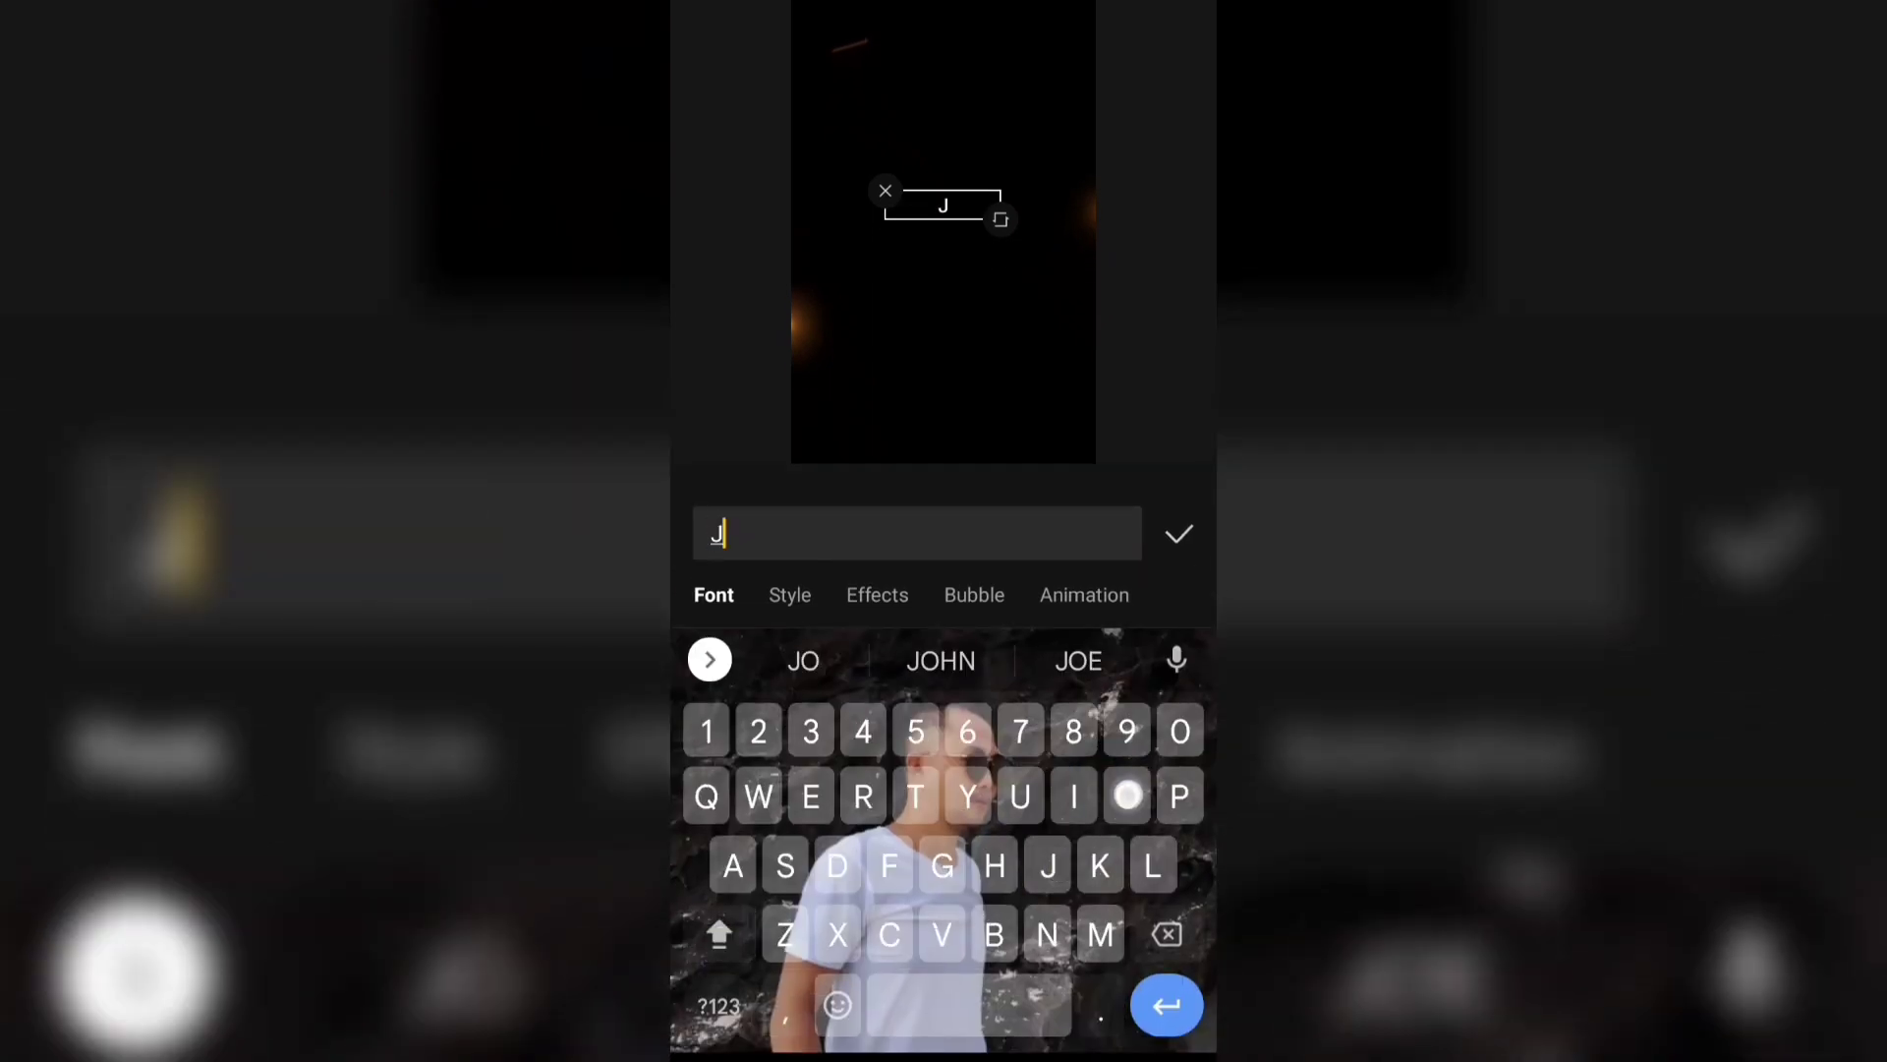
text(OPAY)
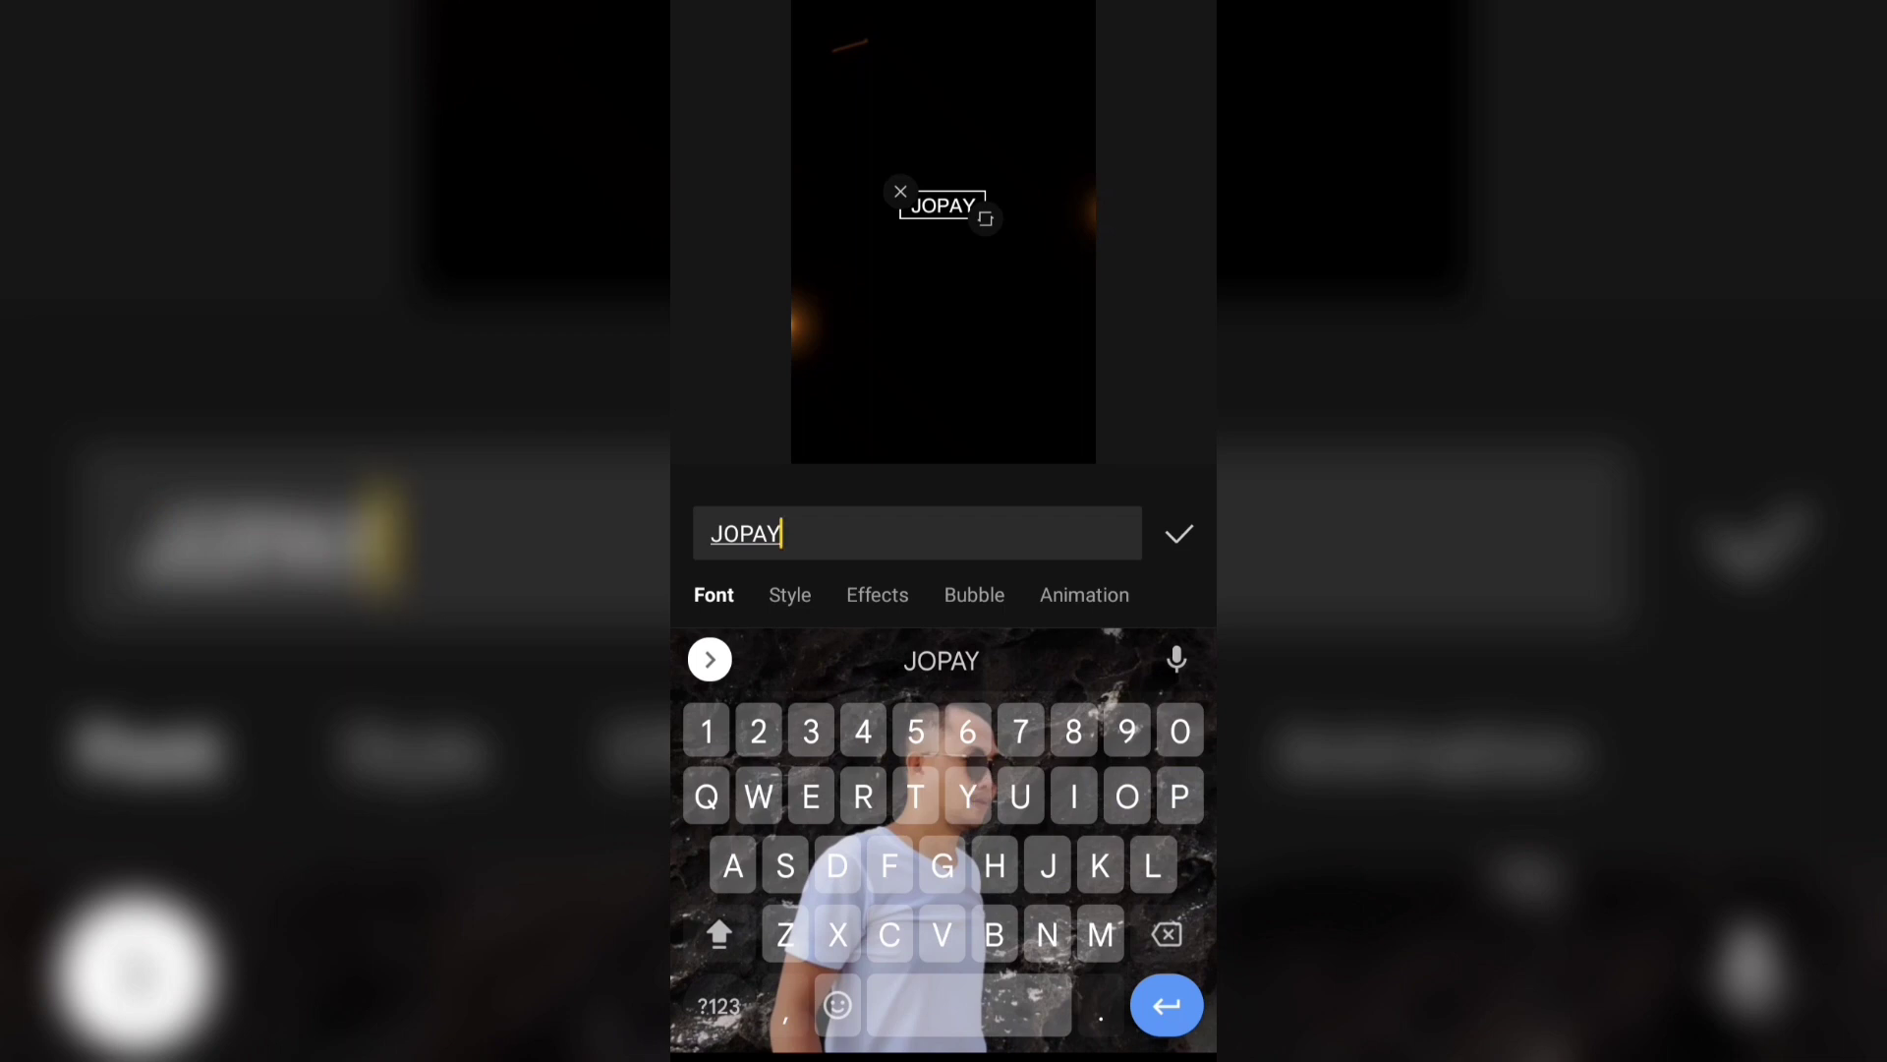
click(714, 595)
drag(1036, 973, 1061, 792)
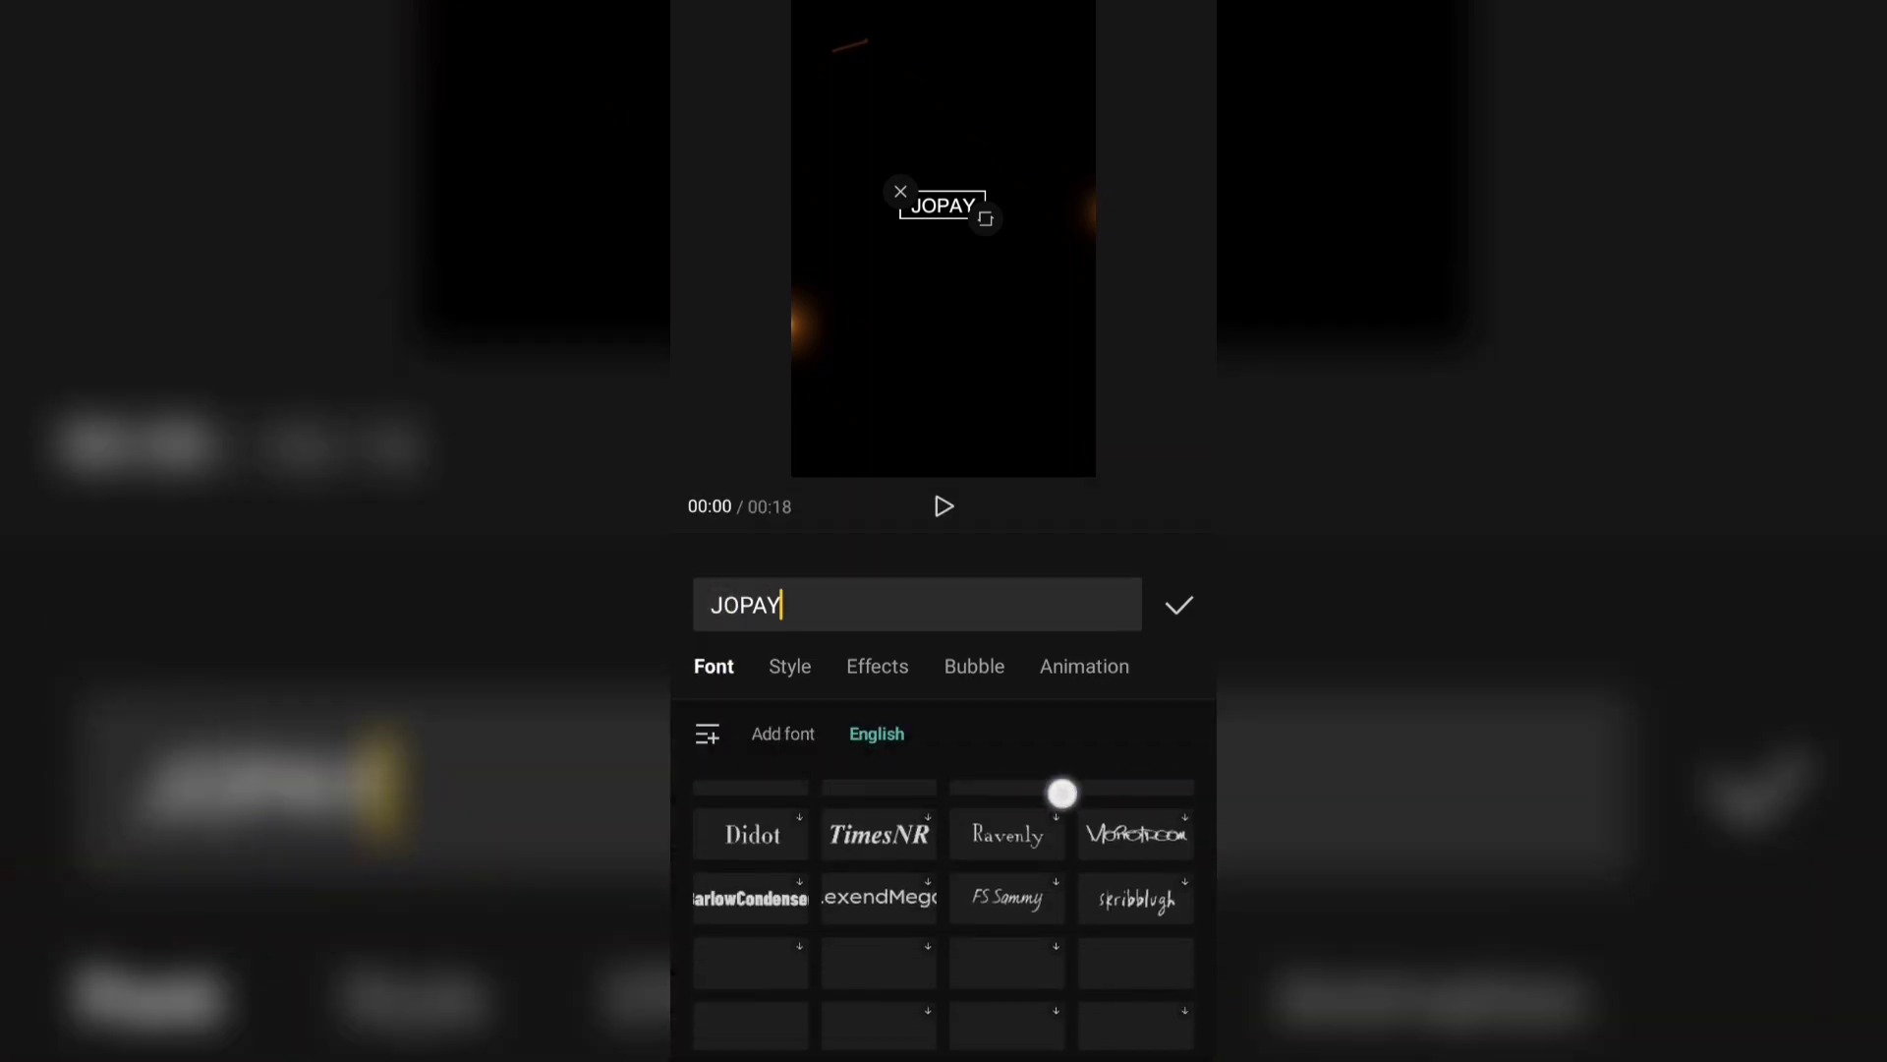
mouse_move(914, 963)
mouse_down()
mouse_move(918, 849)
mouse_move(944, 1015)
mouse_move(1004, 808)
mouse_up()
drag(1022, 939, 1032, 804)
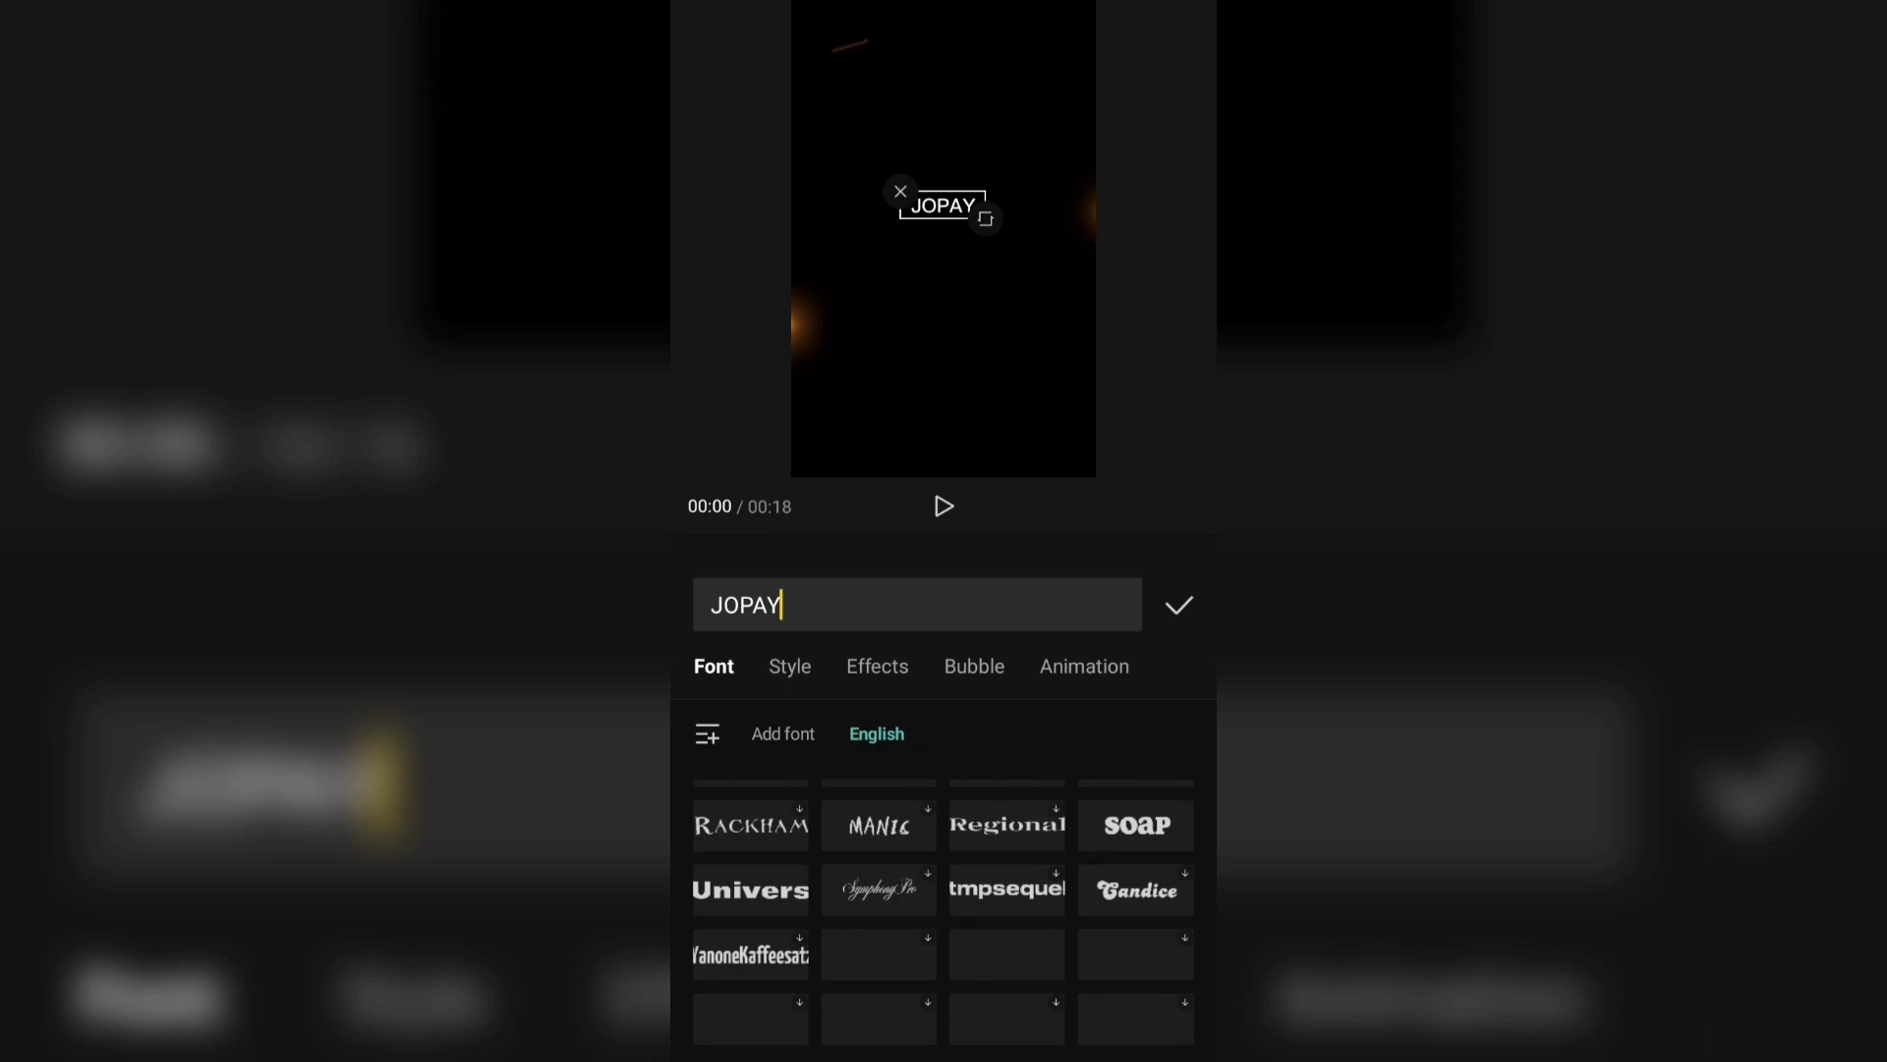
click(749, 893)
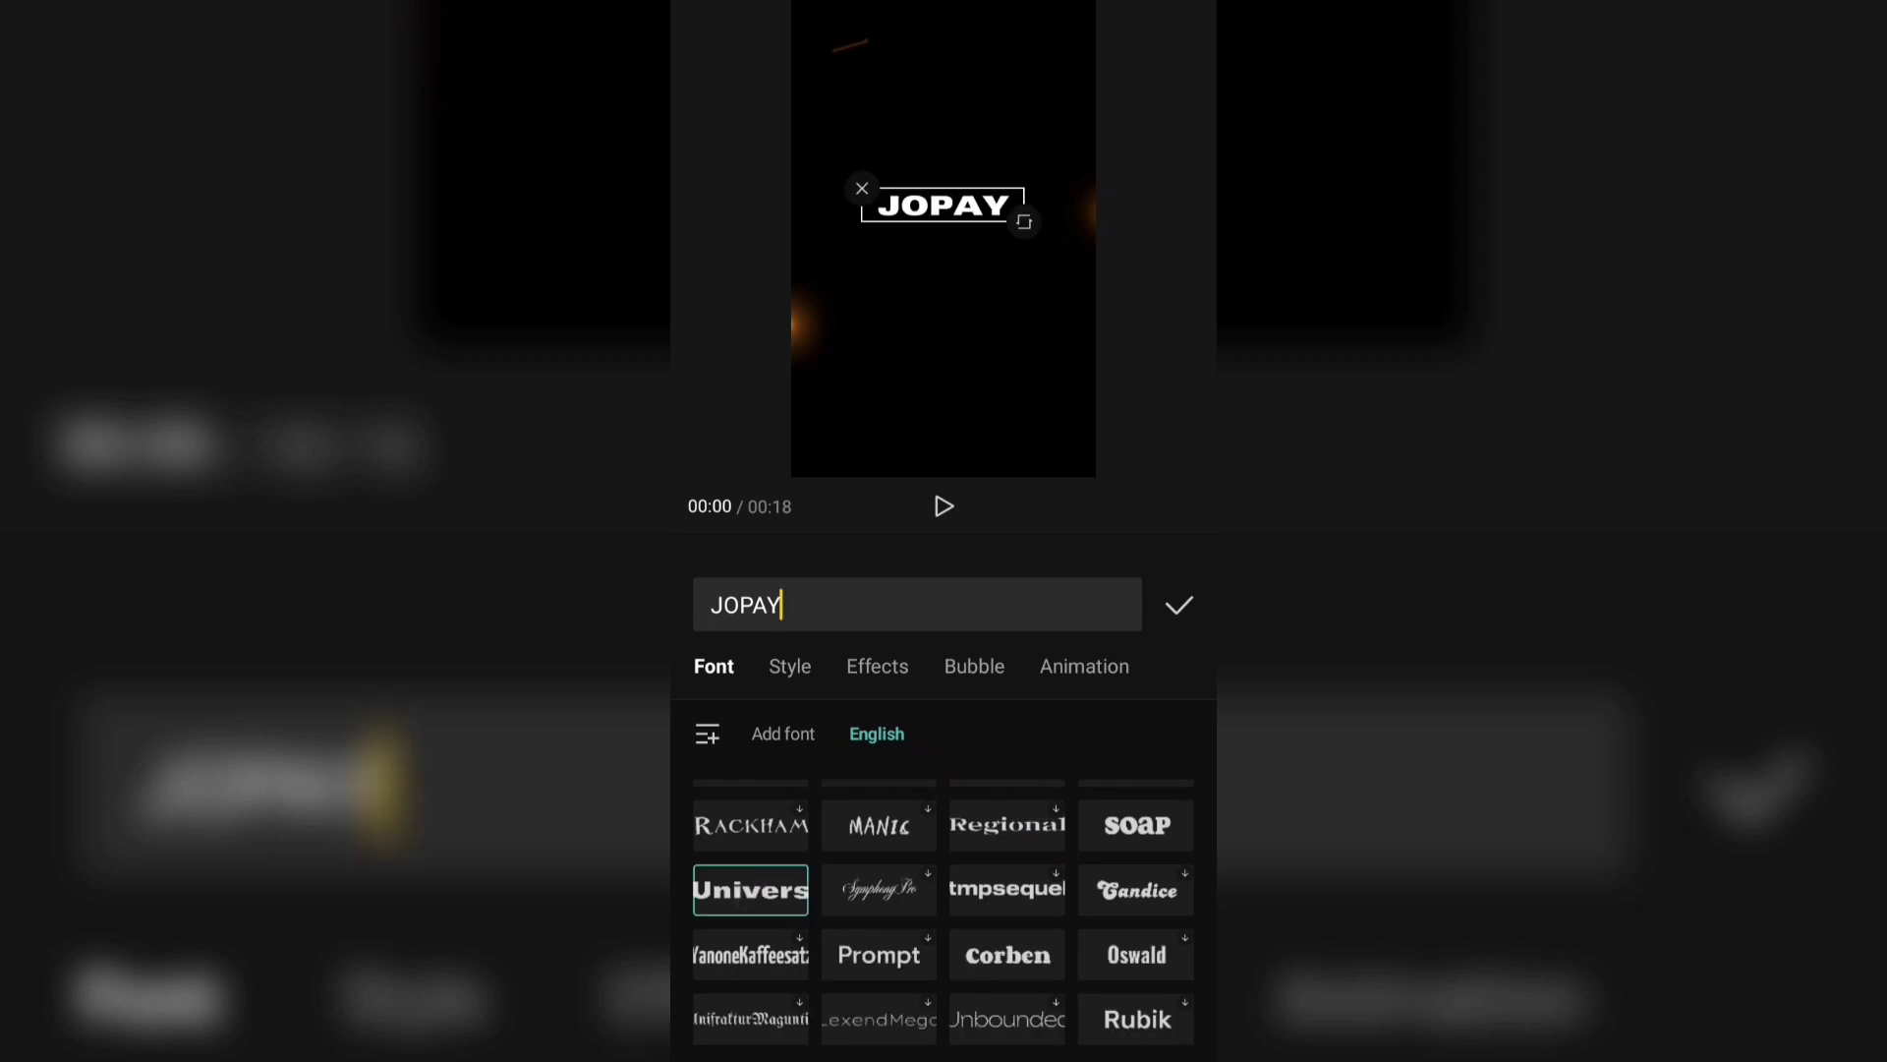
- Give the JOPAY title a Zoom Out 2 entrance animation
click(1083, 665)
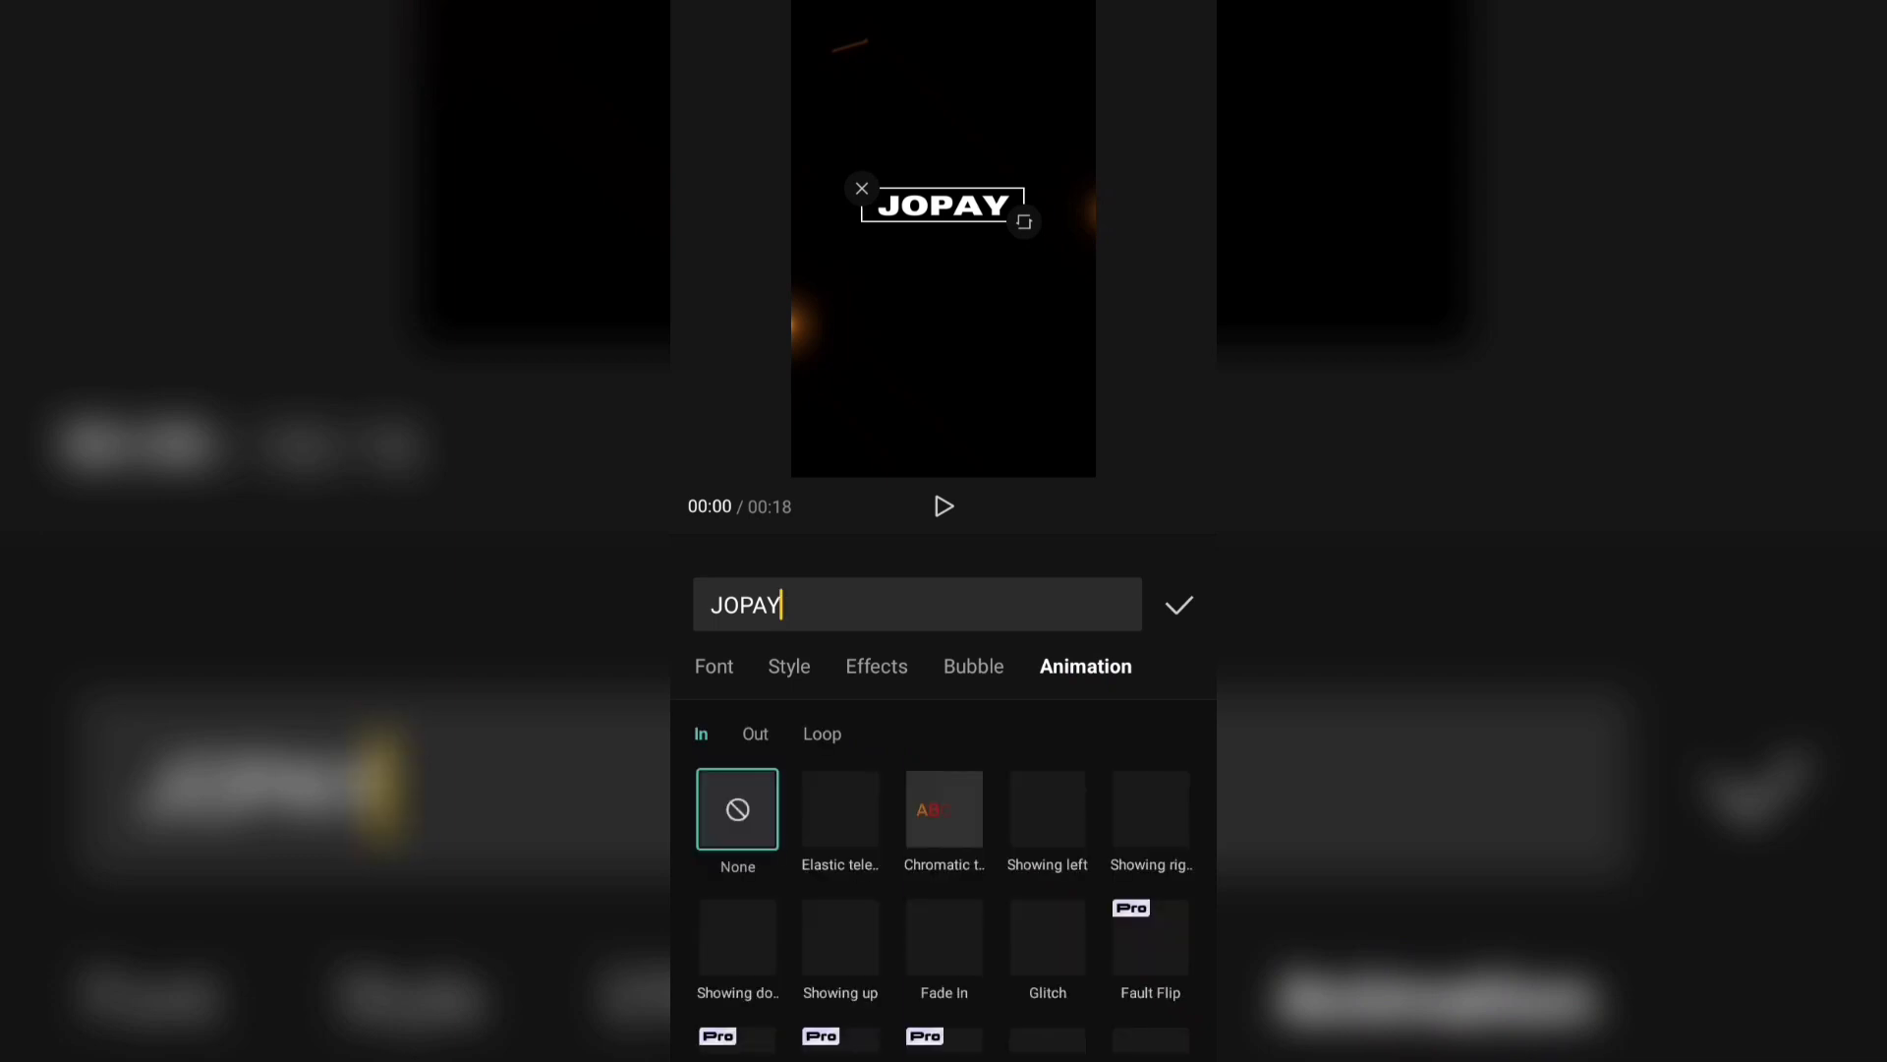
scroll(1082, 741, down, 3)
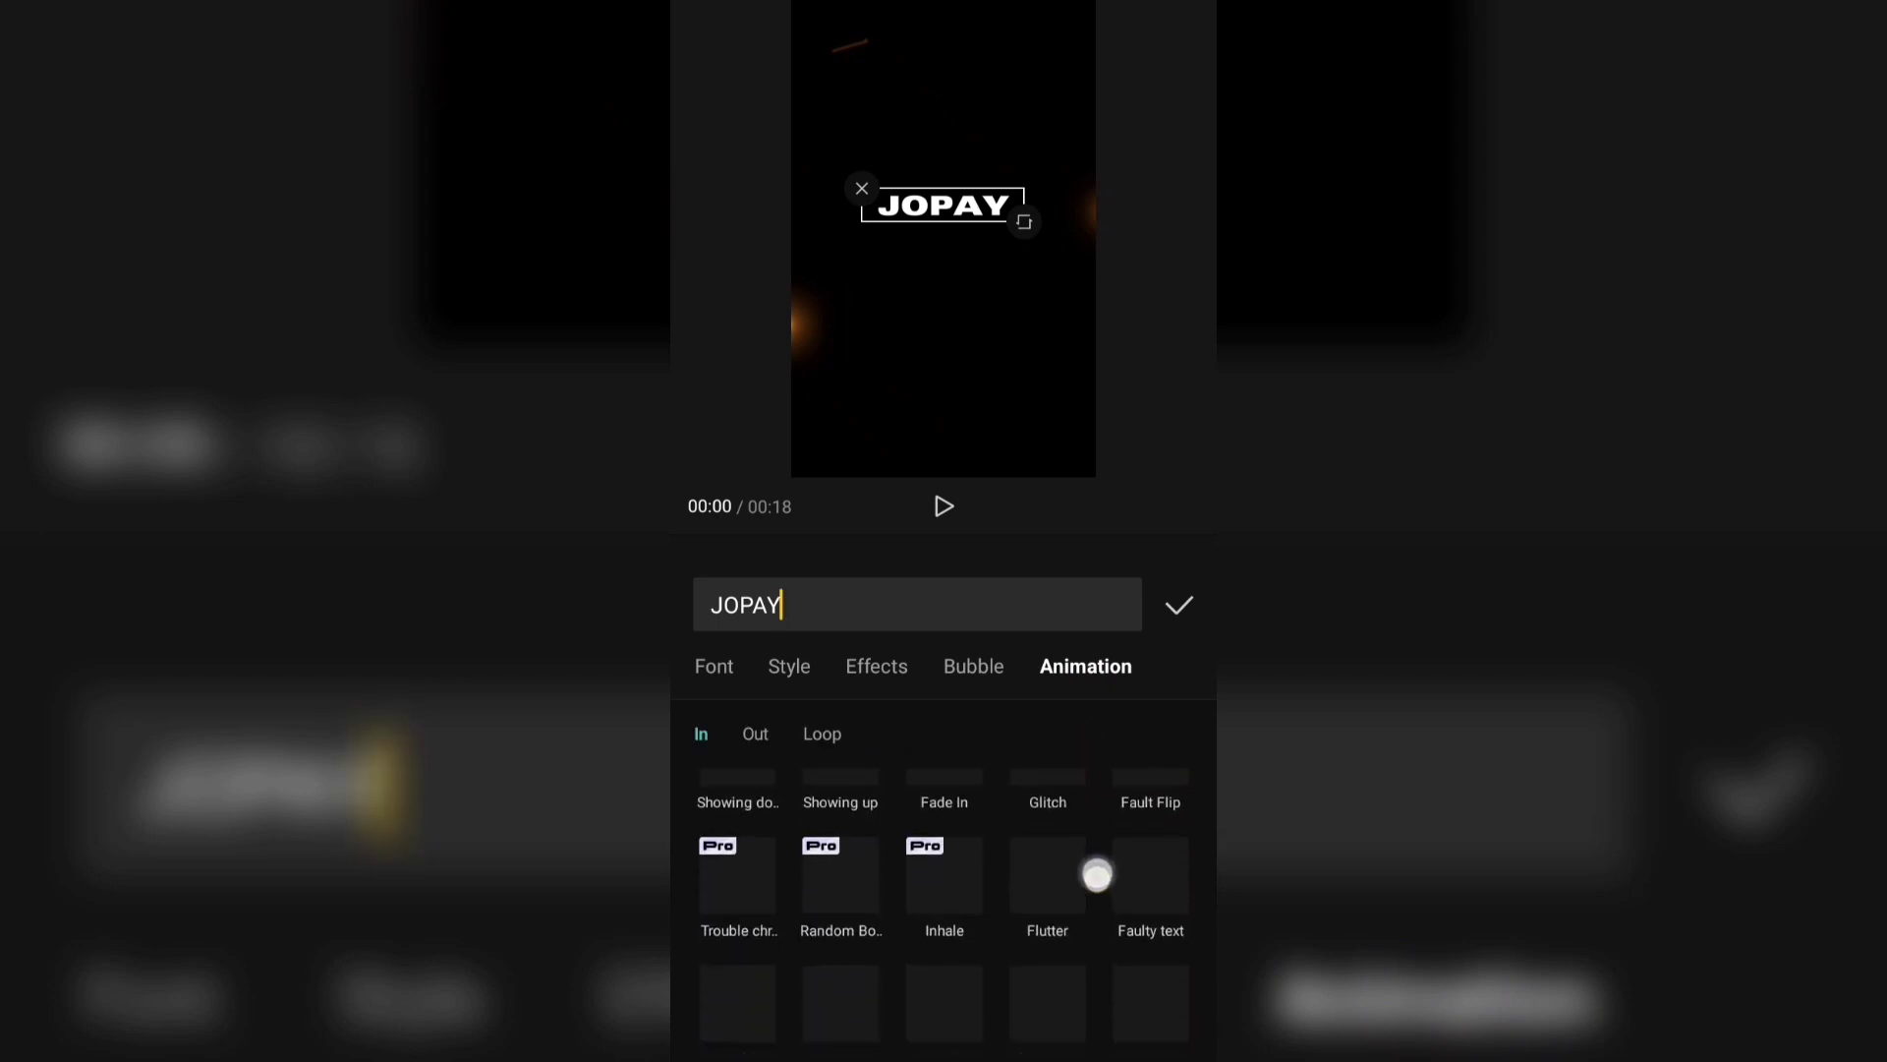
scroll(1098, 767, down, 1)
scroll(1113, 936, down, 2)
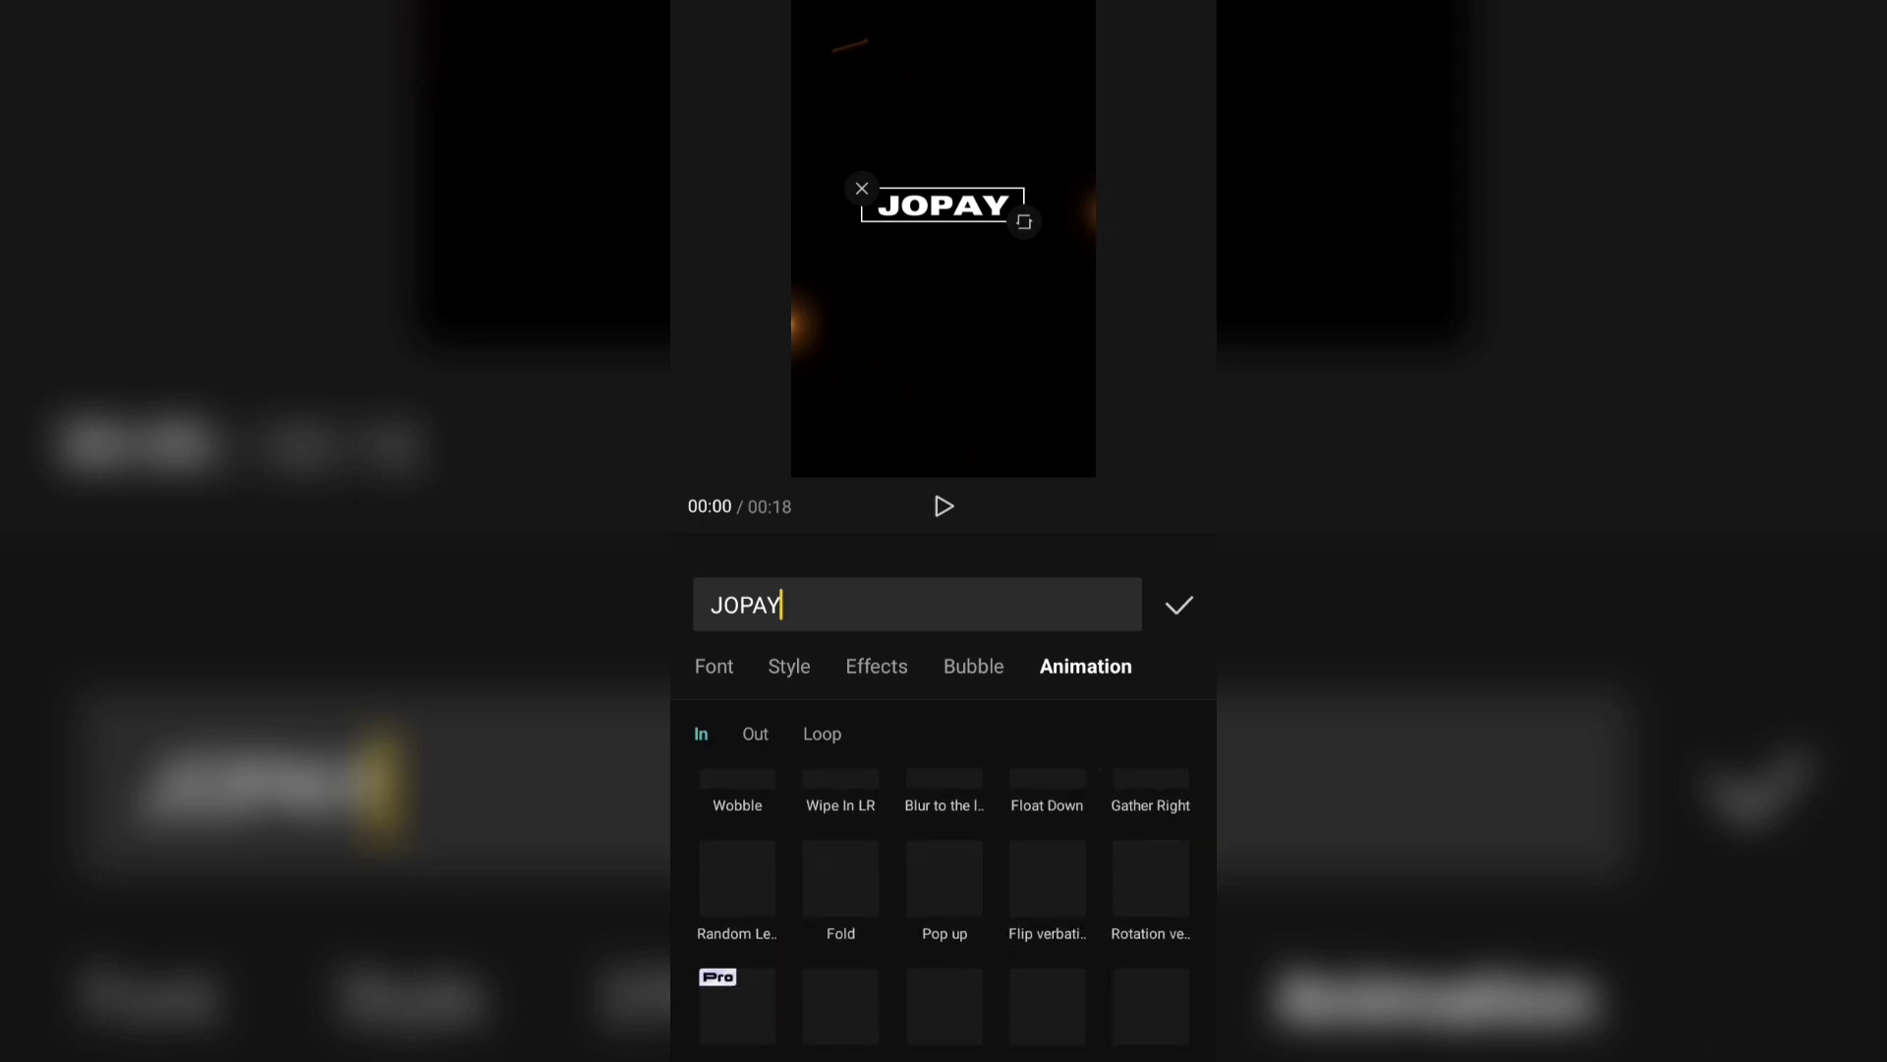
scroll(1106, 885, down, 3)
scroll(1076, 891, down, 1)
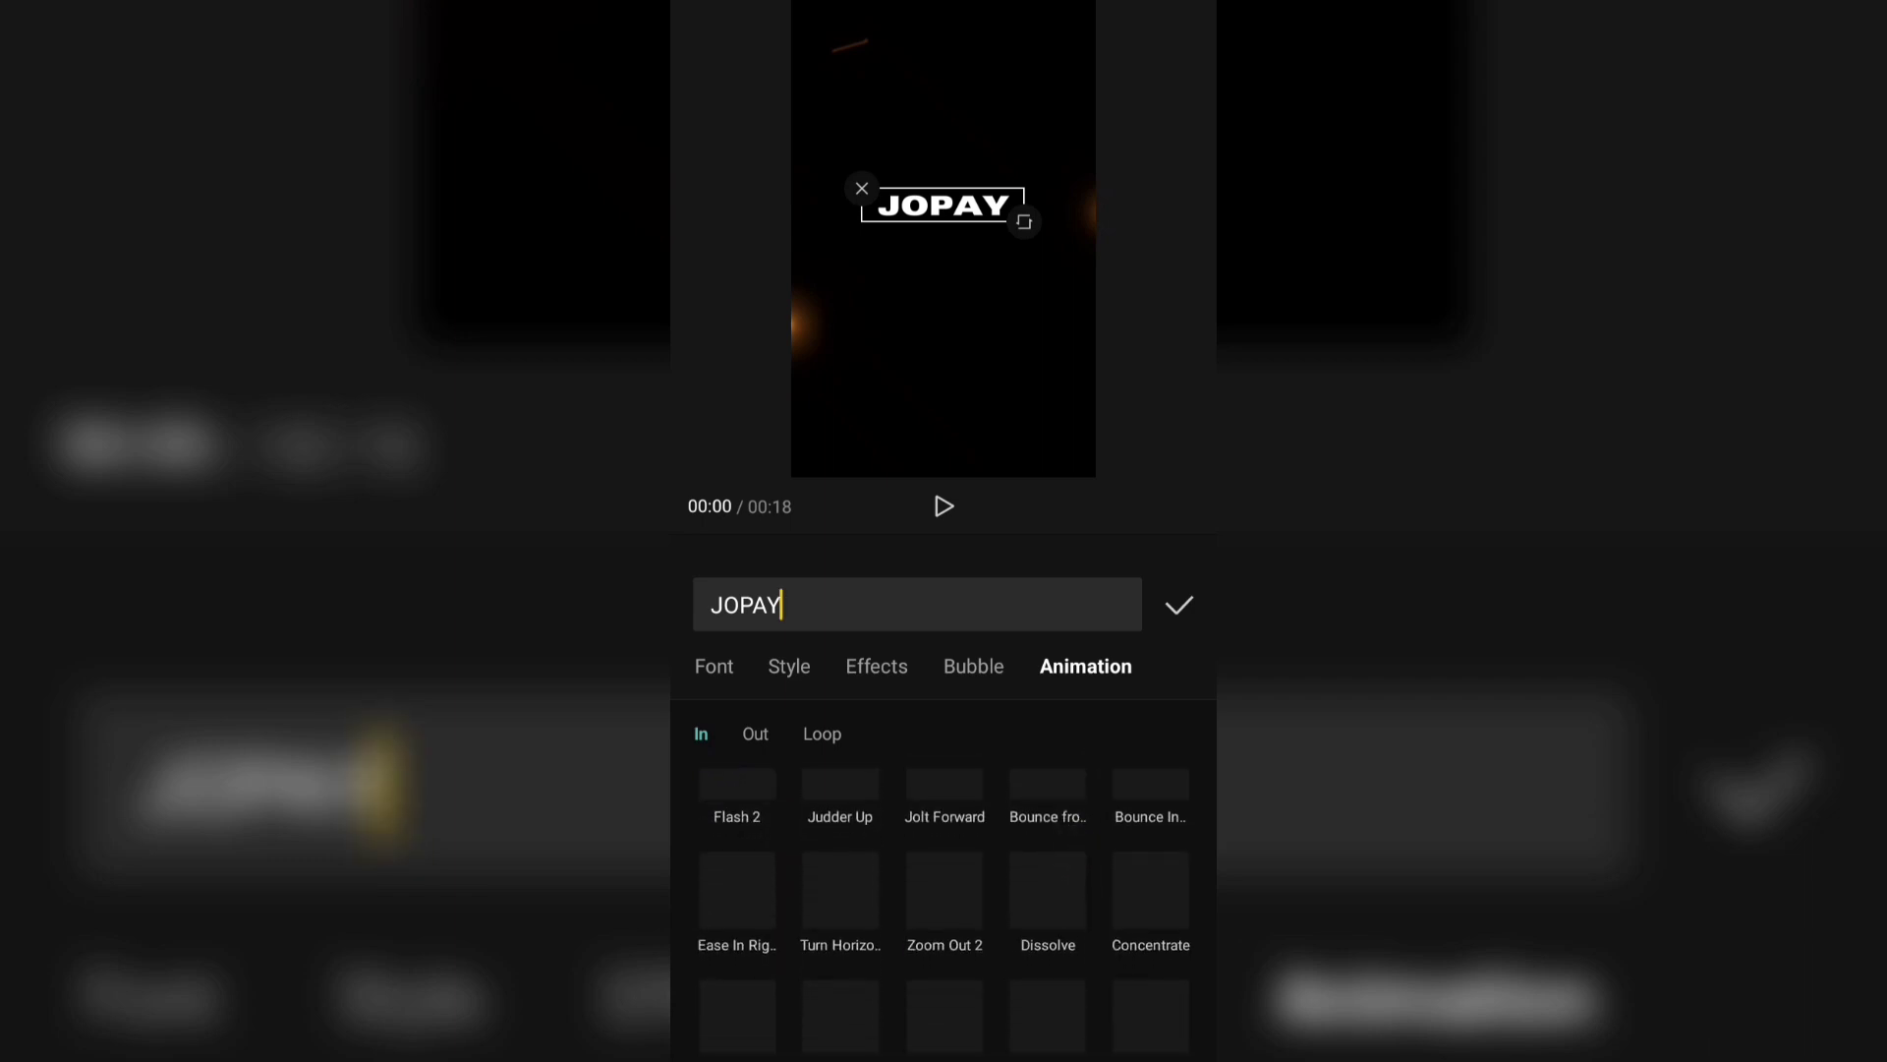
click(948, 899)
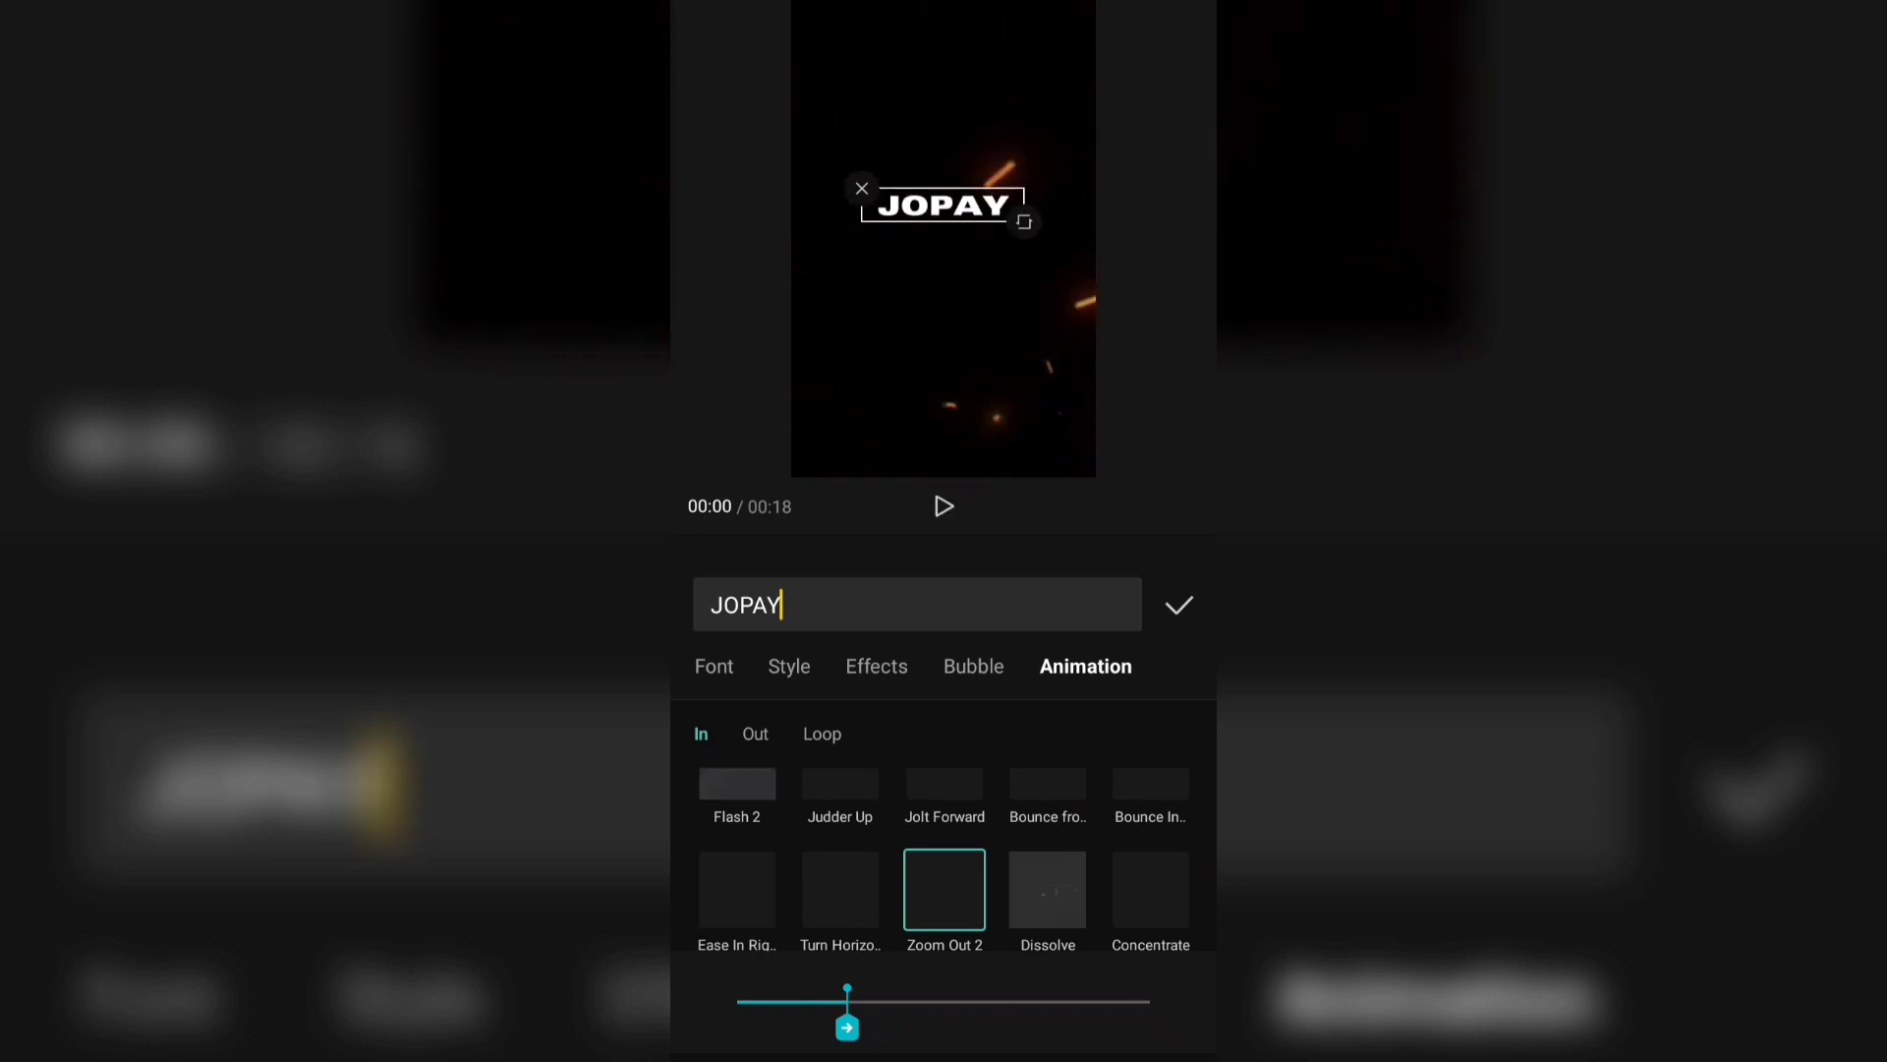
- Set the title's exit animation to Fly Out and confirm it
click(757, 731)
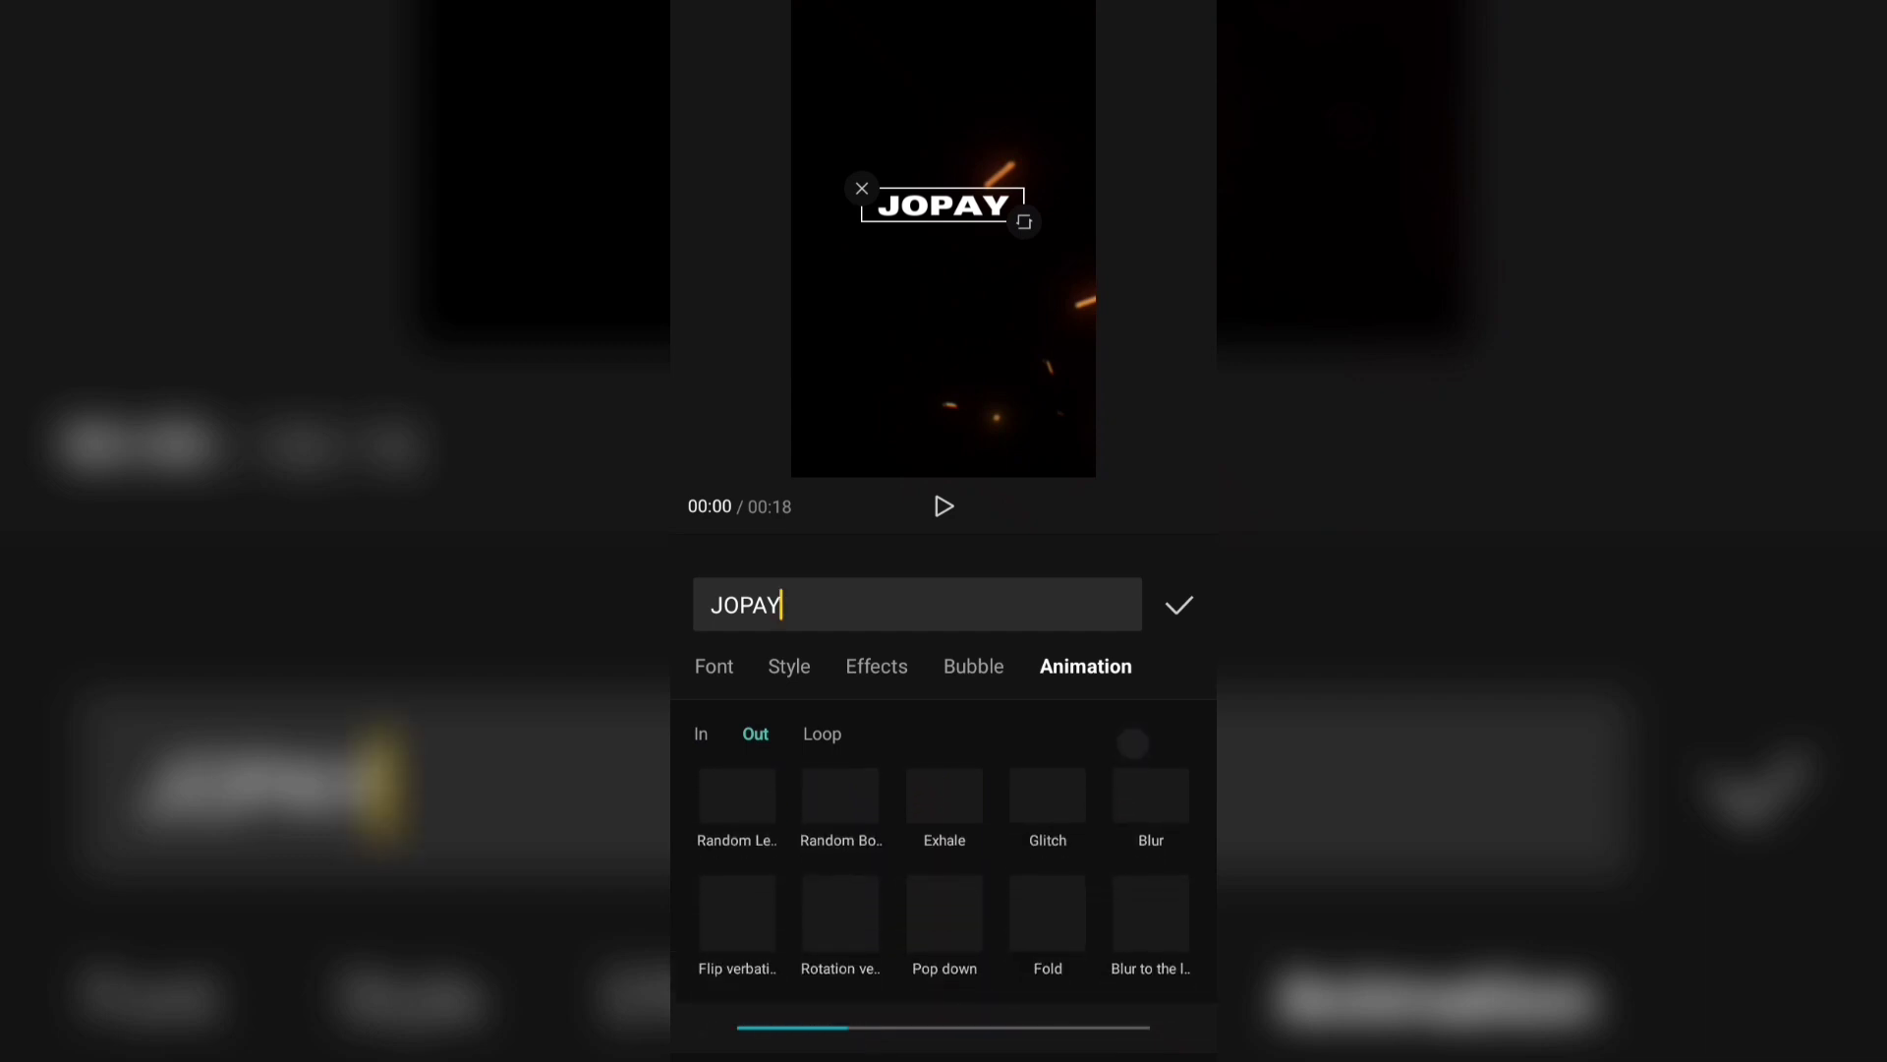
drag(1099, 897, 1135, 755)
scroll(1114, 794, down, 2)
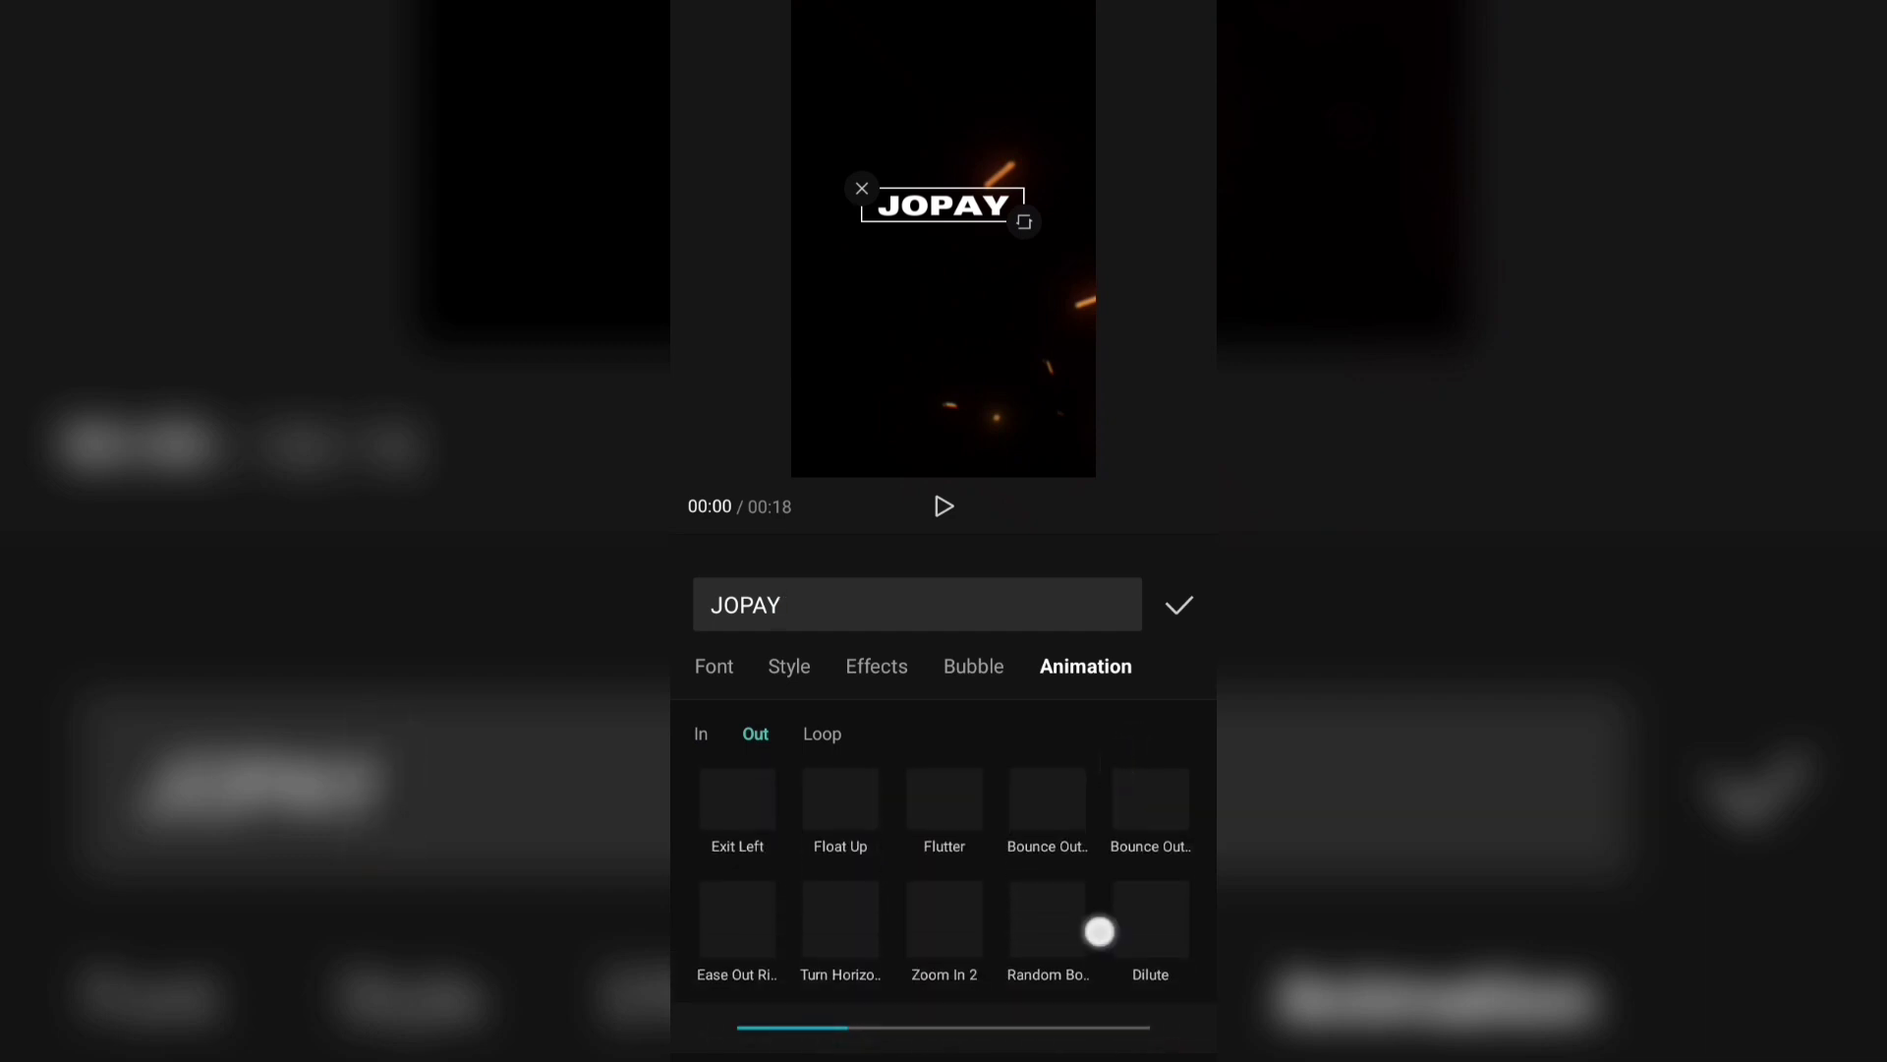
scroll(1130, 750, down, 3)
click(1086, 894)
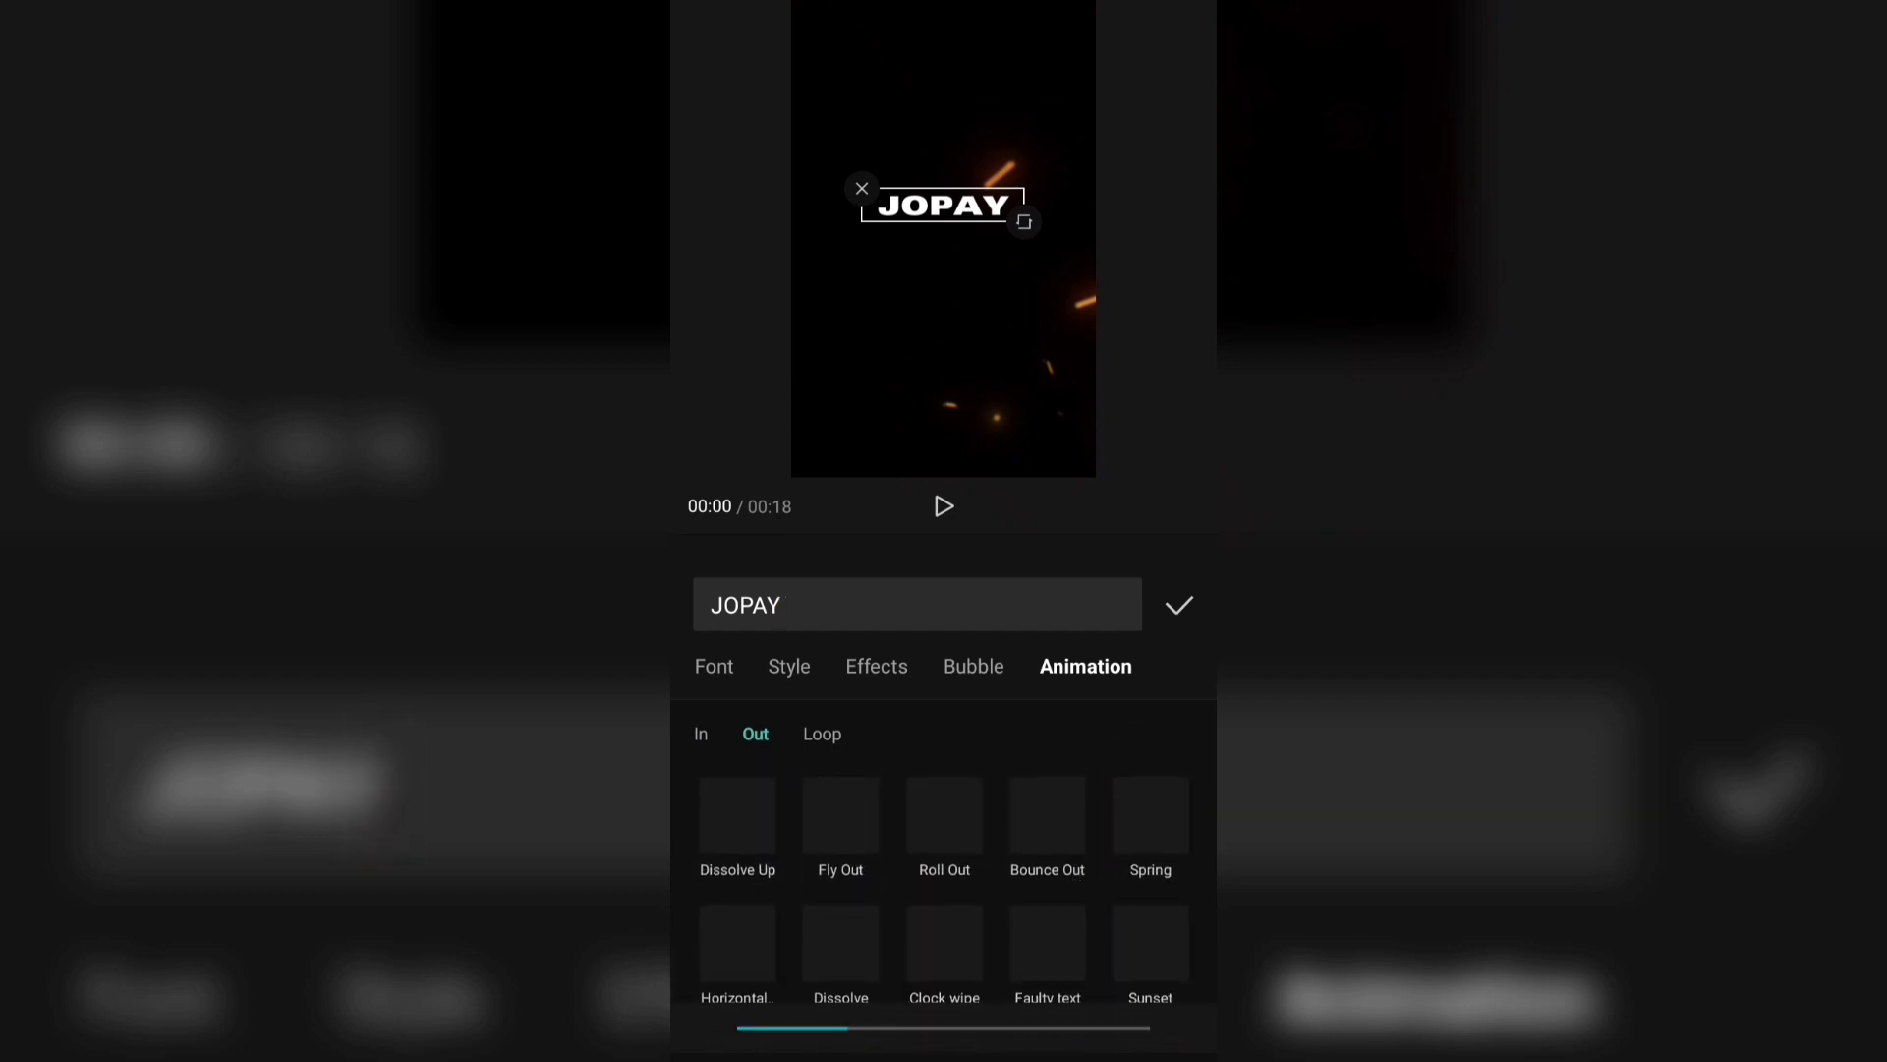
click(840, 816)
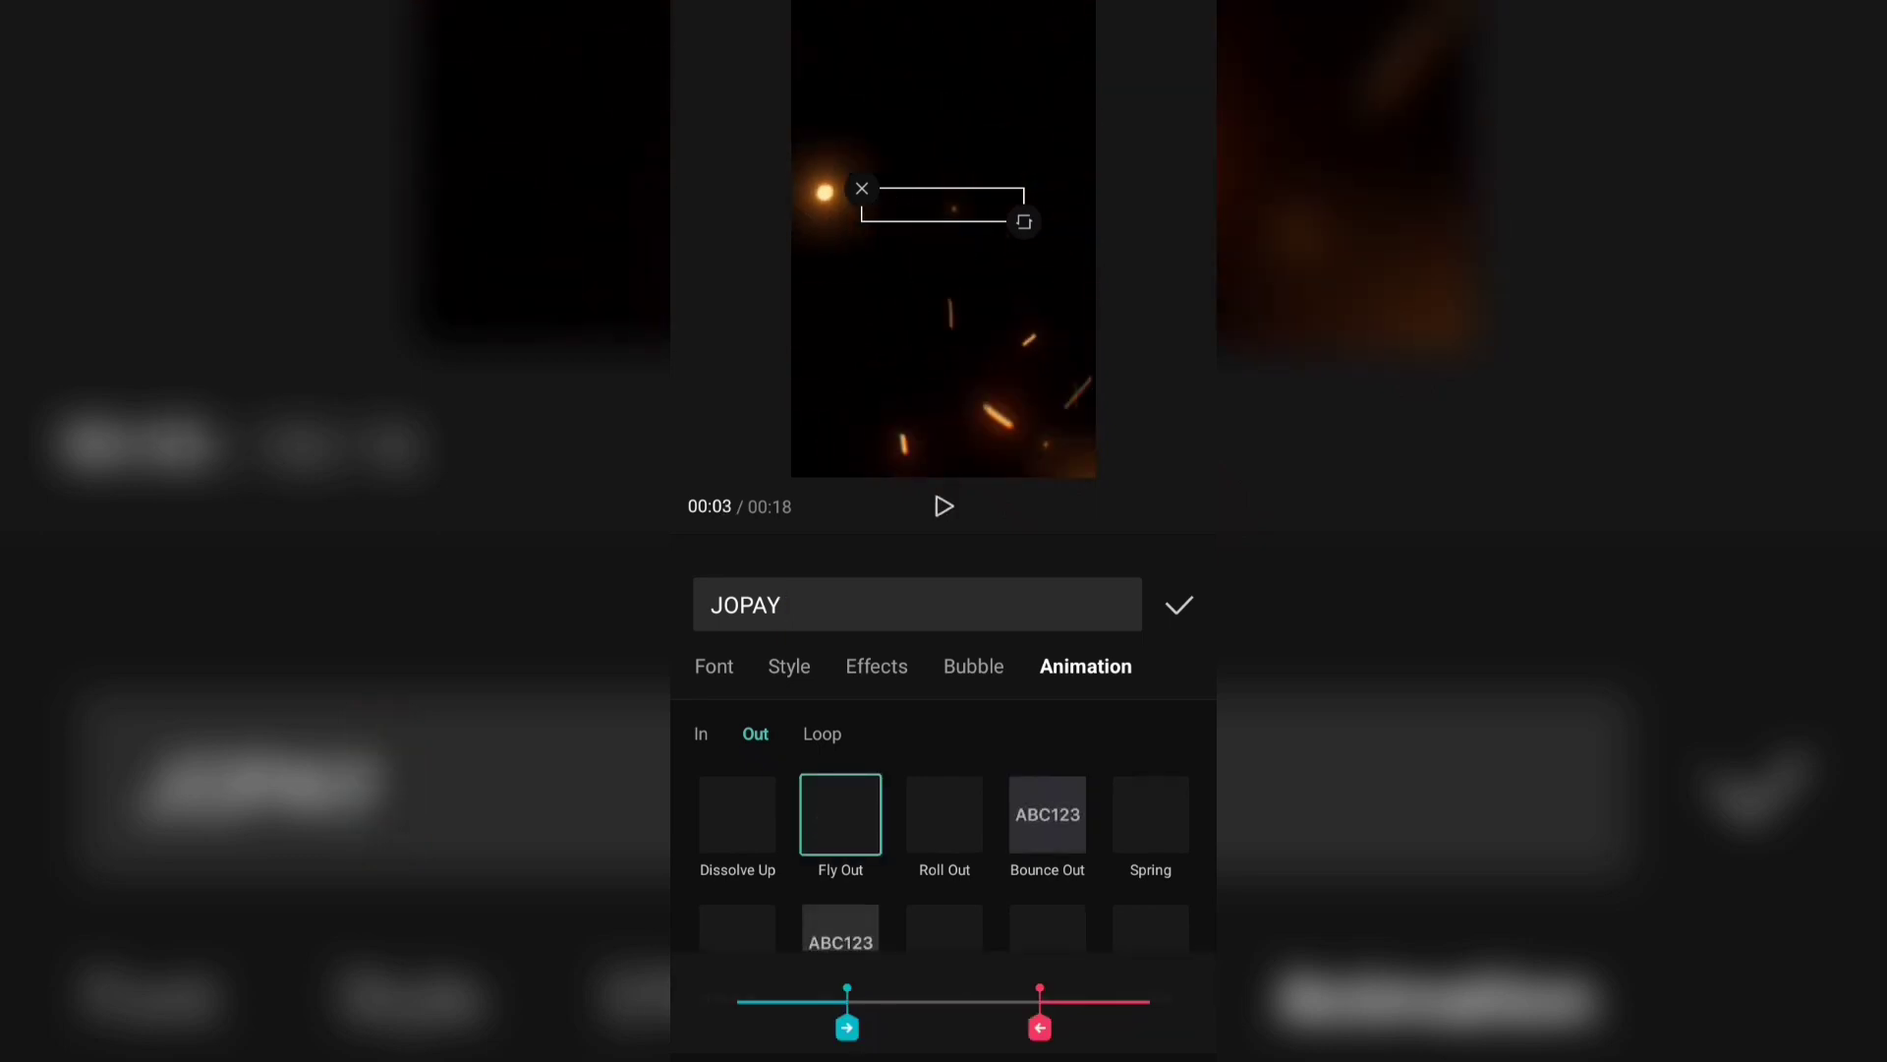
click(1180, 605)
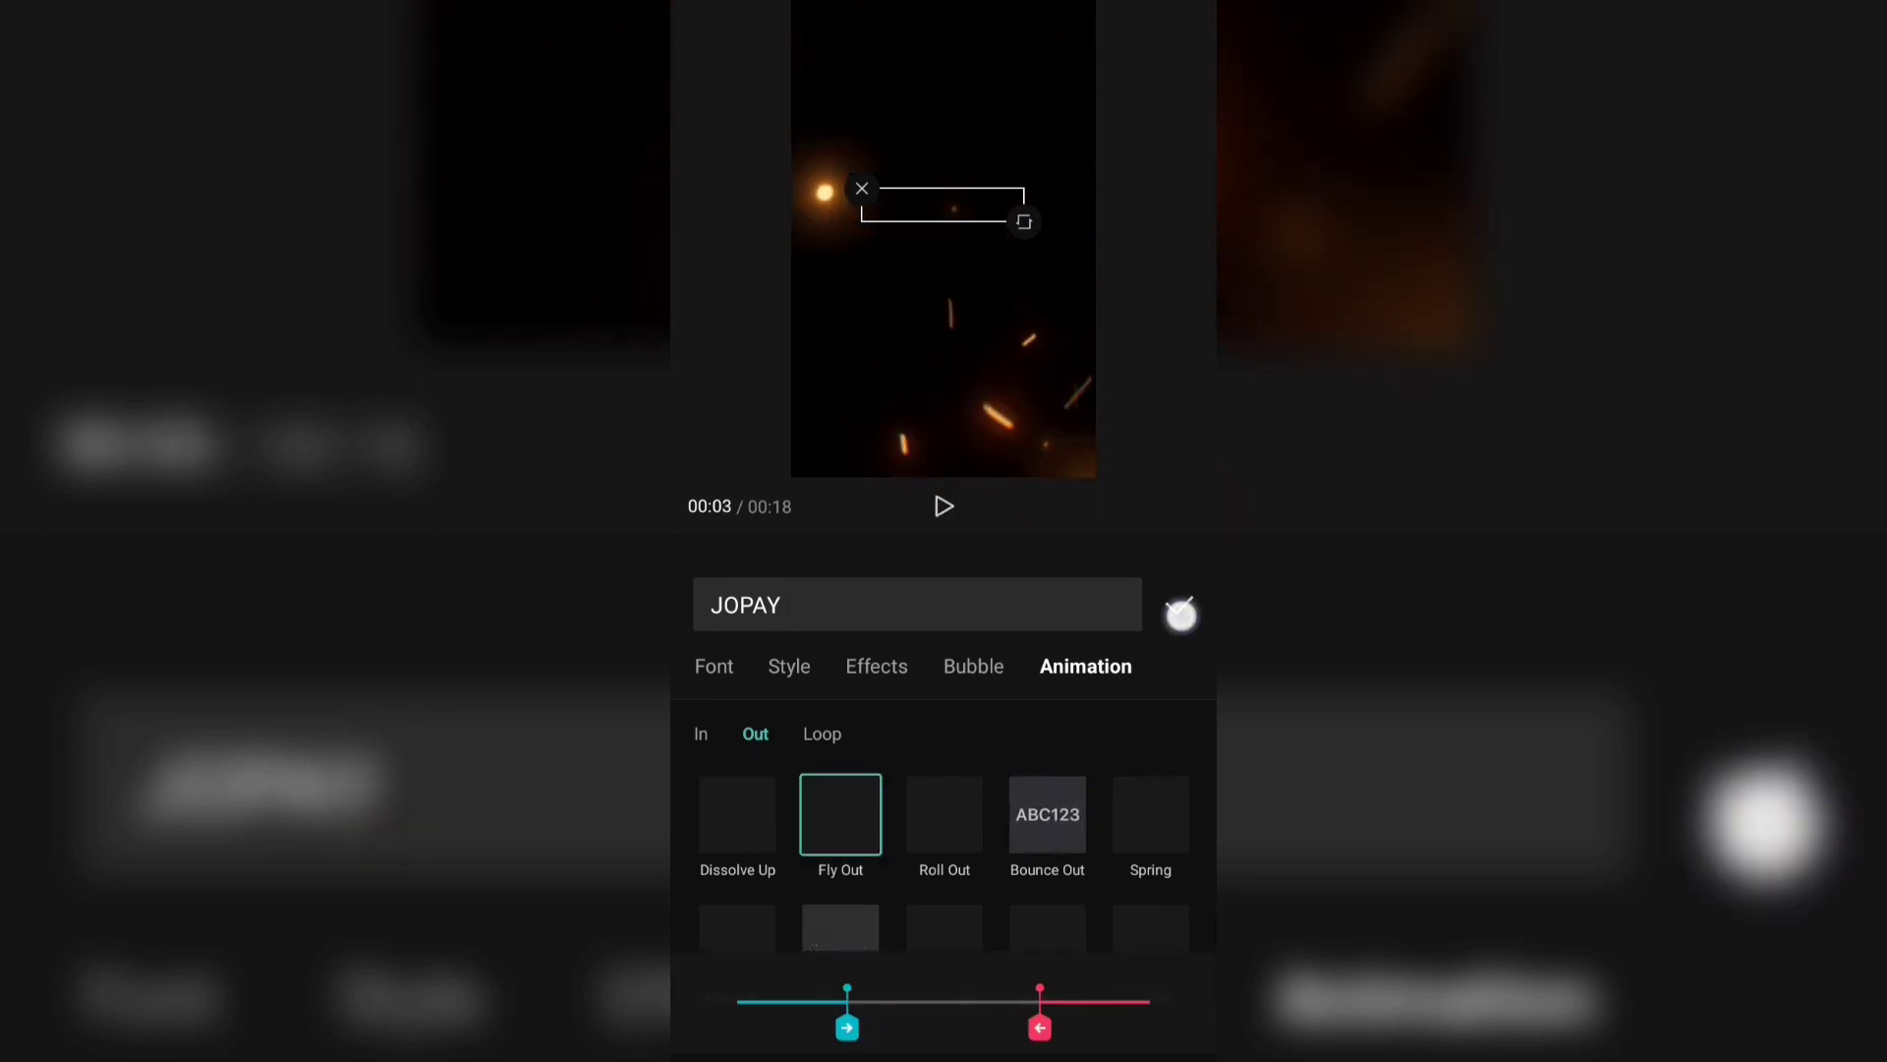
- Enlarge the JOPAY title in the frame
drag(1049, 861, 1091, 863)
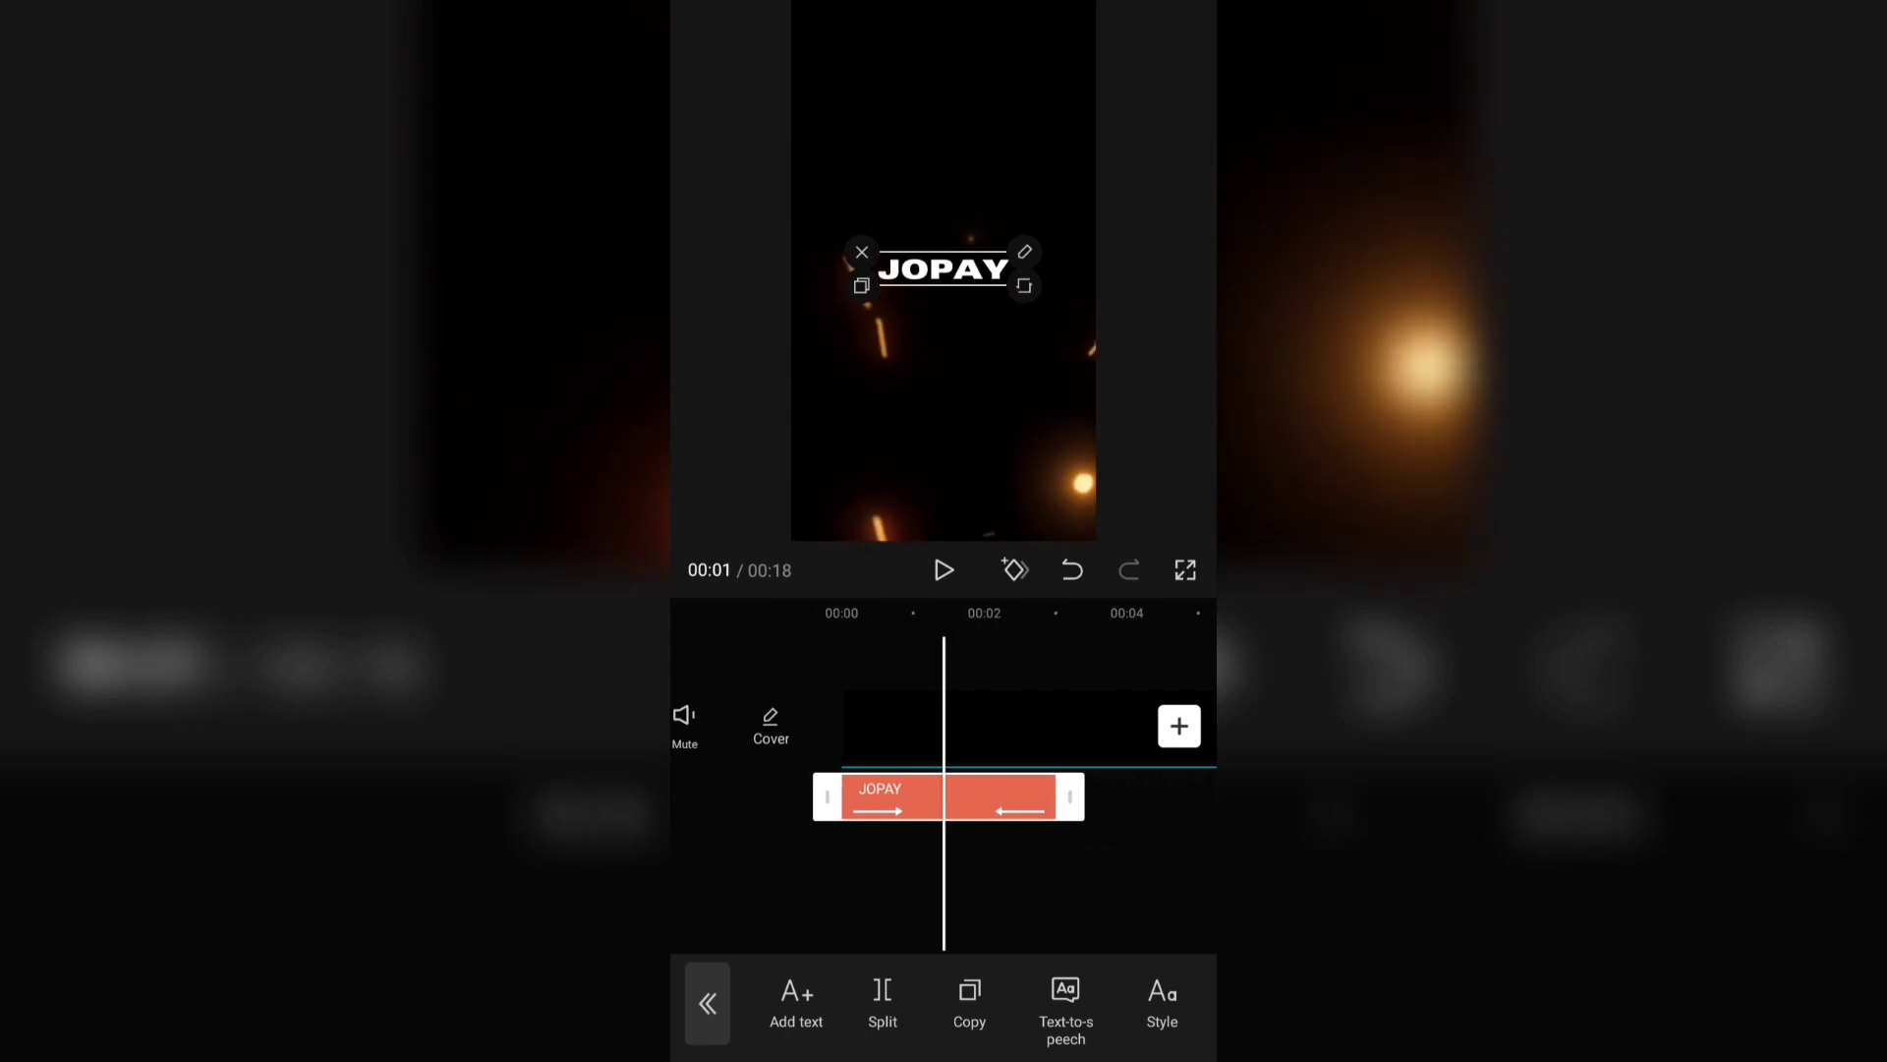
drag(1036, 292, 1094, 340)
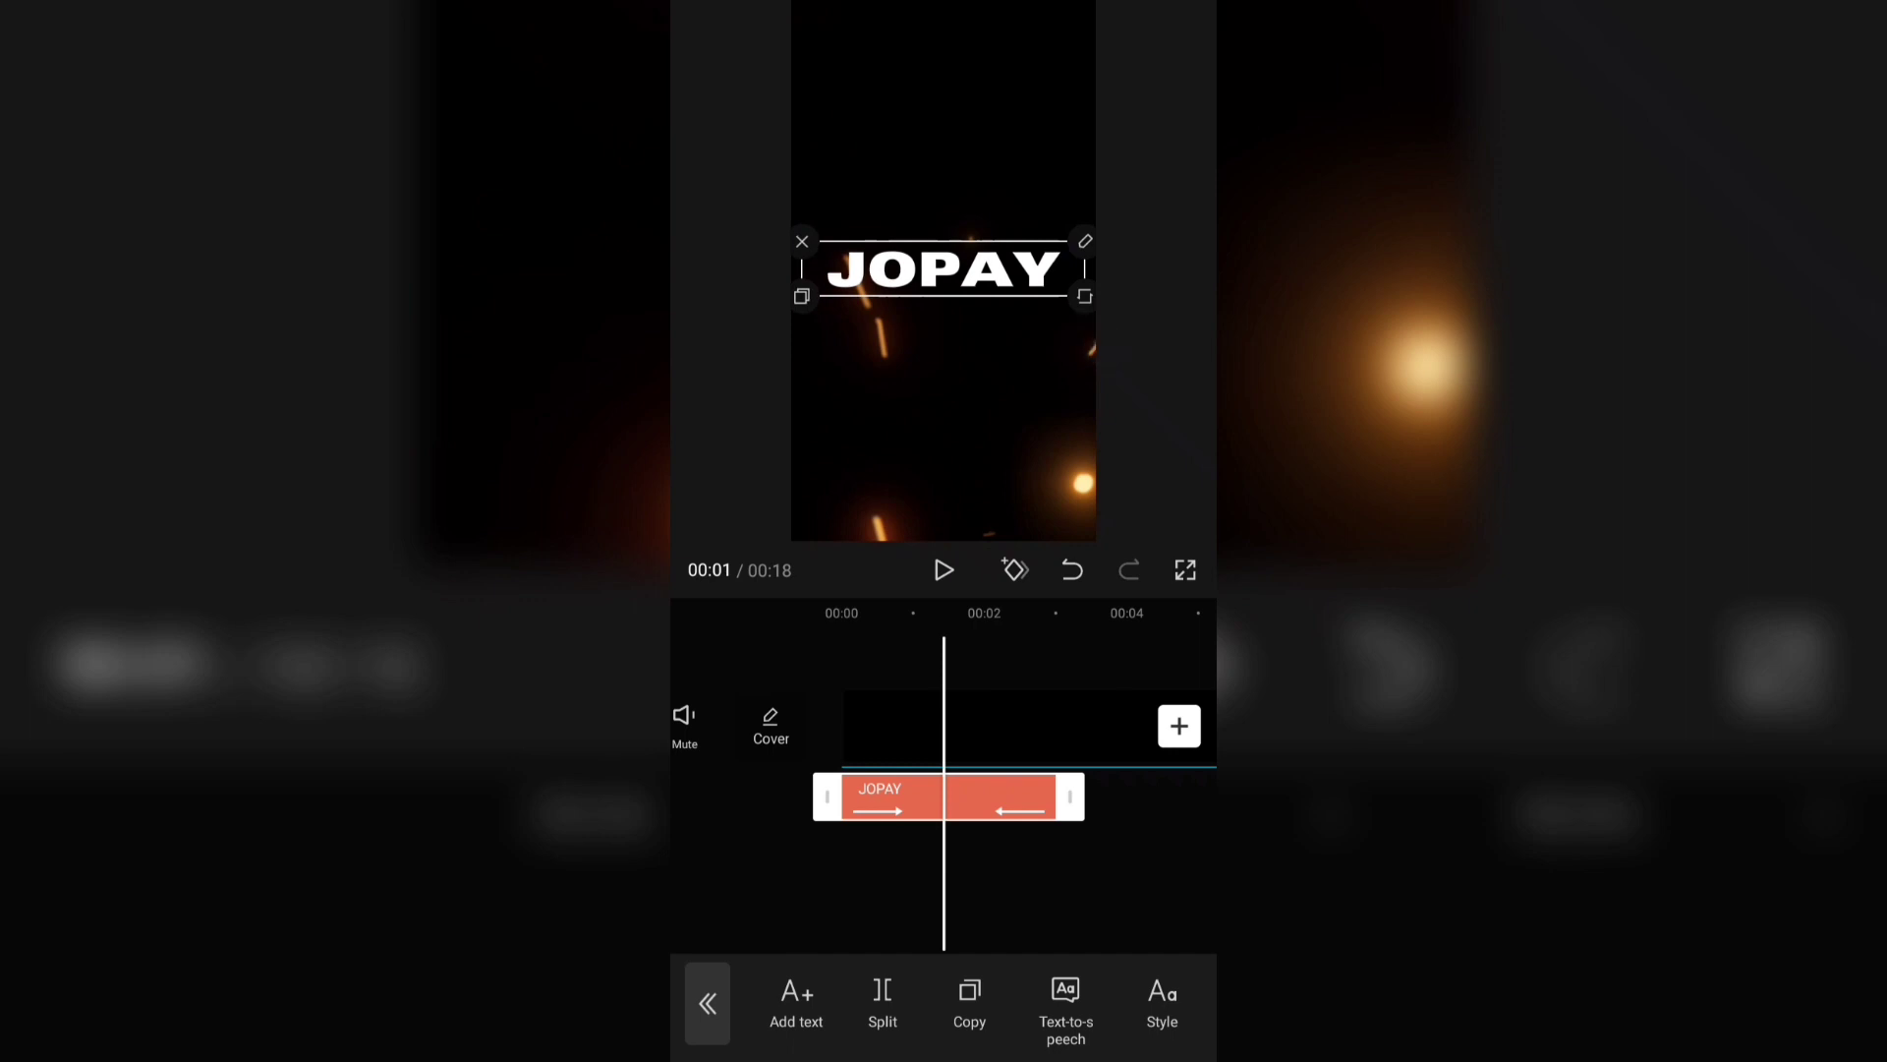
mouse_move(1080, 862)
mouse_down()
mouse_move(1181, 862)
mouse_move(982, 870)
mouse_up()
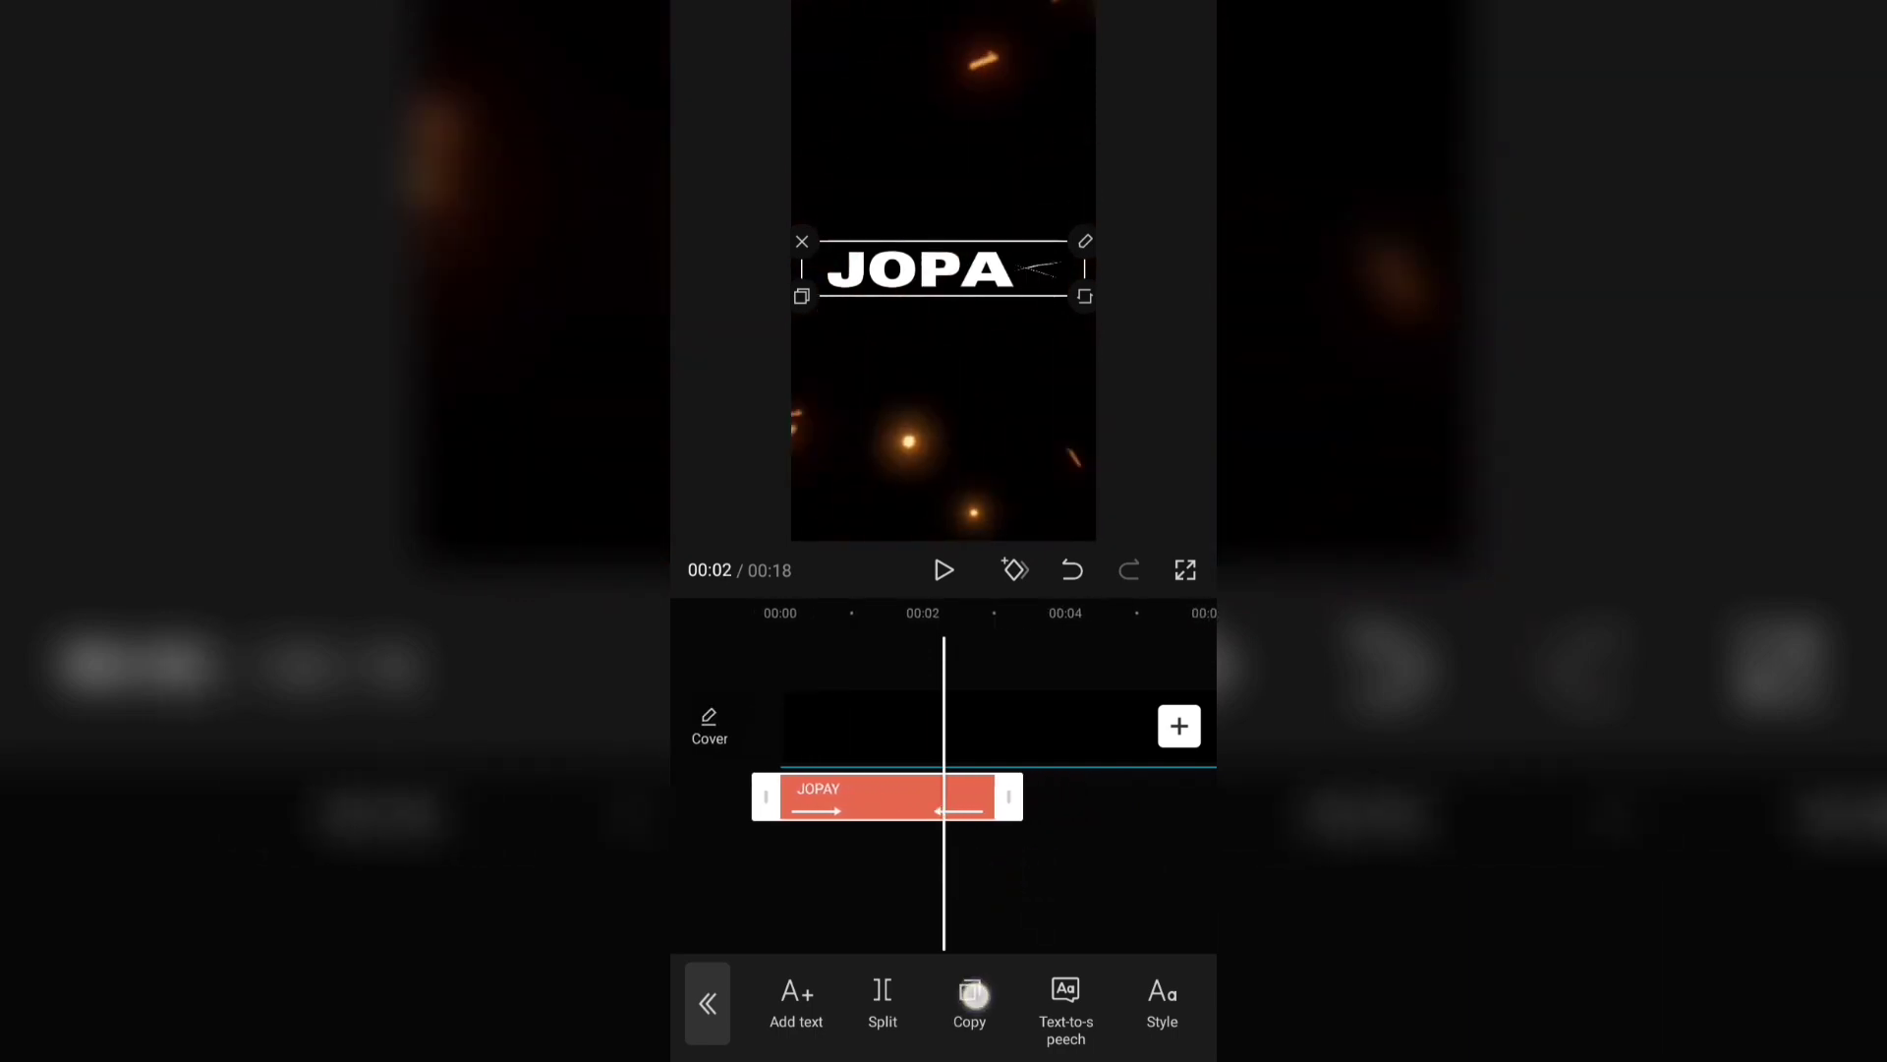
- Duplicate the JOPAY text clip and place the copy where the original ends
click(973, 995)
mouse_move(883, 858)
mouse_down()
mouse_move(1022, 871)
mouse_move(1022, 912)
mouse_move(996, 898)
mouse_up()
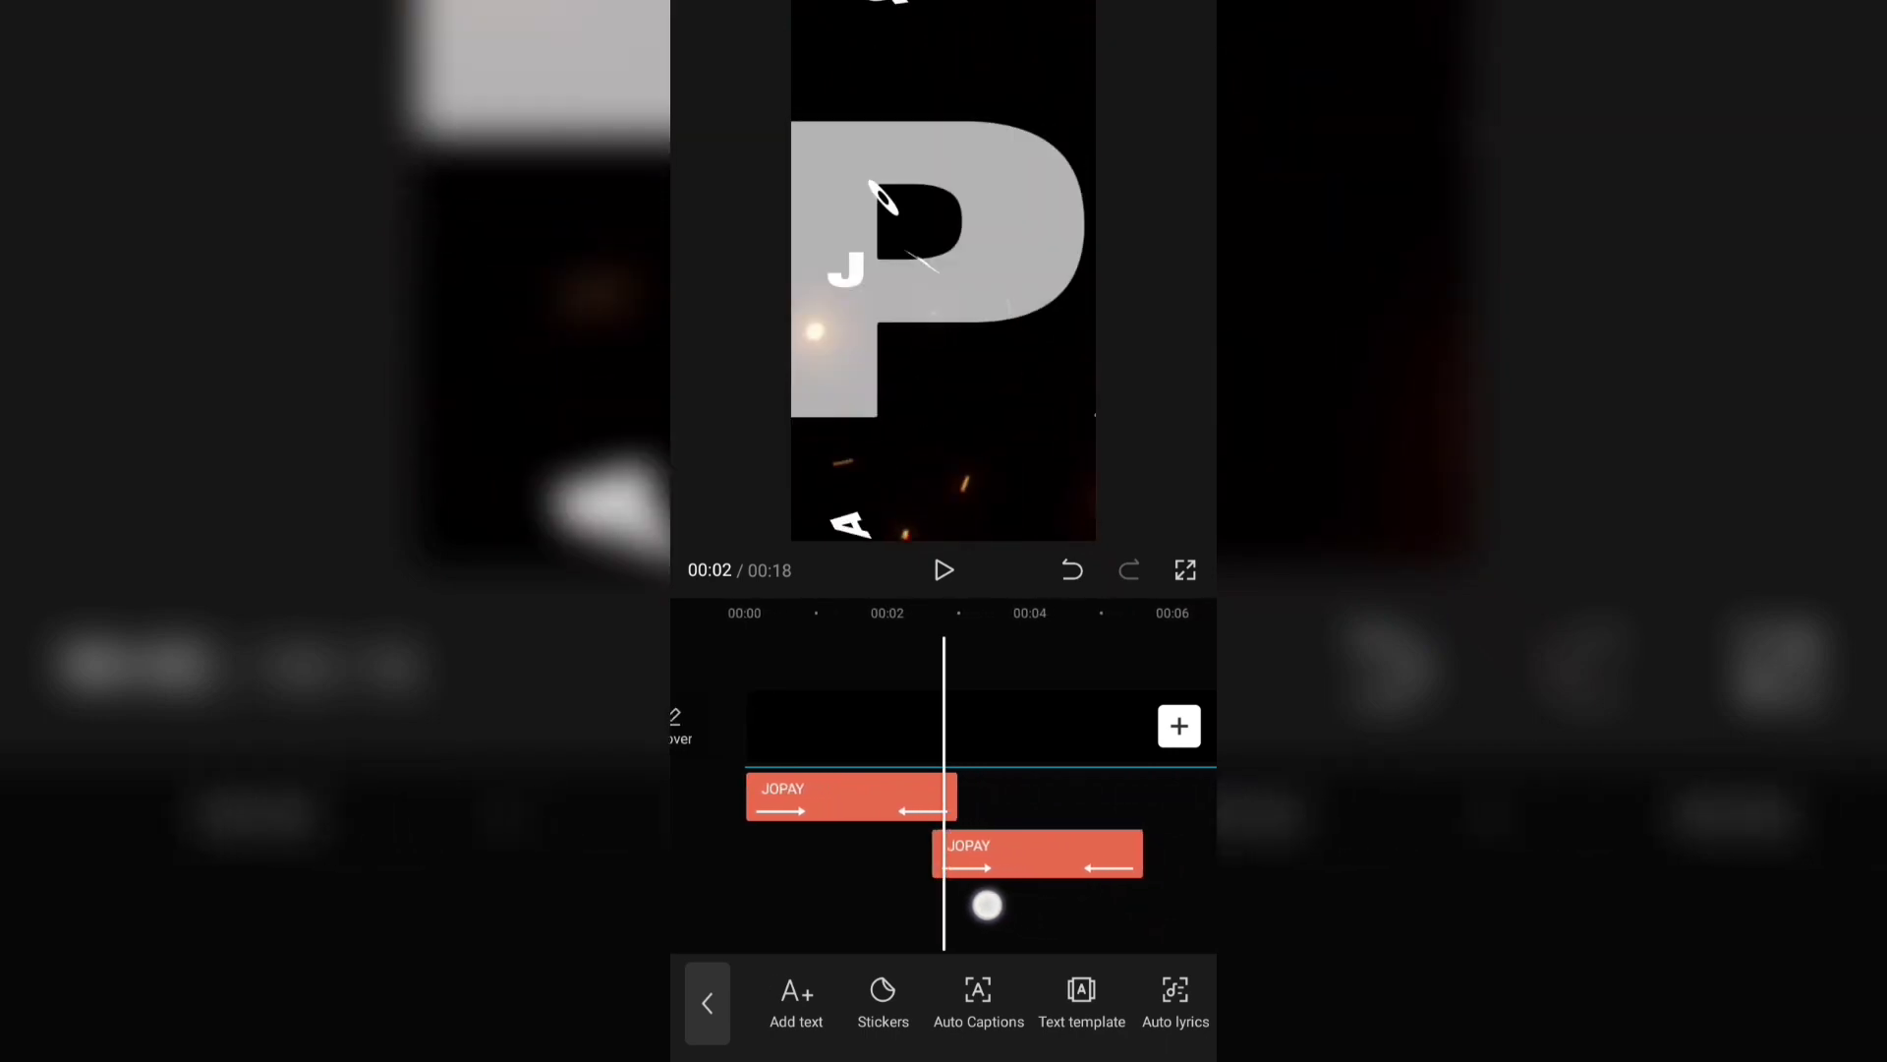
click(1020, 853)
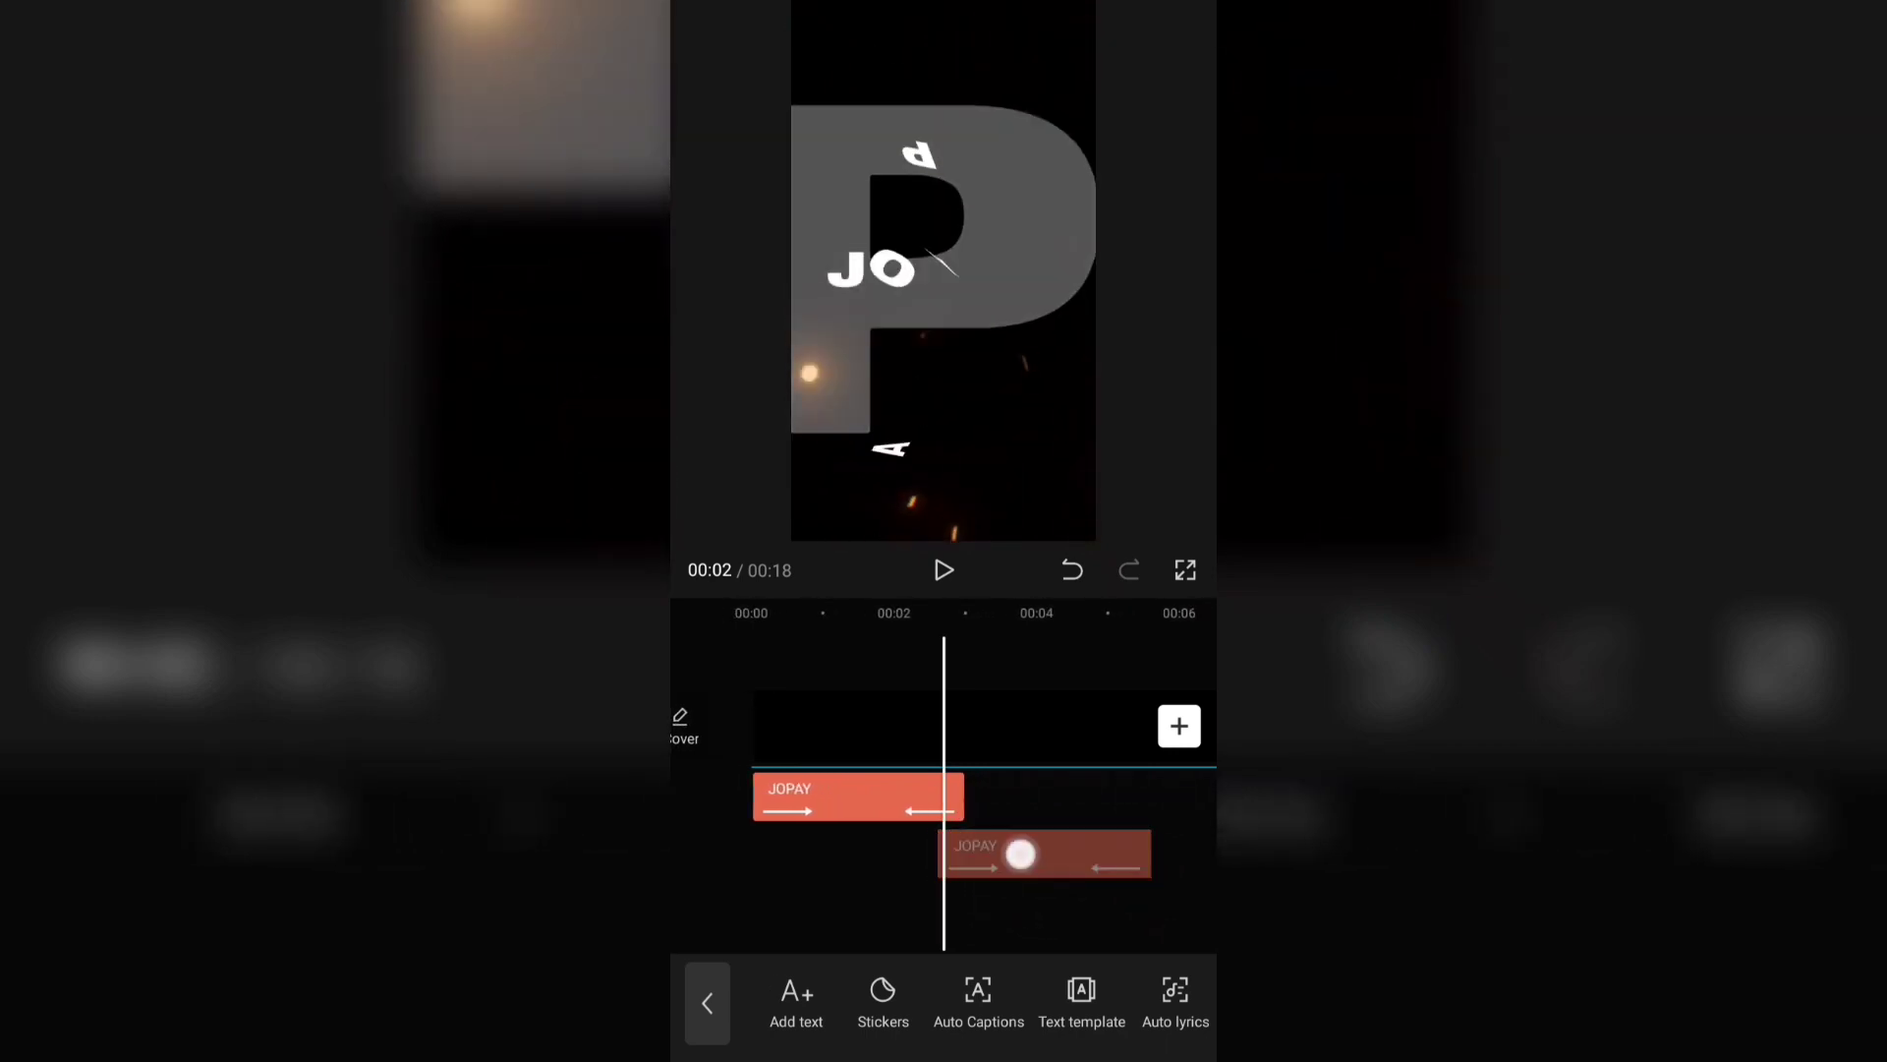
drag(1026, 854, 1023, 854)
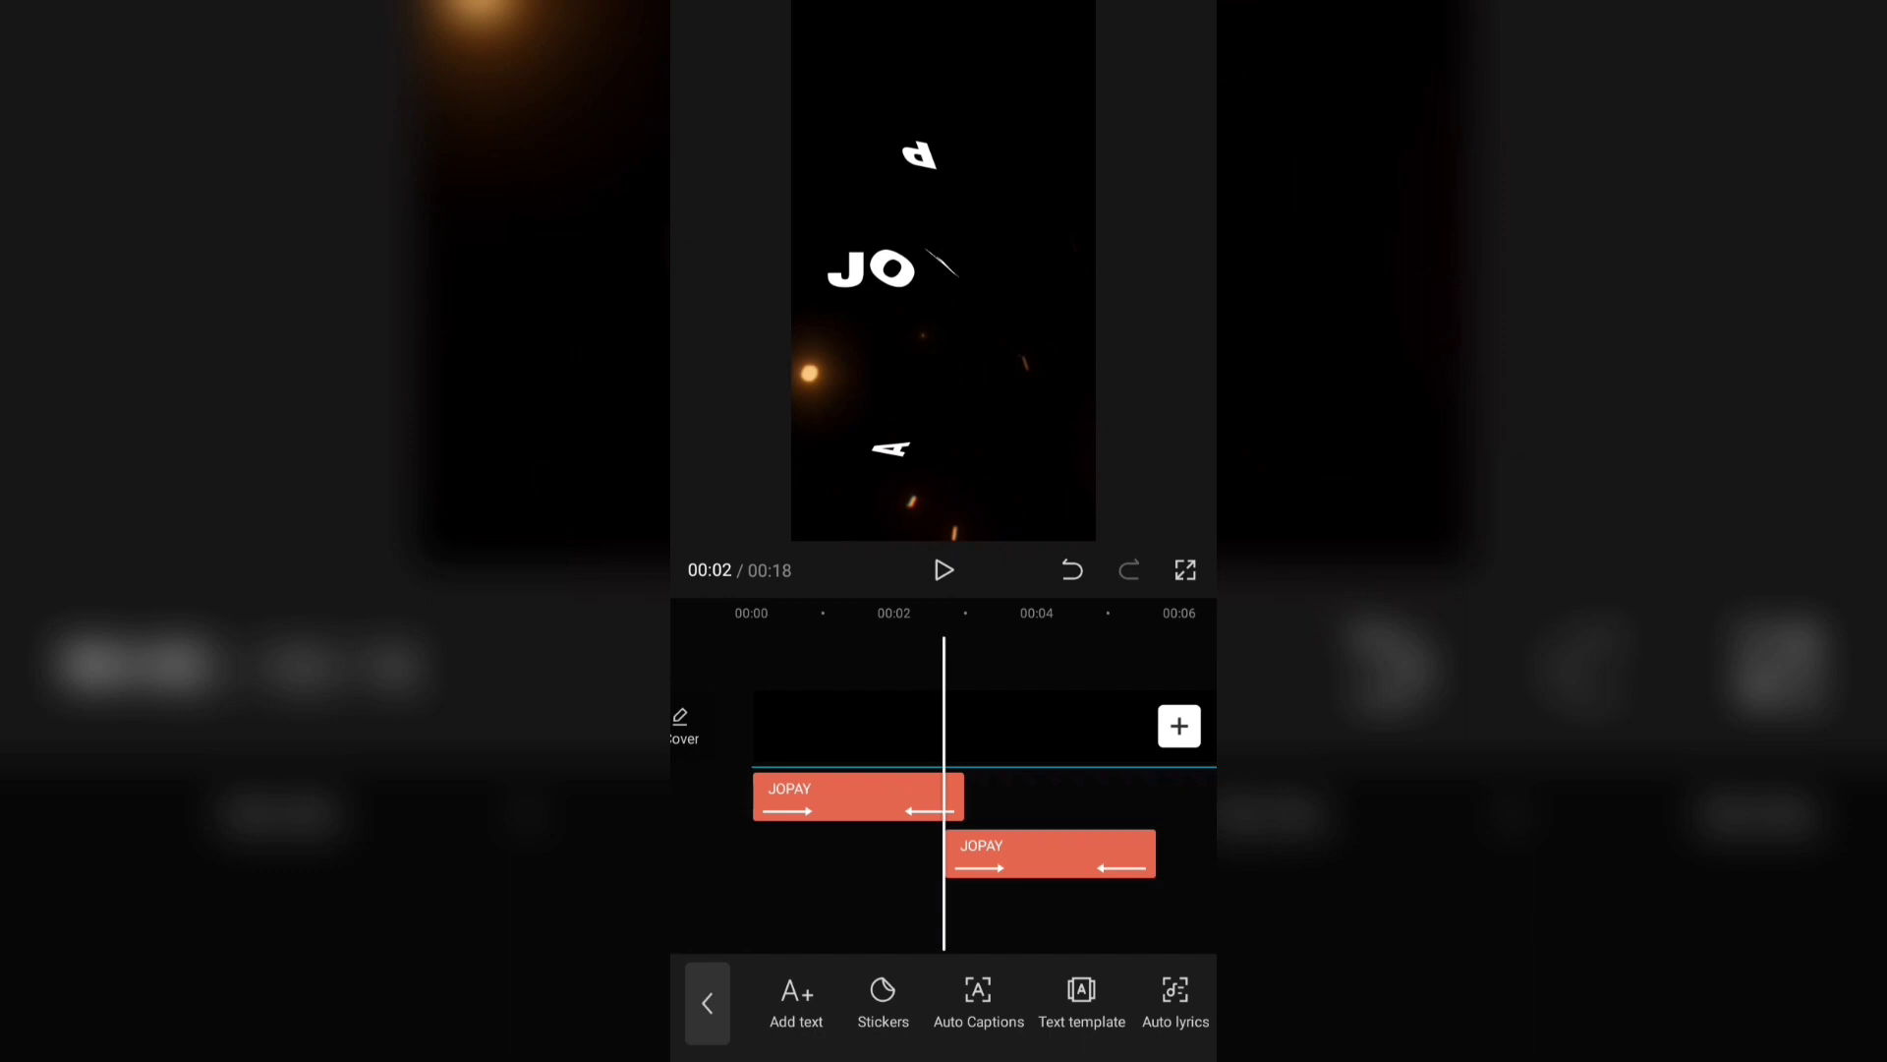
click(1038, 868)
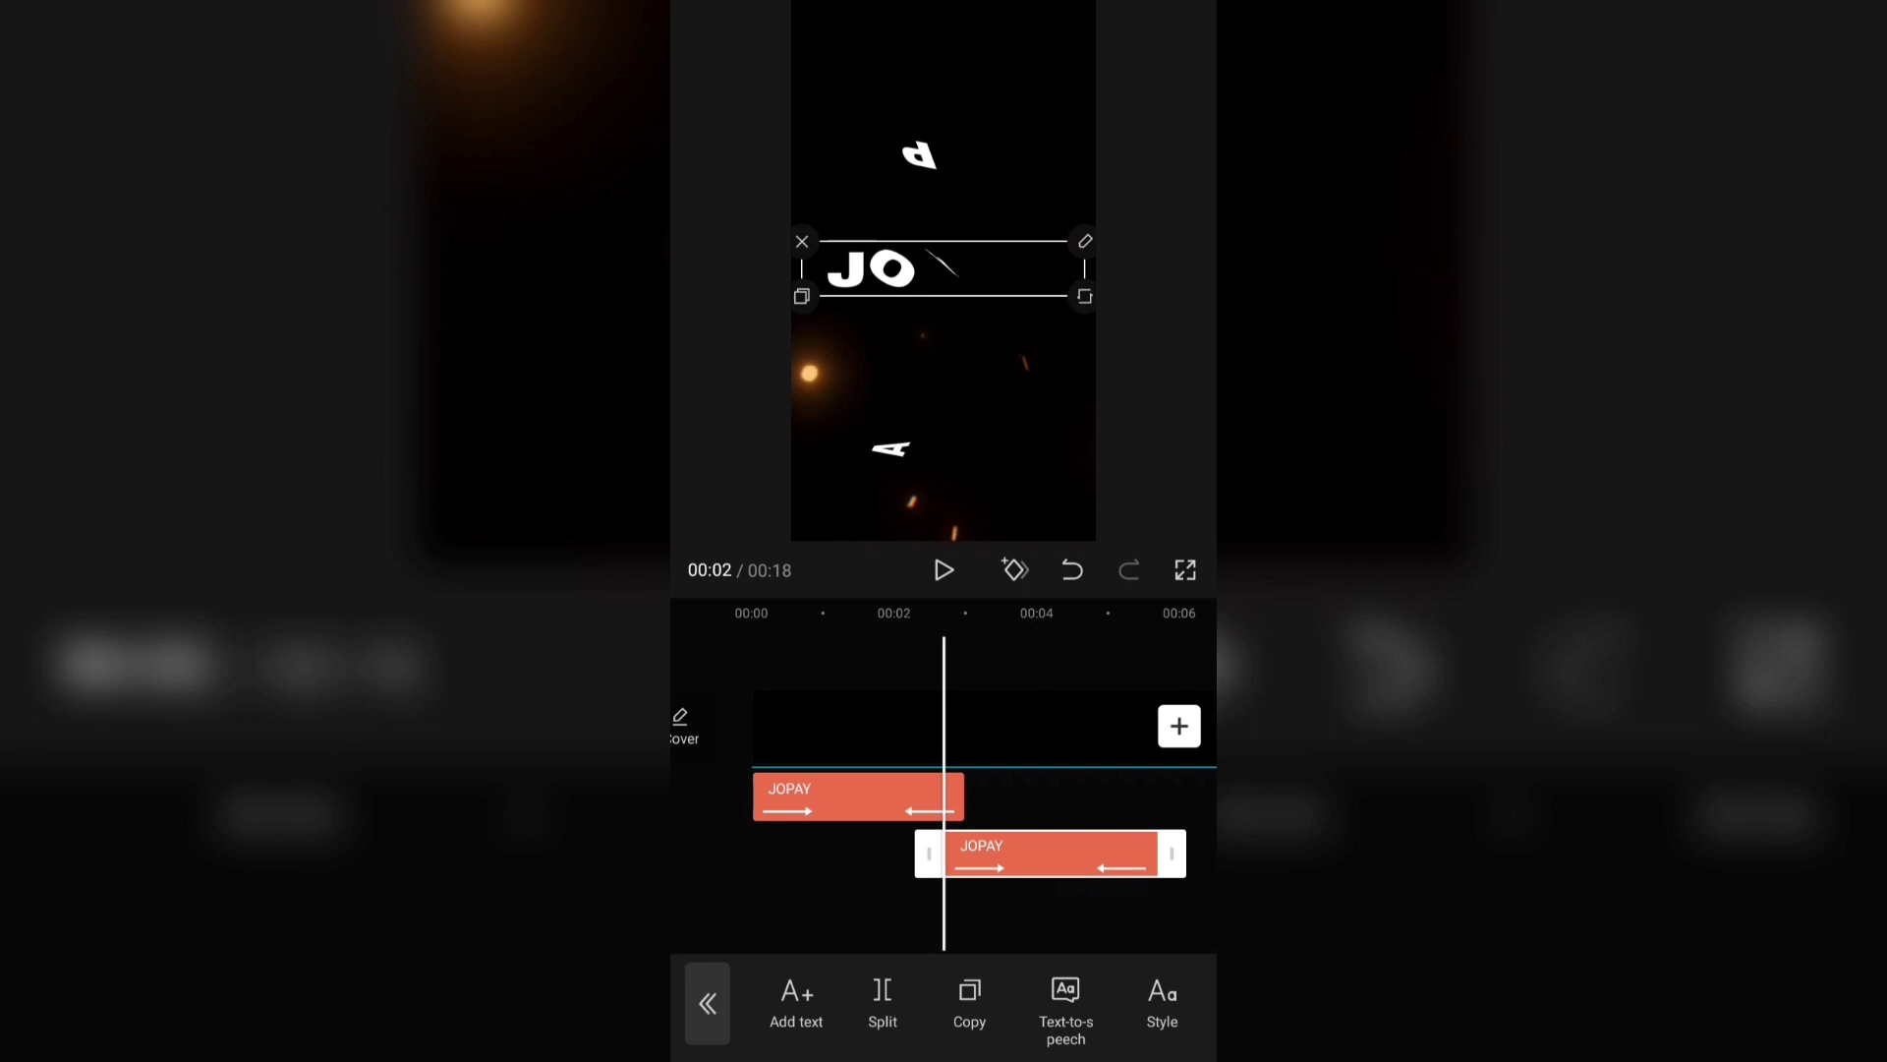
- Change the copied clip's text from JOPAY to 'buti nalang'
click(1086, 241)
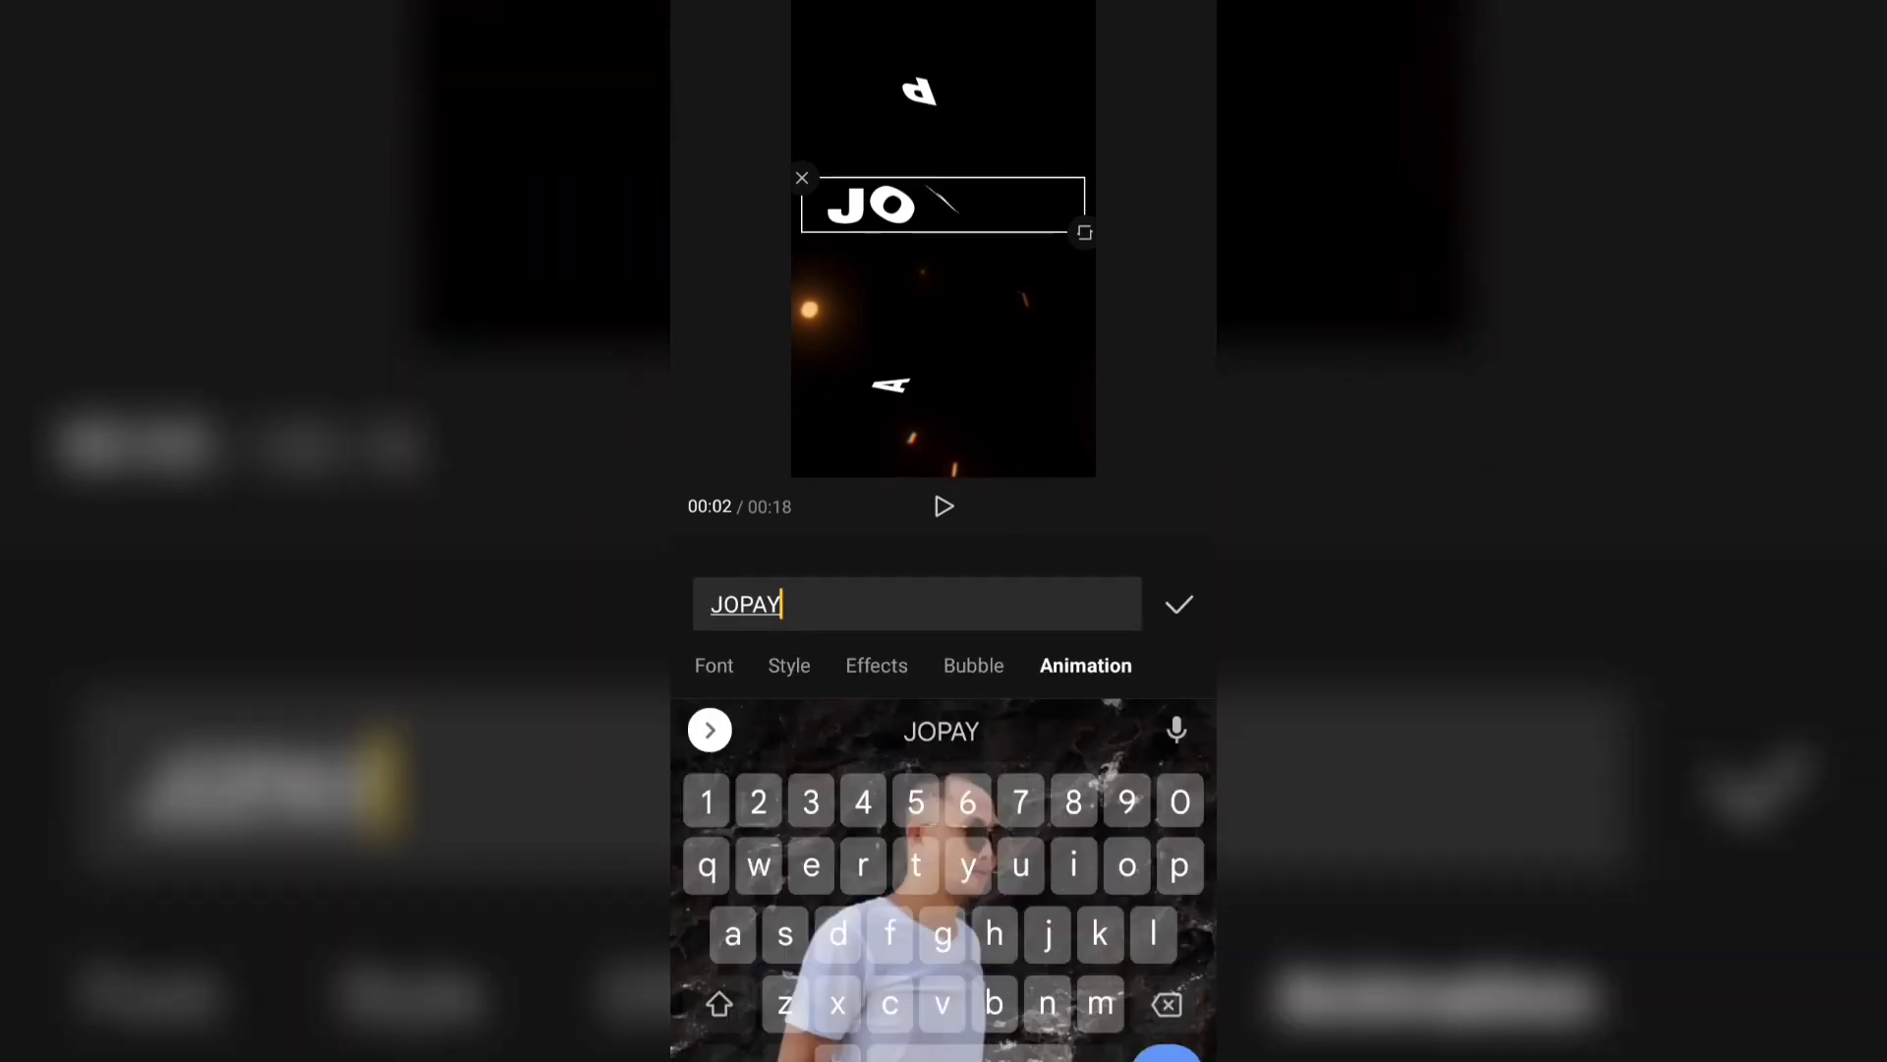
key(BackSpace)
key(BackSpace)
key(BackSpace)
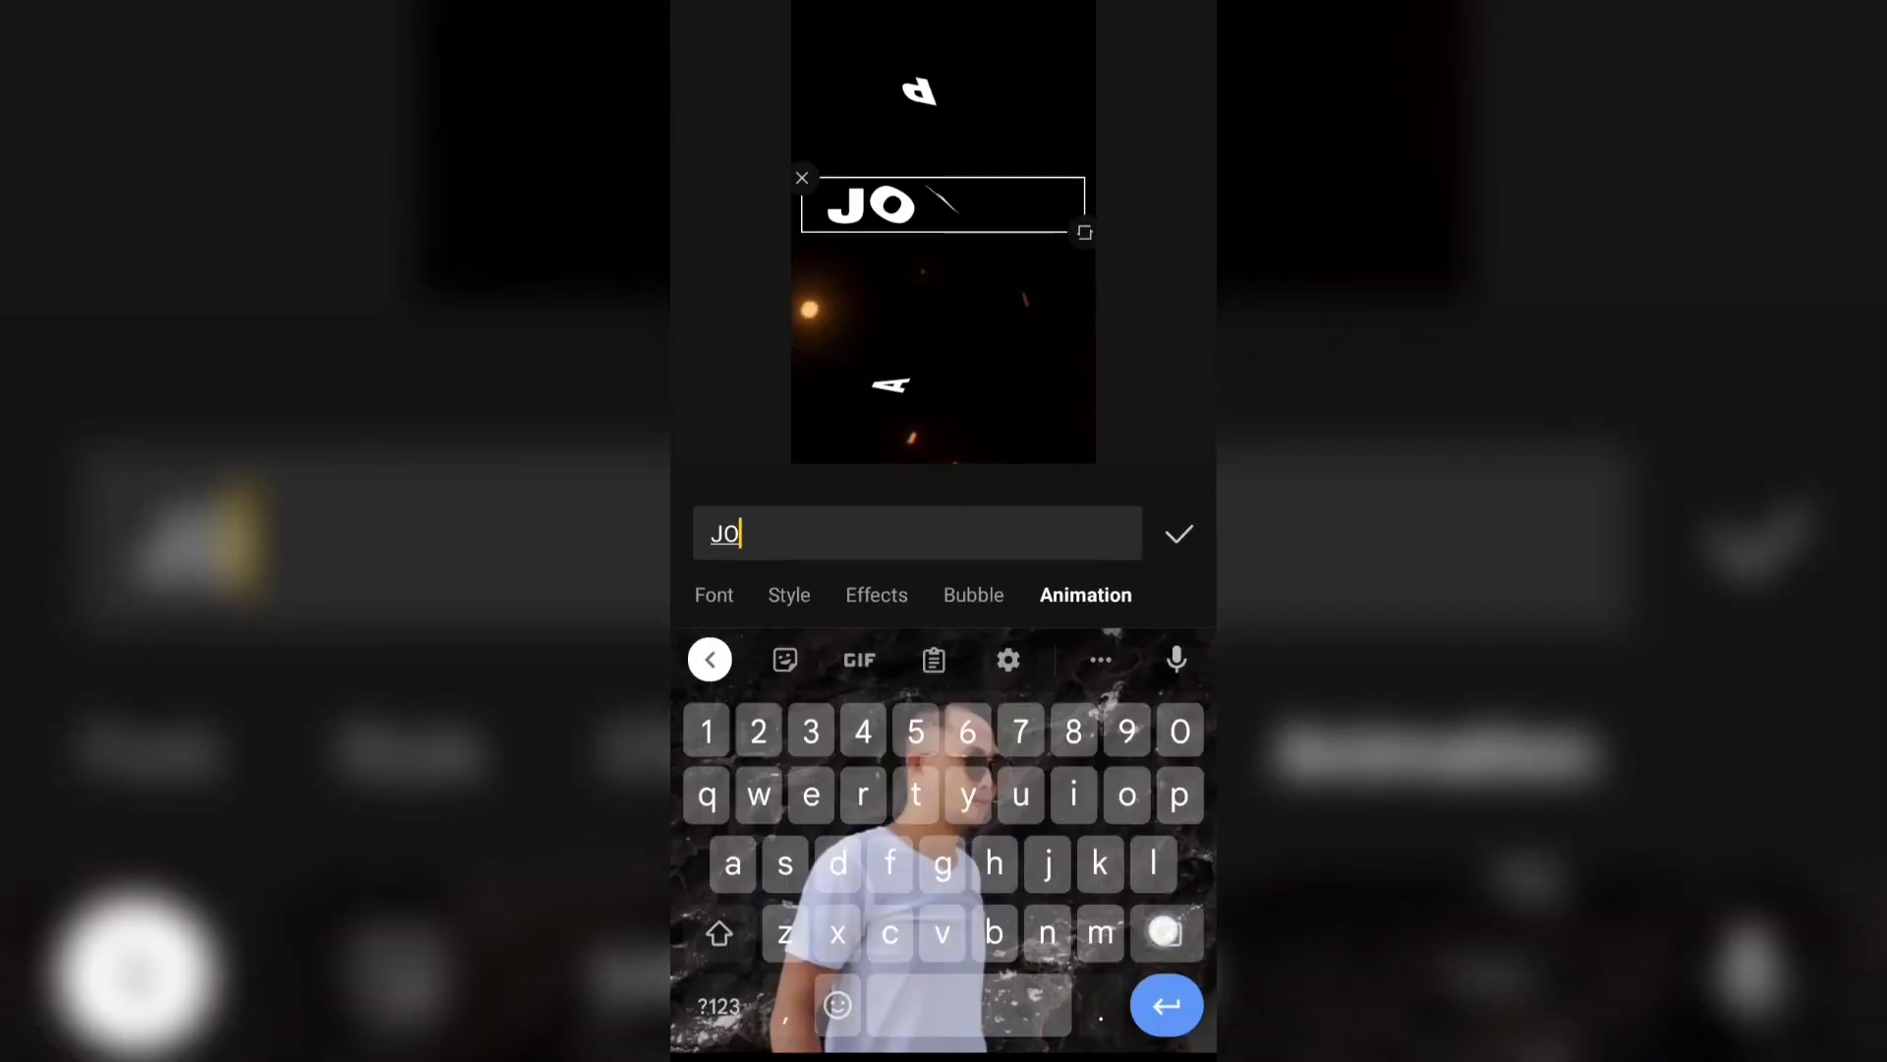
key(BackSpace)
key(BackSpace)
text(buti)
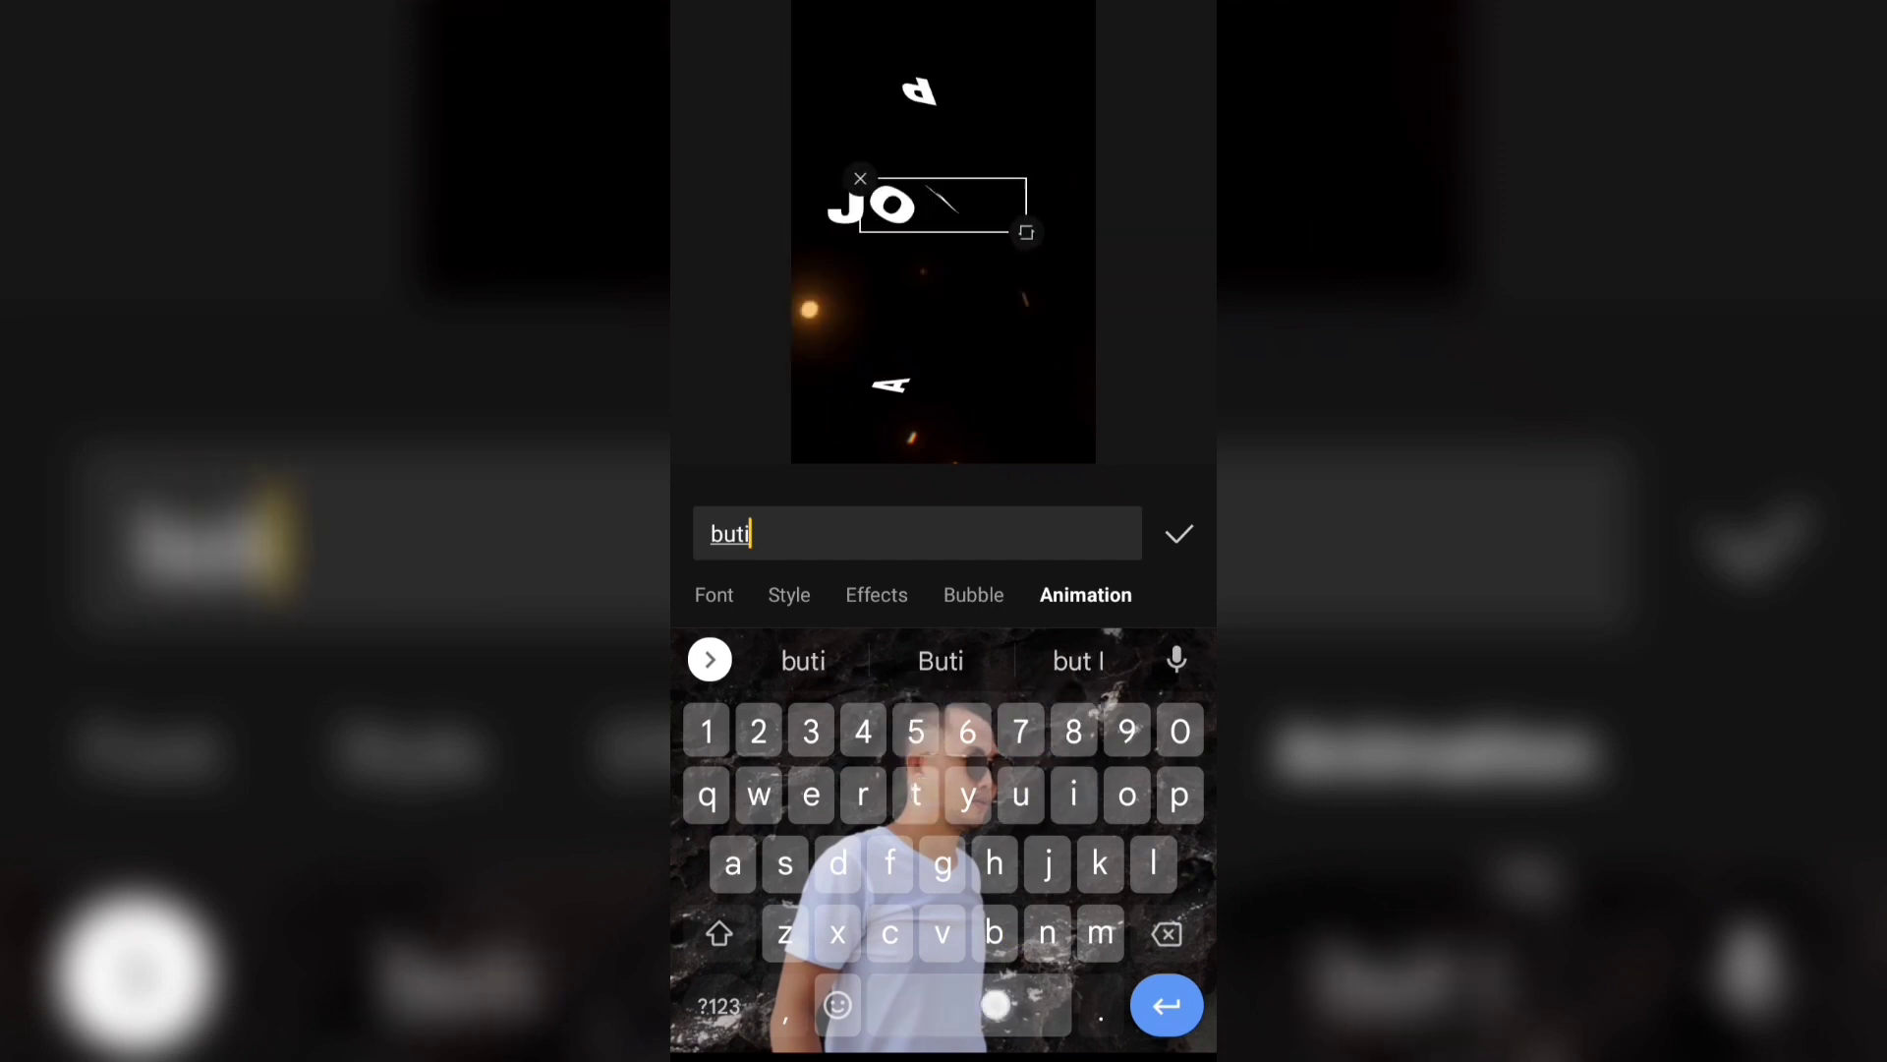
text( nalan)
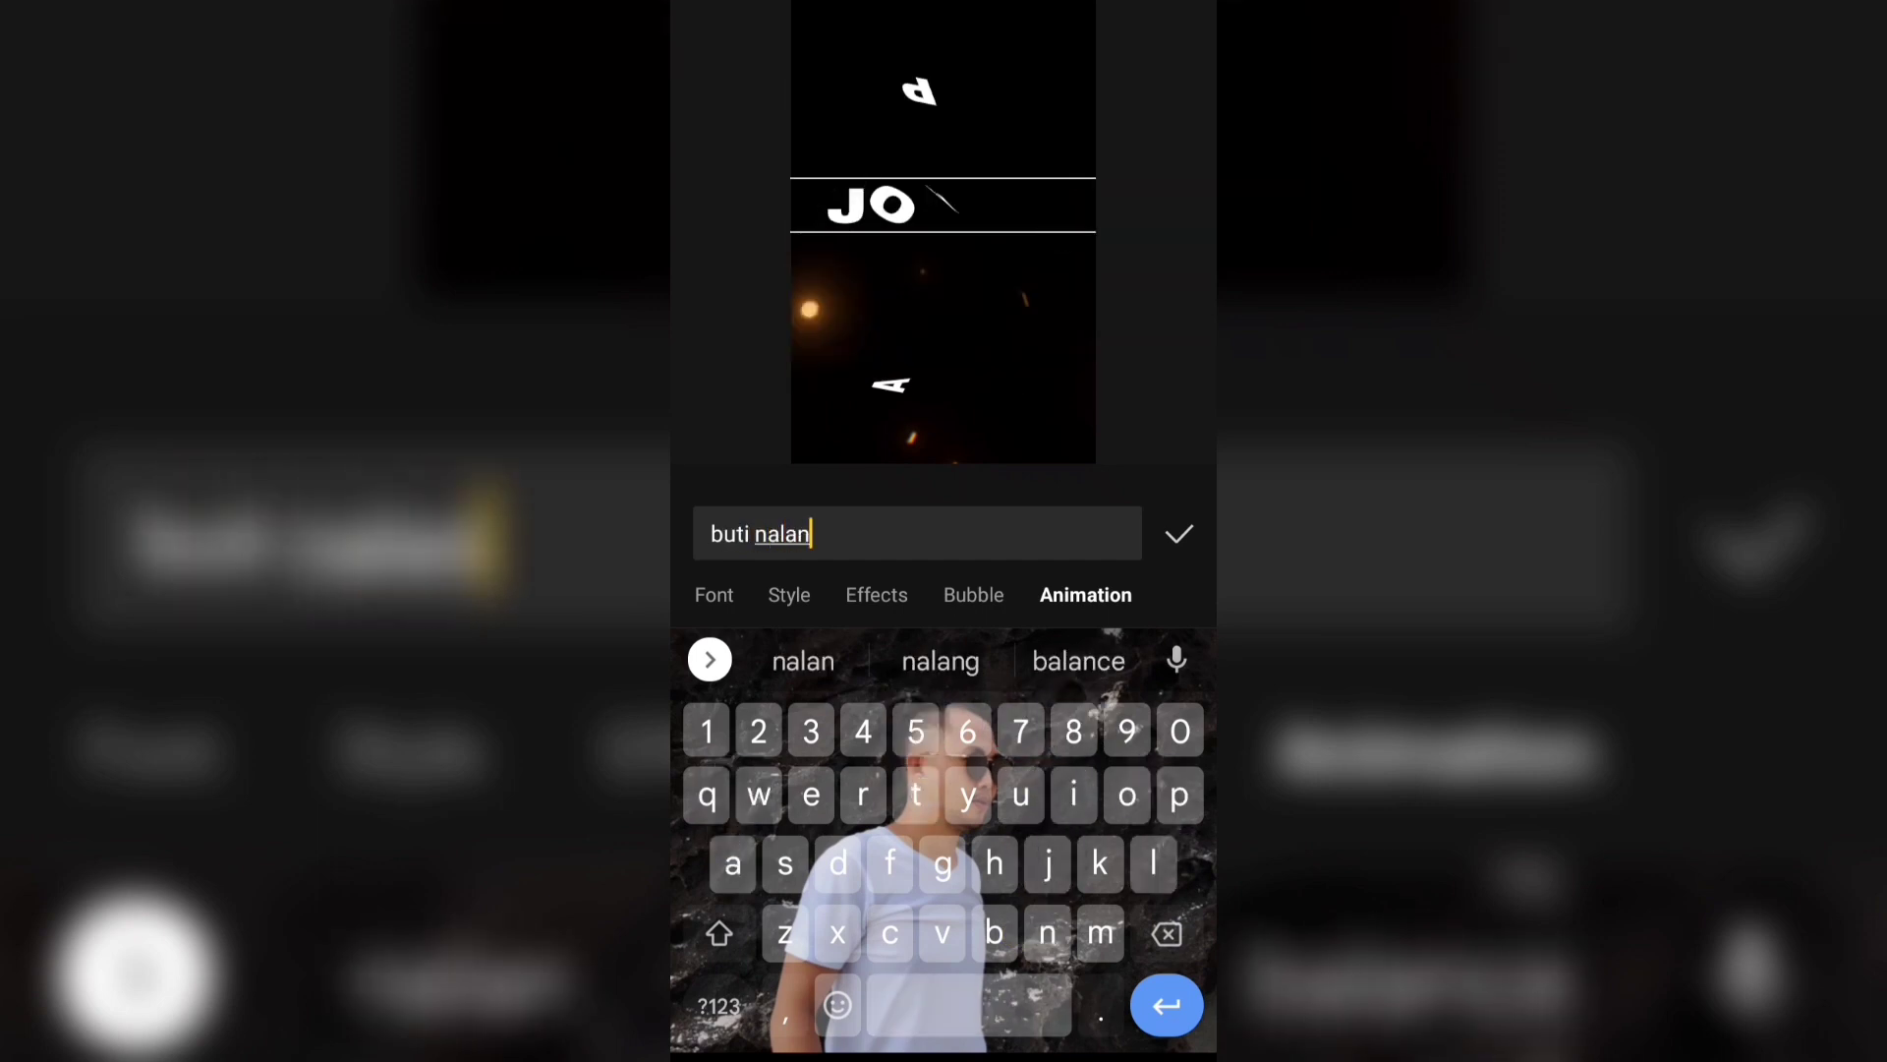
text(g)
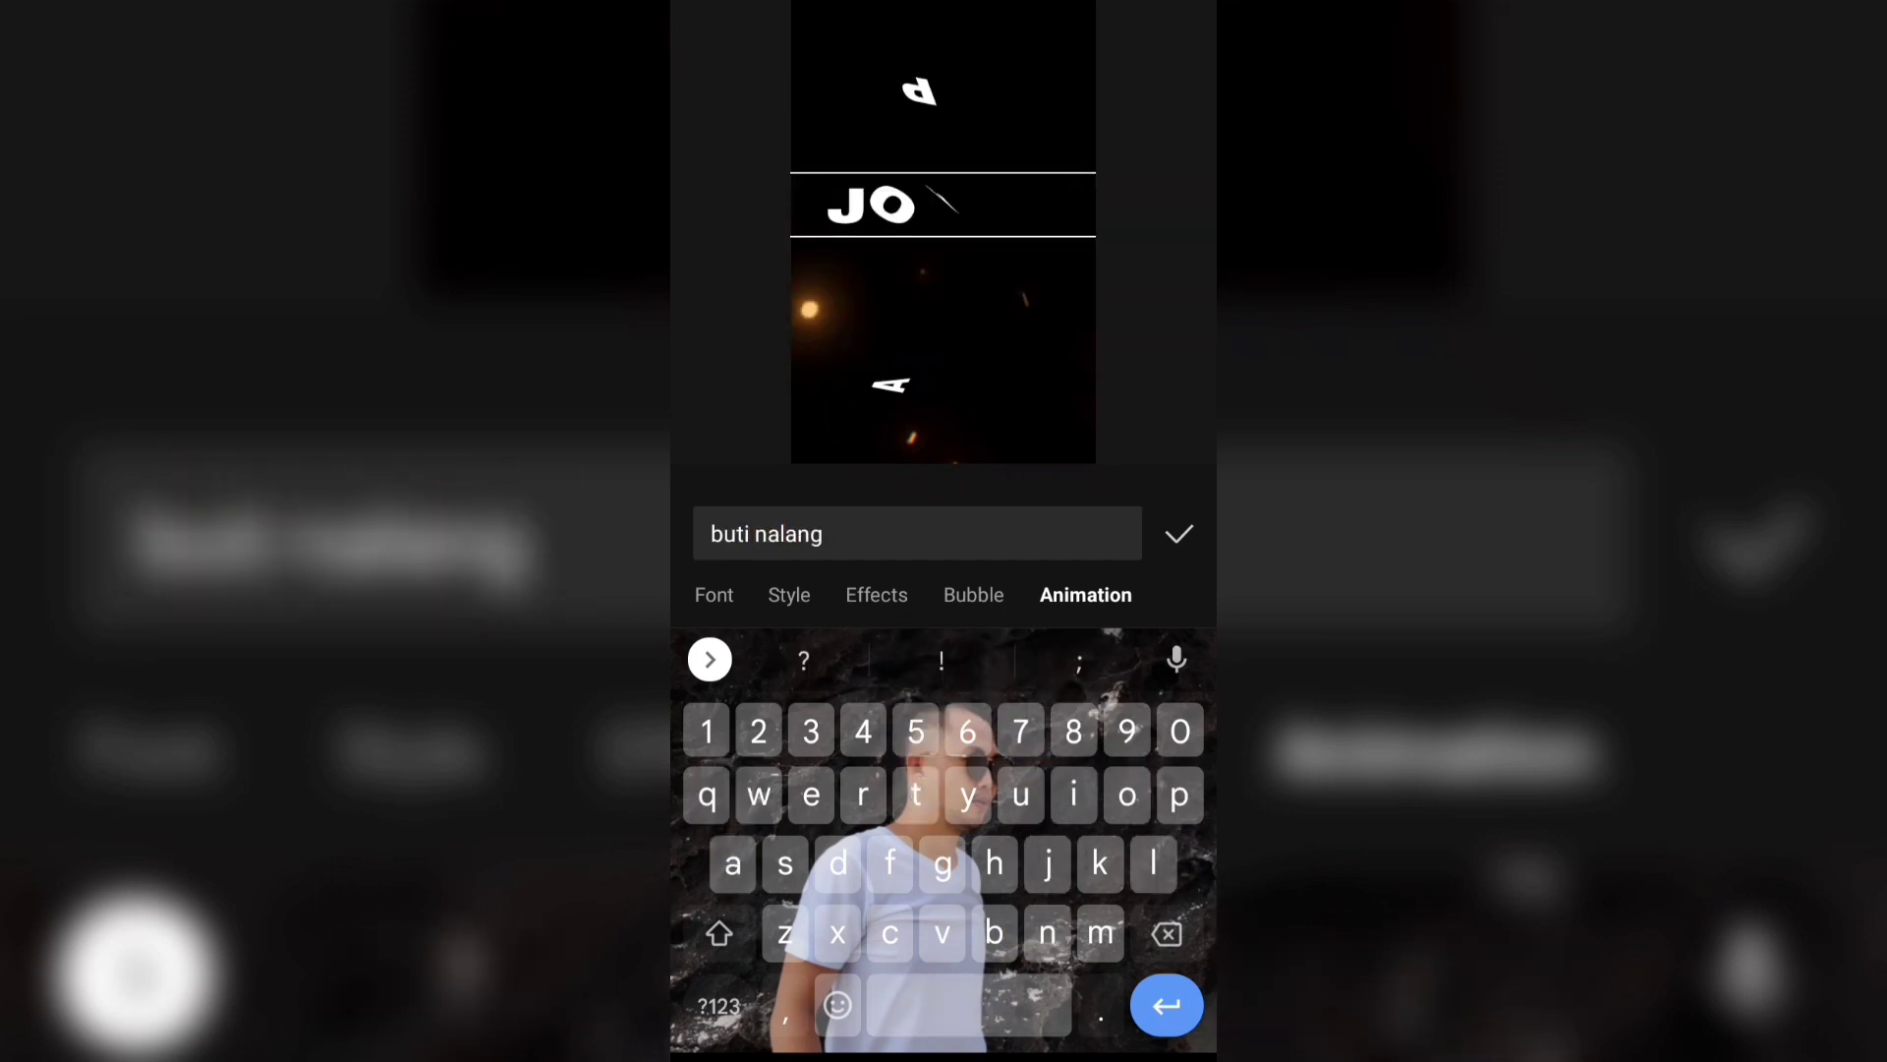
click(713, 595)
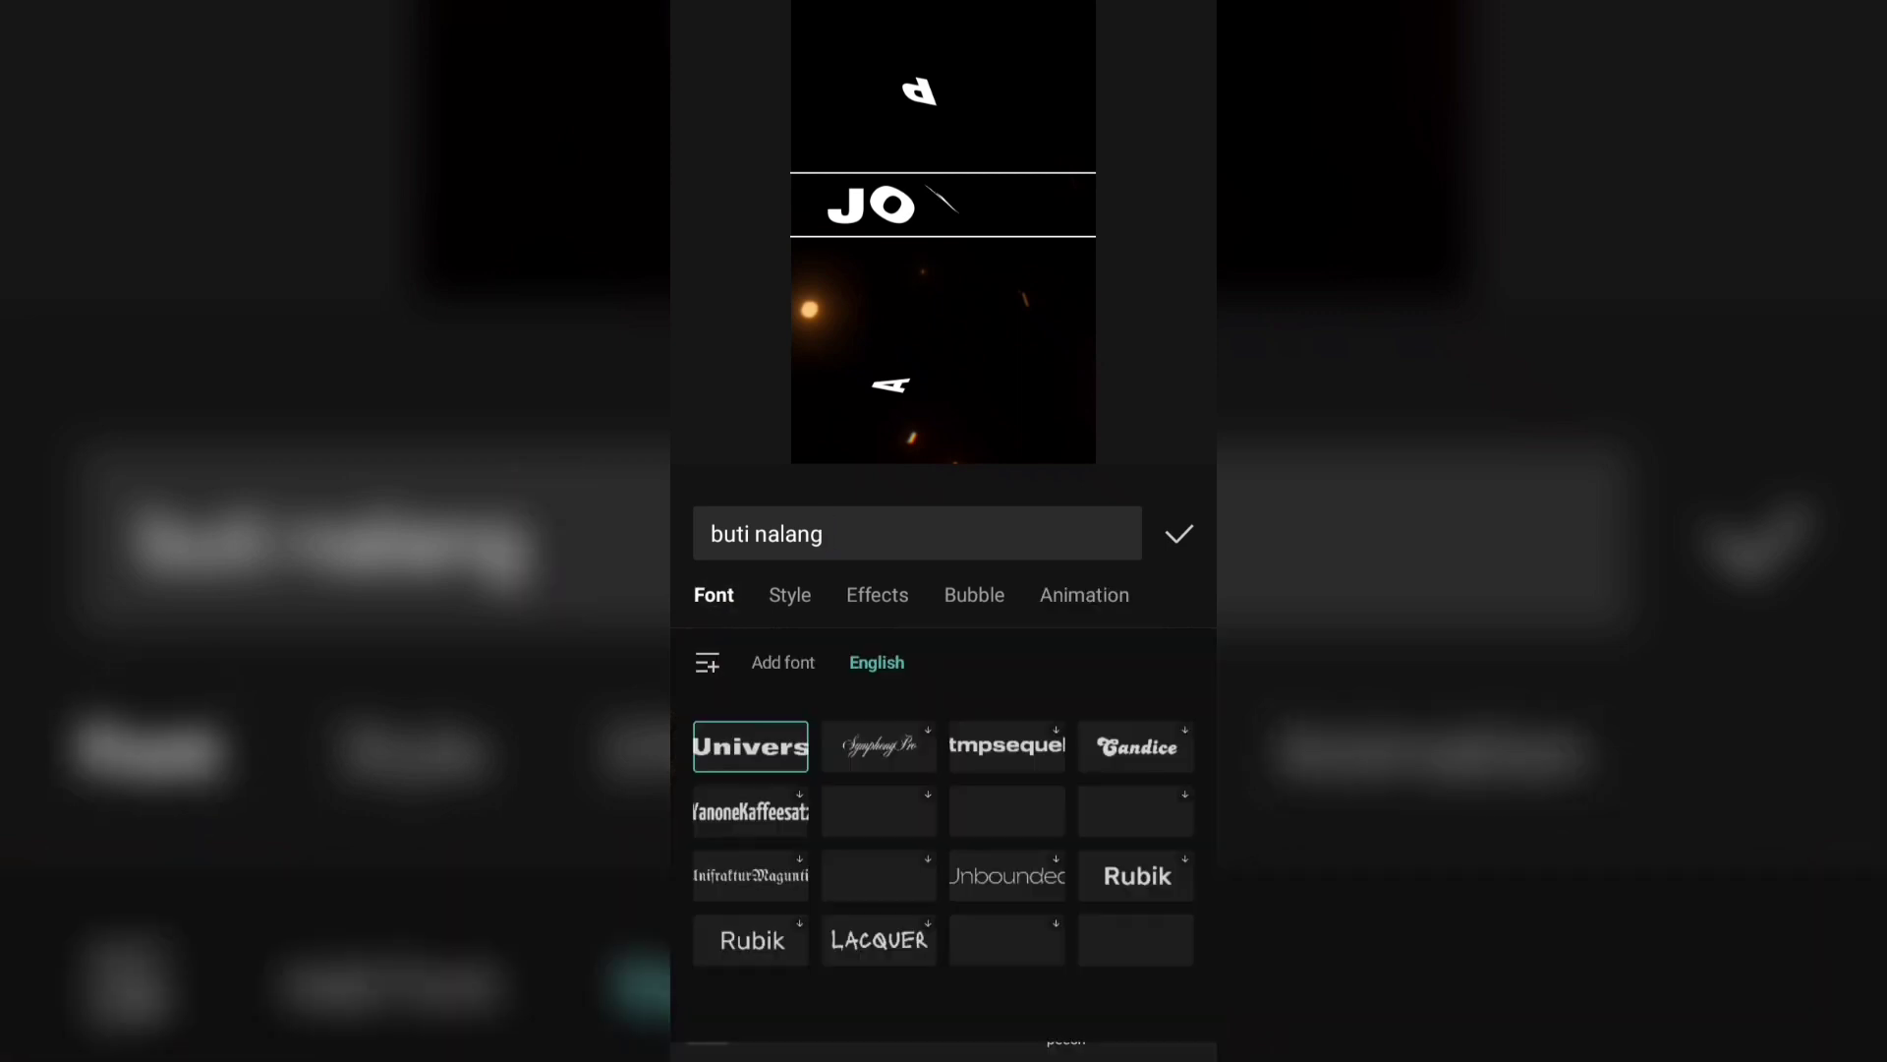
scroll(944, 934, down, 5)
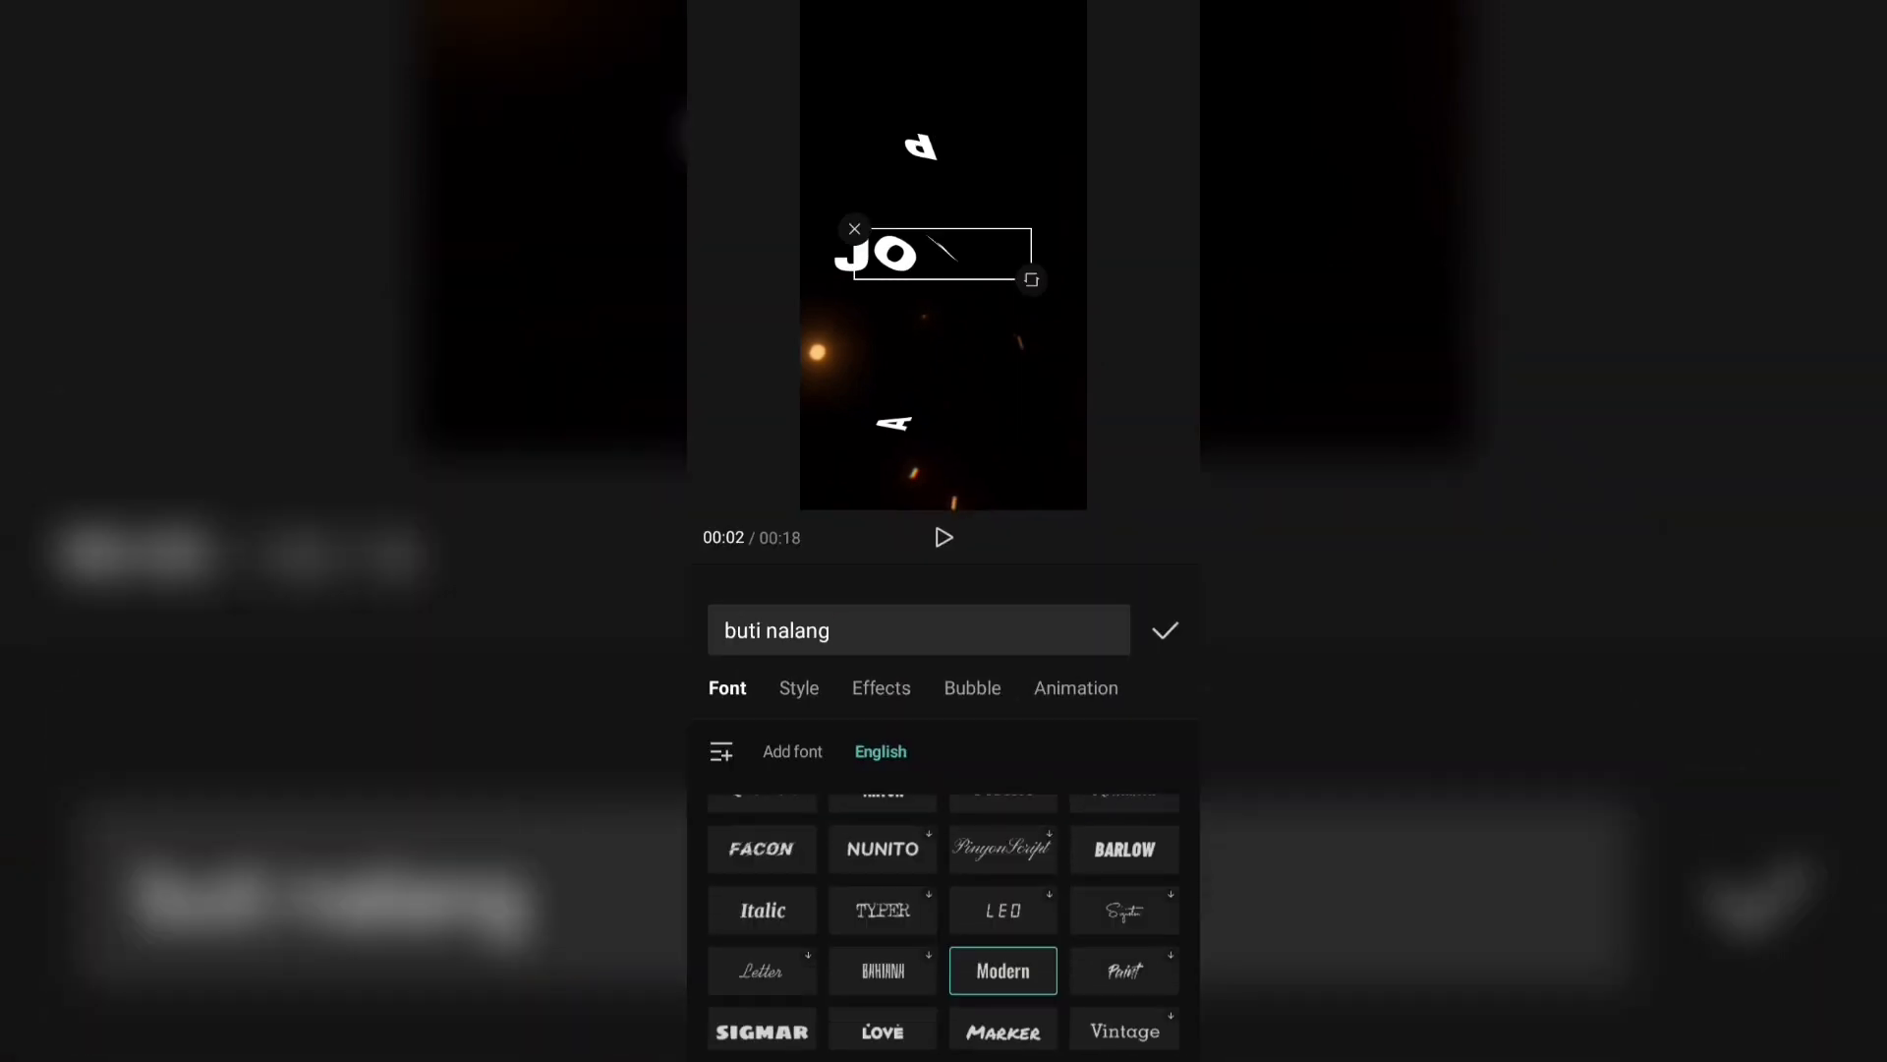
- Give the buti nalang text a Fly In entrance and Bounce Out exit
click(1079, 680)
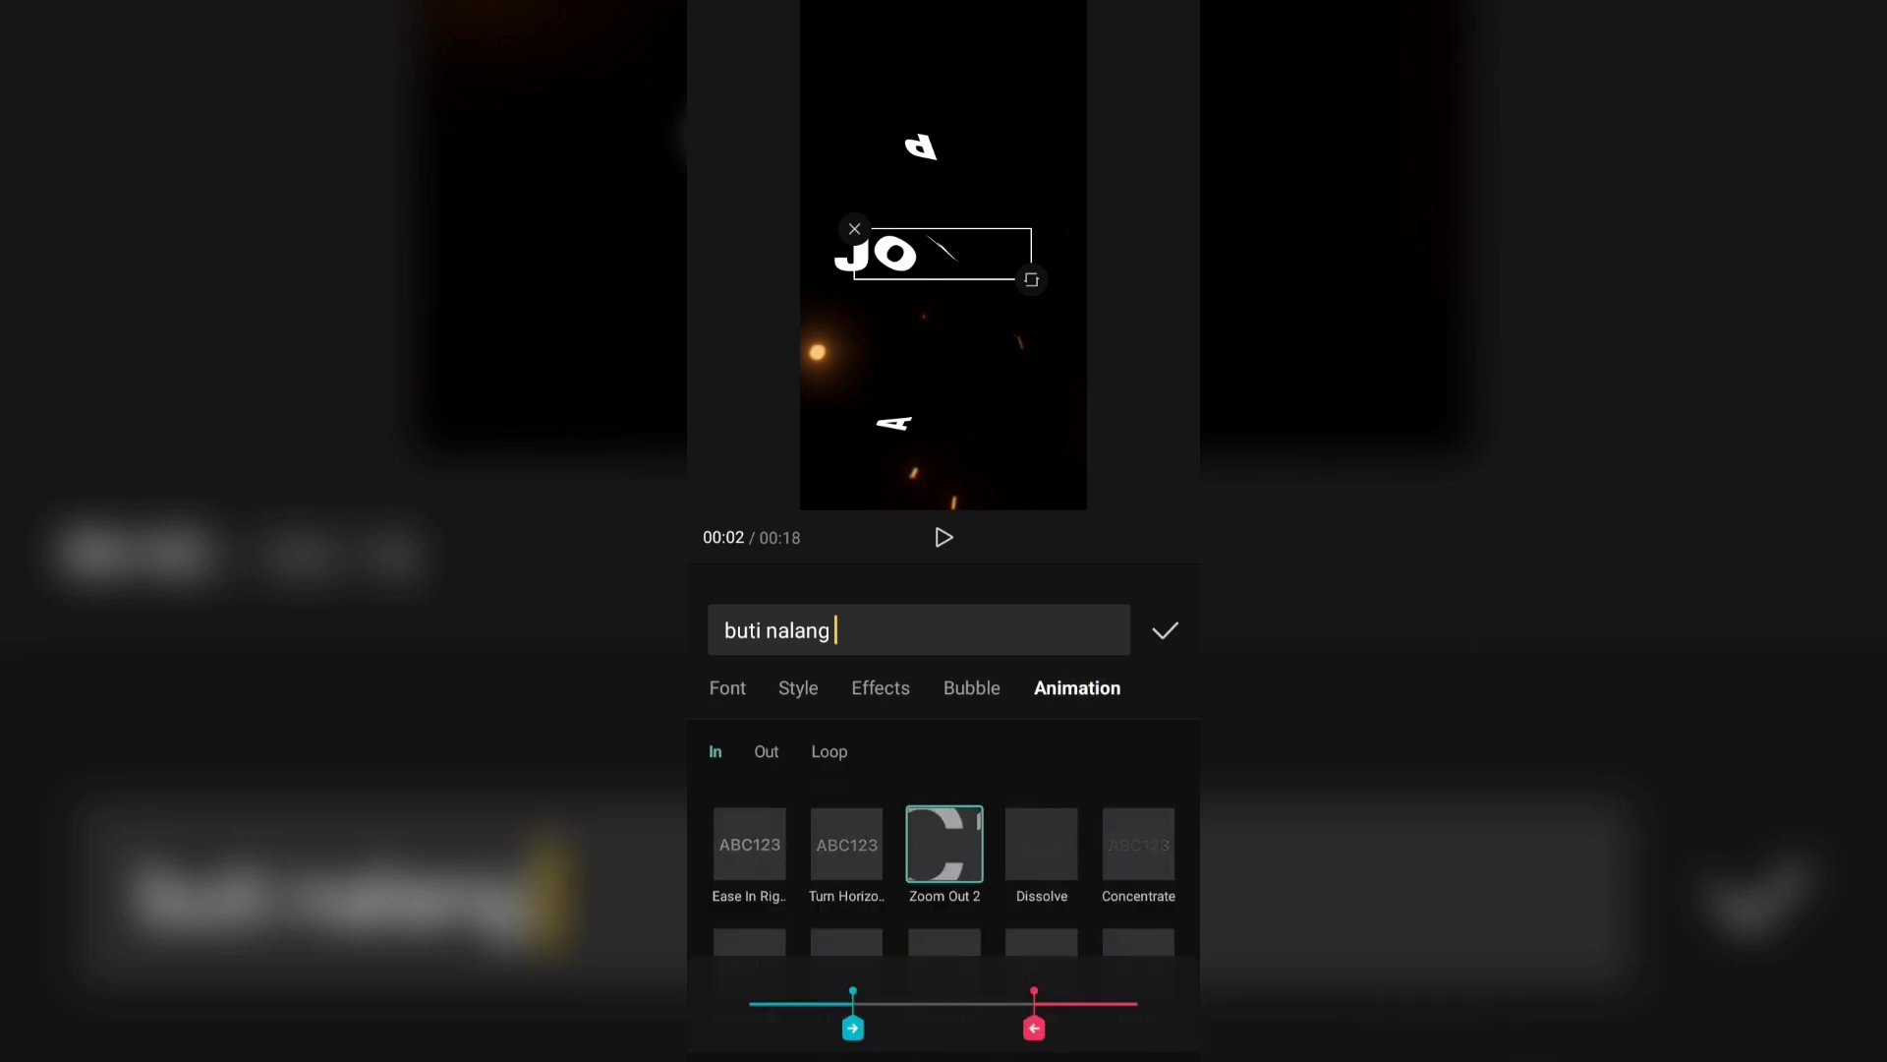
scroll(1065, 865, down, 3)
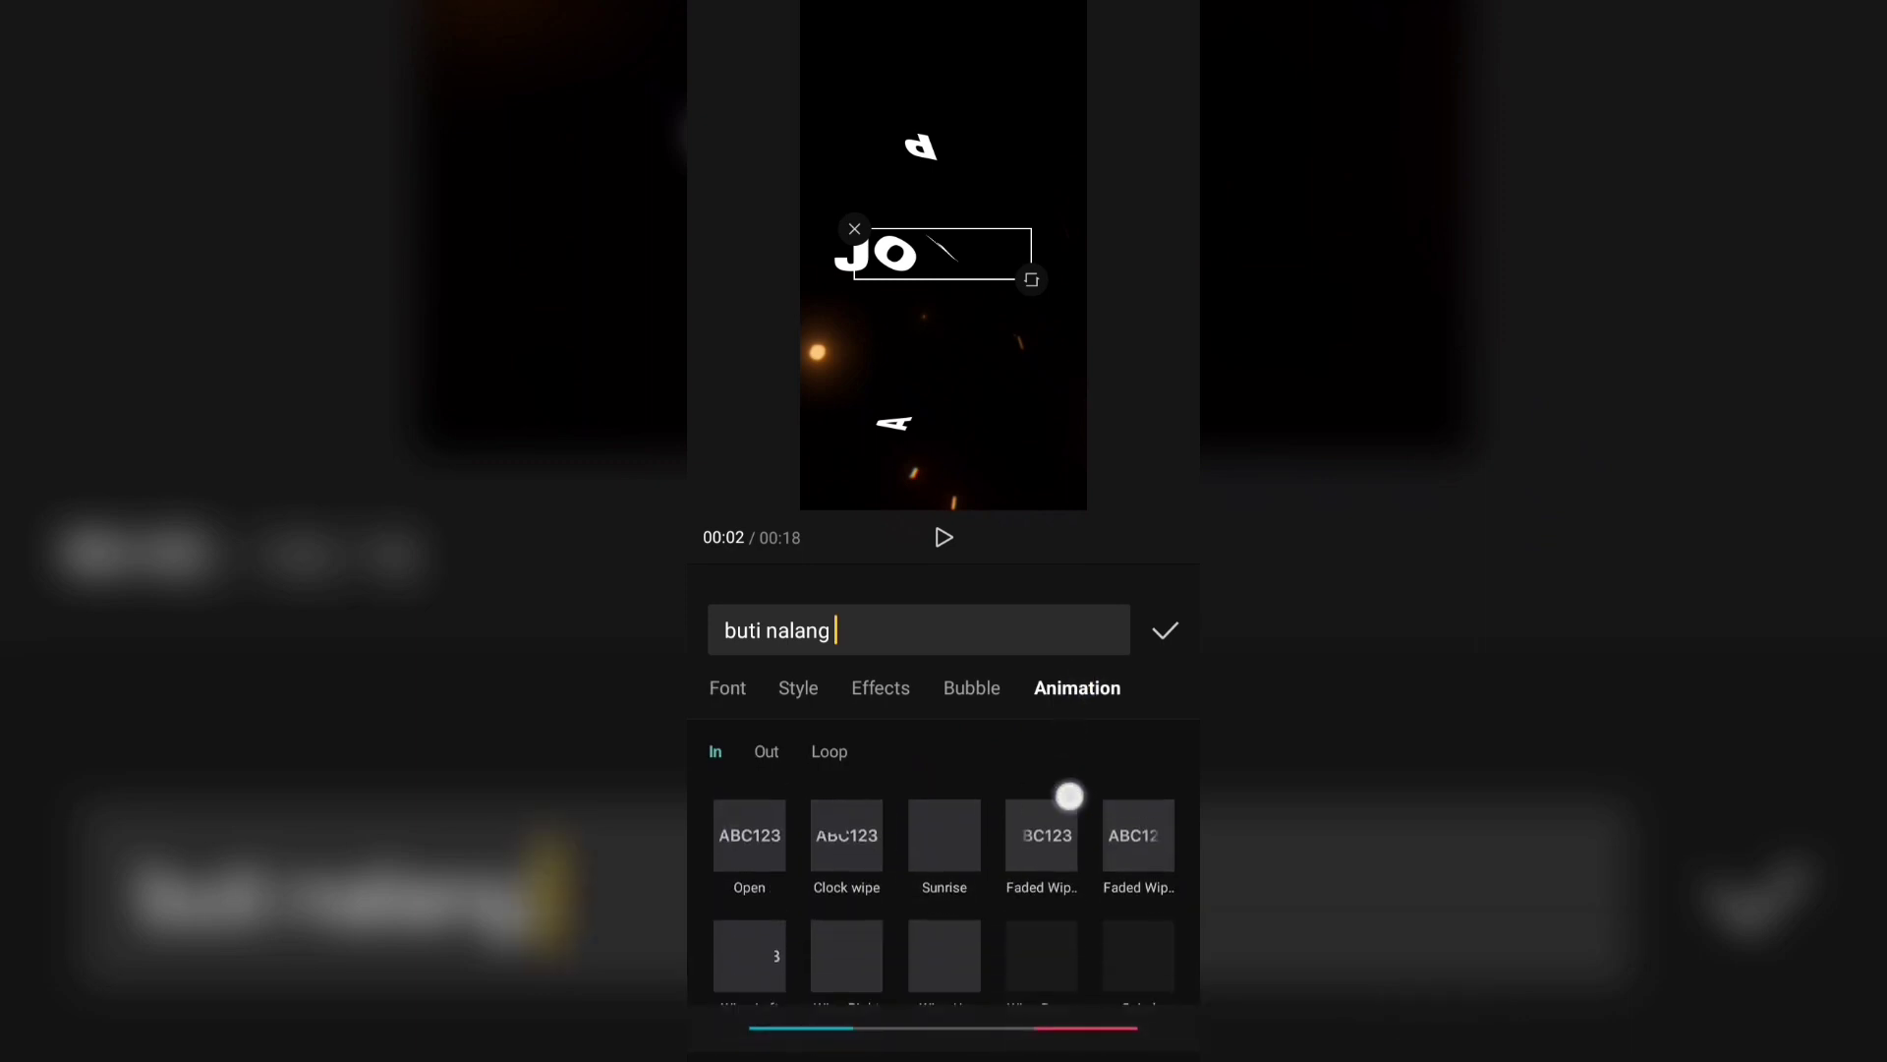
drag(1071, 792, 1065, 914)
click(1034, 822)
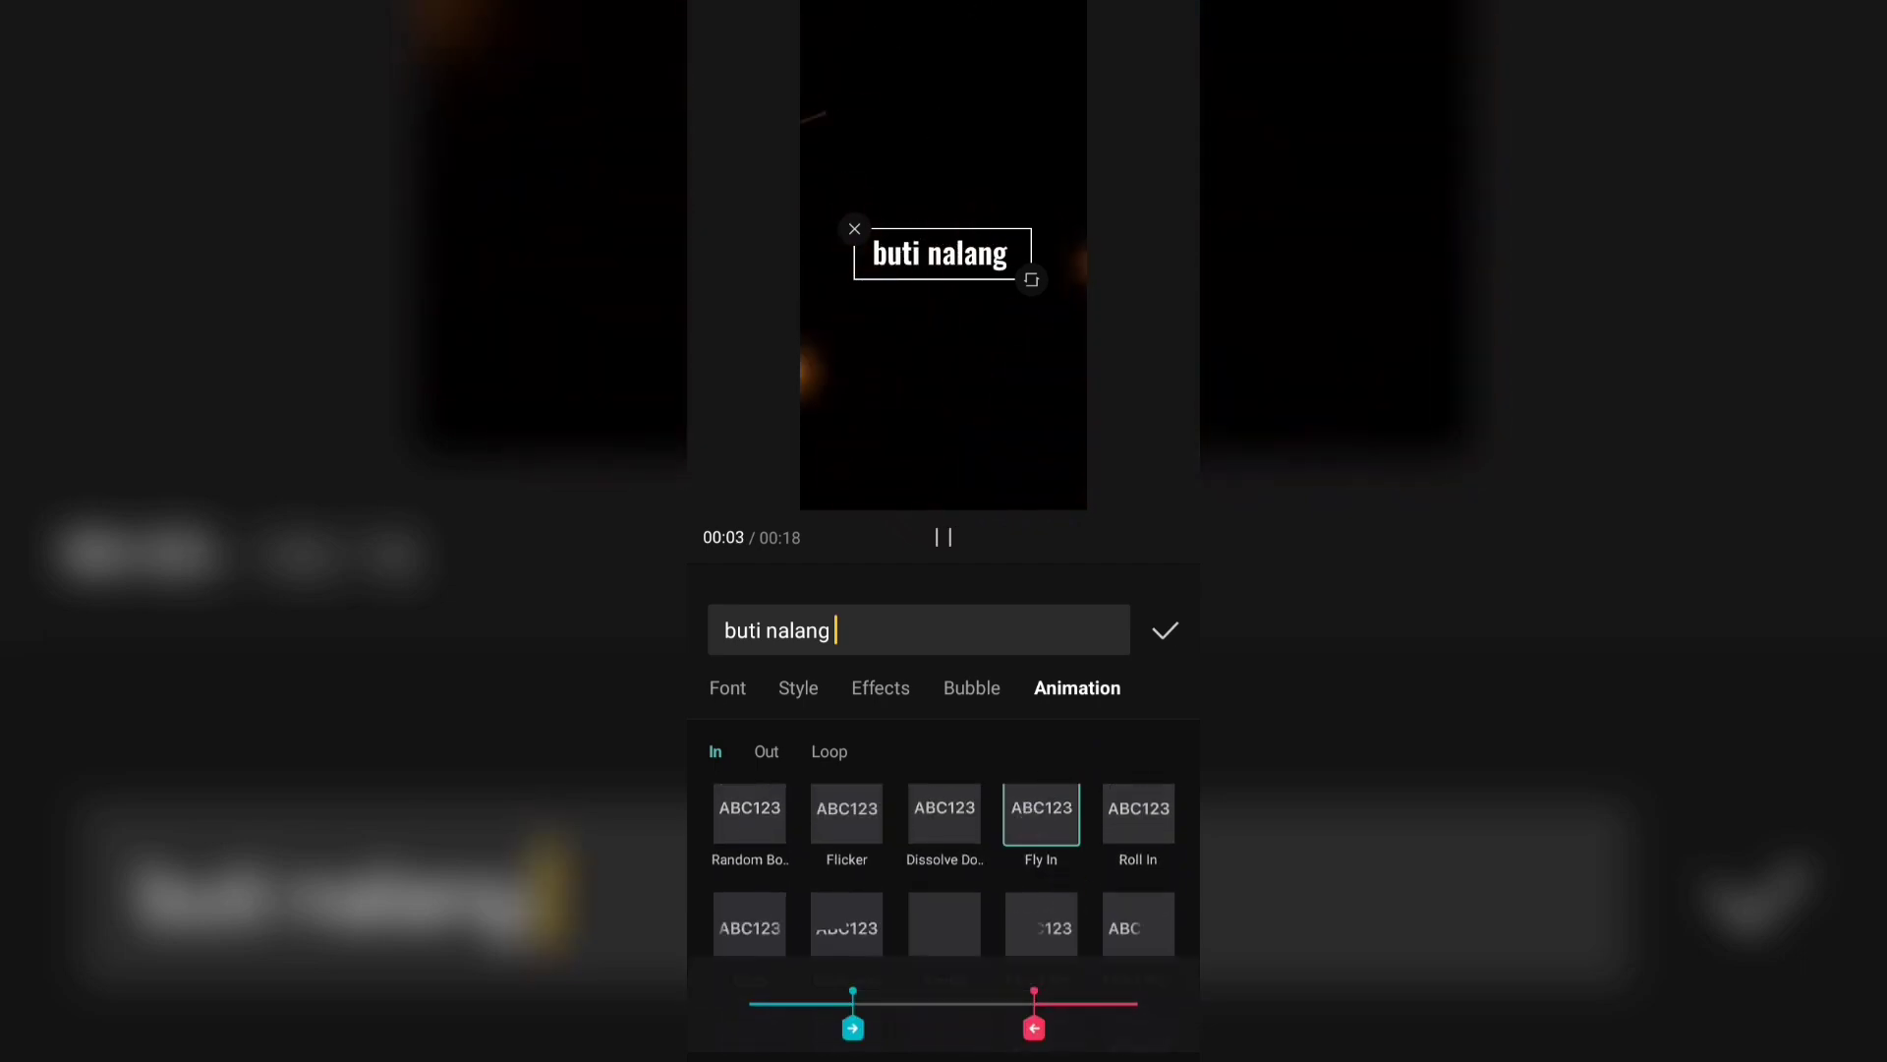
click(765, 755)
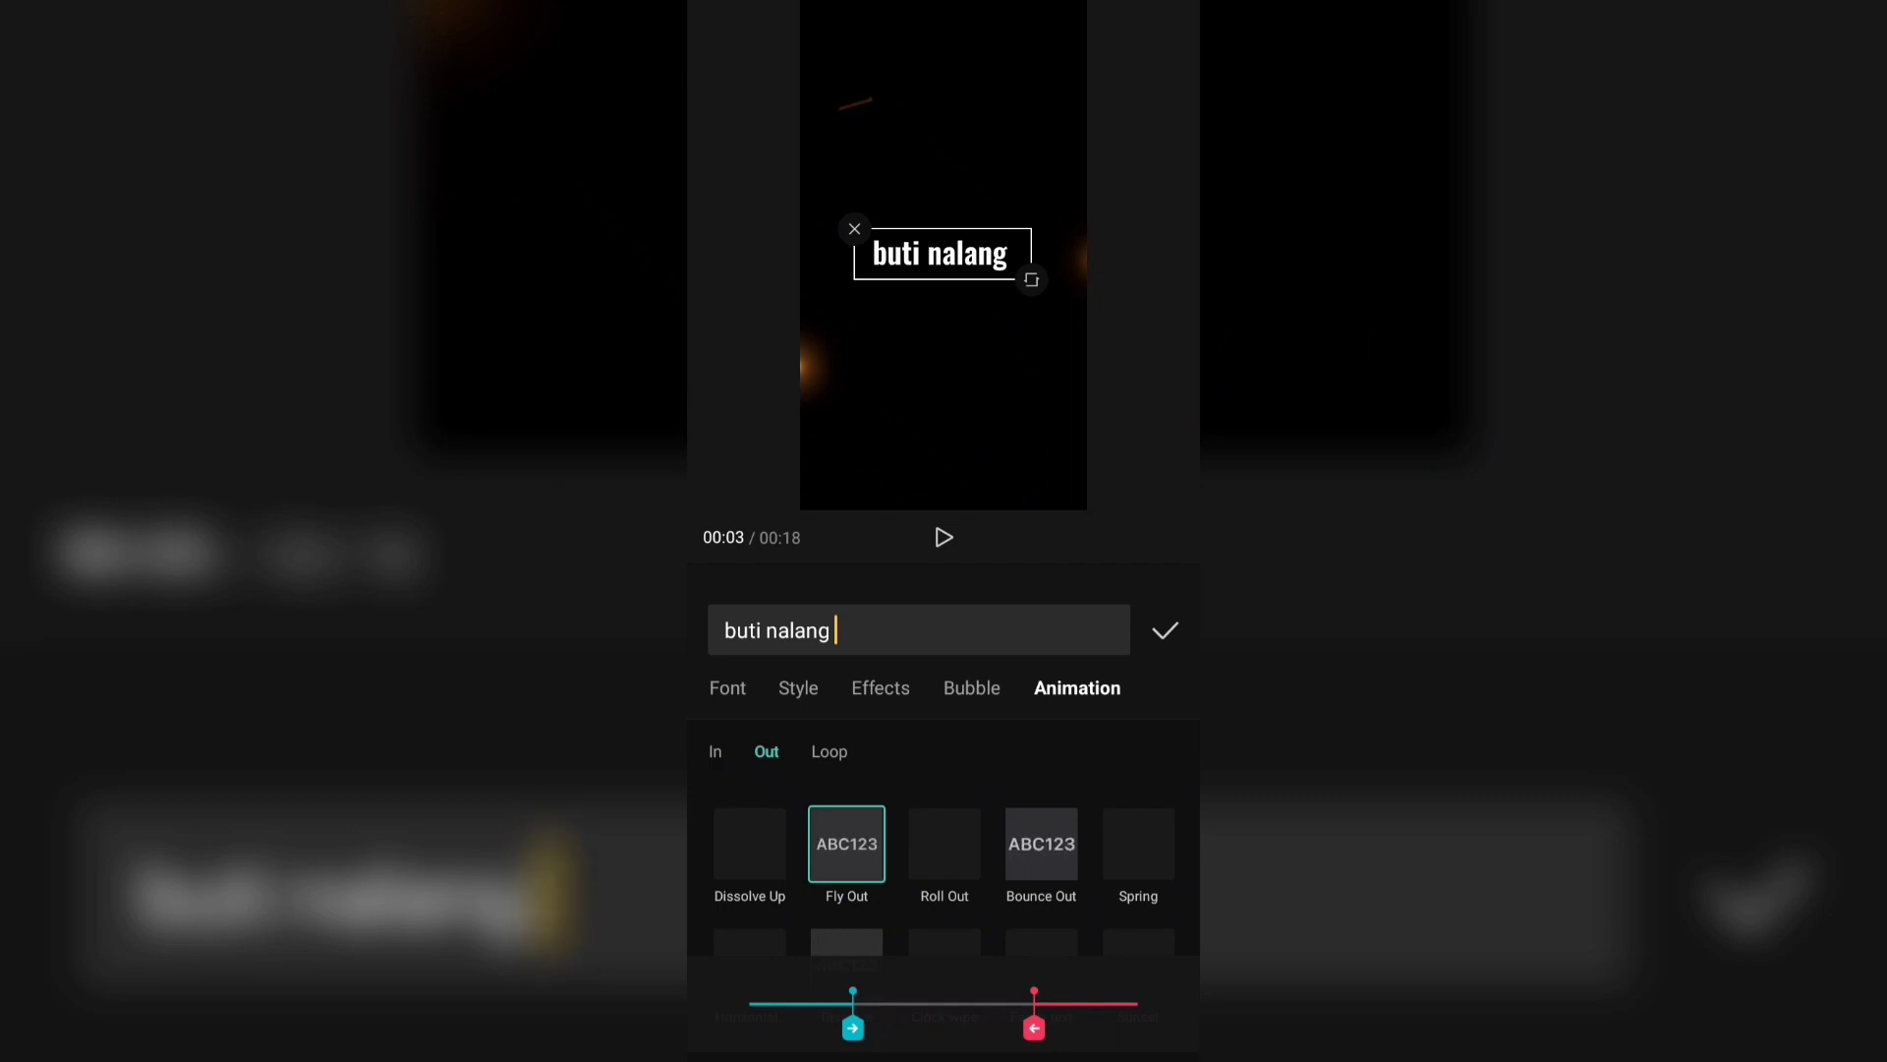
mouse_move(1103, 865)
mouse_down()
mouse_move(1103, 792)
mouse_move(1044, 944)
mouse_up()
click(1041, 838)
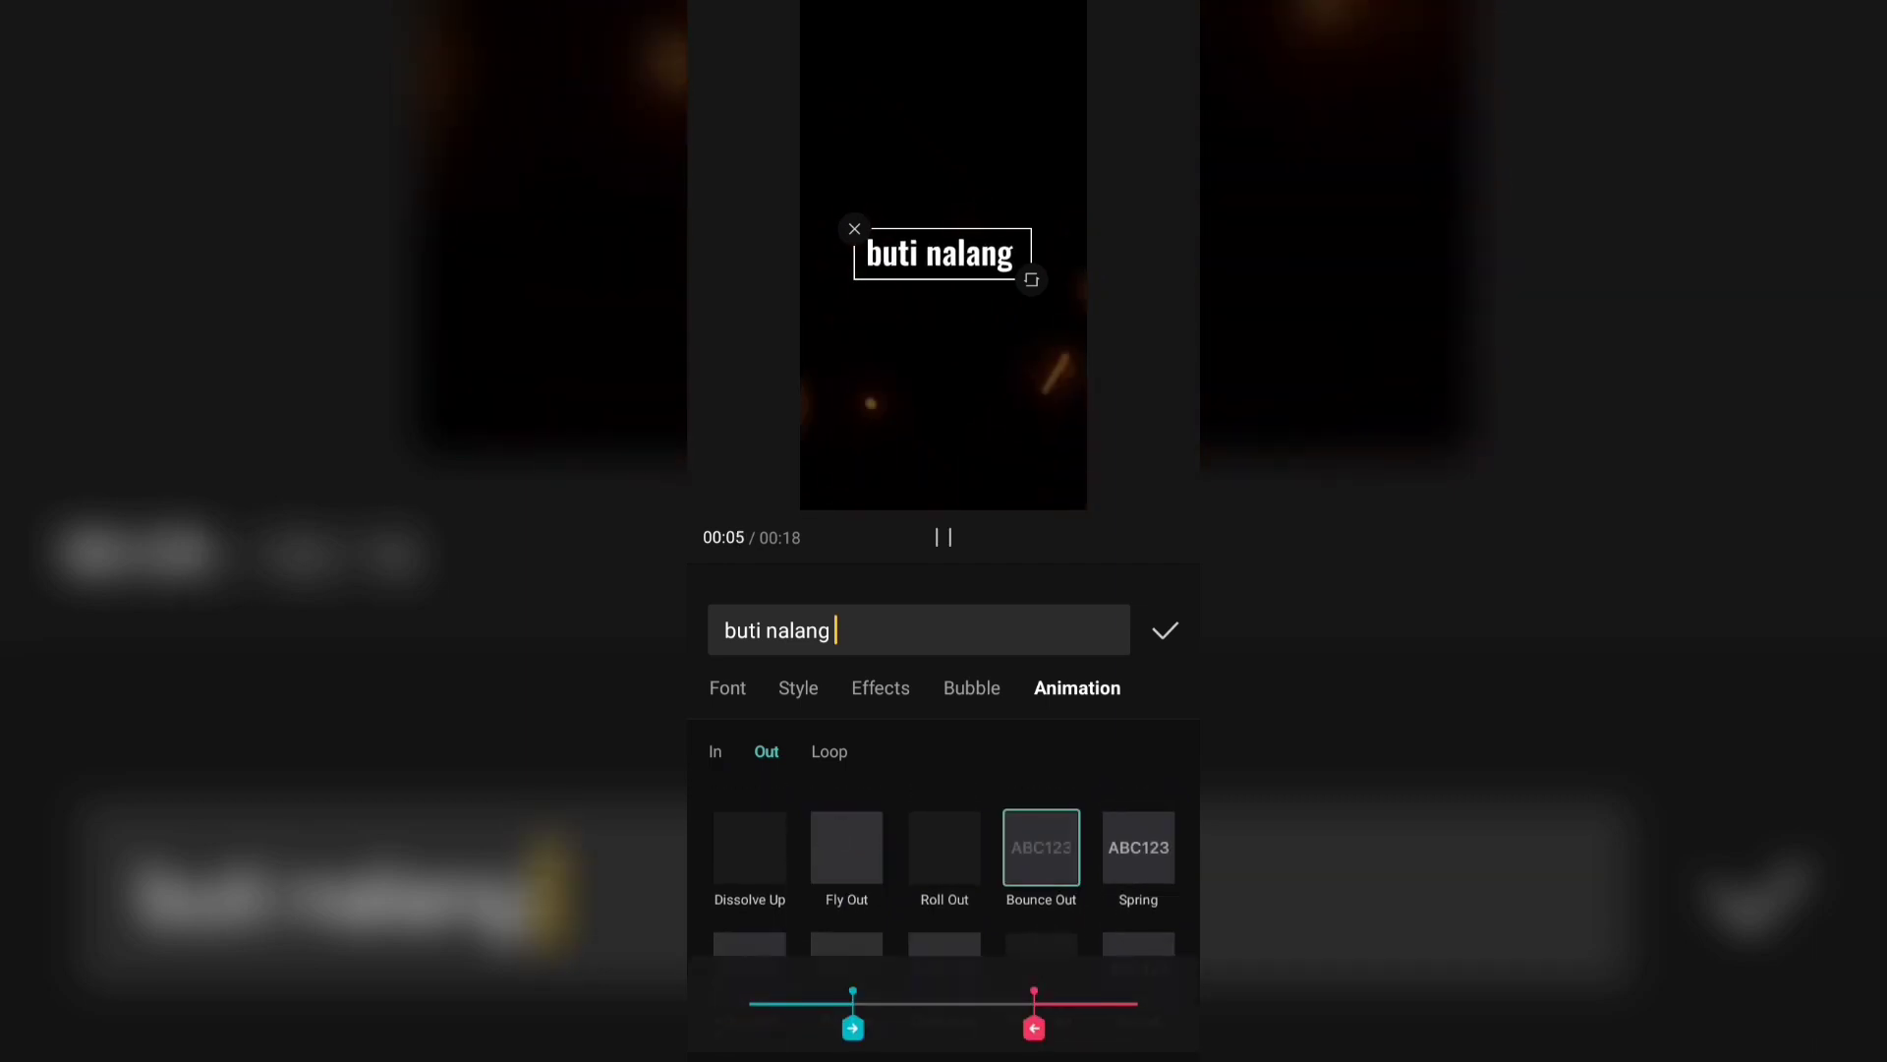
click(1165, 630)
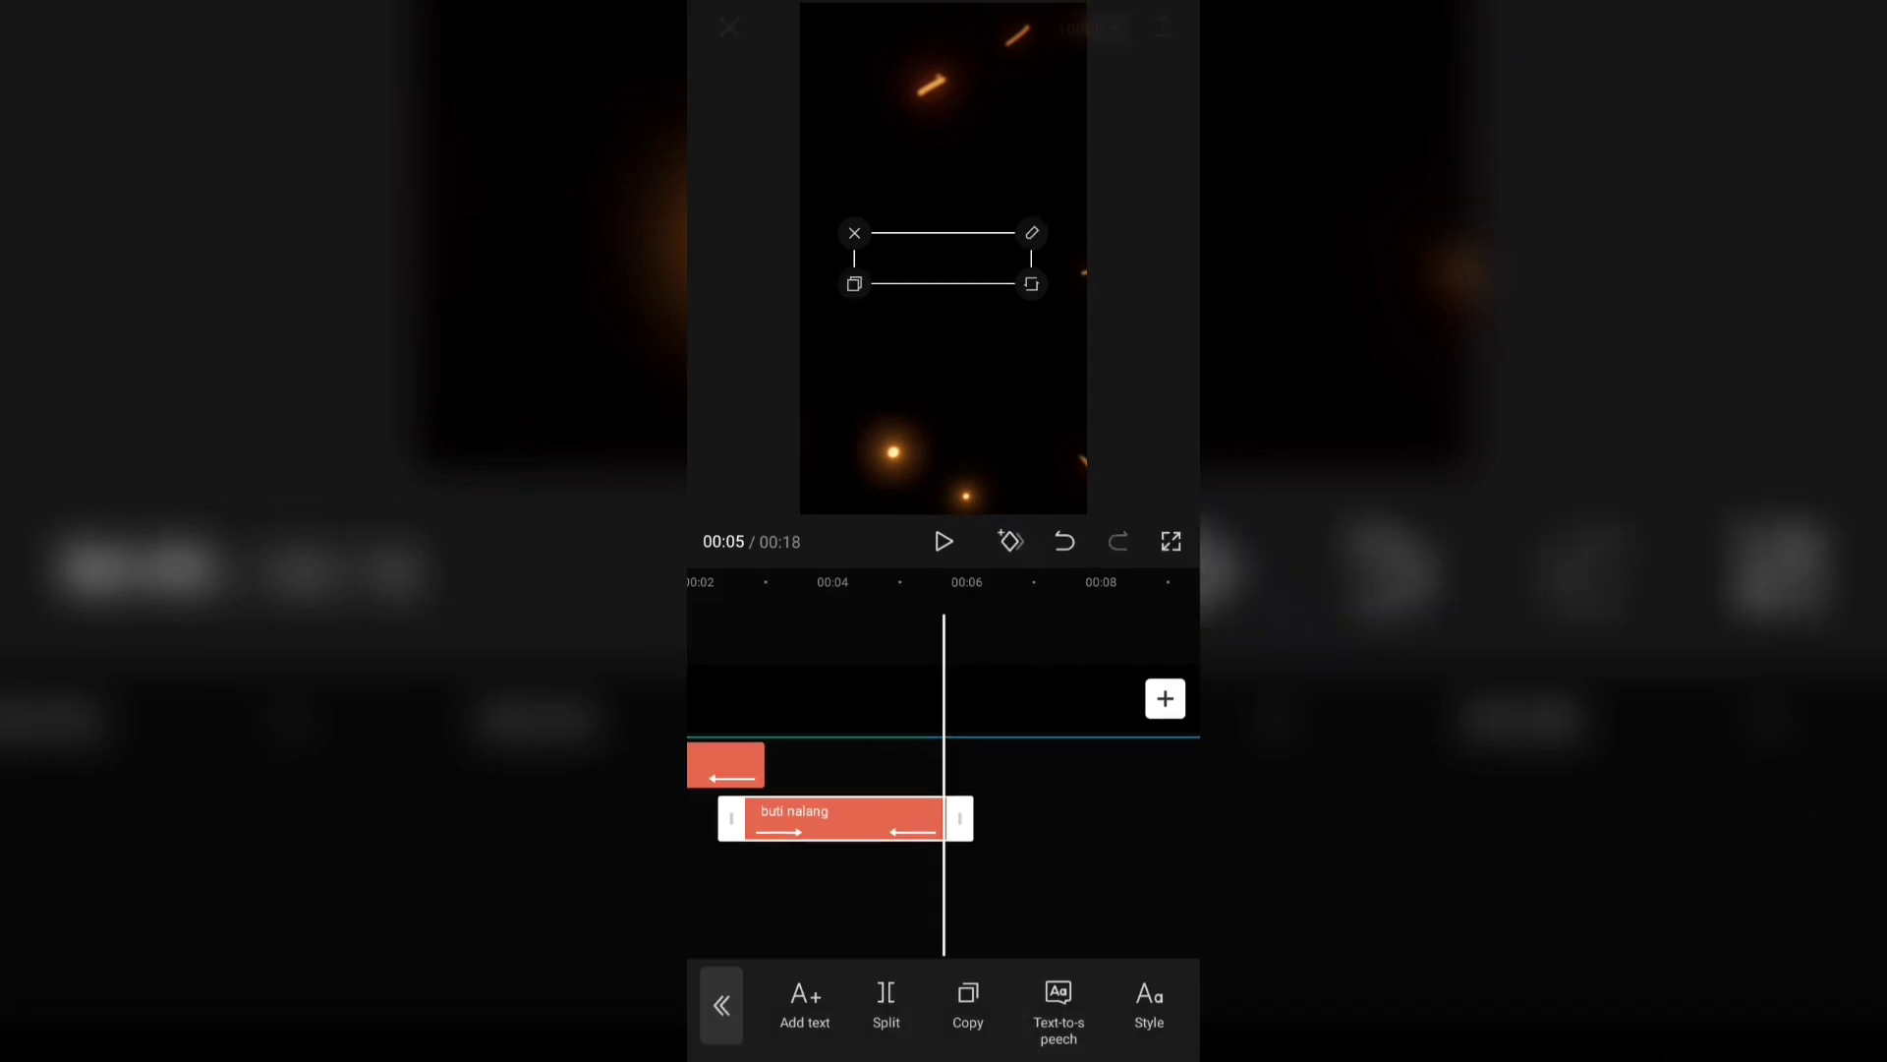
mouse_move(1052, 905)
mouse_down()
mouse_move(1169, 889)
mouse_move(1058, 918)
mouse_move(1181, 918)
mouse_up()
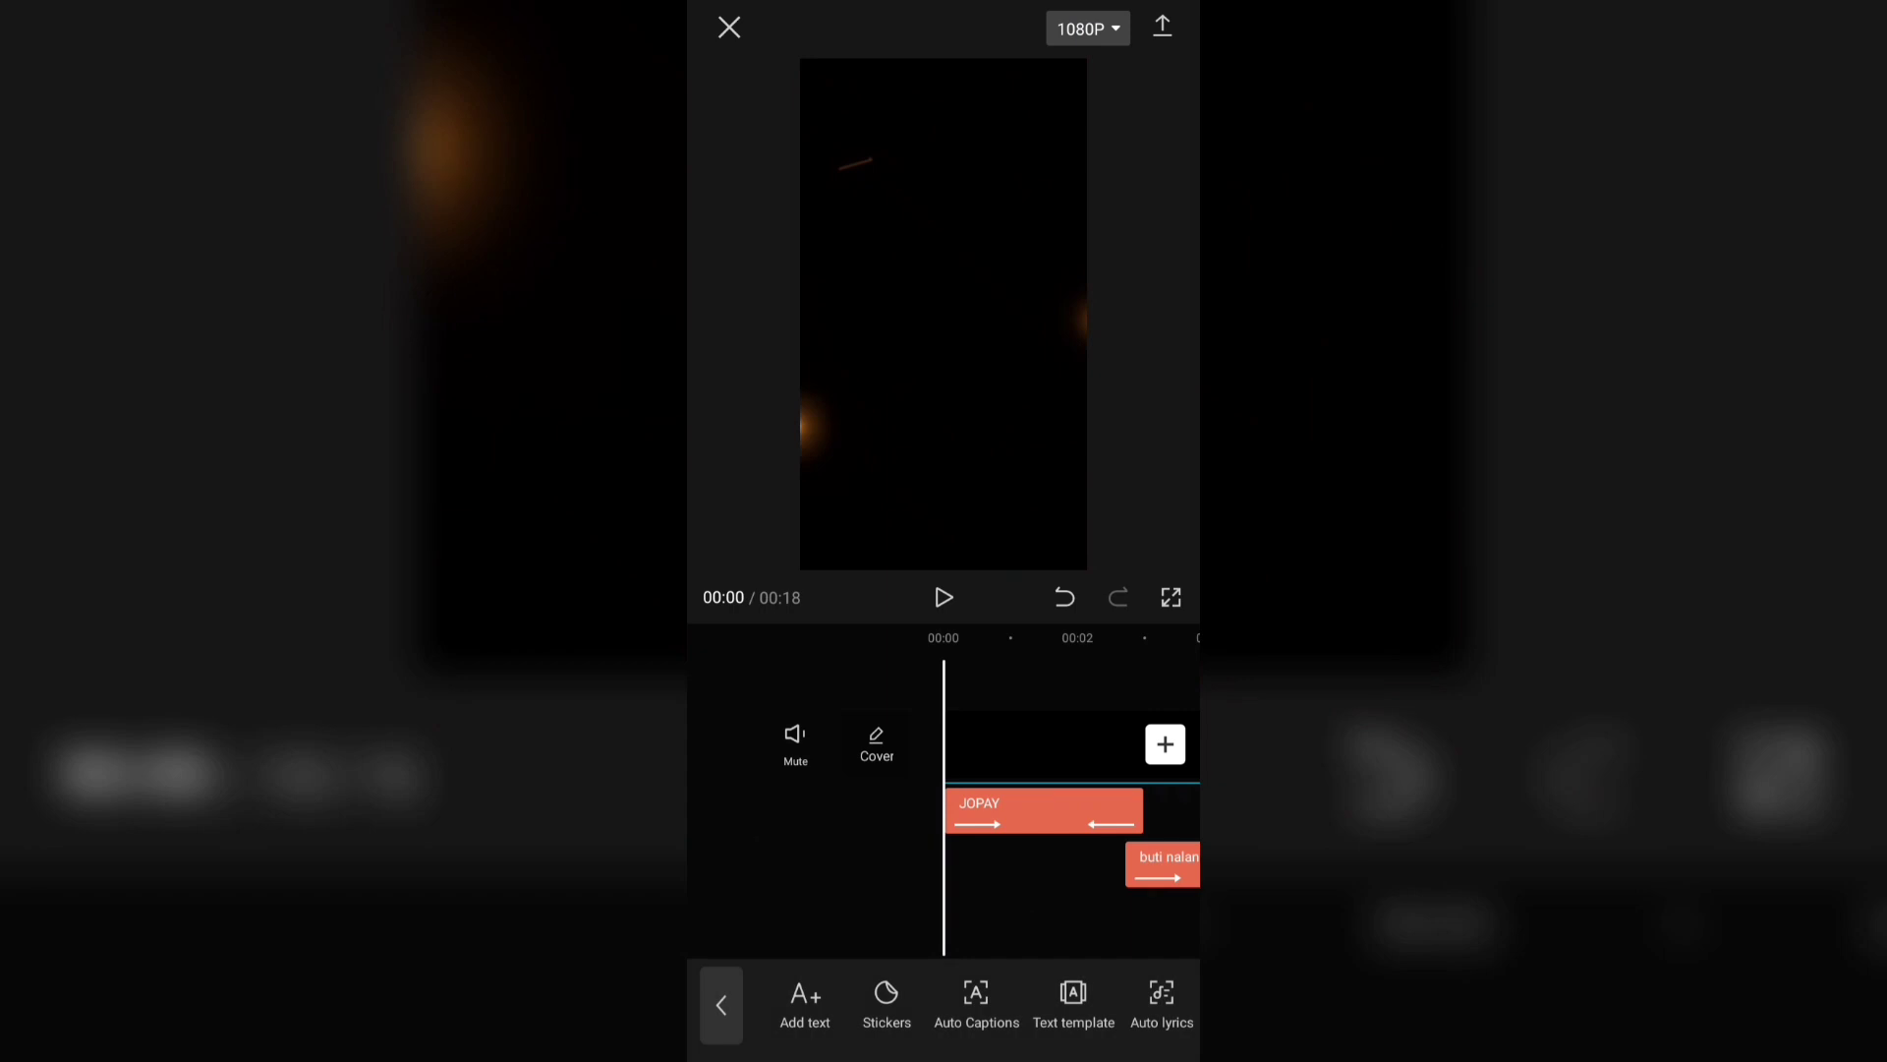
drag(1063, 851, 893, 851)
mouse_move(1079, 904)
mouse_down()
mouse_move(1104, 904)
mouse_move(1033, 906)
mouse_up()
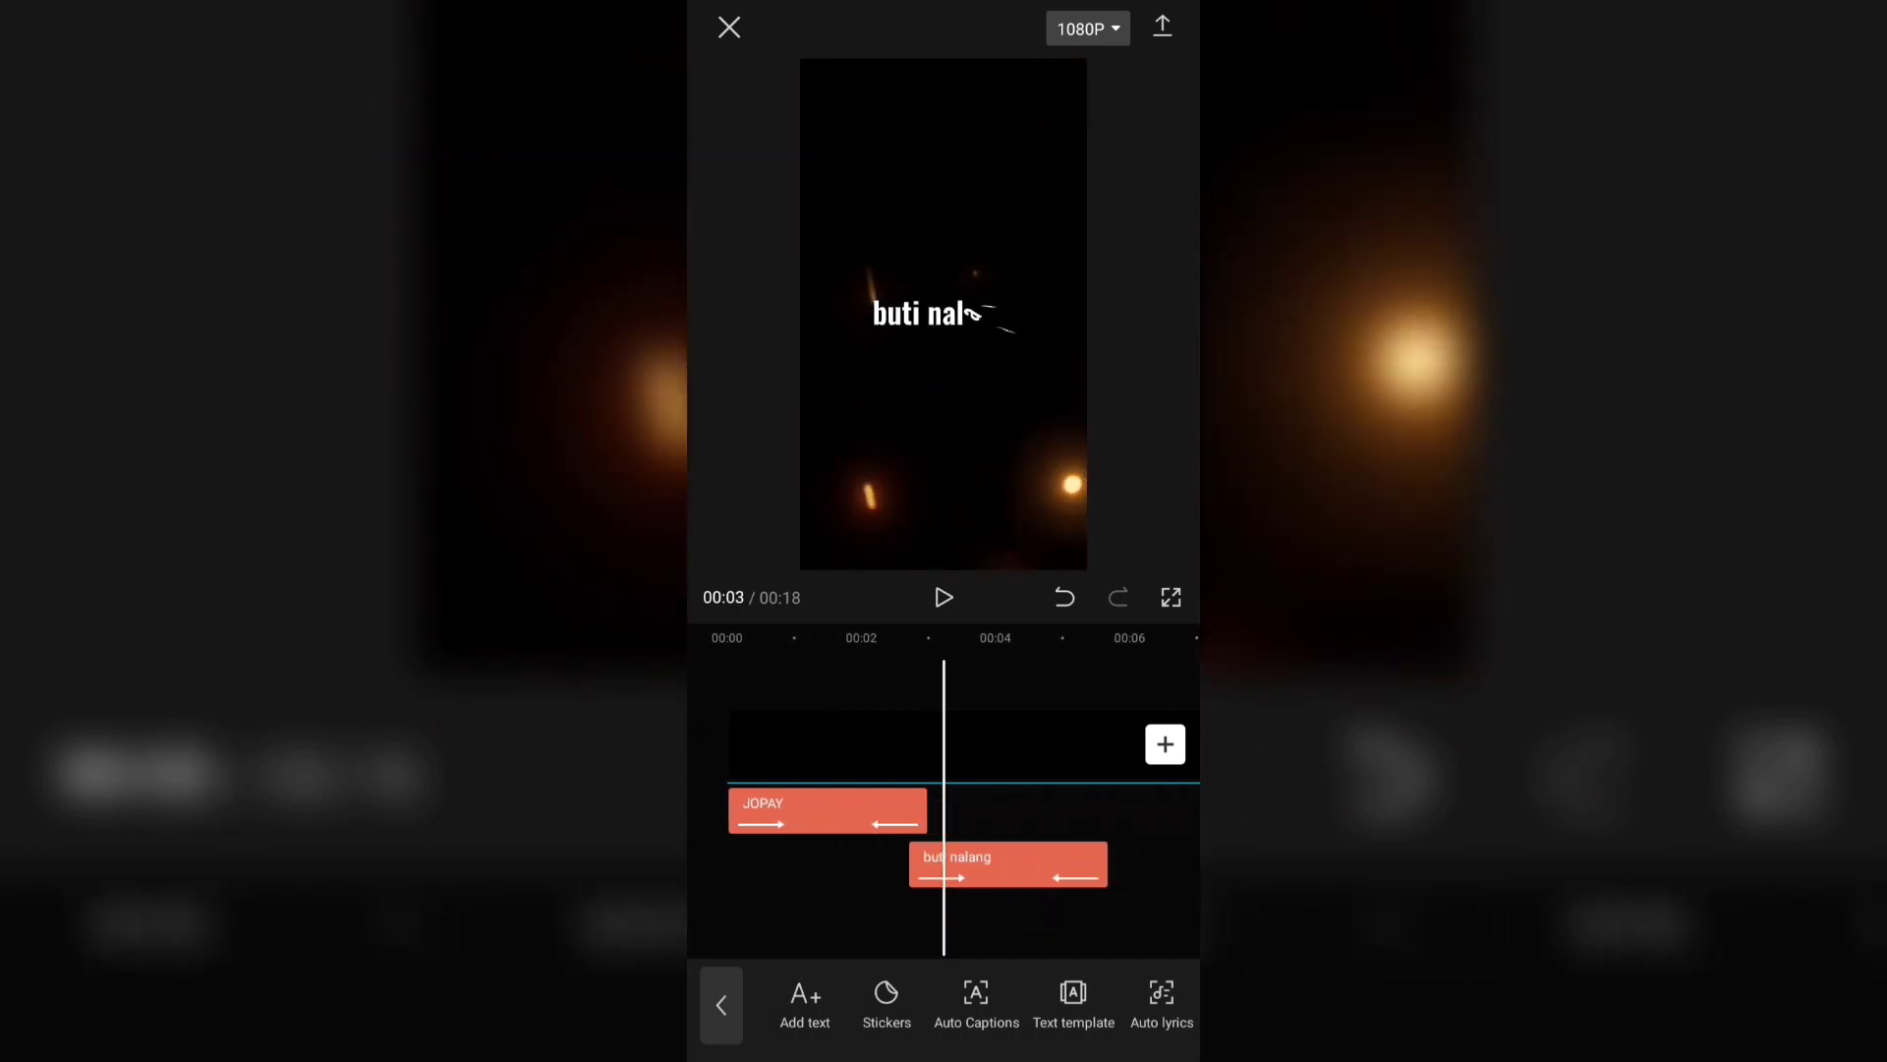
click(1013, 864)
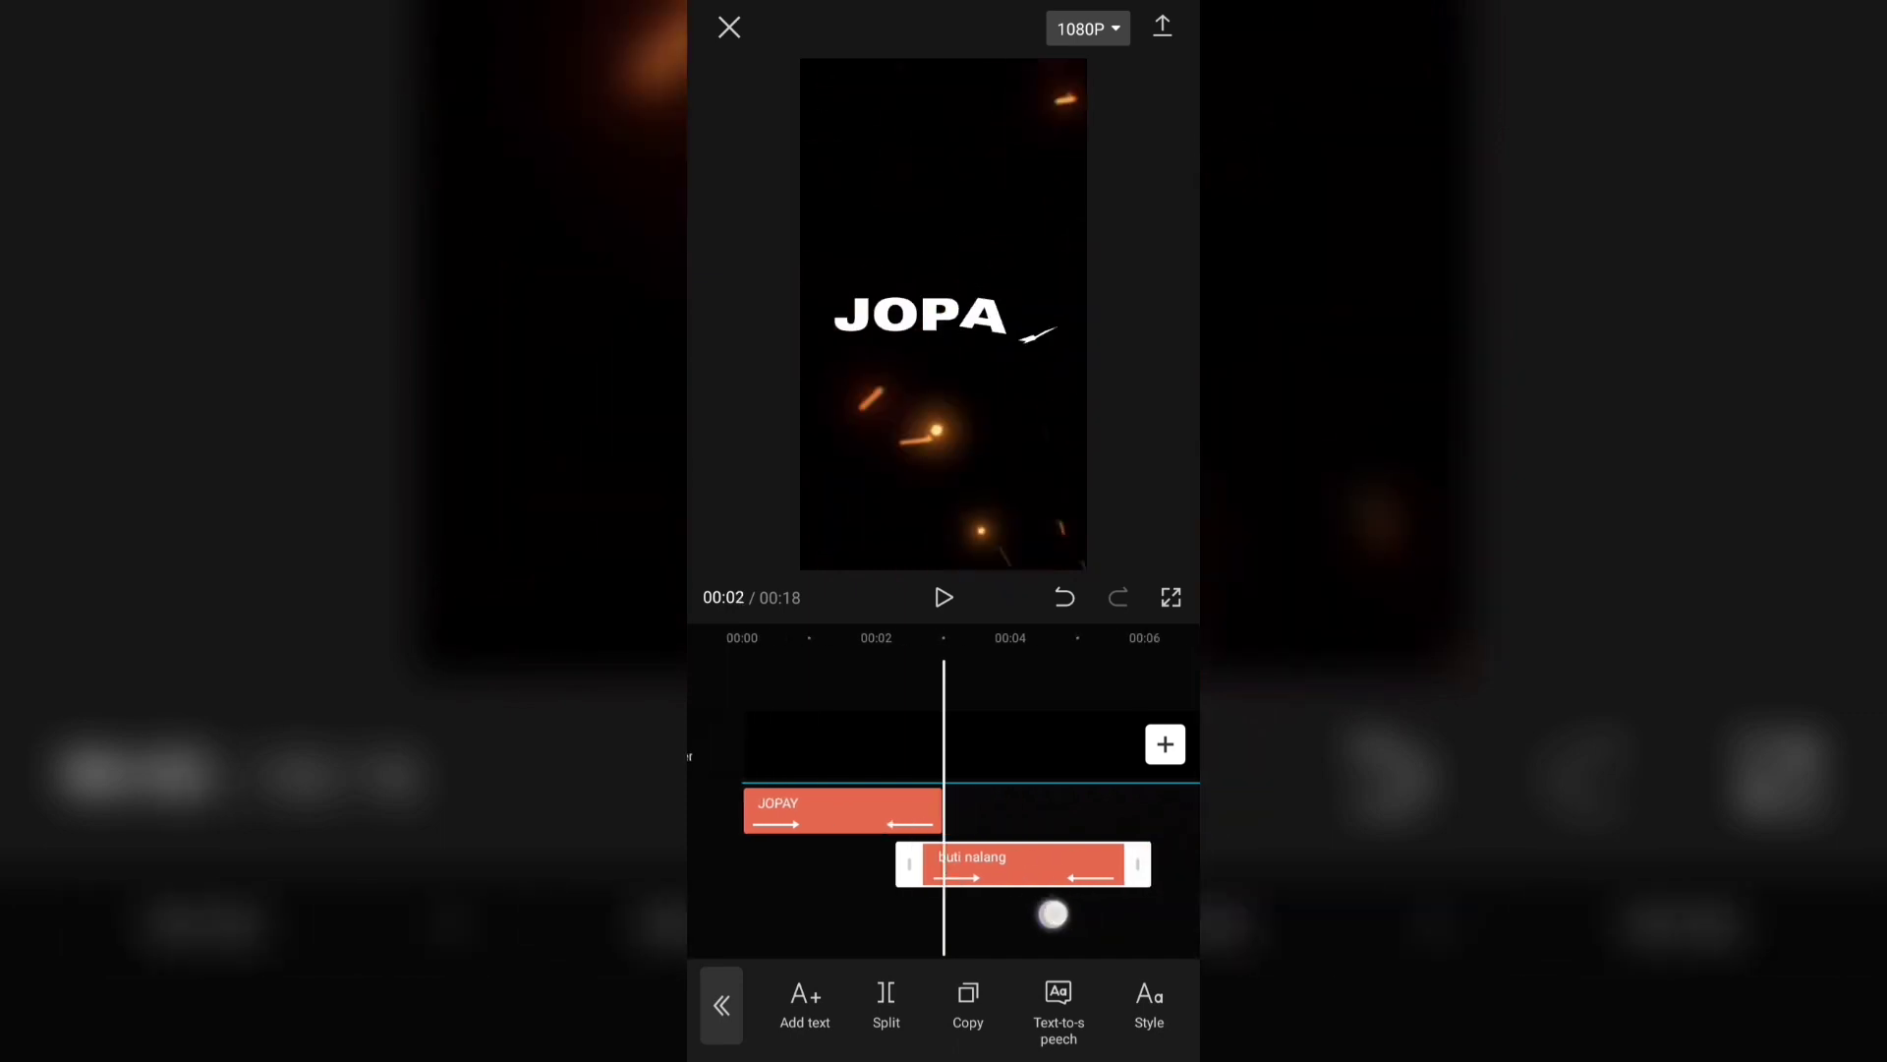
mouse_move(1053, 905)
mouse_down()
mouse_move(998, 918)
mouse_move(1160, 903)
mouse_move(1045, 915)
mouse_move(1194, 921)
mouse_up()
click(997, 918)
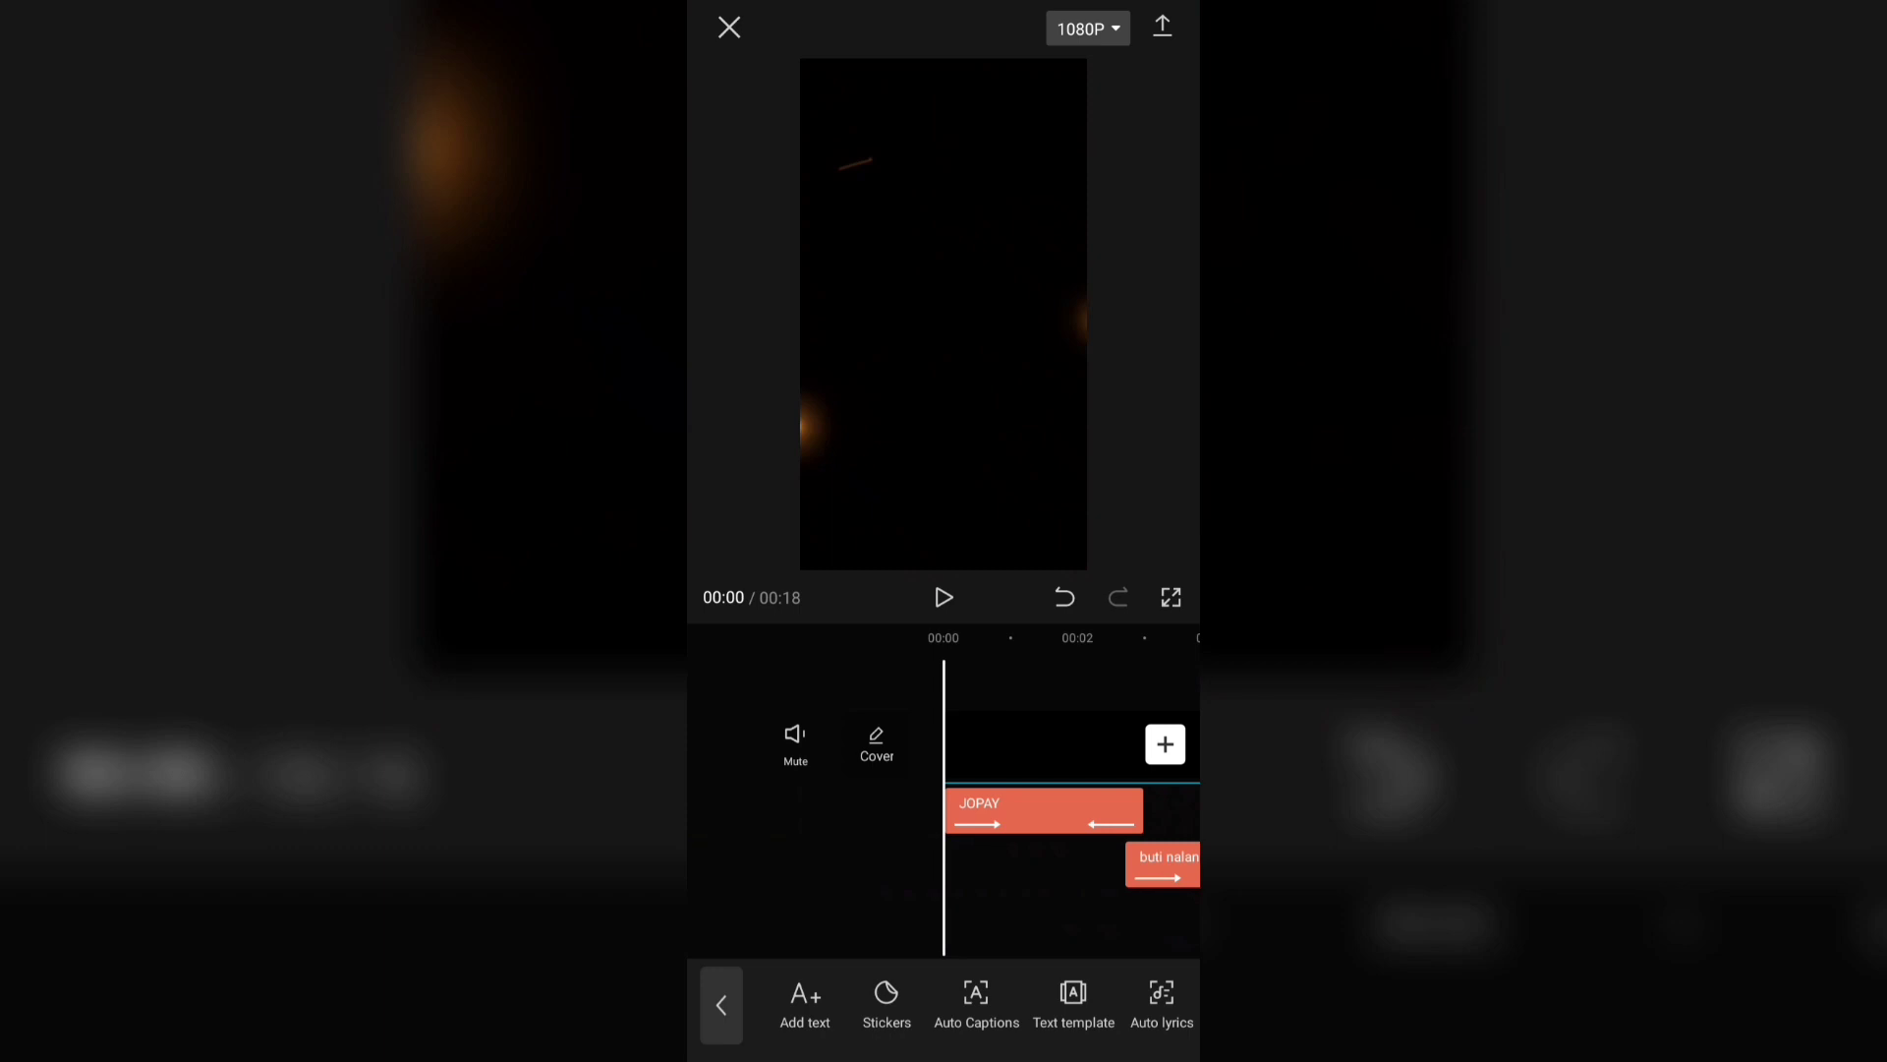
click(955, 598)
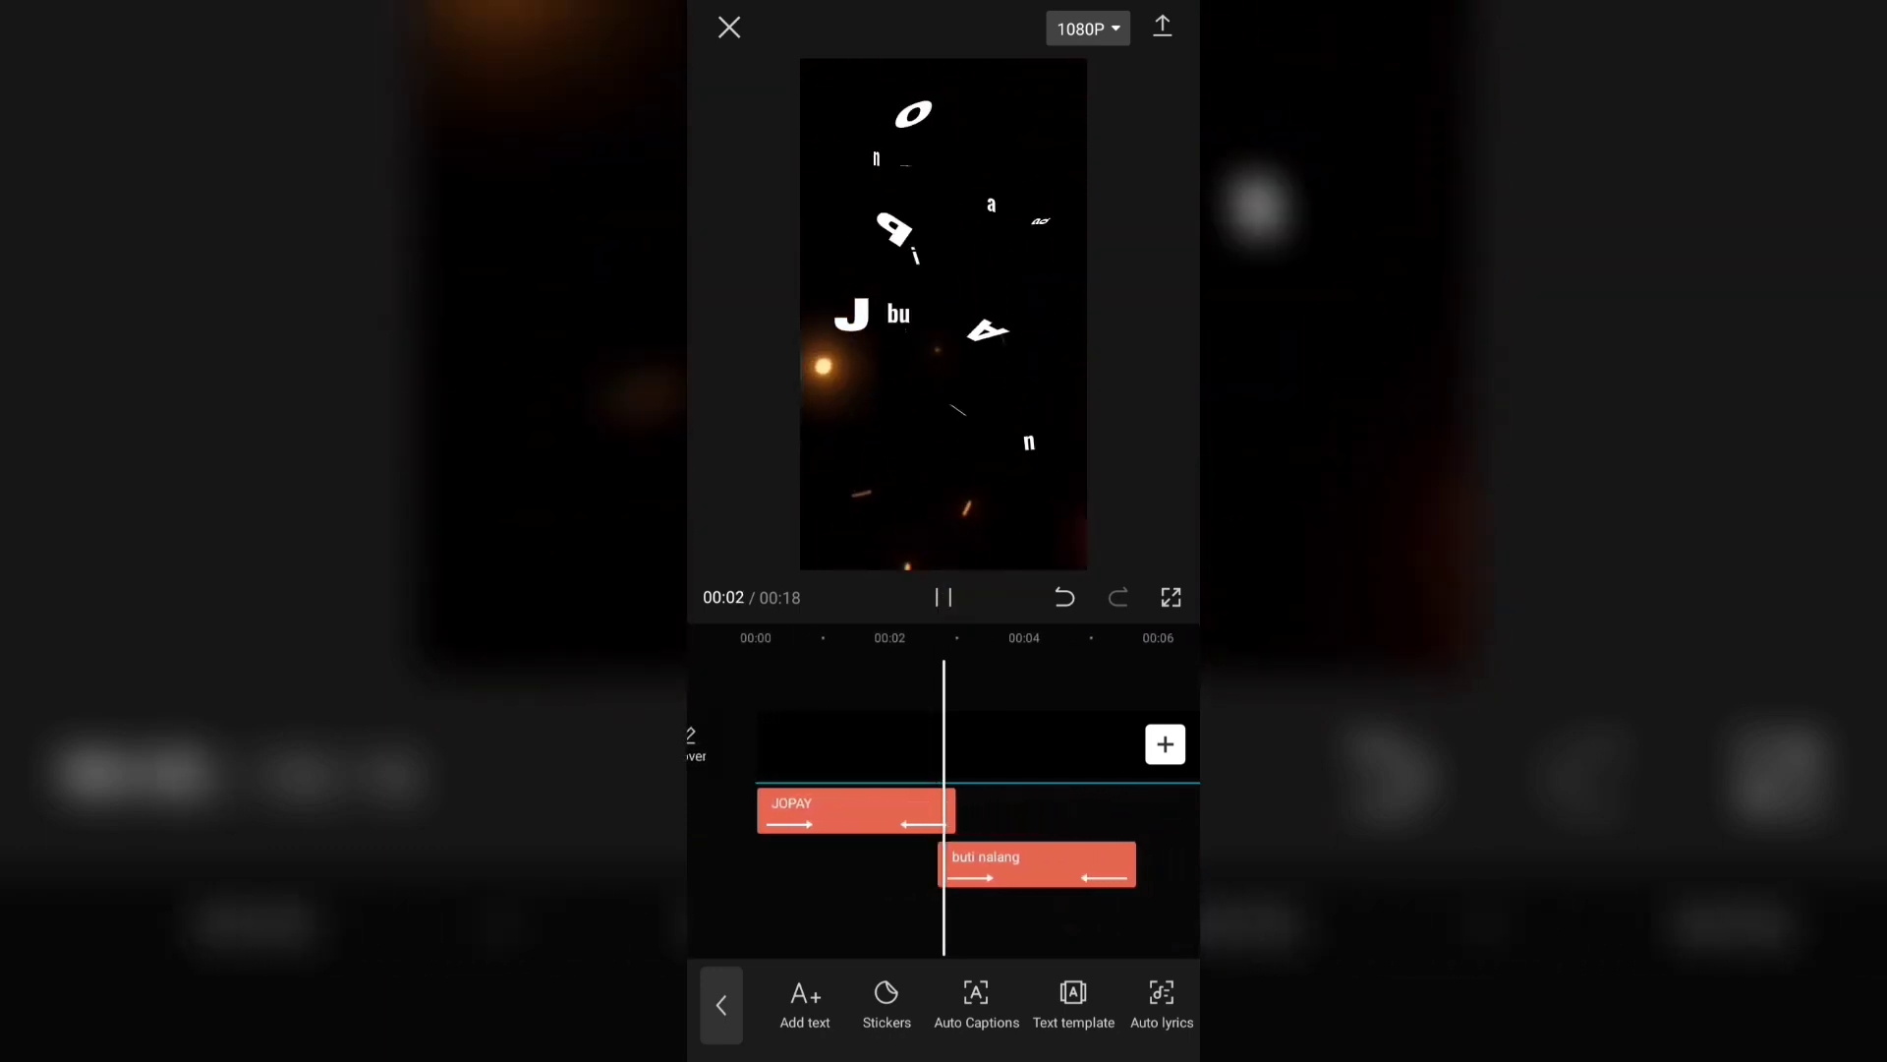
click(944, 598)
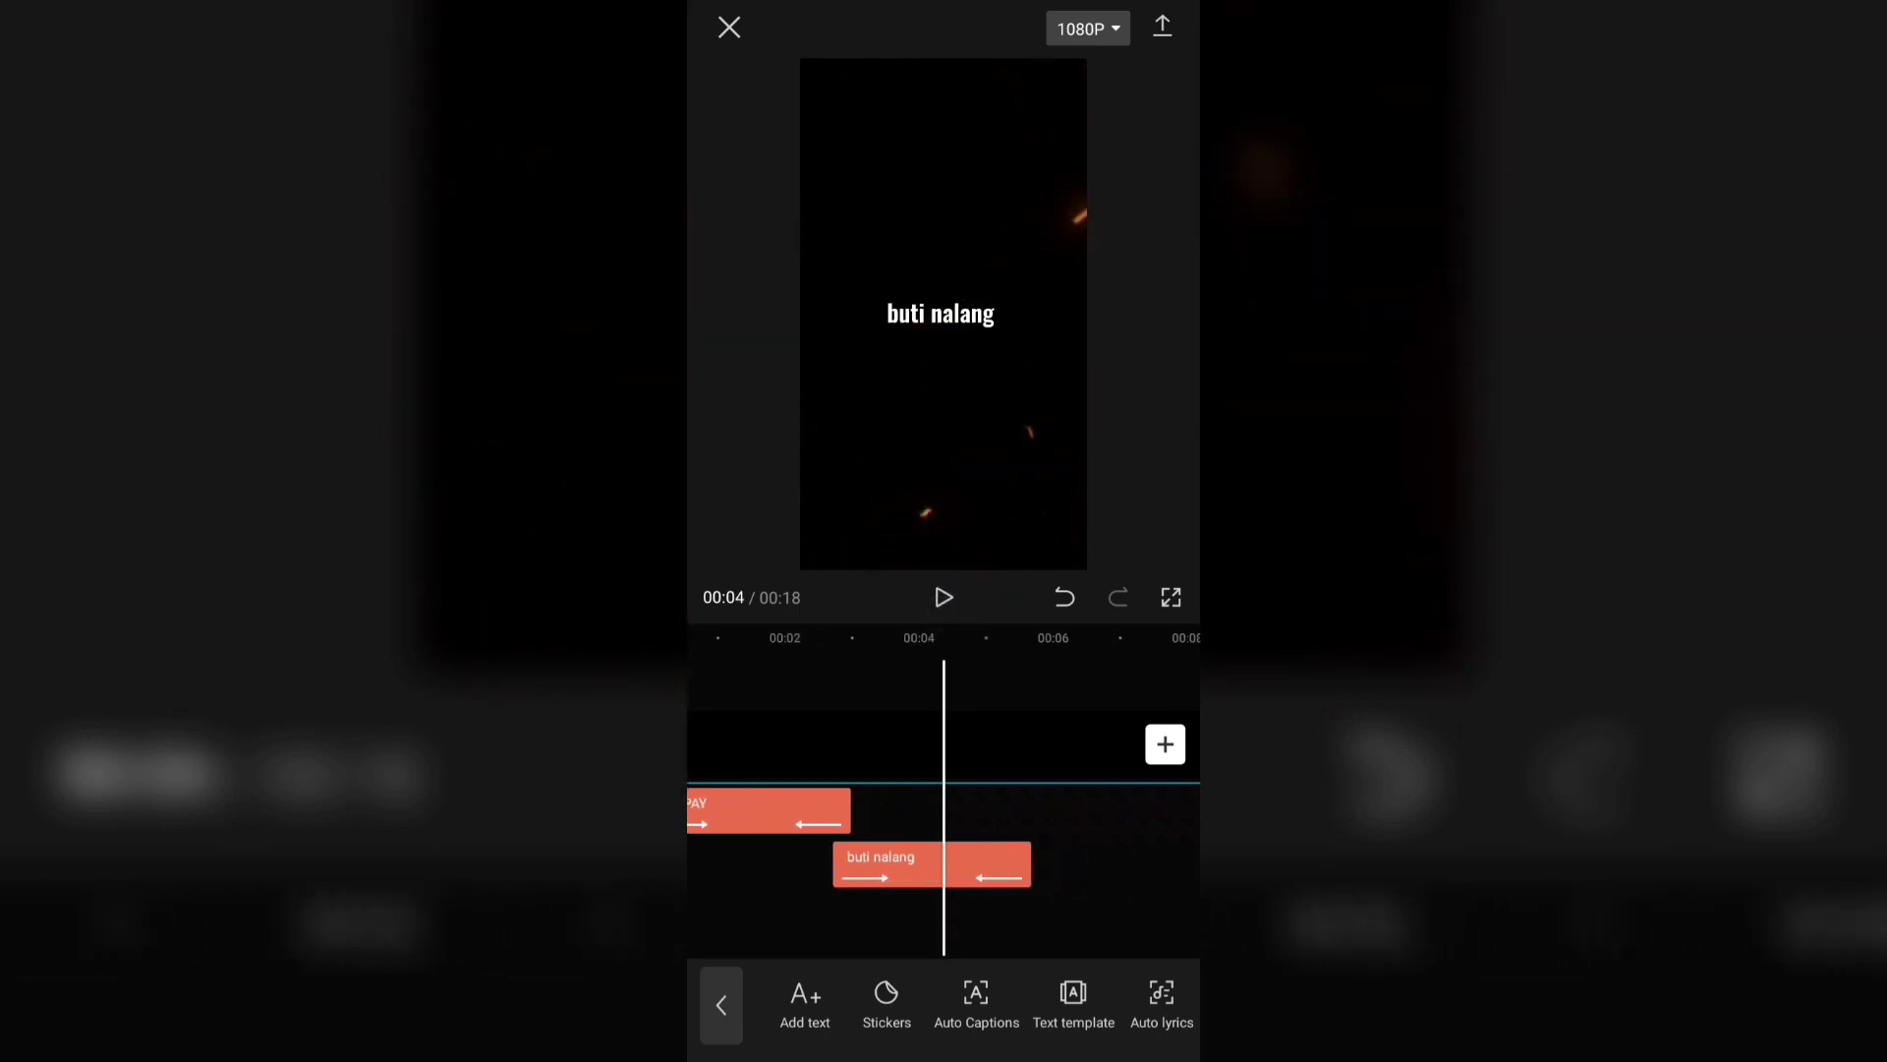
drag(1013, 884, 1184, 868)
click(944, 598)
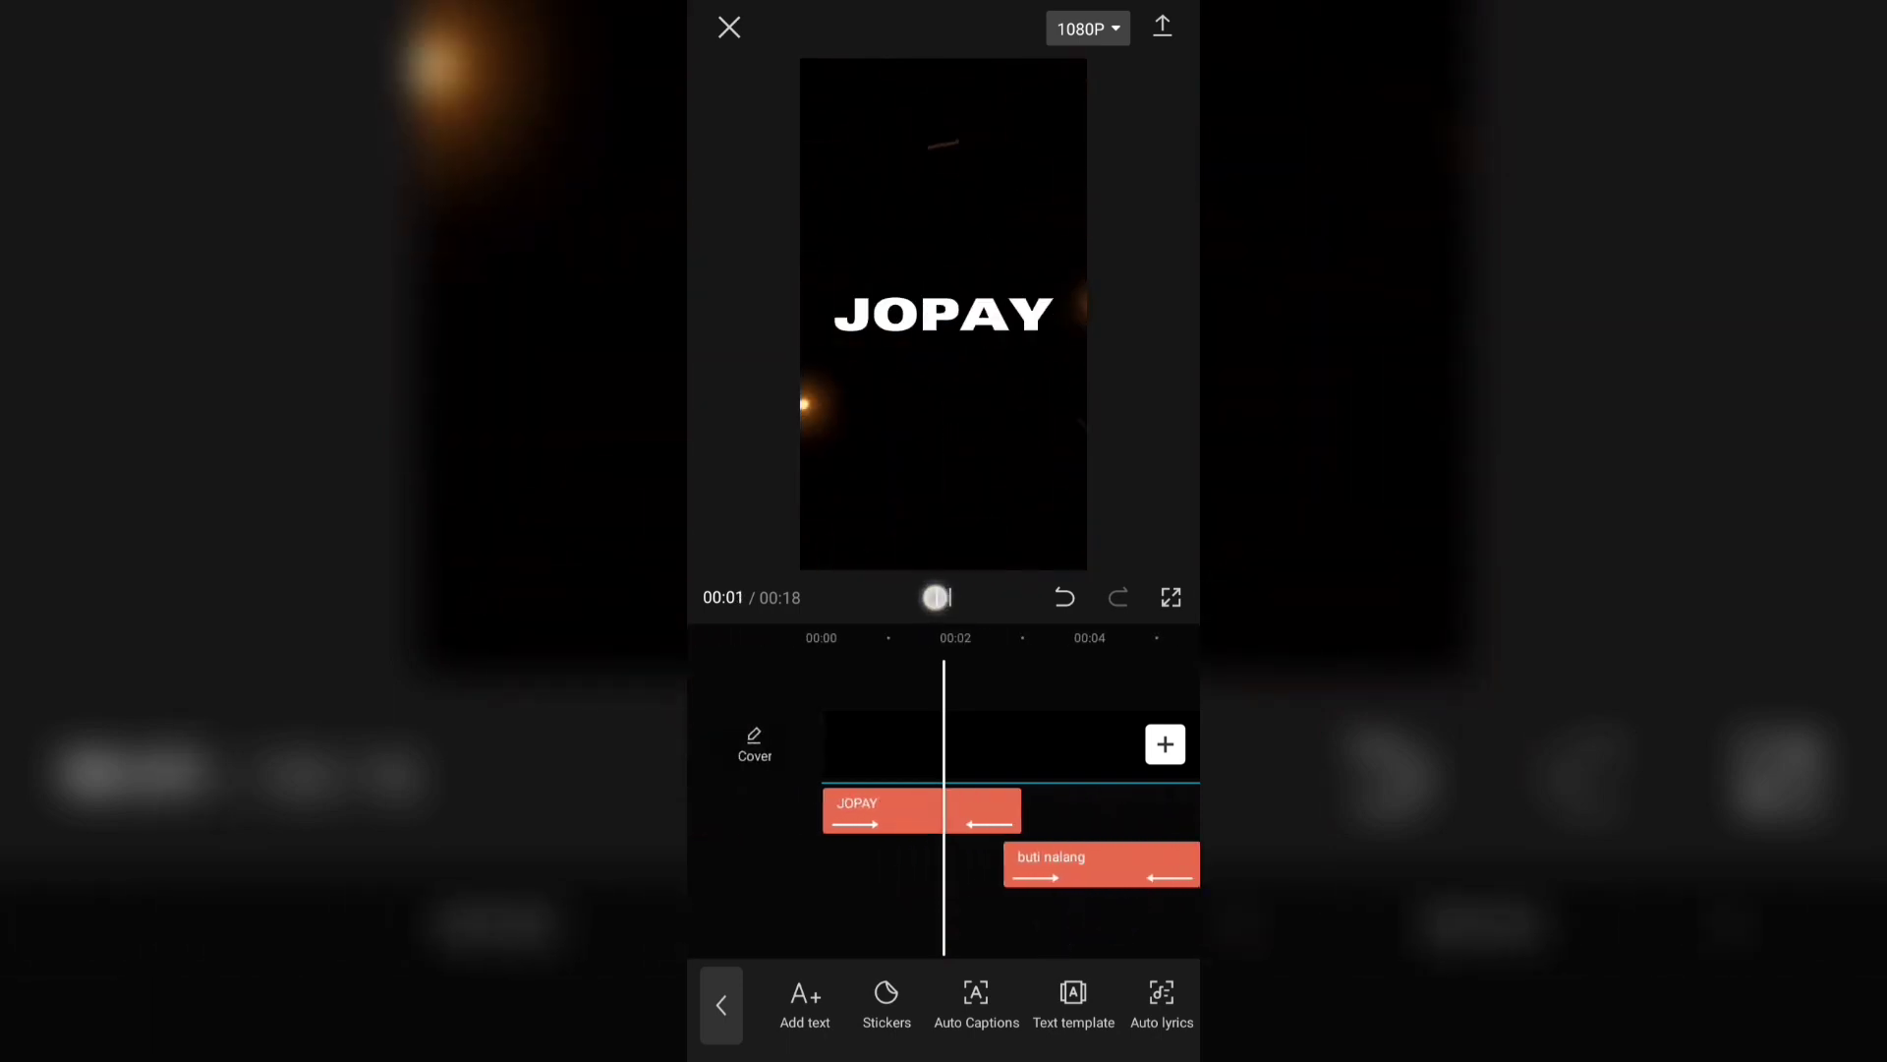
click(943, 598)
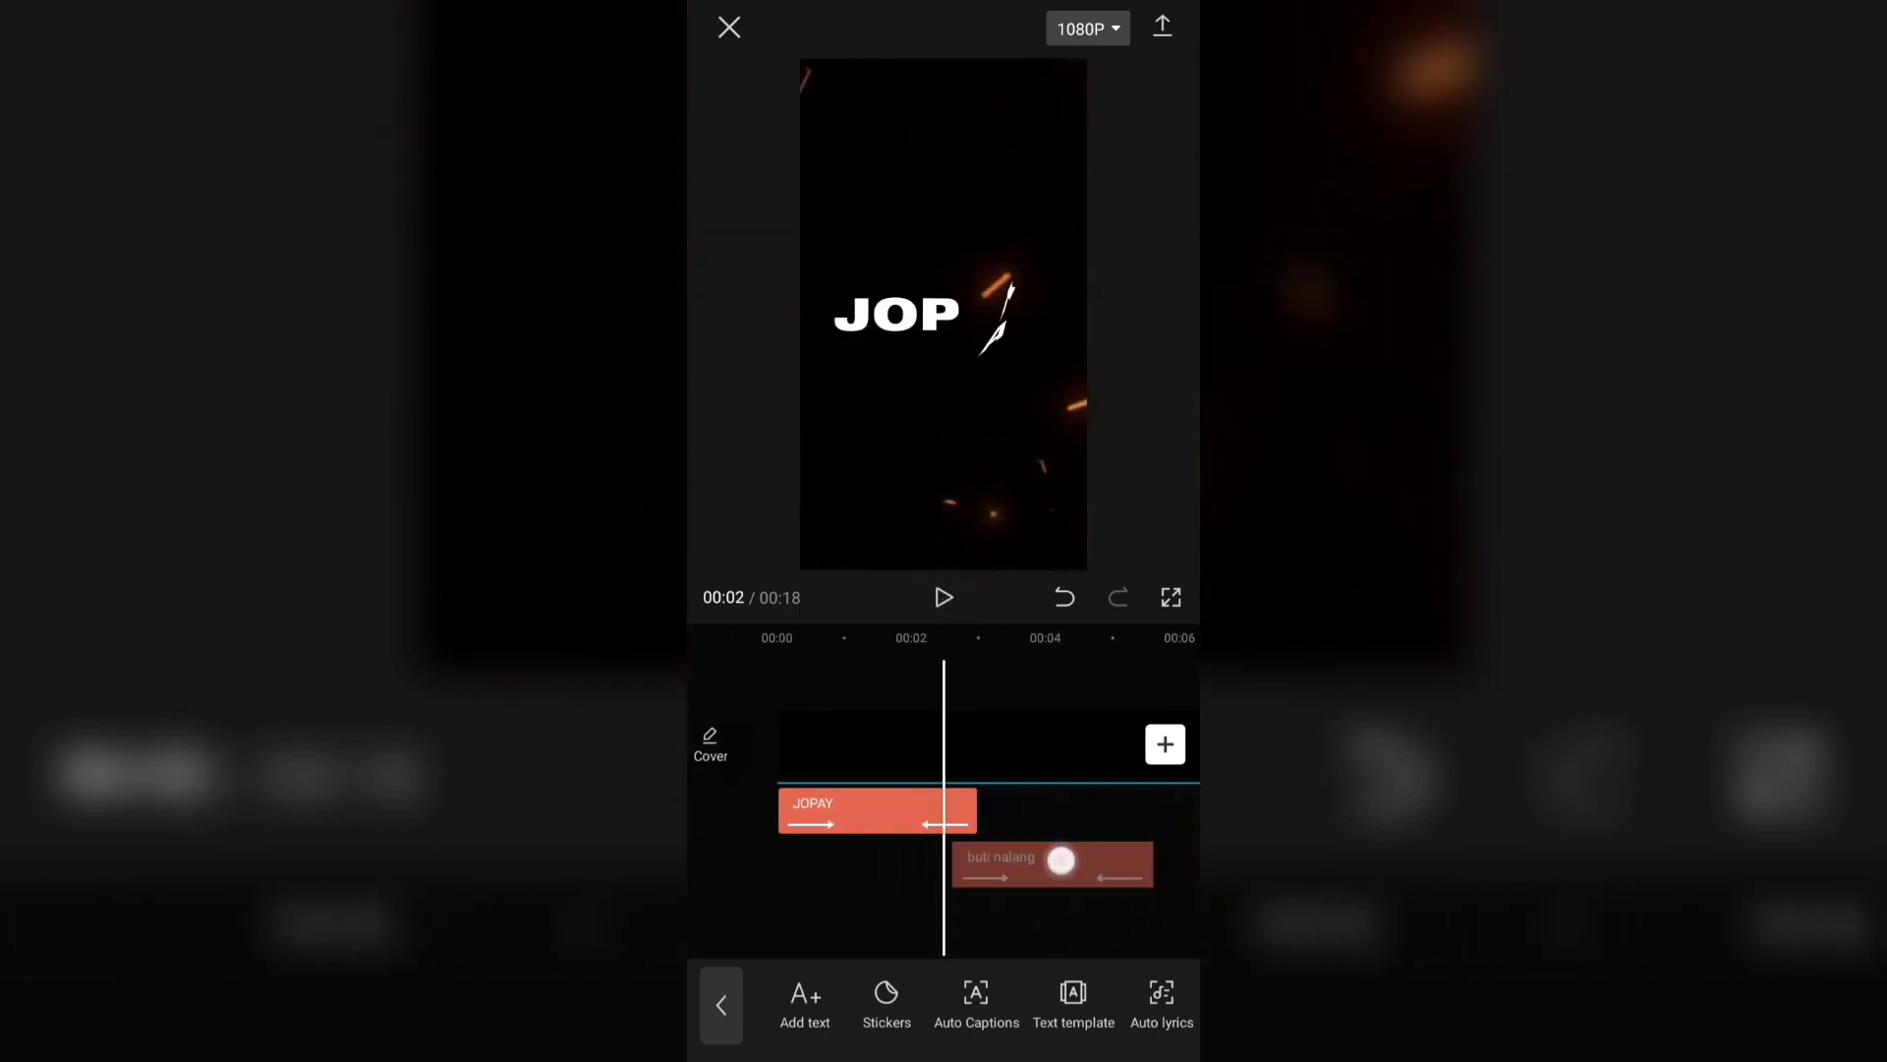
drag(1060, 860, 1124, 897)
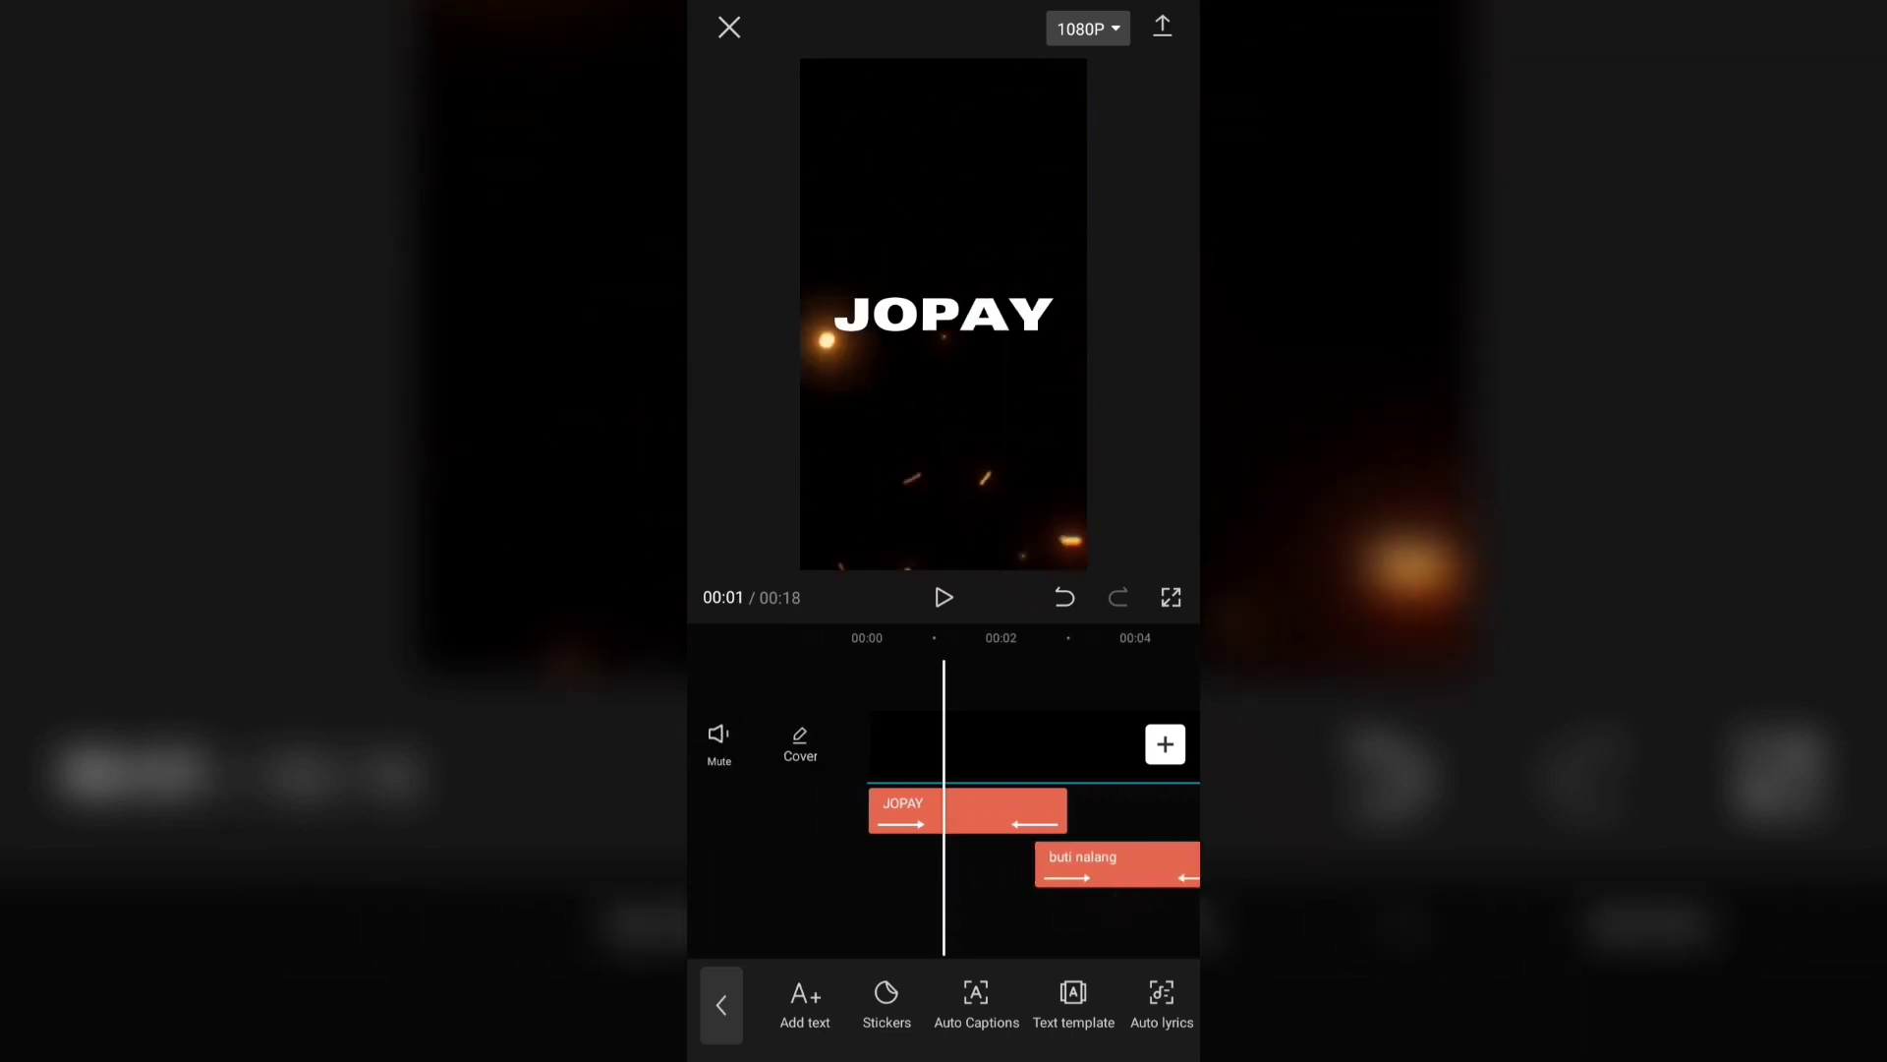
click(944, 597)
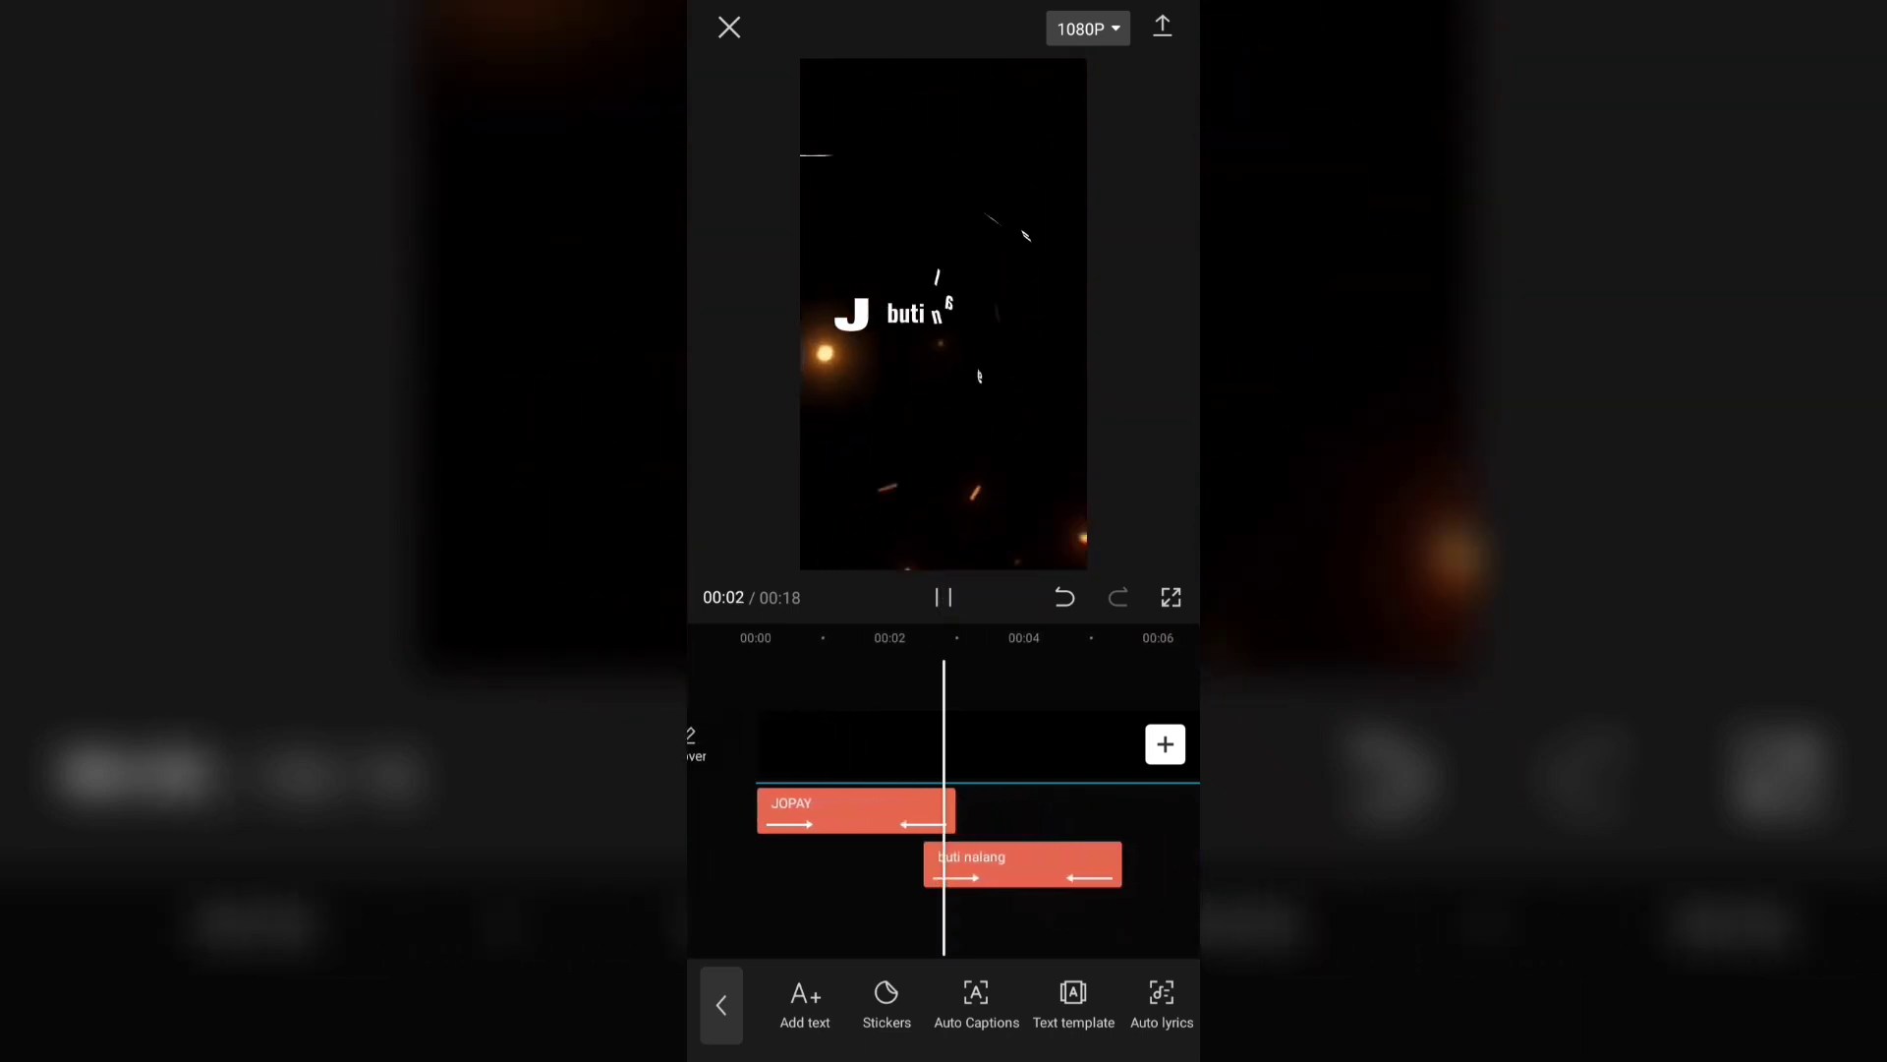
click(944, 596)
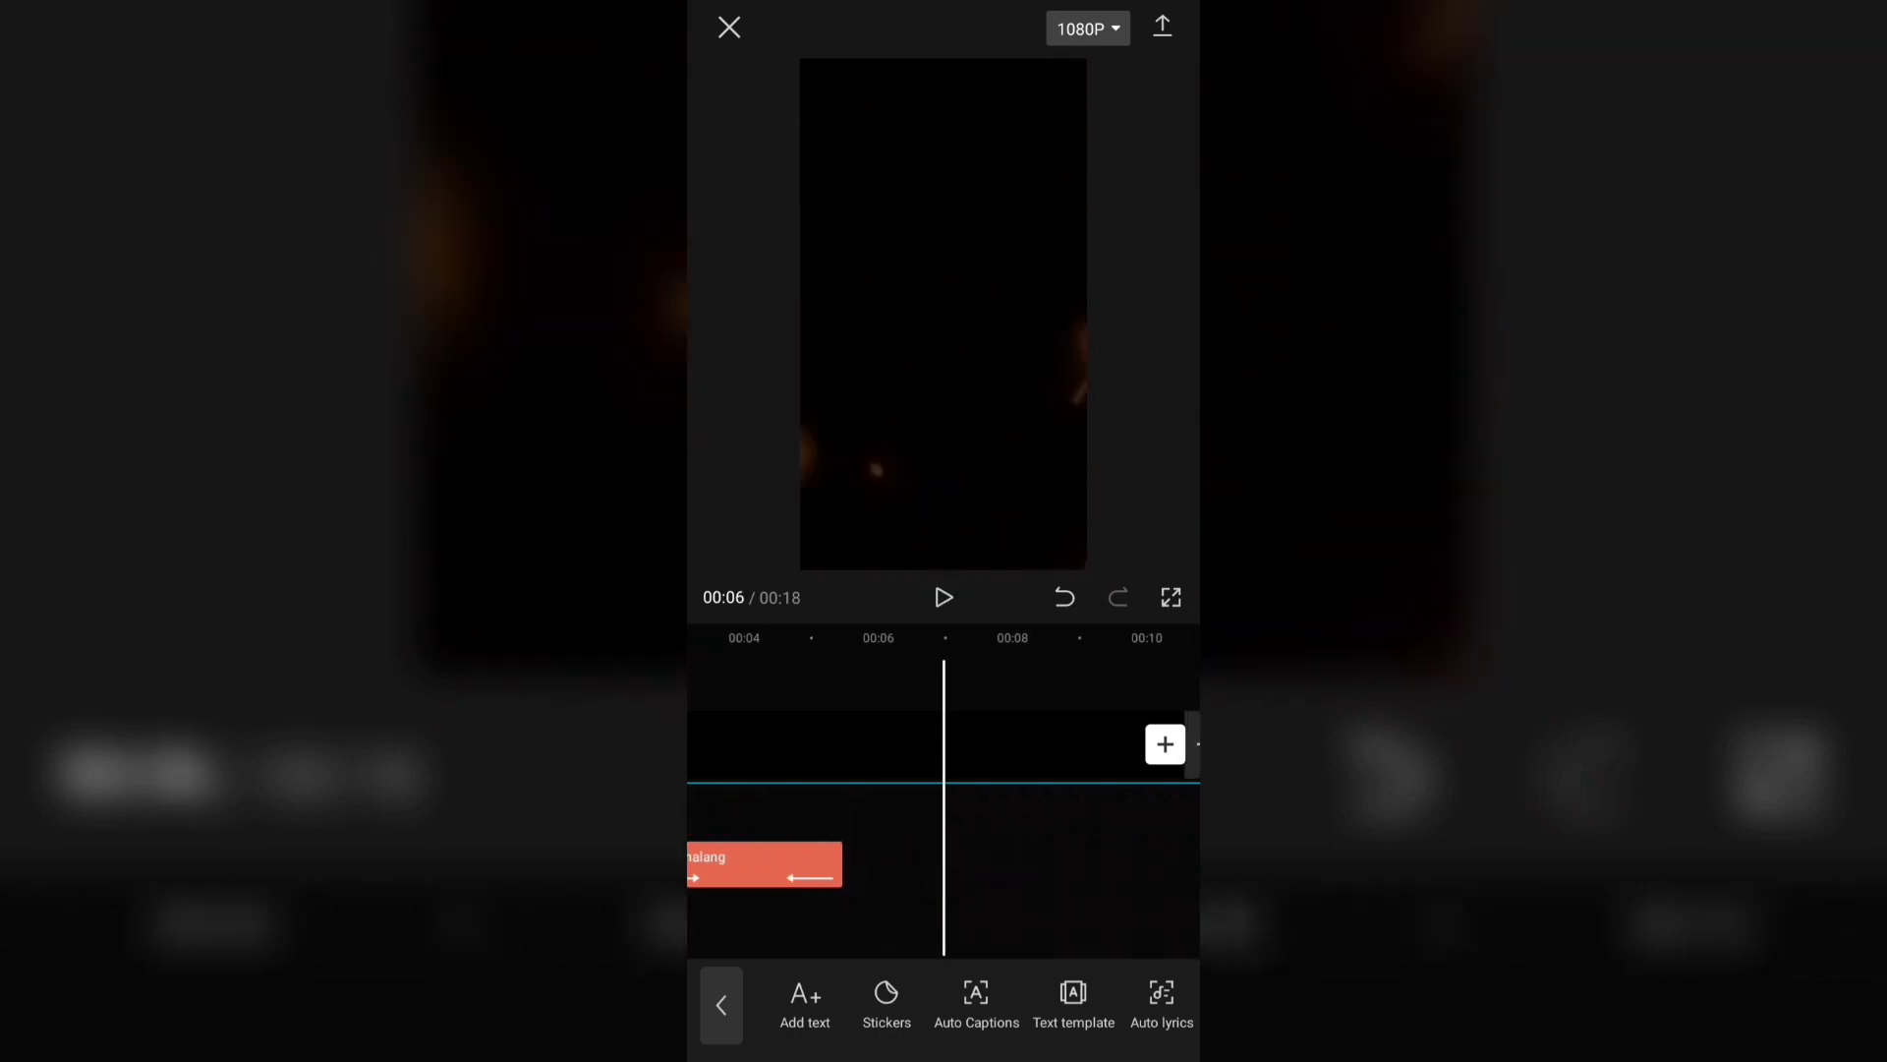
mouse_move(963, 865)
mouse_down()
mouse_move(946, 865)
mouse_move(1007, 885)
mouse_up()
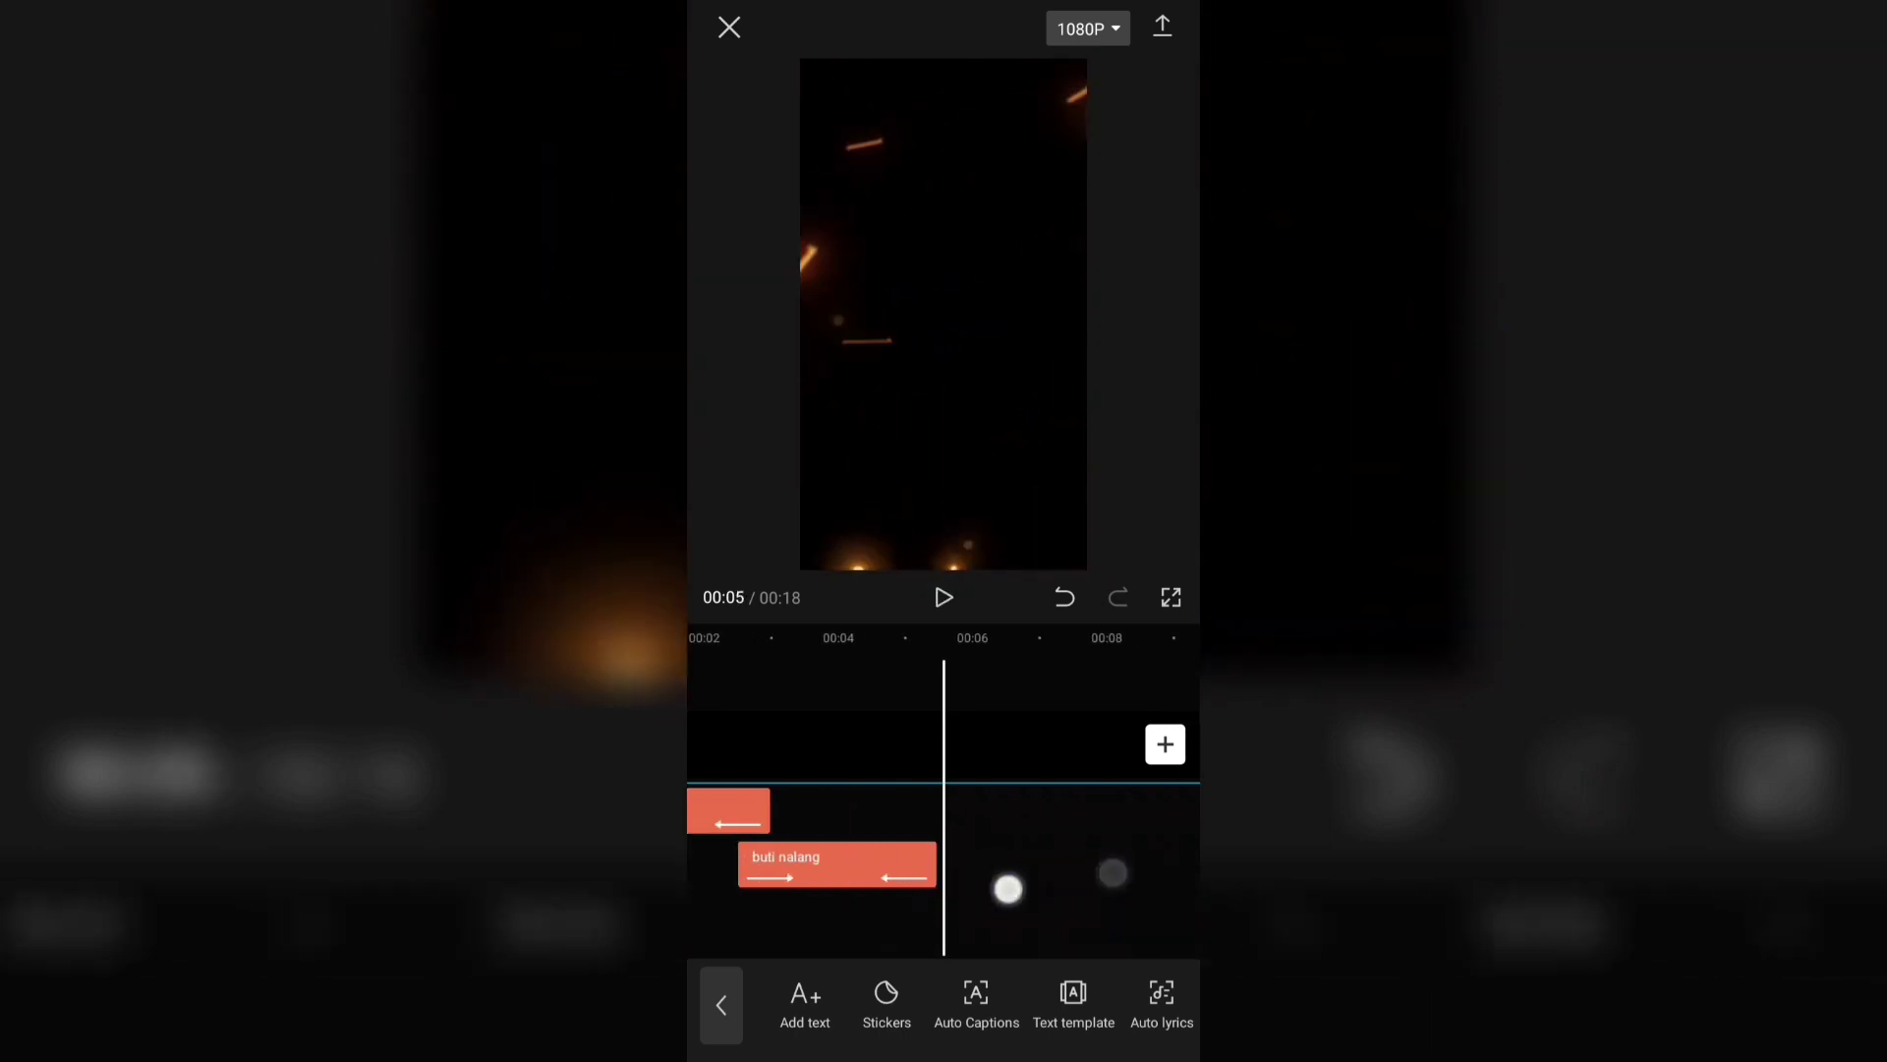
- Copy the buti nalang clip, shift the copy to about 00:04.7, and preview it
click(944, 859)
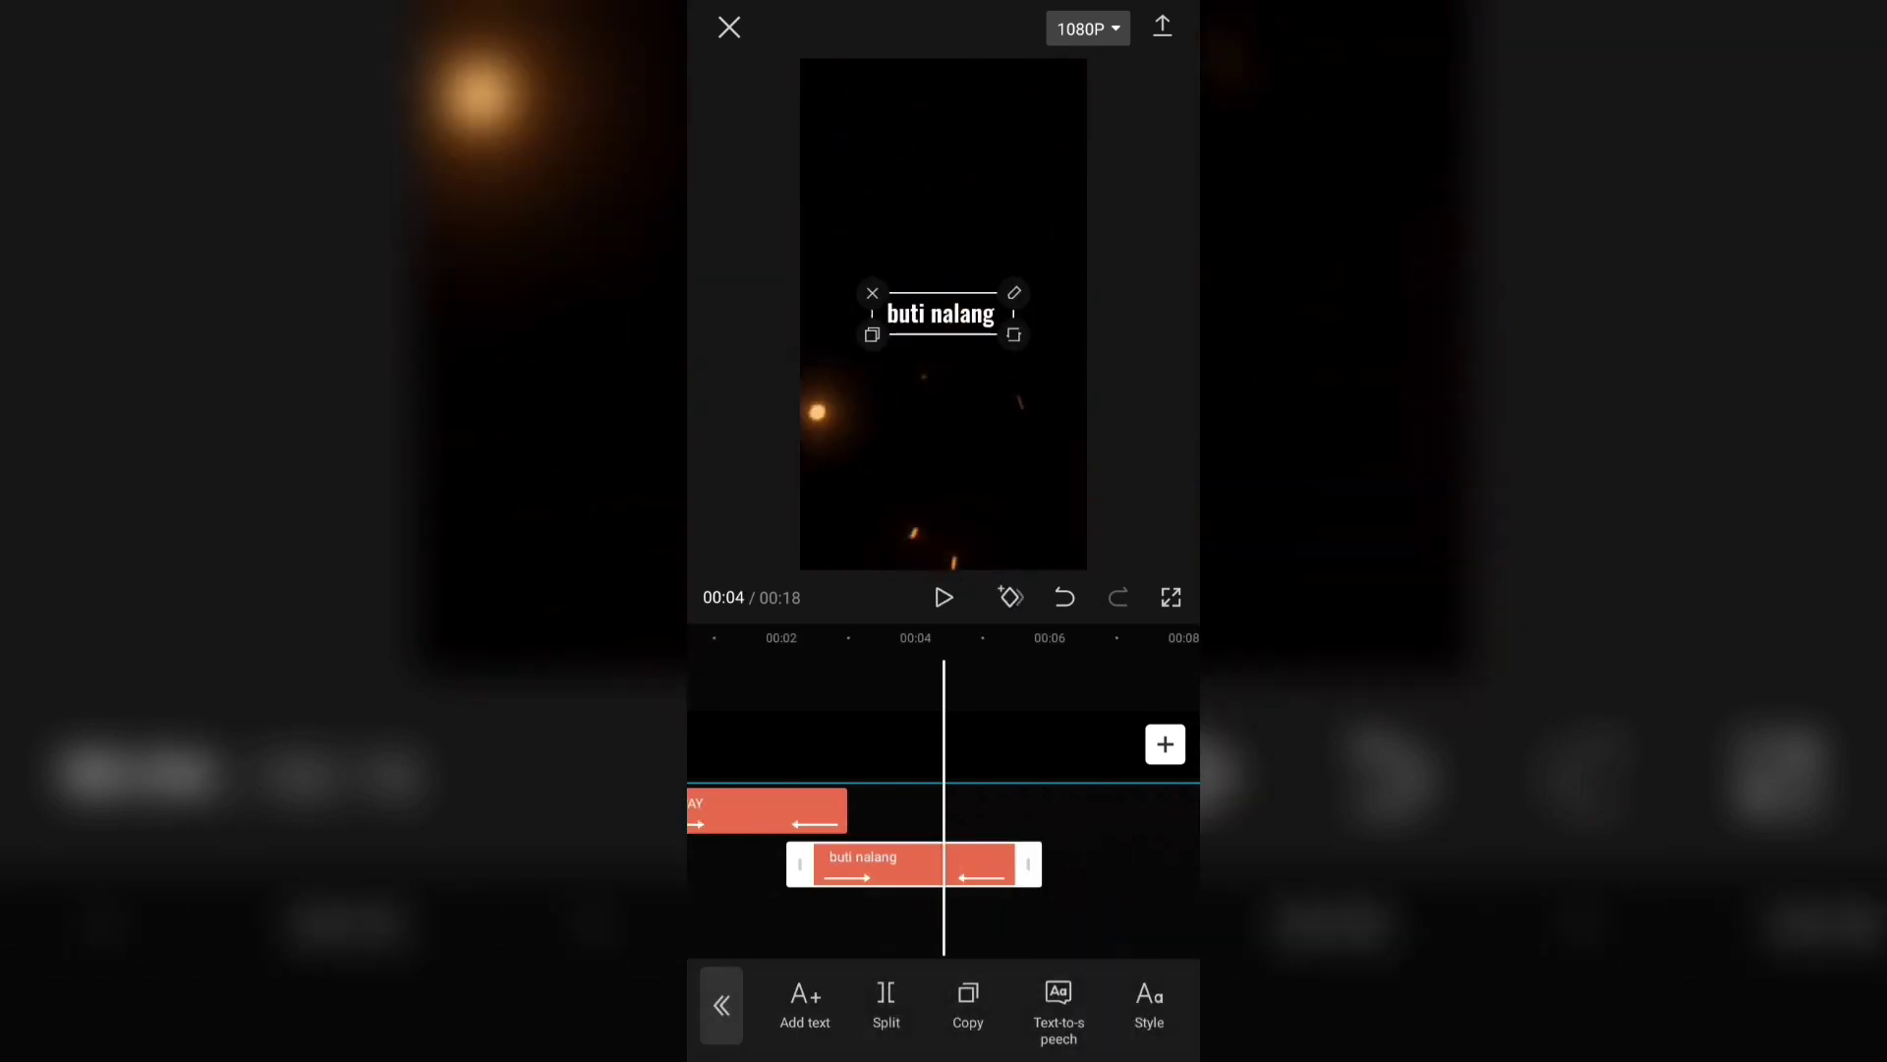
click(968, 1001)
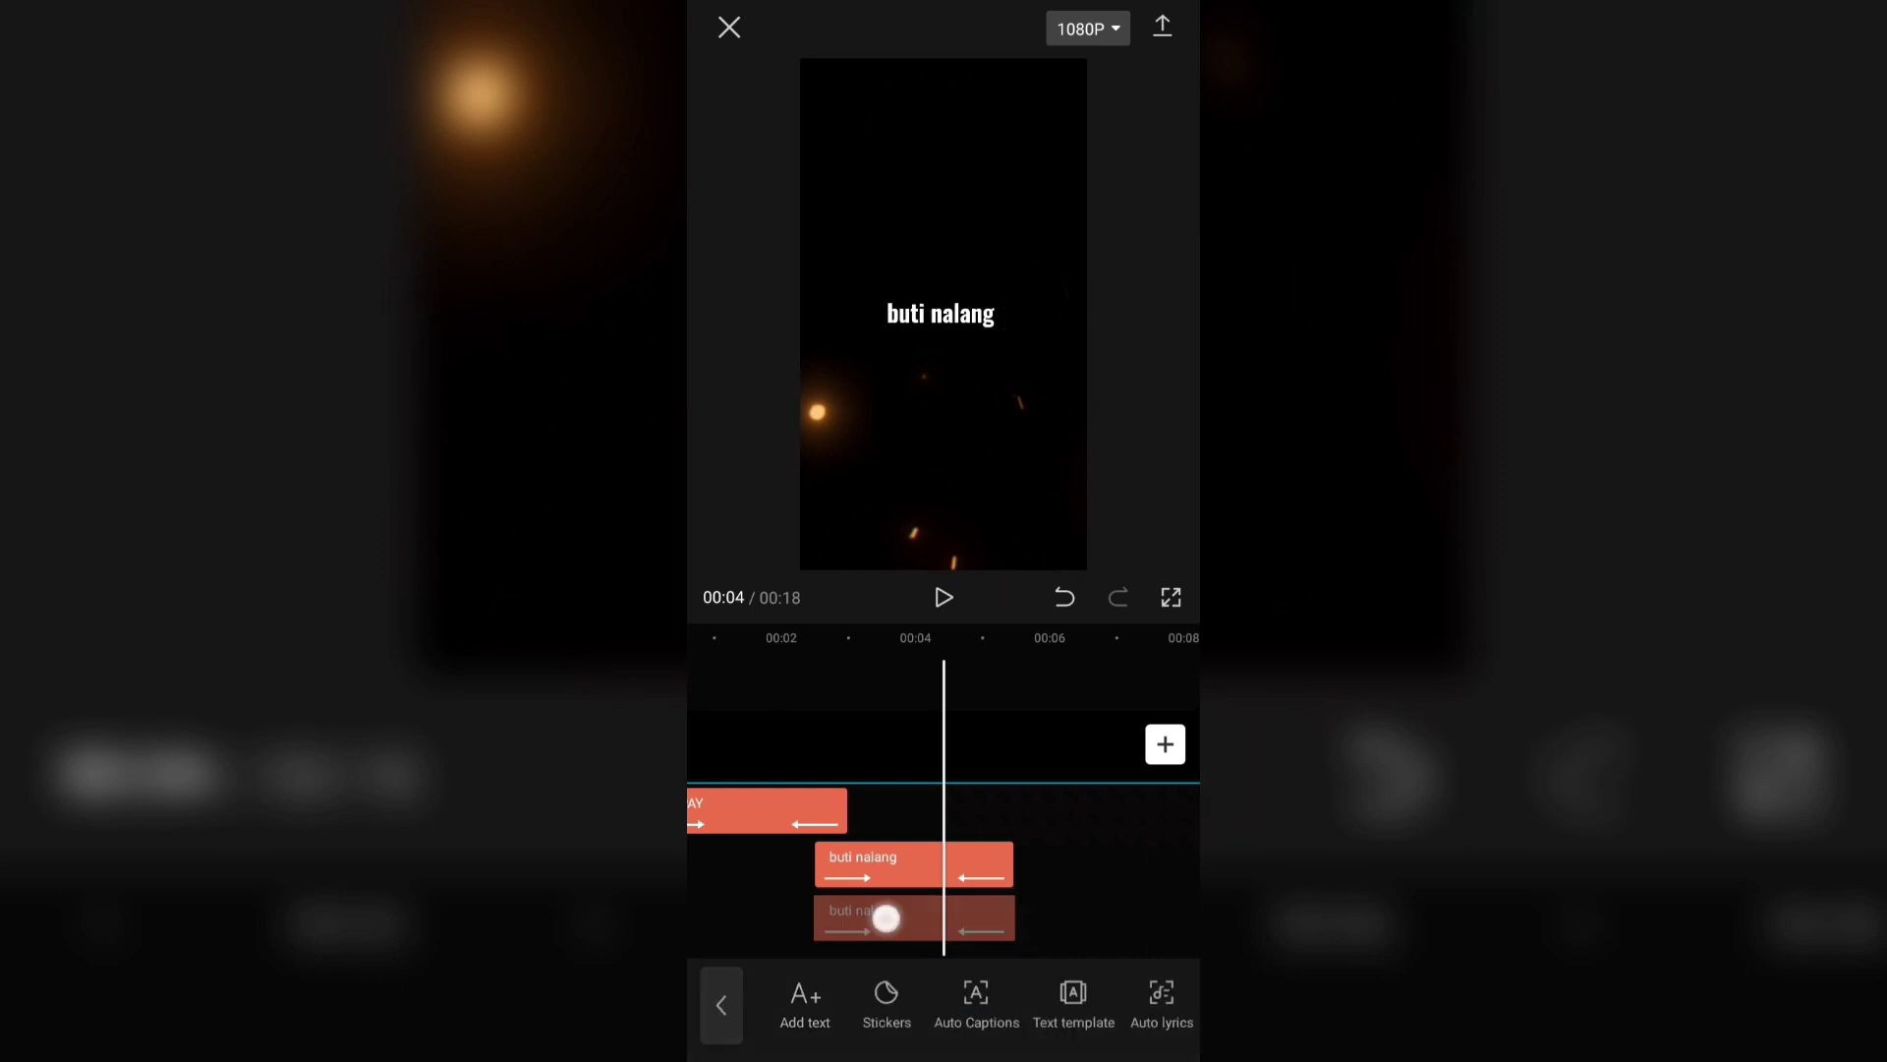
drag(885, 918, 1043, 920)
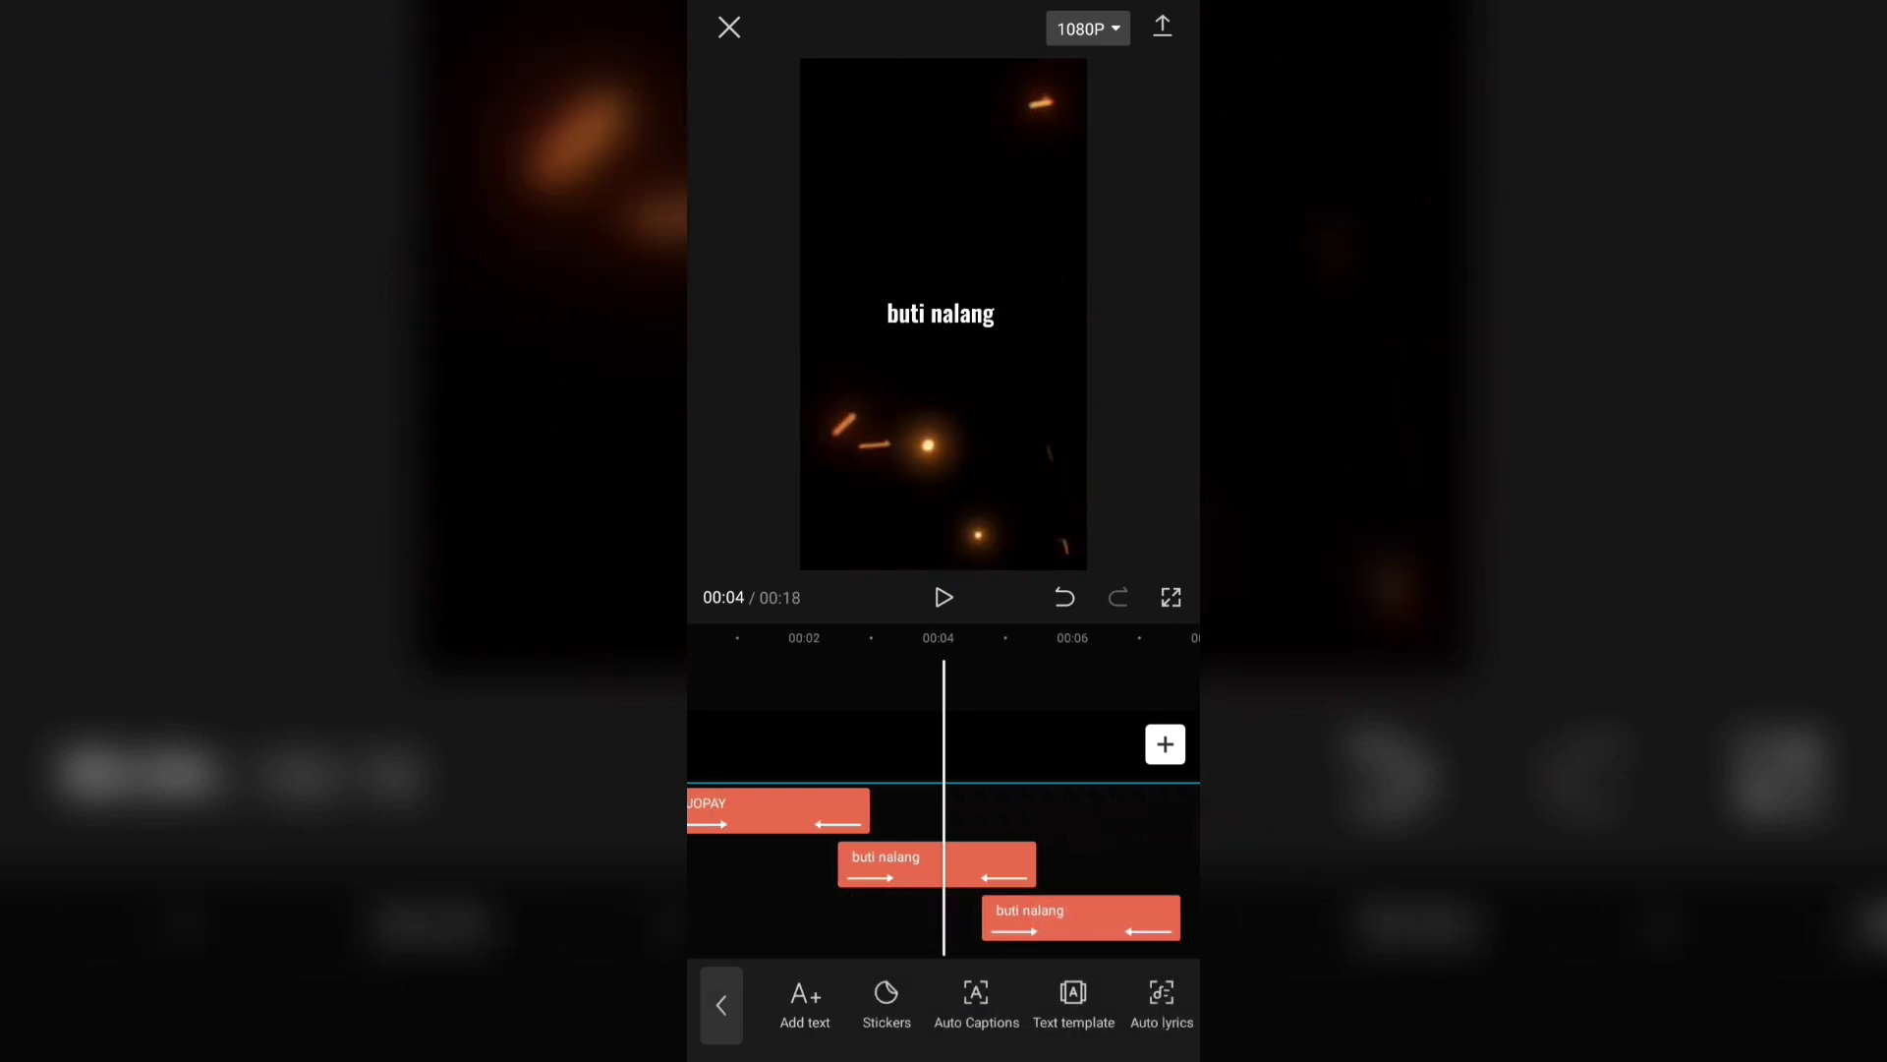
click(944, 597)
click(943, 597)
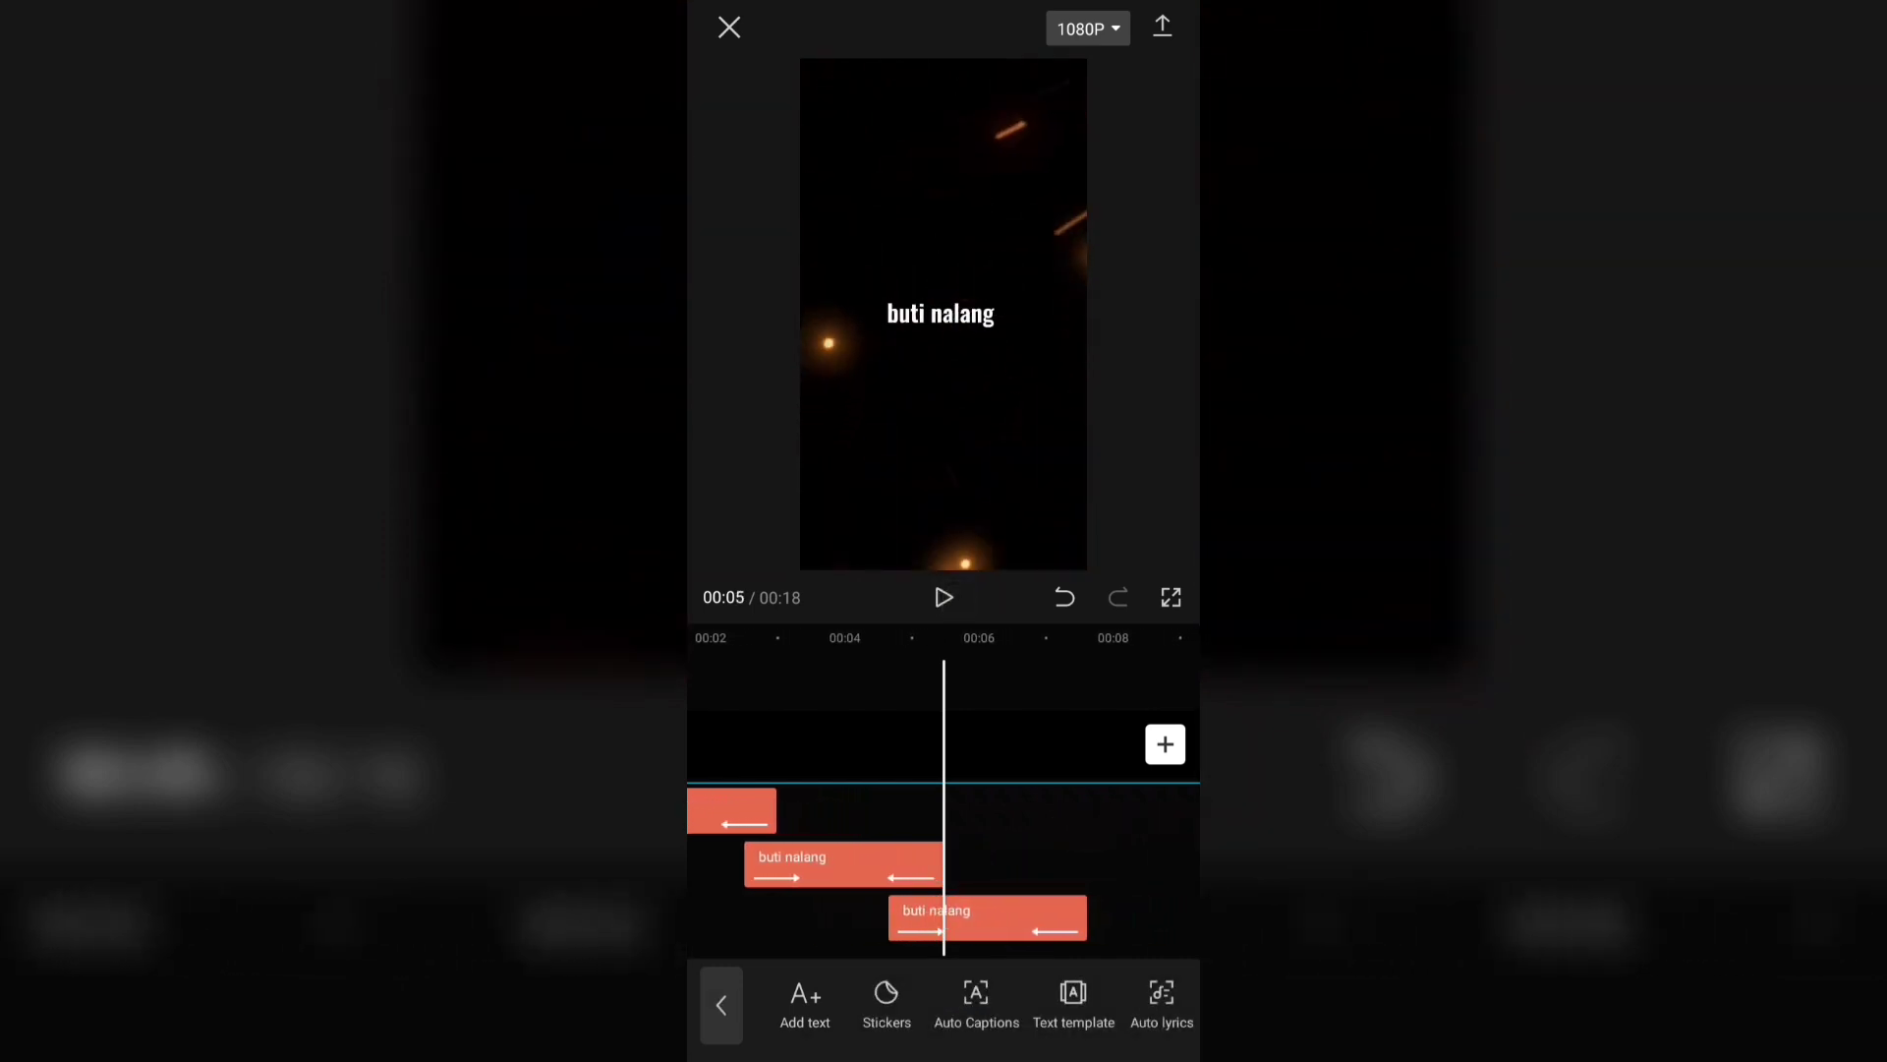
click(943, 597)
click(946, 596)
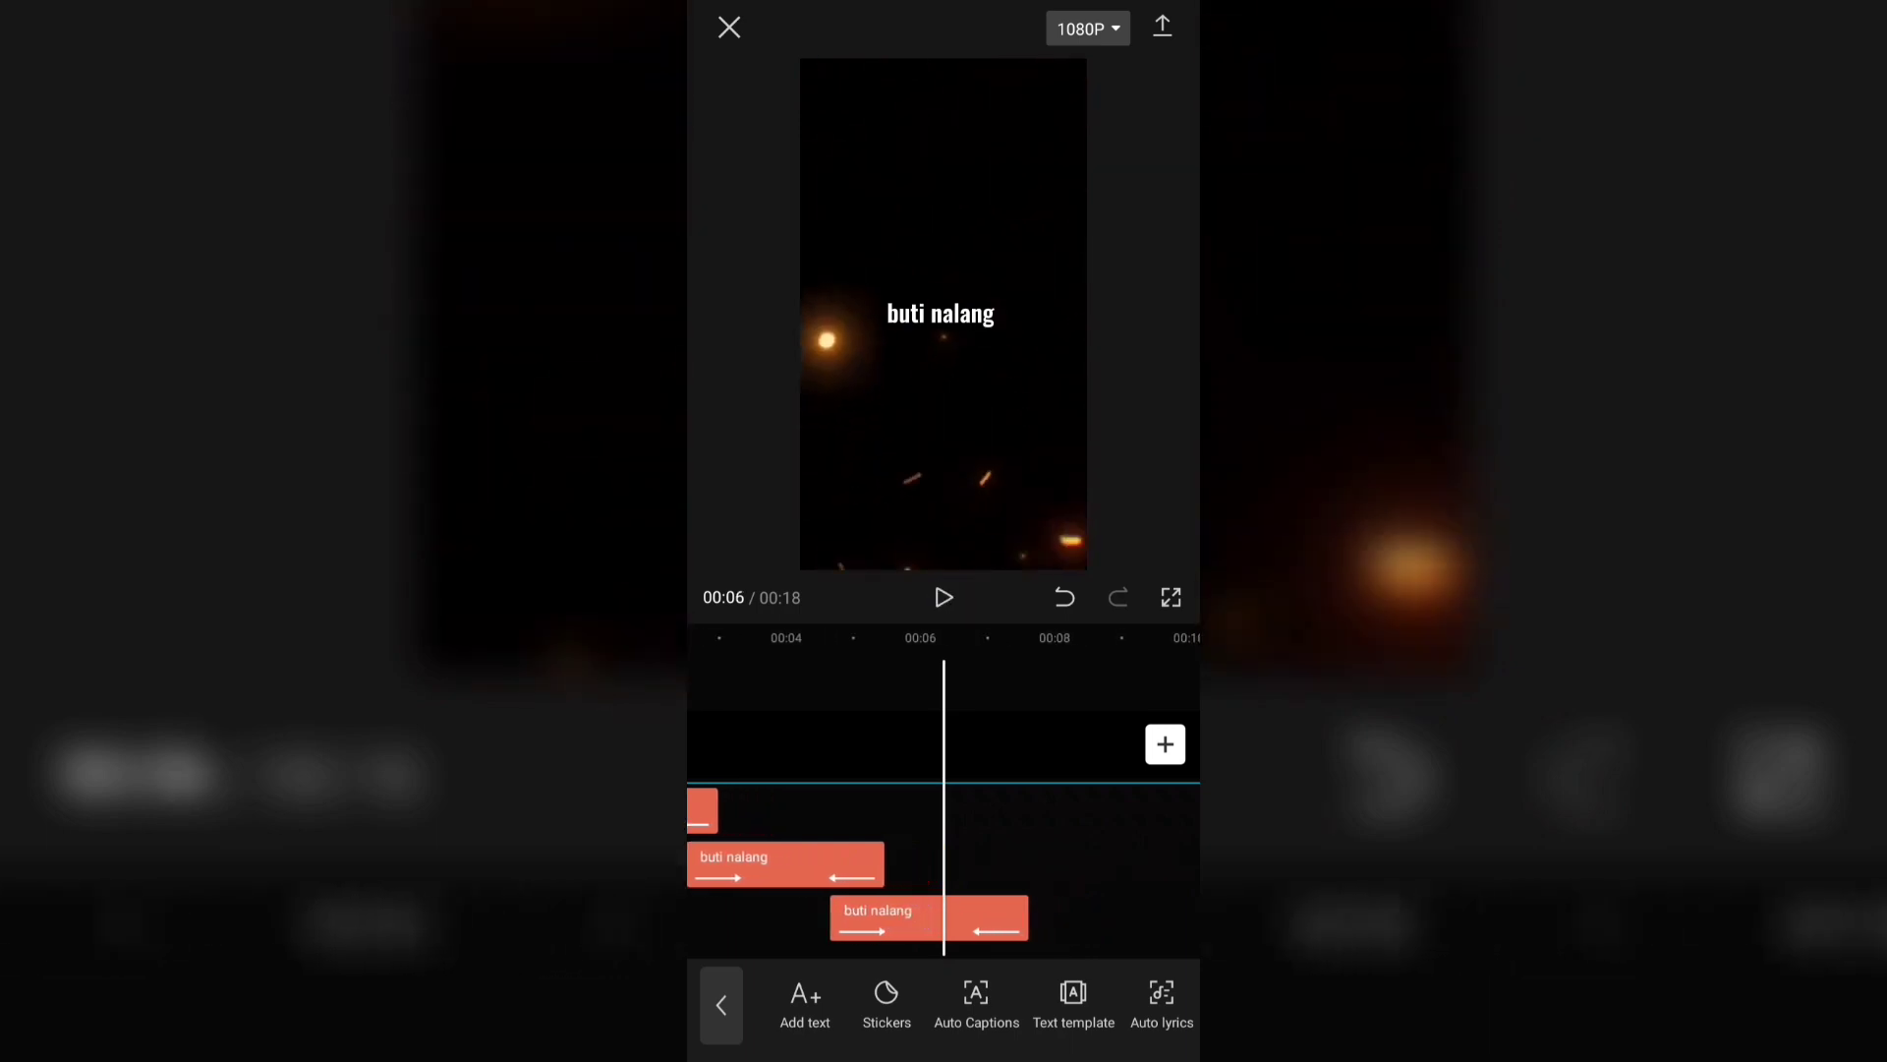
- Extend the first buti nalang clip to 00:06 and shift its copy later
drag(865, 854, 941, 860)
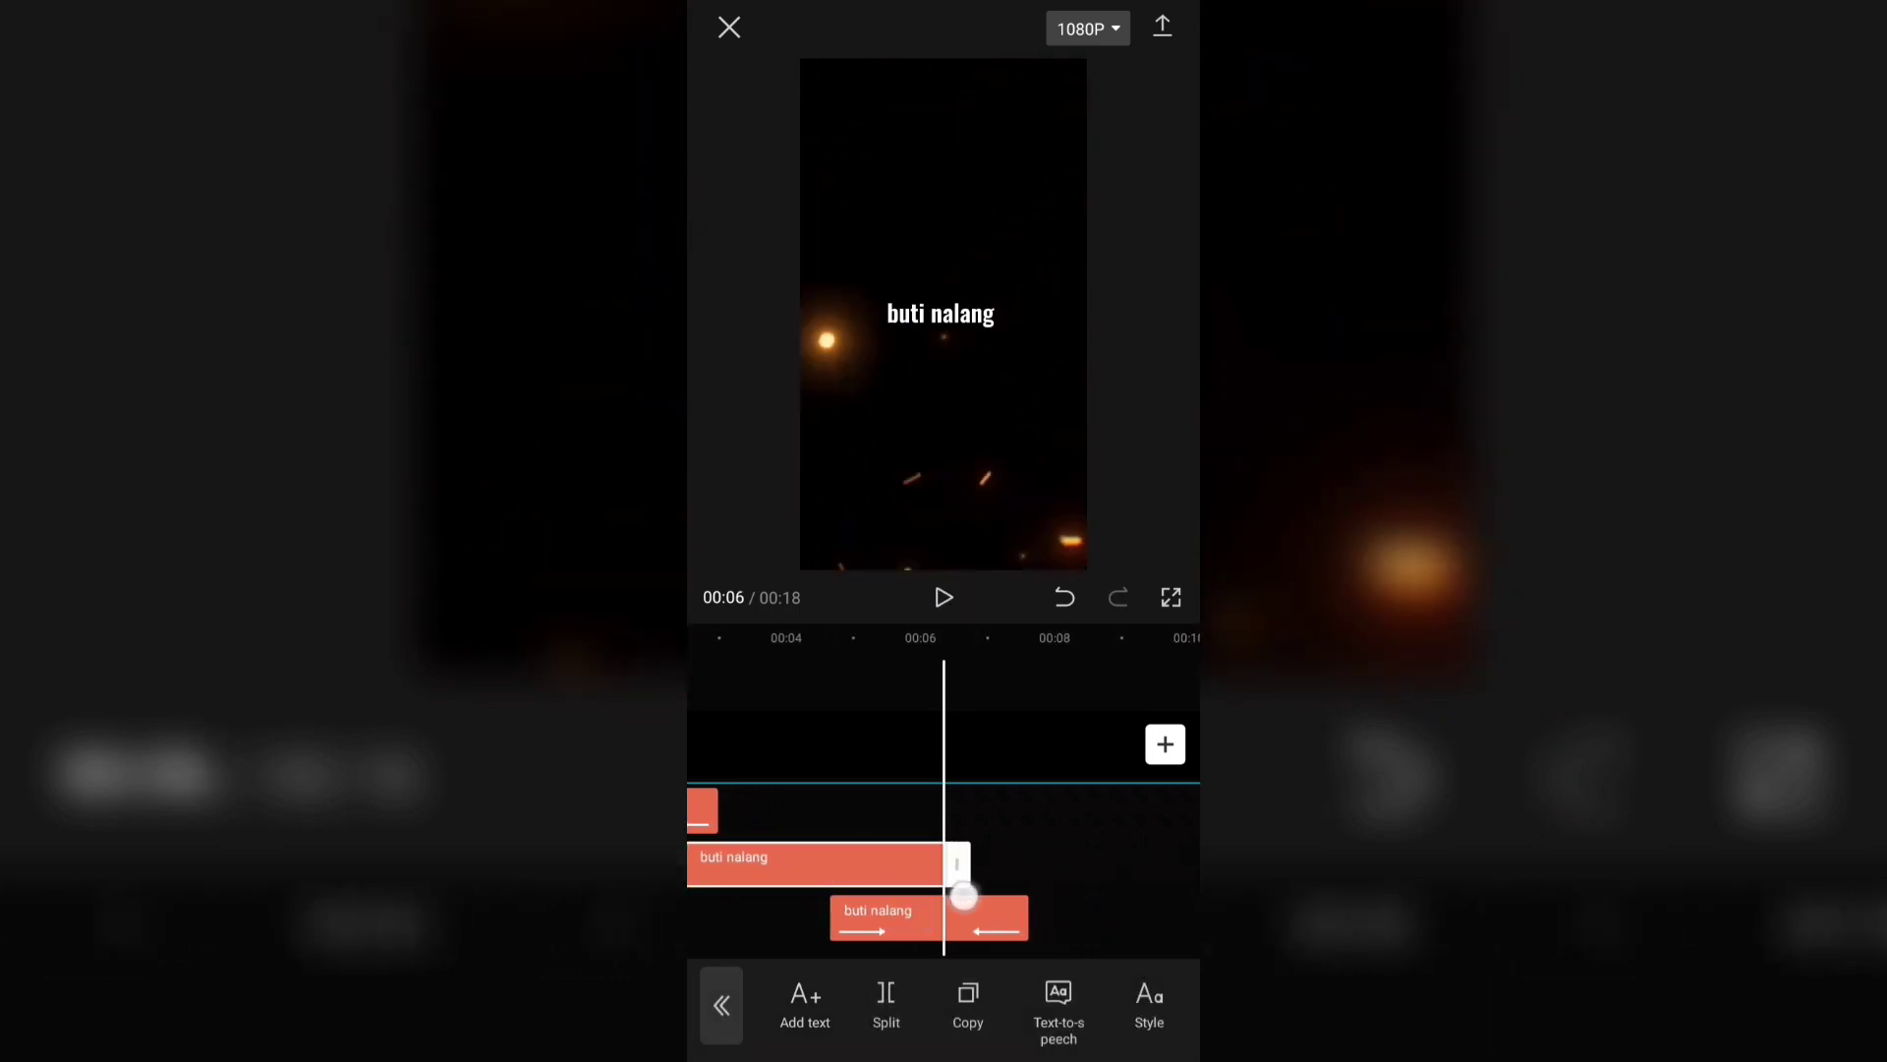
click(1045, 851)
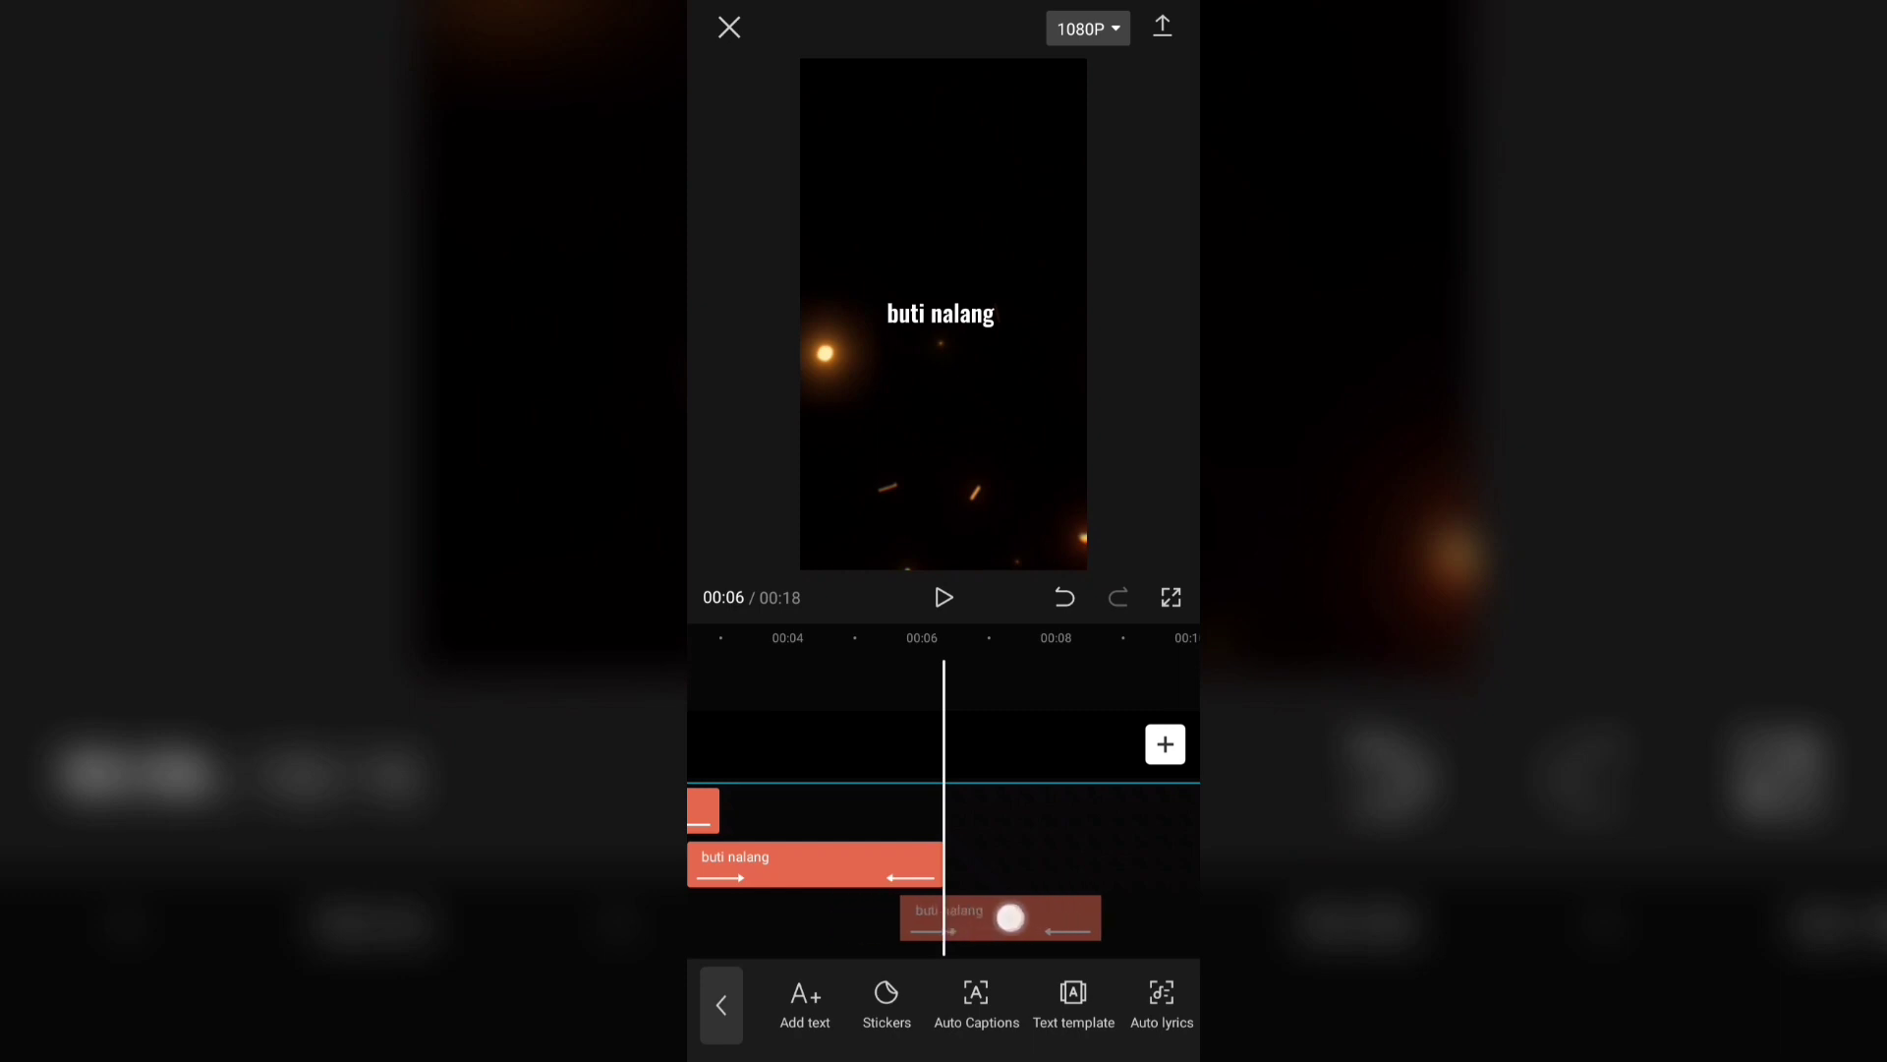
drag(1025, 919, 1032, 919)
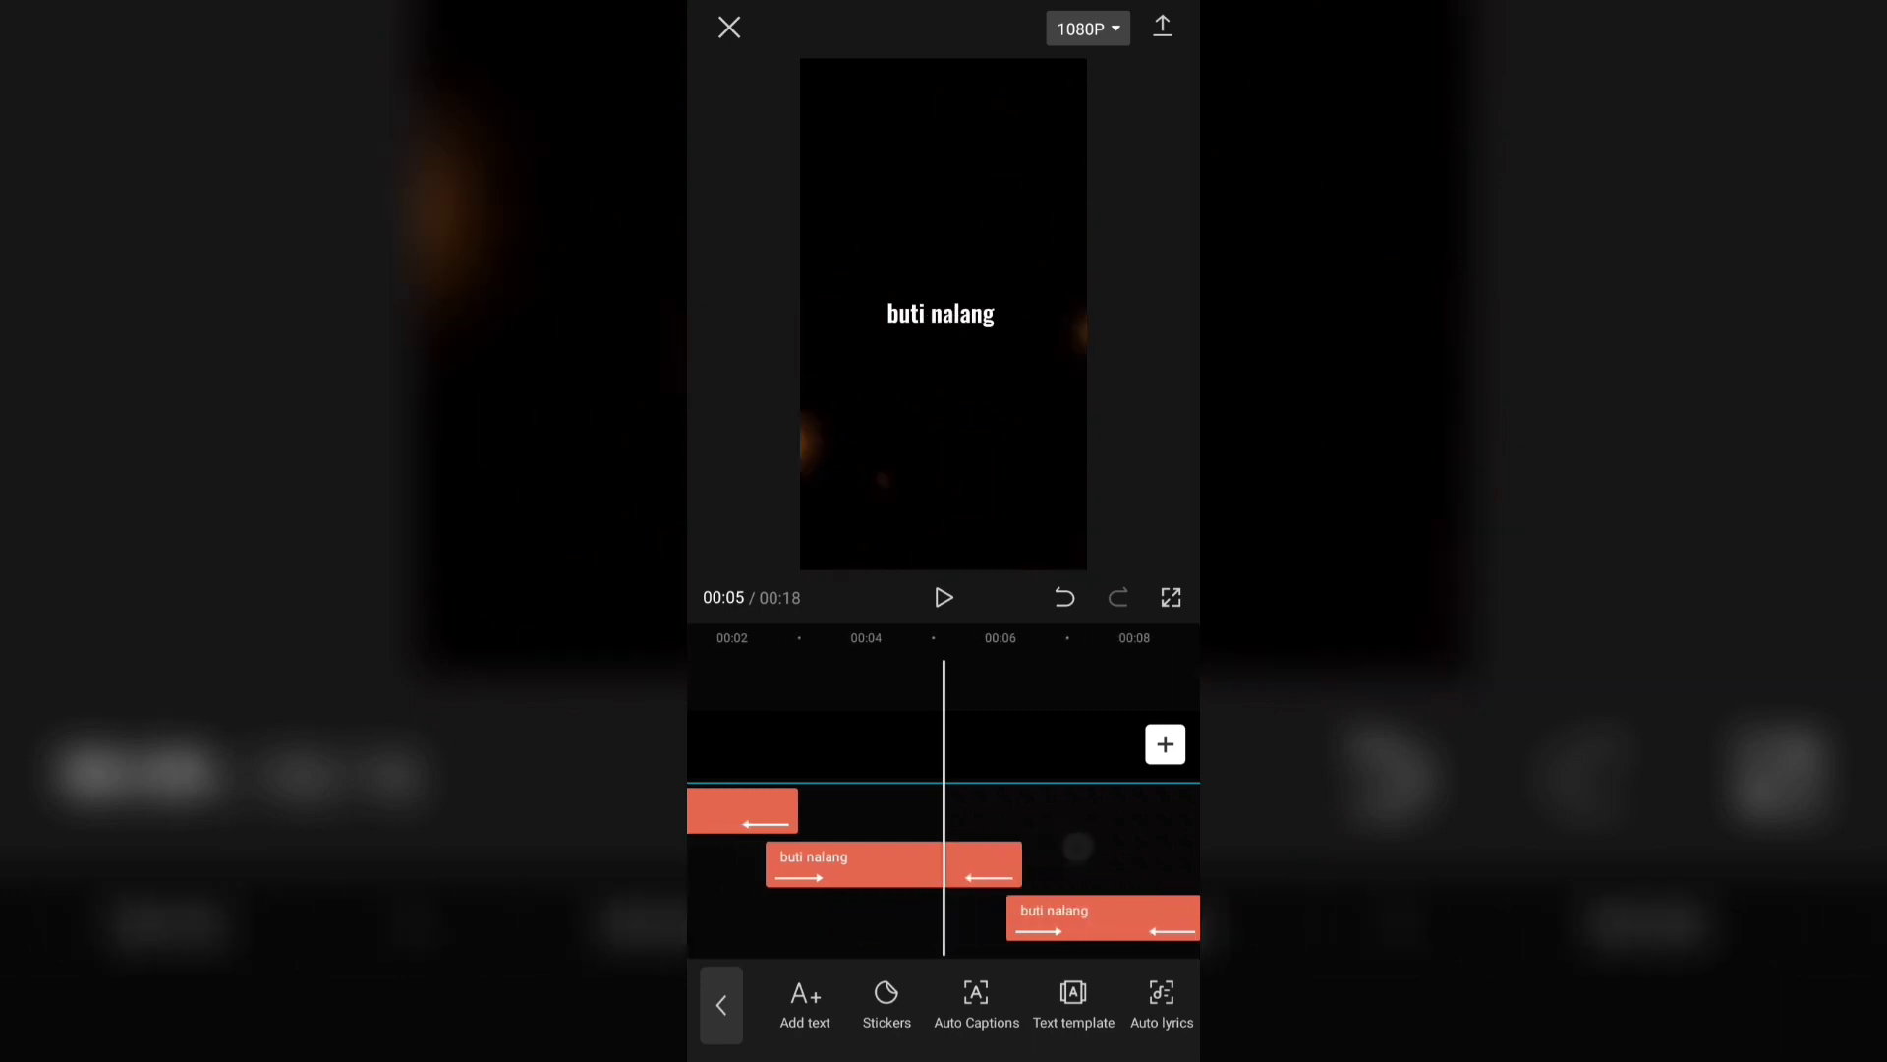
click(943, 596)
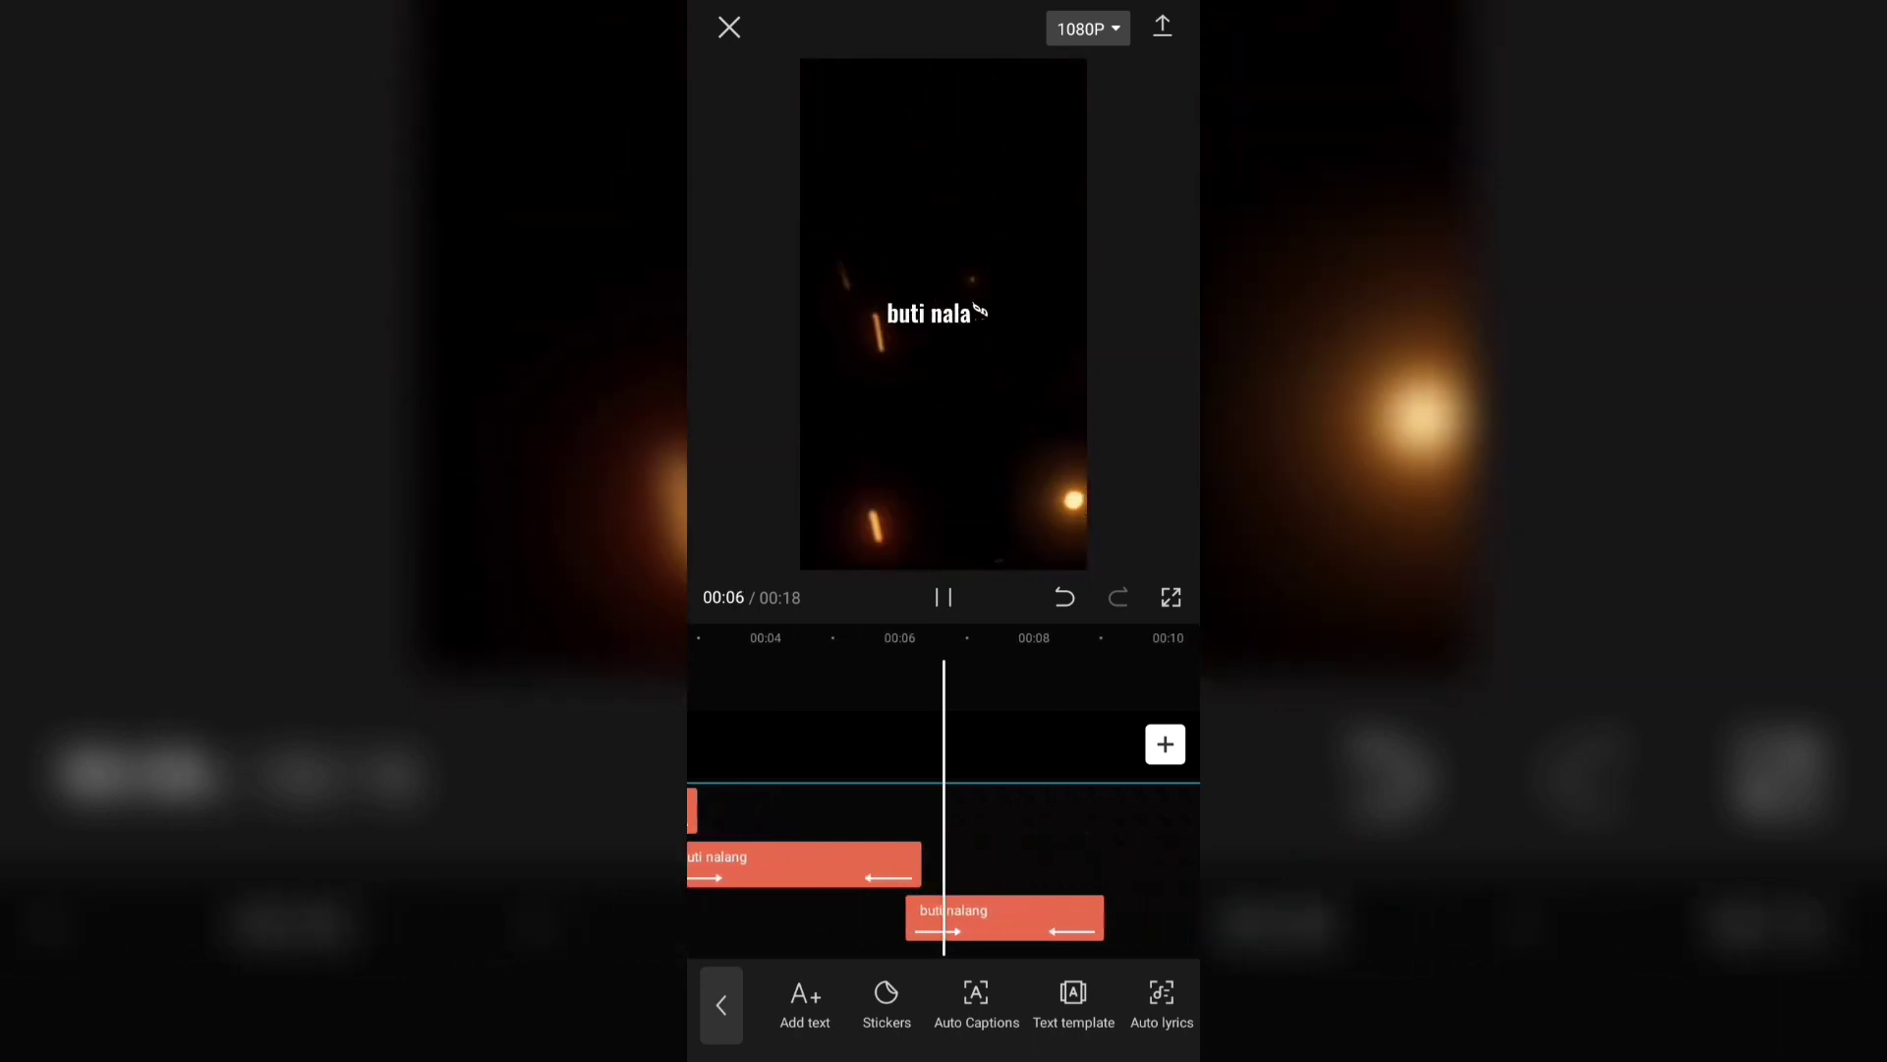
- Replay from 00:05 to check the overlap, then select the second buti nalang clip
drag(1087, 846, 1144, 846)
click(939, 594)
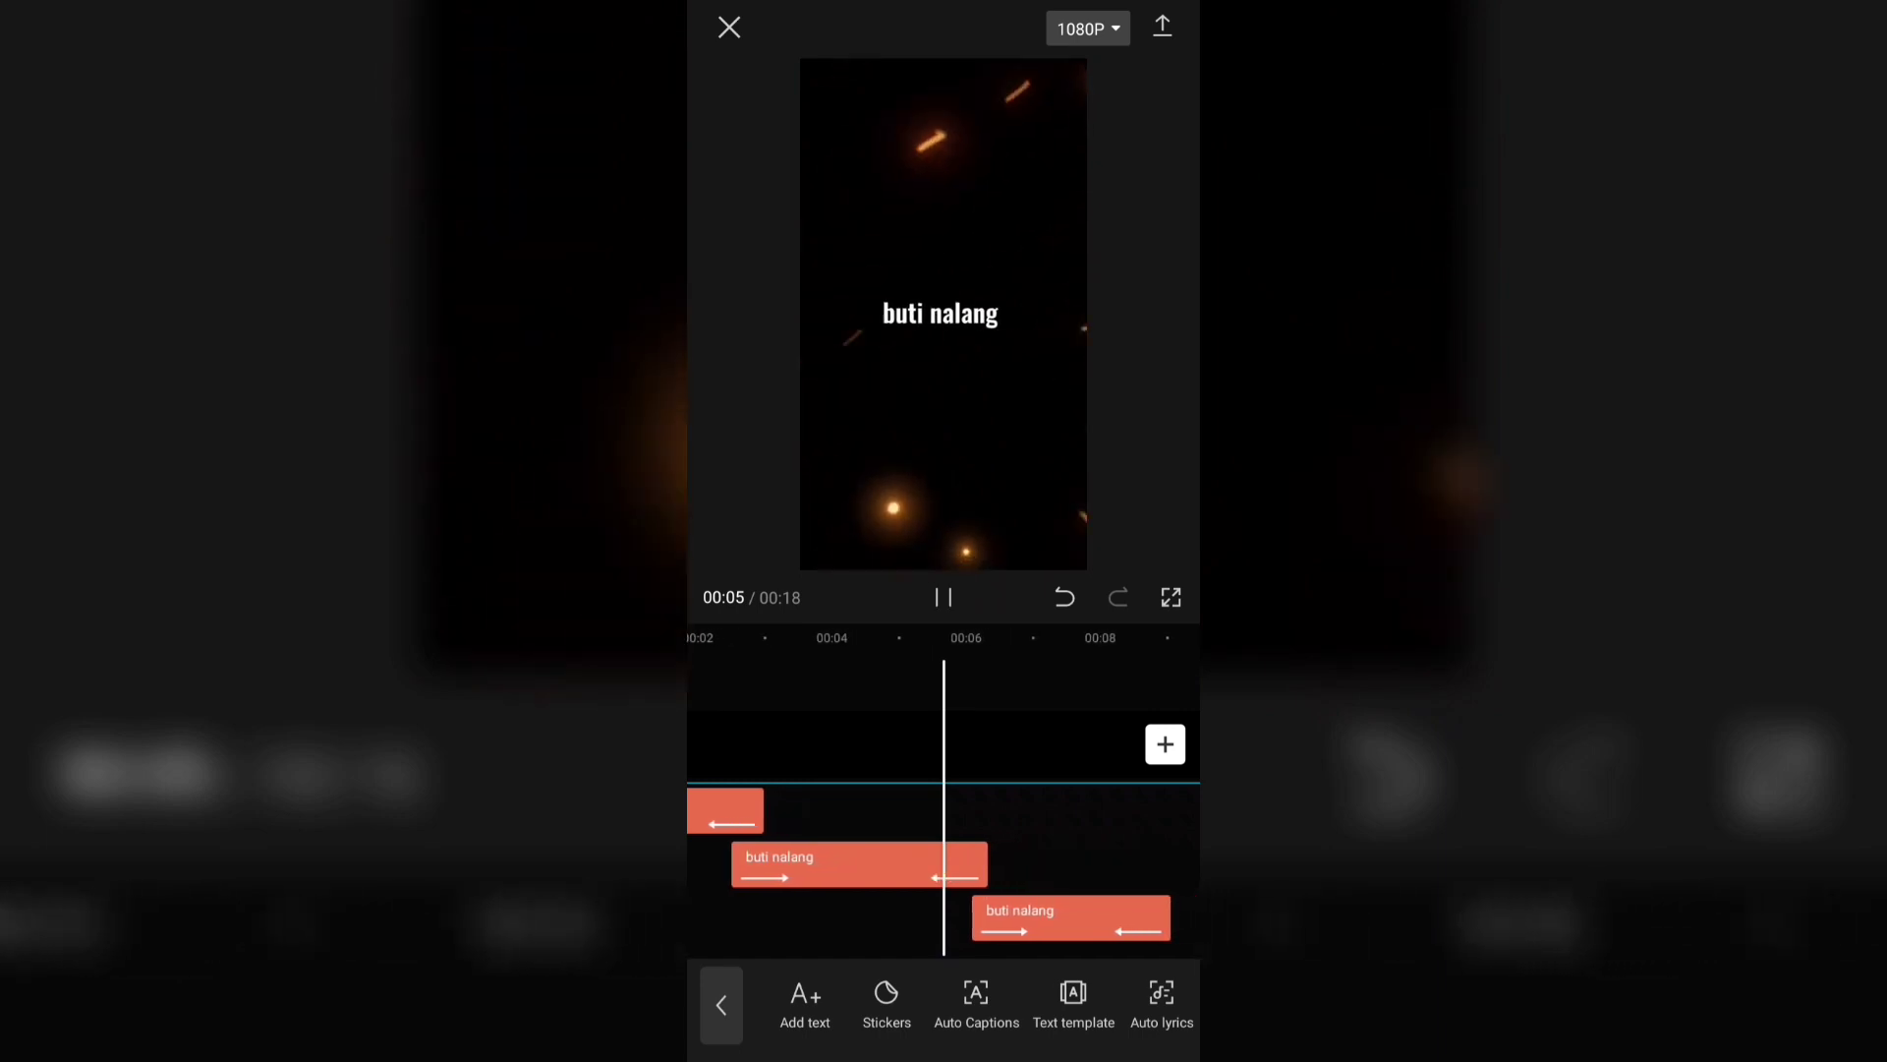
click(944, 597)
drag(1015, 878, 1077, 878)
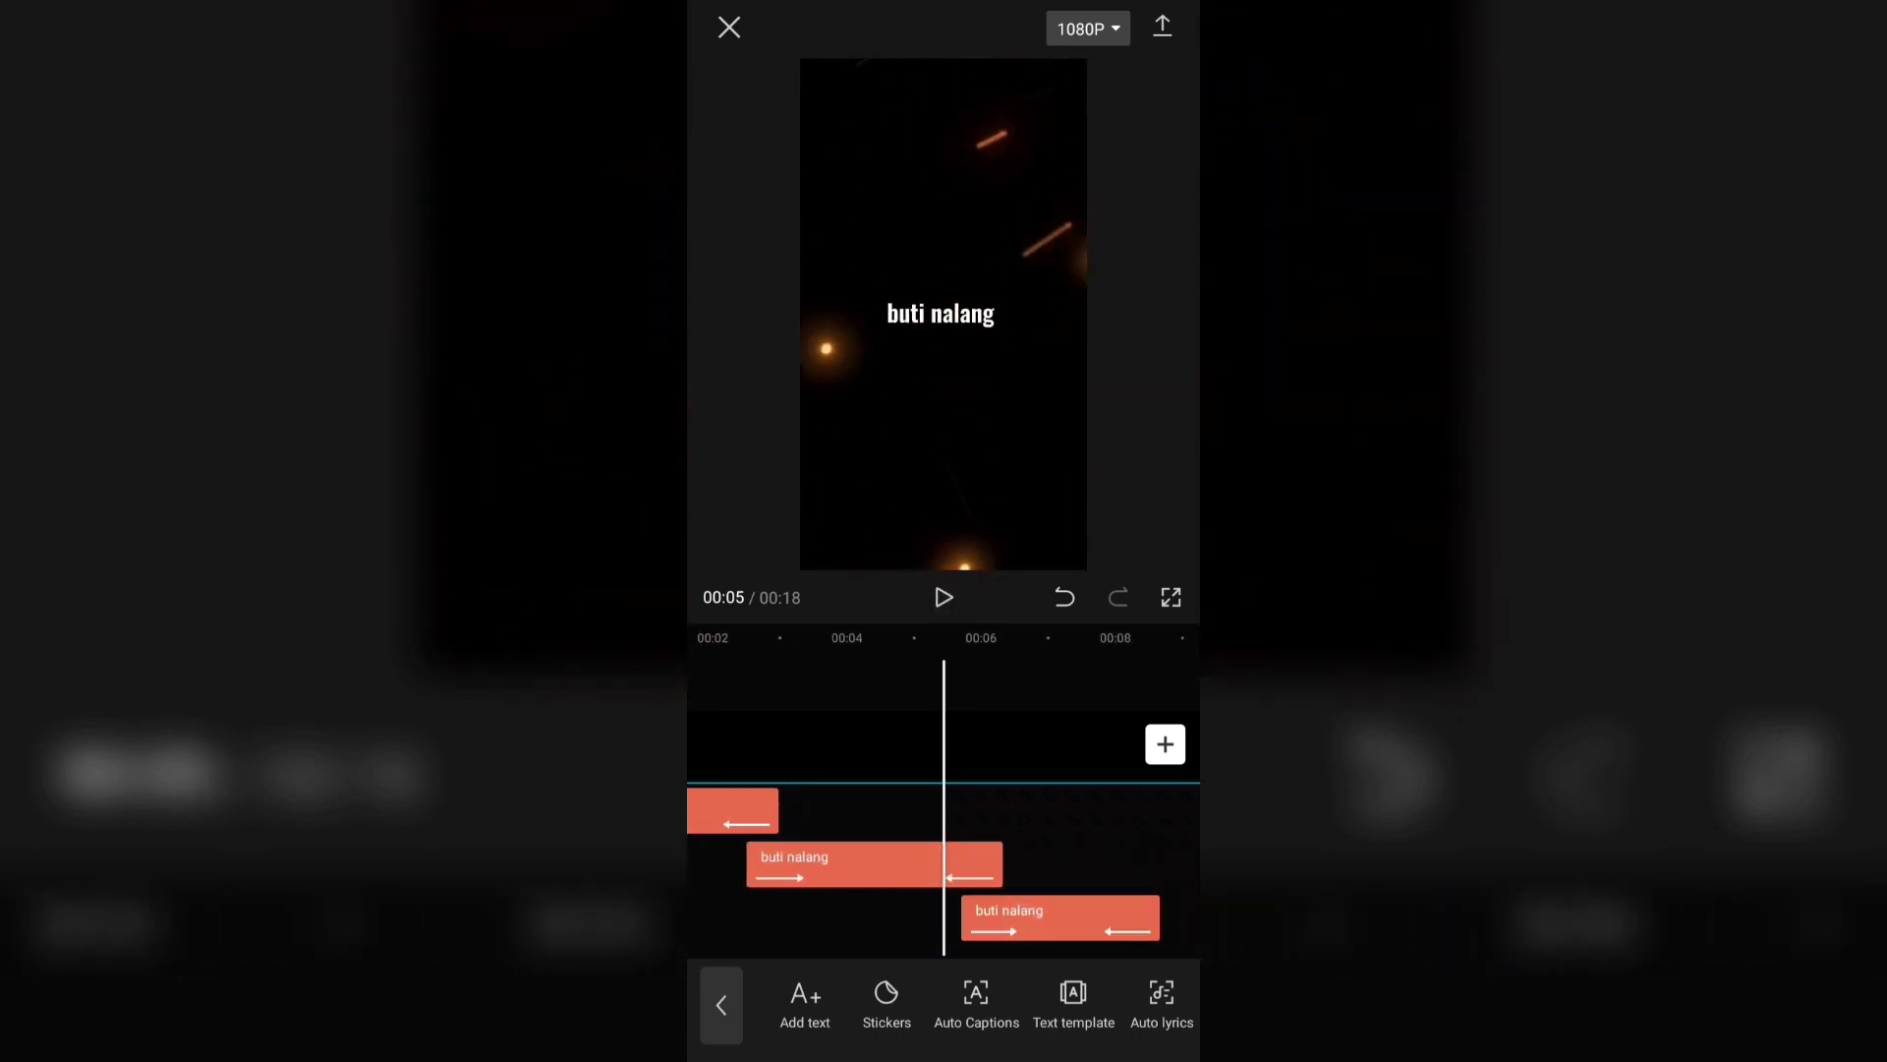
click(943, 596)
click(1044, 828)
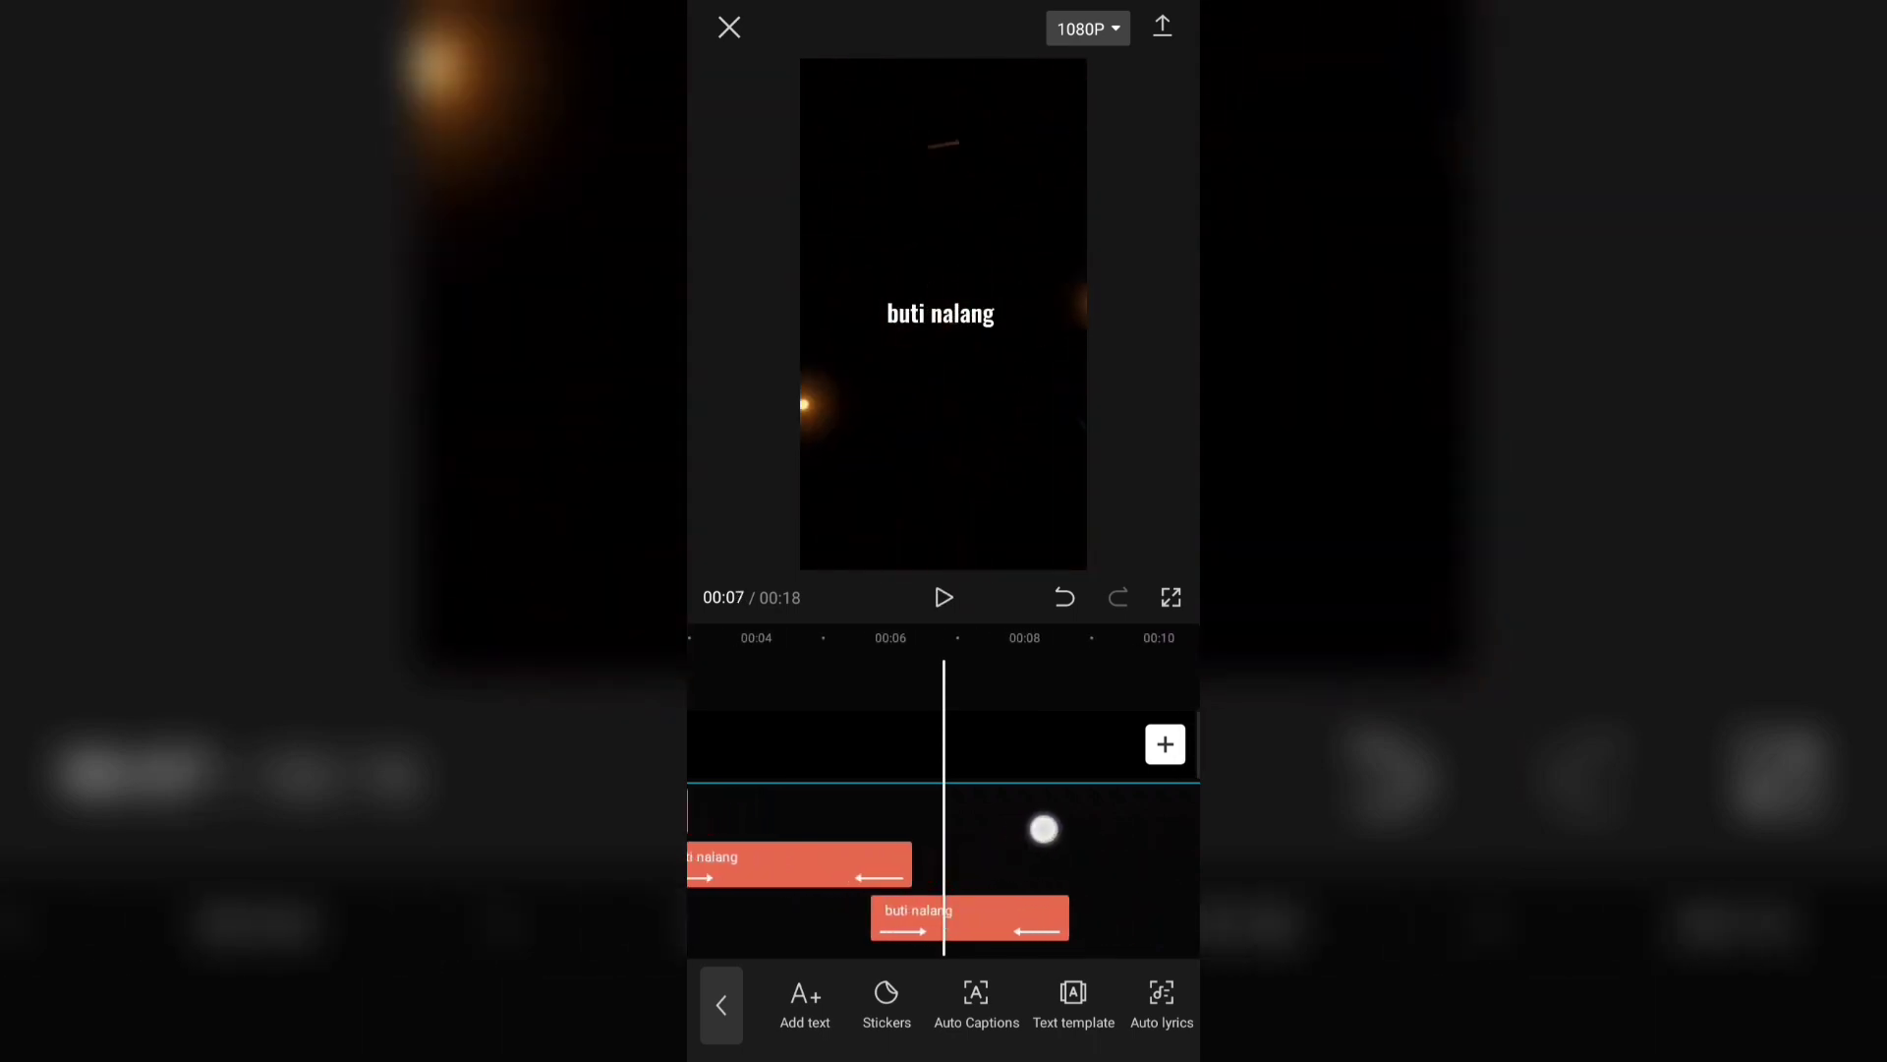
click(1006, 914)
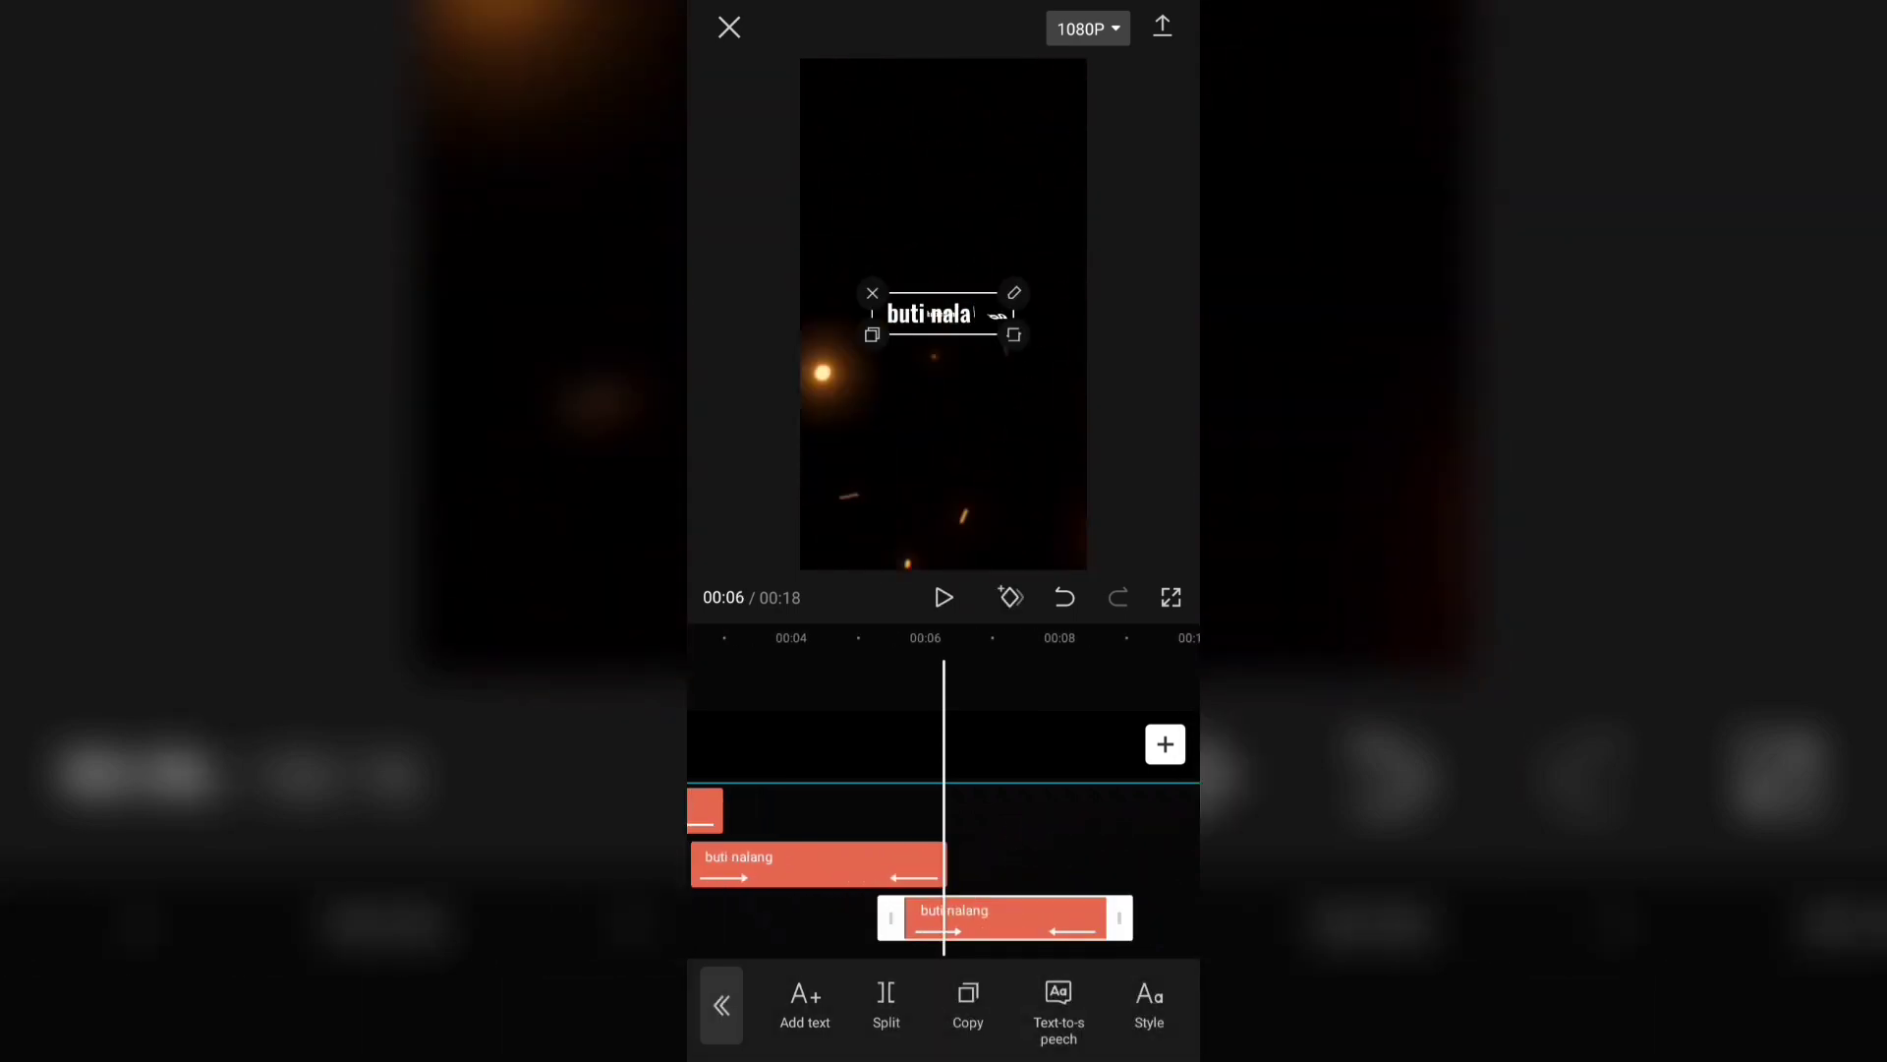
- Replace the copied lyric text 'buti nalang' with 'nariyan ka'
click(1010, 283)
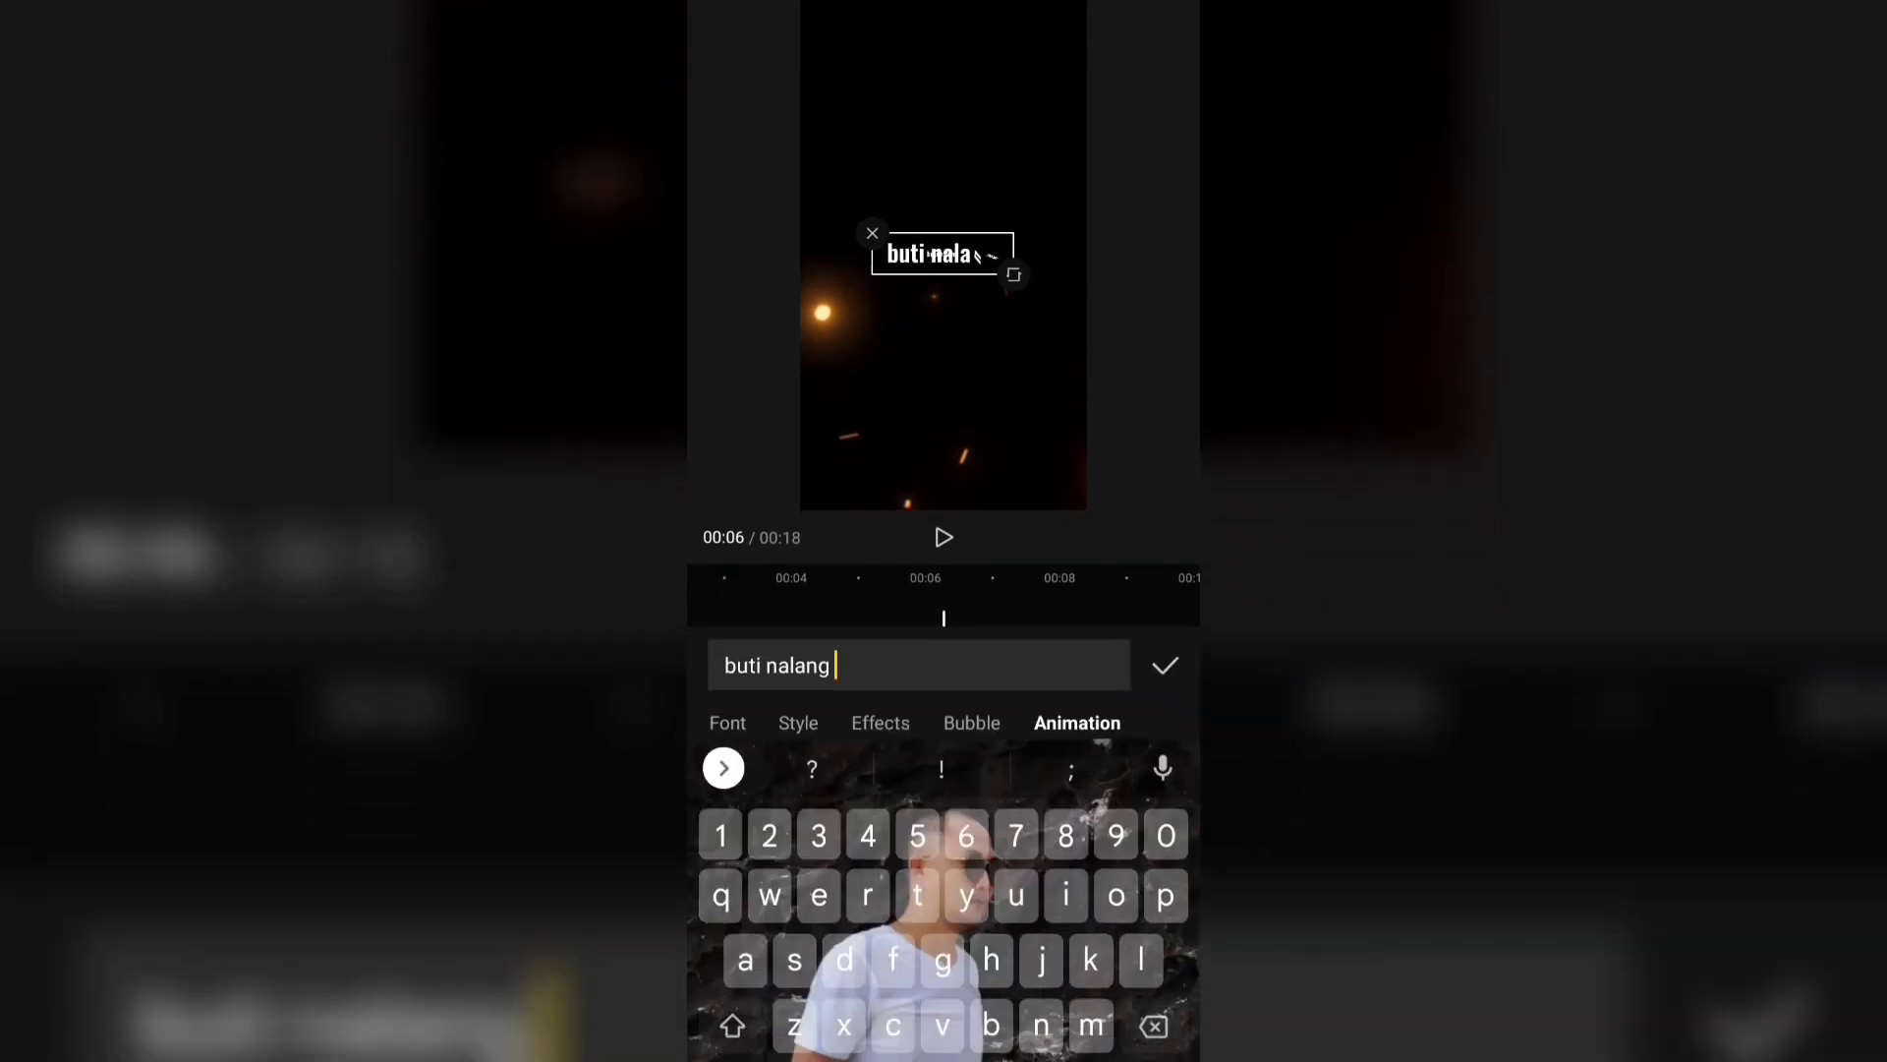
key(BackSpace)
key(BackSpace)
key(BackSpace)
key(BackSpace)
key(BackSpace)
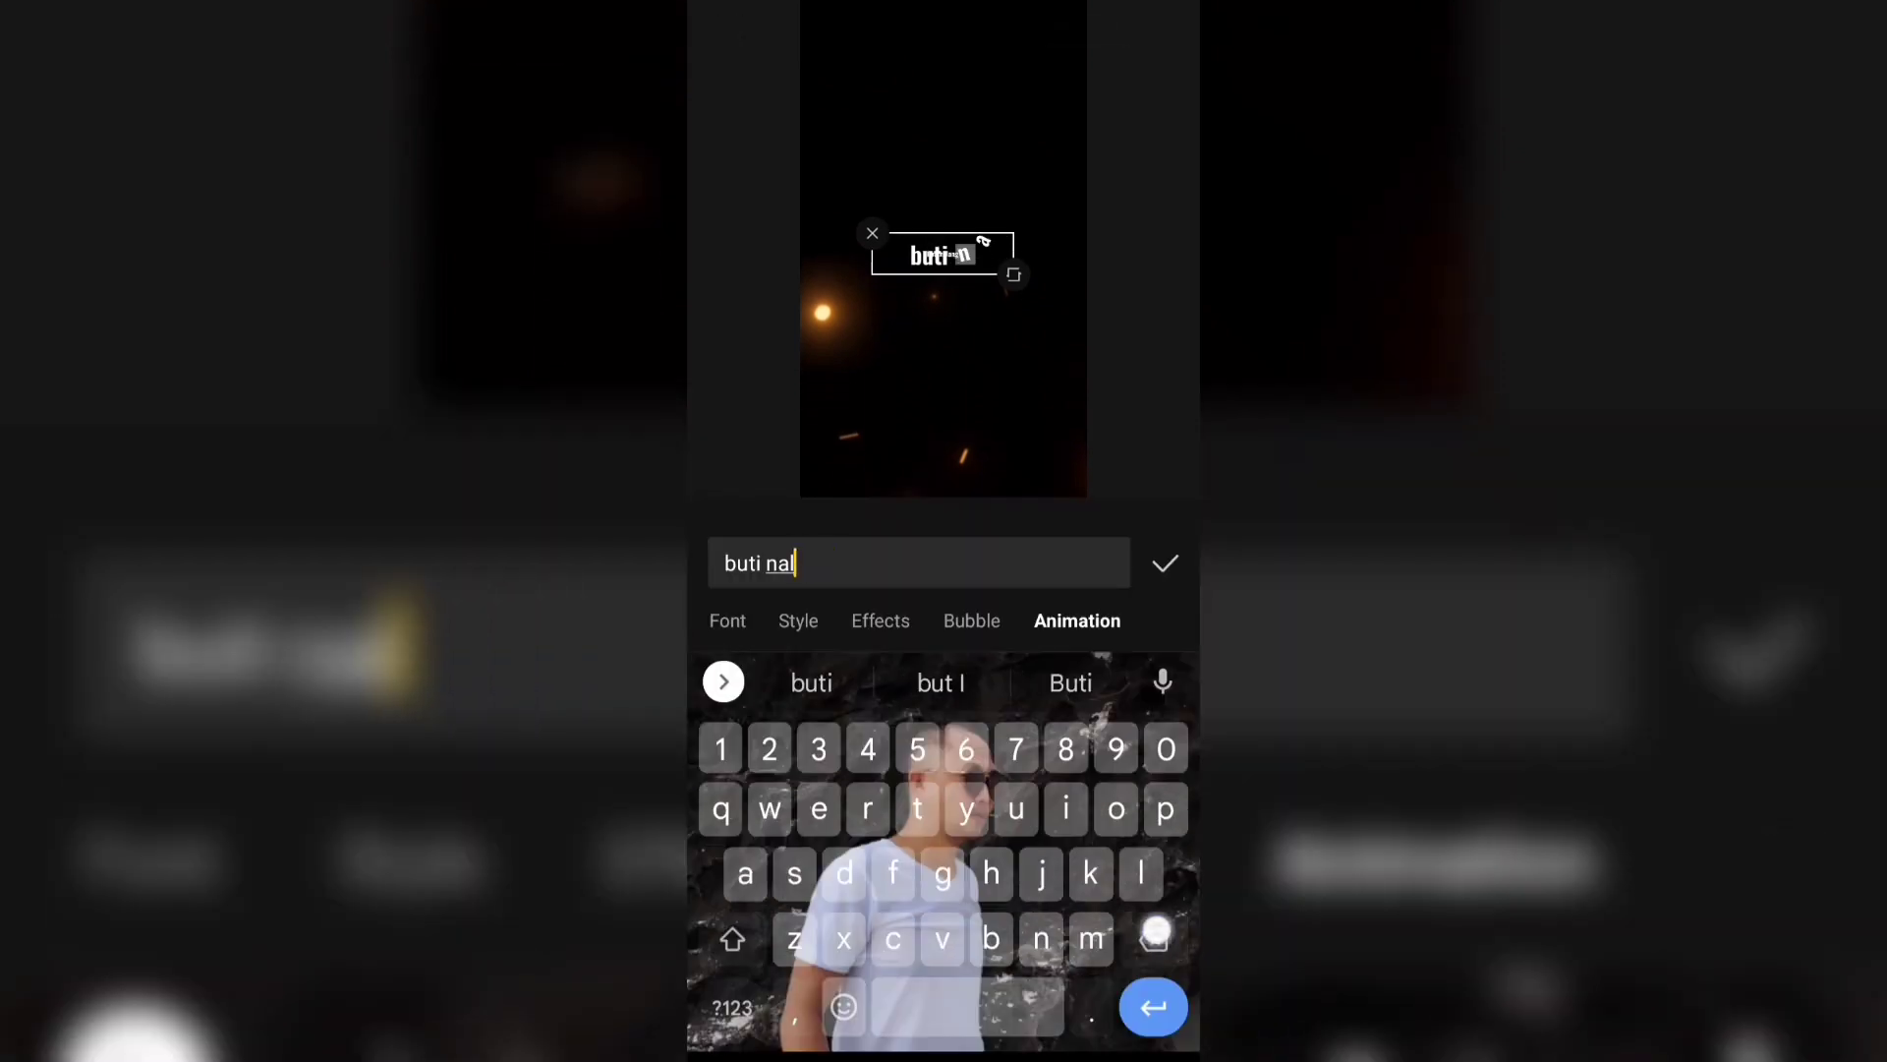
key(BackSpace)
key(BackSpace)
key(BackSpace)
key(BackSpace)
key(BackSpace)
key(BackSpace)
text(na)
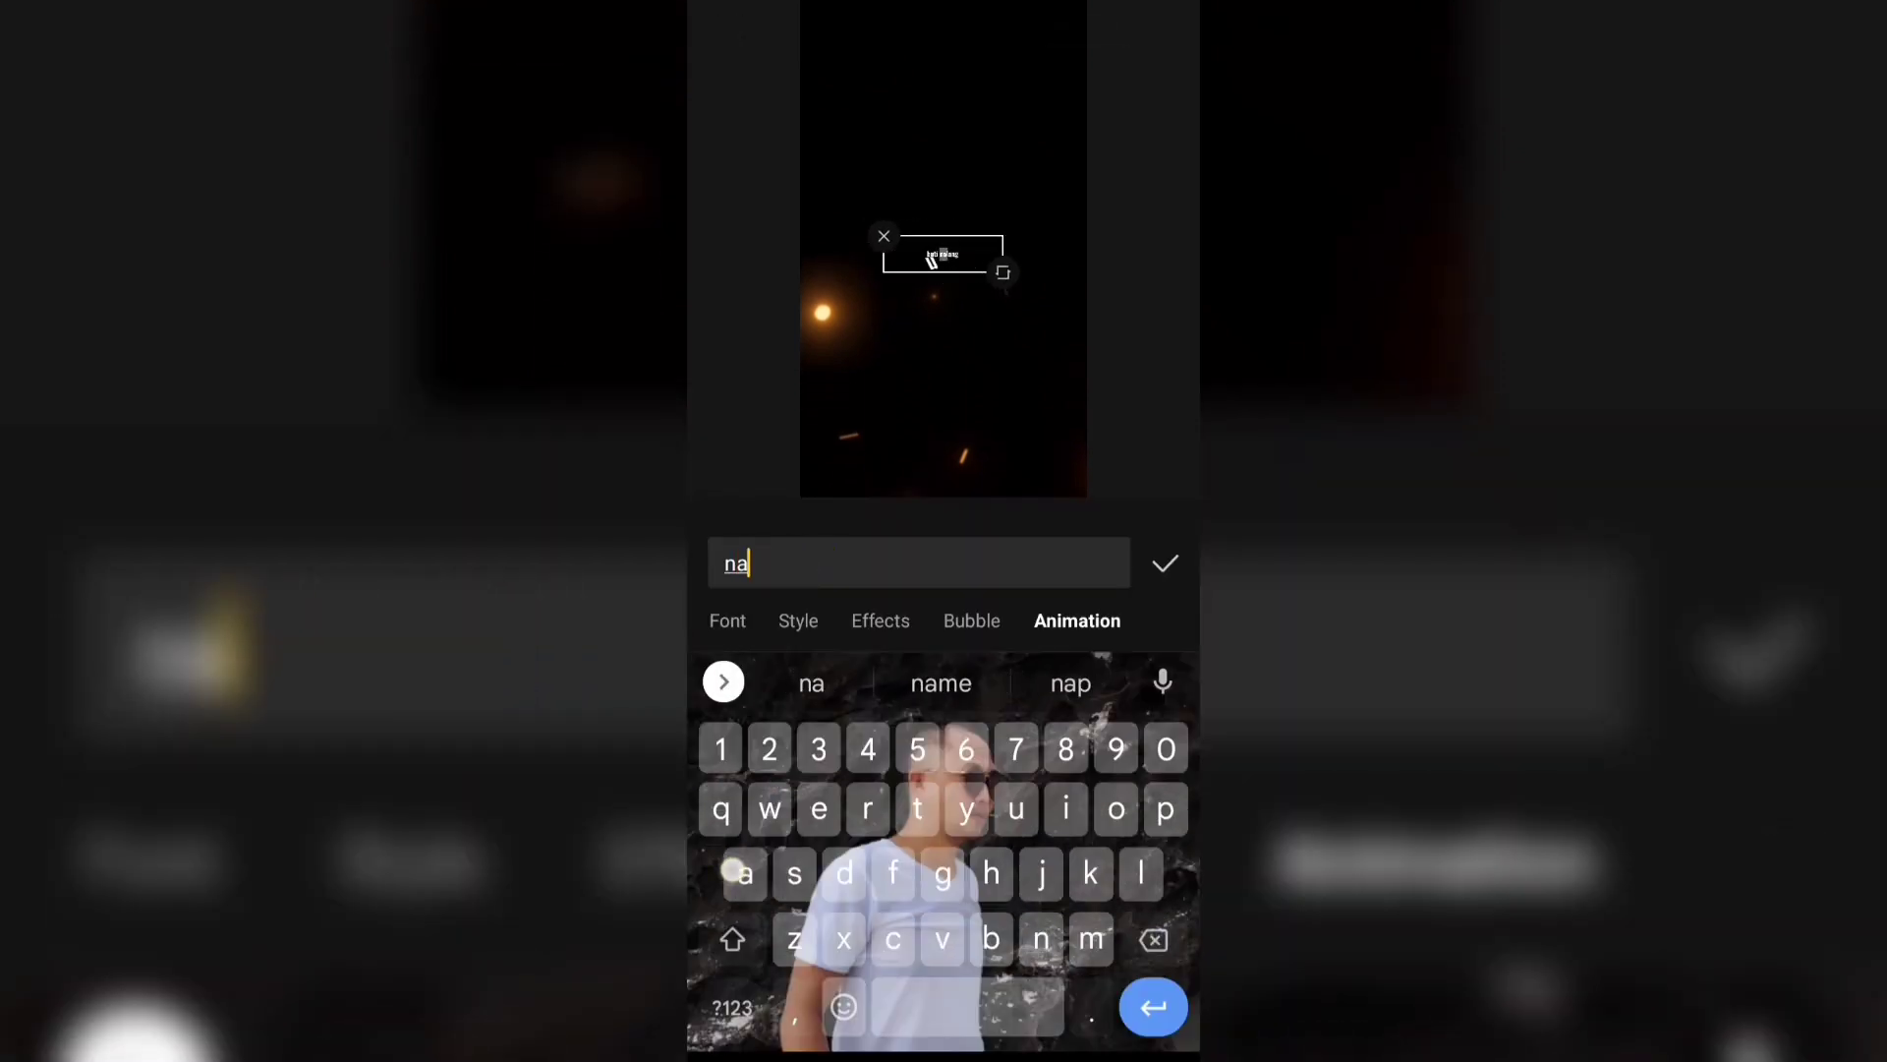
text(riyan ka)
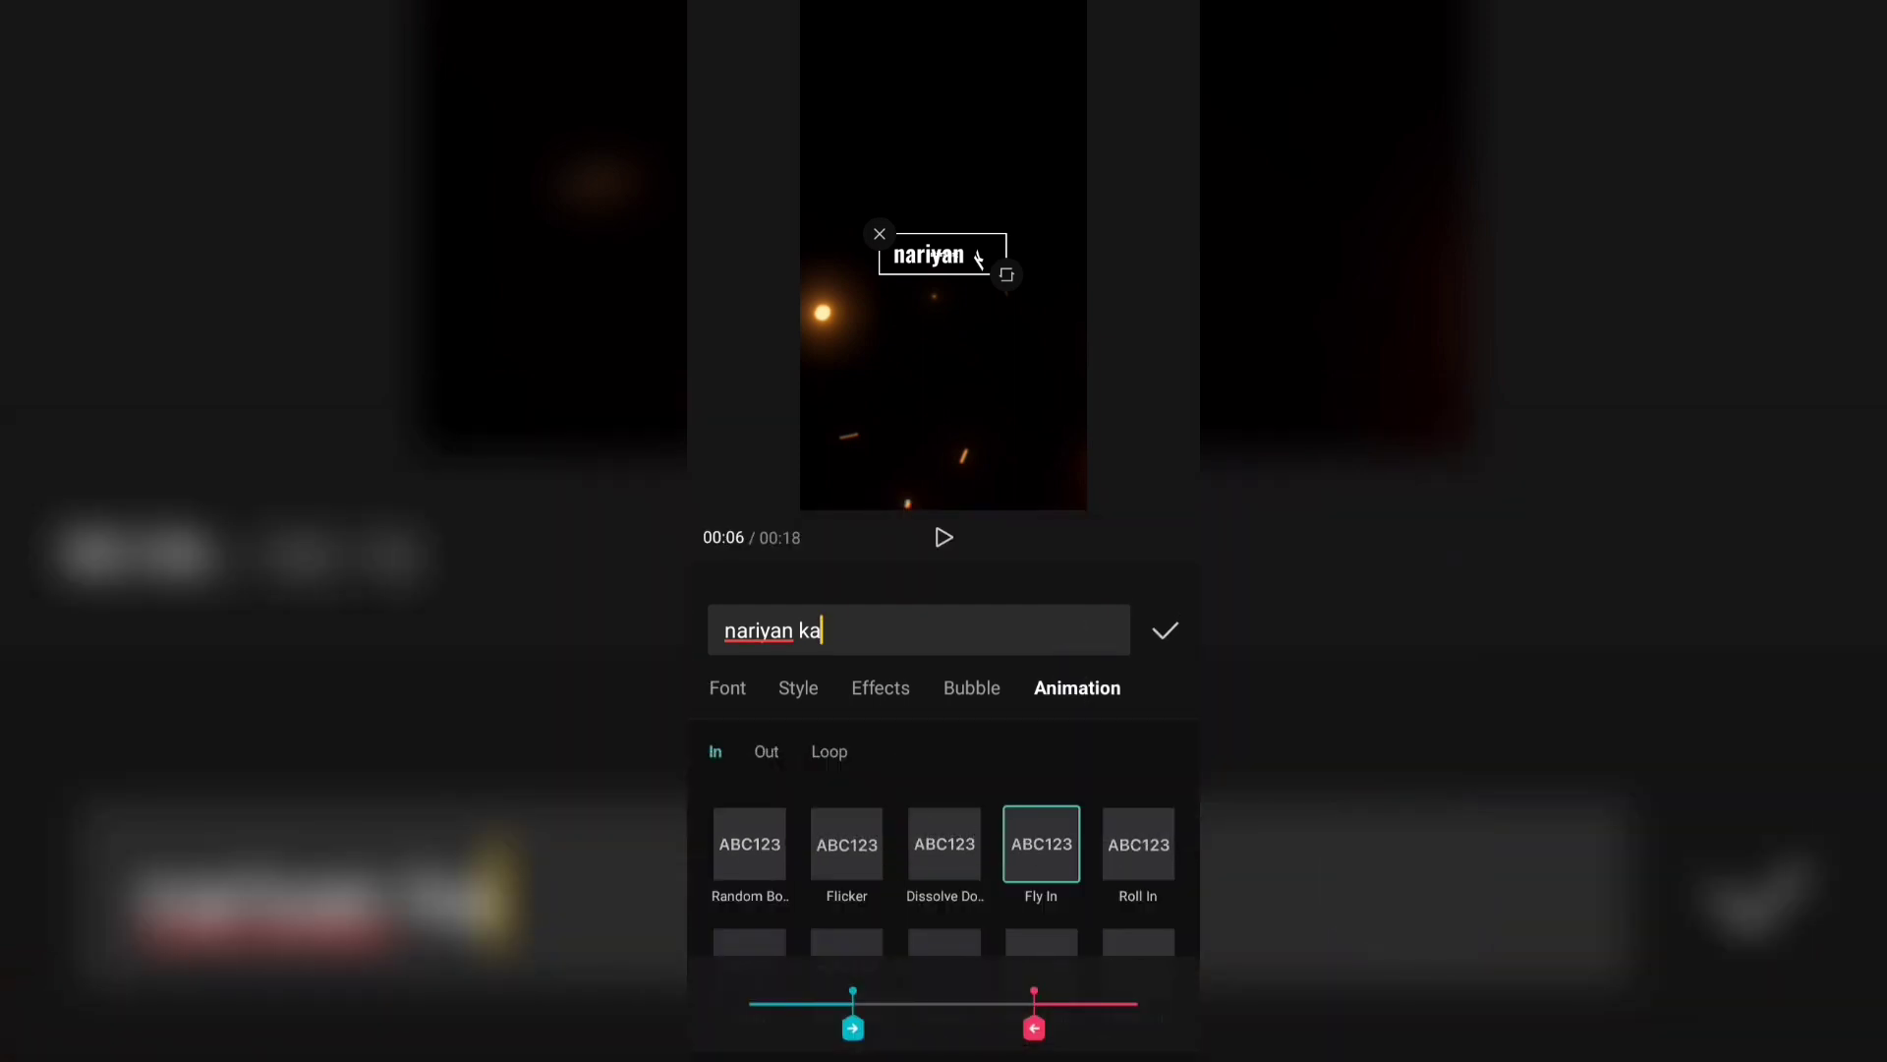
- Apply the Spring entrance animation to the nariyan ka text
scroll(1091, 836, down, 5)
scroll(1104, 872, down, 5)
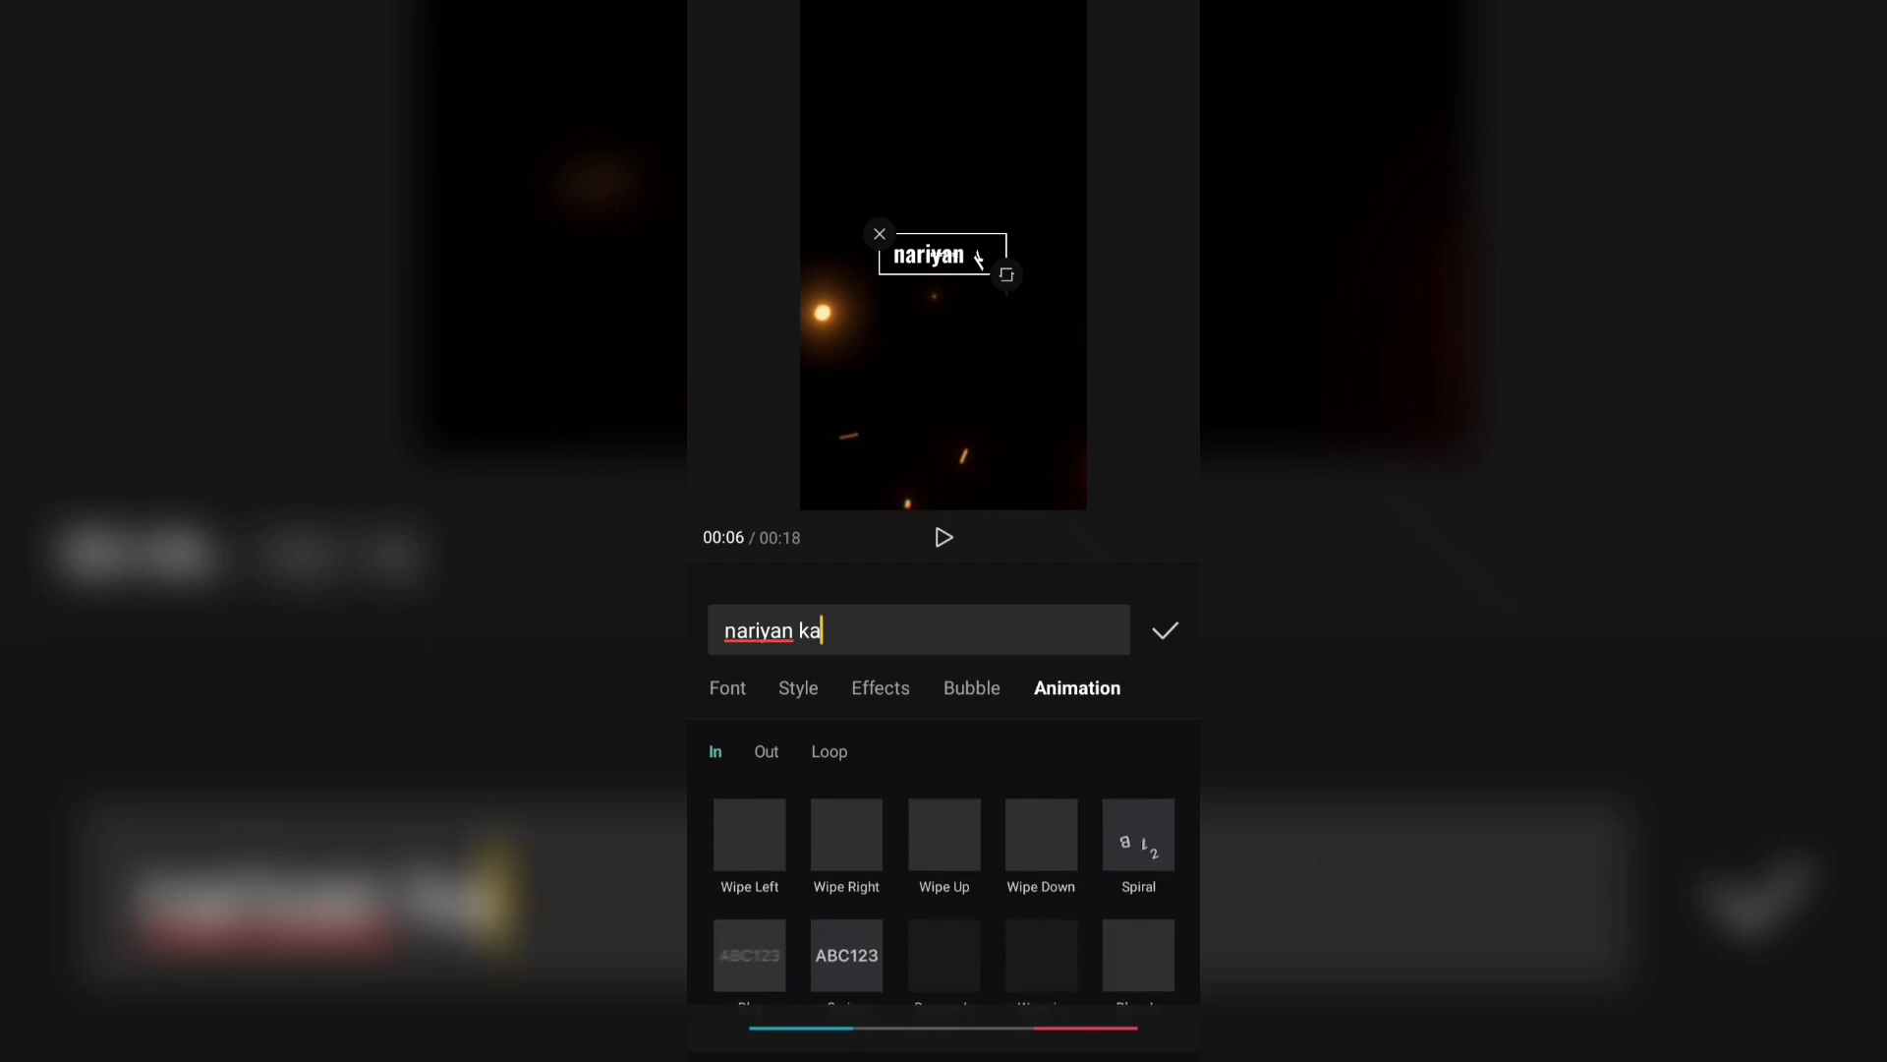
scroll(1101, 836, down, 5)
scroll(1036, 843, down, 2)
scroll(1007, 884, up, 2)
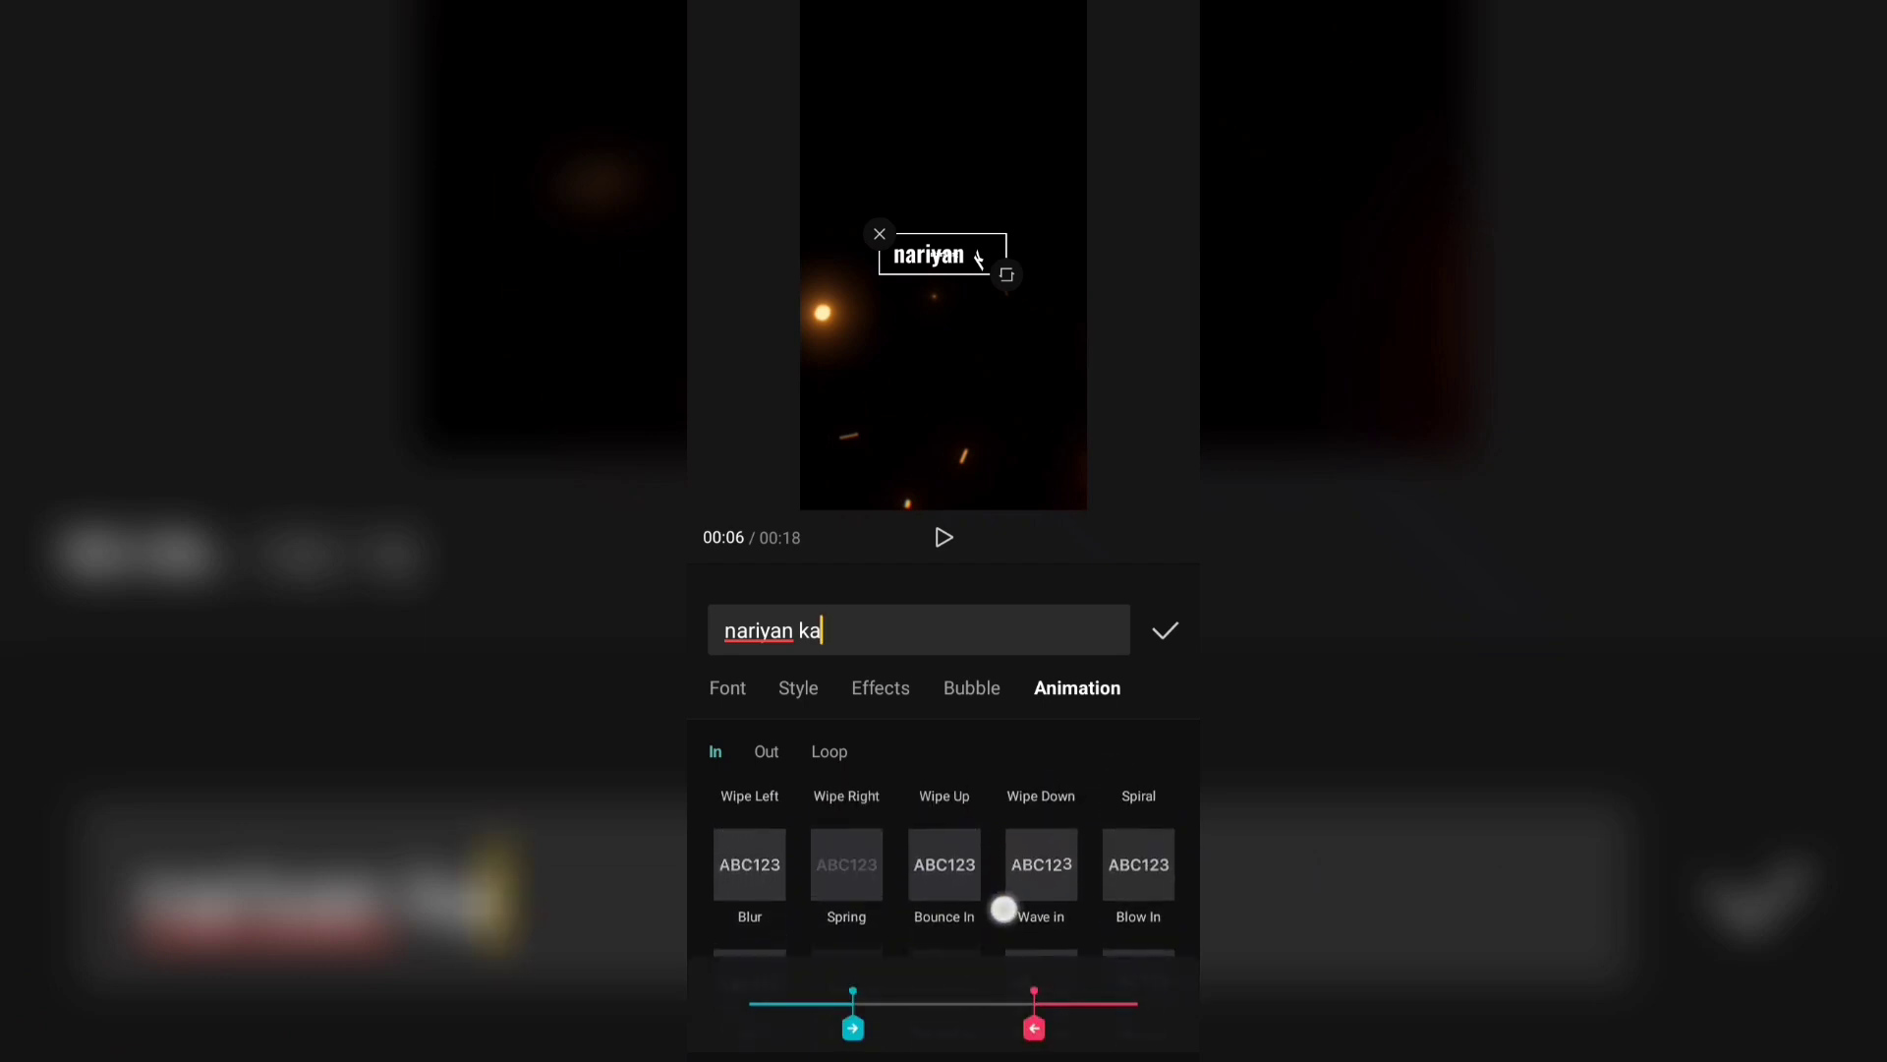
click(856, 889)
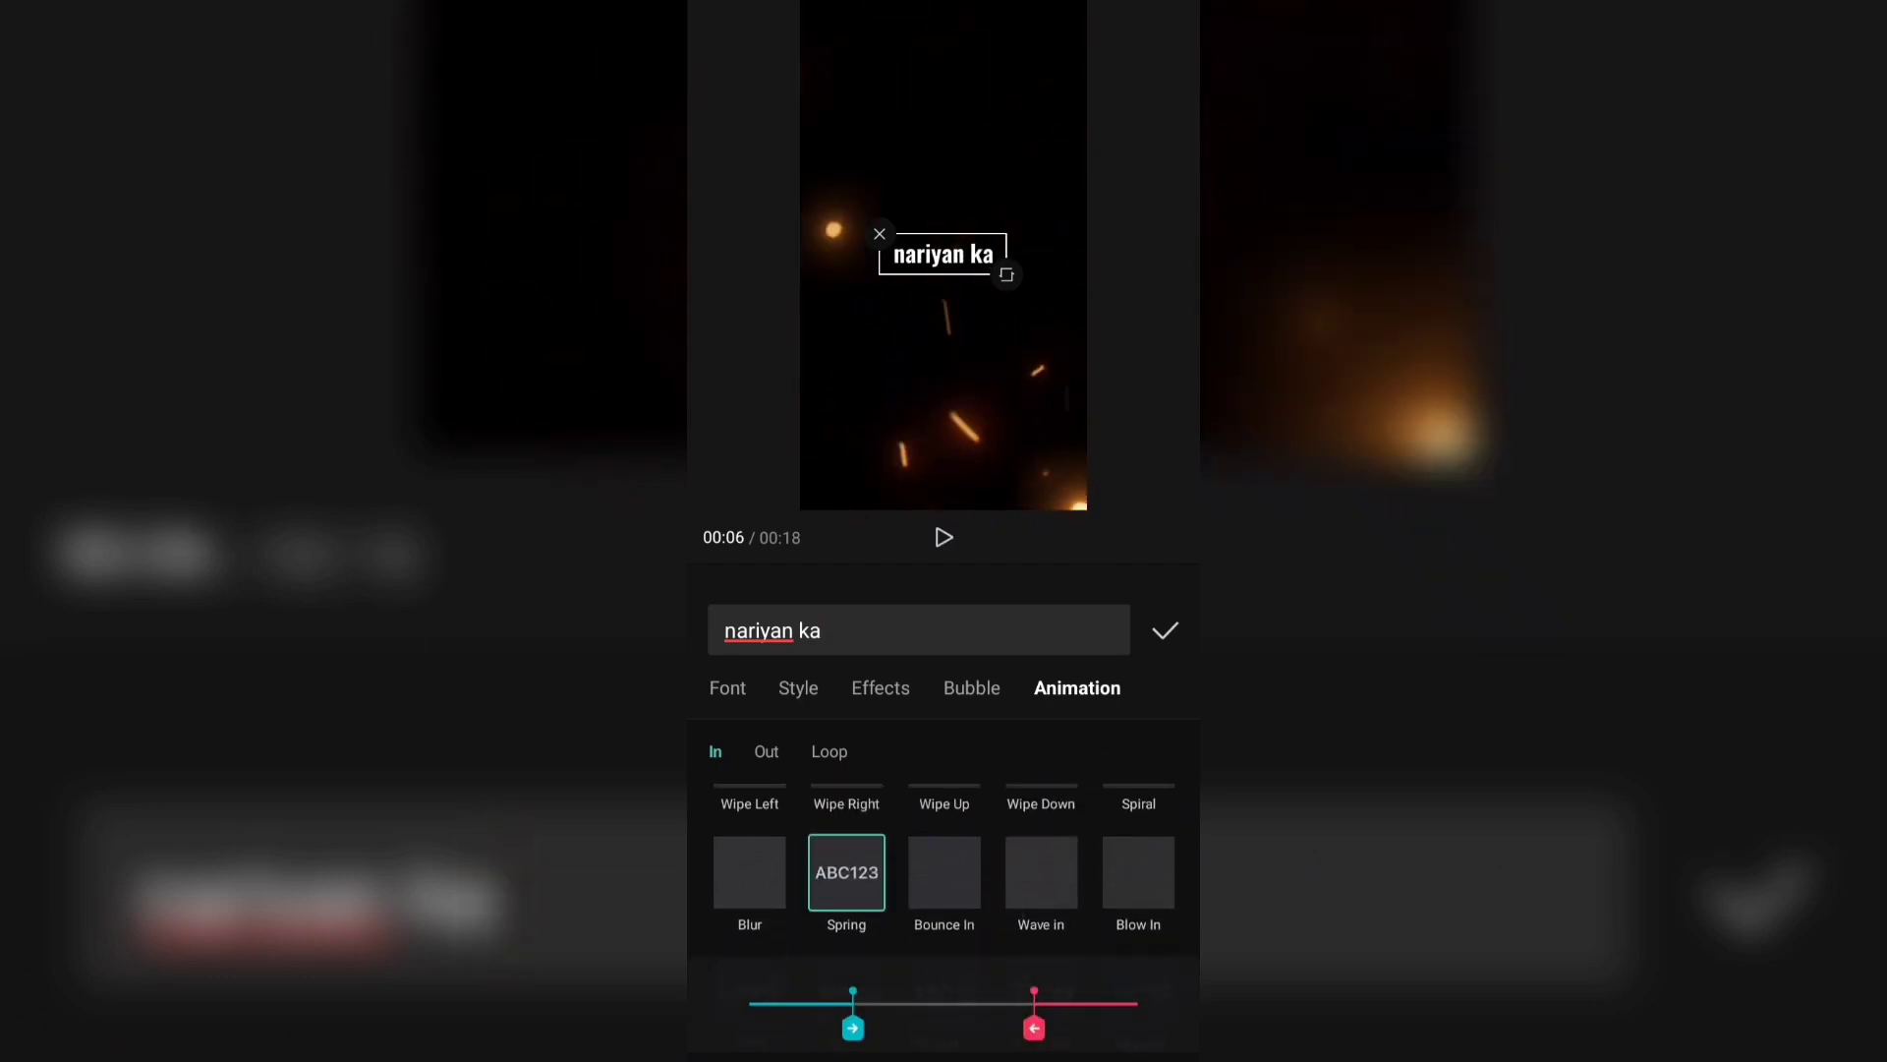
- Add a Dissolve Up exit, shorten the exit to 1.2s, adjust the entrance duration, and confirm
click(766, 751)
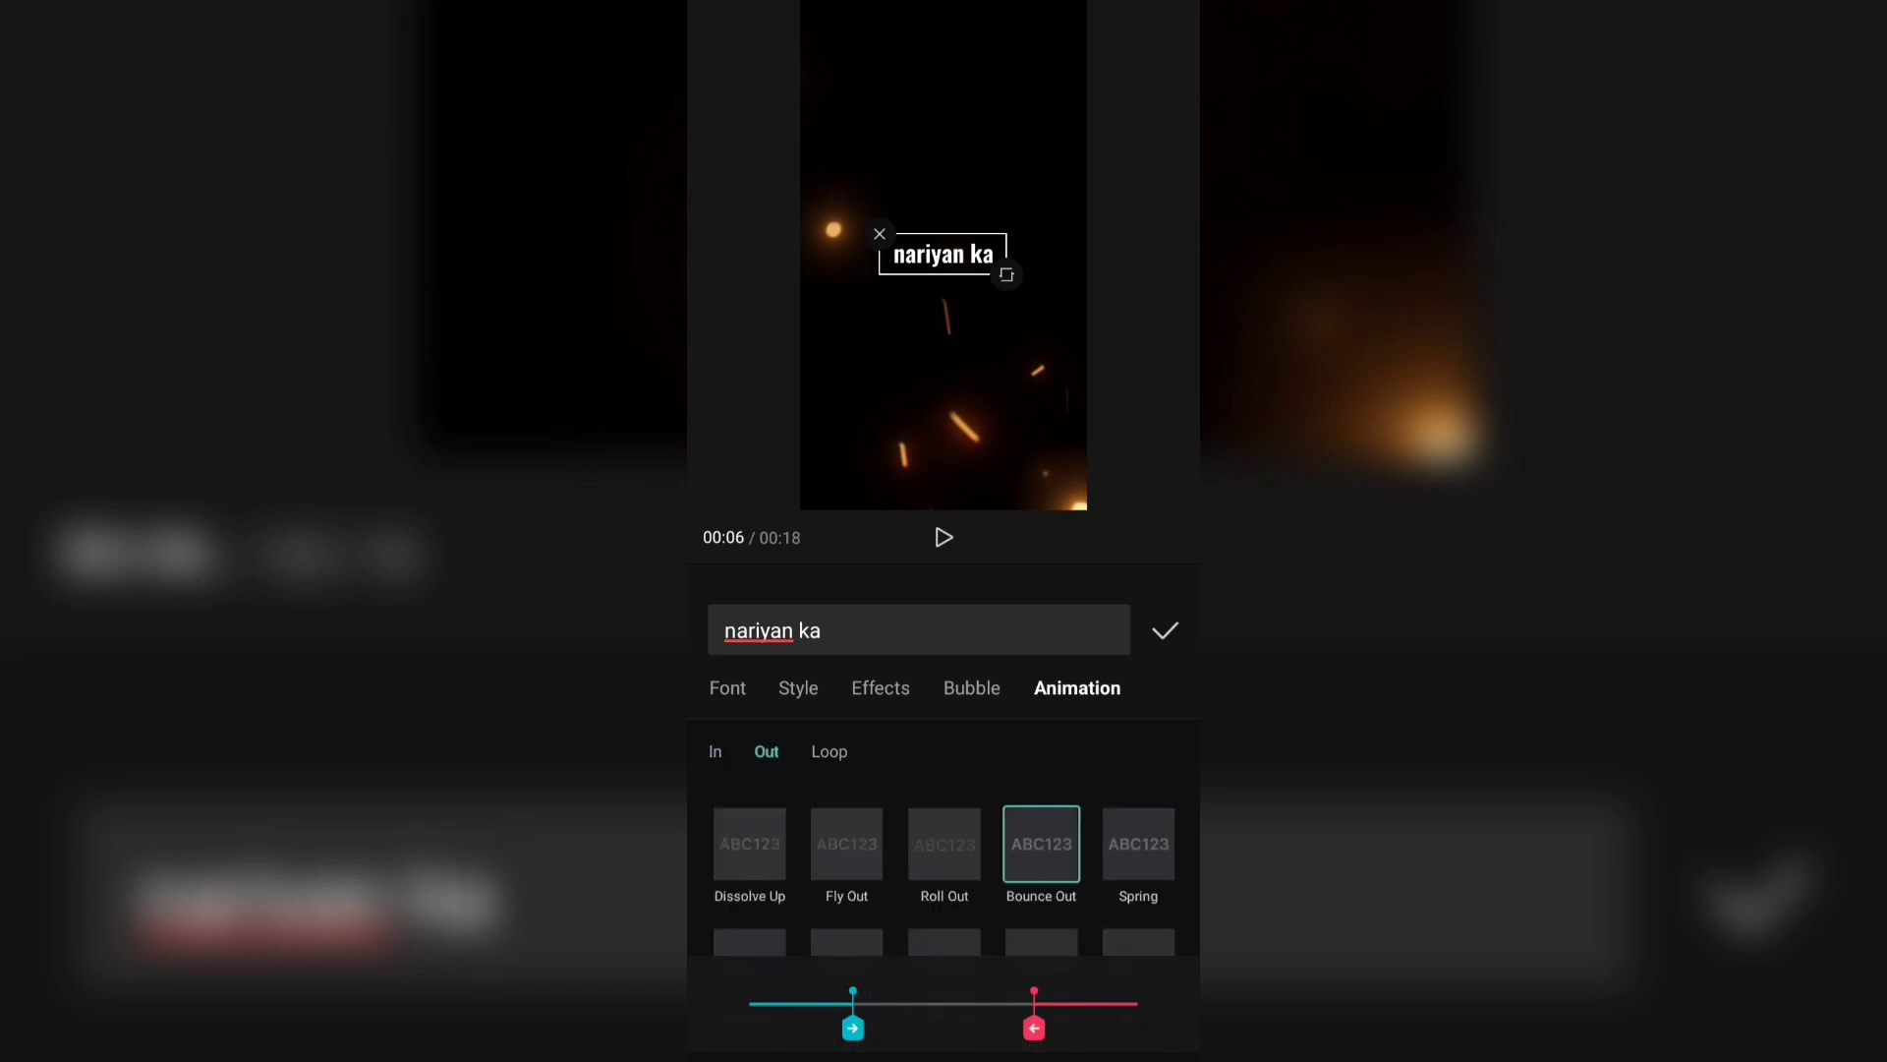
scroll(944, 865, down, 1)
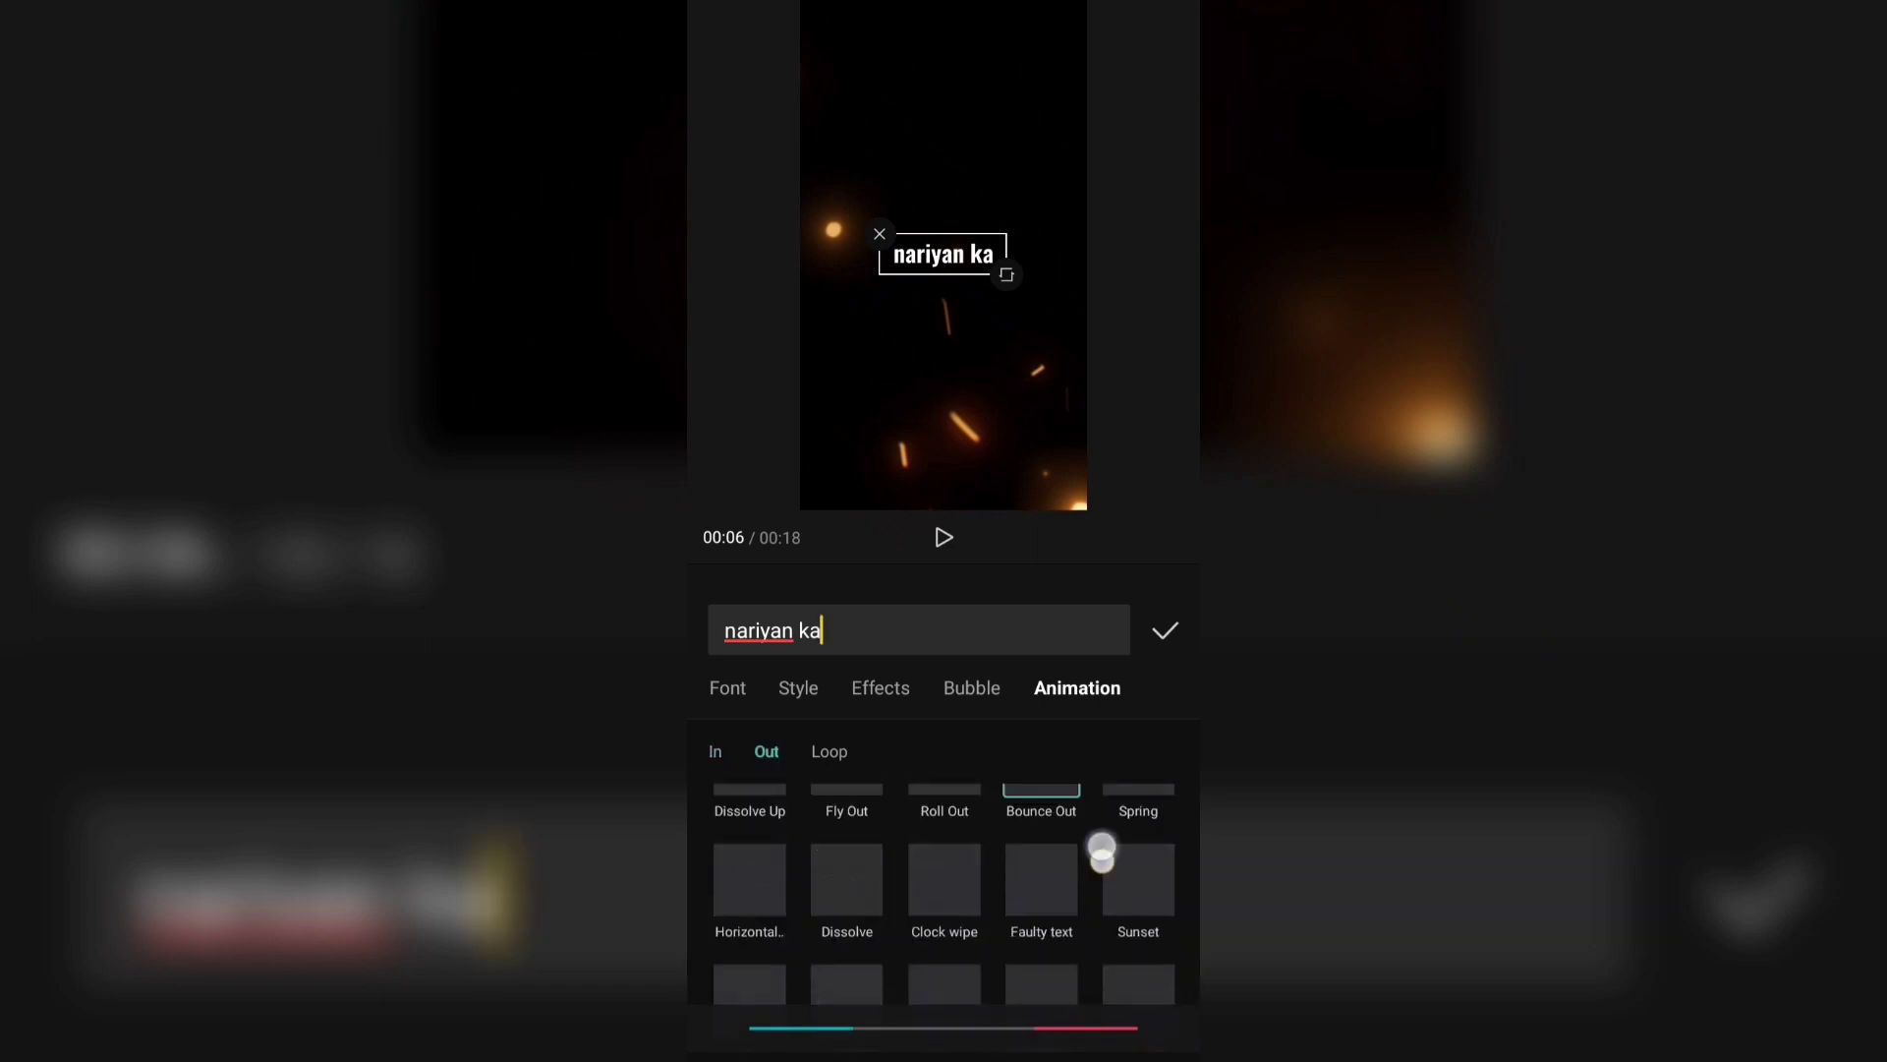
scroll(1102, 851, down, 1)
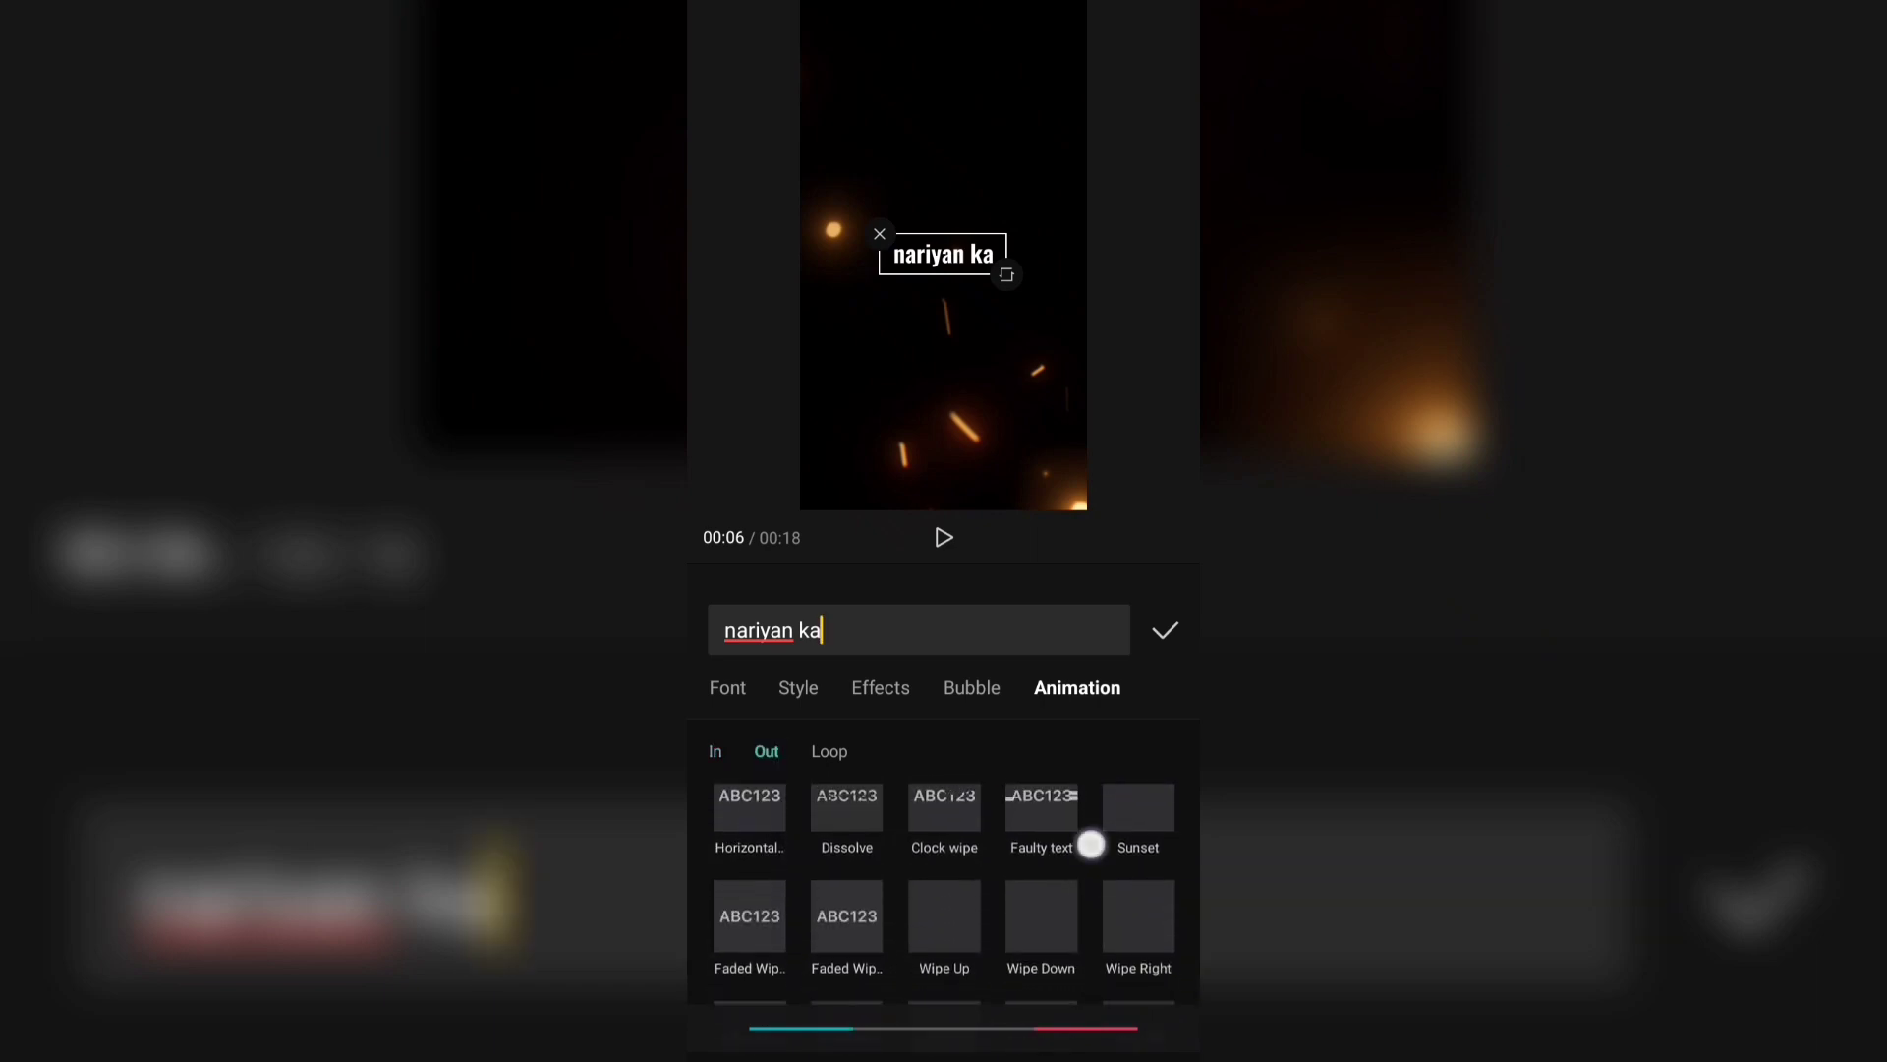
scroll(1090, 844, up, 1)
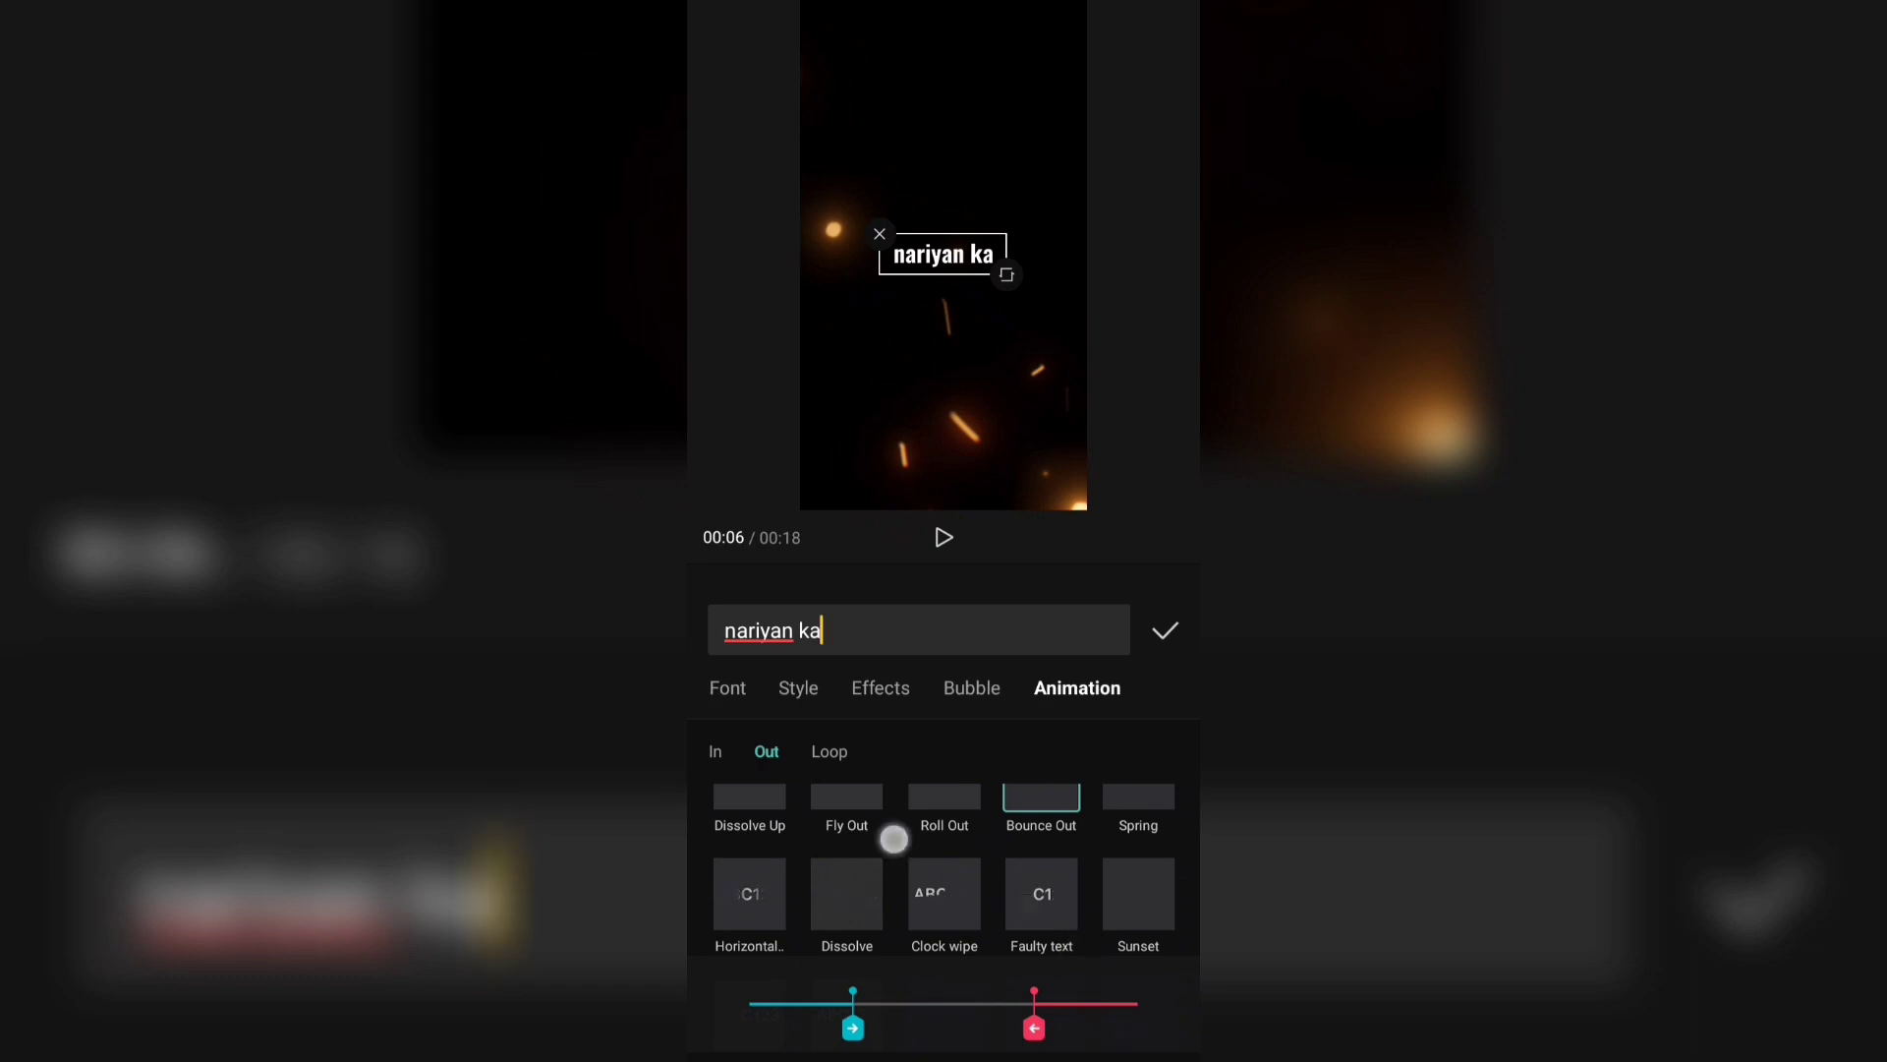
scroll(893, 838, up, 1)
click(749, 853)
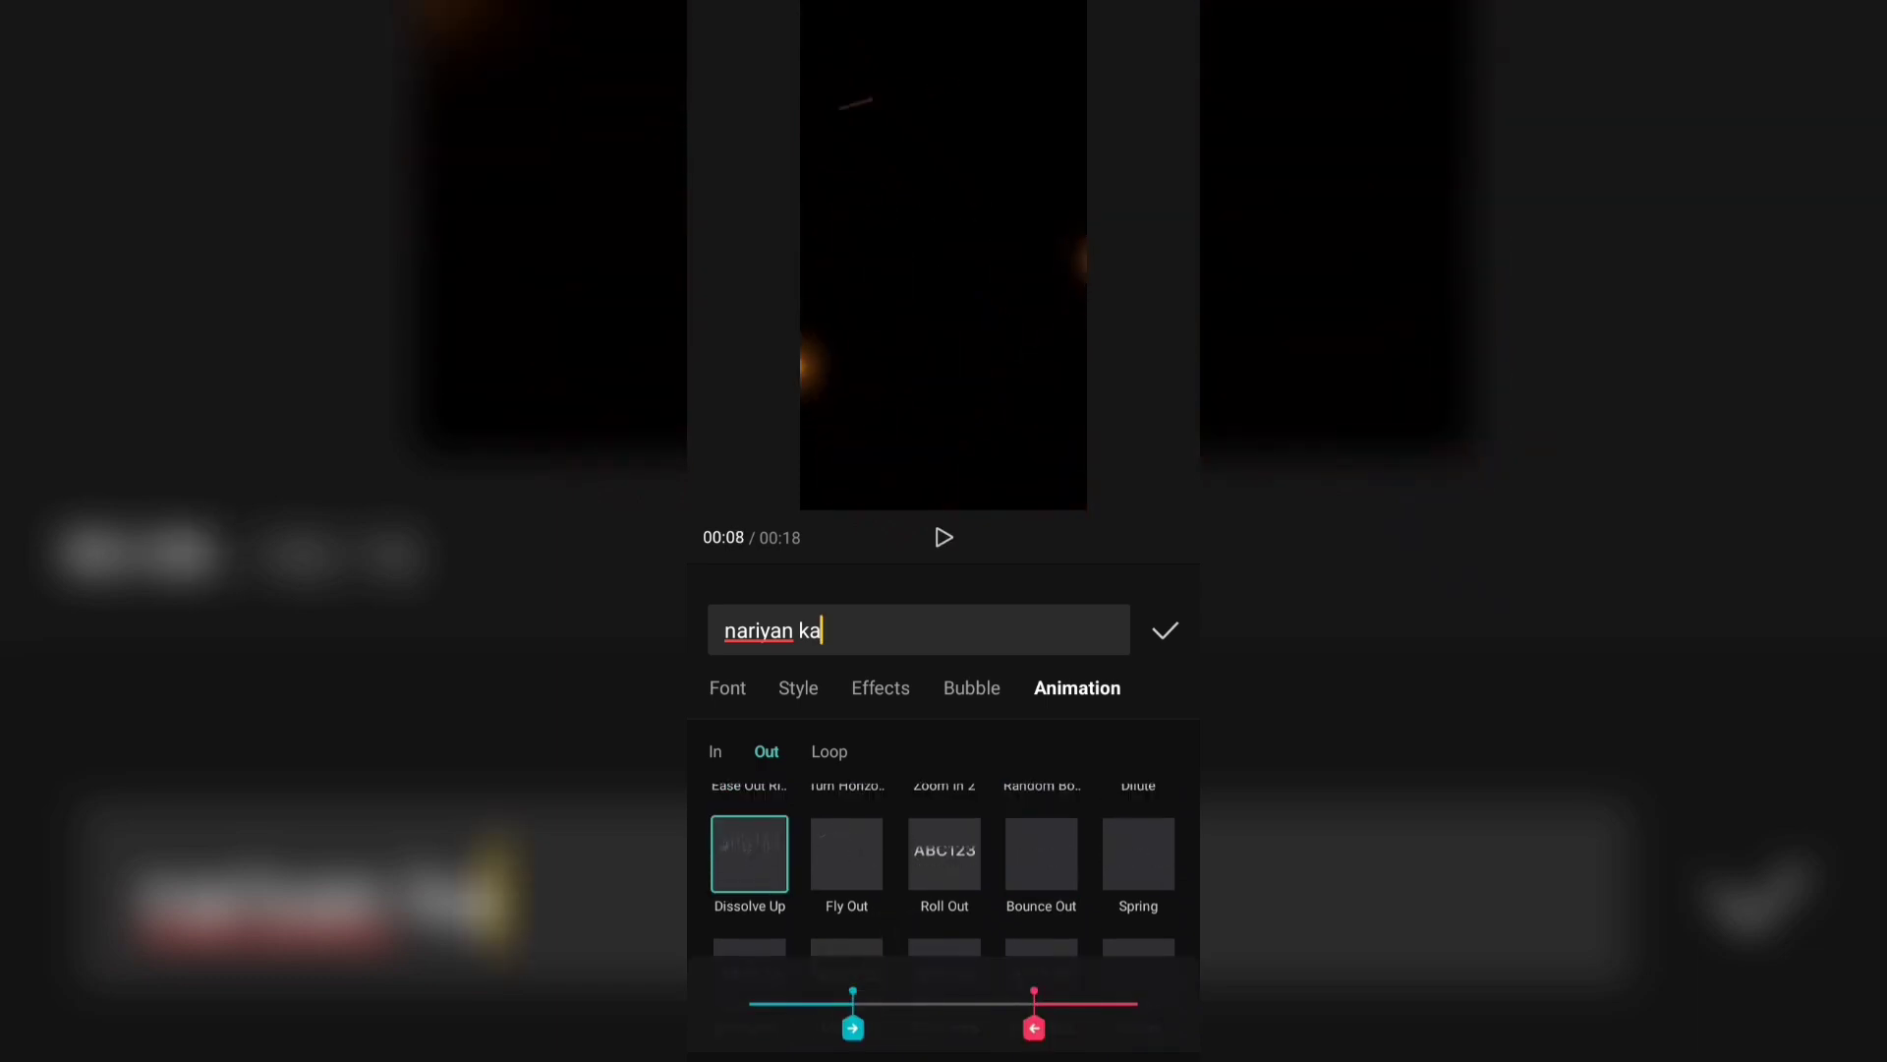
drag(1034, 1028, 939, 1039)
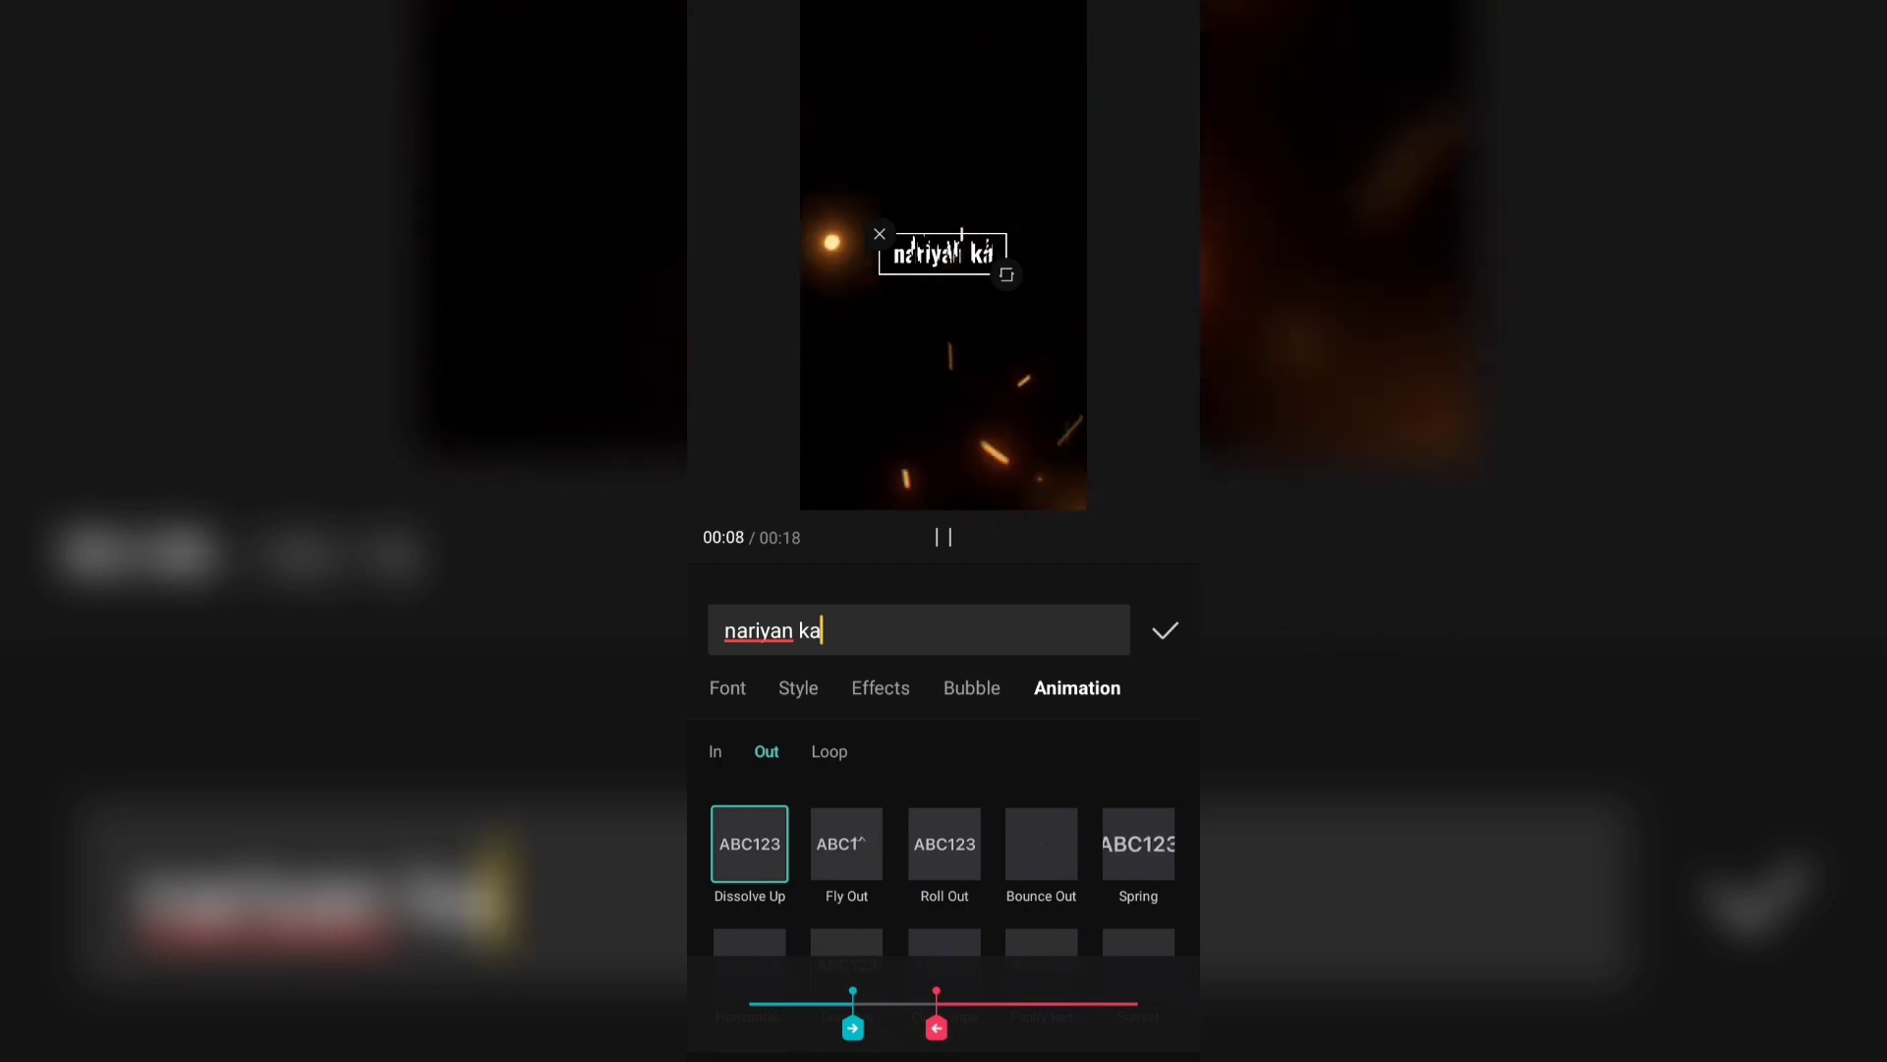
drag(853, 1030, 939, 1057)
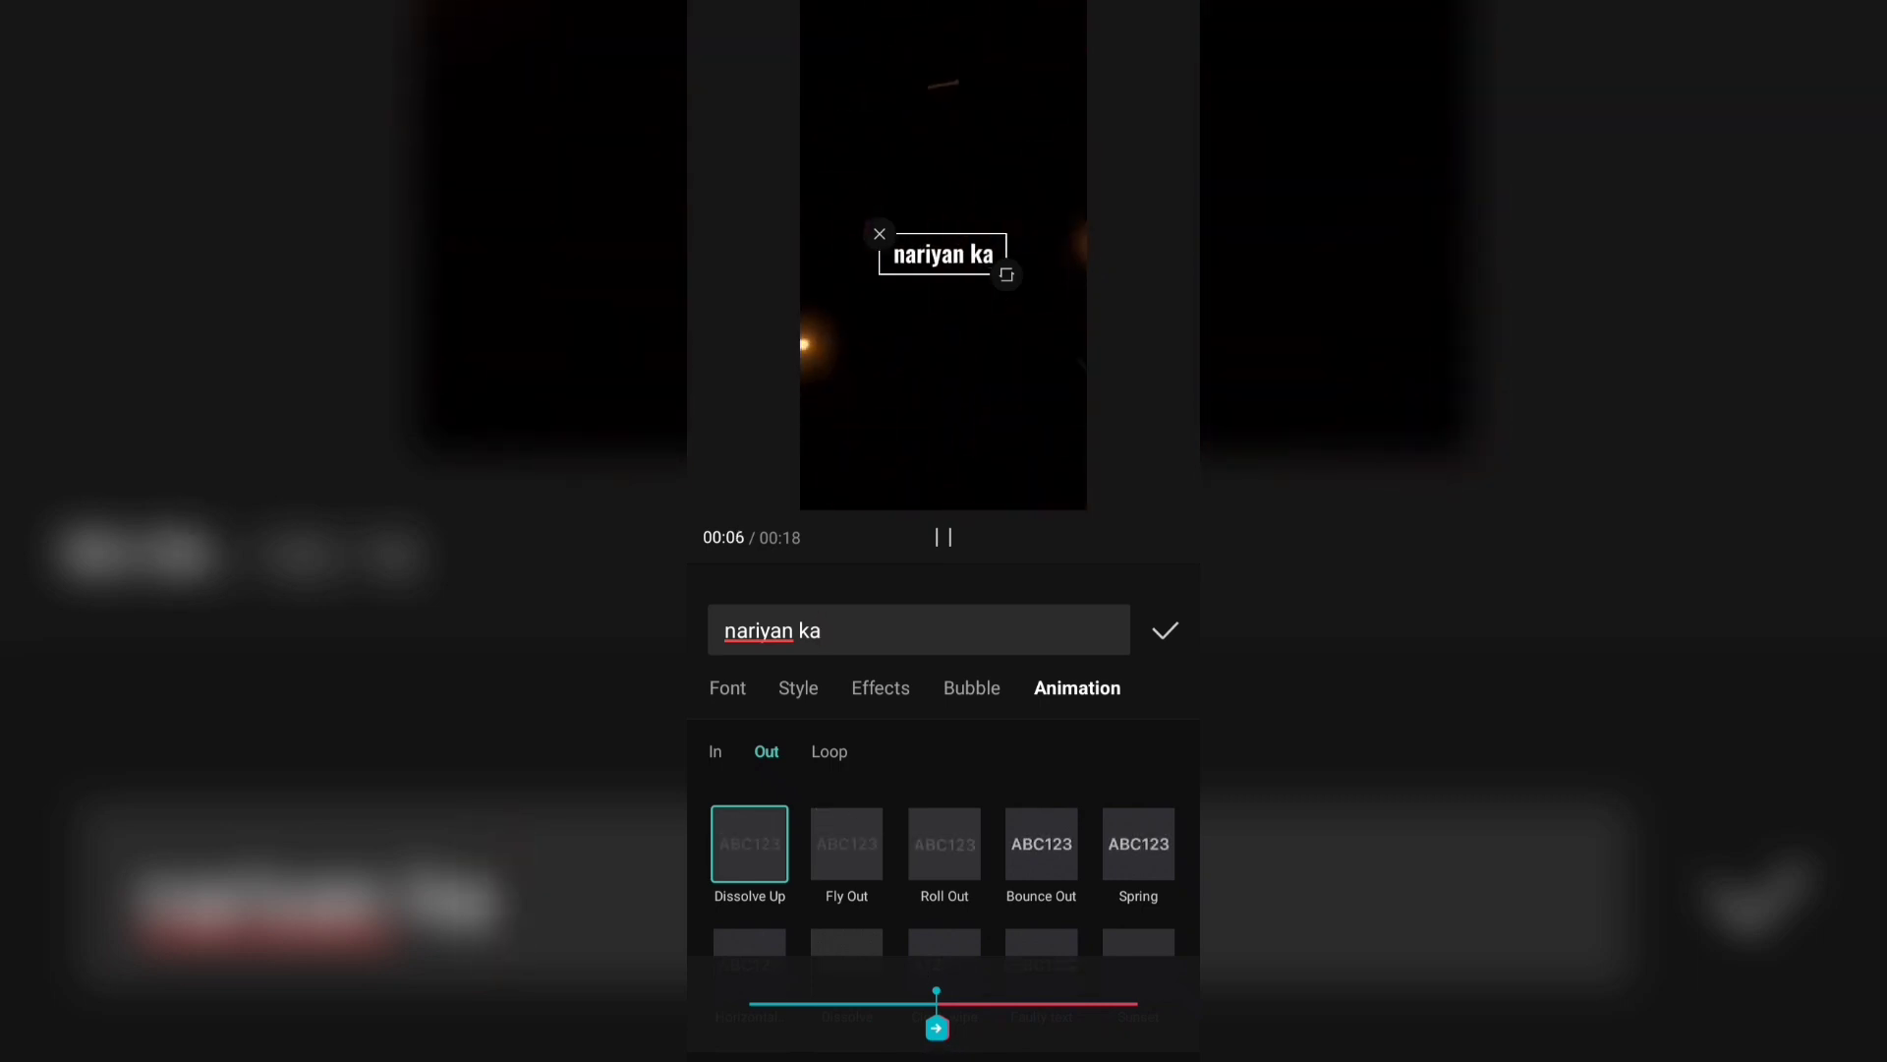
click(1165, 630)
- Play the lyric lines from 00:04 to check their timing
drag(1146, 838, 1110, 827)
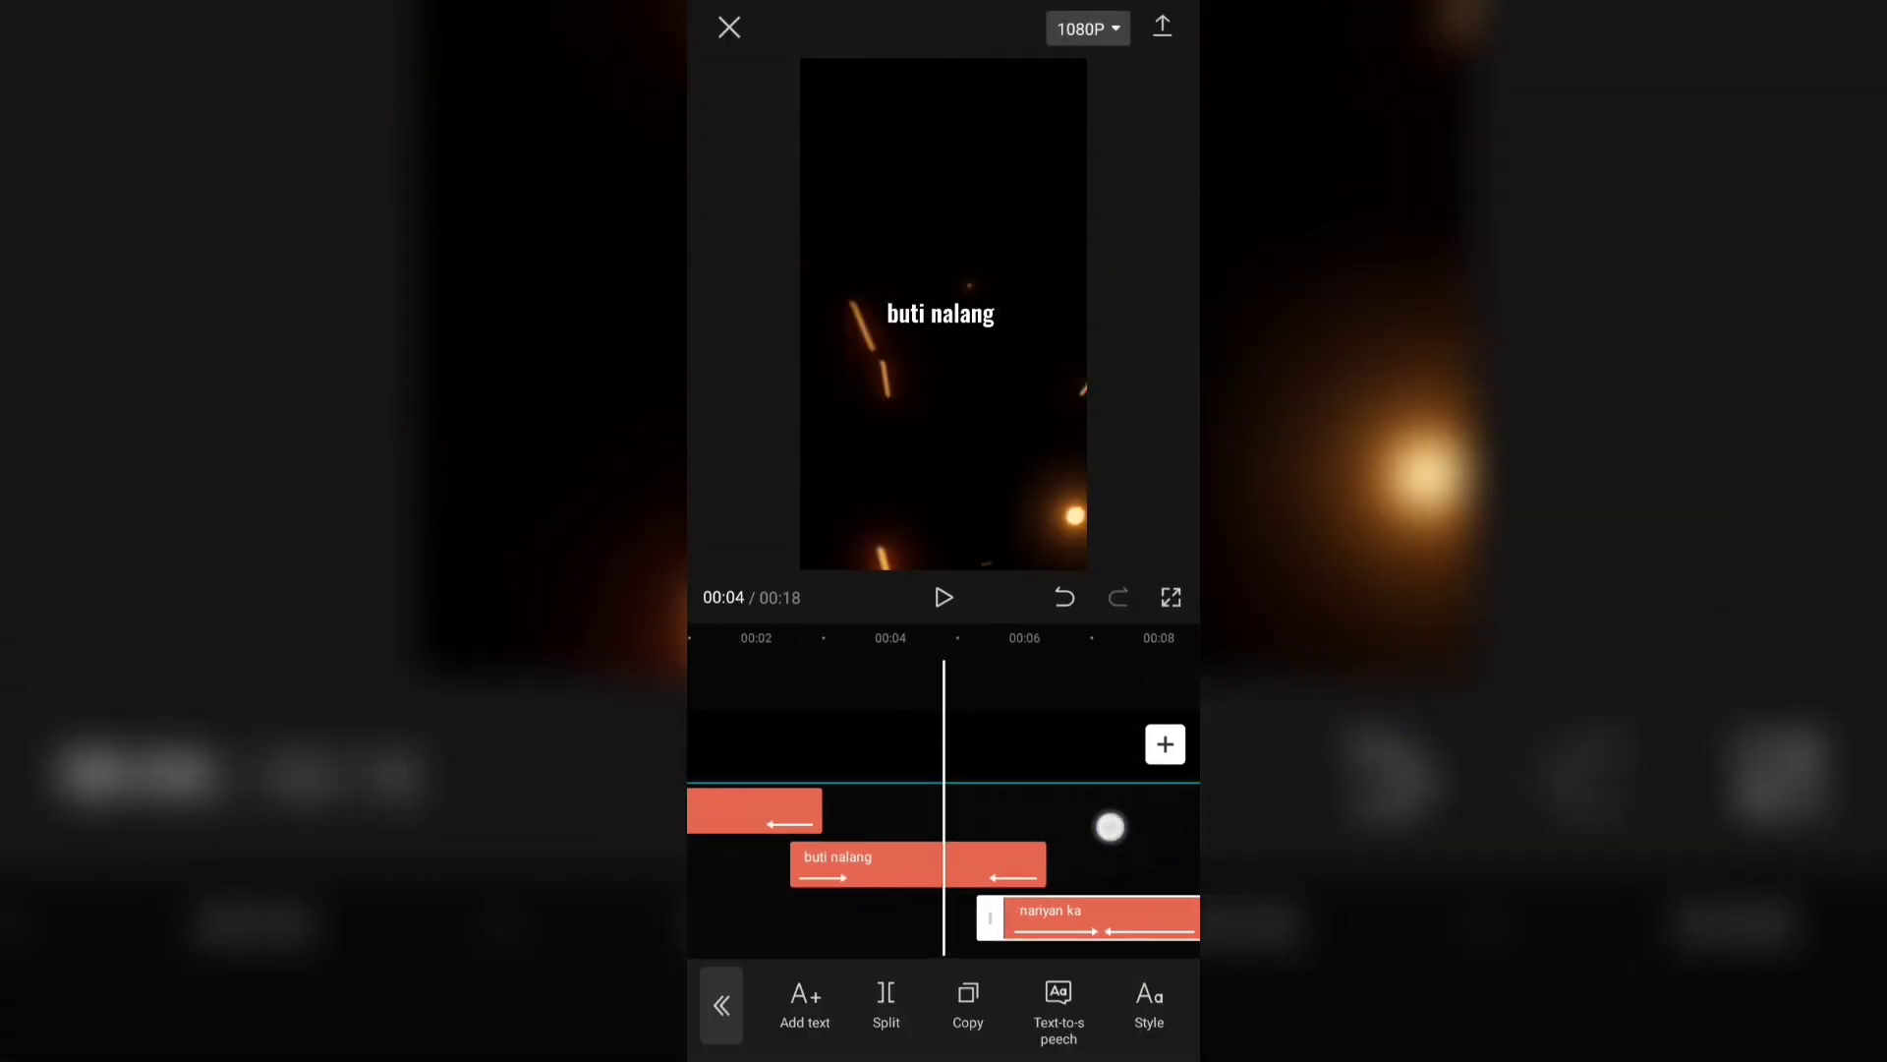
click(943, 597)
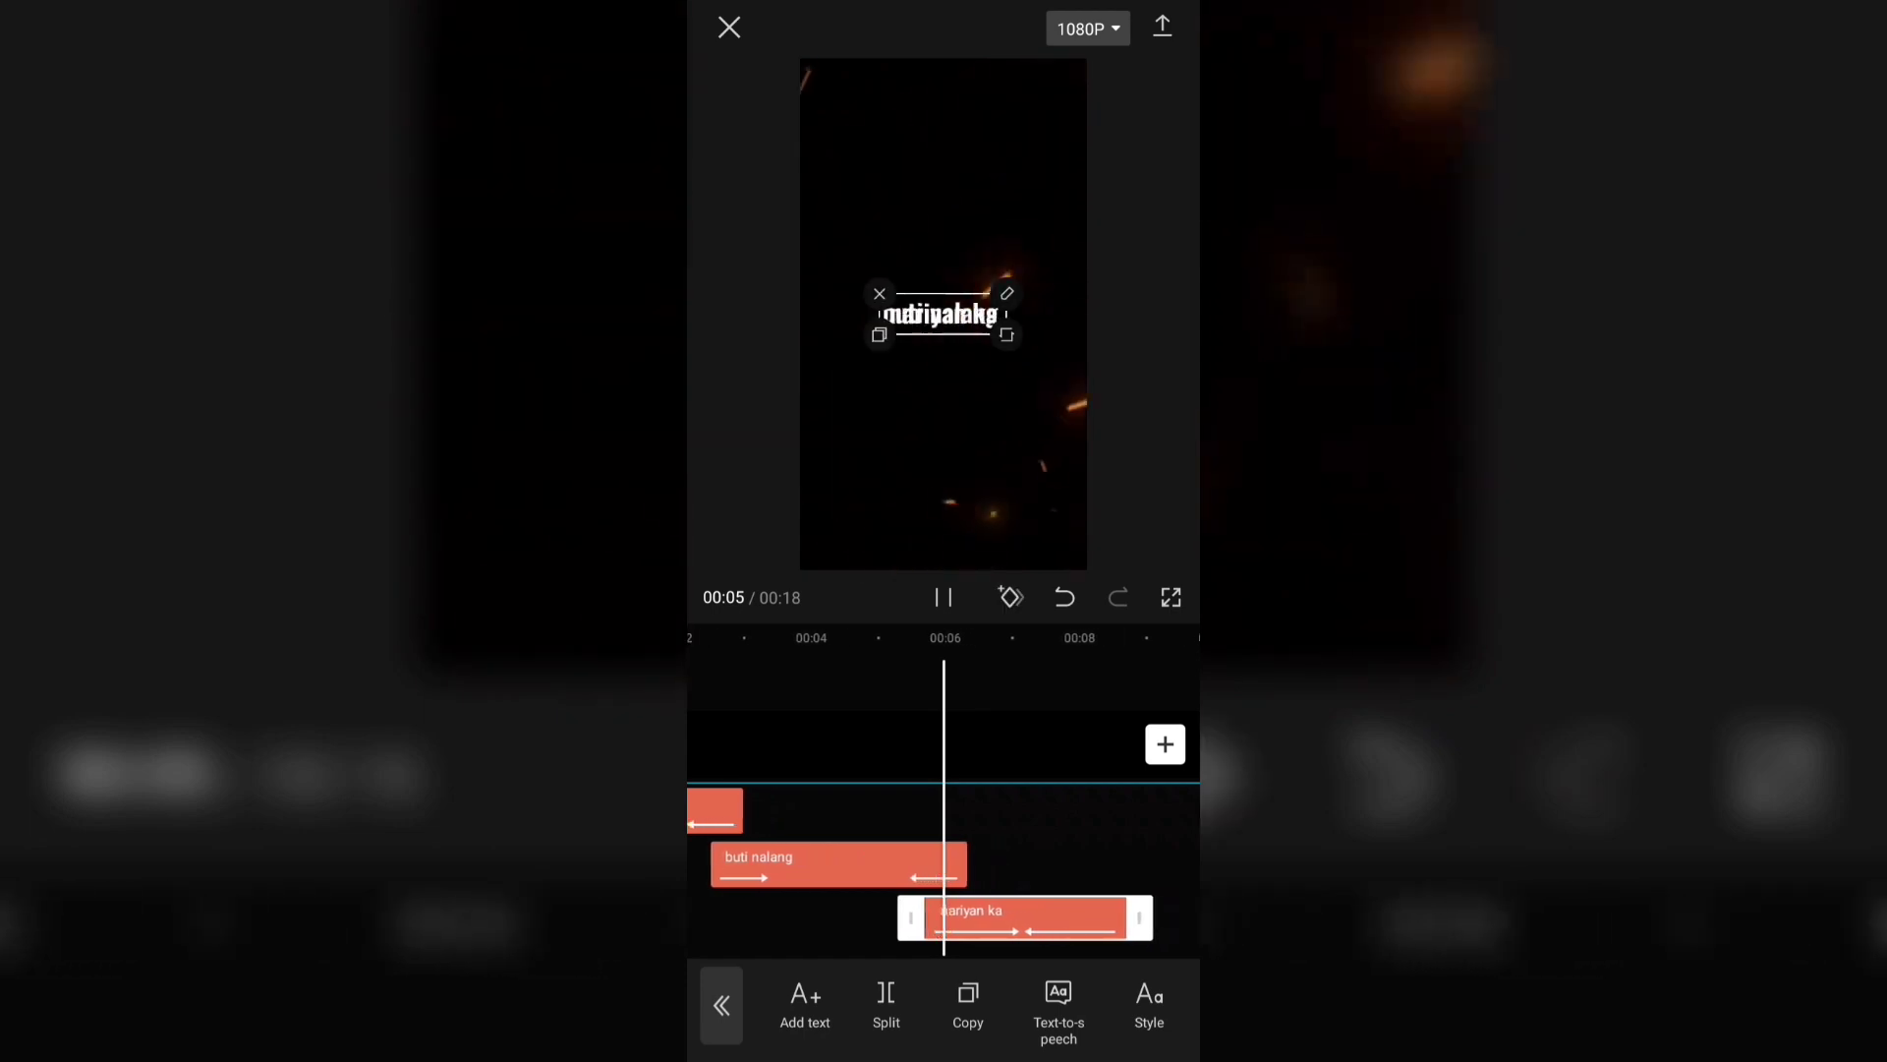
click(944, 596)
drag(1101, 830, 1158, 829)
click(1092, 862)
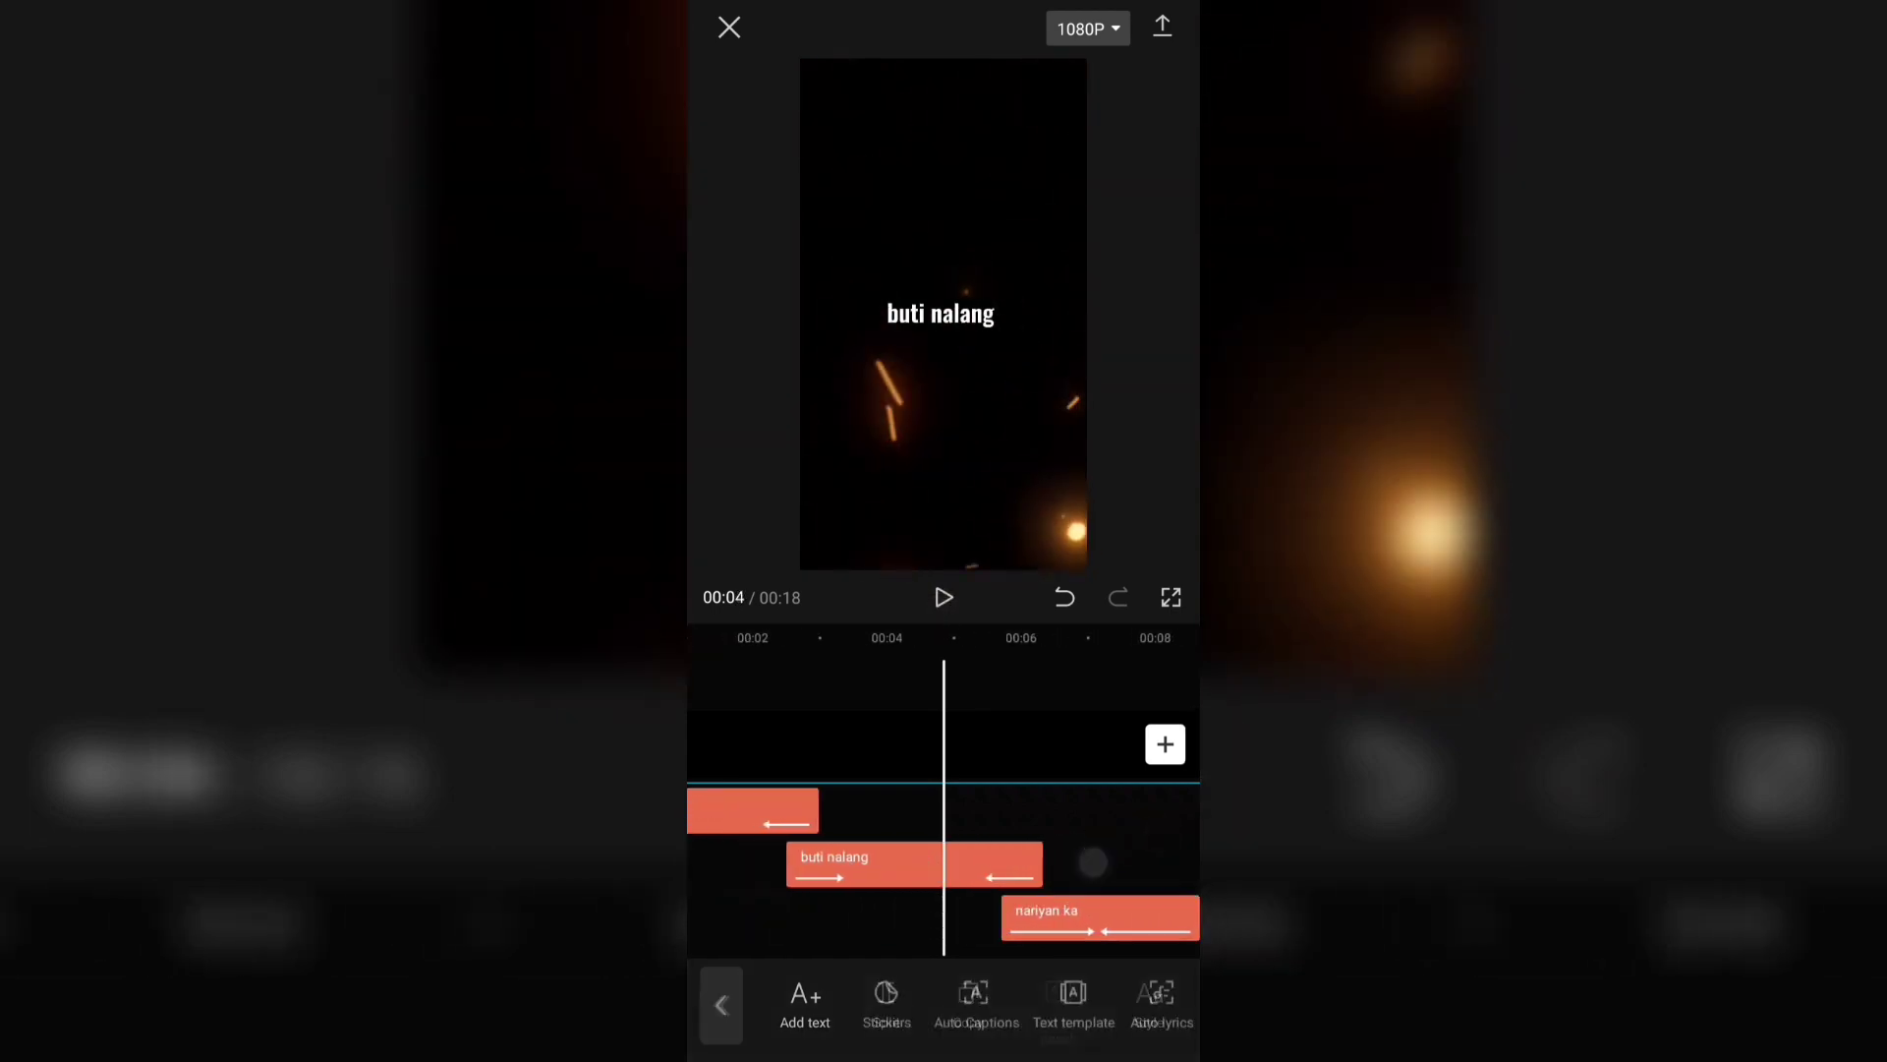
click(943, 596)
click(944, 597)
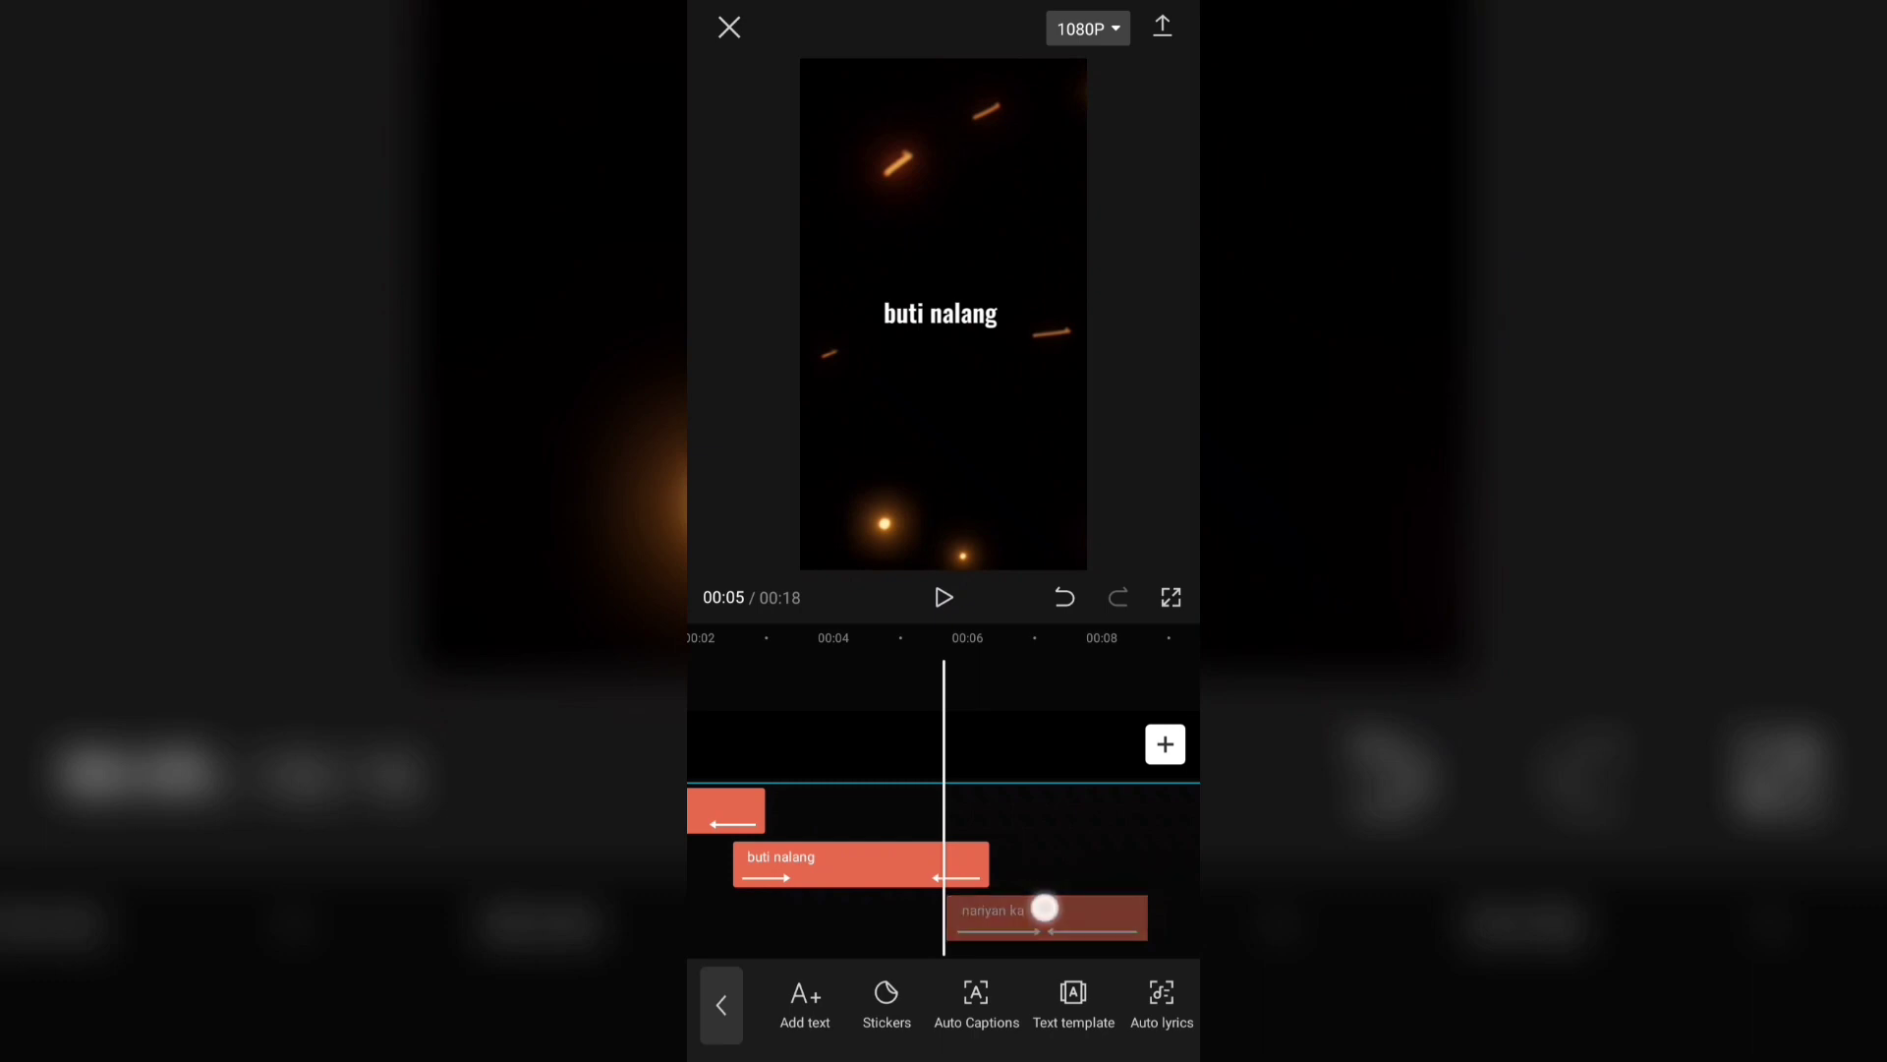
- Trim the buti nalang clip's end to the playhead and replay from 00:04
click(943, 864)
drag(983, 865, 960, 865)
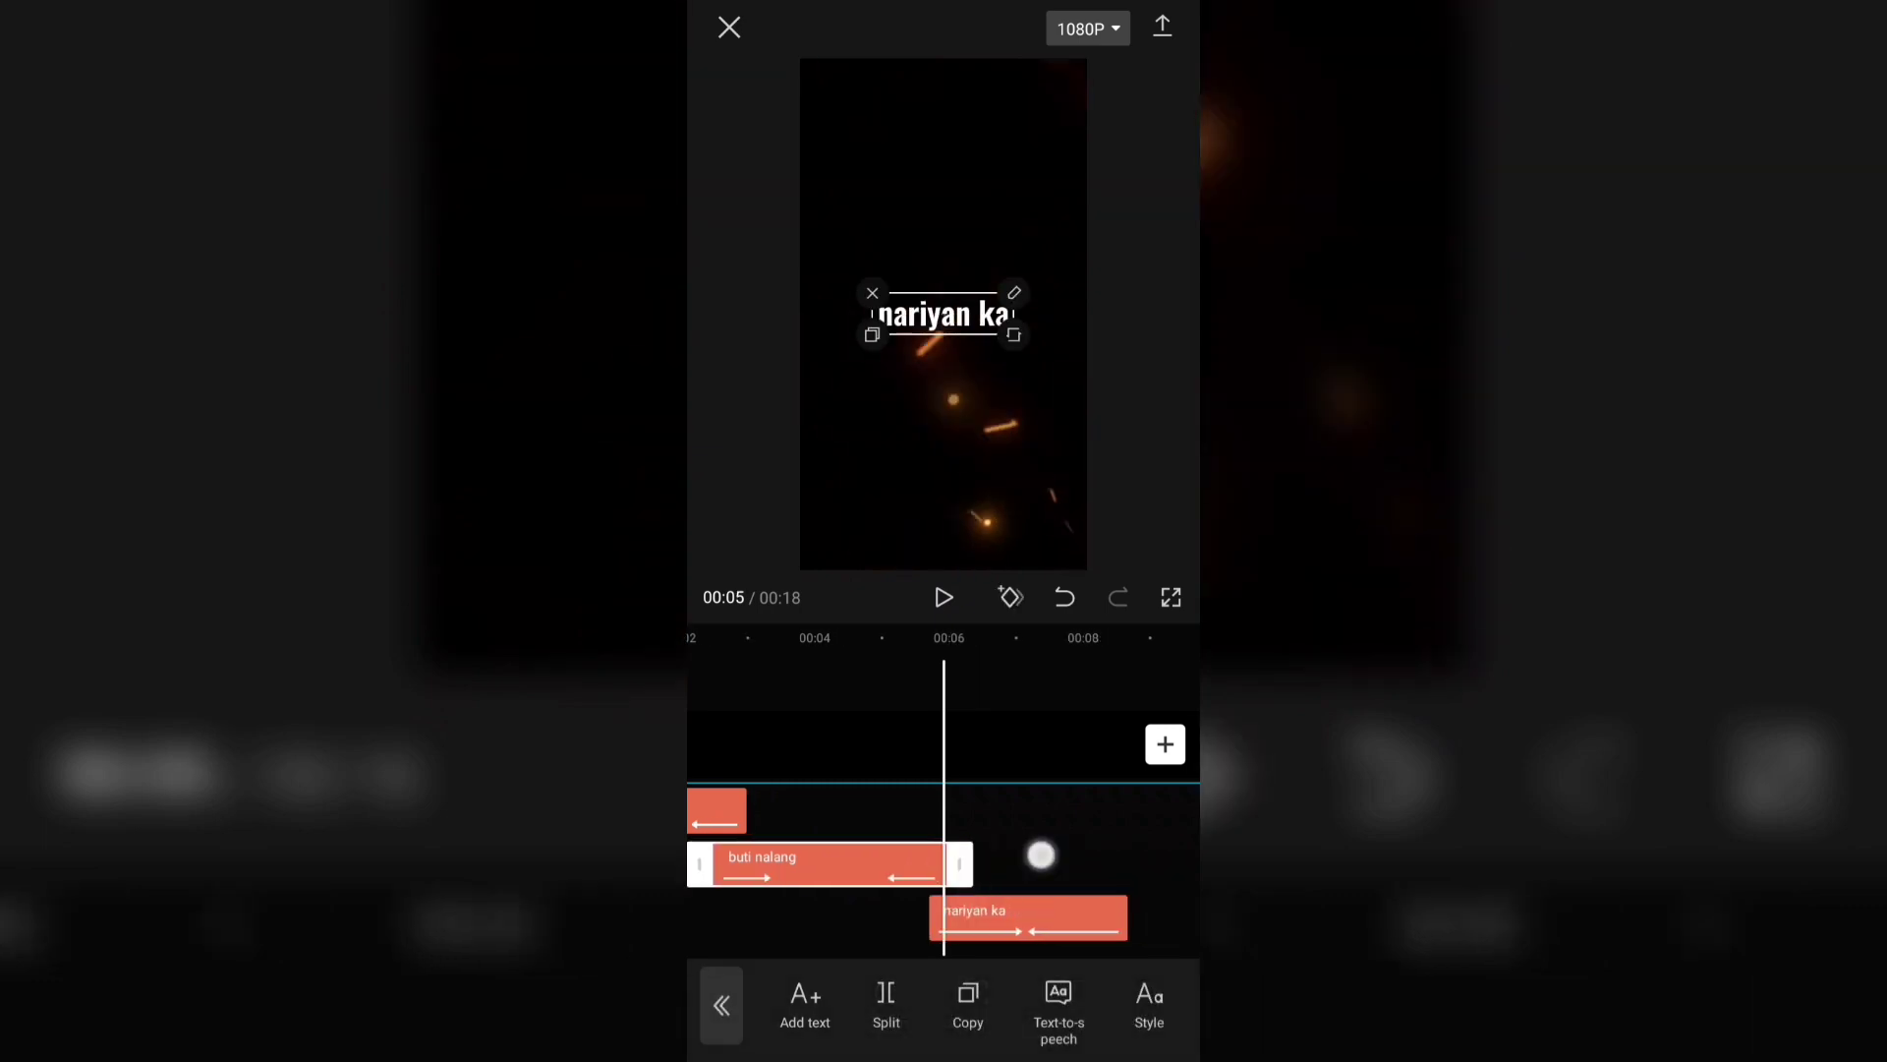
click(1040, 855)
click(944, 596)
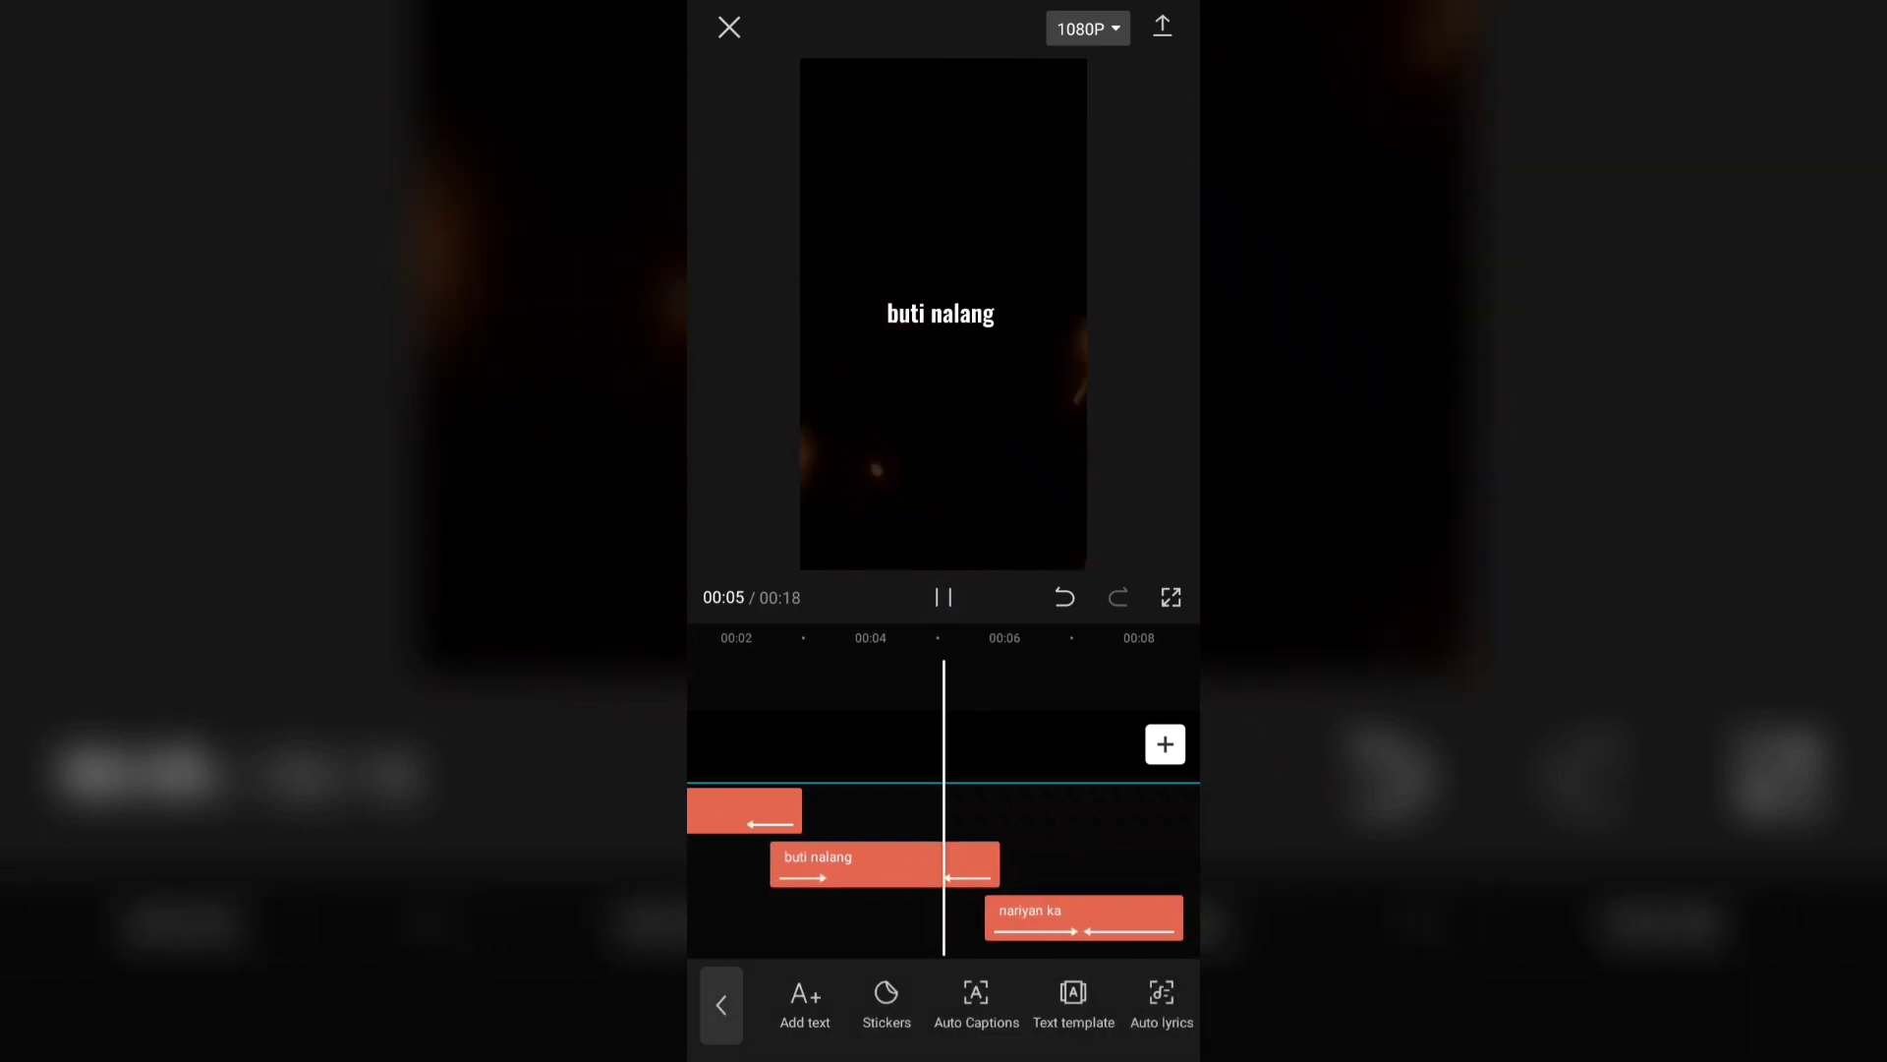
drag(1033, 822, 1159, 830)
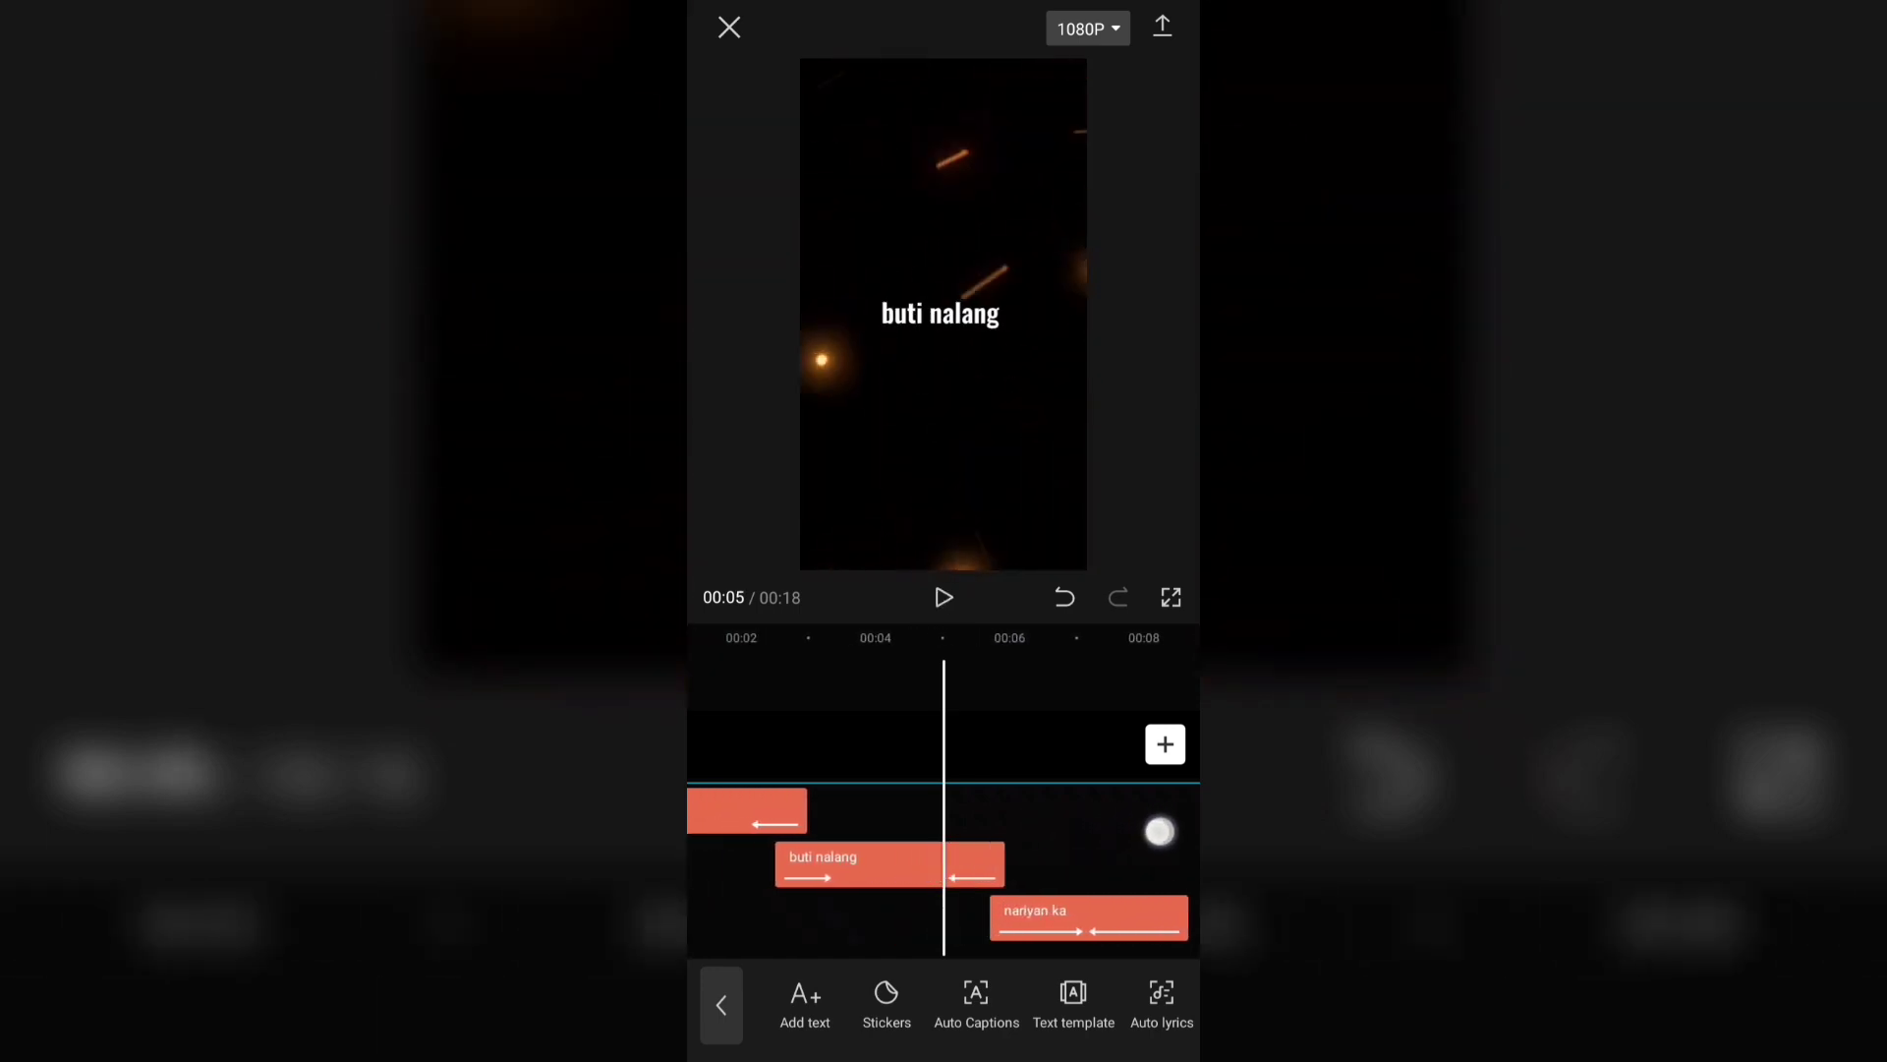
click(941, 589)
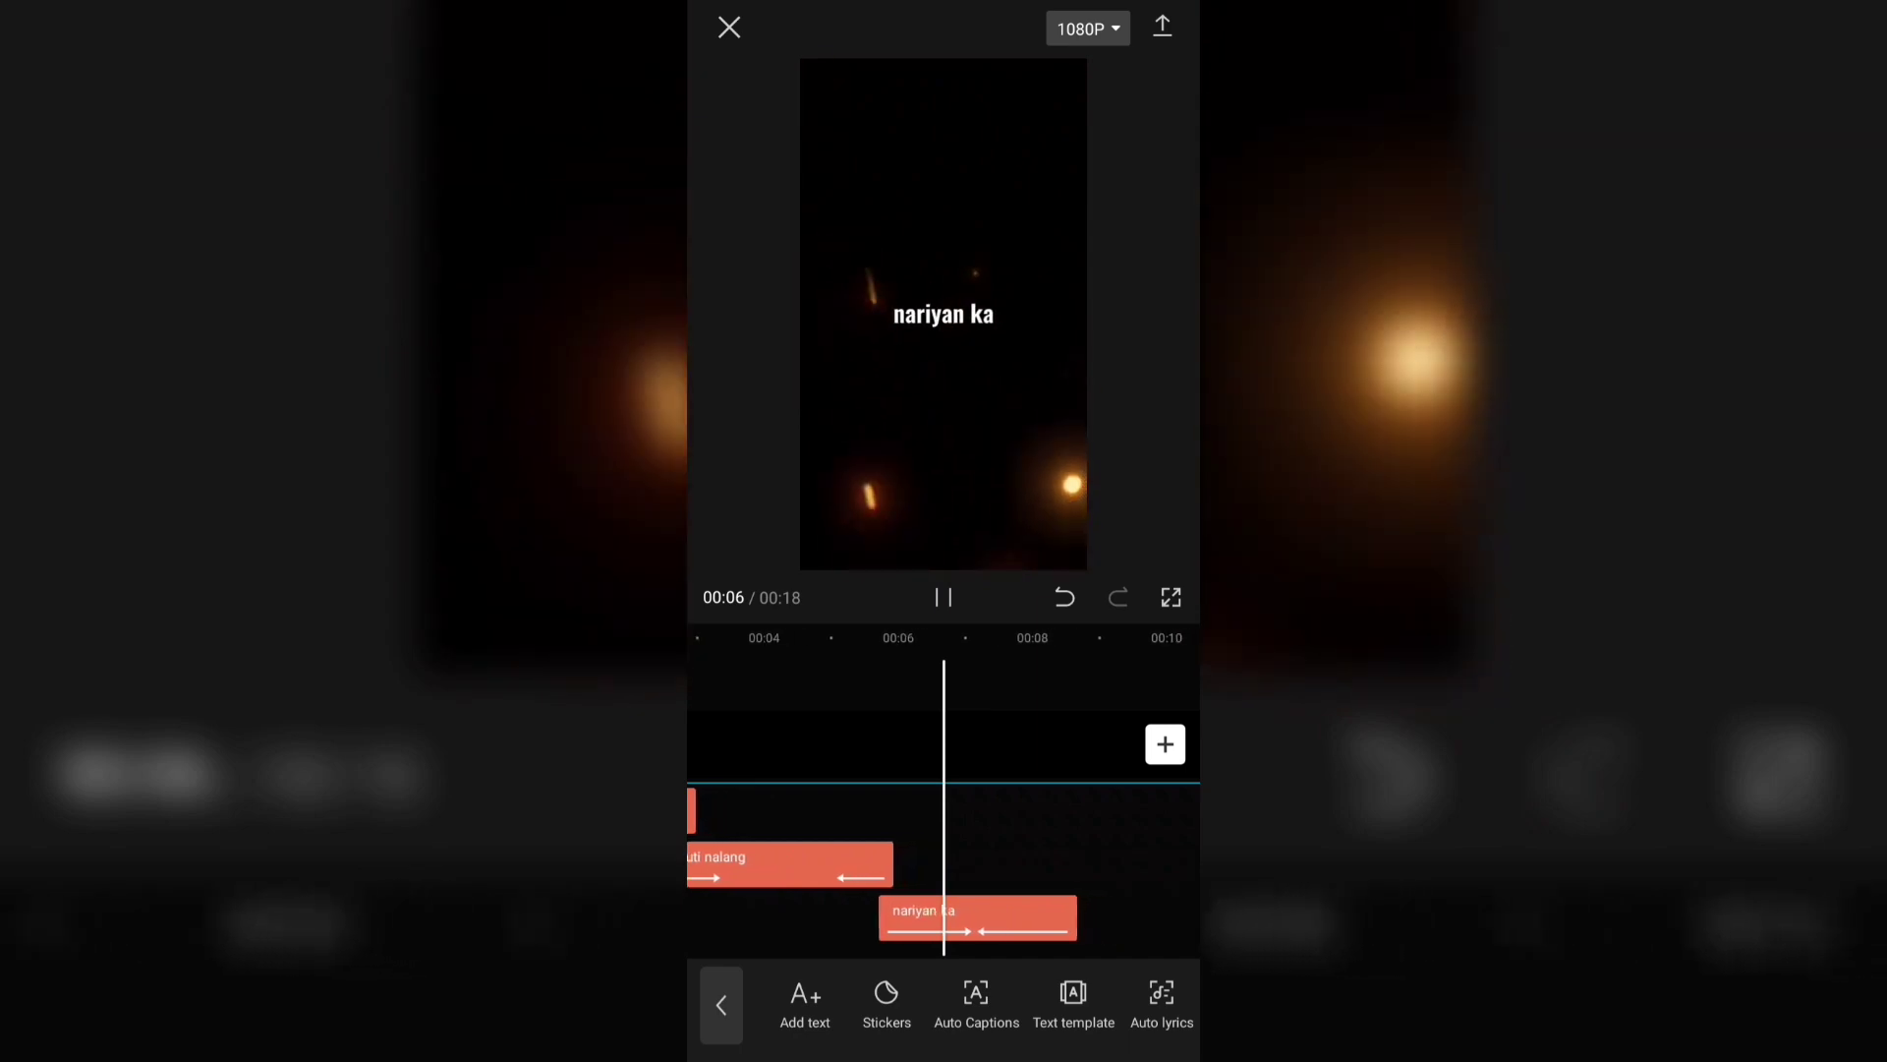
- Replay the lyric change from 00:05 and reselect the buti nalang clip
drag(986, 855, 1088, 855)
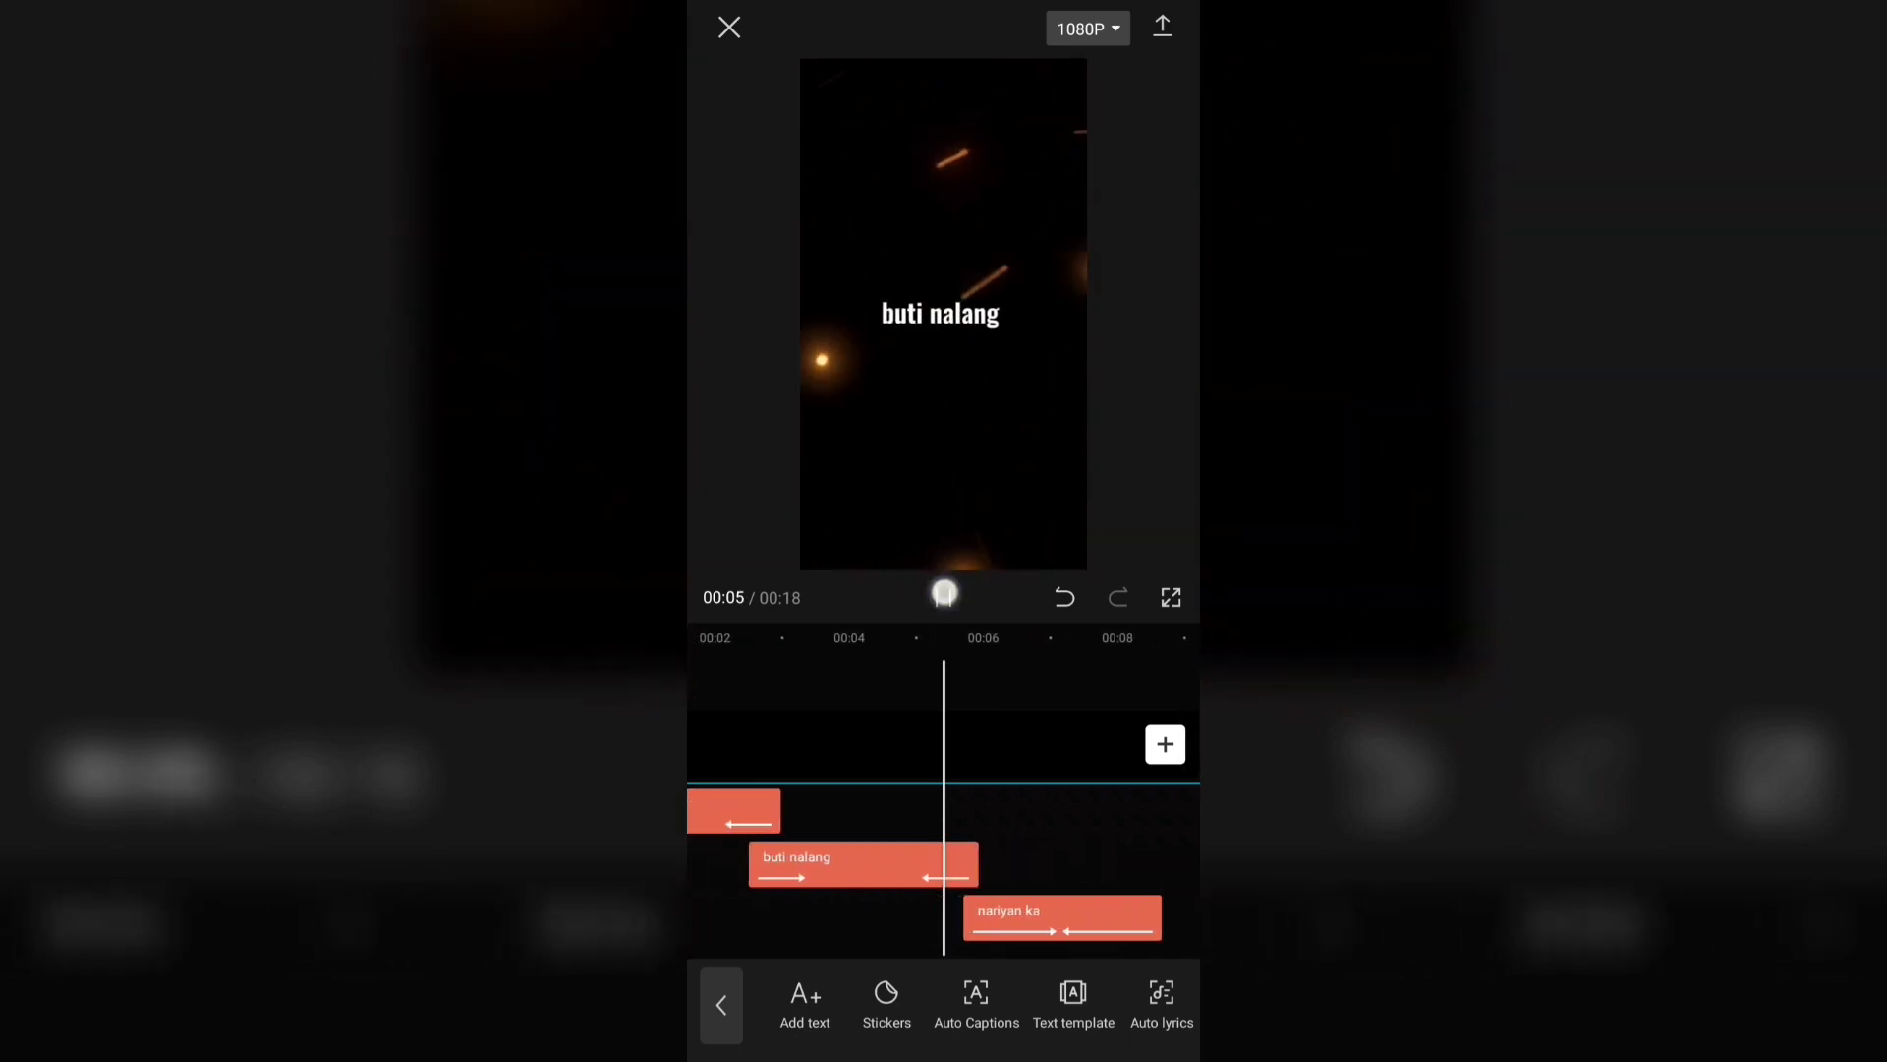
click(943, 593)
drag(987, 845, 1142, 845)
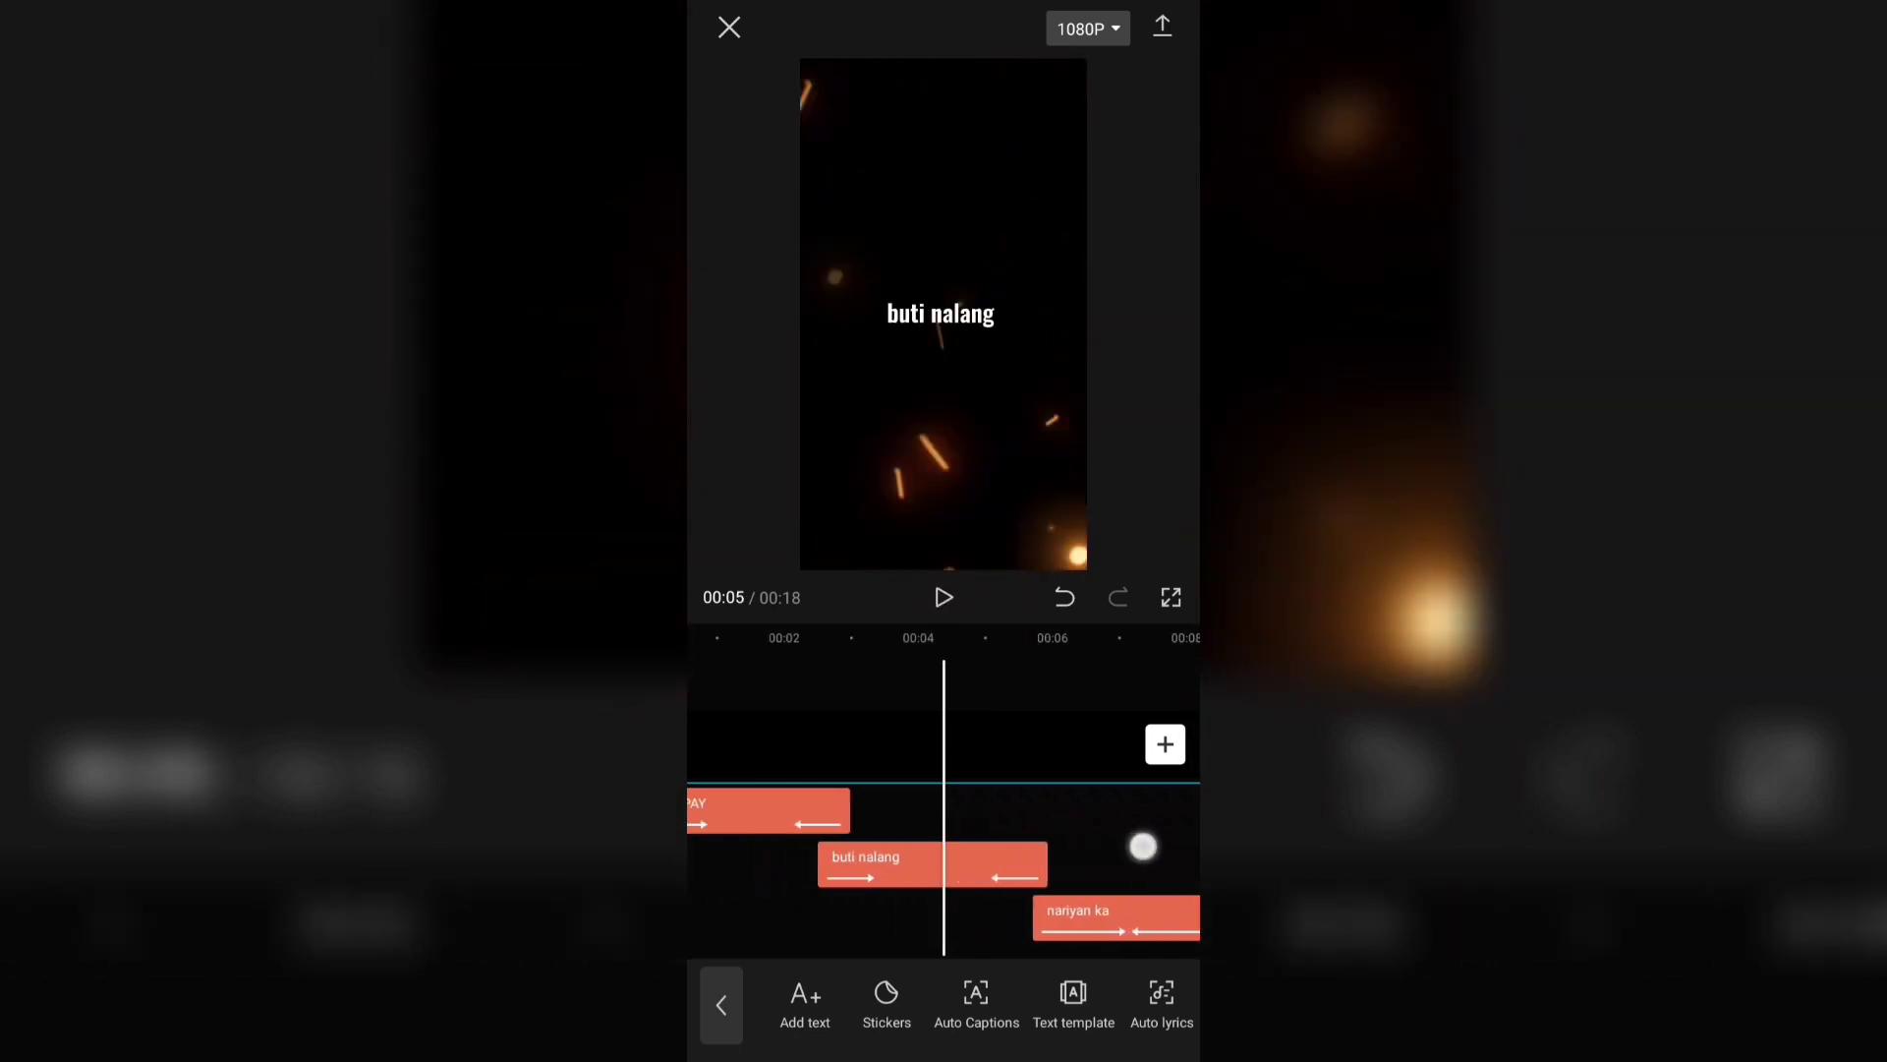
click(938, 597)
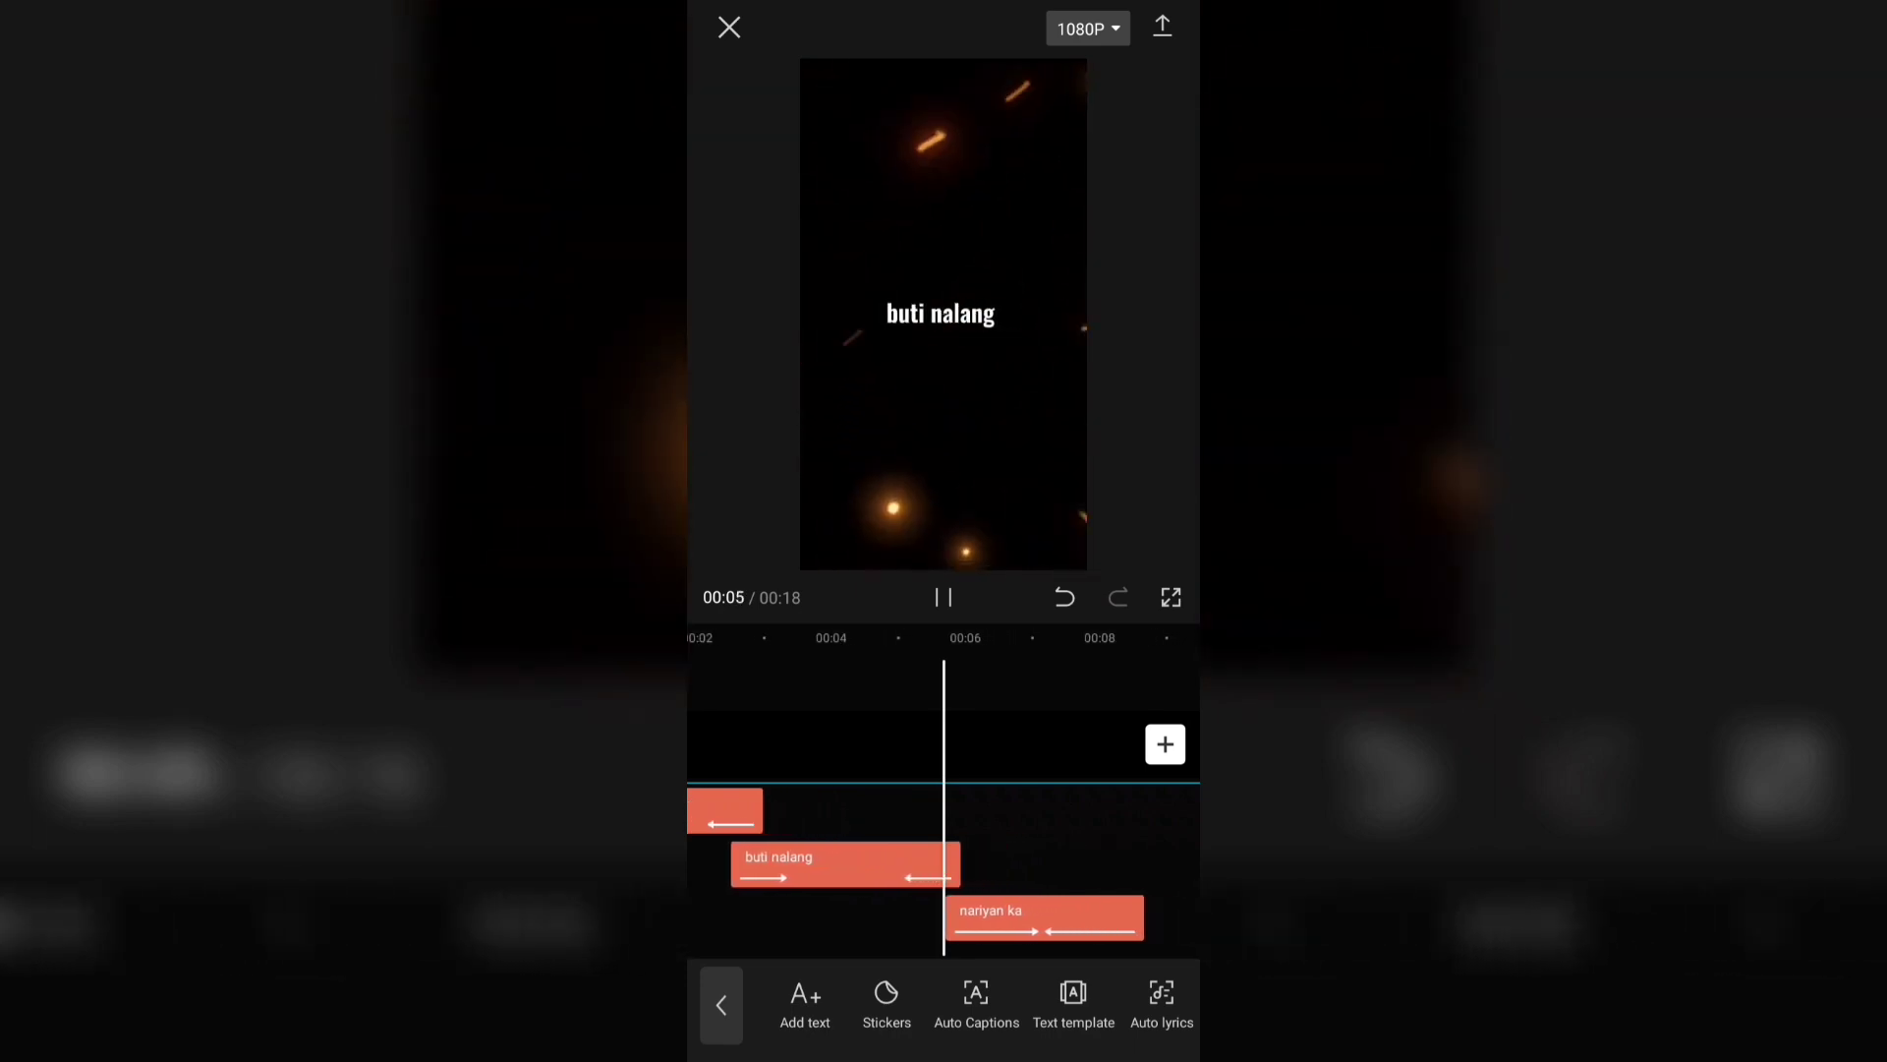
drag(847, 846, 914, 846)
click(914, 855)
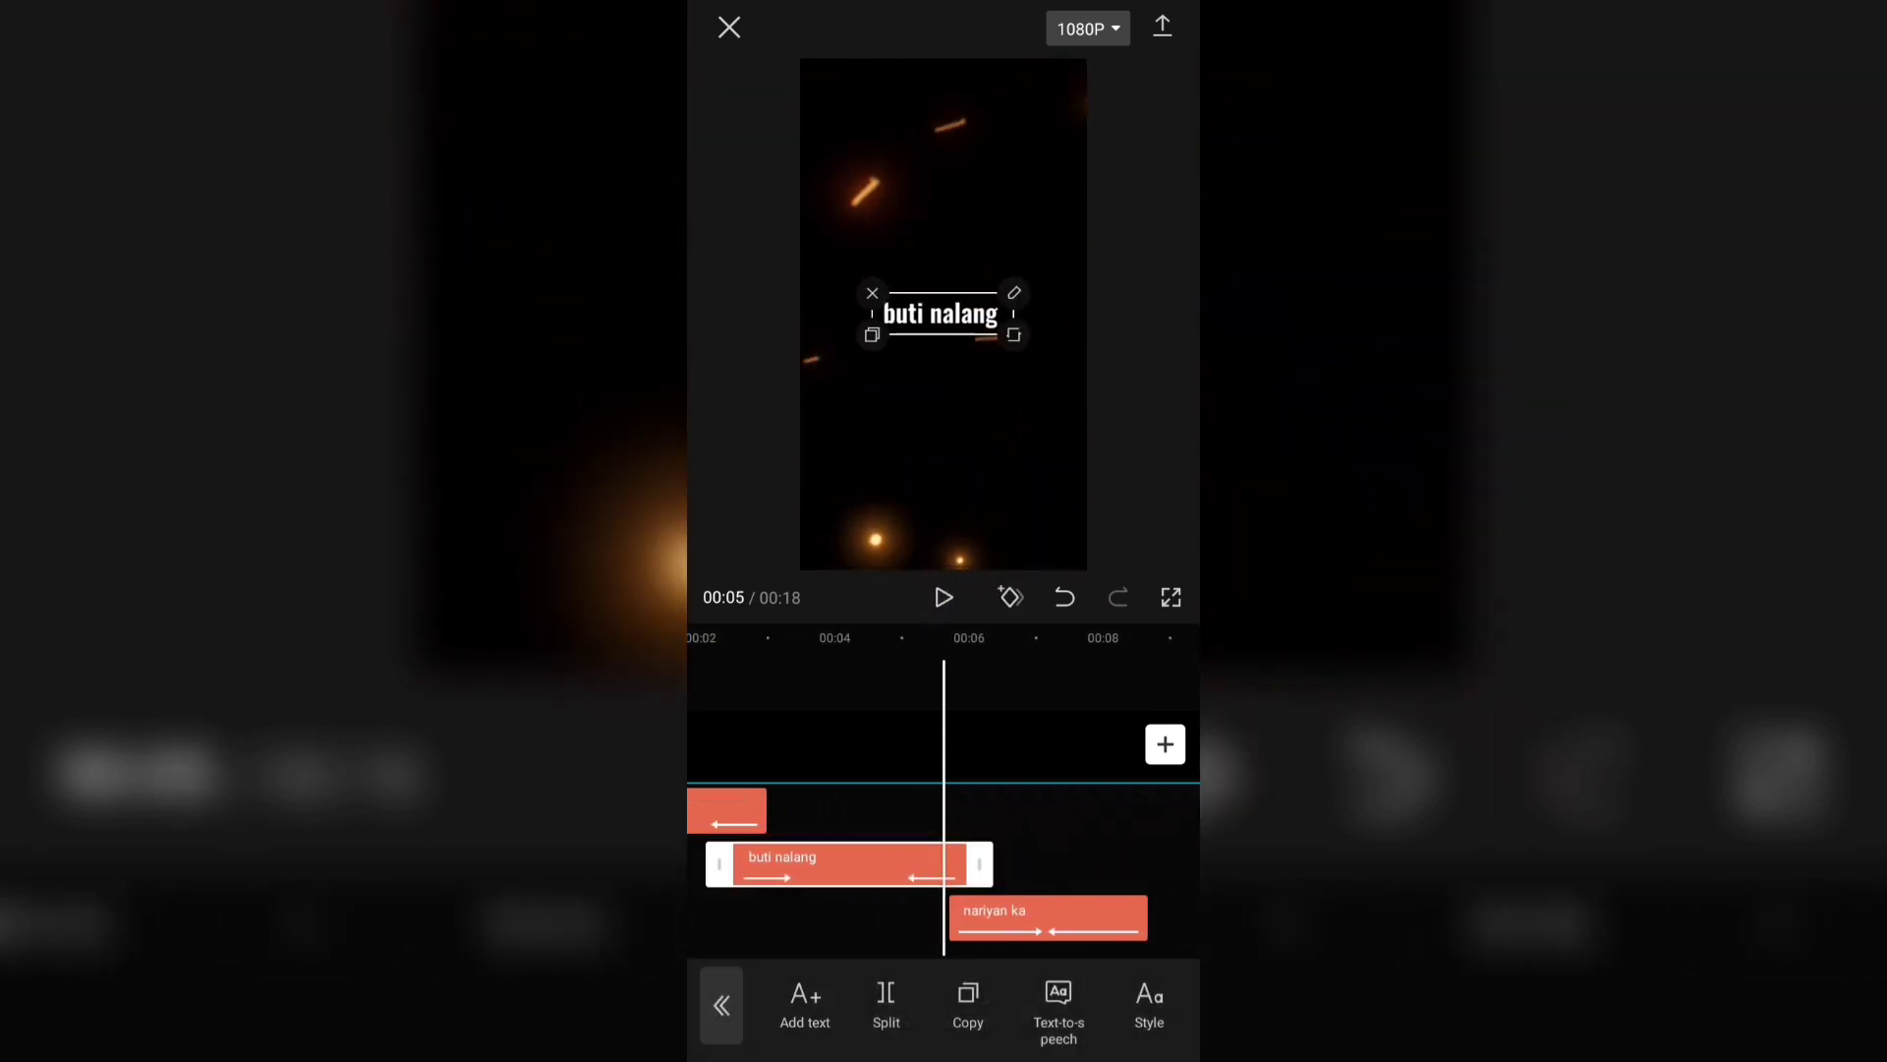
click(1149, 1003)
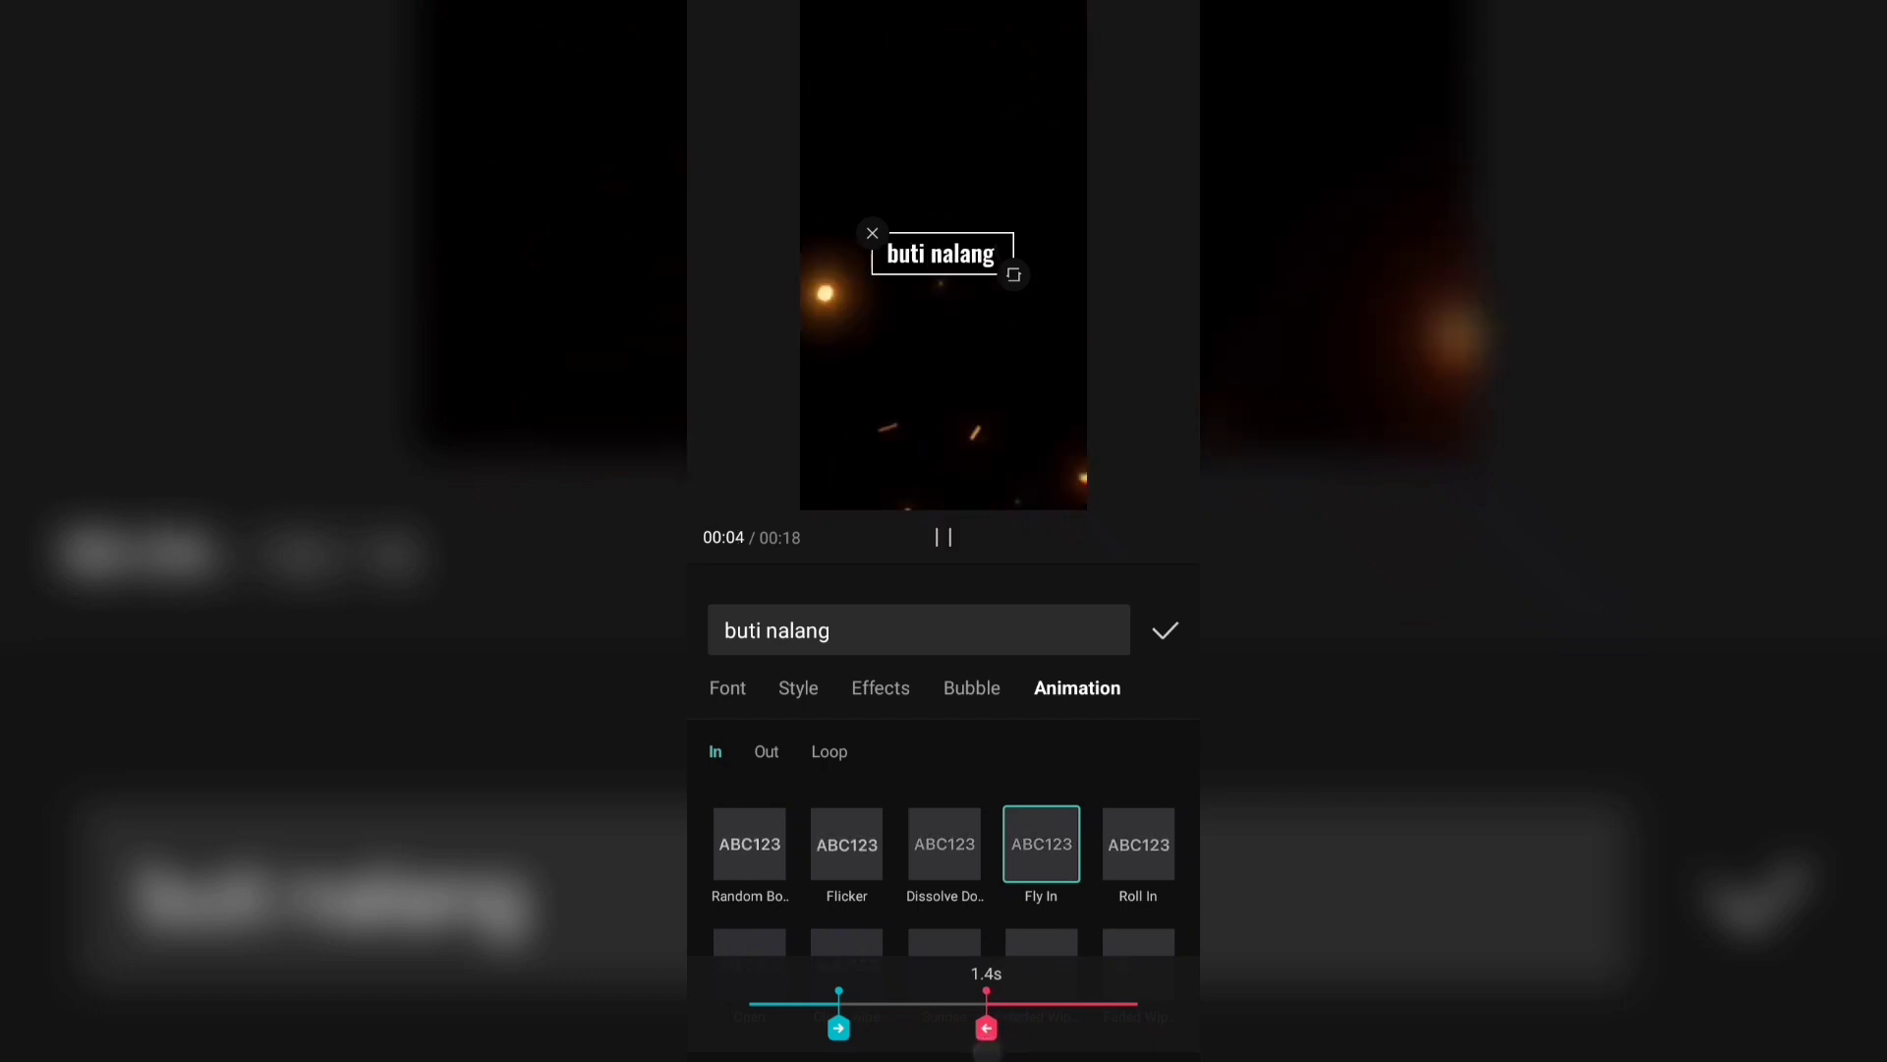
click(1165, 630)
drag(999, 777, 1082, 770)
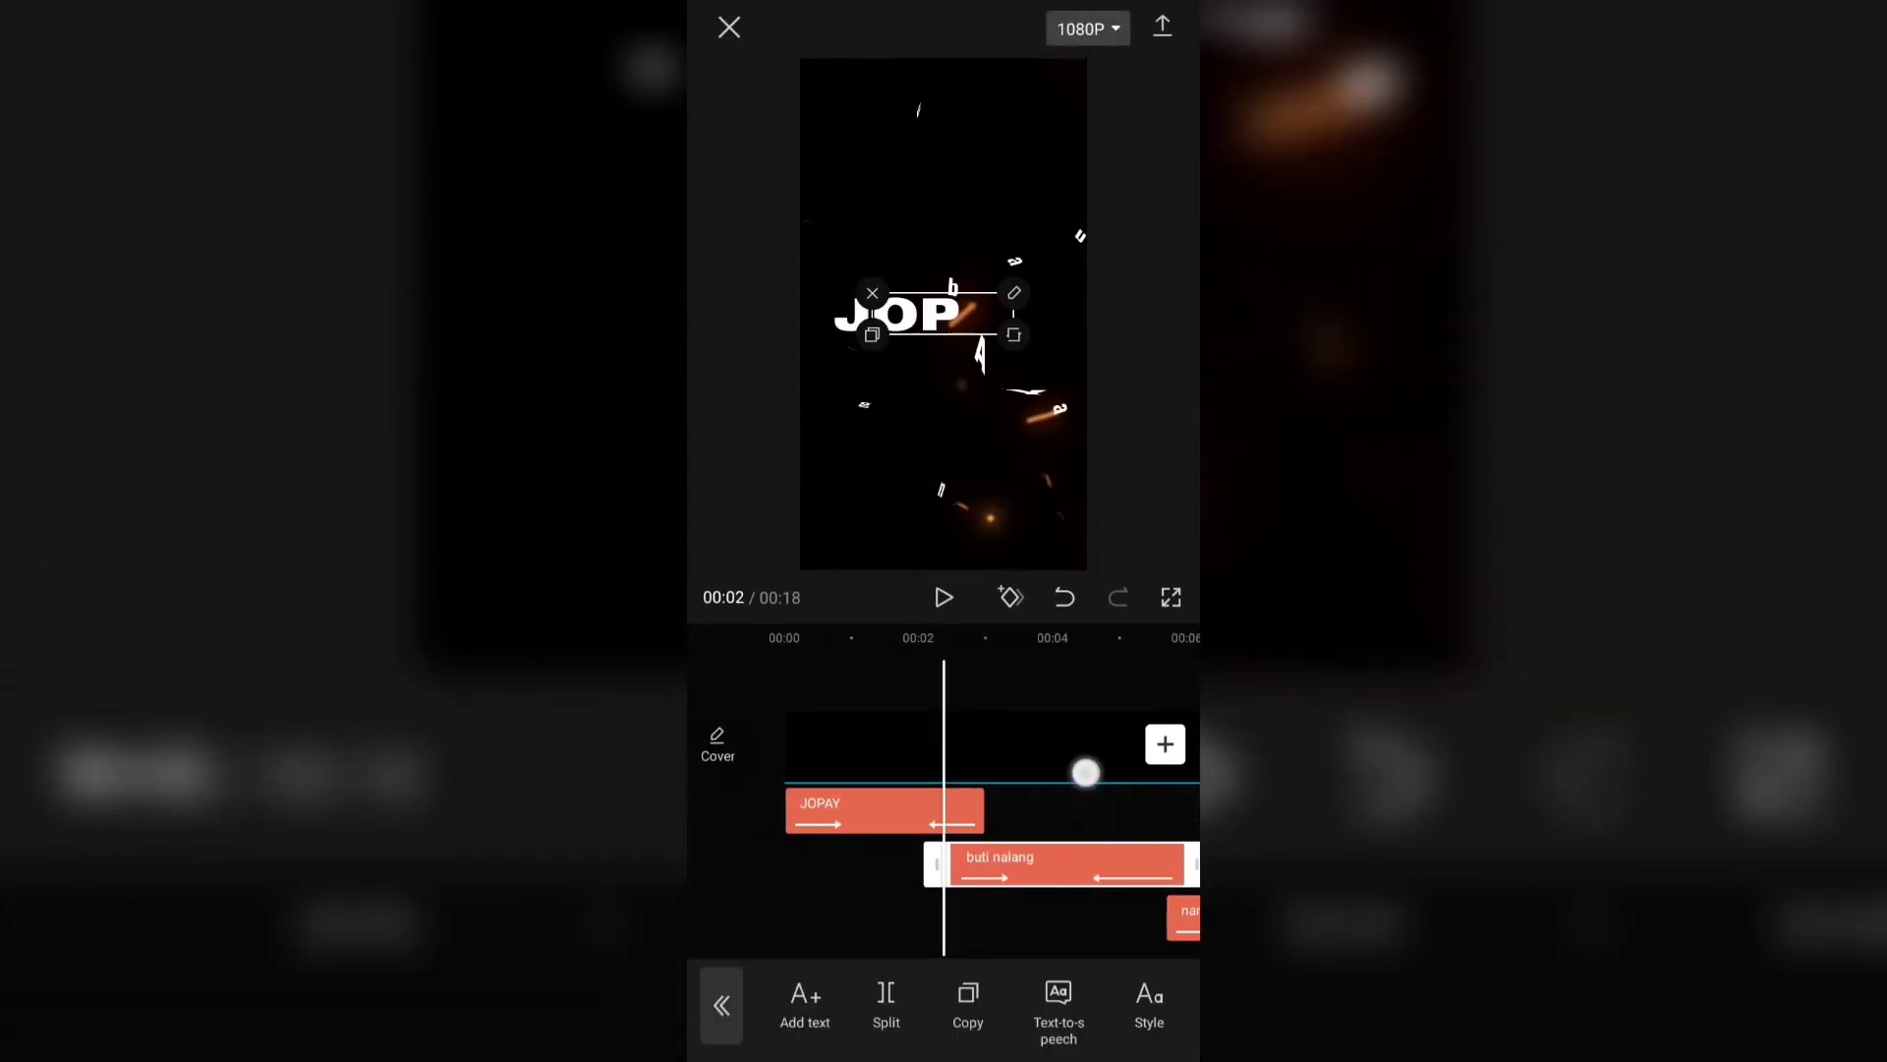
click(944, 598)
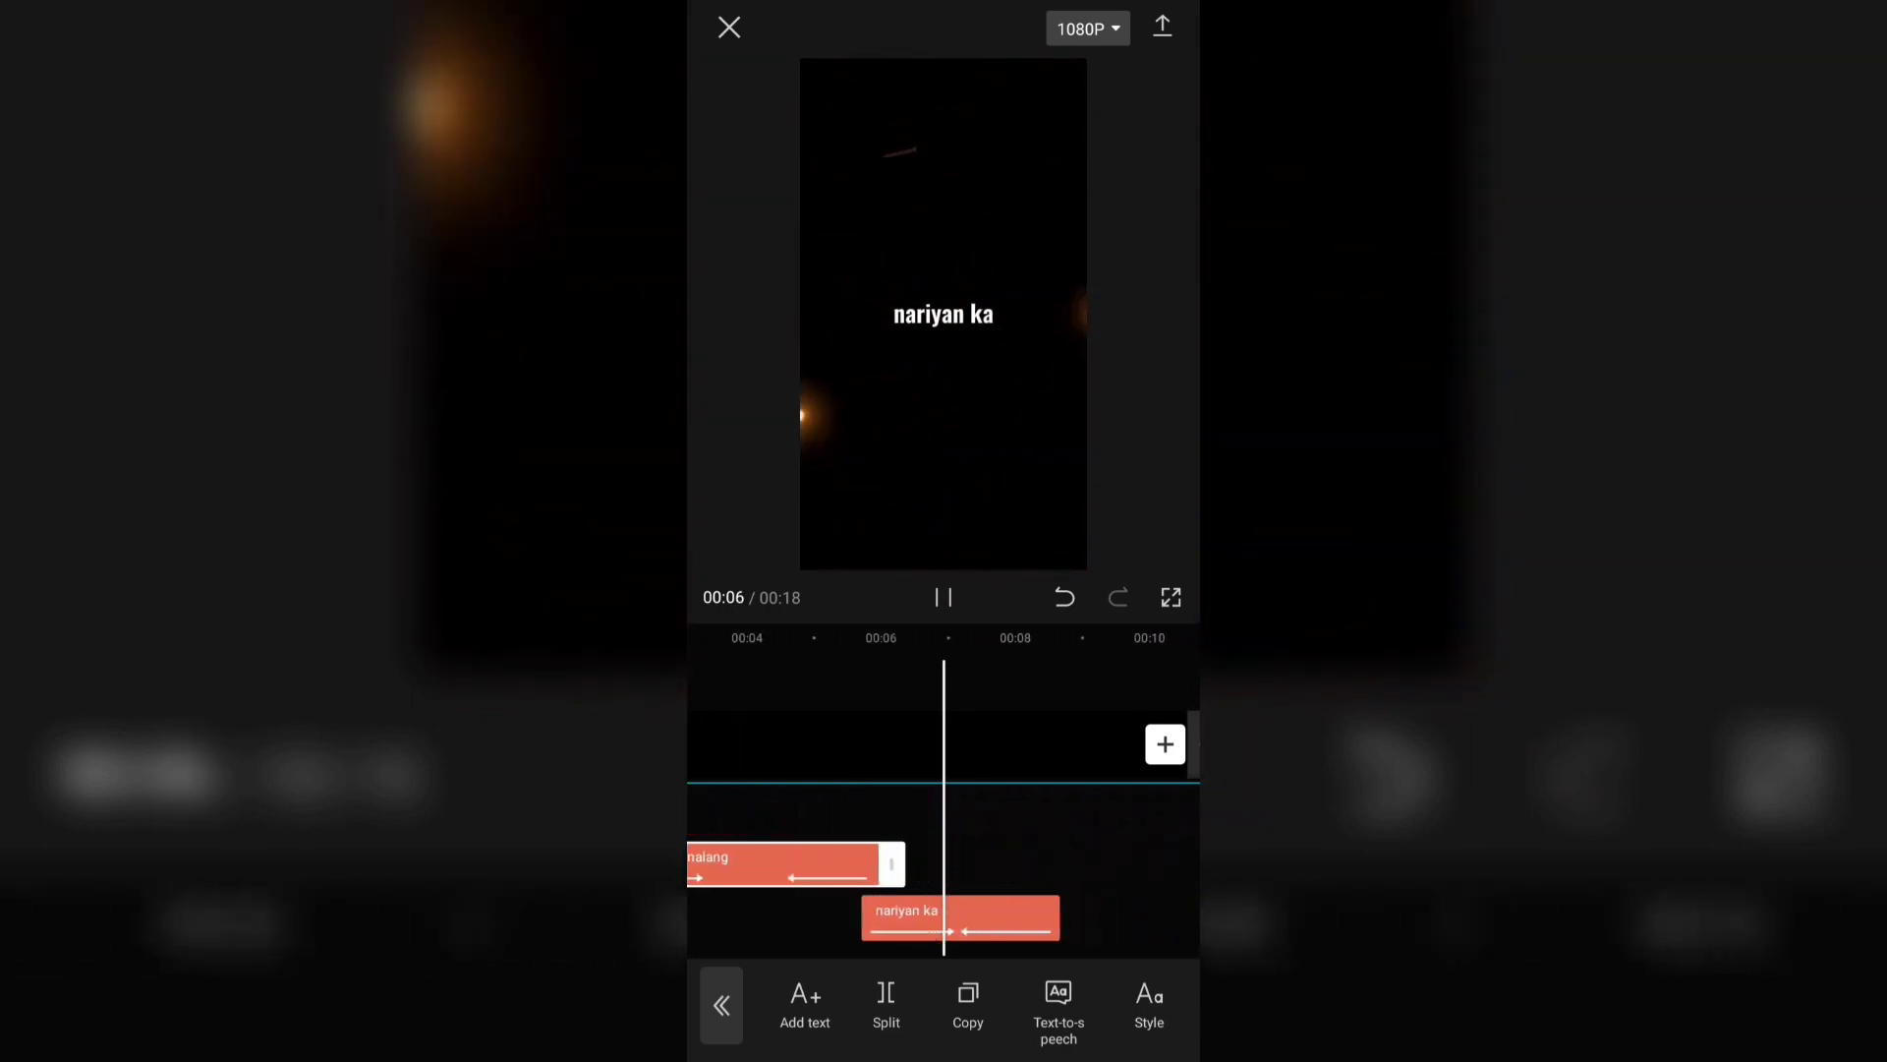
click(943, 598)
mouse_move(1005, 833)
mouse_down()
mouse_move(1050, 833)
mouse_move(1035, 821)
mouse_up()
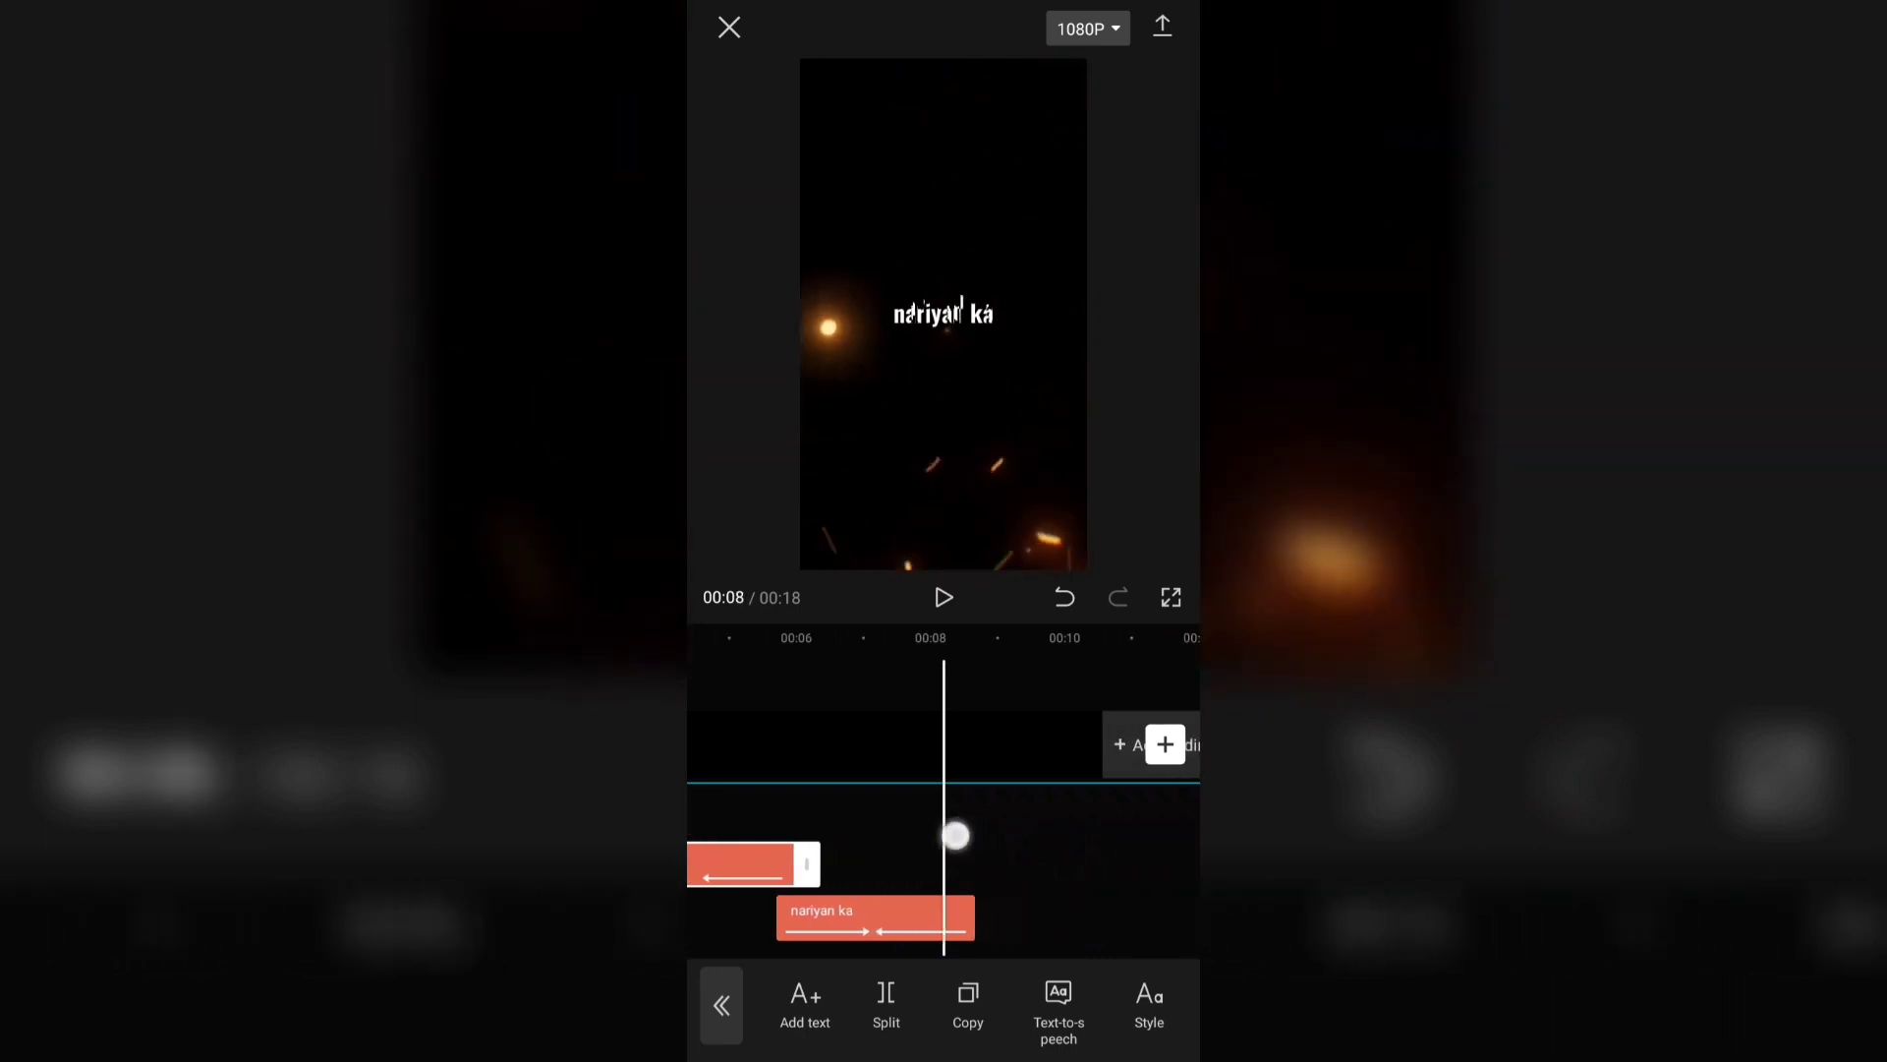
click(943, 597)
click(945, 598)
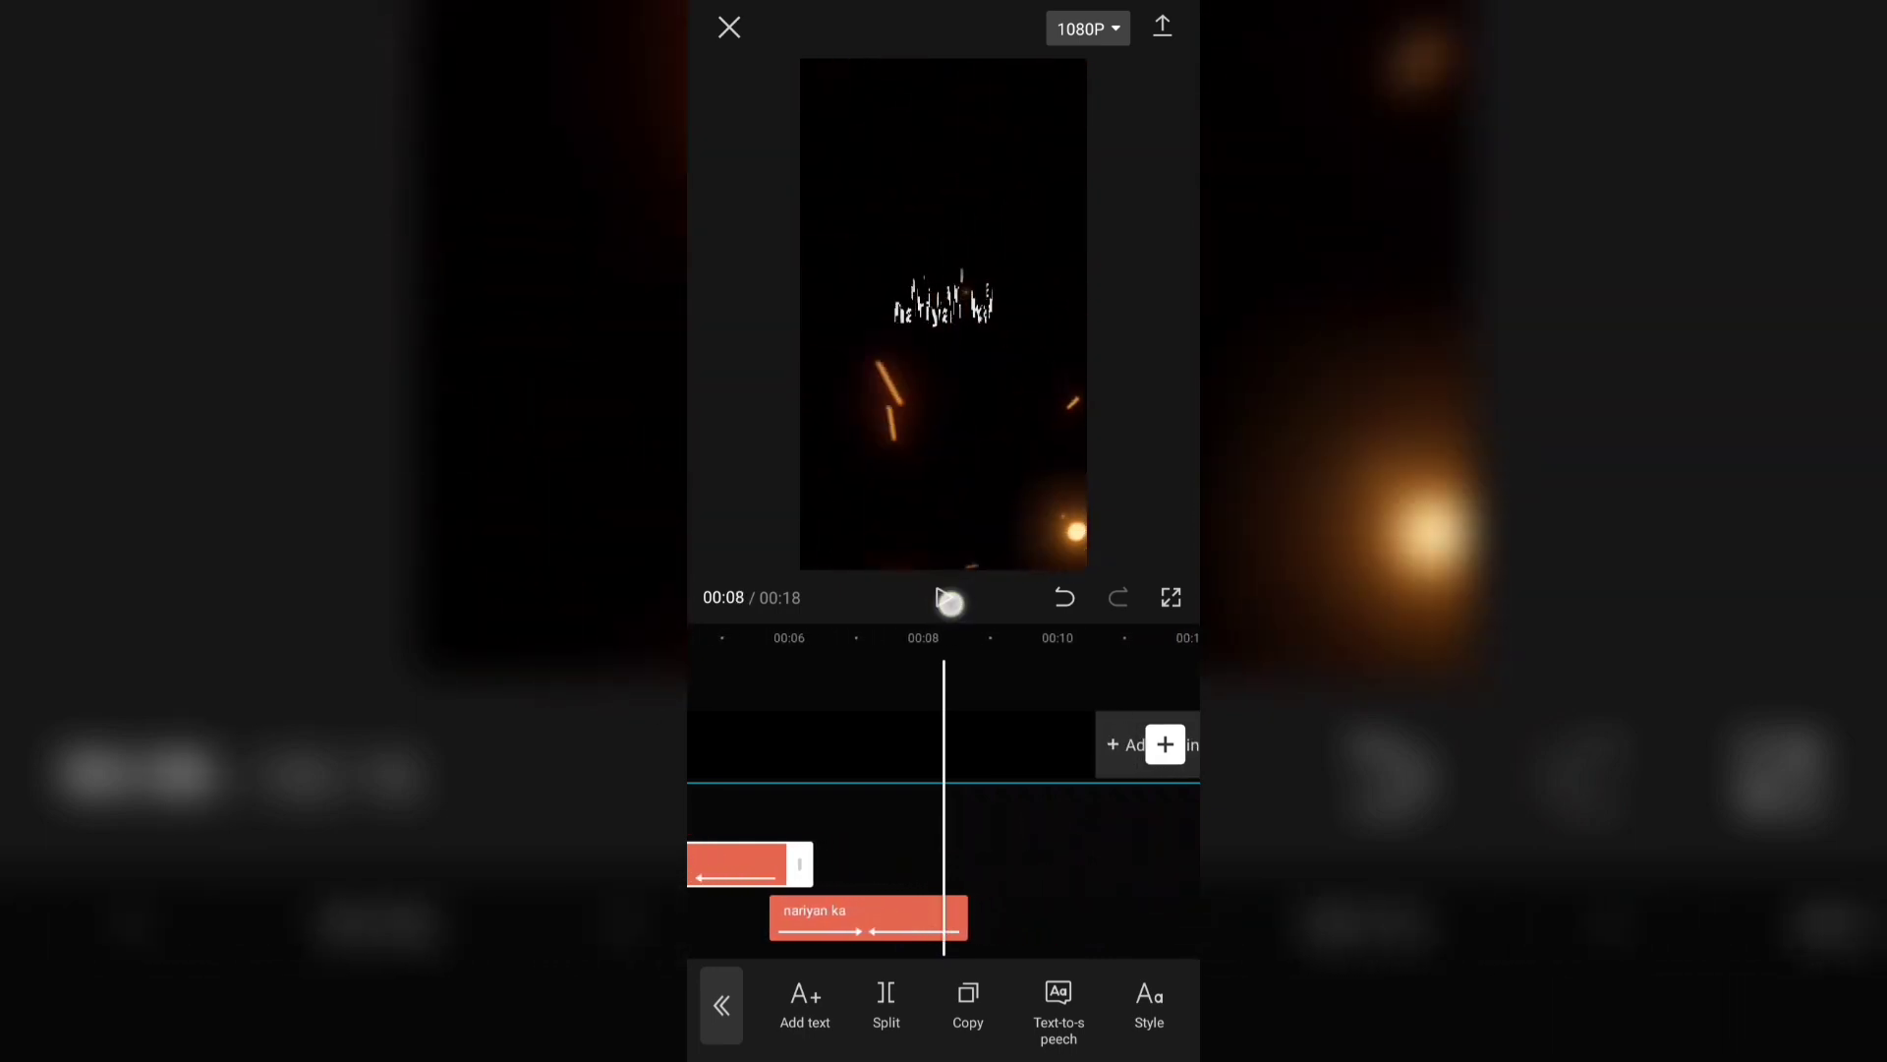
mouse_move(1025, 881)
mouse_down()
mouse_move(1058, 881)
mouse_move(960, 917)
mouse_up()
- Duplicate the nariyan ka clip and place the copy on a lower track near 00:07
click(973, 917)
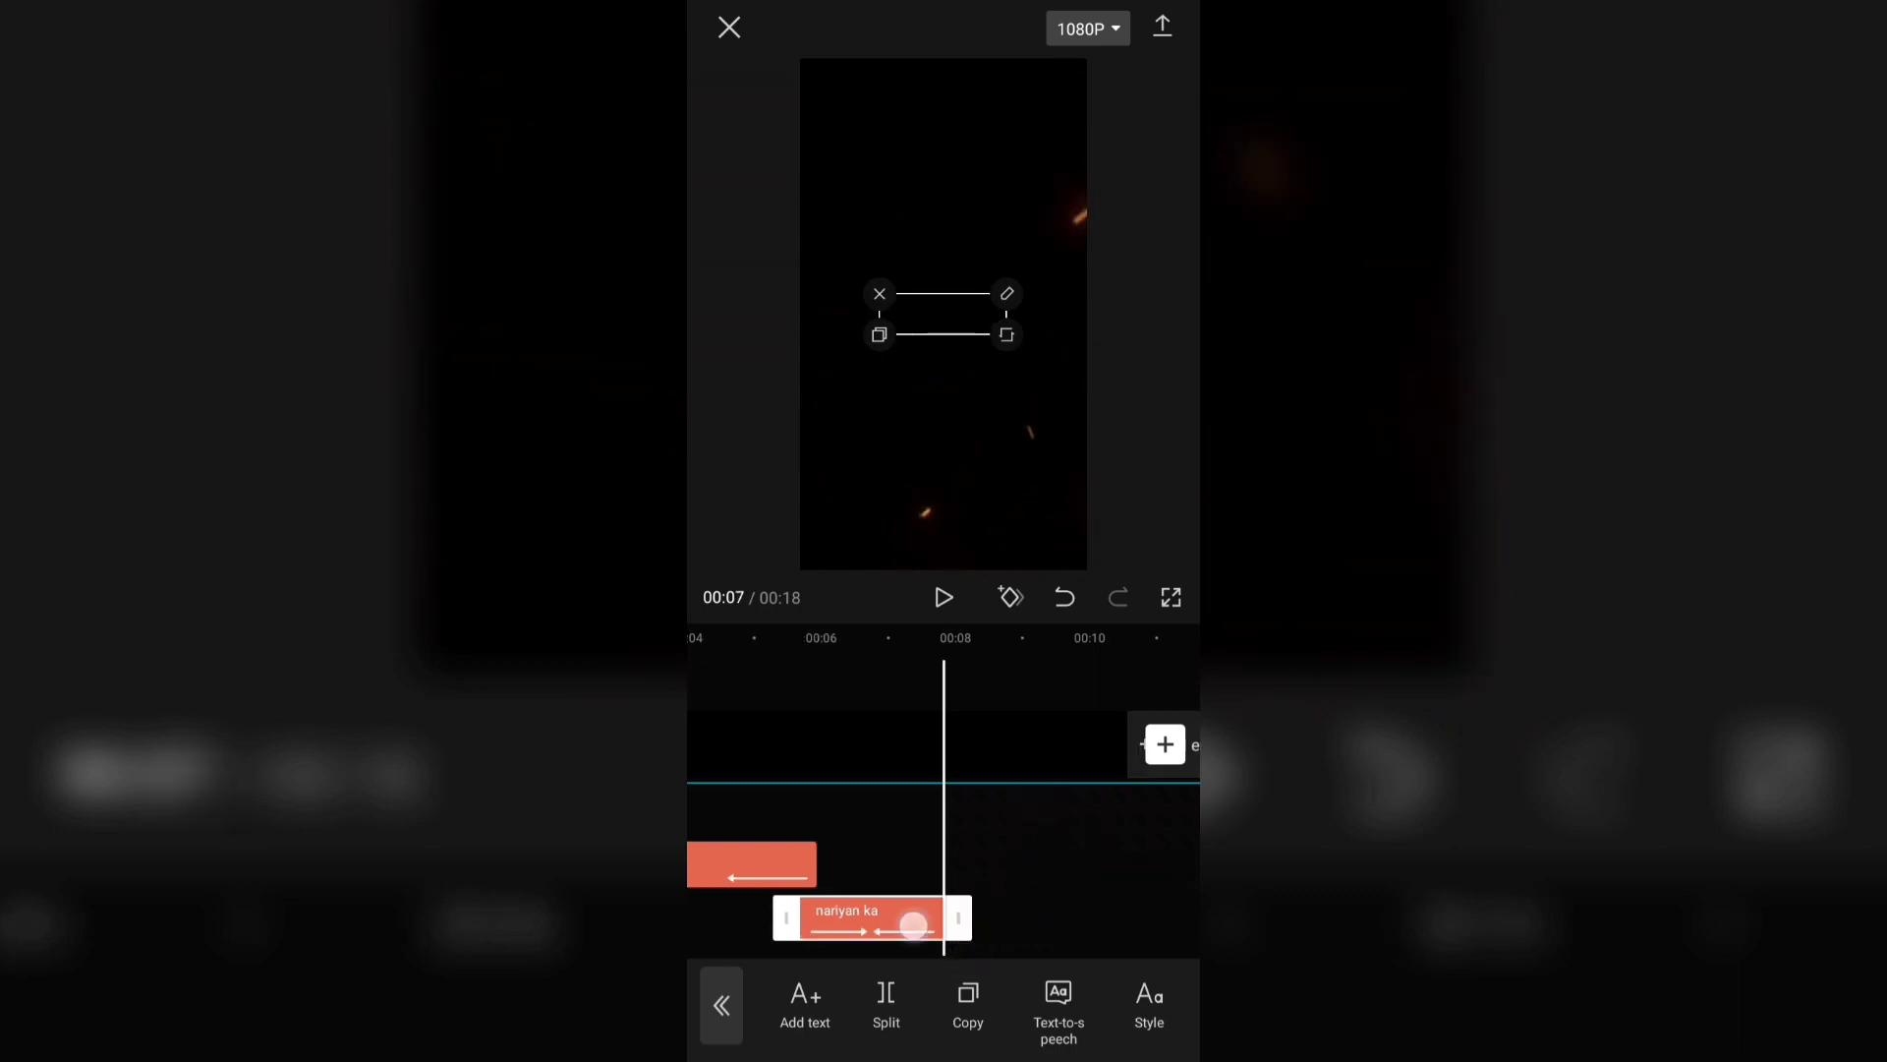
click(913, 925)
click(901, 926)
click(969, 998)
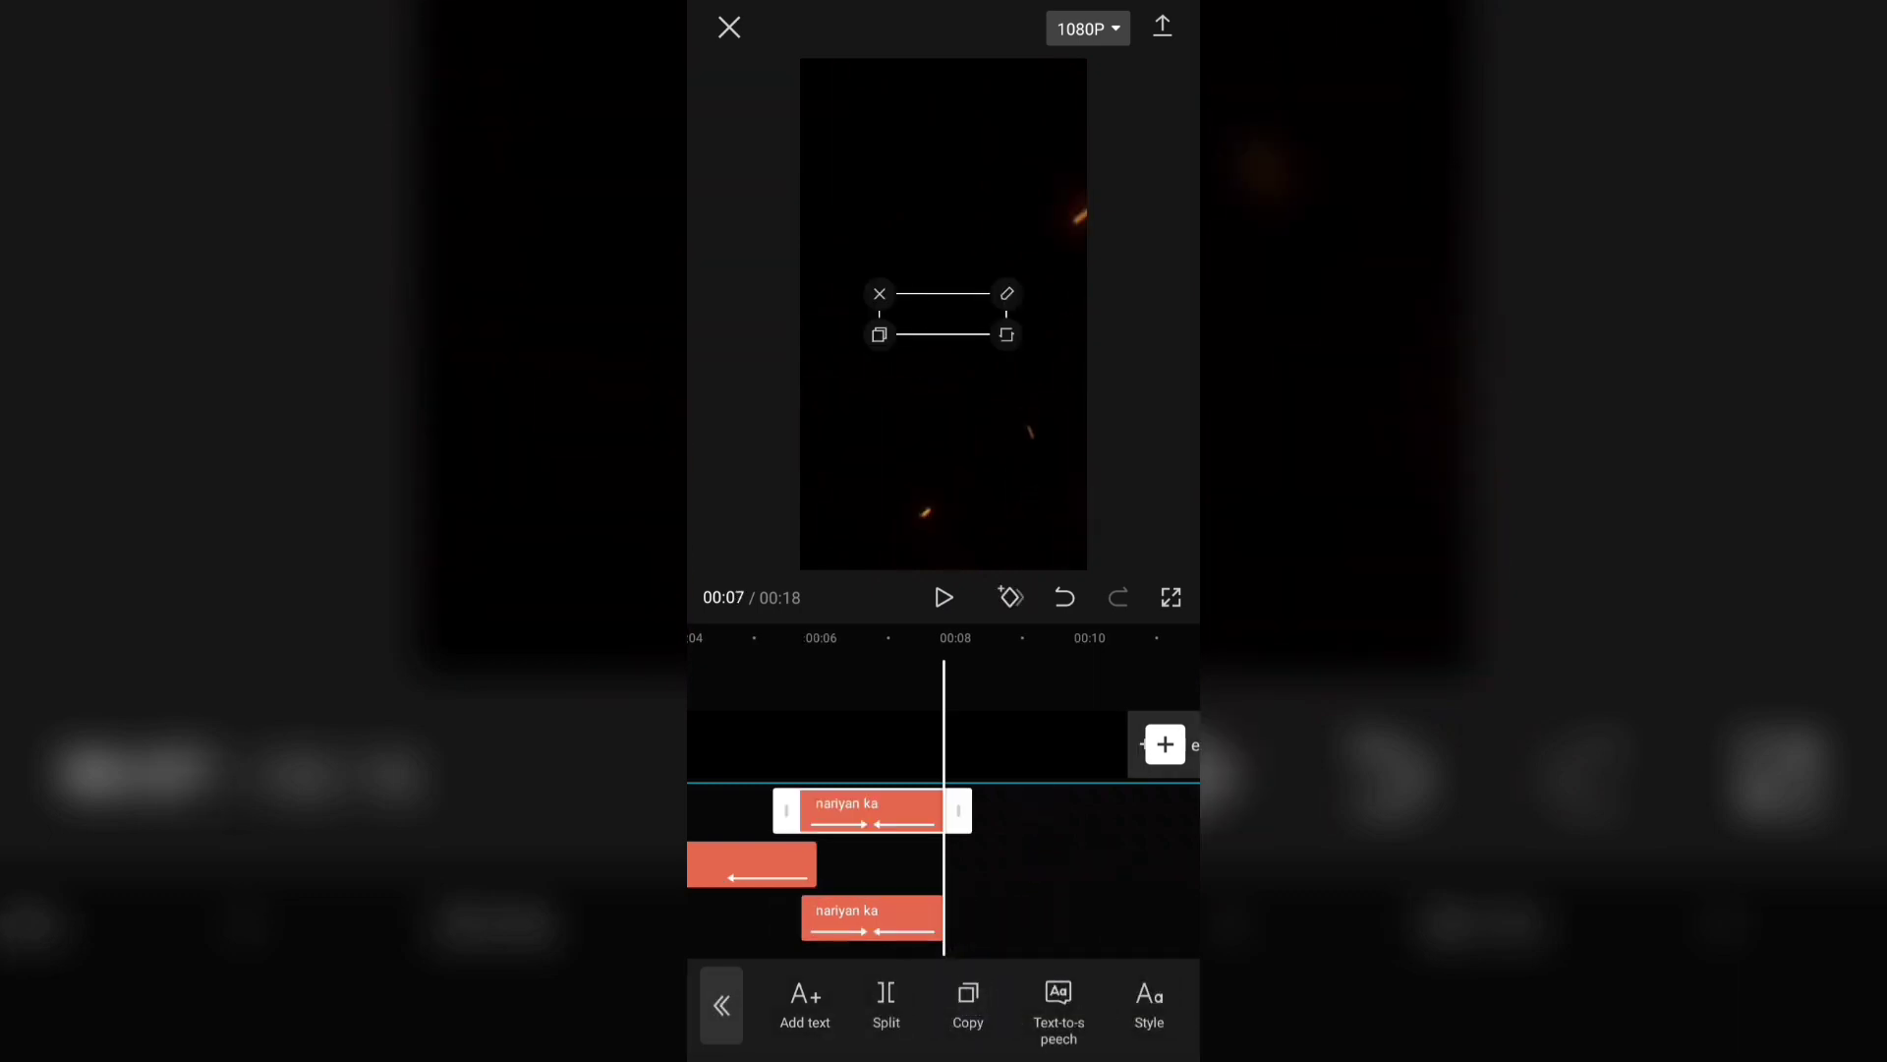
mouse_move(905, 815)
mouse_down()
mouse_move(1022, 948)
mouse_move(1013, 976)
mouse_up()
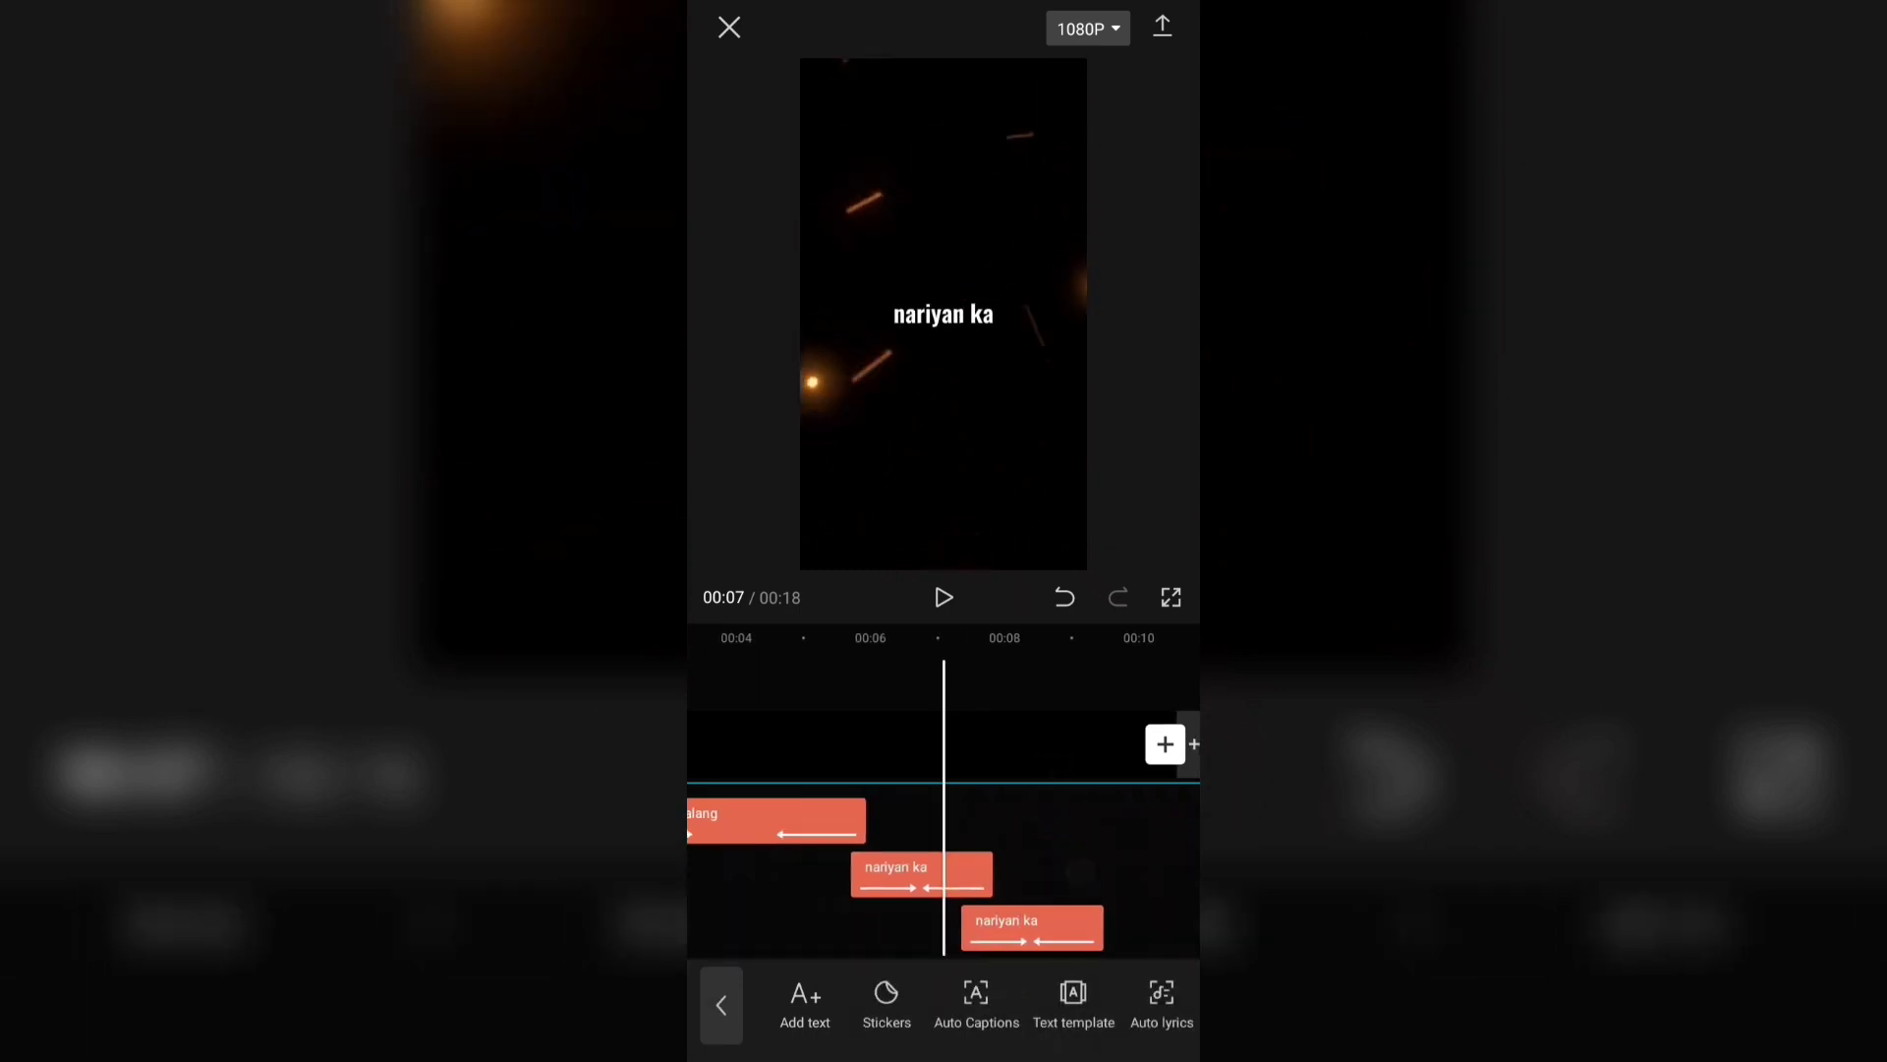
- Preview the lyrics around 00:07 and select the third nariyan ka clip
click(944, 599)
drag(1021, 846, 1087, 846)
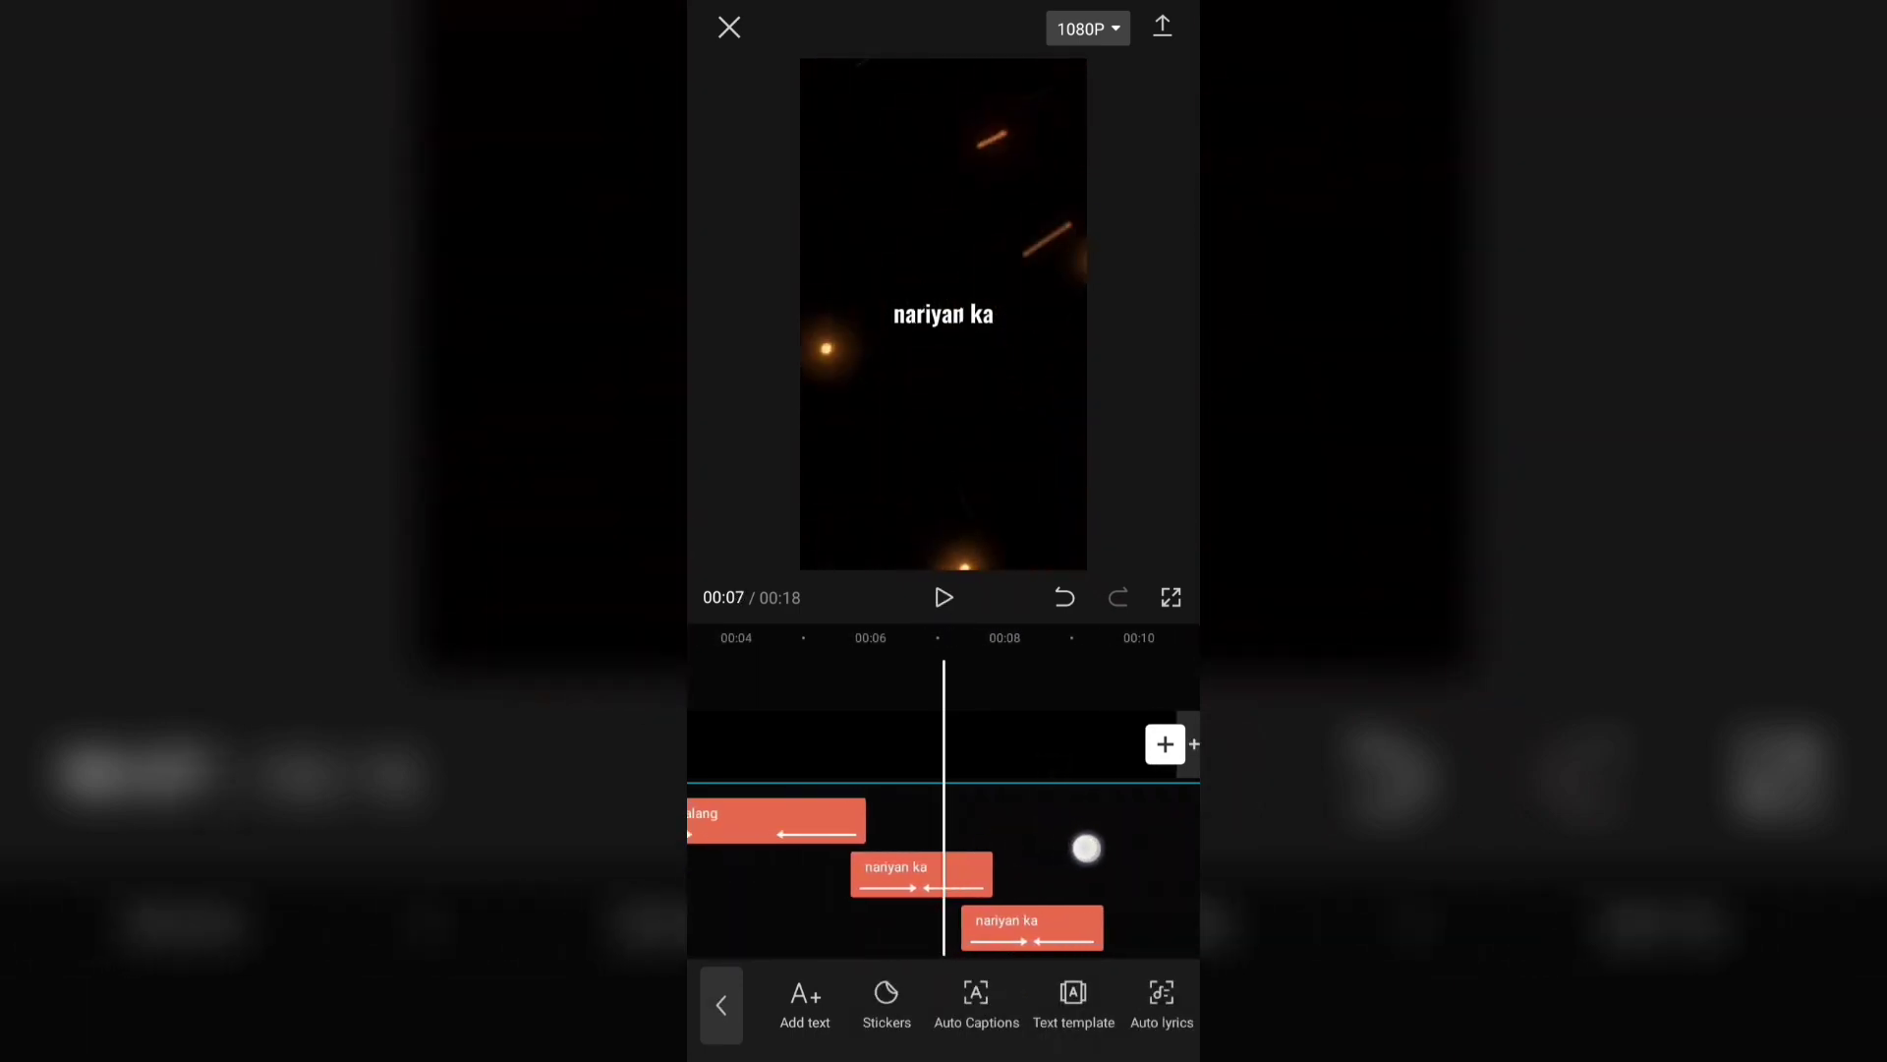
click(943, 596)
click(935, 639)
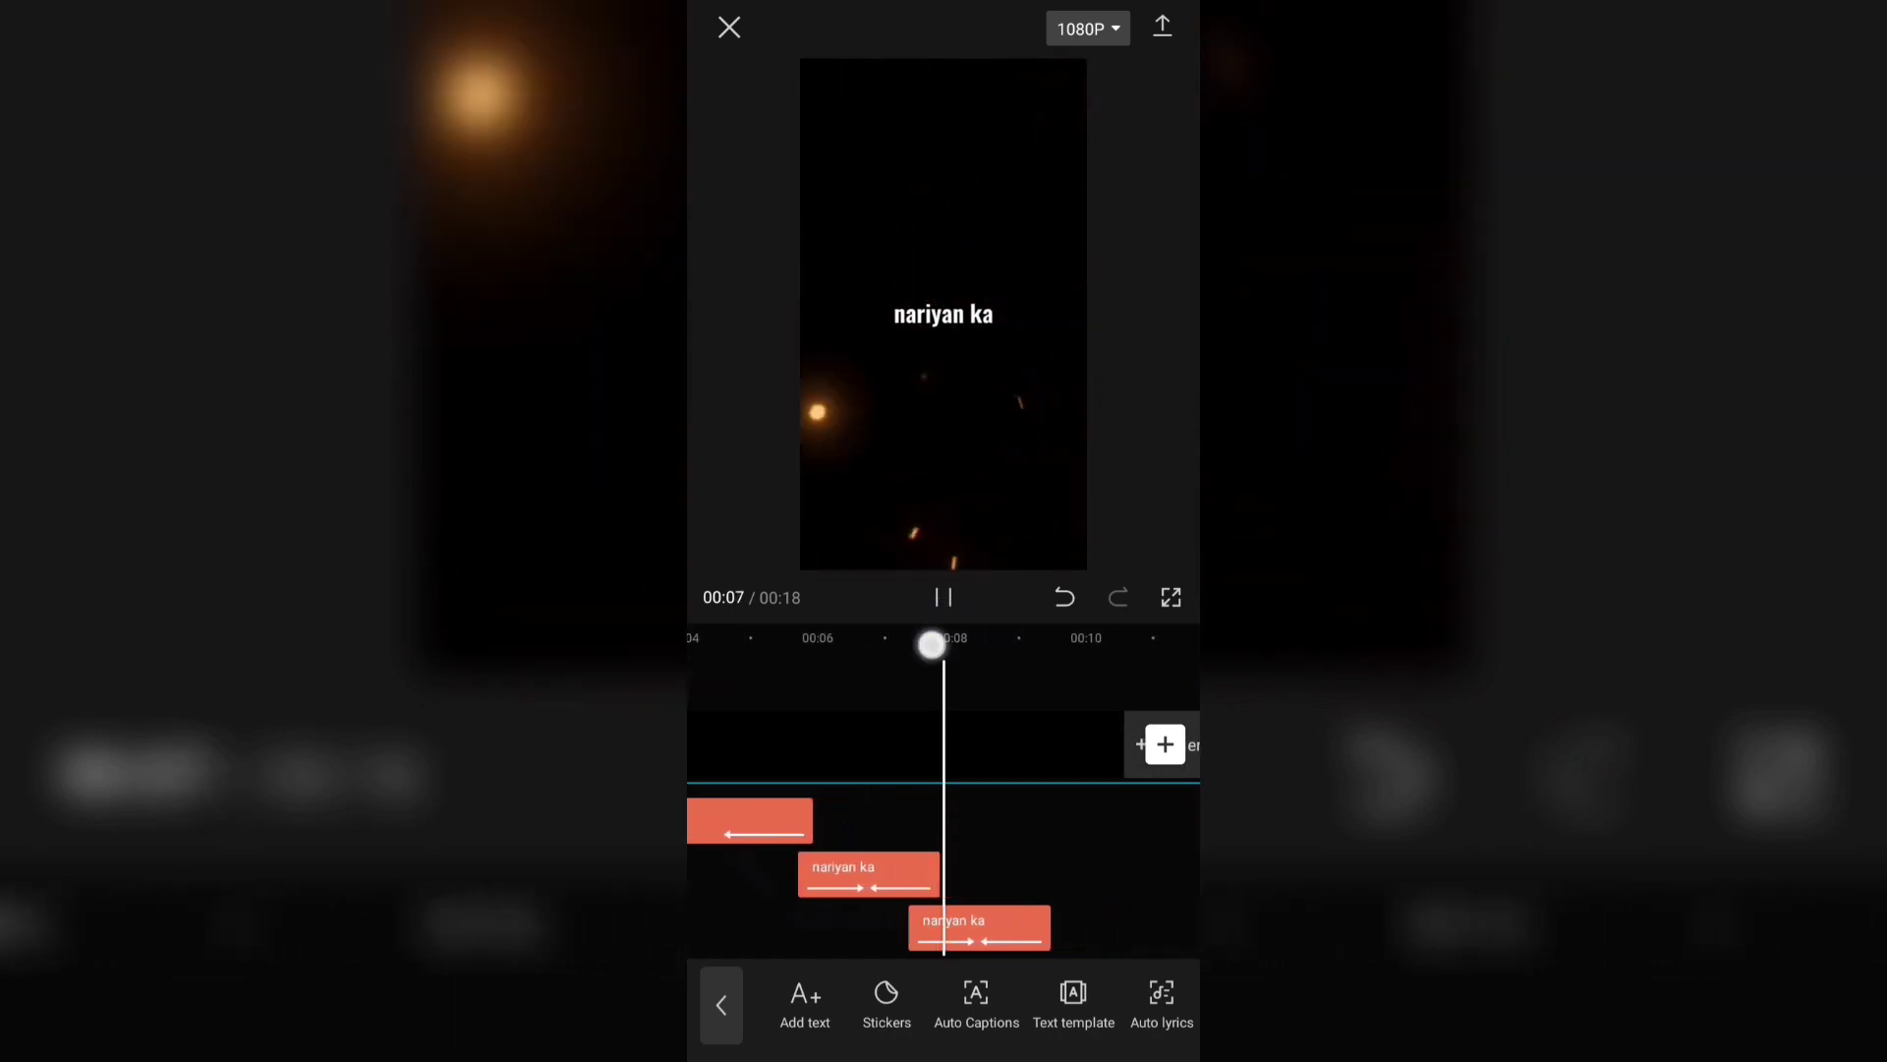
drag(1057, 872, 1130, 848)
click(944, 596)
click(997, 924)
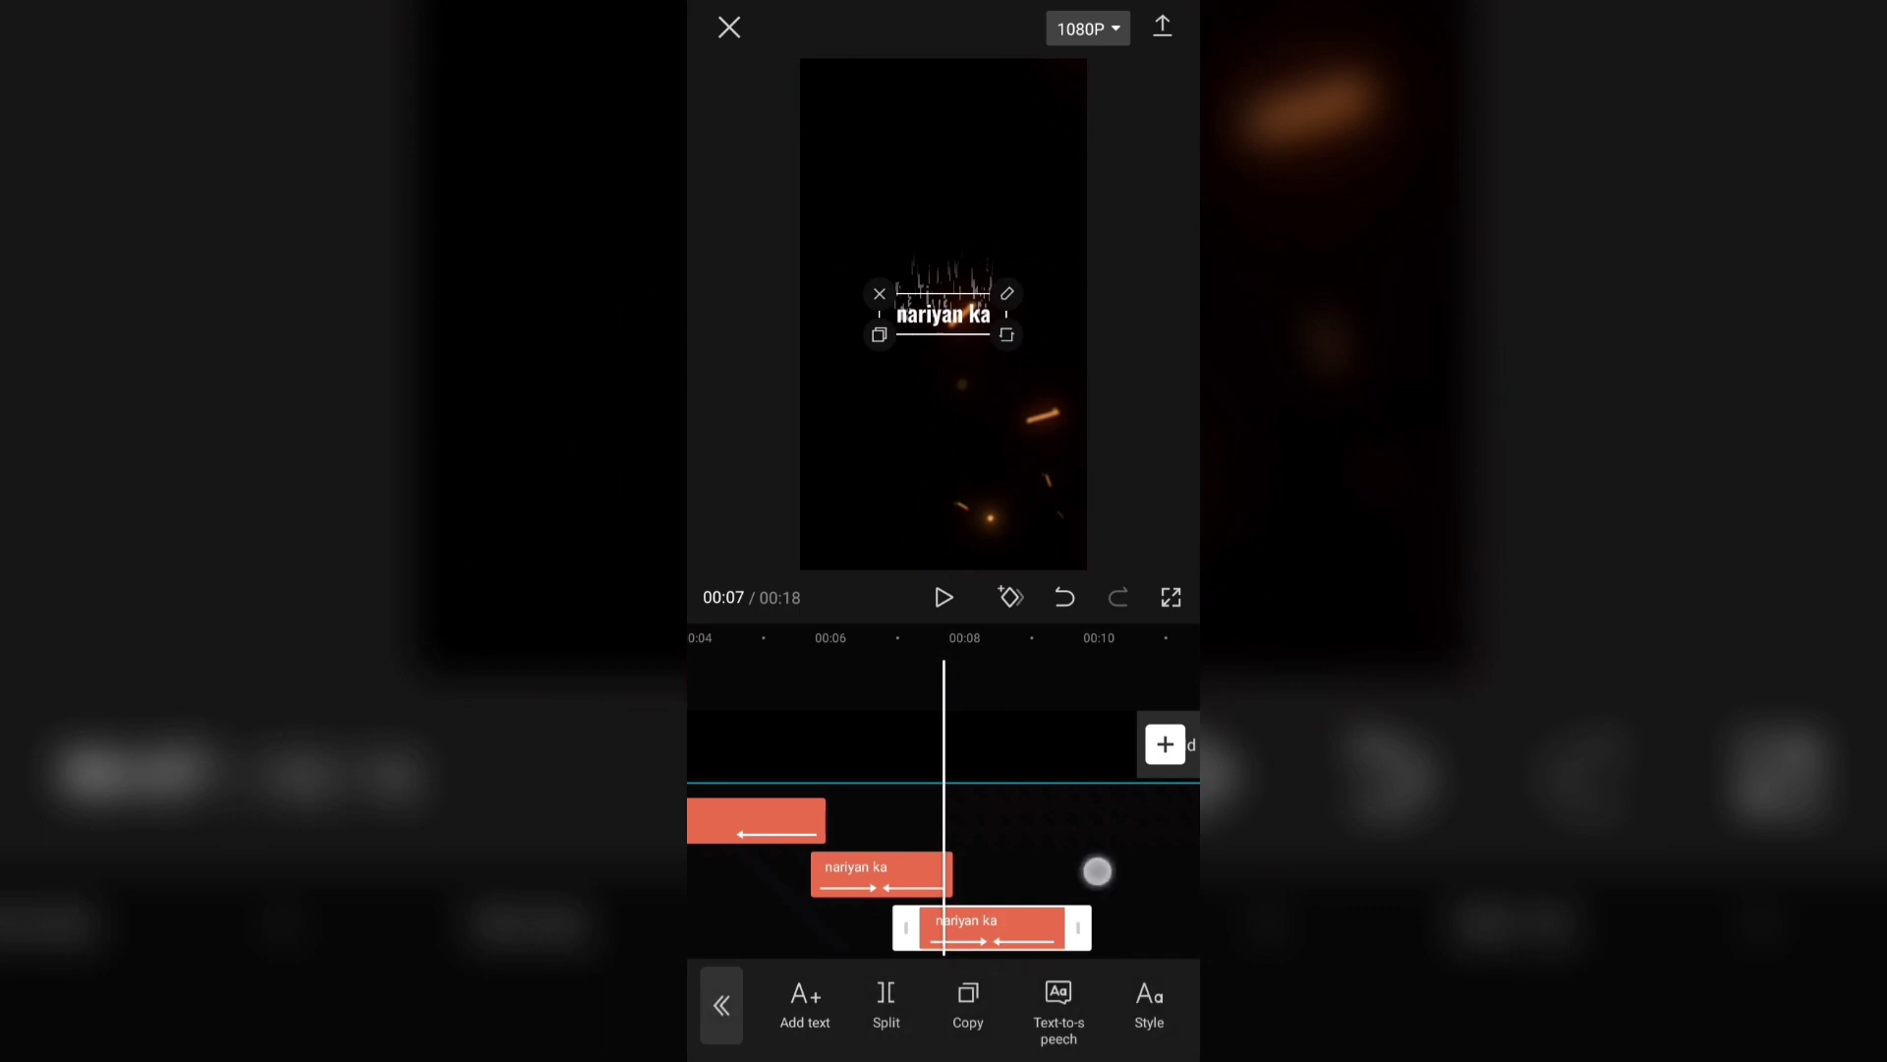
- Change the third clip's text to 'di na ako'
click(1006, 293)
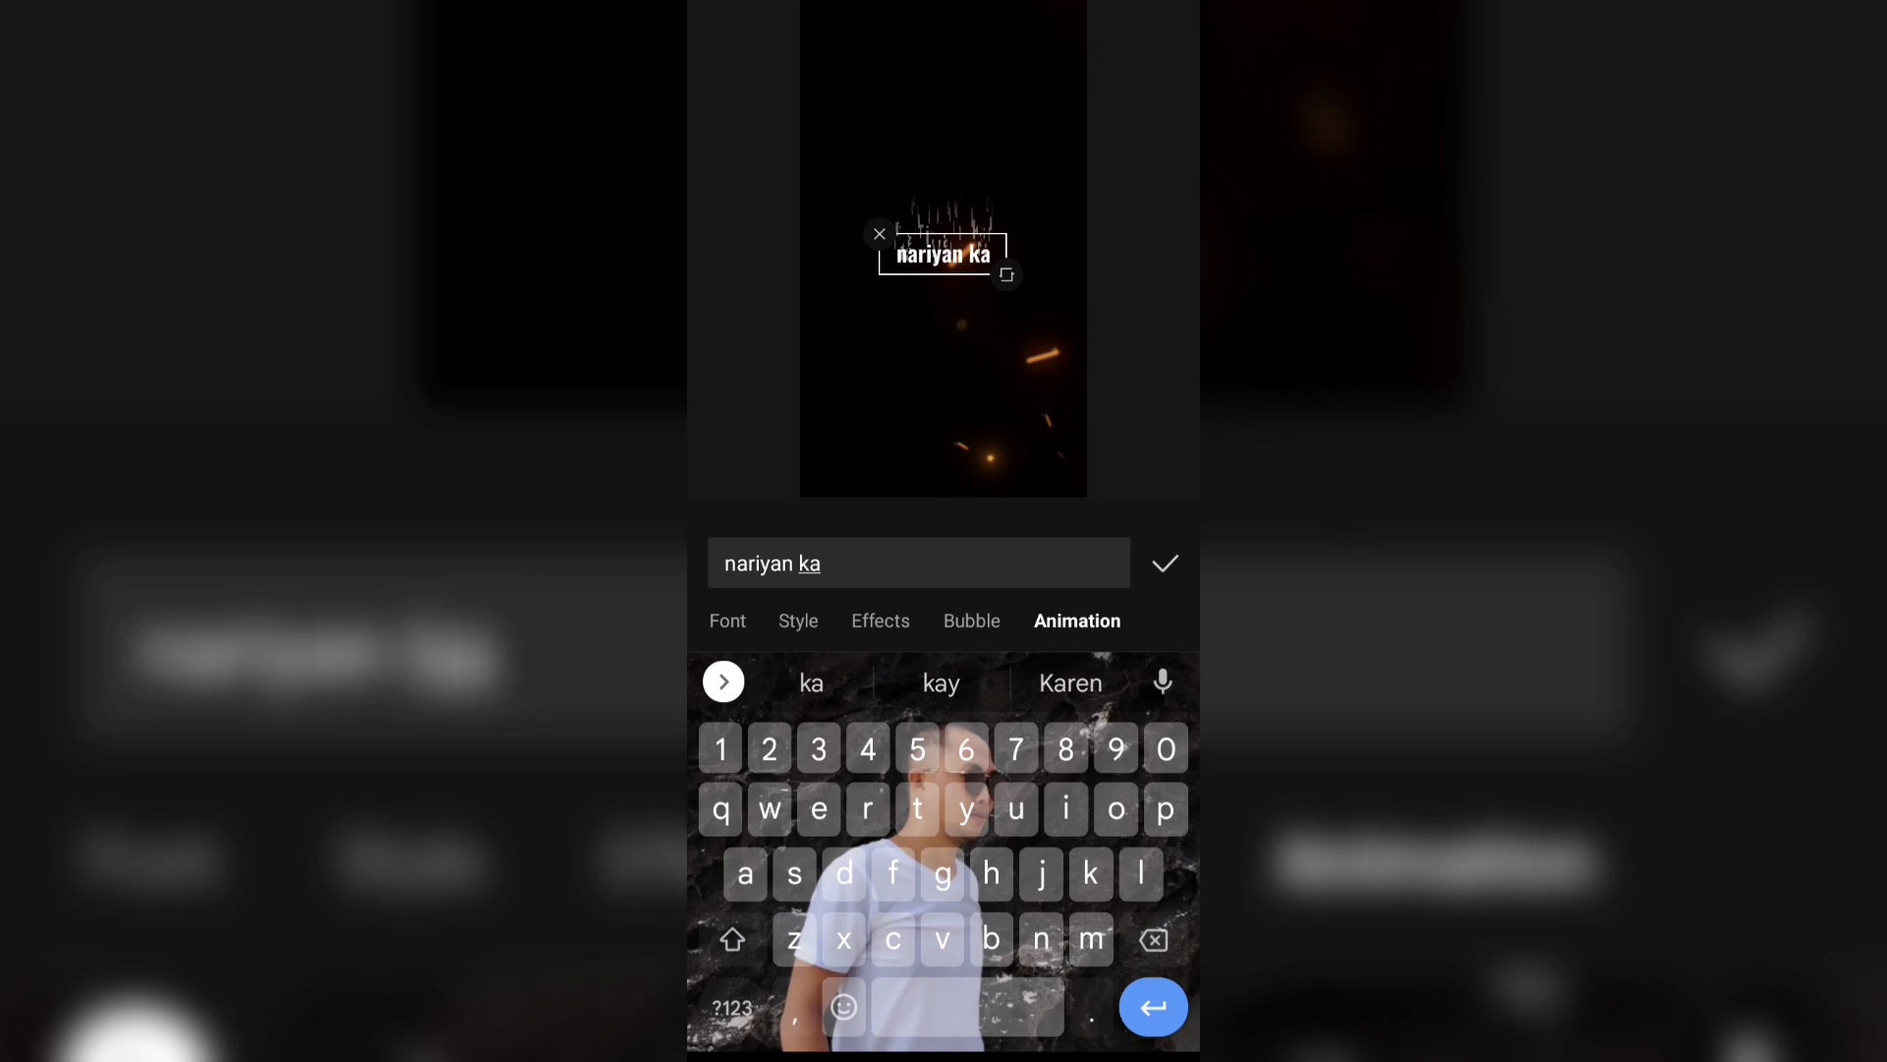
key(BackSpace)
key(BackSpace)
key(BackSpace)
key(BackSpace)
key(BackSpace)
key(BackSpace)
key(BackSpace)
key(BackSpace)
key(BackSpace)
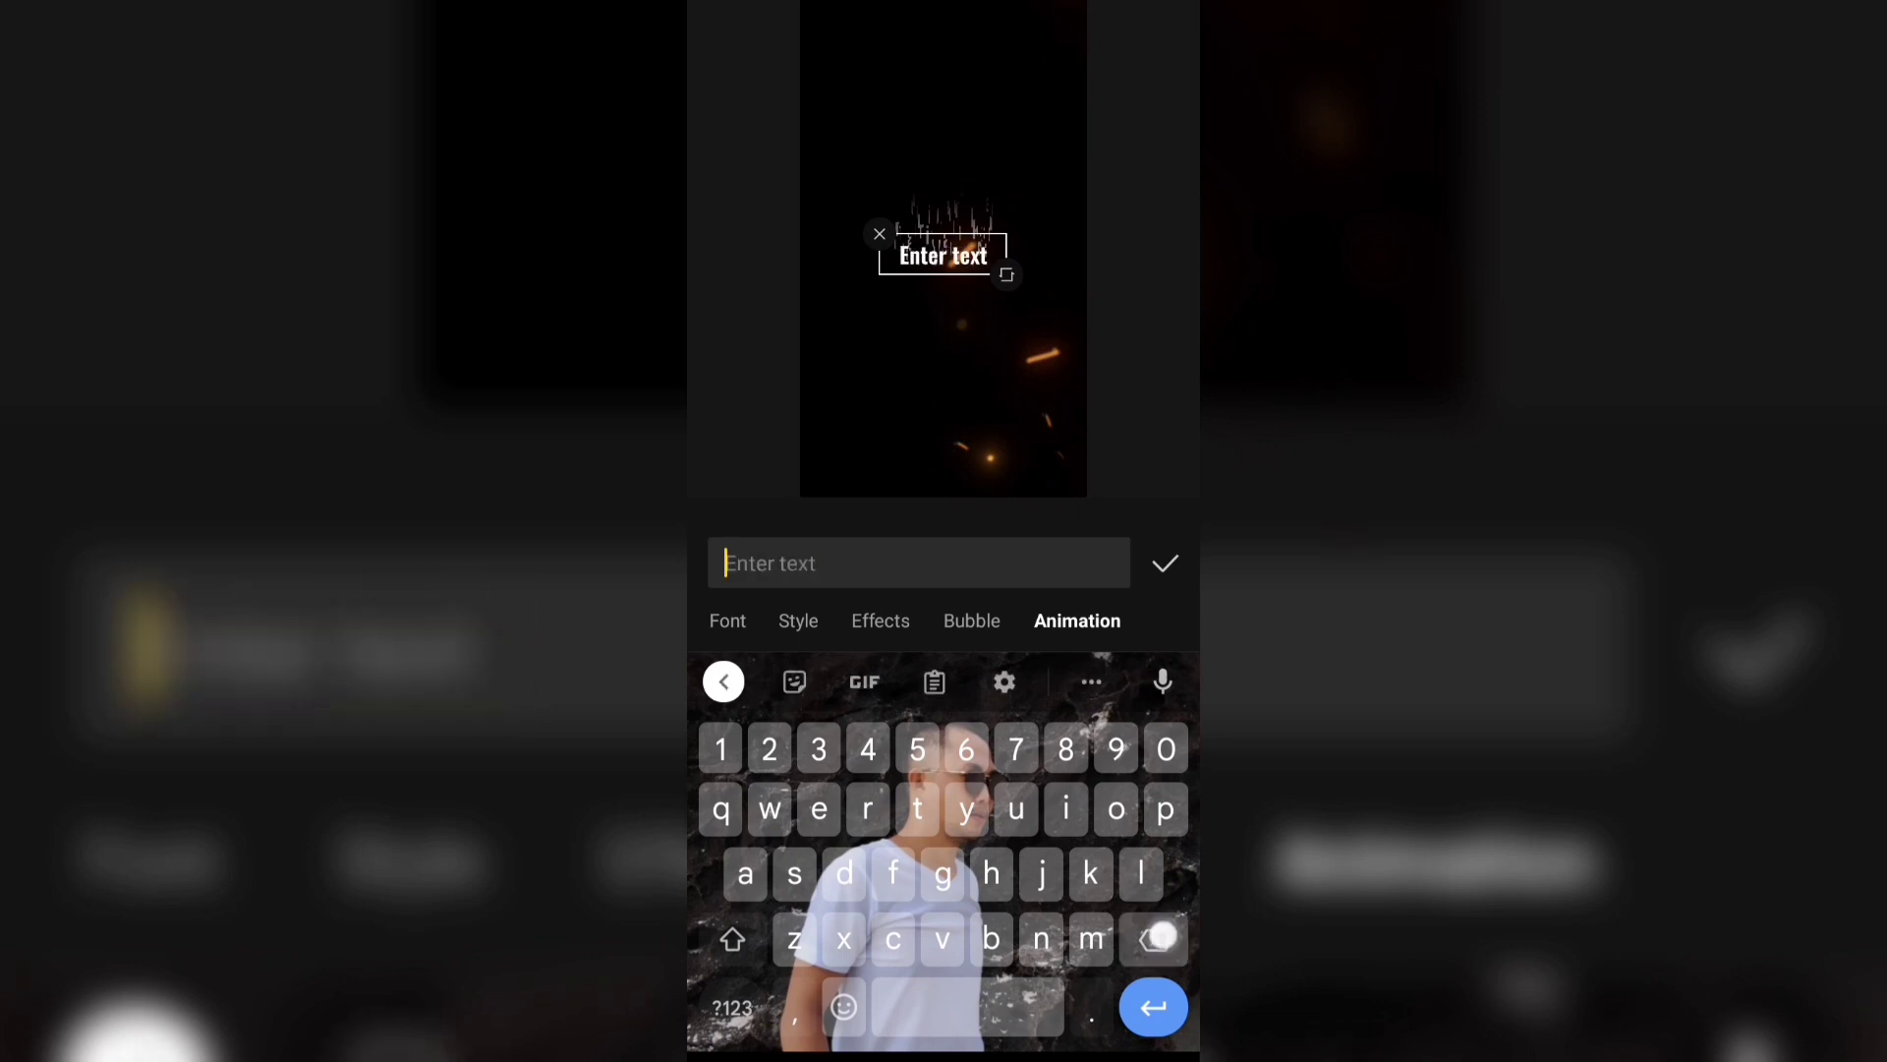
text(d)
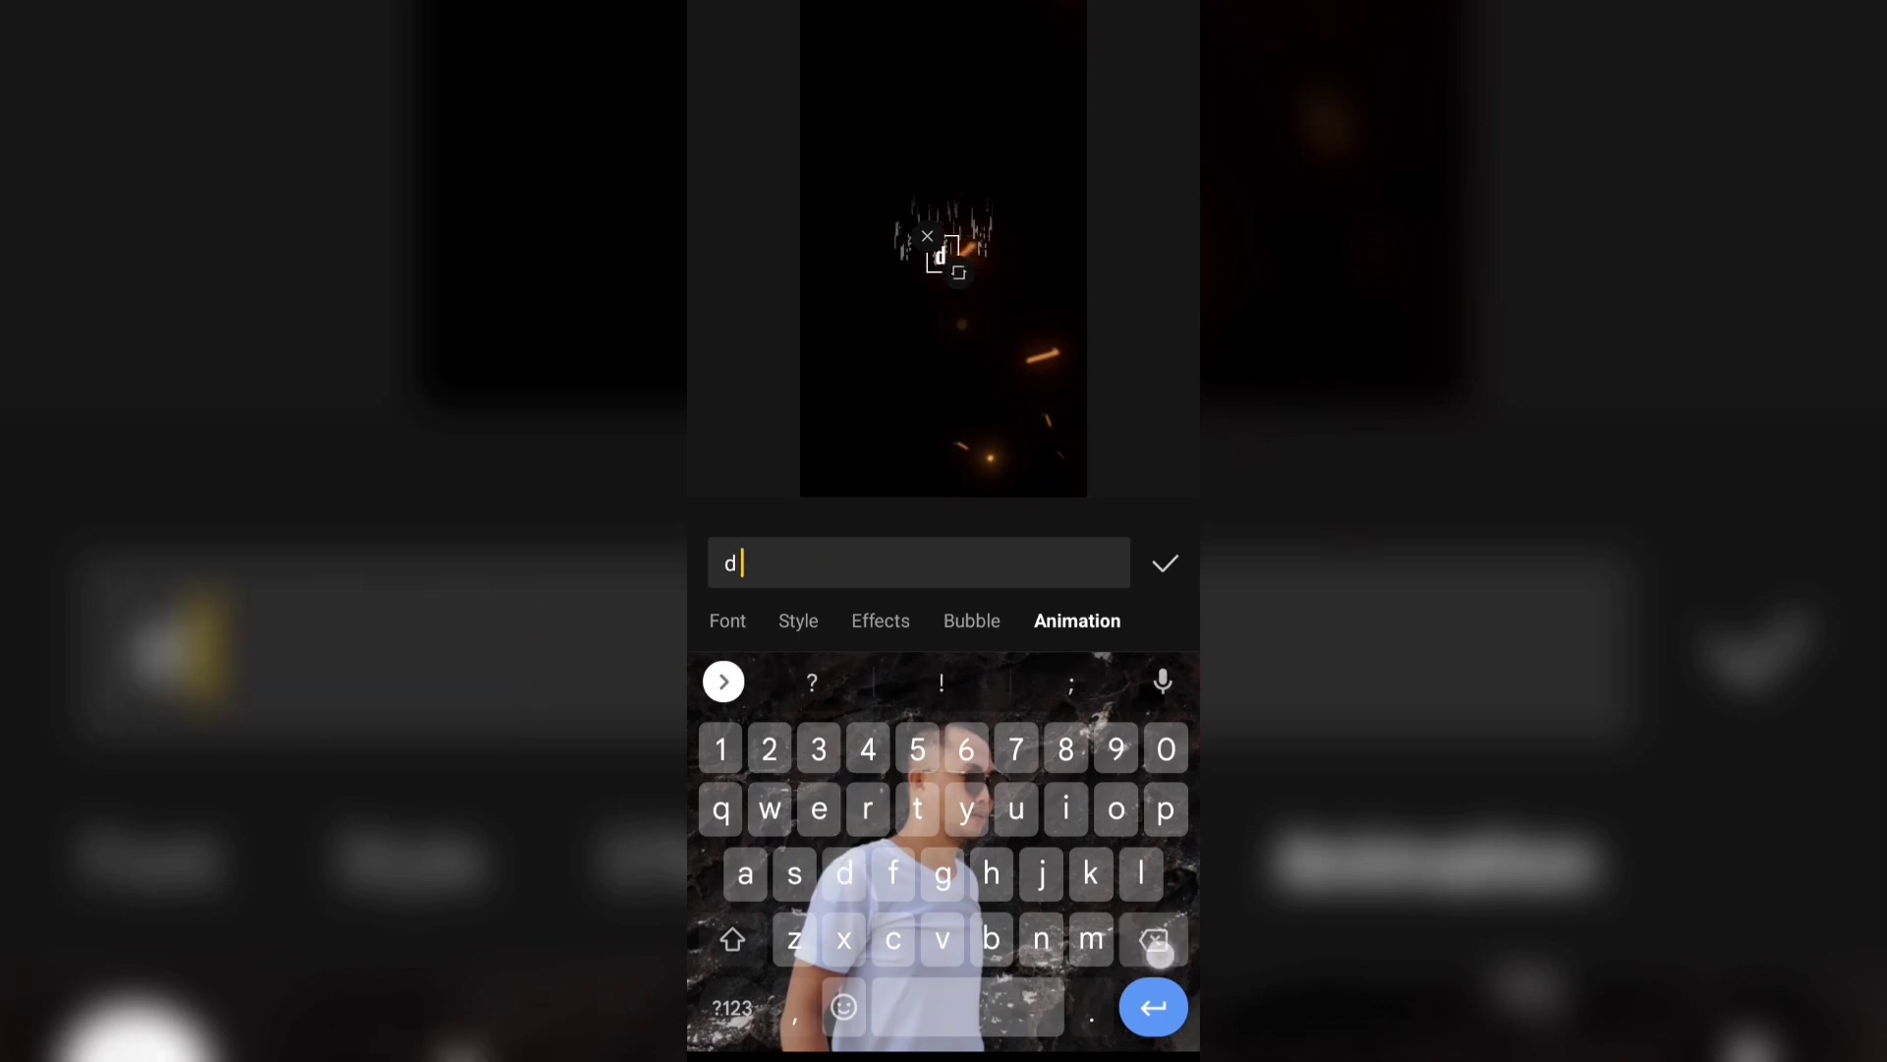
text(i na ako)
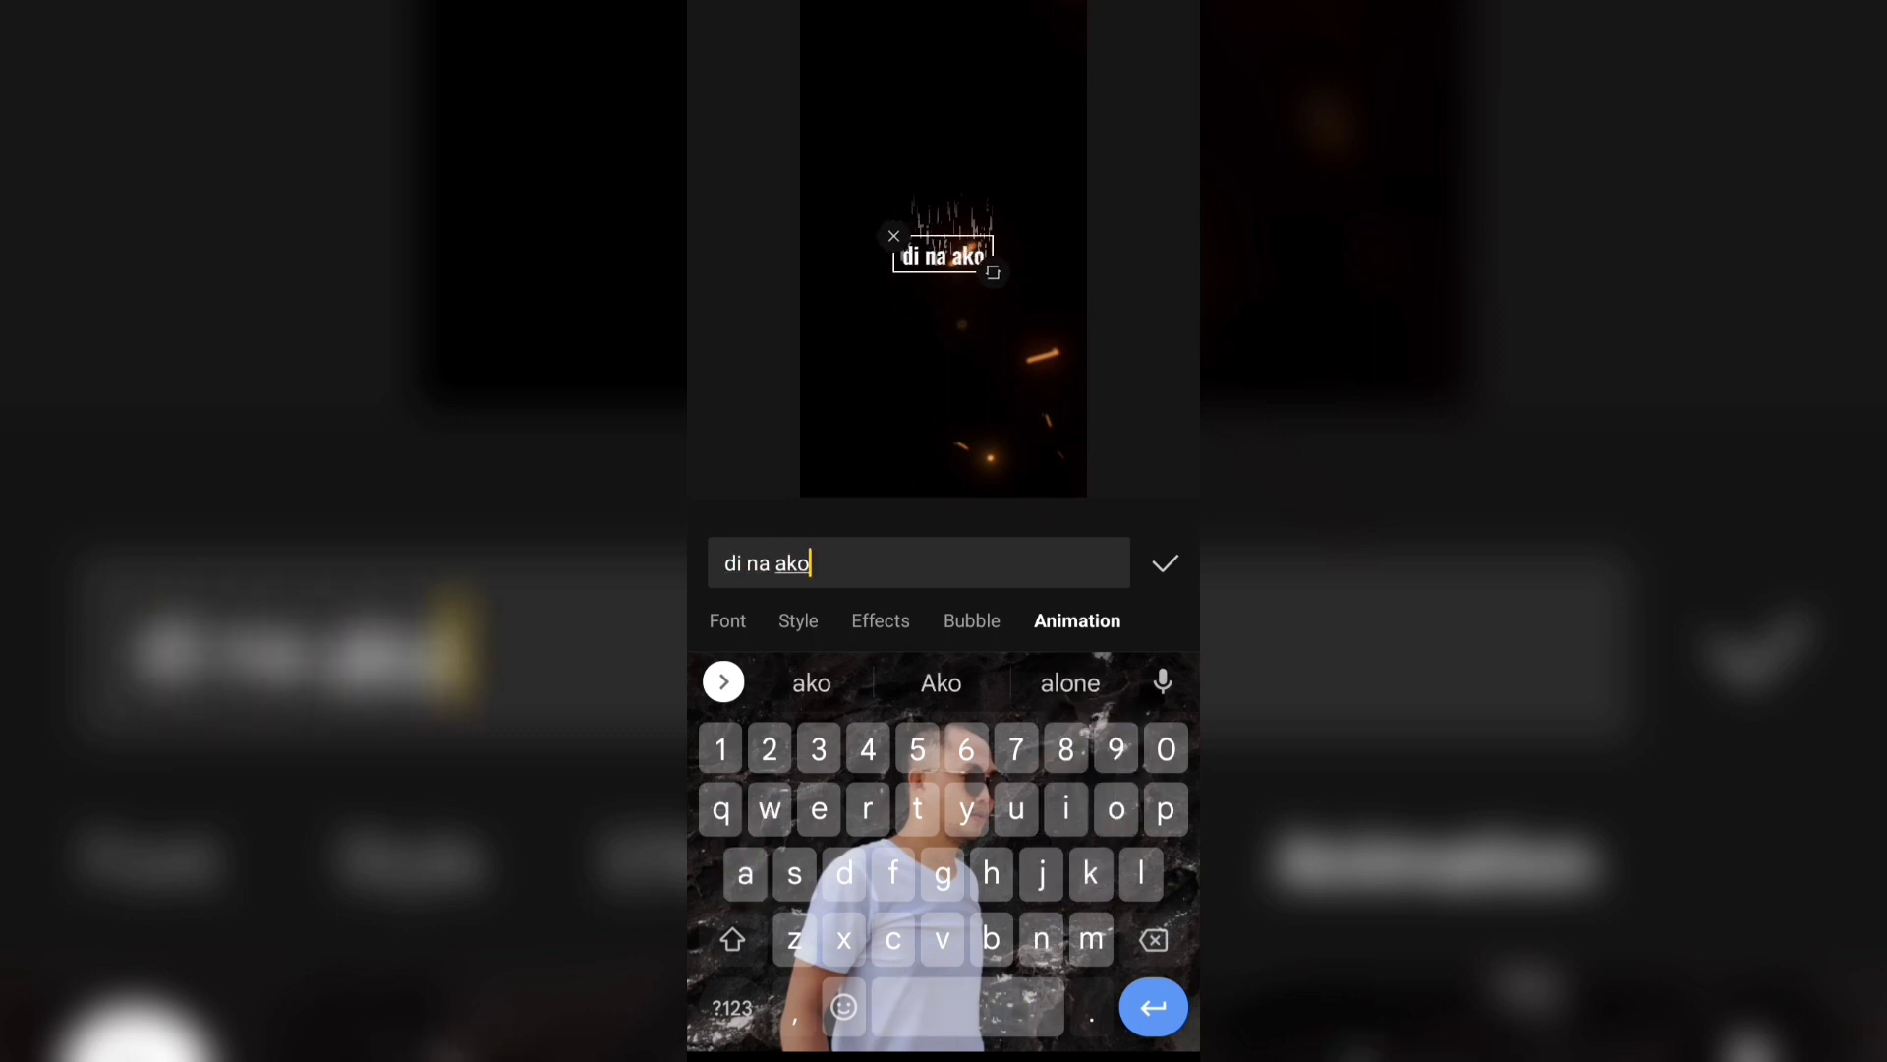
- Give the di na ako text a Flip and jump entrance animation
click(1081, 620)
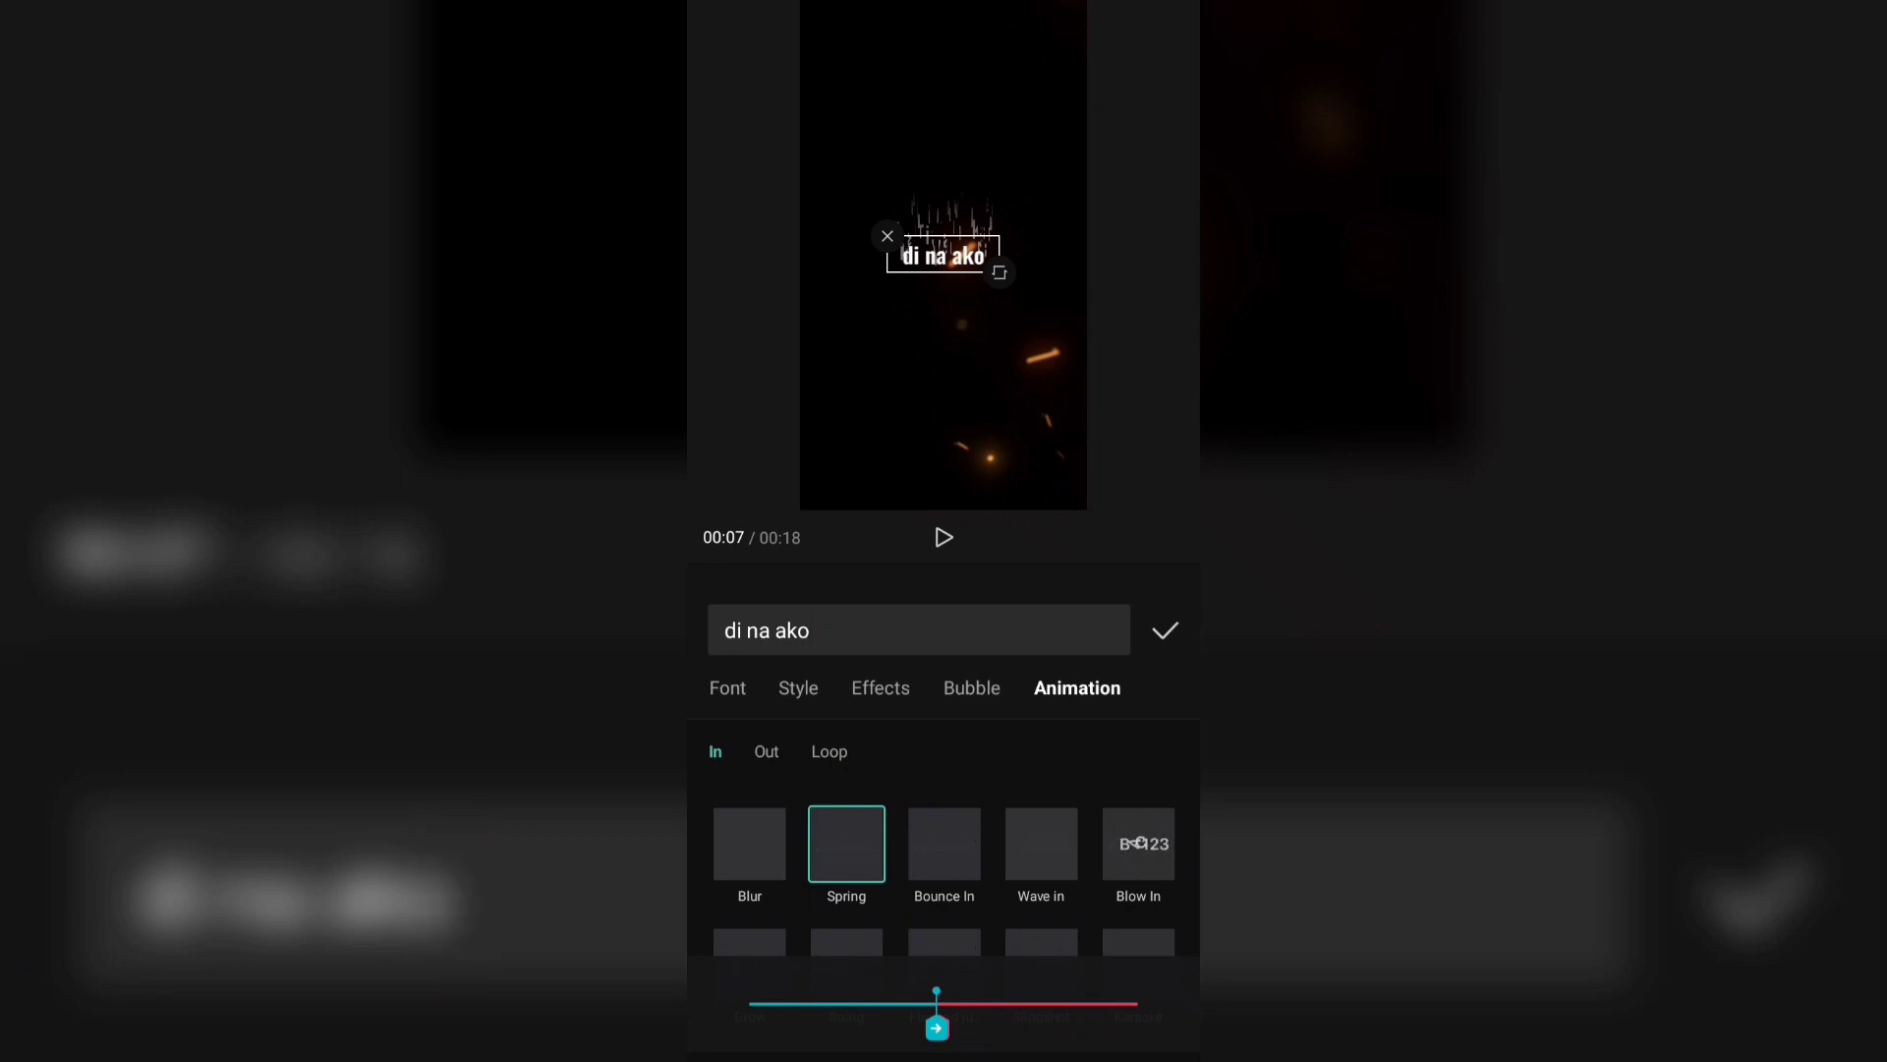
drag(1141, 842, 1095, 784)
drag(1116, 933, 1108, 872)
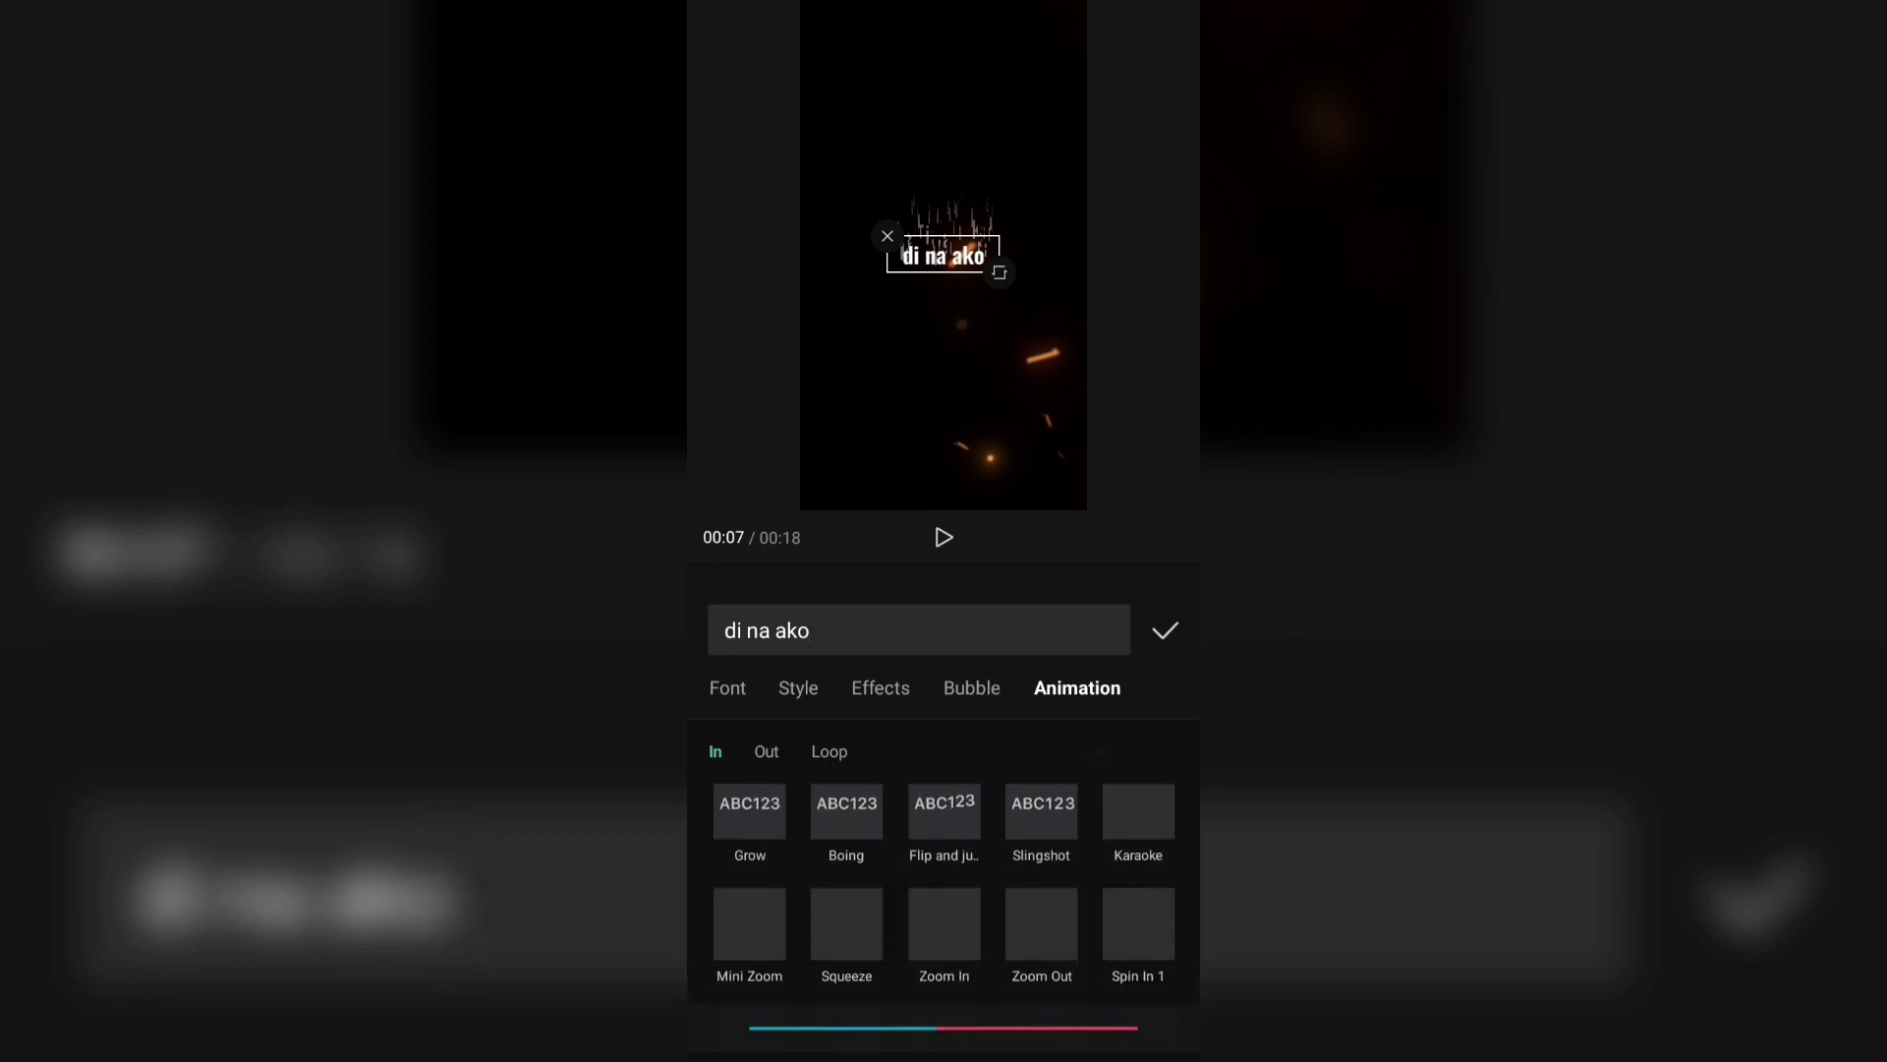
click(952, 824)
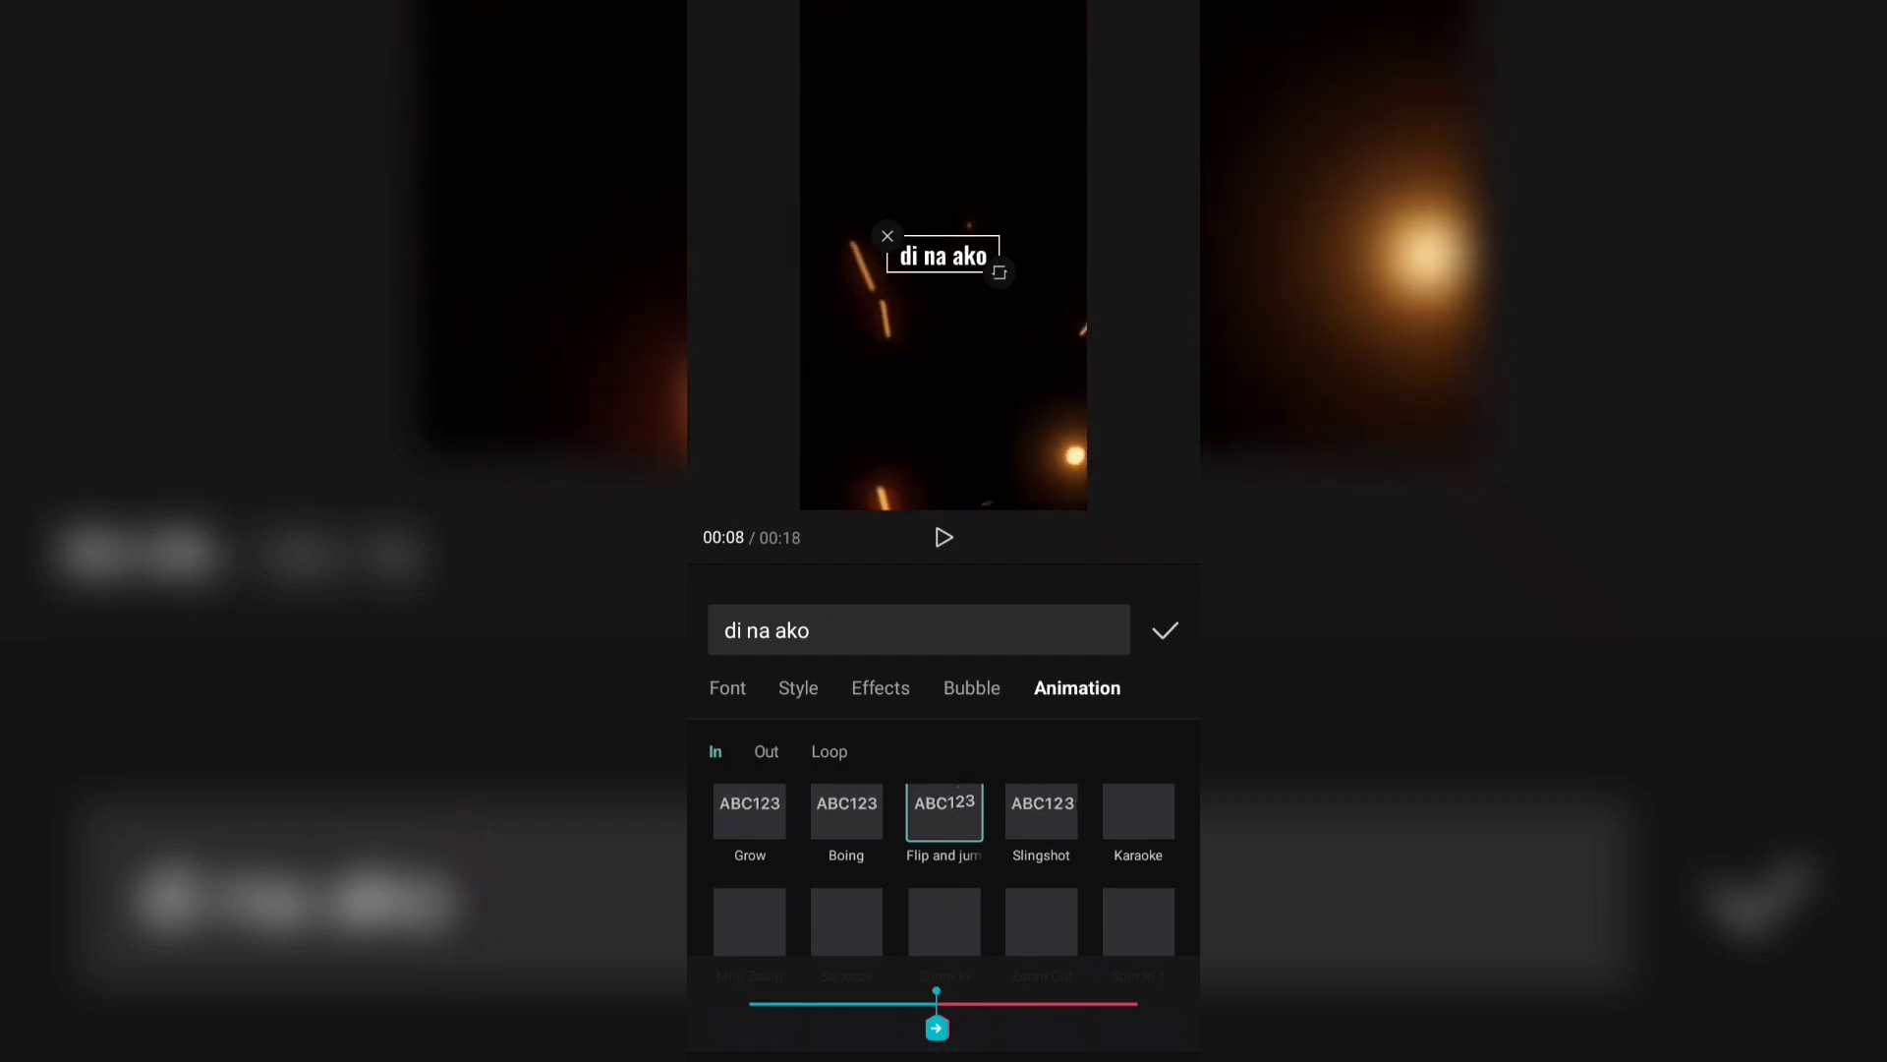
- Add a Slingshot exit animation and confirm the text edits
click(766, 751)
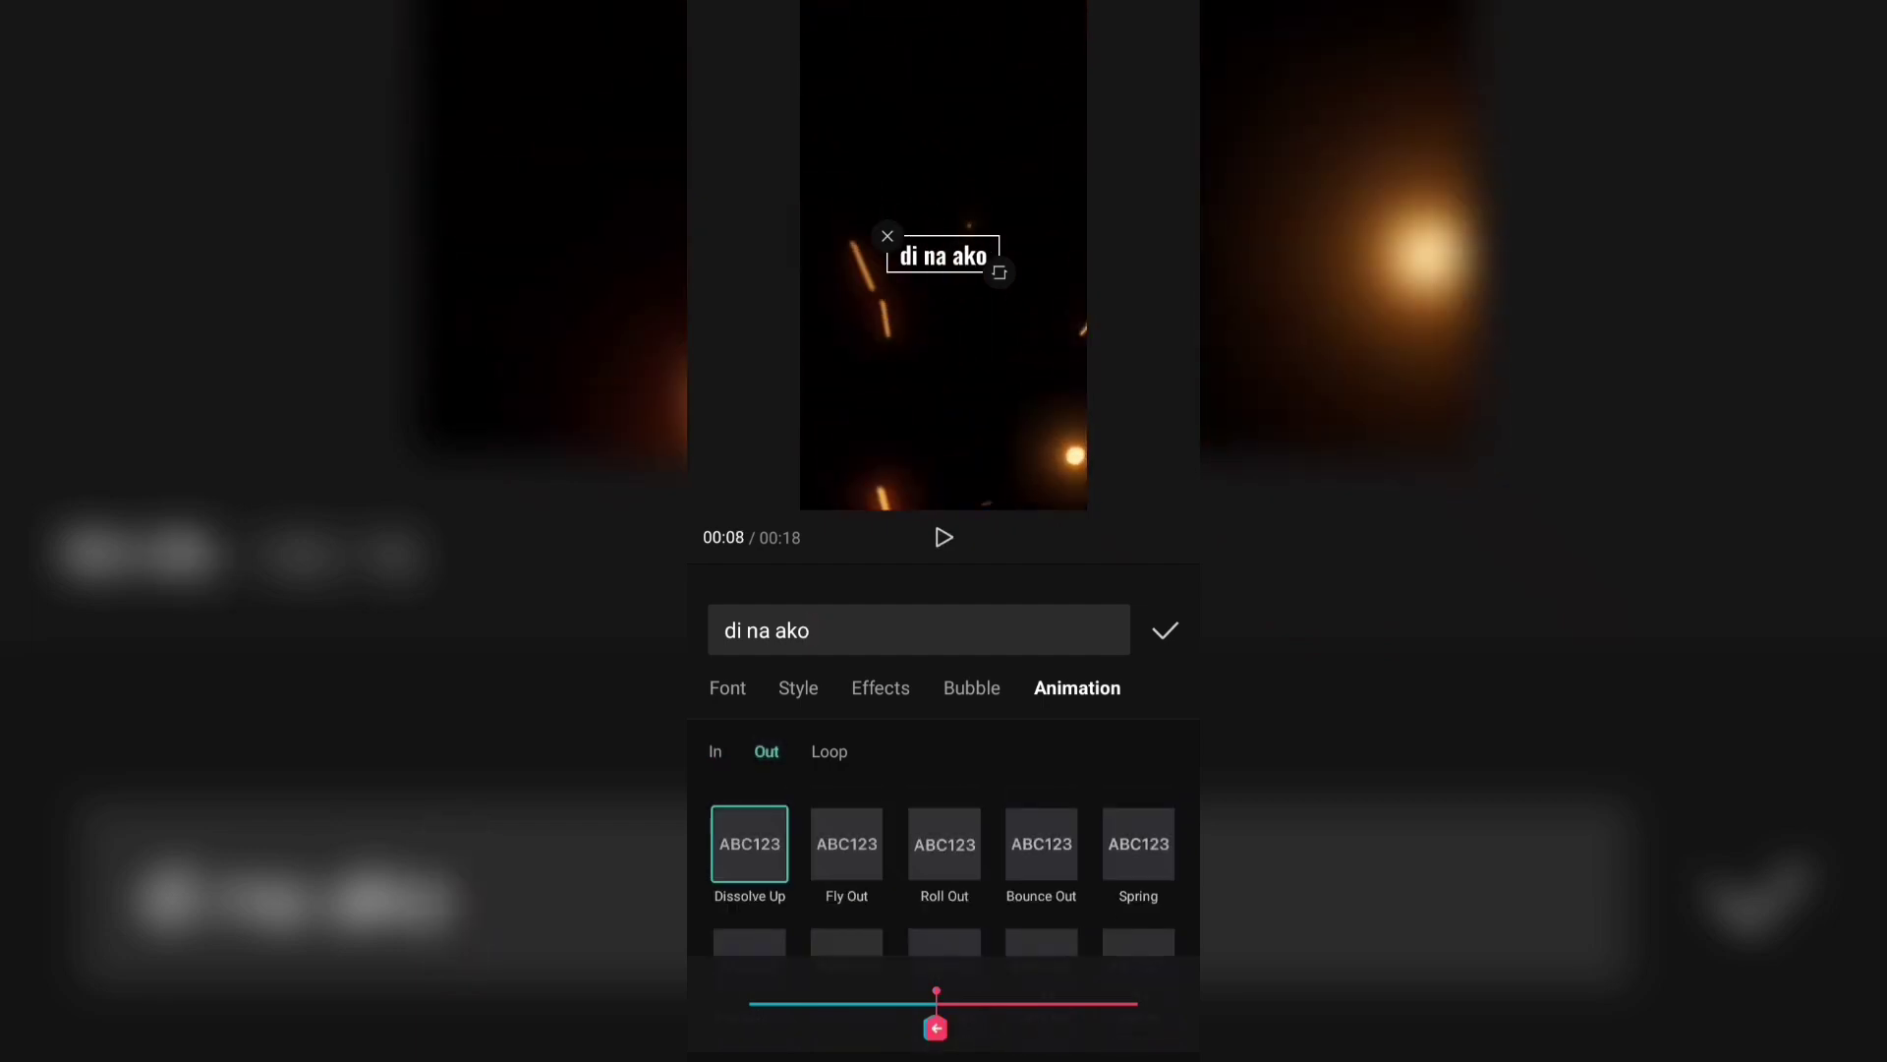
scroll(1107, 809, down, 2)
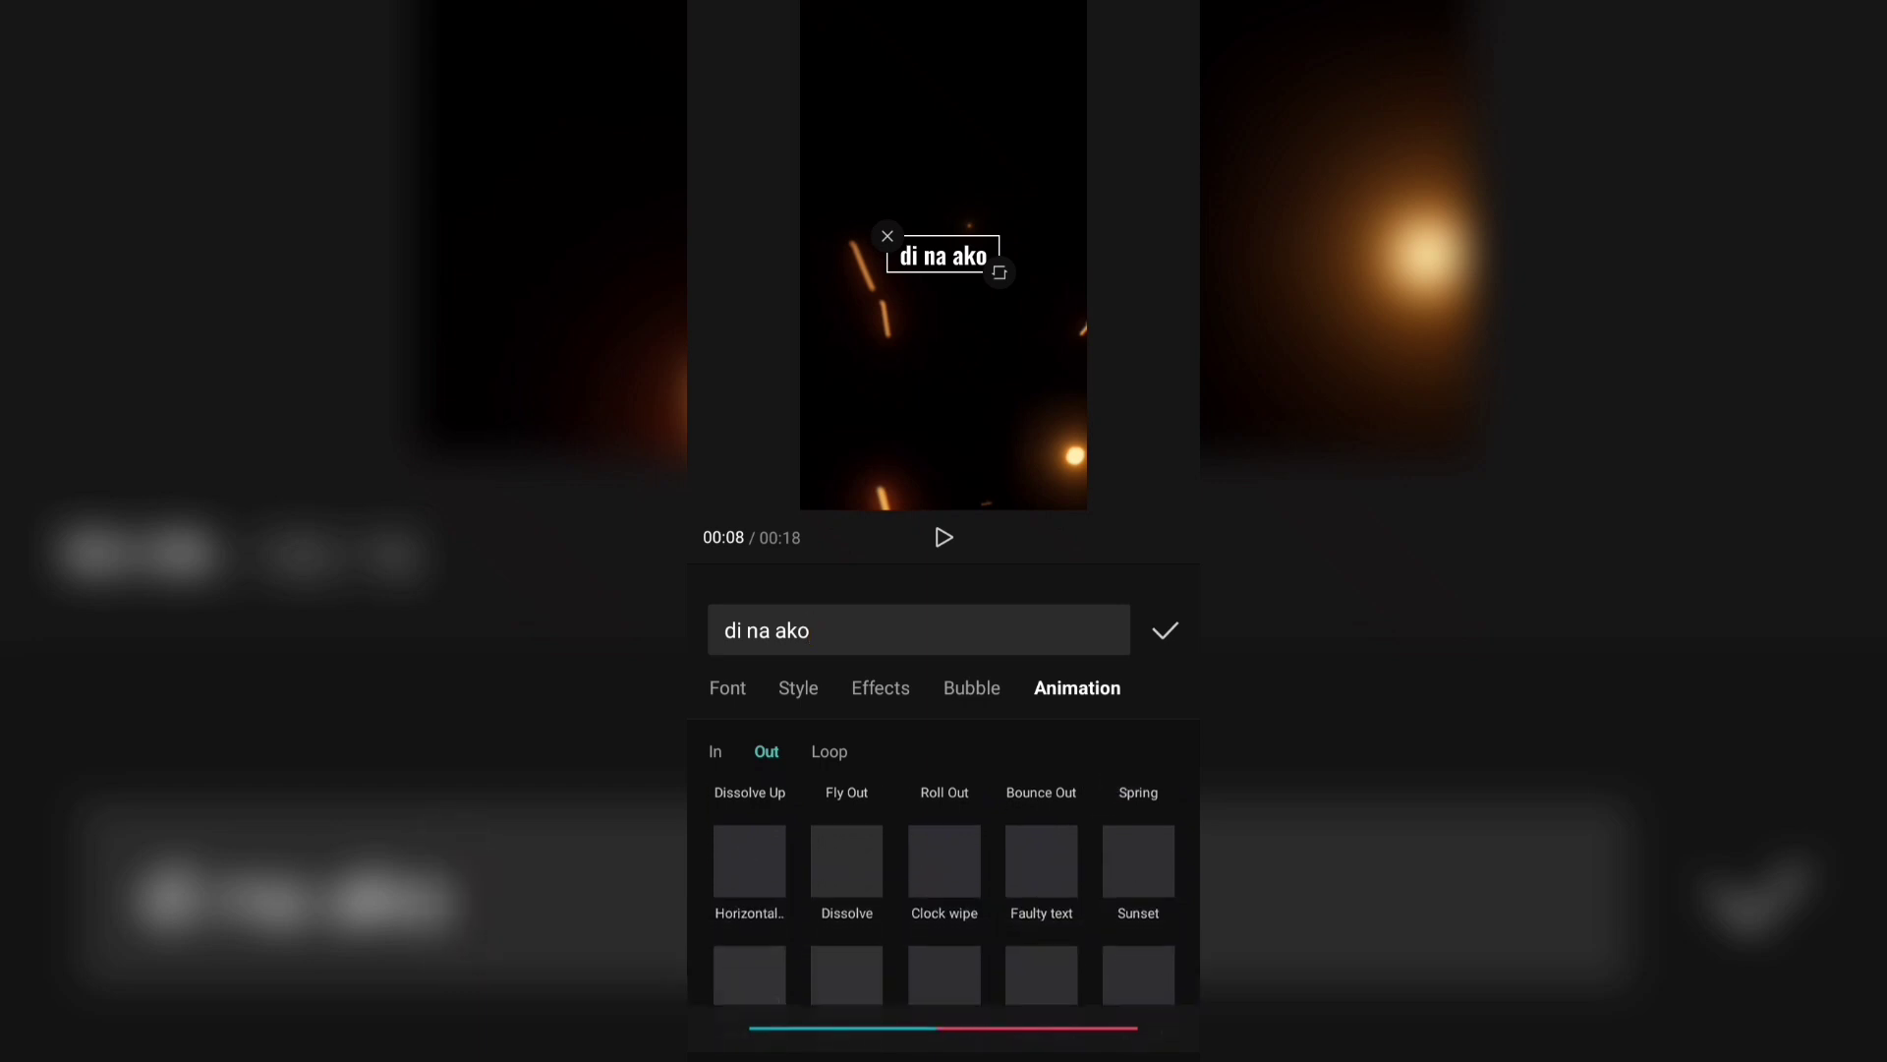
scroll(1129, 851, down, 2)
scroll(1121, 863, down, 2)
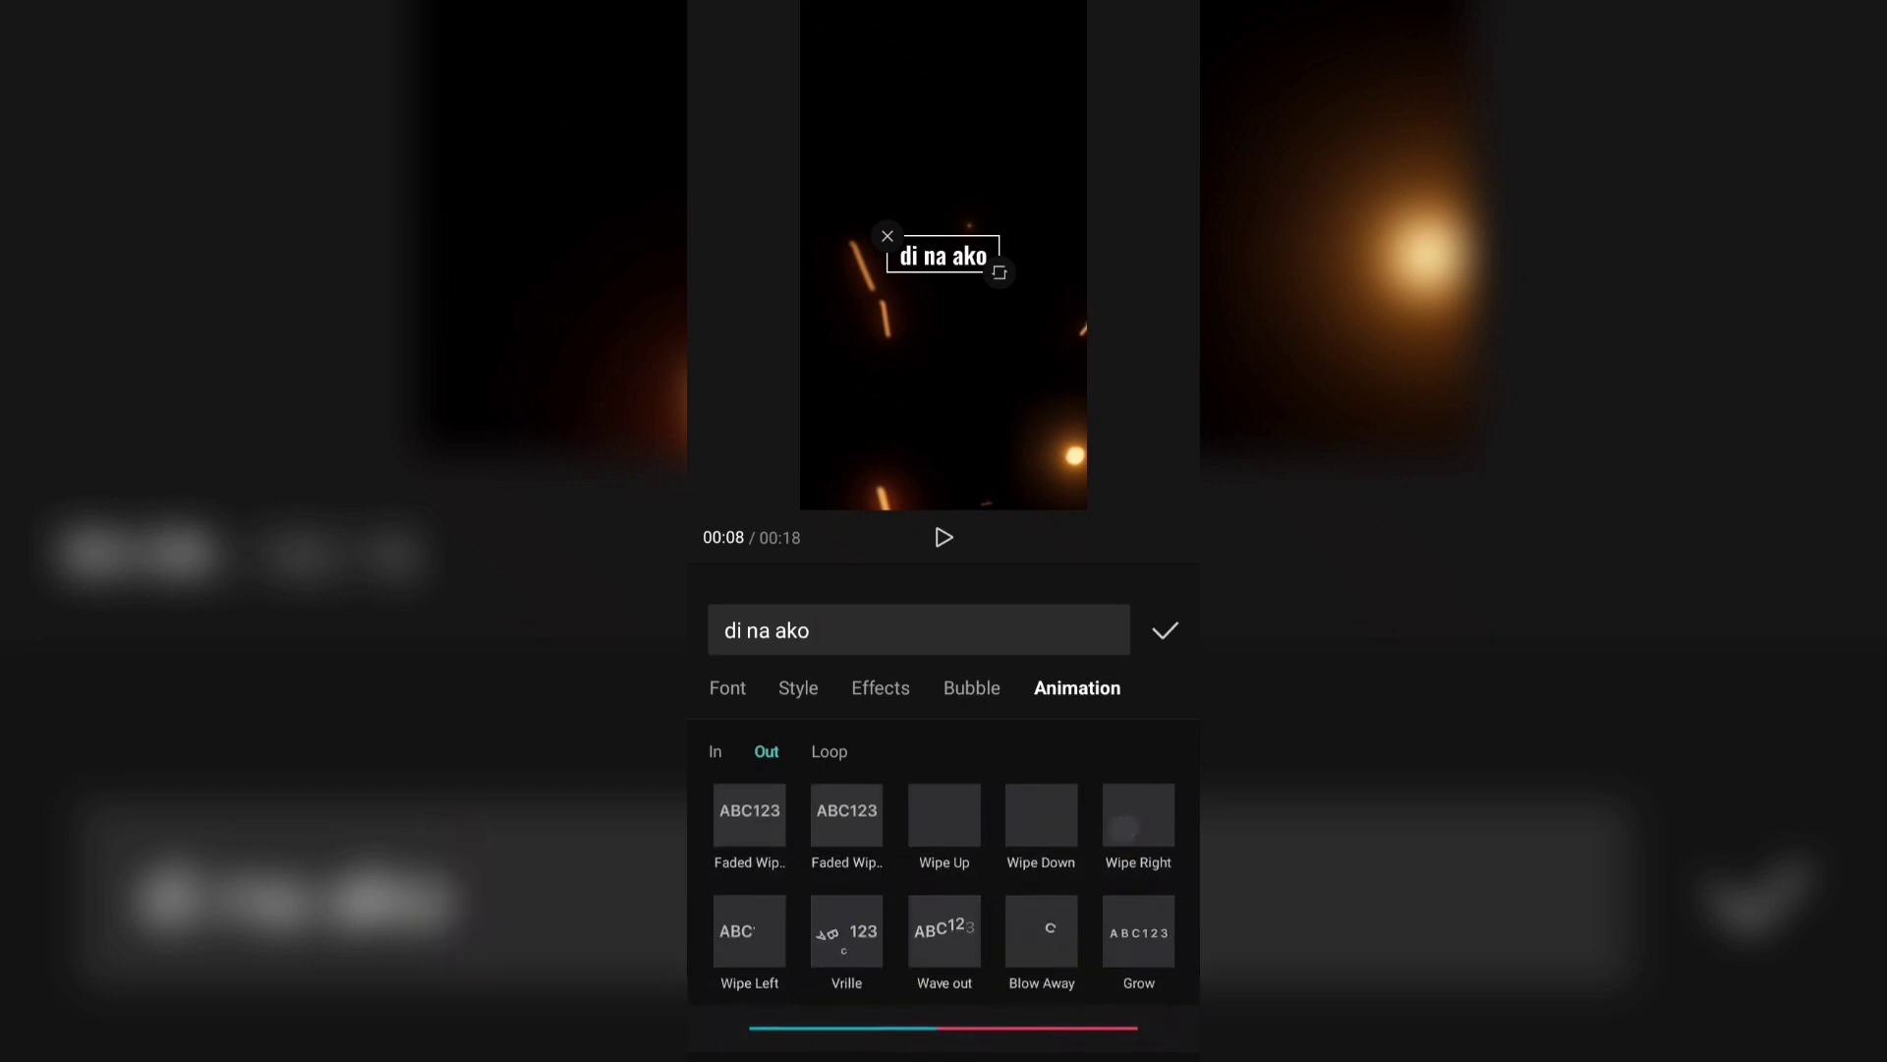
scroll(1129, 801, down, 2)
scroll(1123, 819, down, 2)
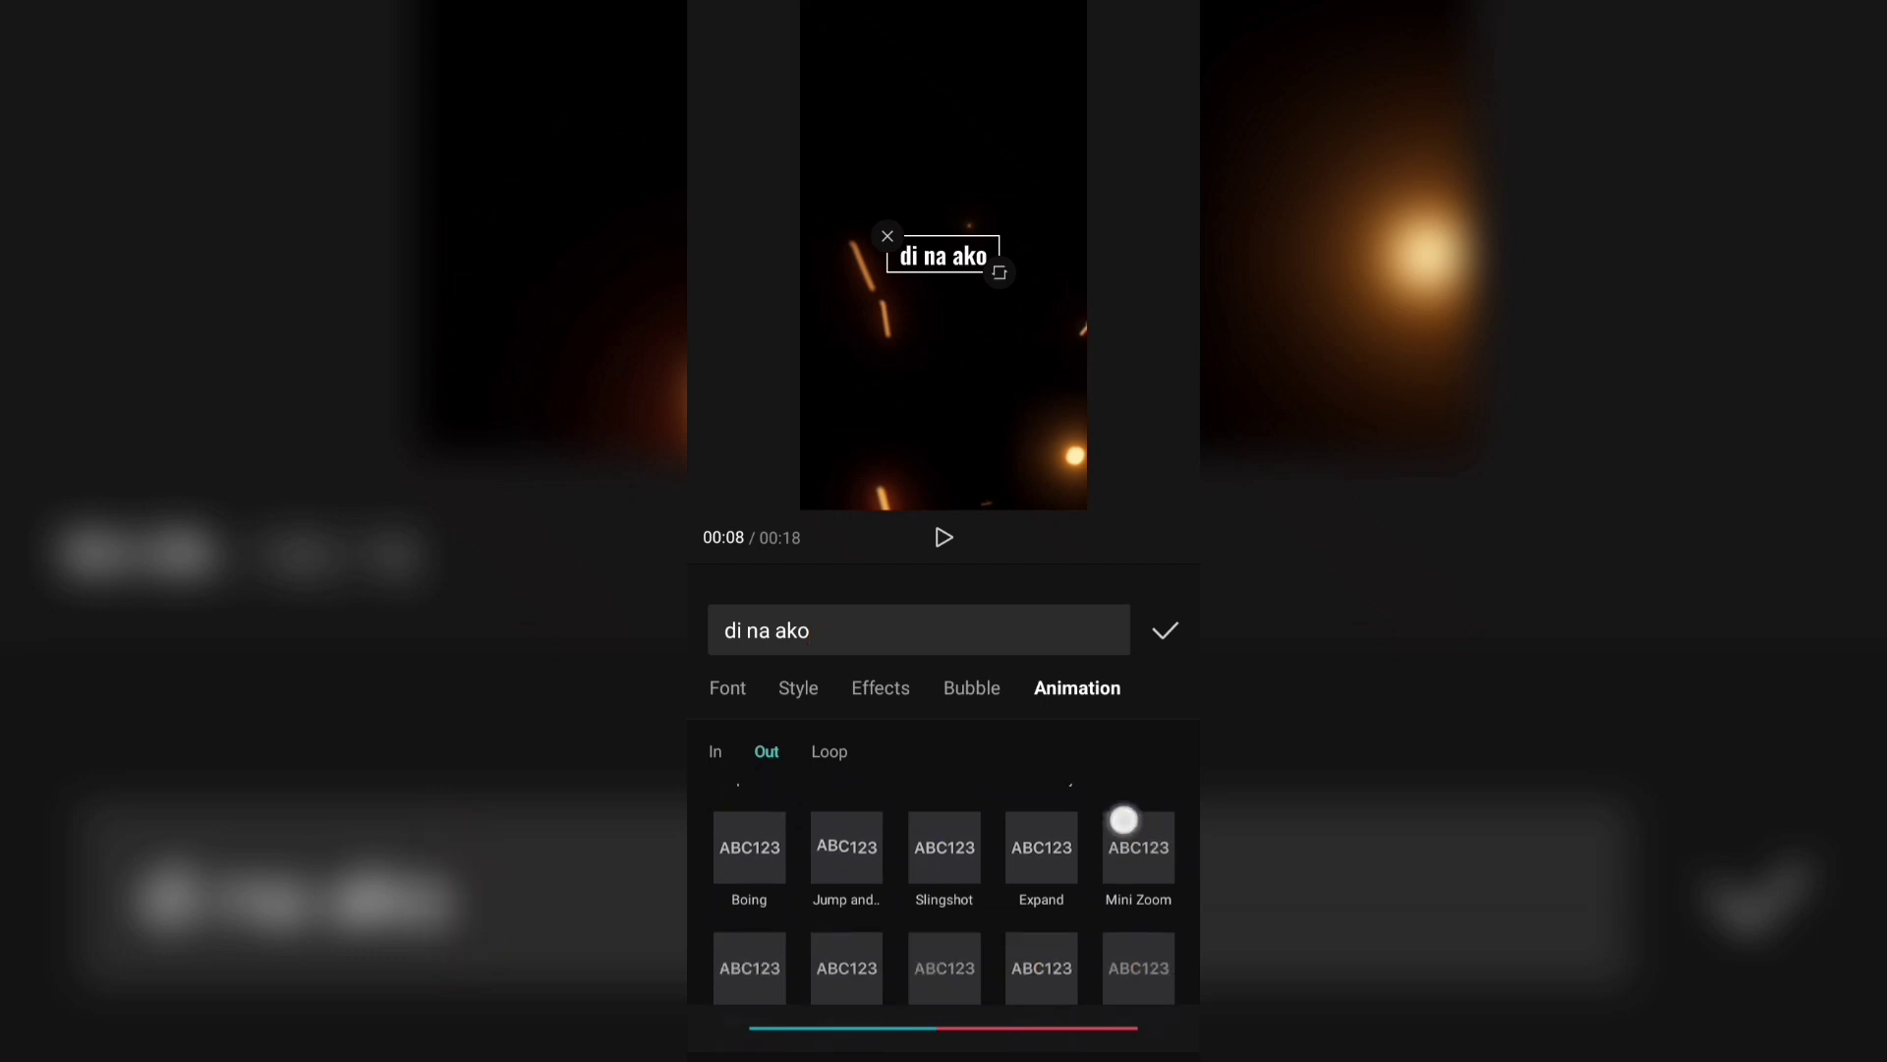
click(943, 848)
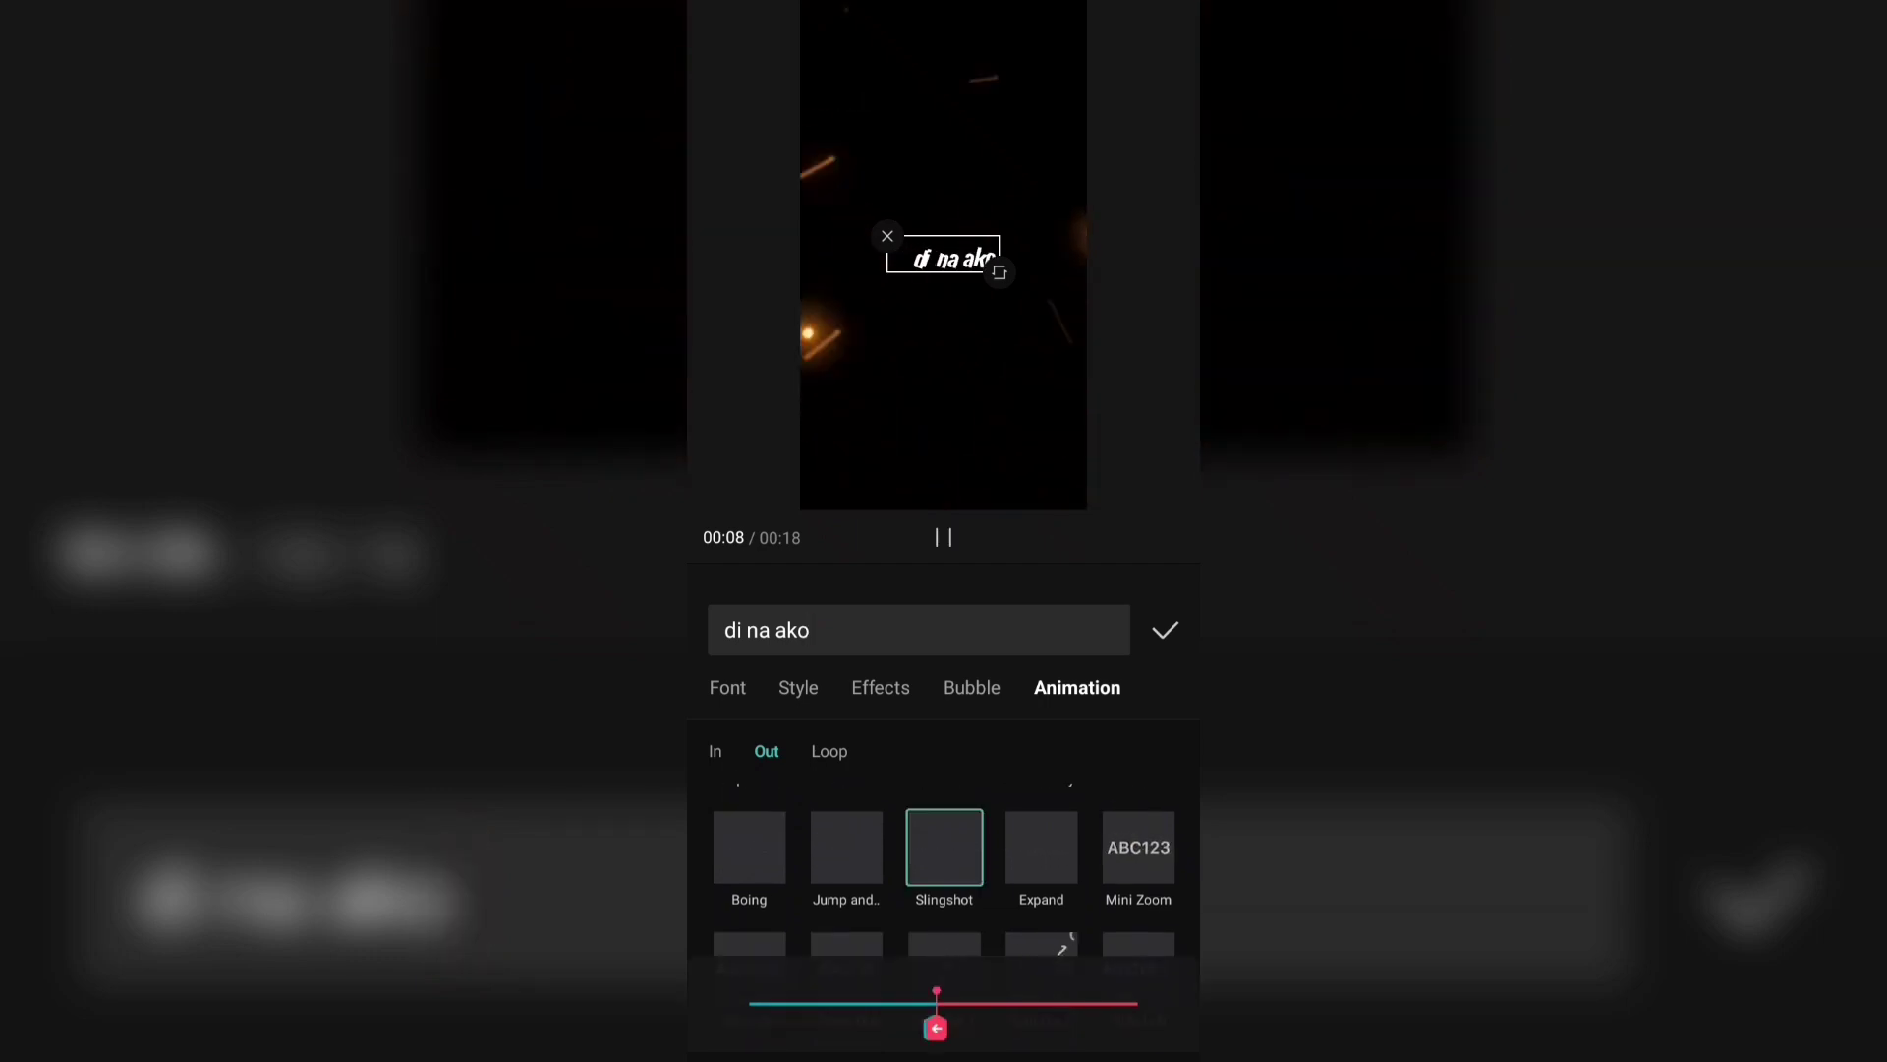
click(1165, 630)
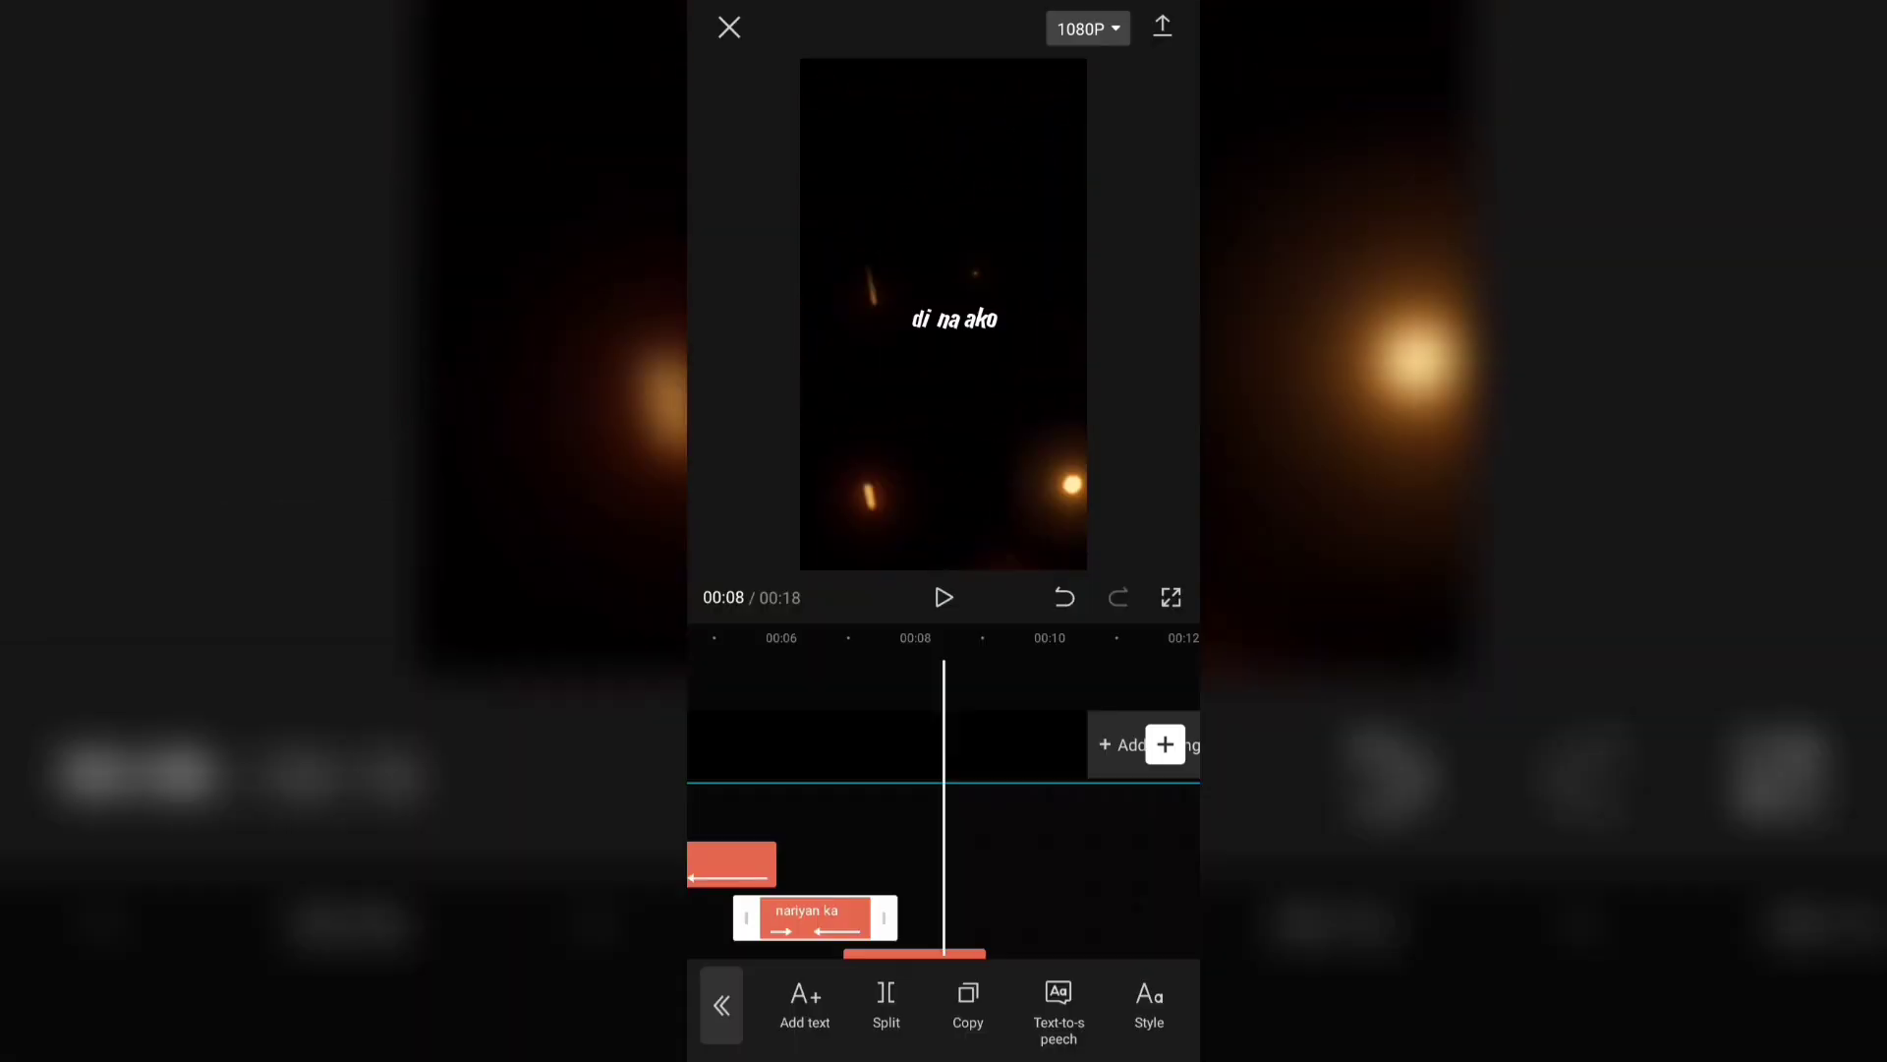
- Select the di na ako clip and preview it from 00:07 to 00:08
click(886, 998)
click(998, 898)
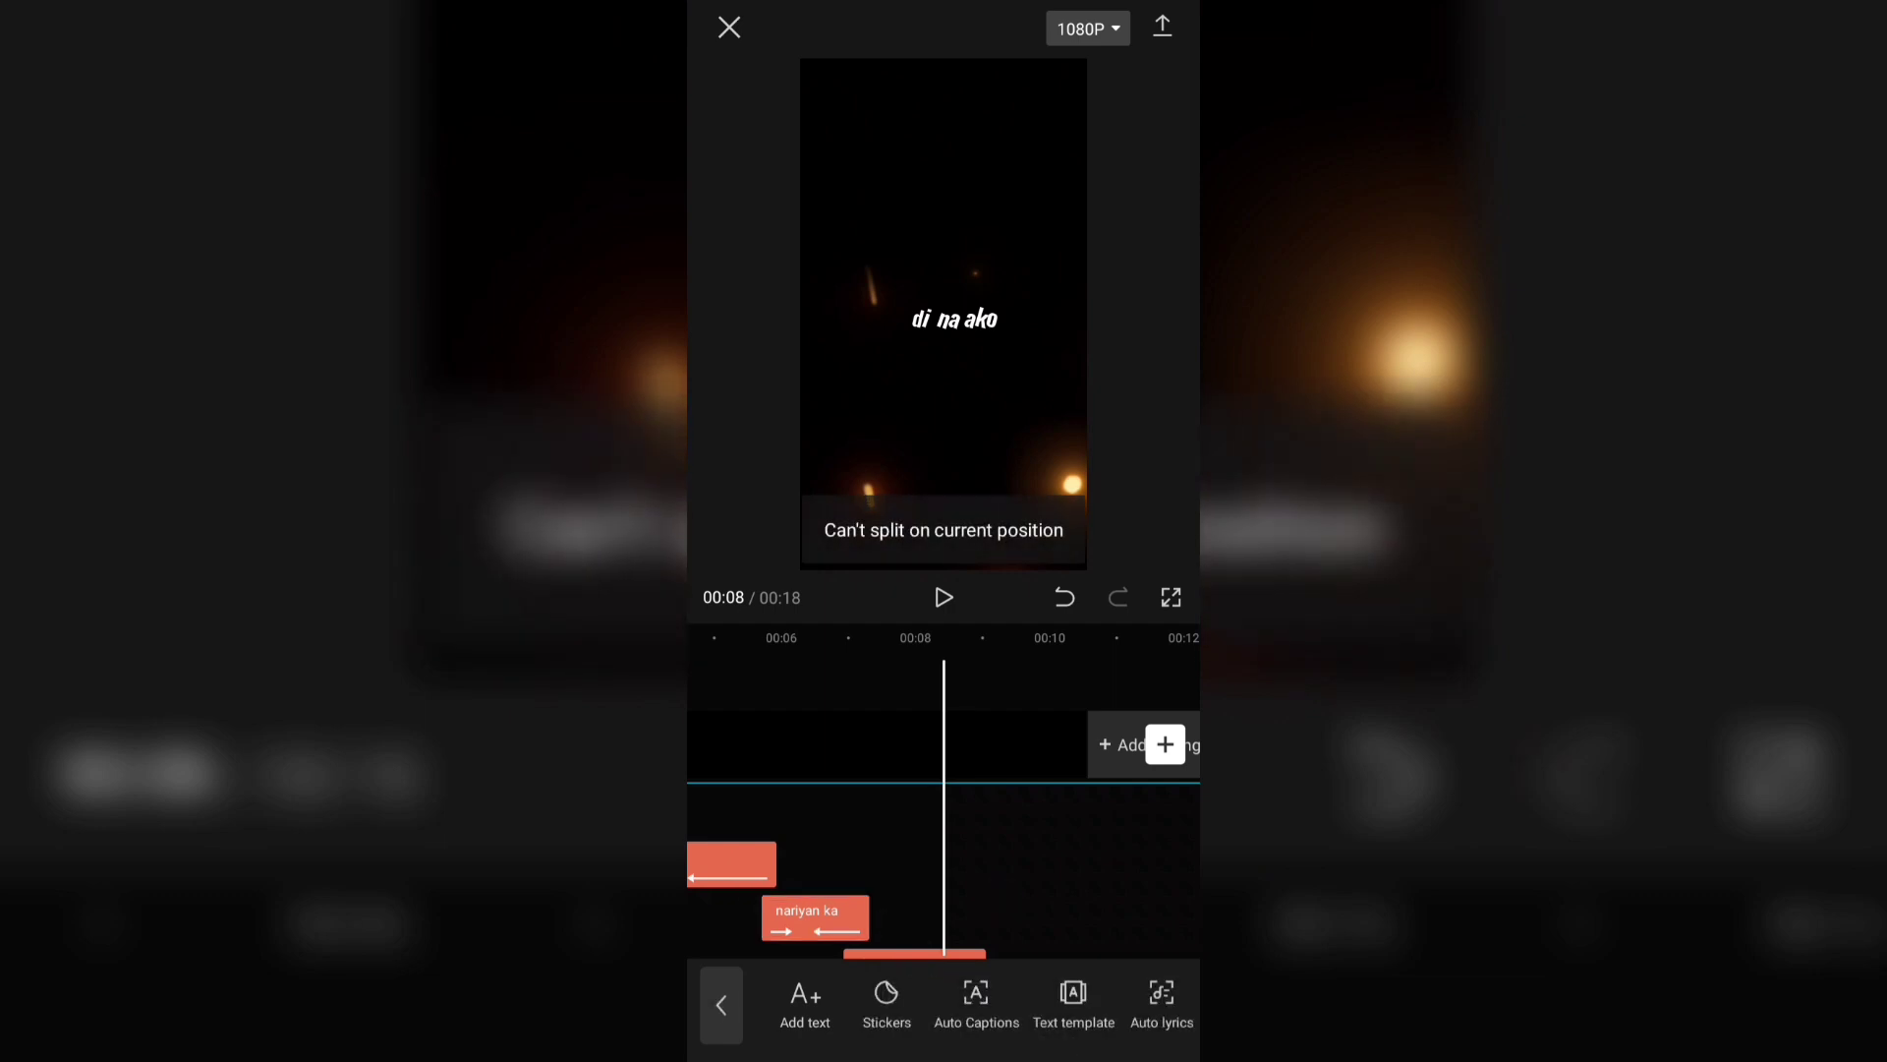
scroll(1057, 836, down, 1)
click(914, 923)
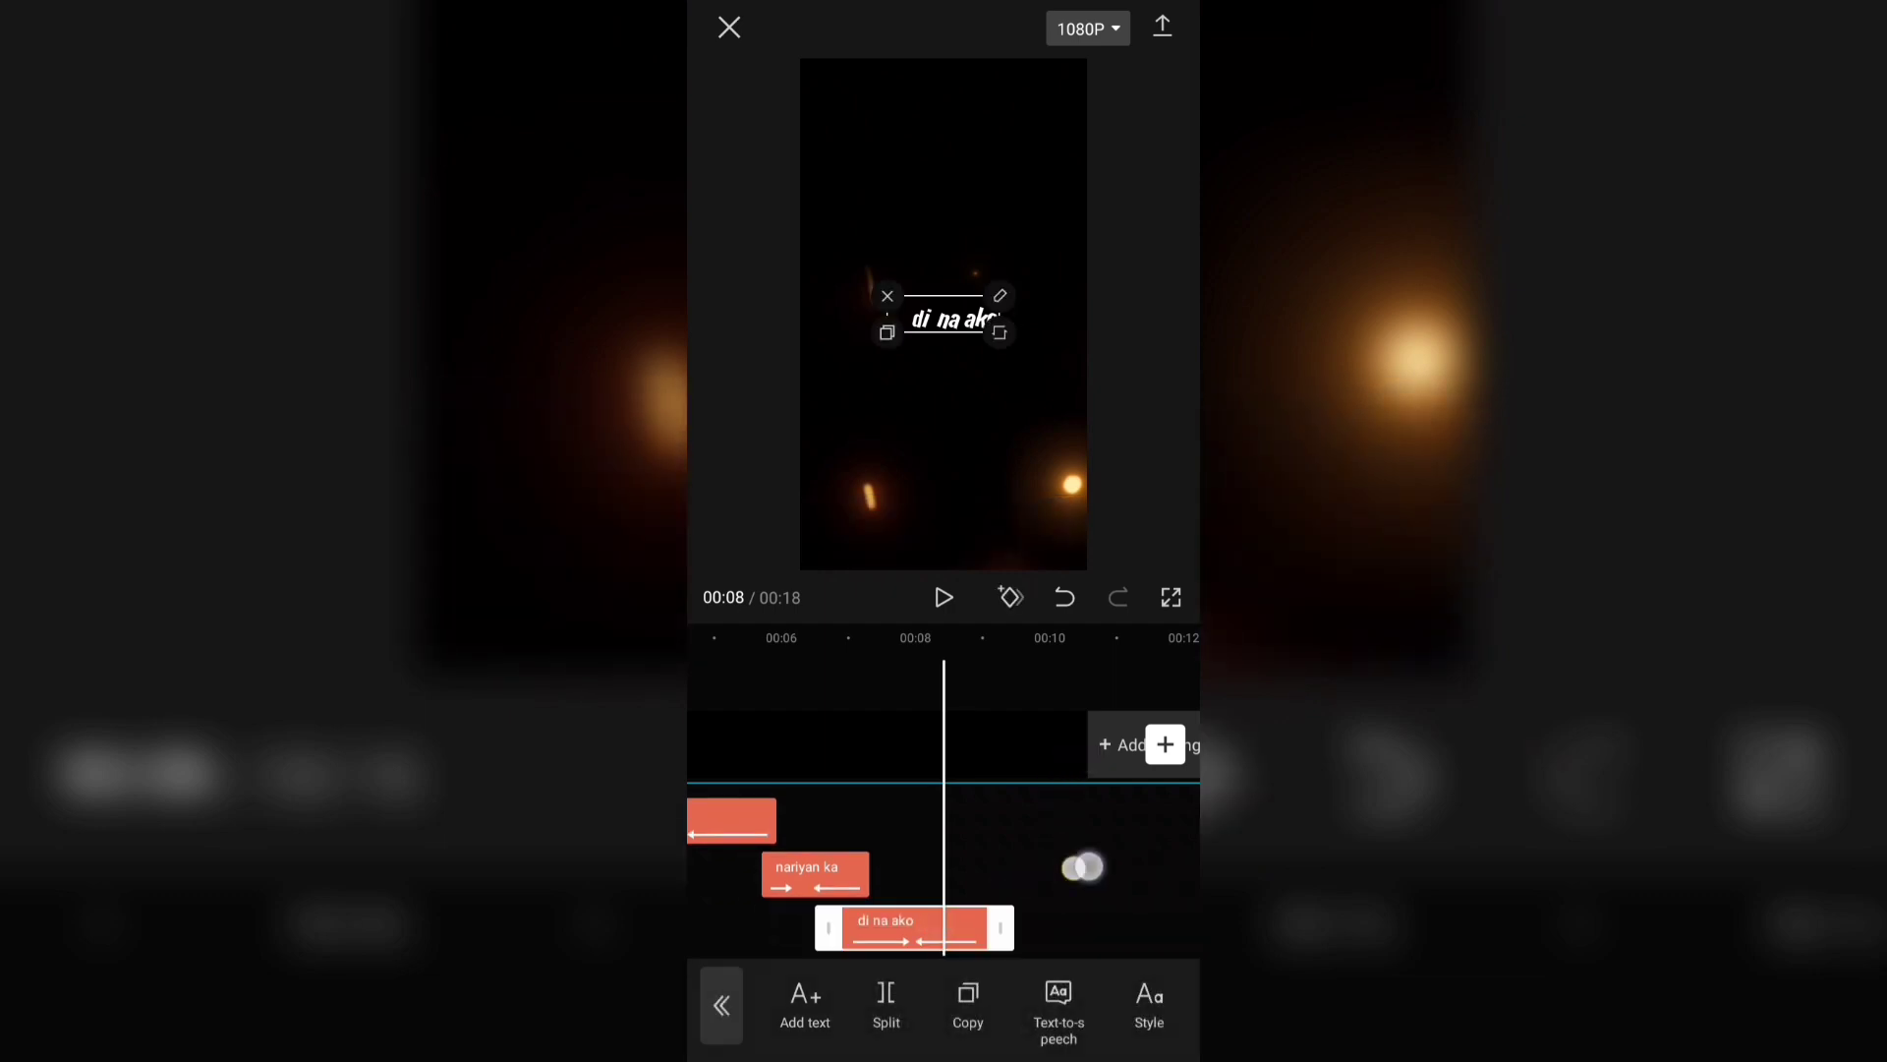
drag(1084, 867, 1099, 855)
click(943, 597)
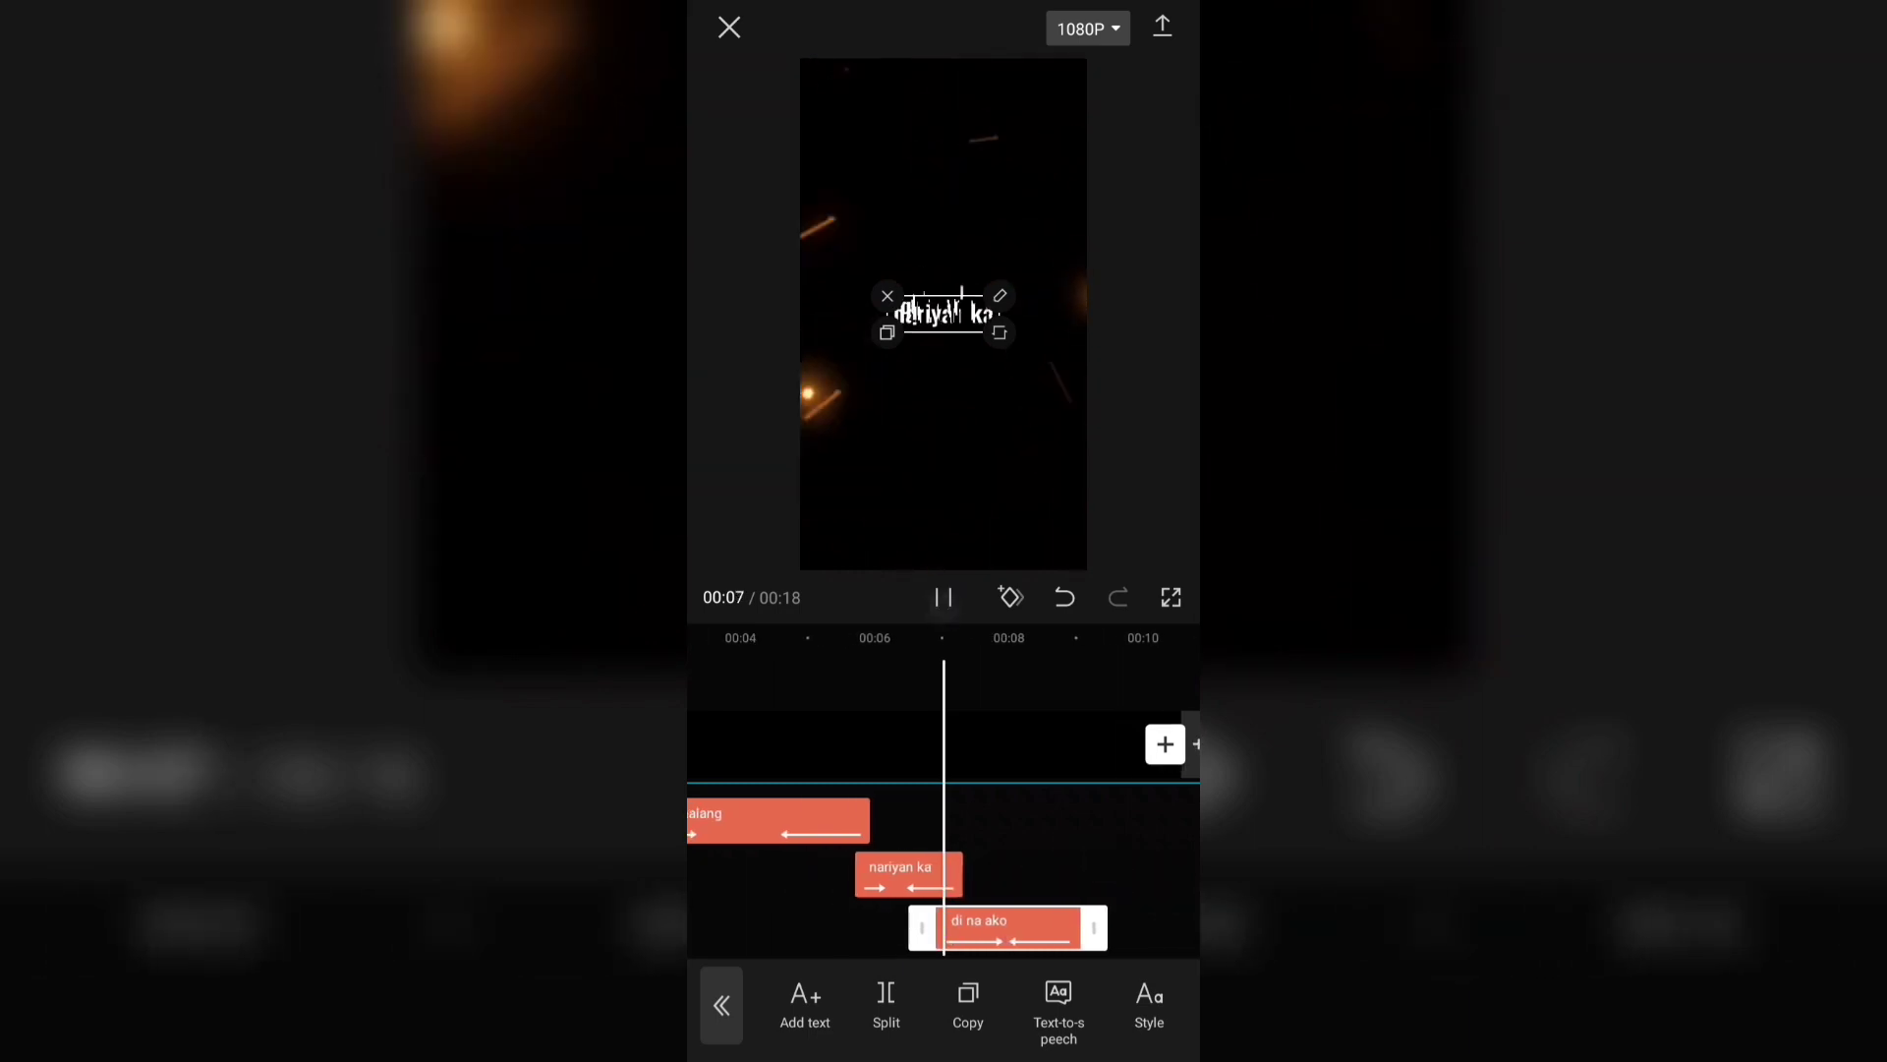
click(944, 597)
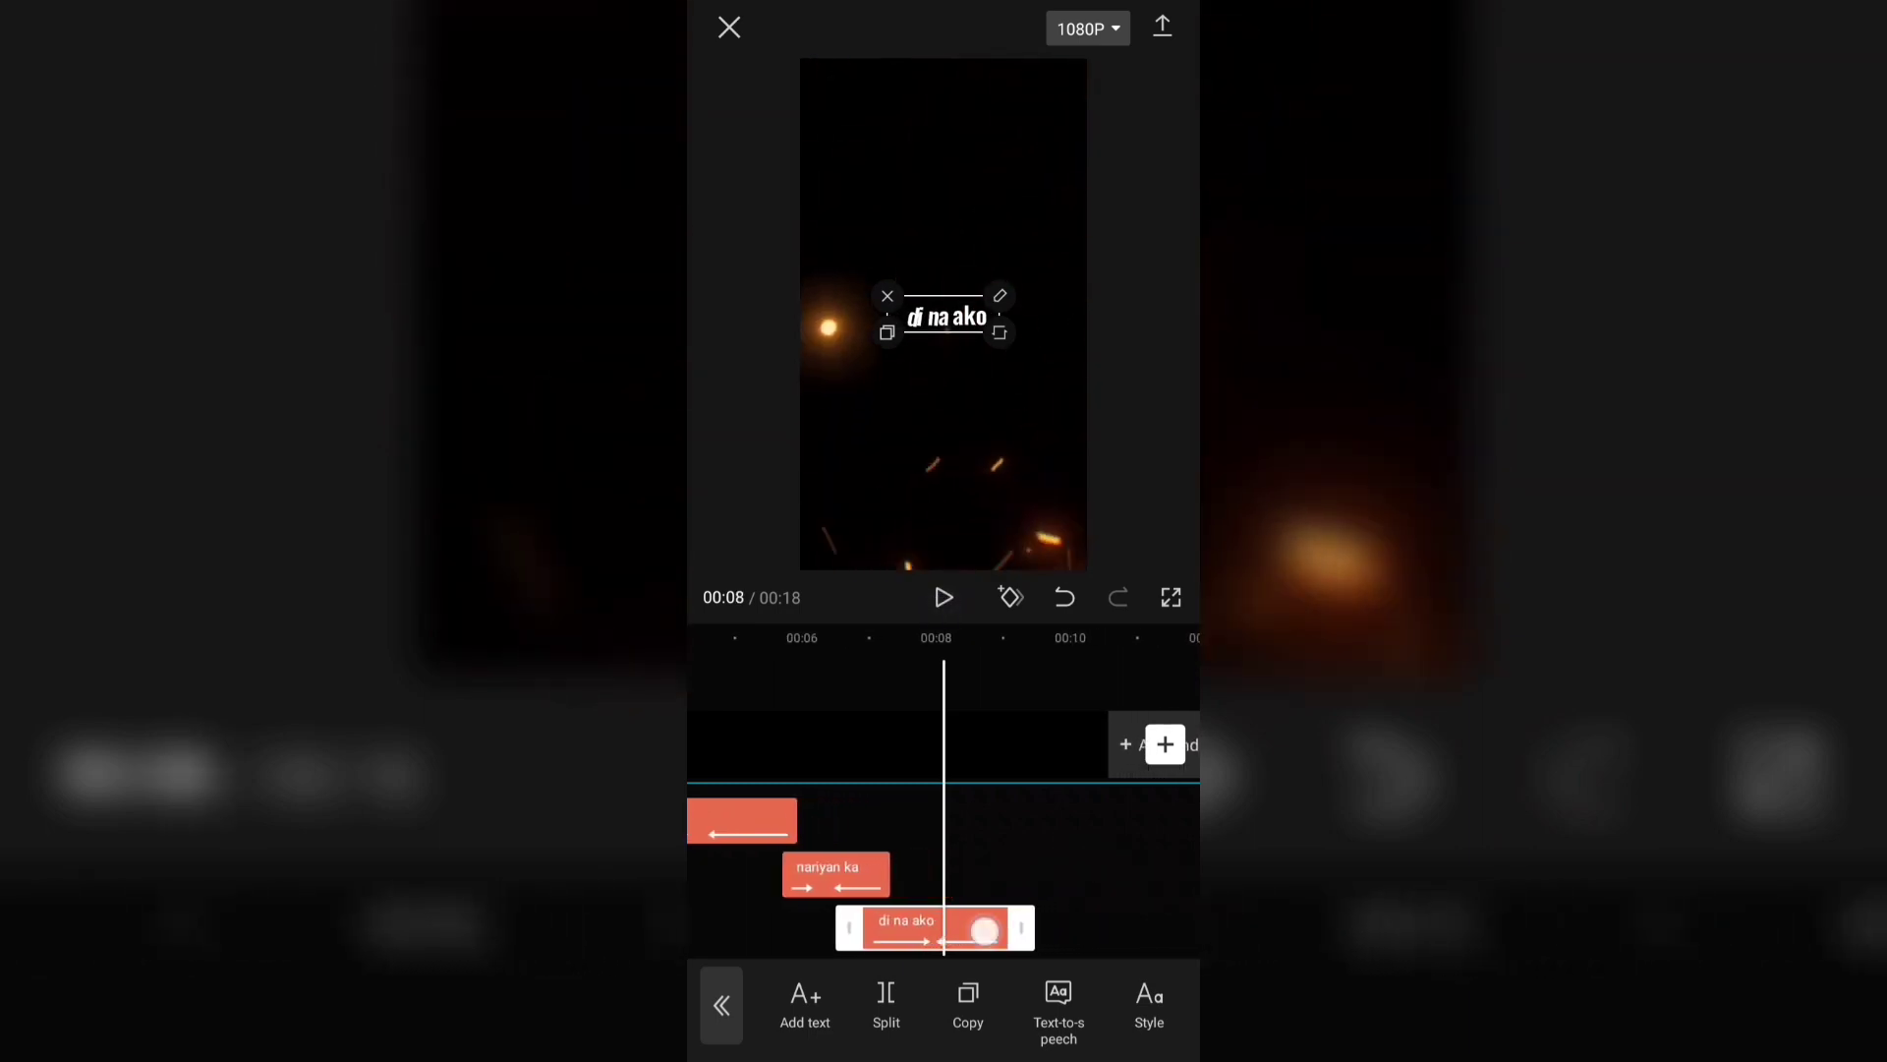
- Shorten the di na ako clip from its end and replay the lyrics from 00:07
click(984, 930)
click(989, 923)
mouse_move(1011, 935)
mouse_down()
mouse_move(973, 945)
mouse_move(1068, 892)
mouse_up()
click(998, 892)
click(944, 597)
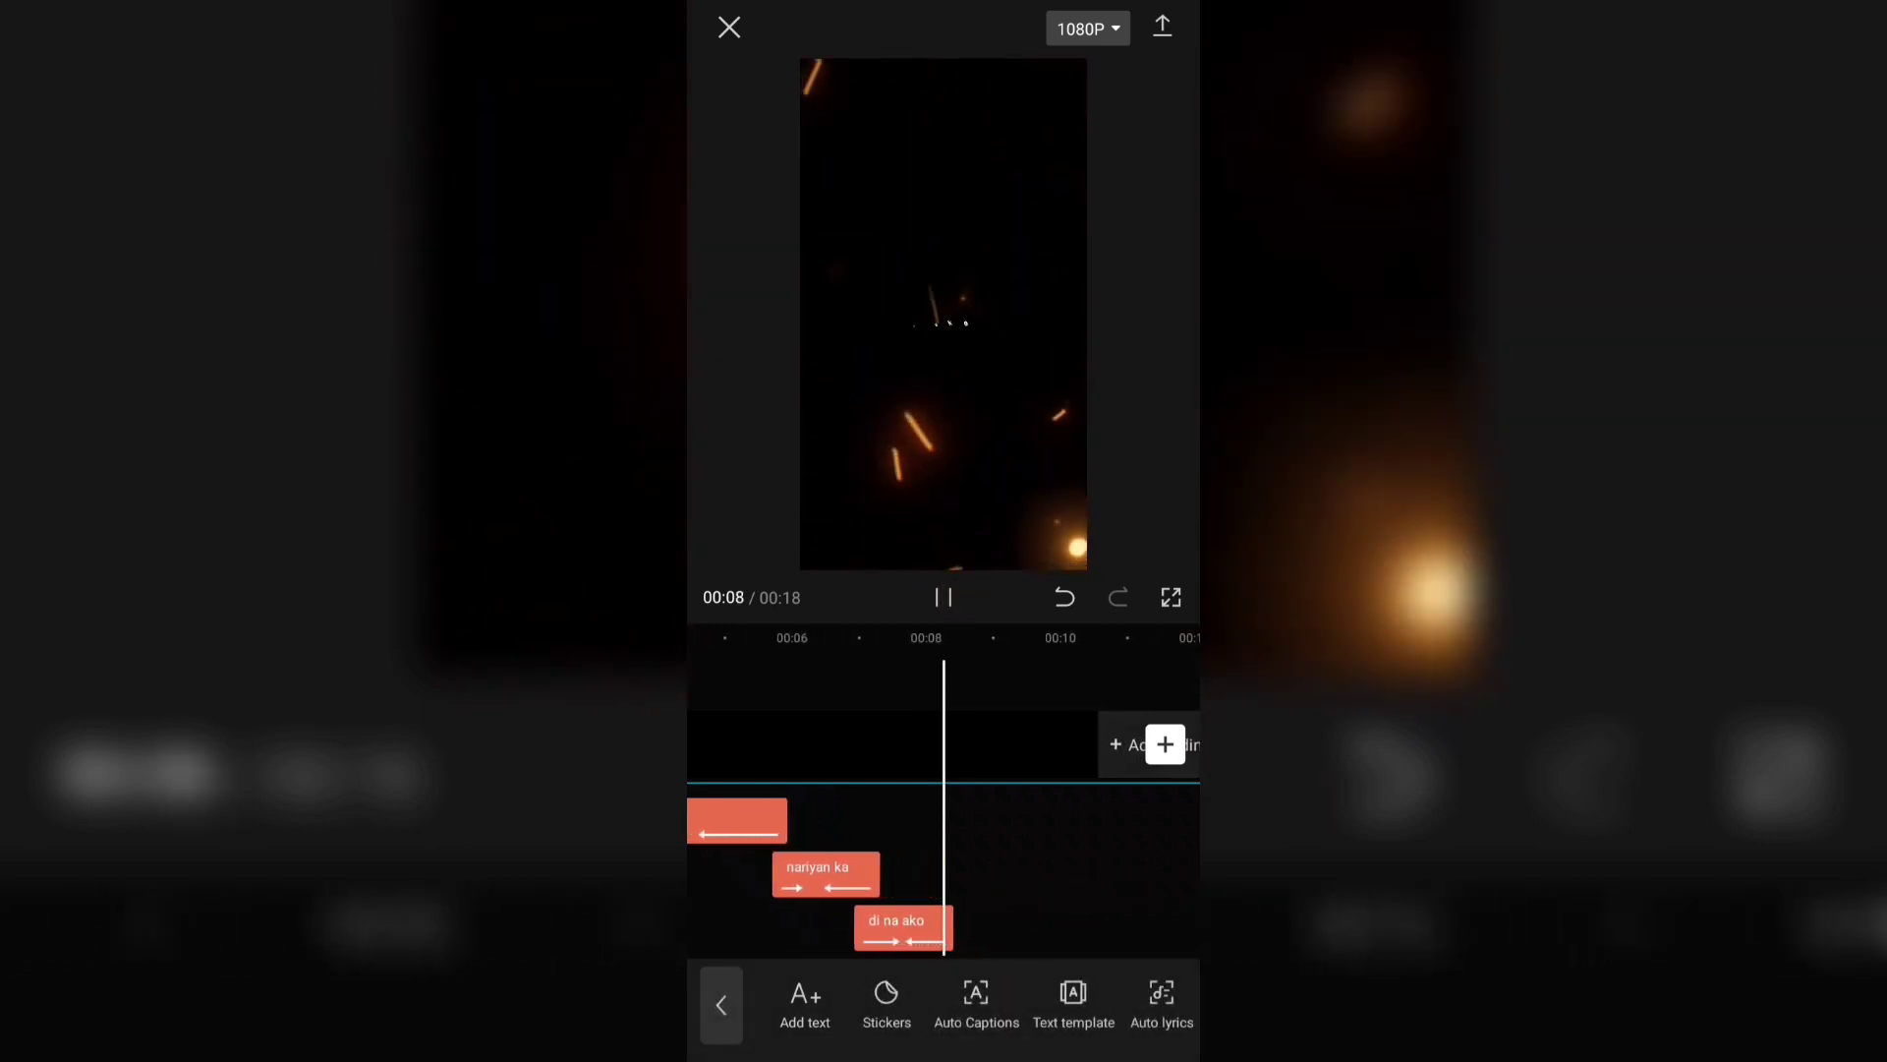
click(1079, 855)
- Duplicate the di na ako clip, place the copy right after it, and select the copy
click(927, 919)
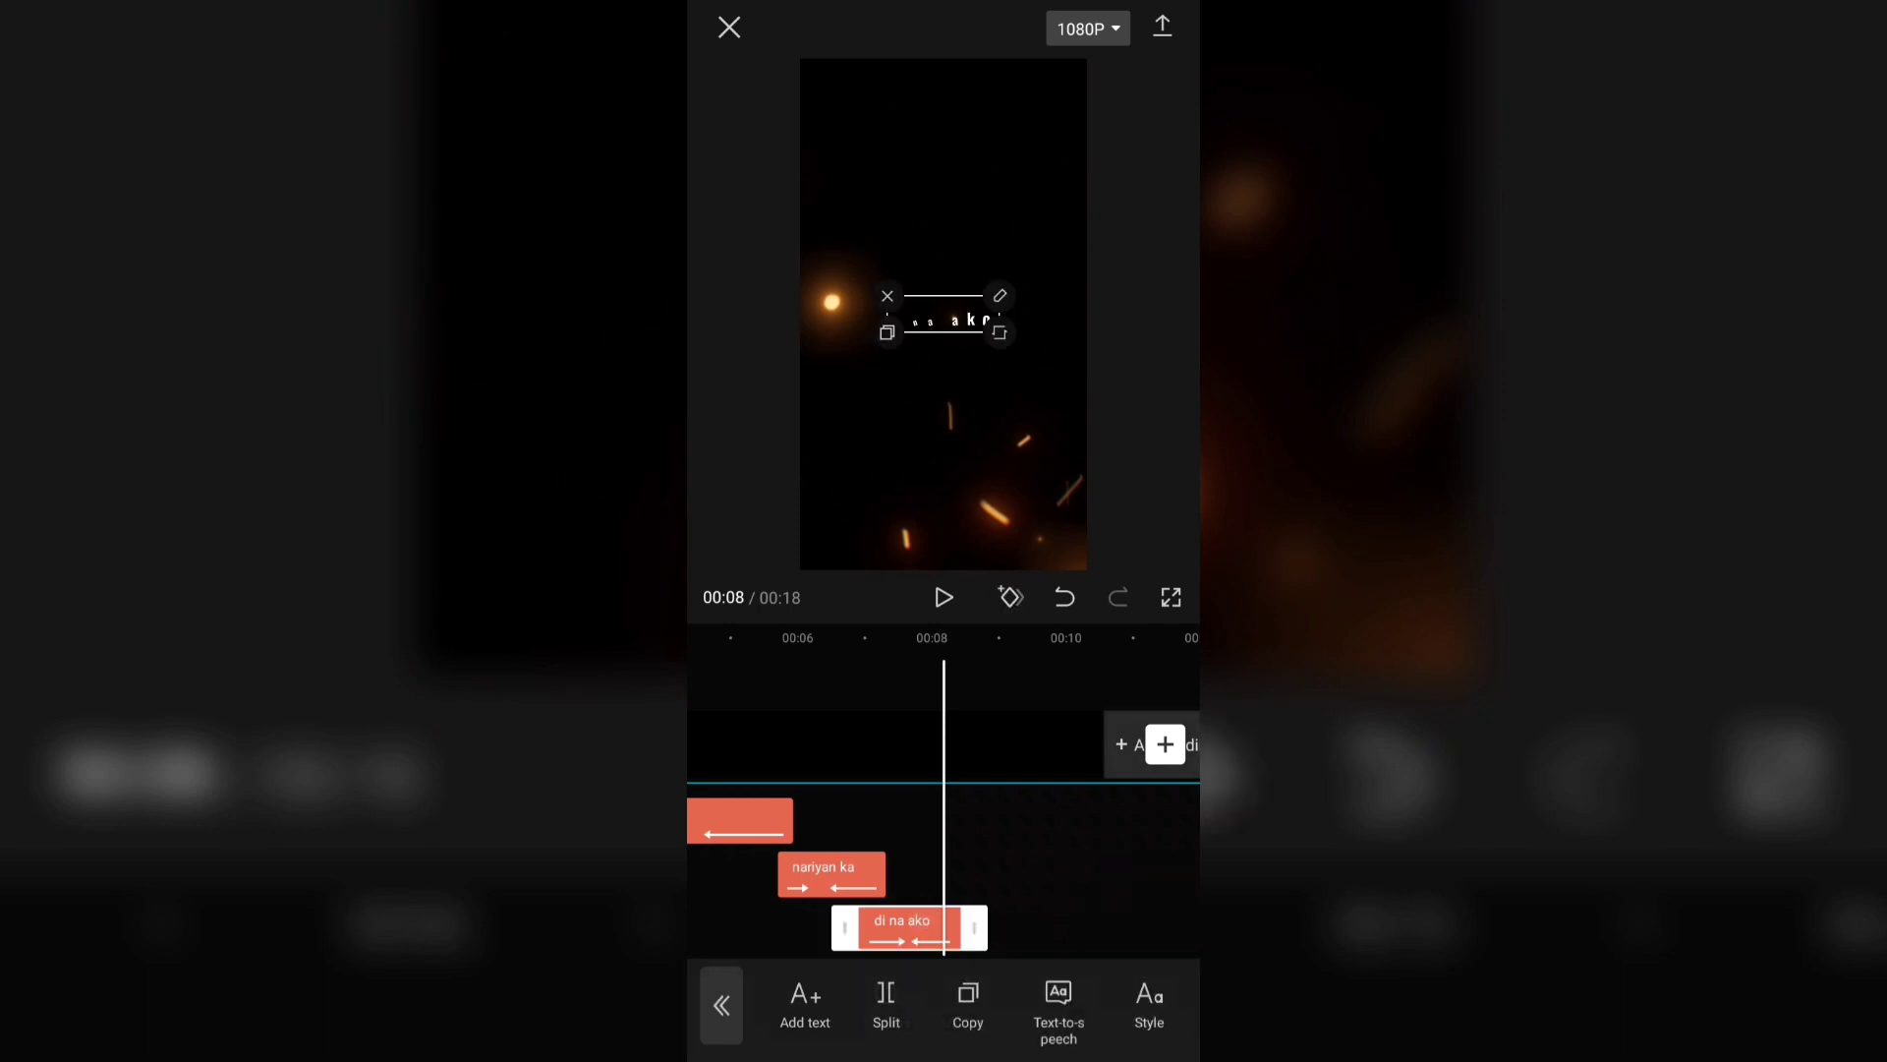
click(976, 1005)
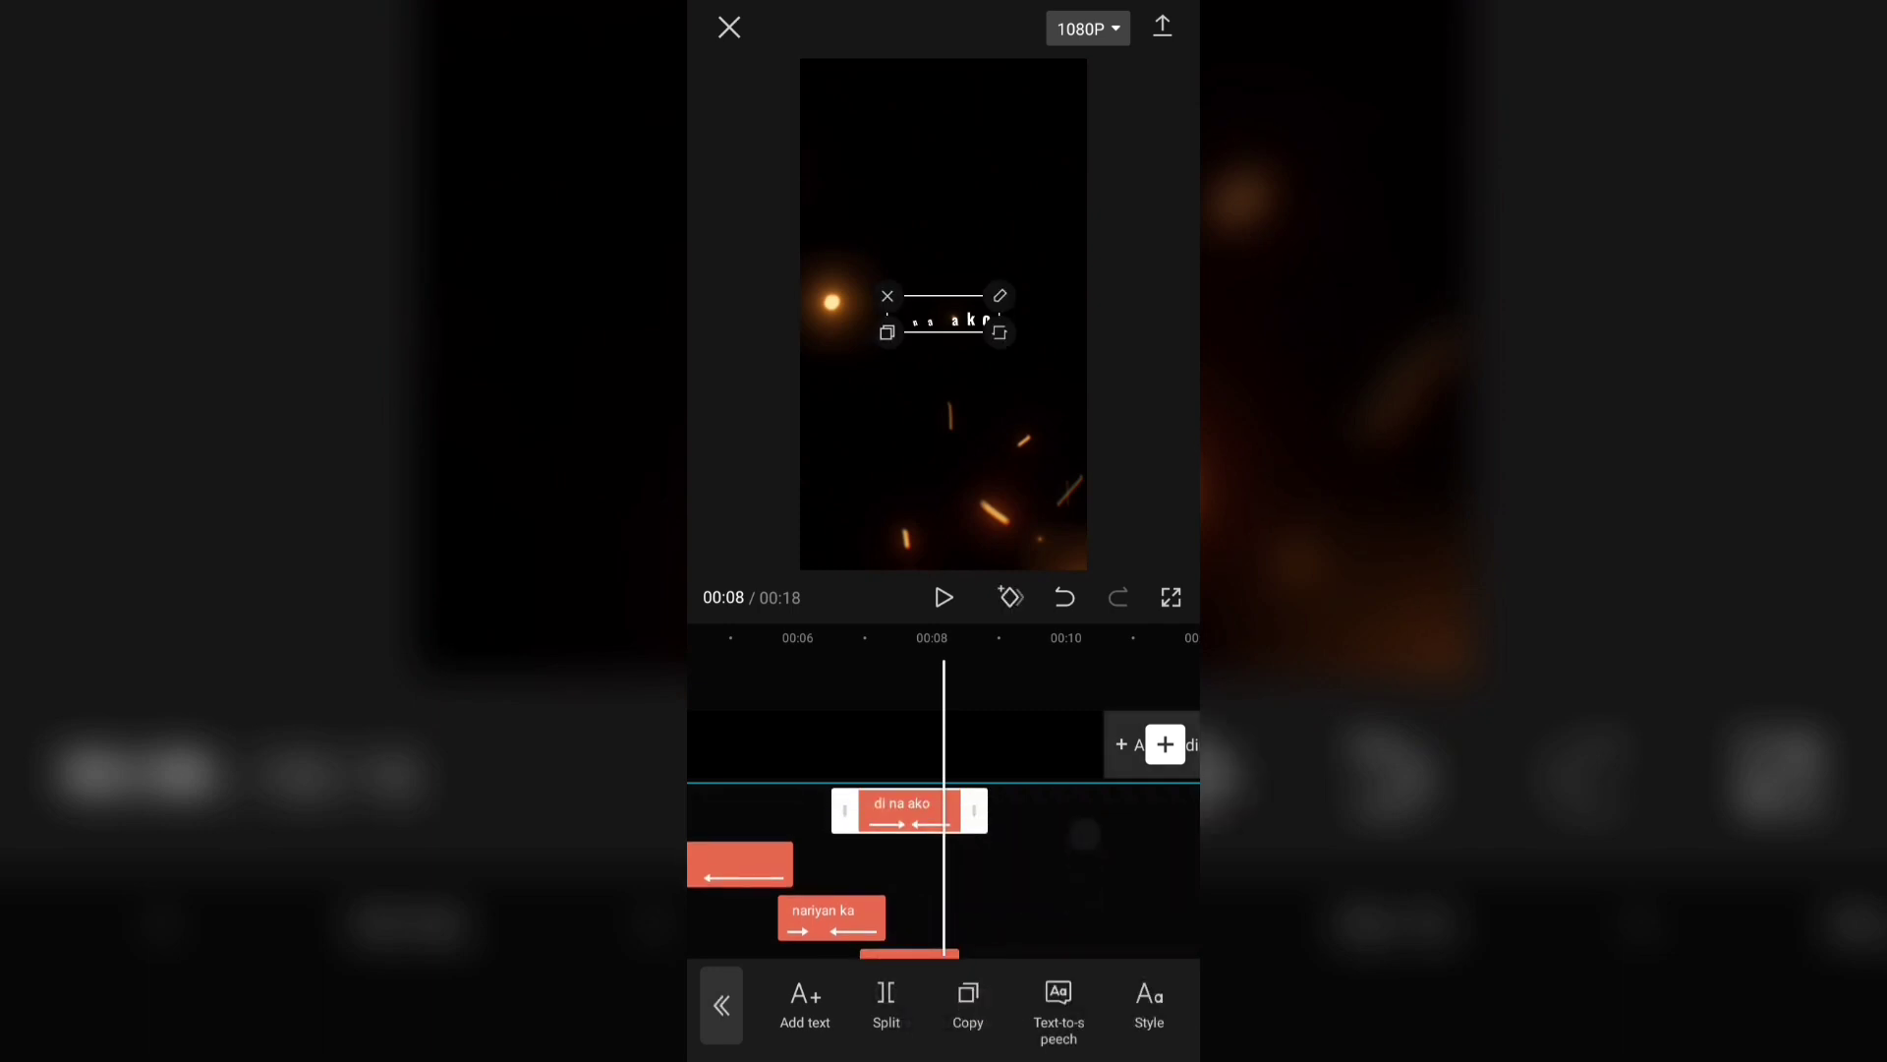
drag(920, 807, 1002, 988)
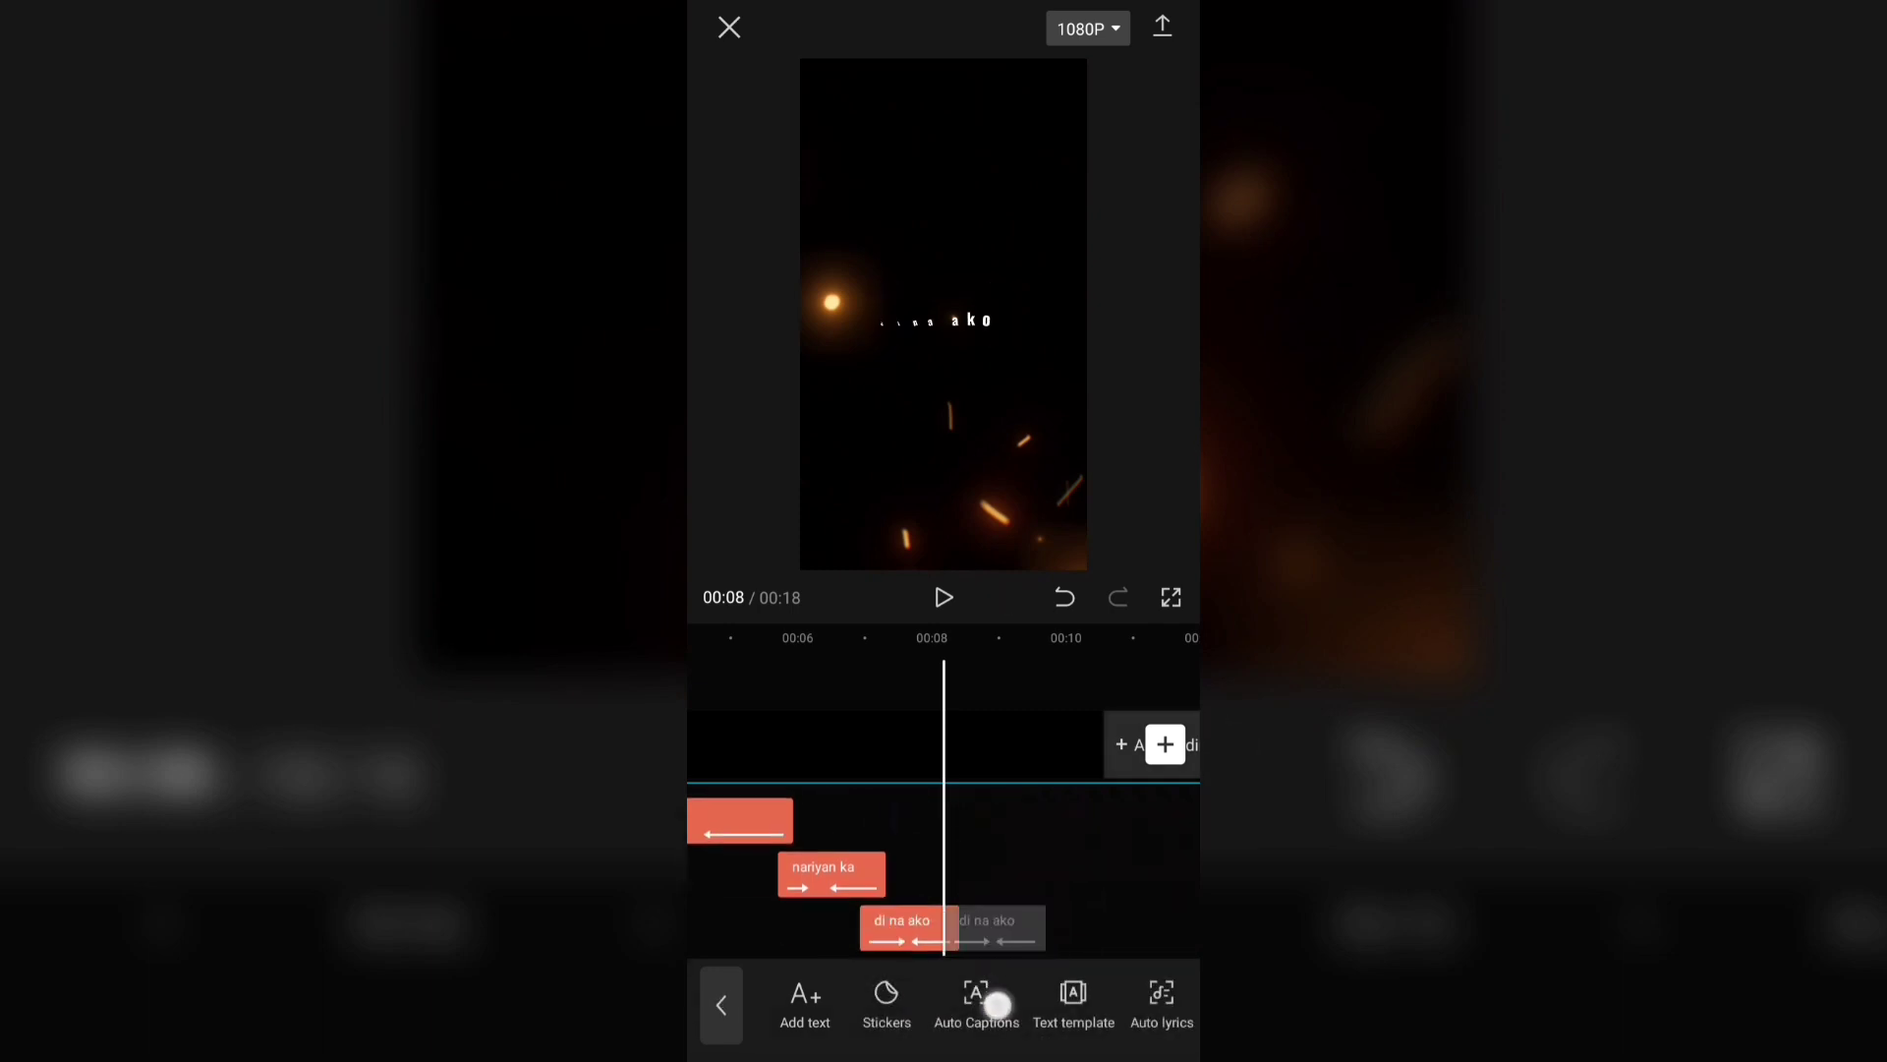
drag(1070, 815, 1070, 762)
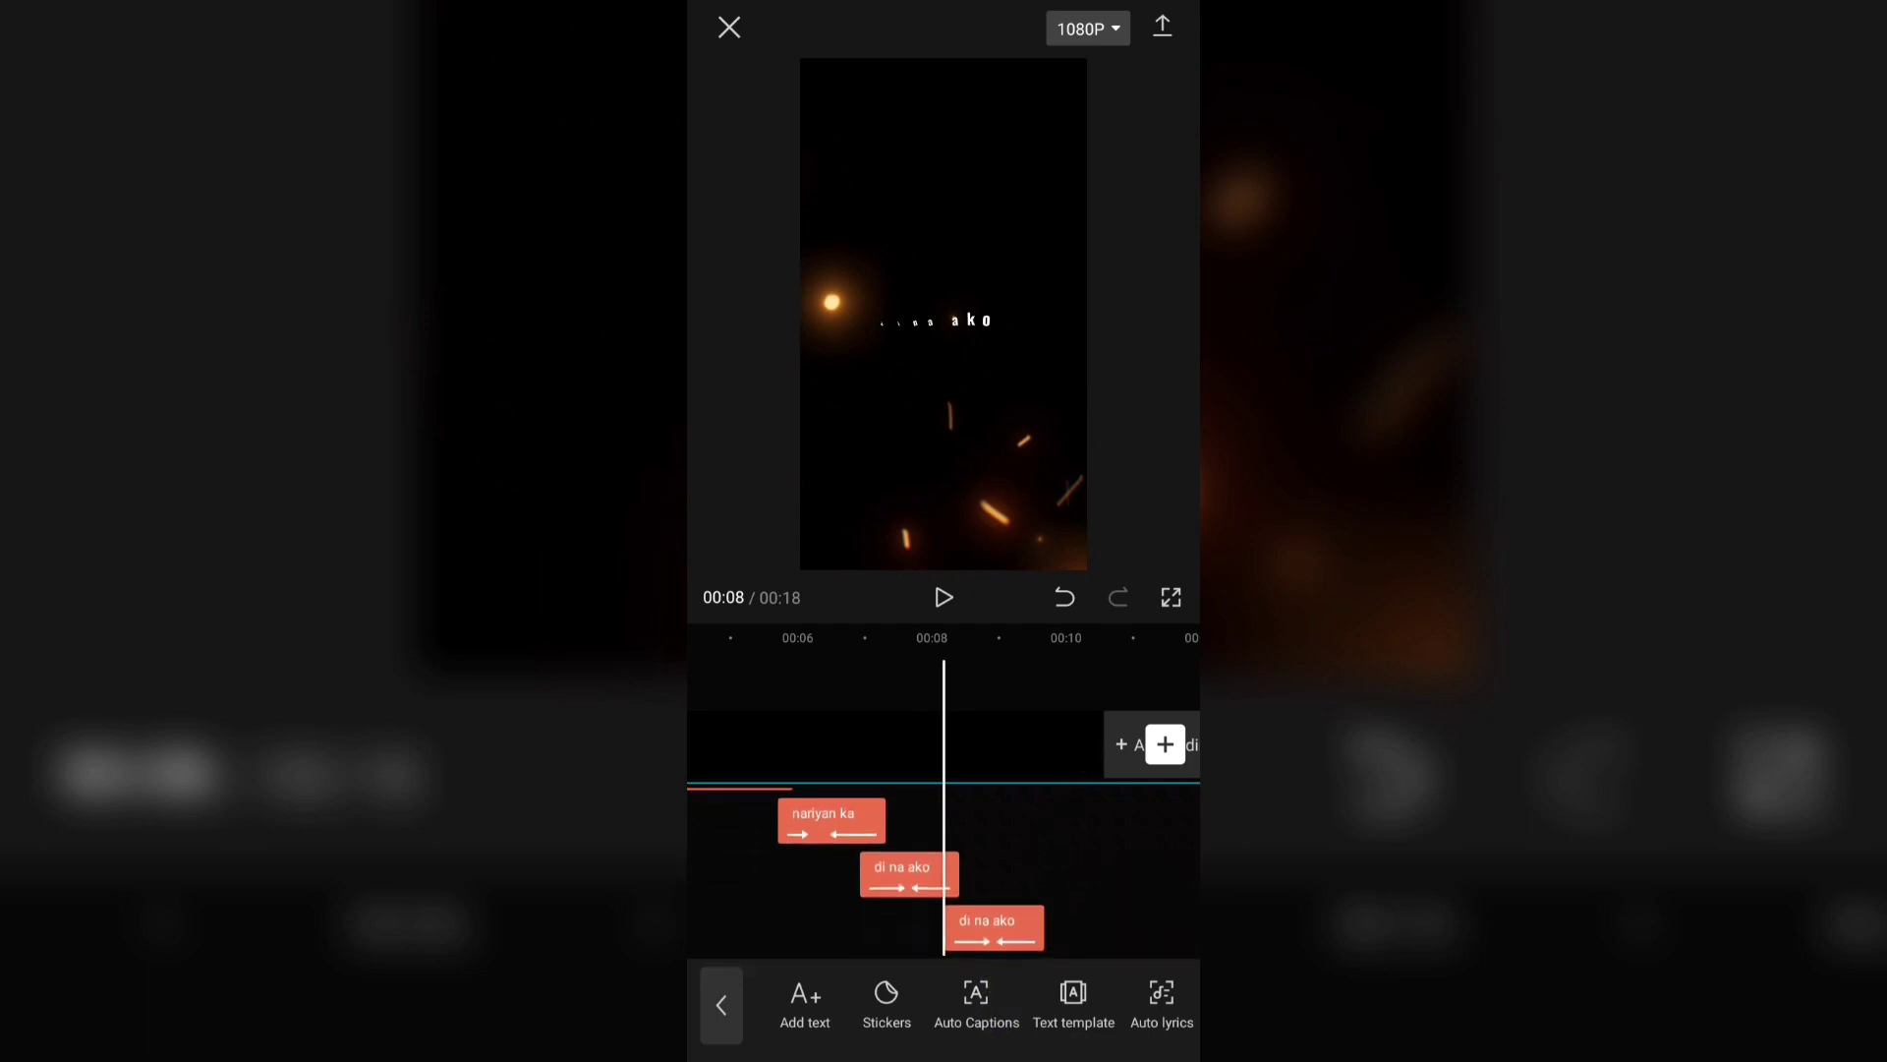
click(931, 593)
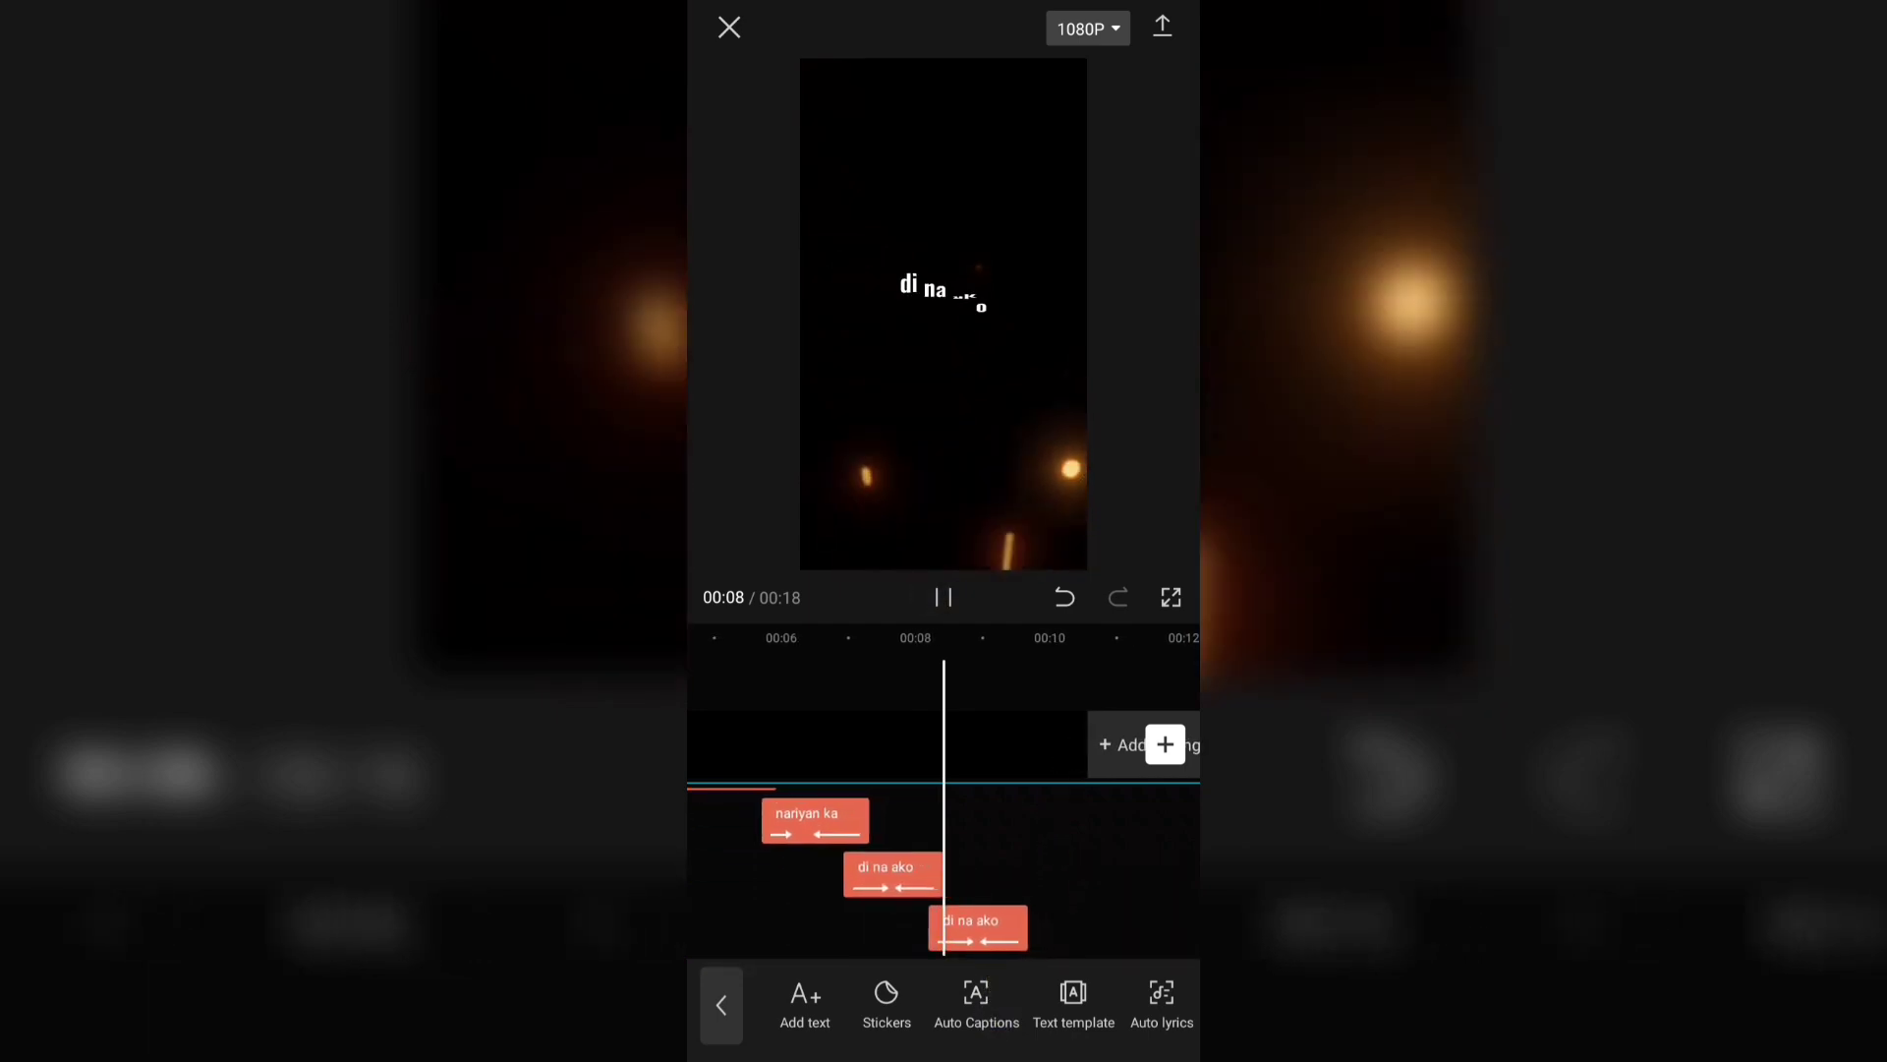
drag(1045, 871, 1091, 871)
click(986, 919)
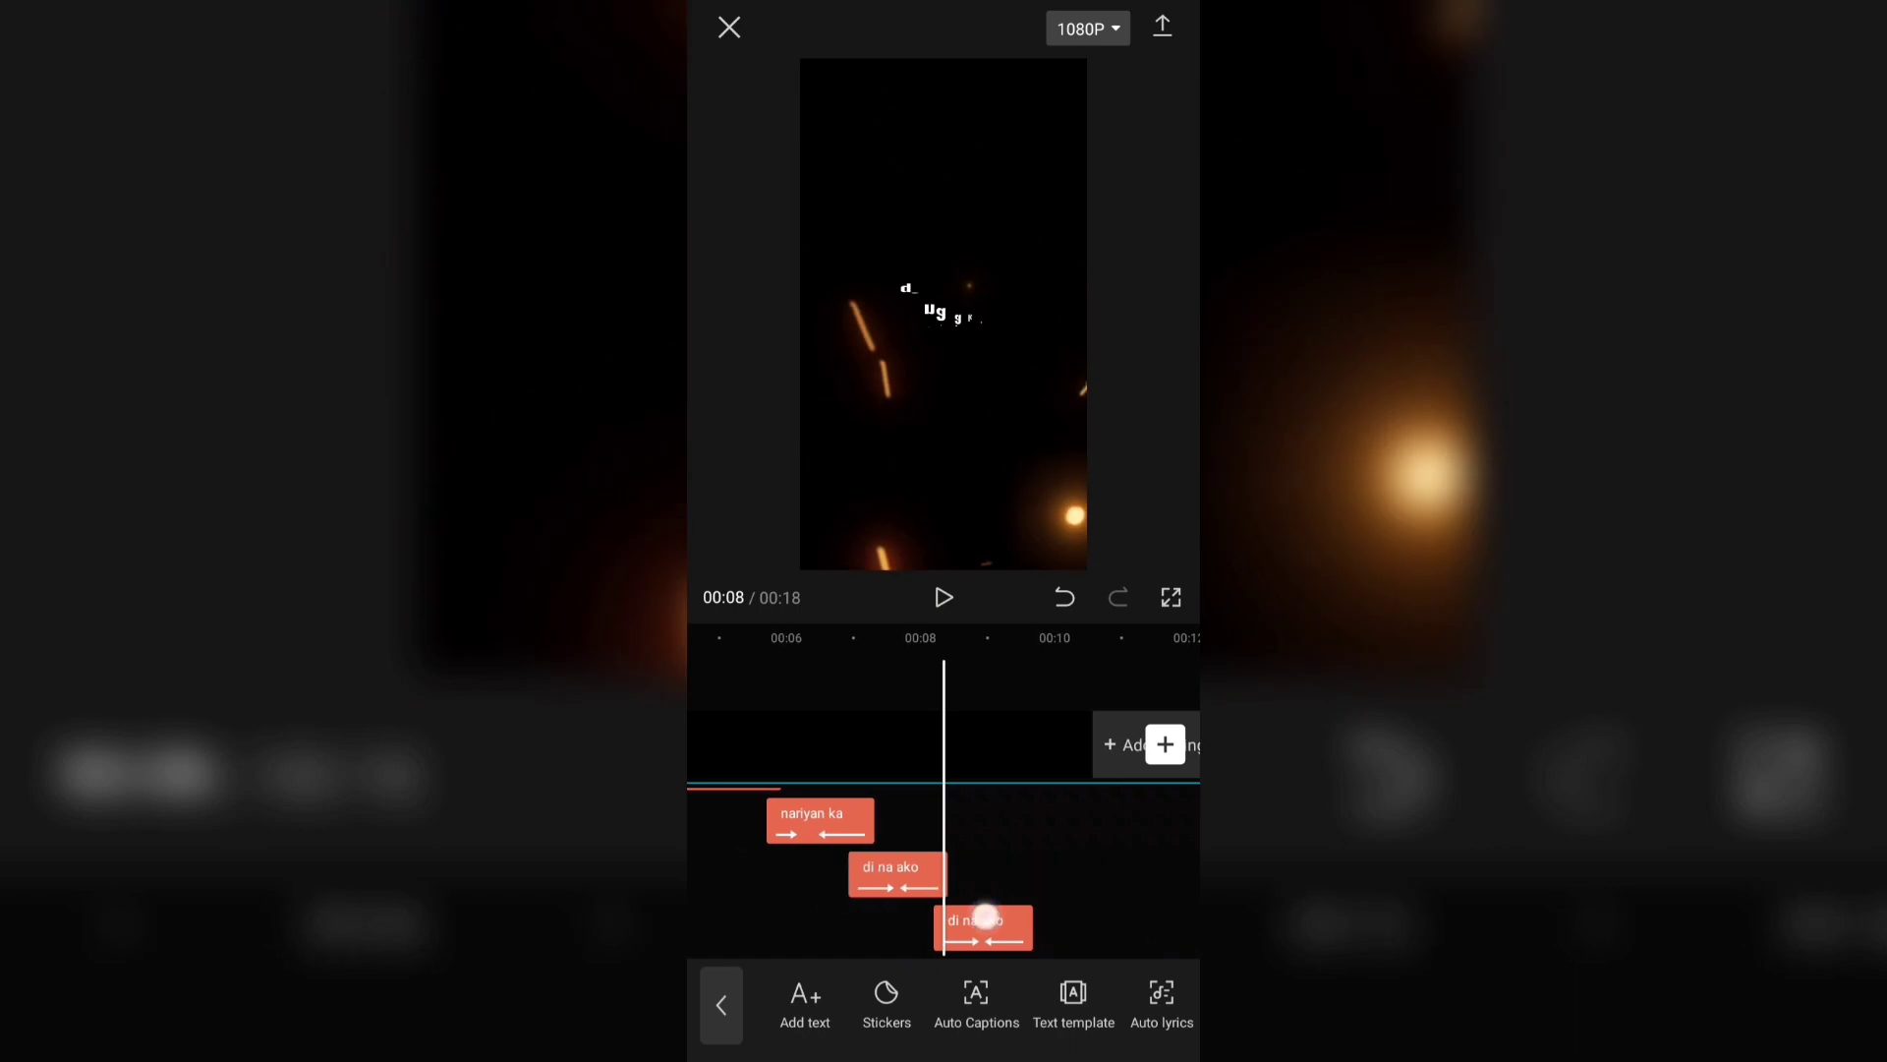
- Replace the copied clip's text with 'nag - iisa'
click(1003, 294)
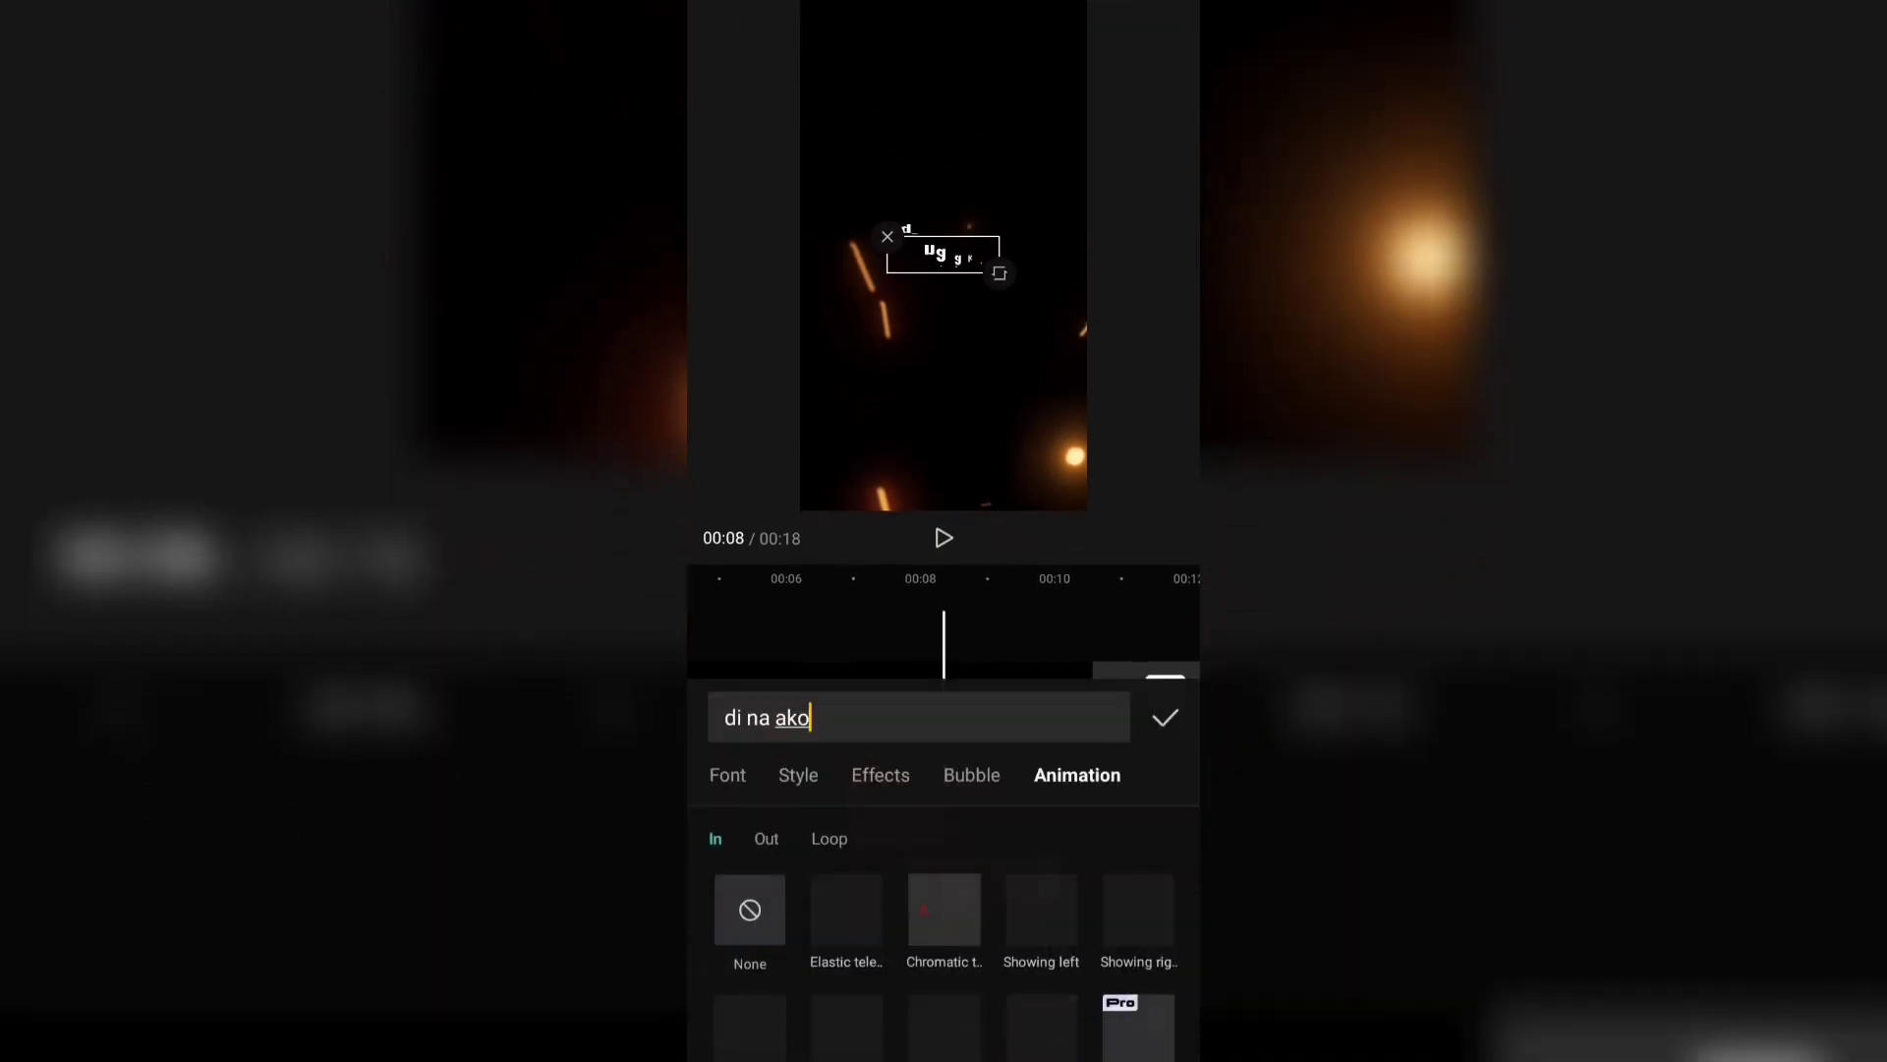
key(BackSpace)
key(BackSpace)
key(BackSpace)
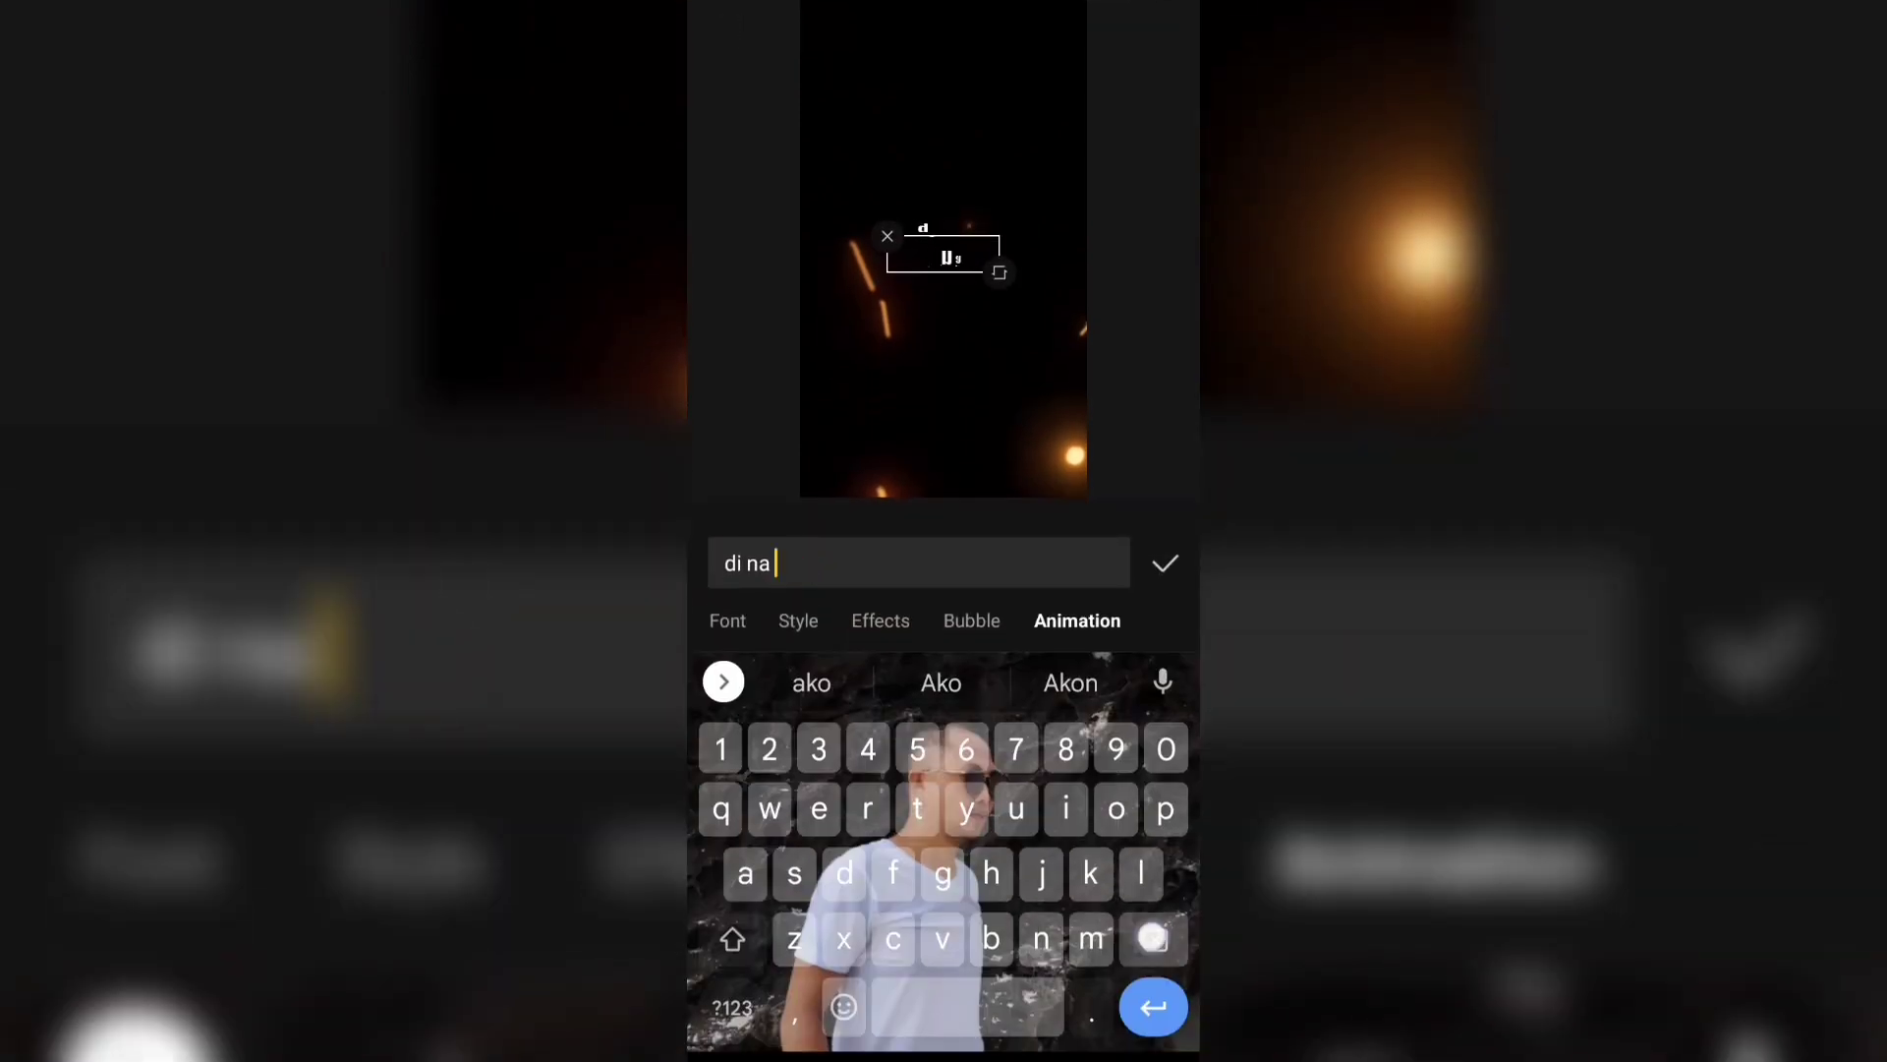
key(BackSpace)
key(BackSpace)
key(BackSpace)
key(BackSpace)
key(BackSpace)
text(na)
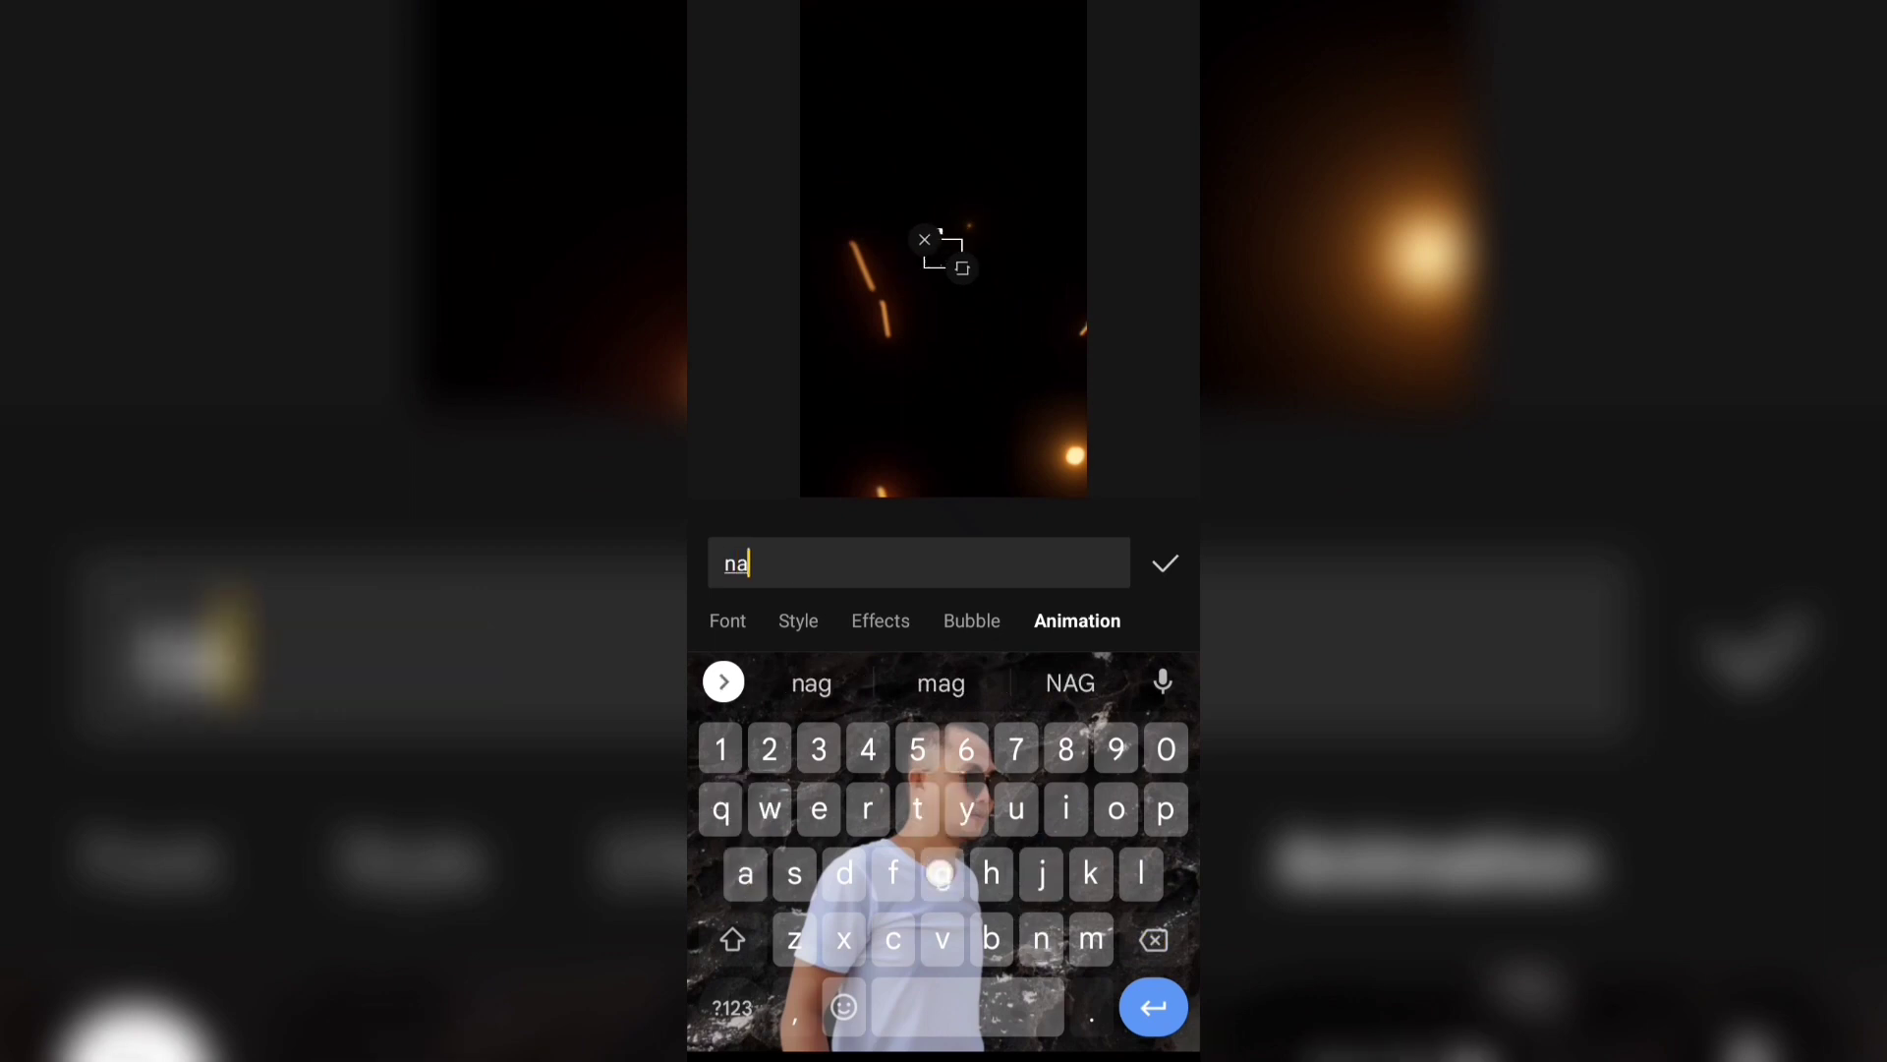
text(g )
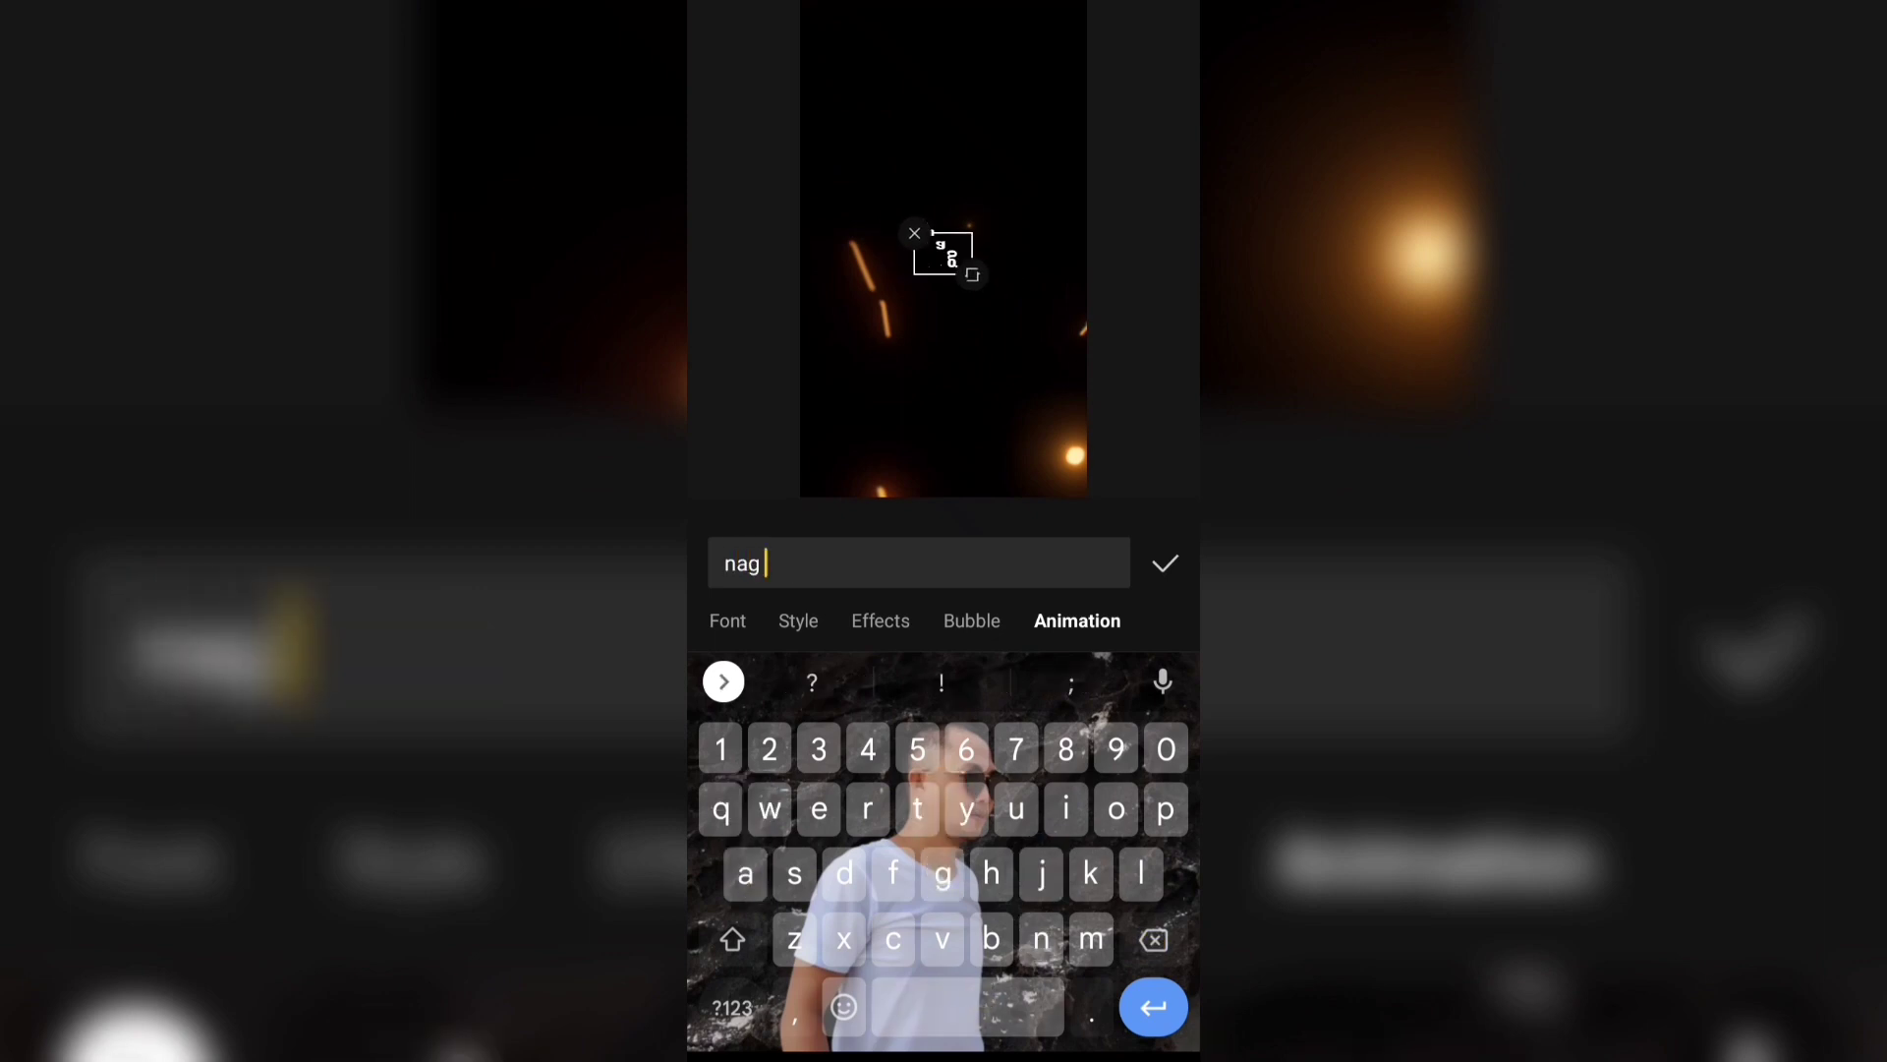
text(- iisa)
- Give the nag - iisa text a Chromatic trailing entrance and bring up the exit animations
click(1077, 621)
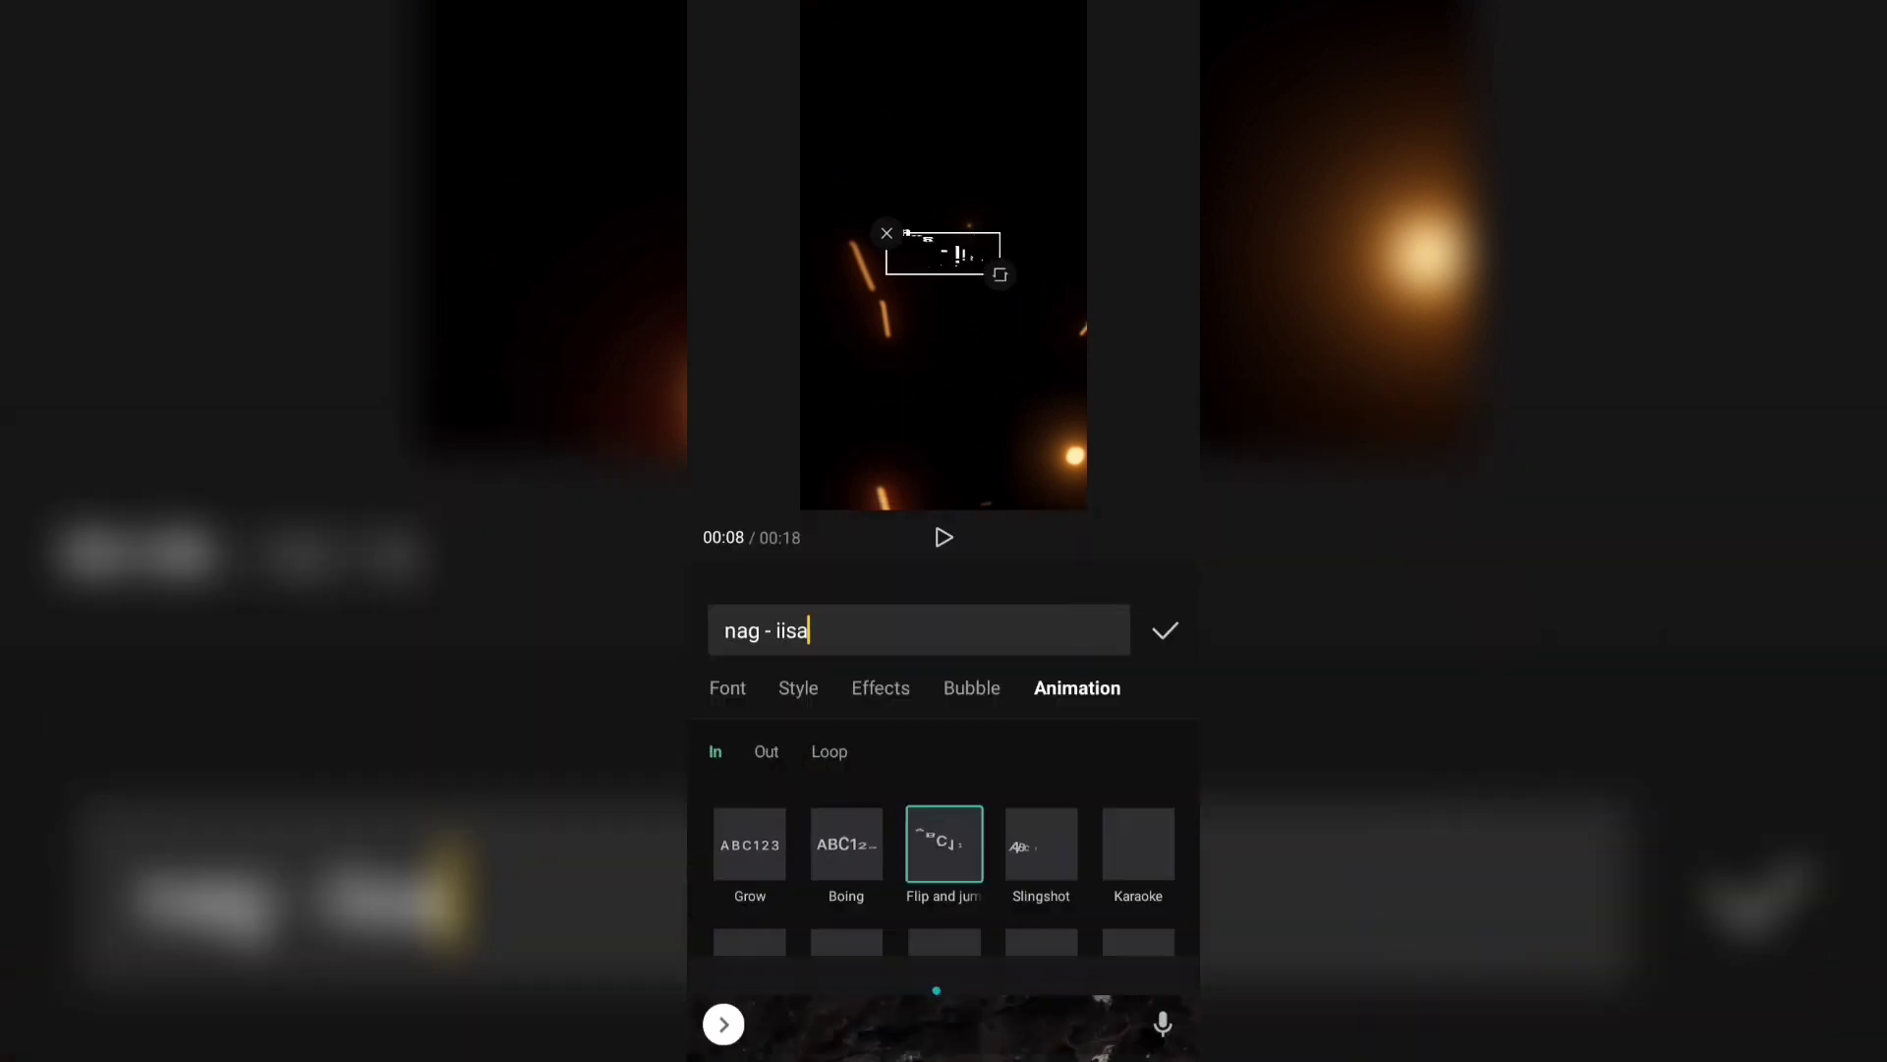
drag(1096, 818, 1087, 707)
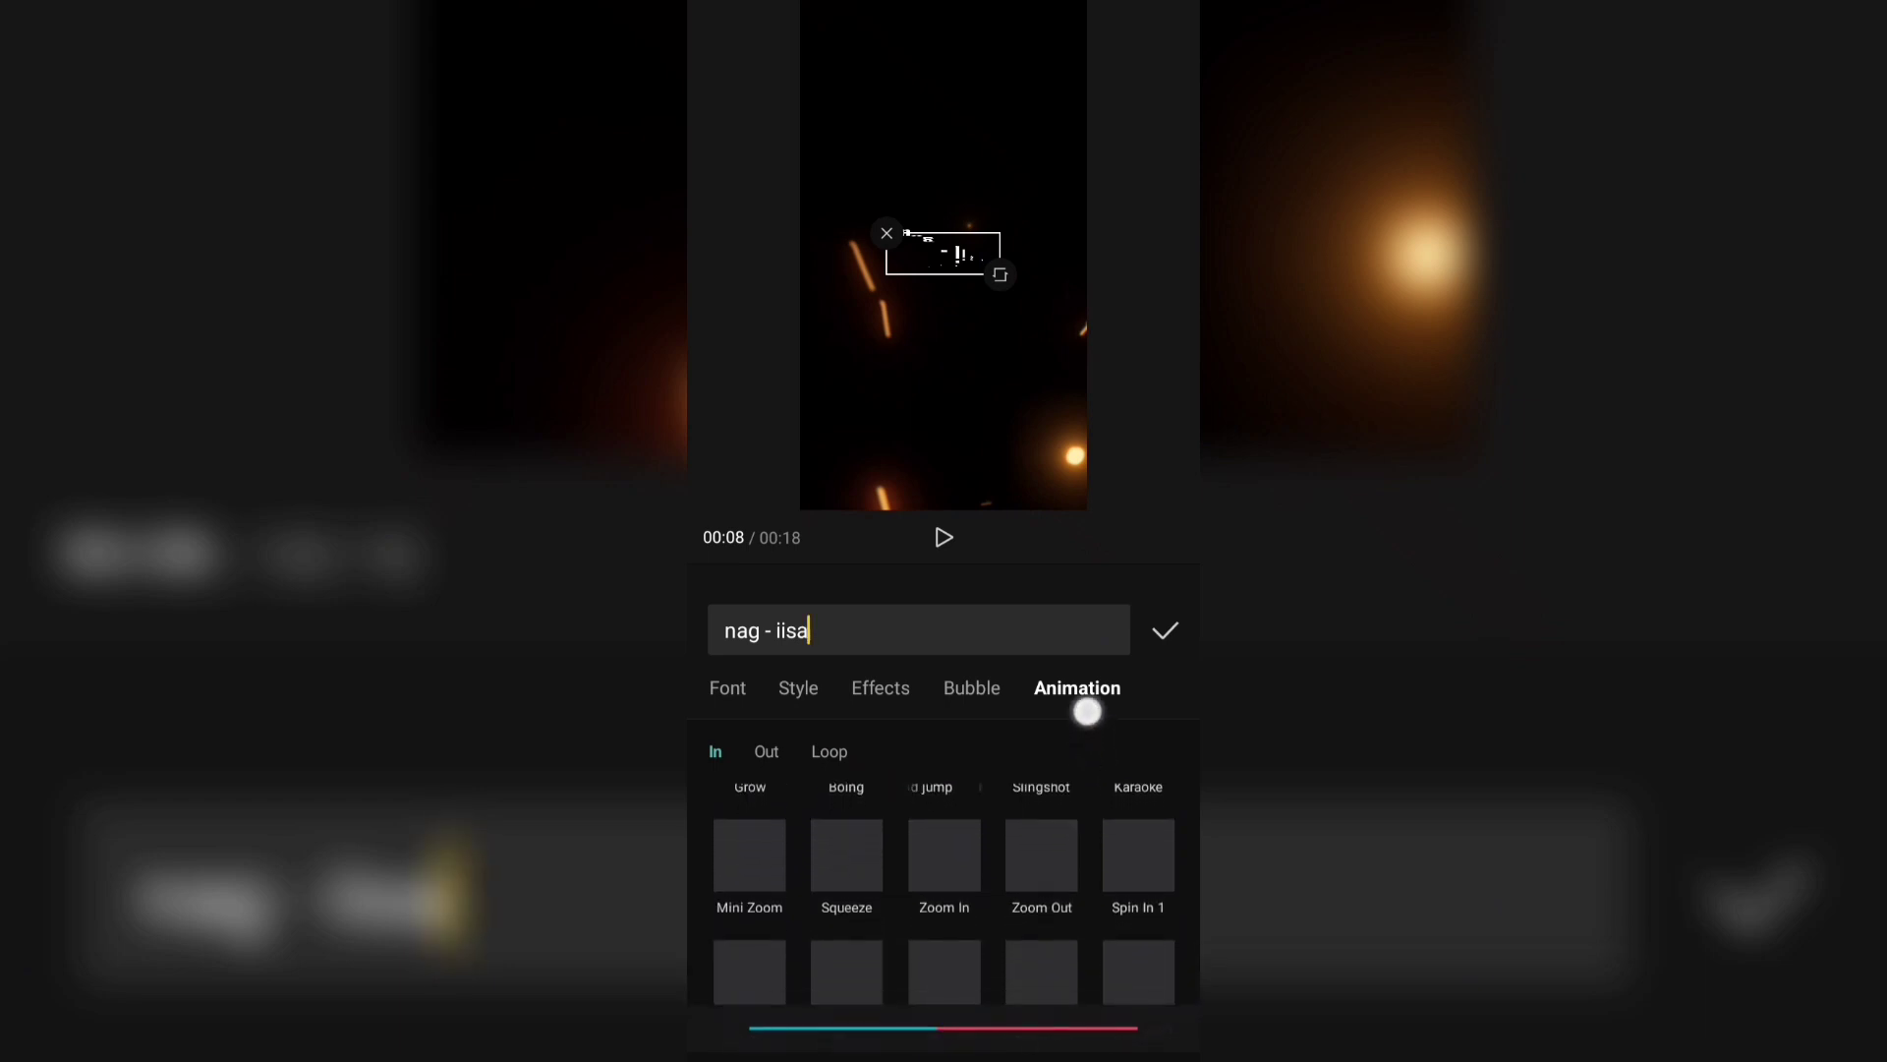
drag(1057, 829, 1070, 767)
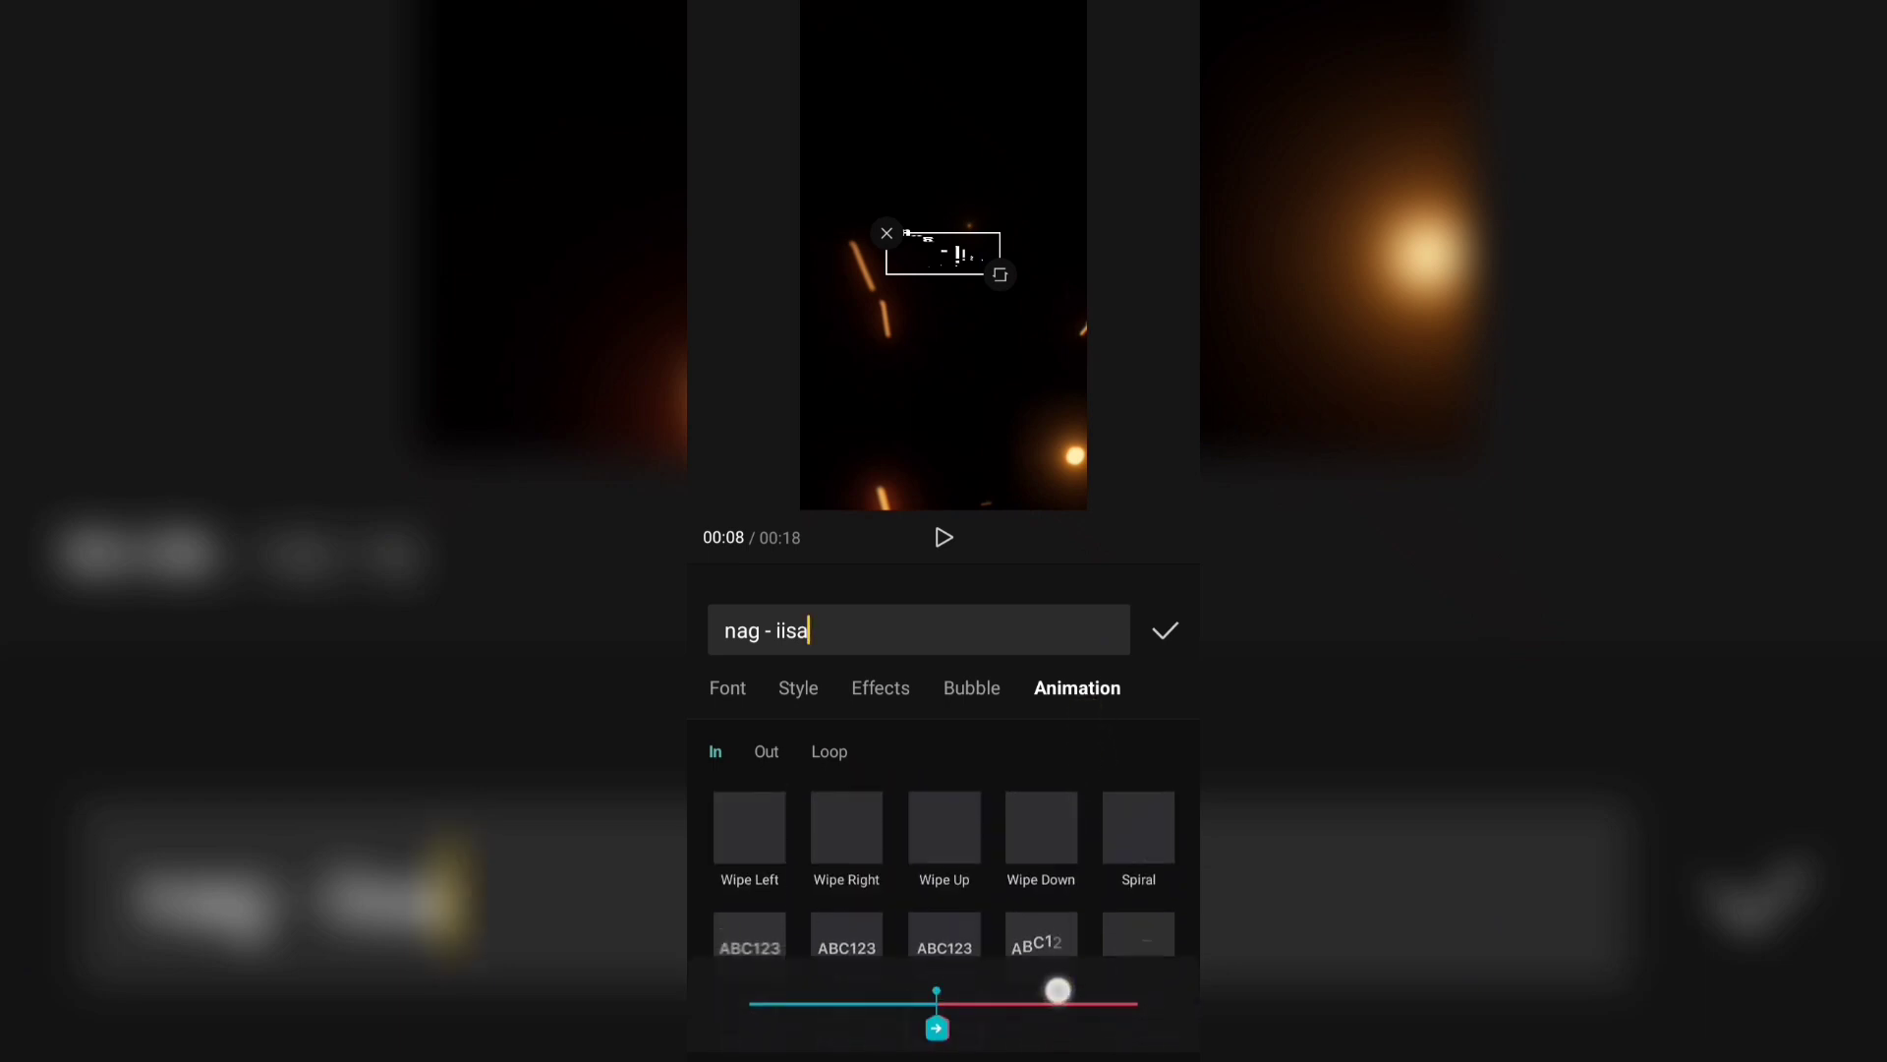
drag(1058, 990, 1062, 825)
drag(1071, 956, 1074, 1022)
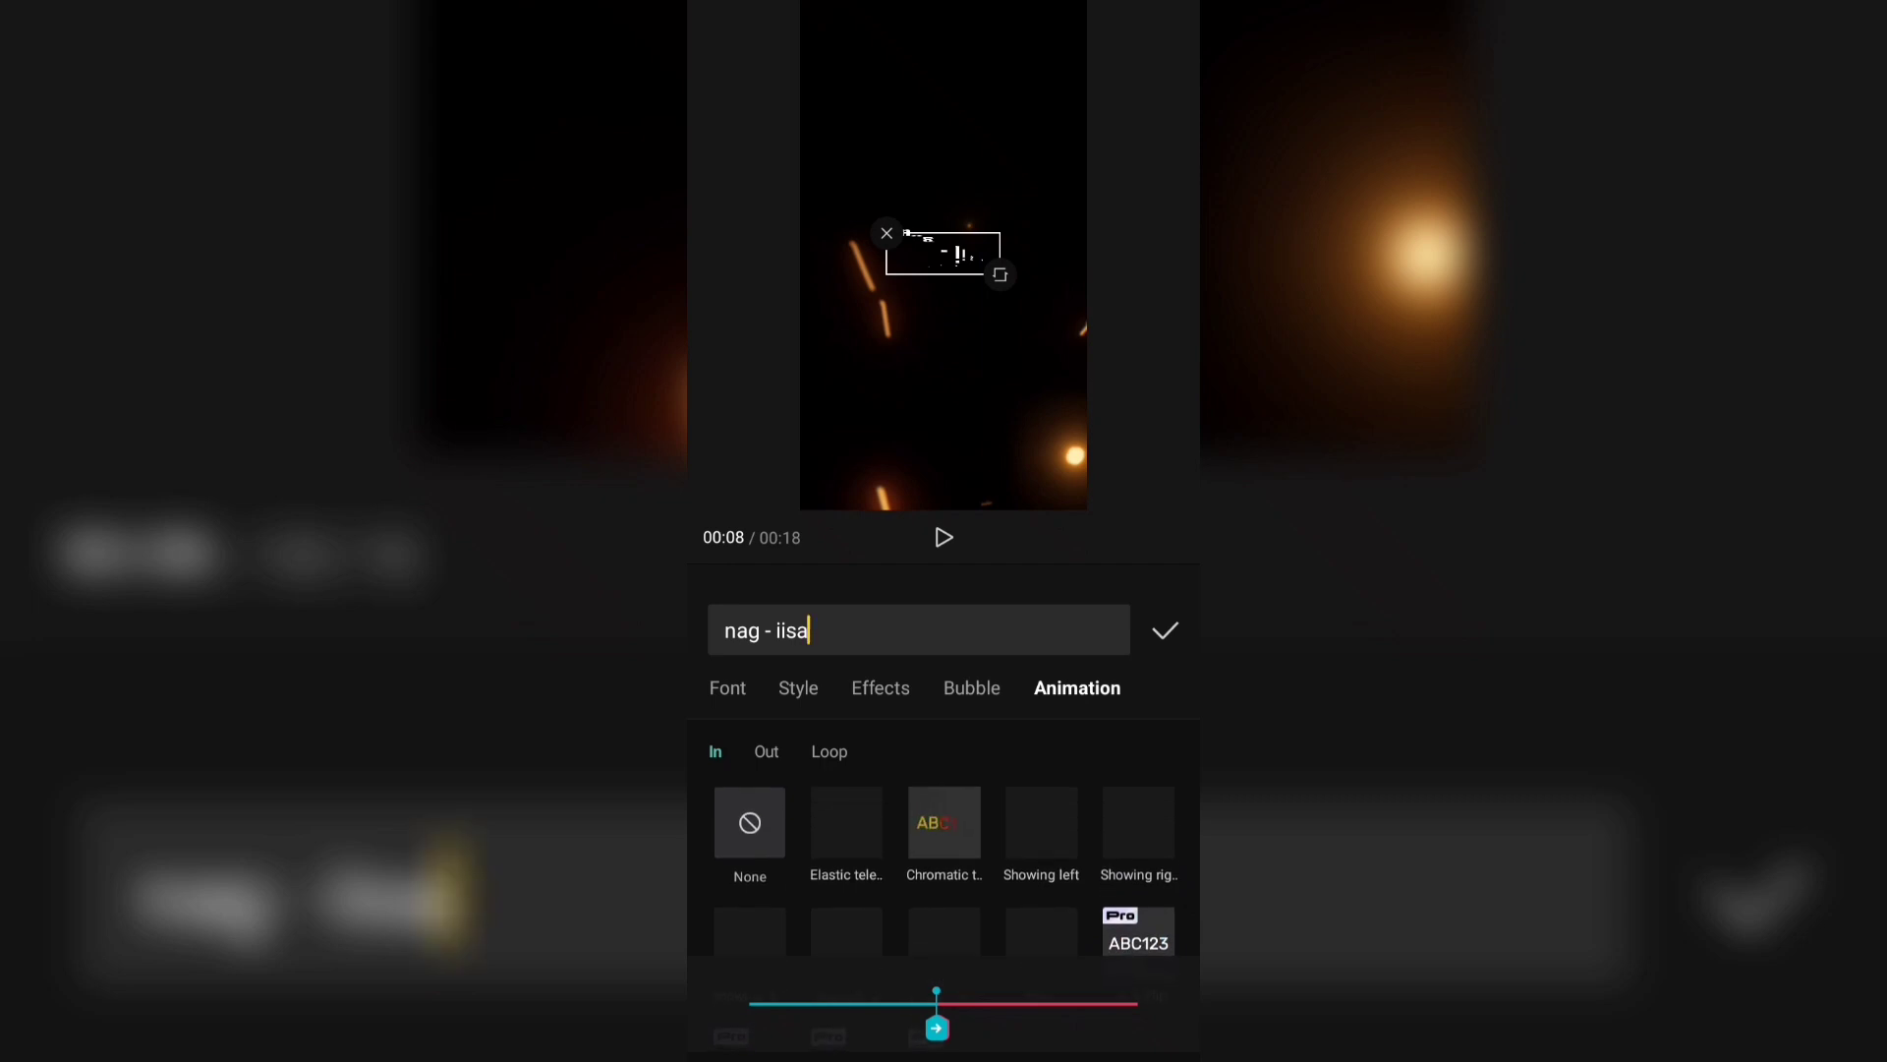
click(944, 822)
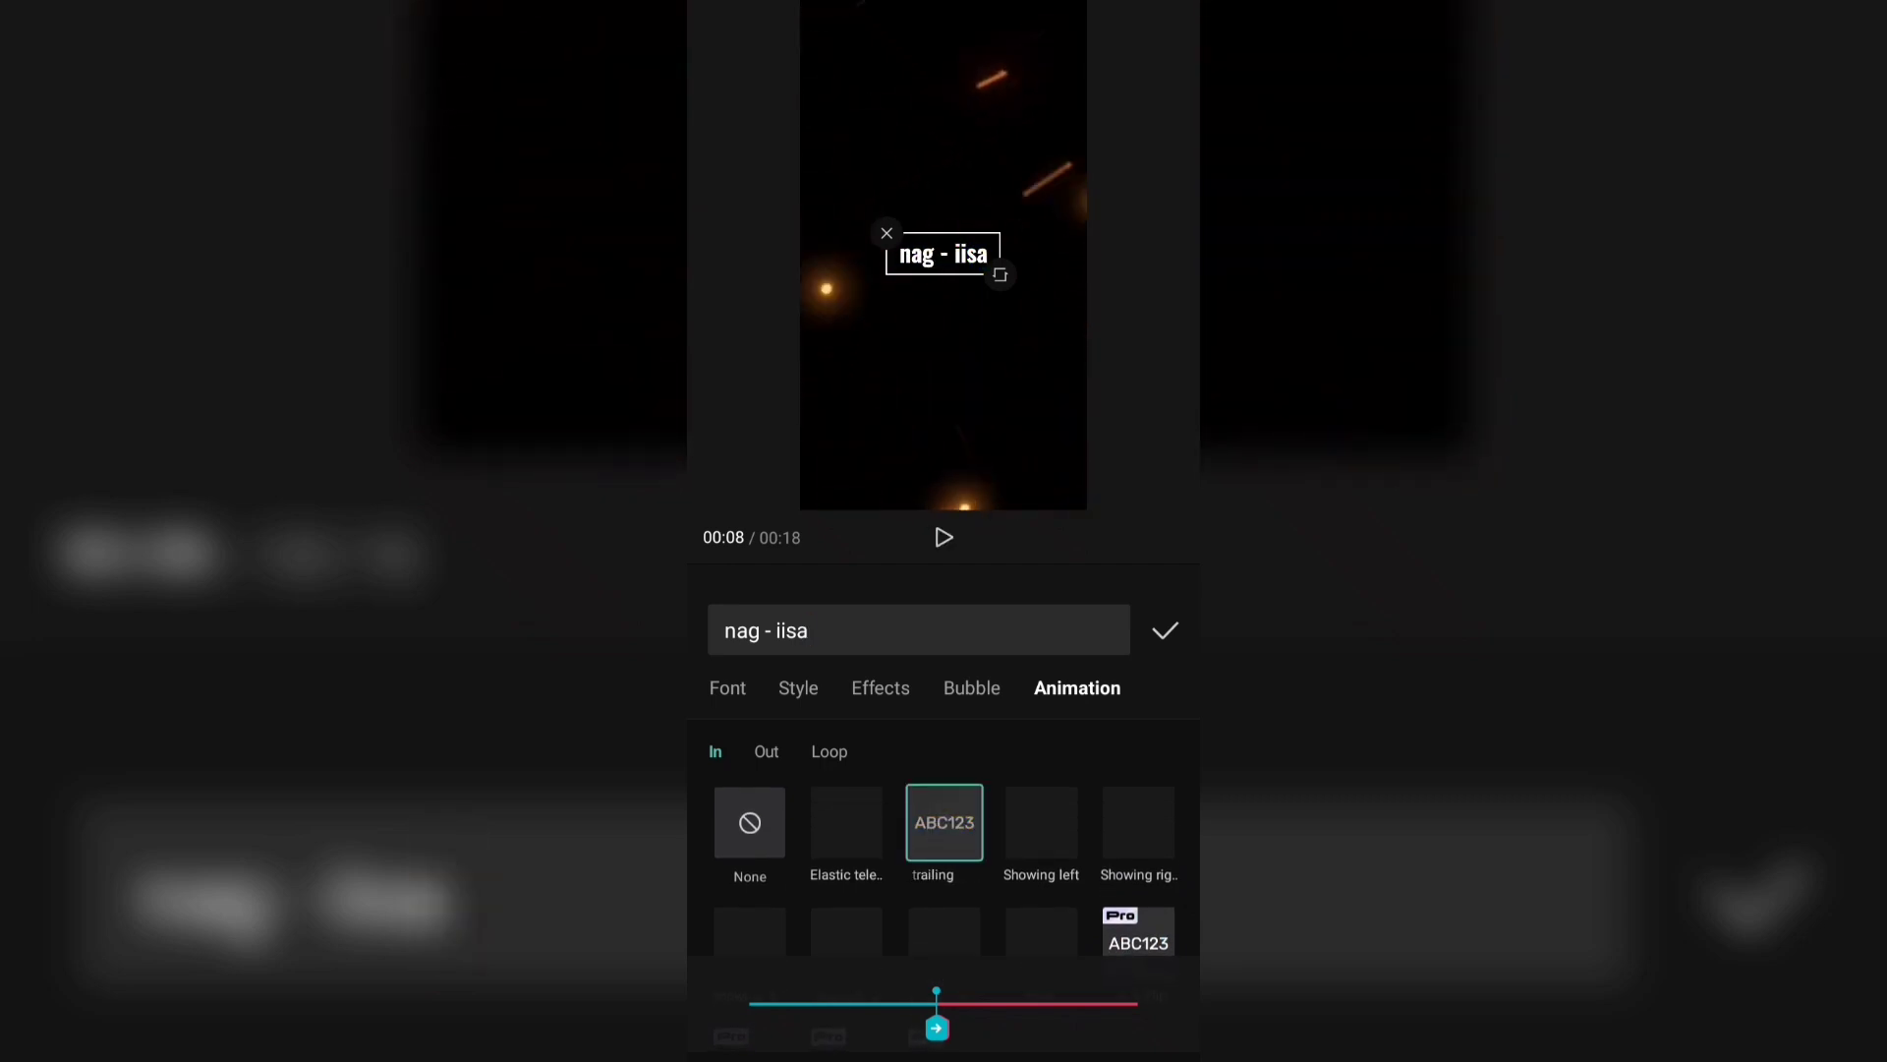
click(765, 751)
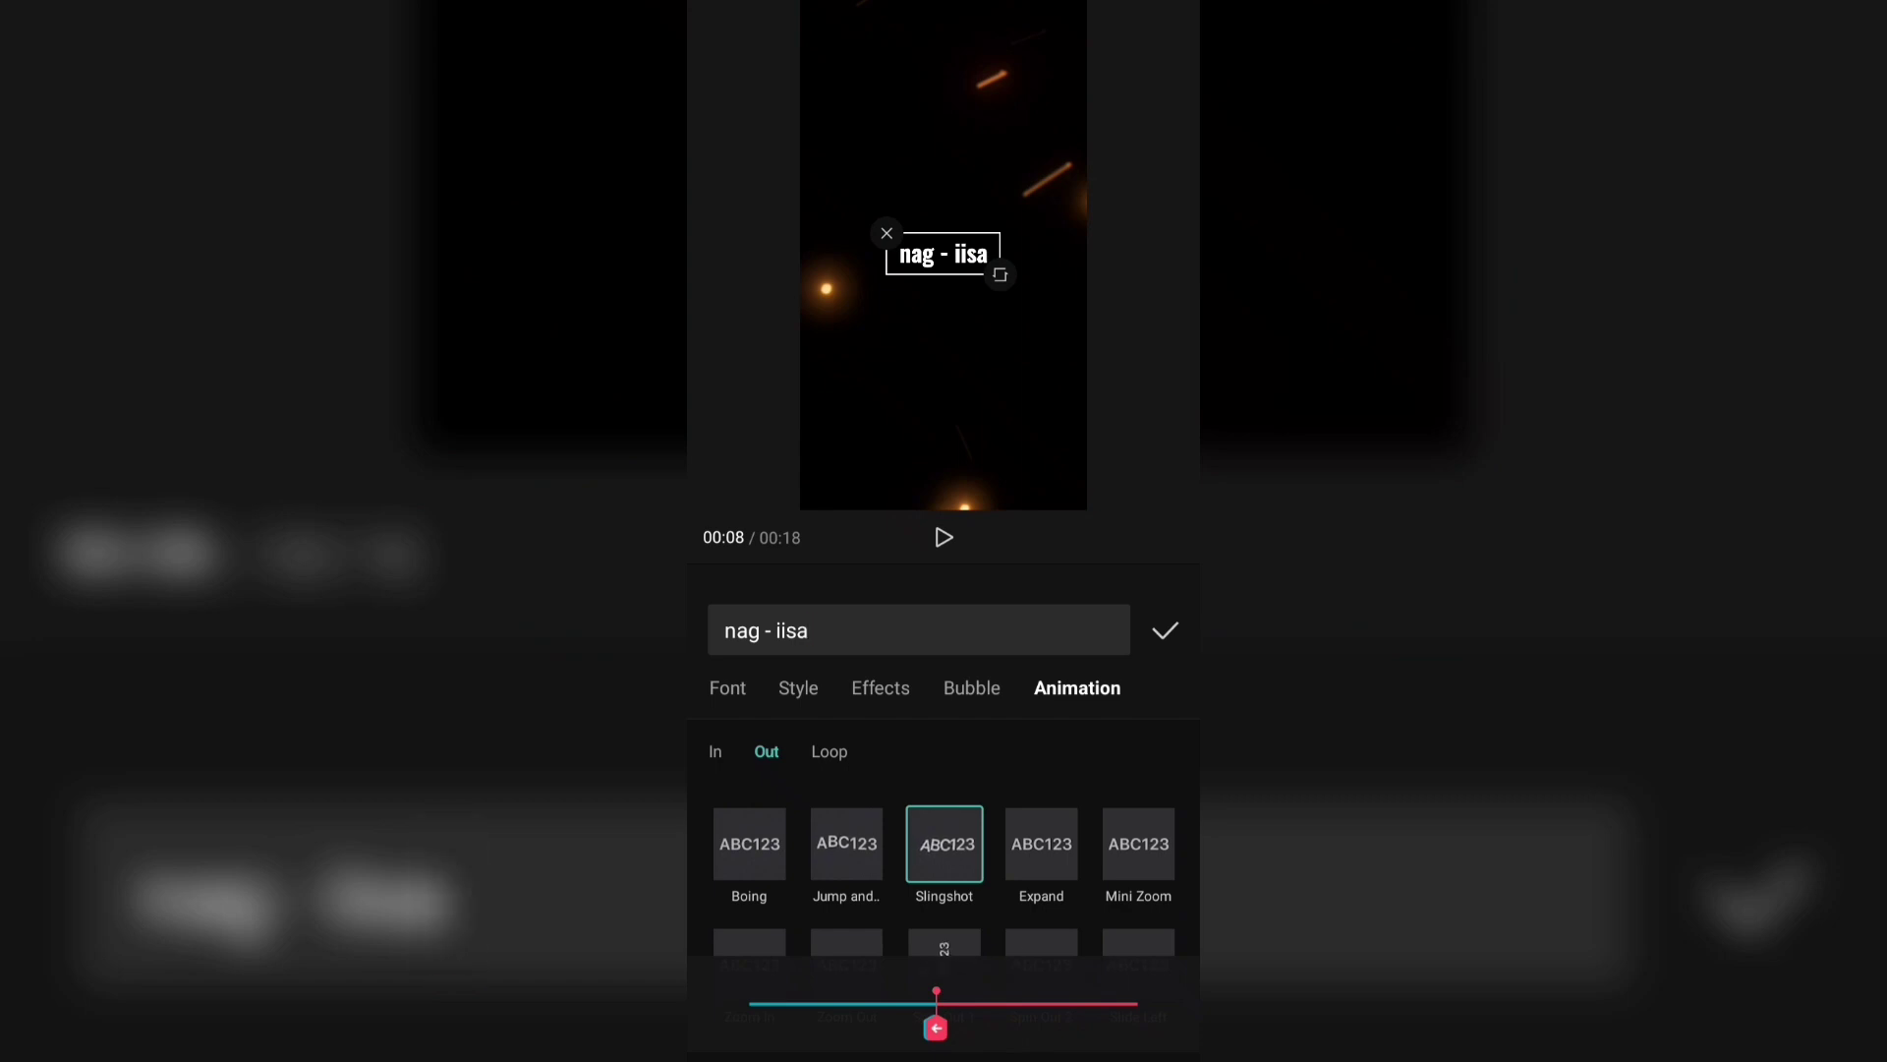
drag(1112, 881, 1112, 763)
- Apply the Spin Out 2 exit animation and preview the lyrics up to 00:10
click(1048, 863)
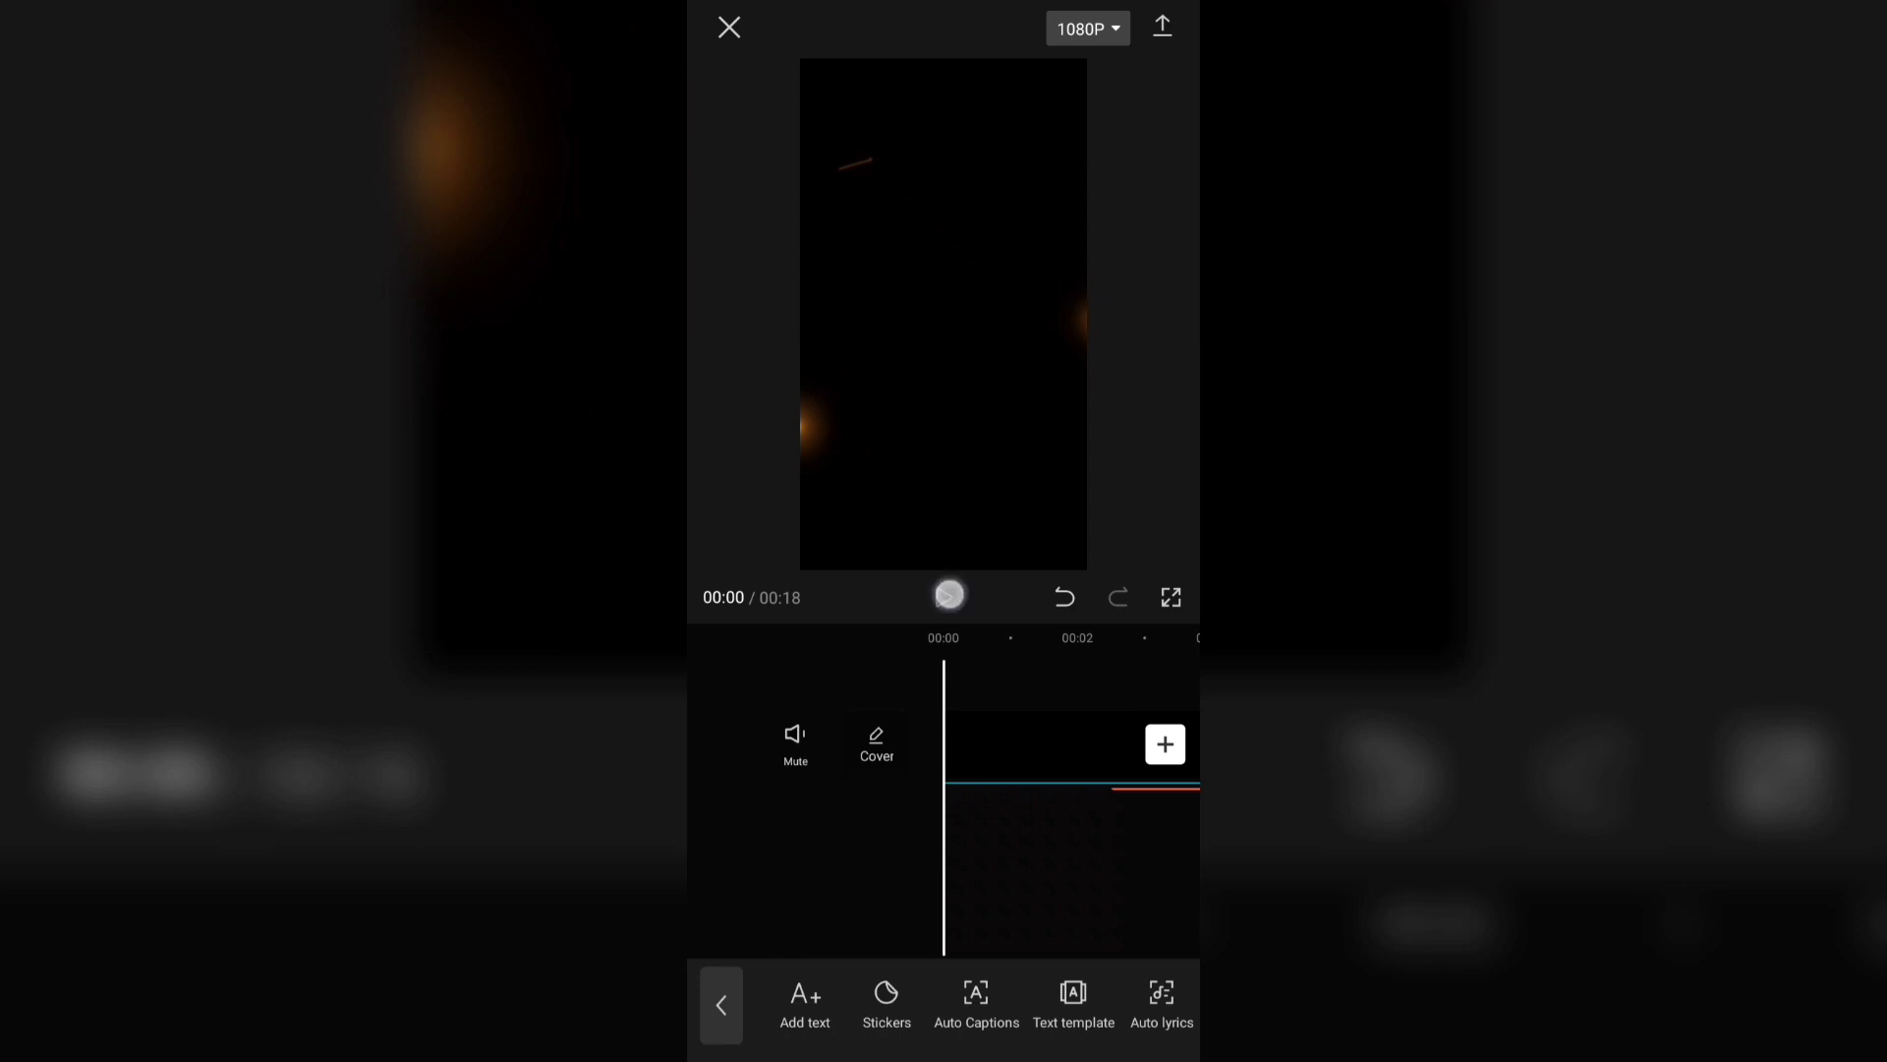
click(950, 594)
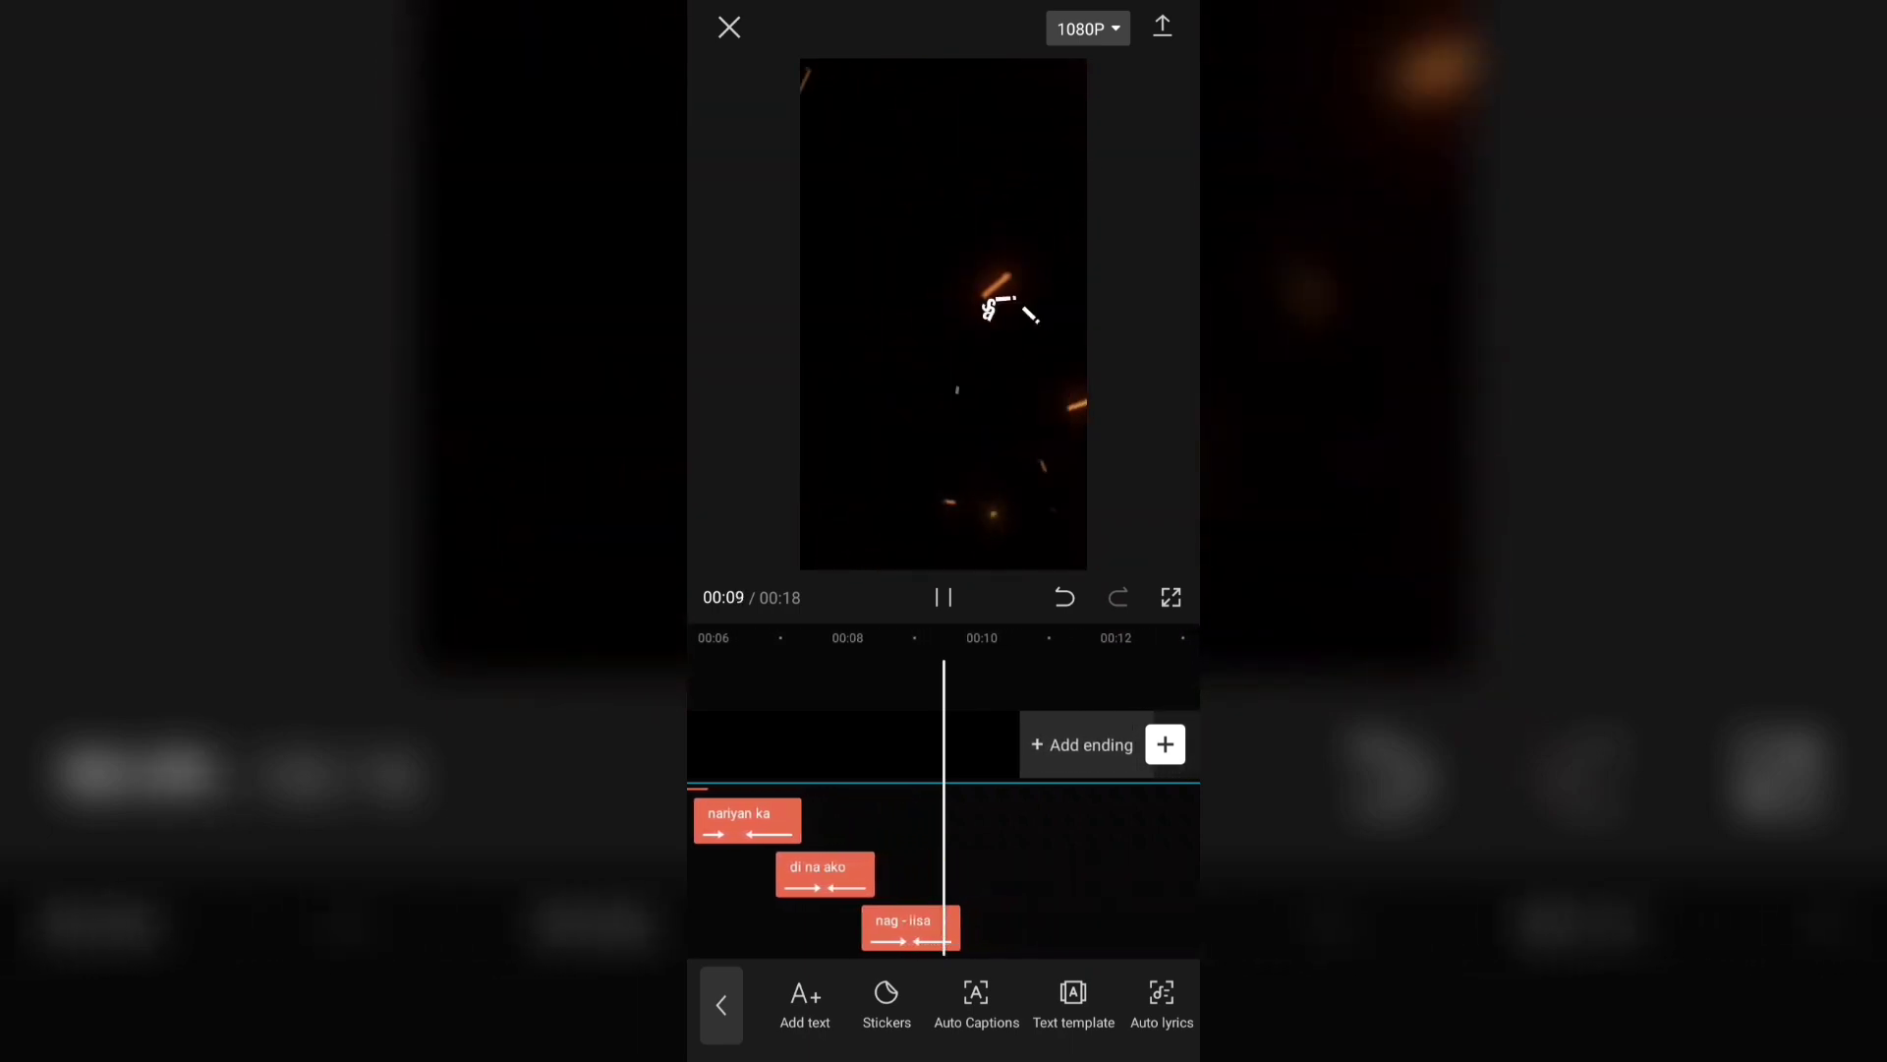
click(943, 597)
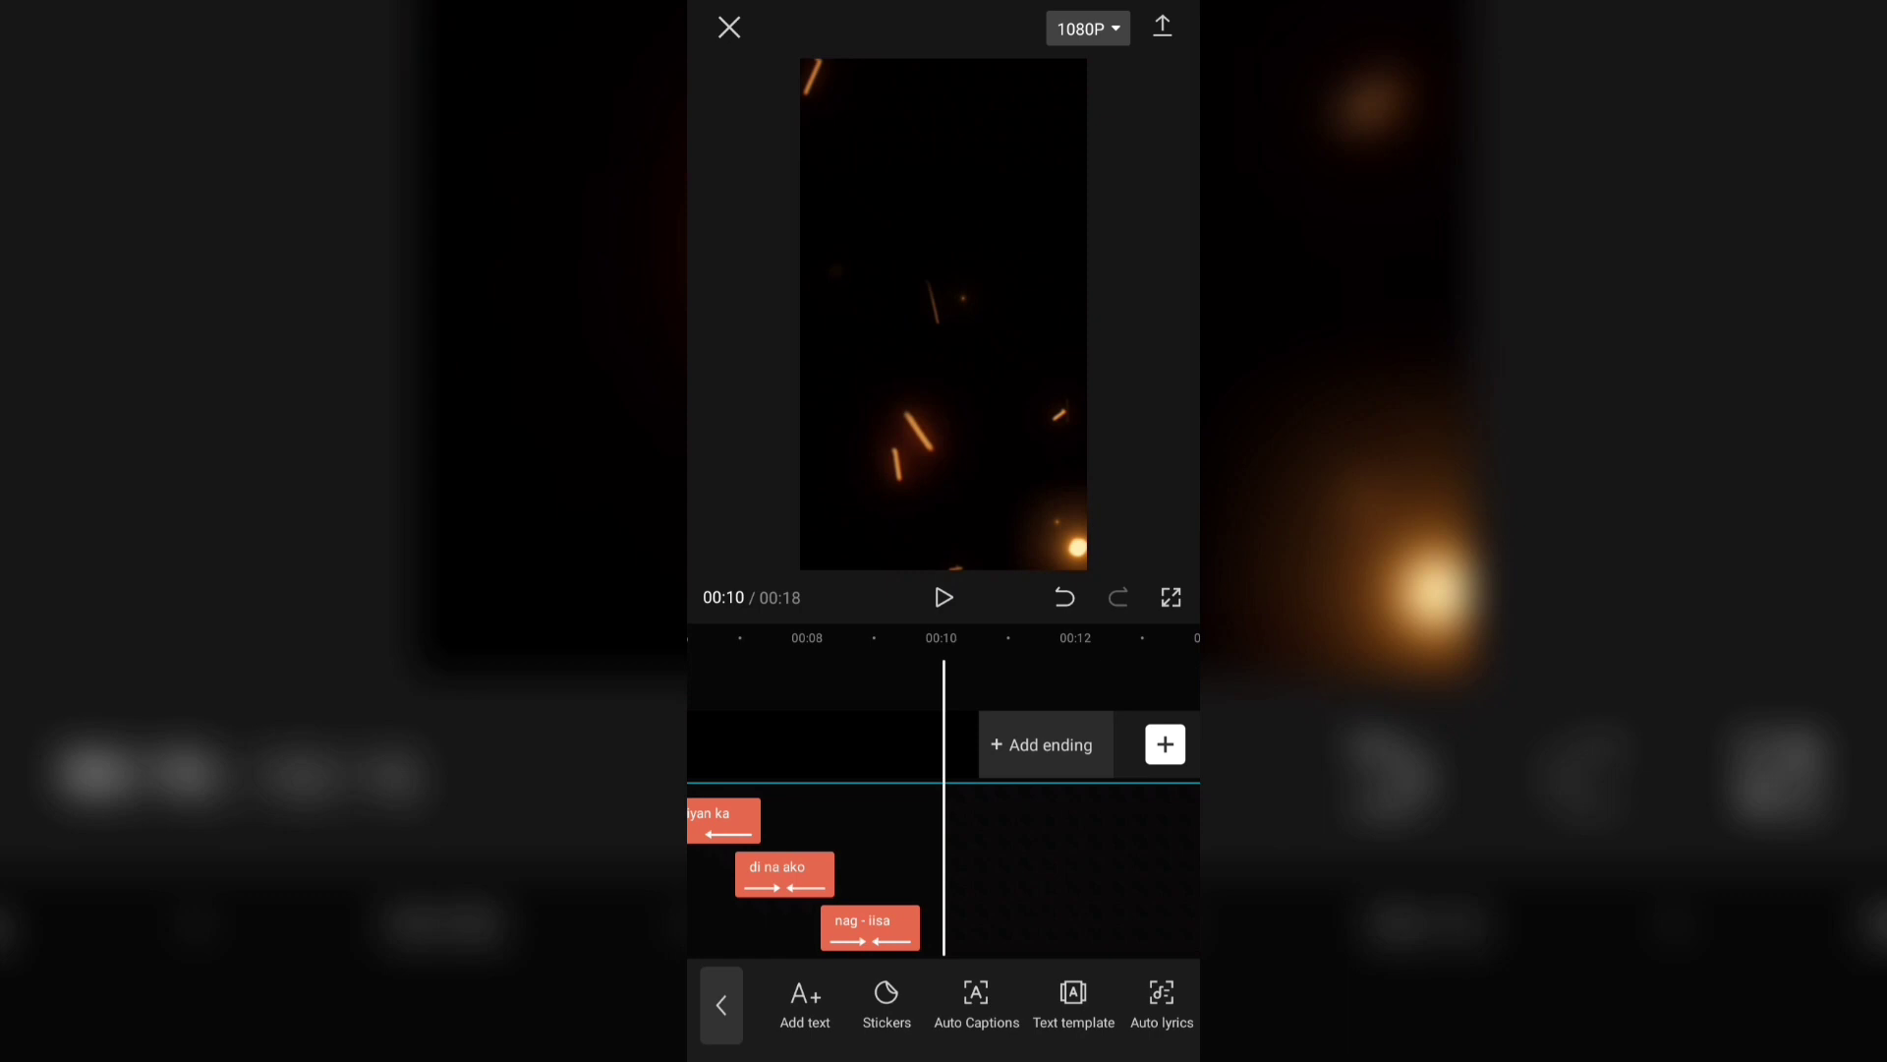
drag(1042, 905, 1069, 902)
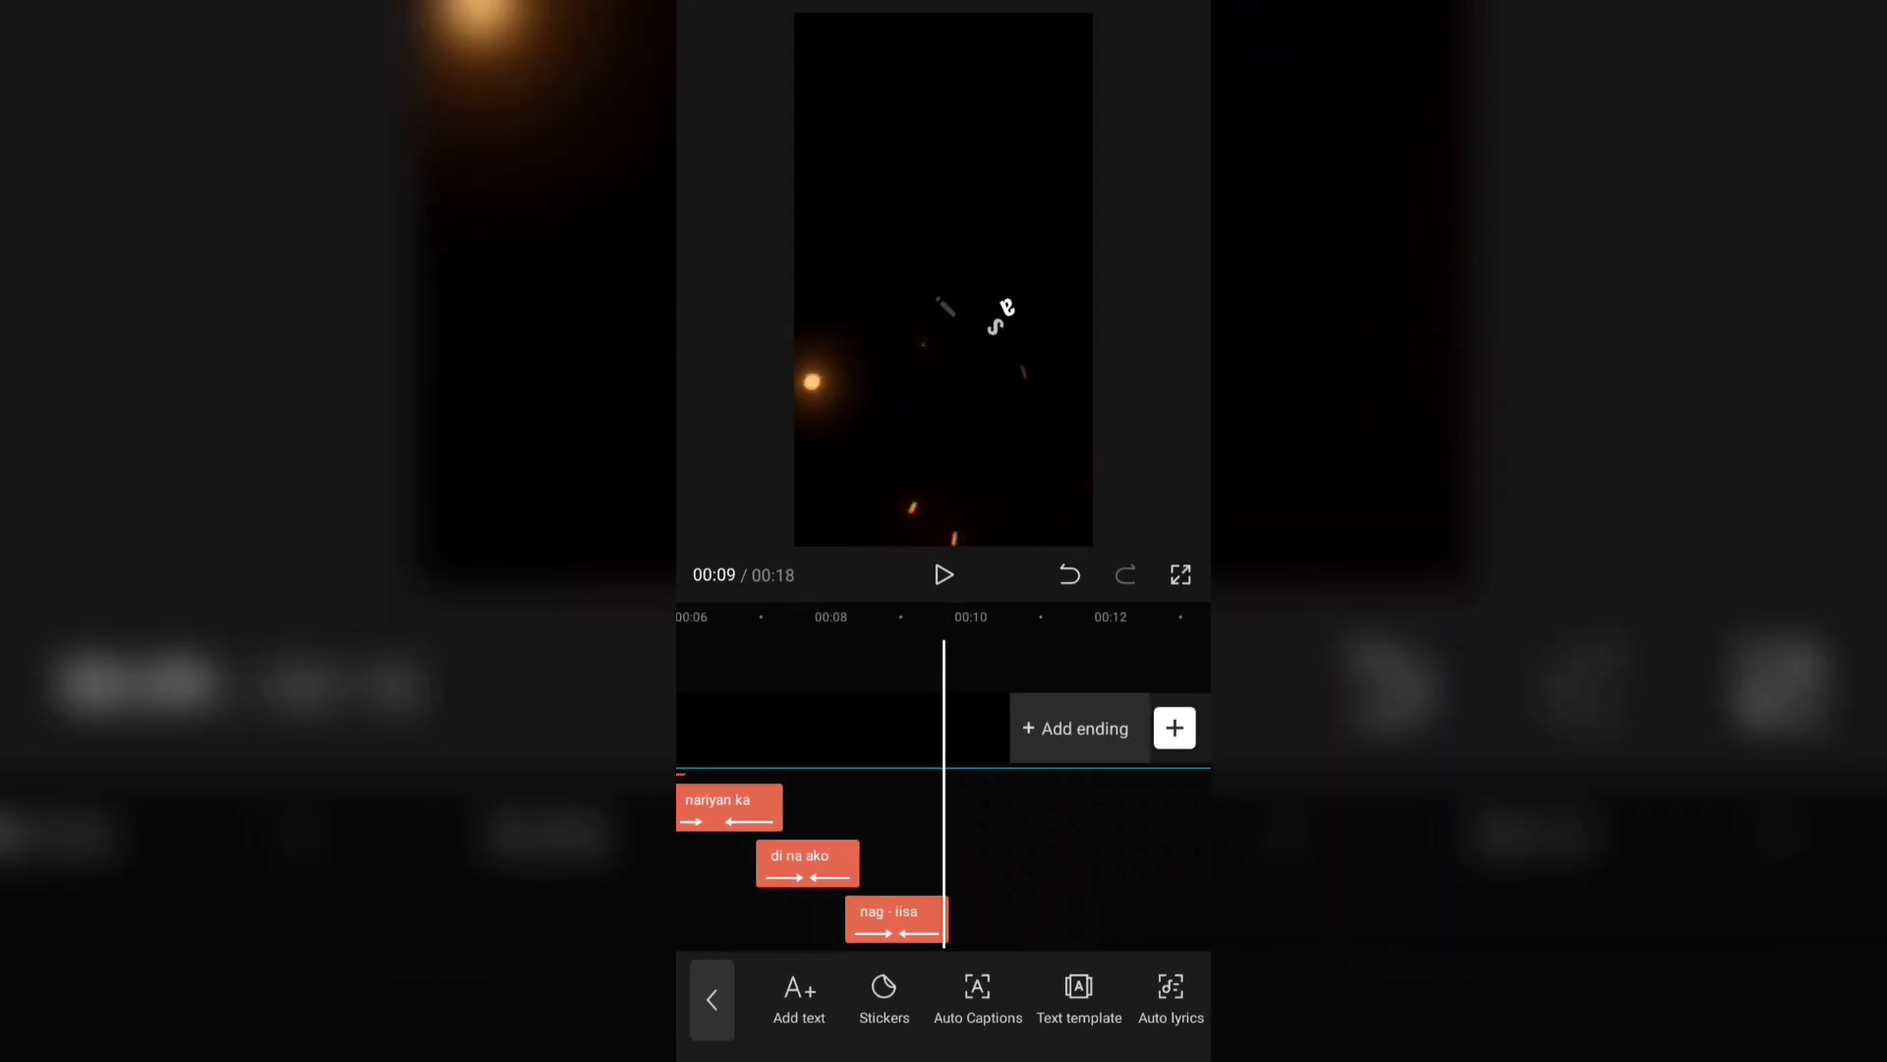
click(946, 578)
click(936, 580)
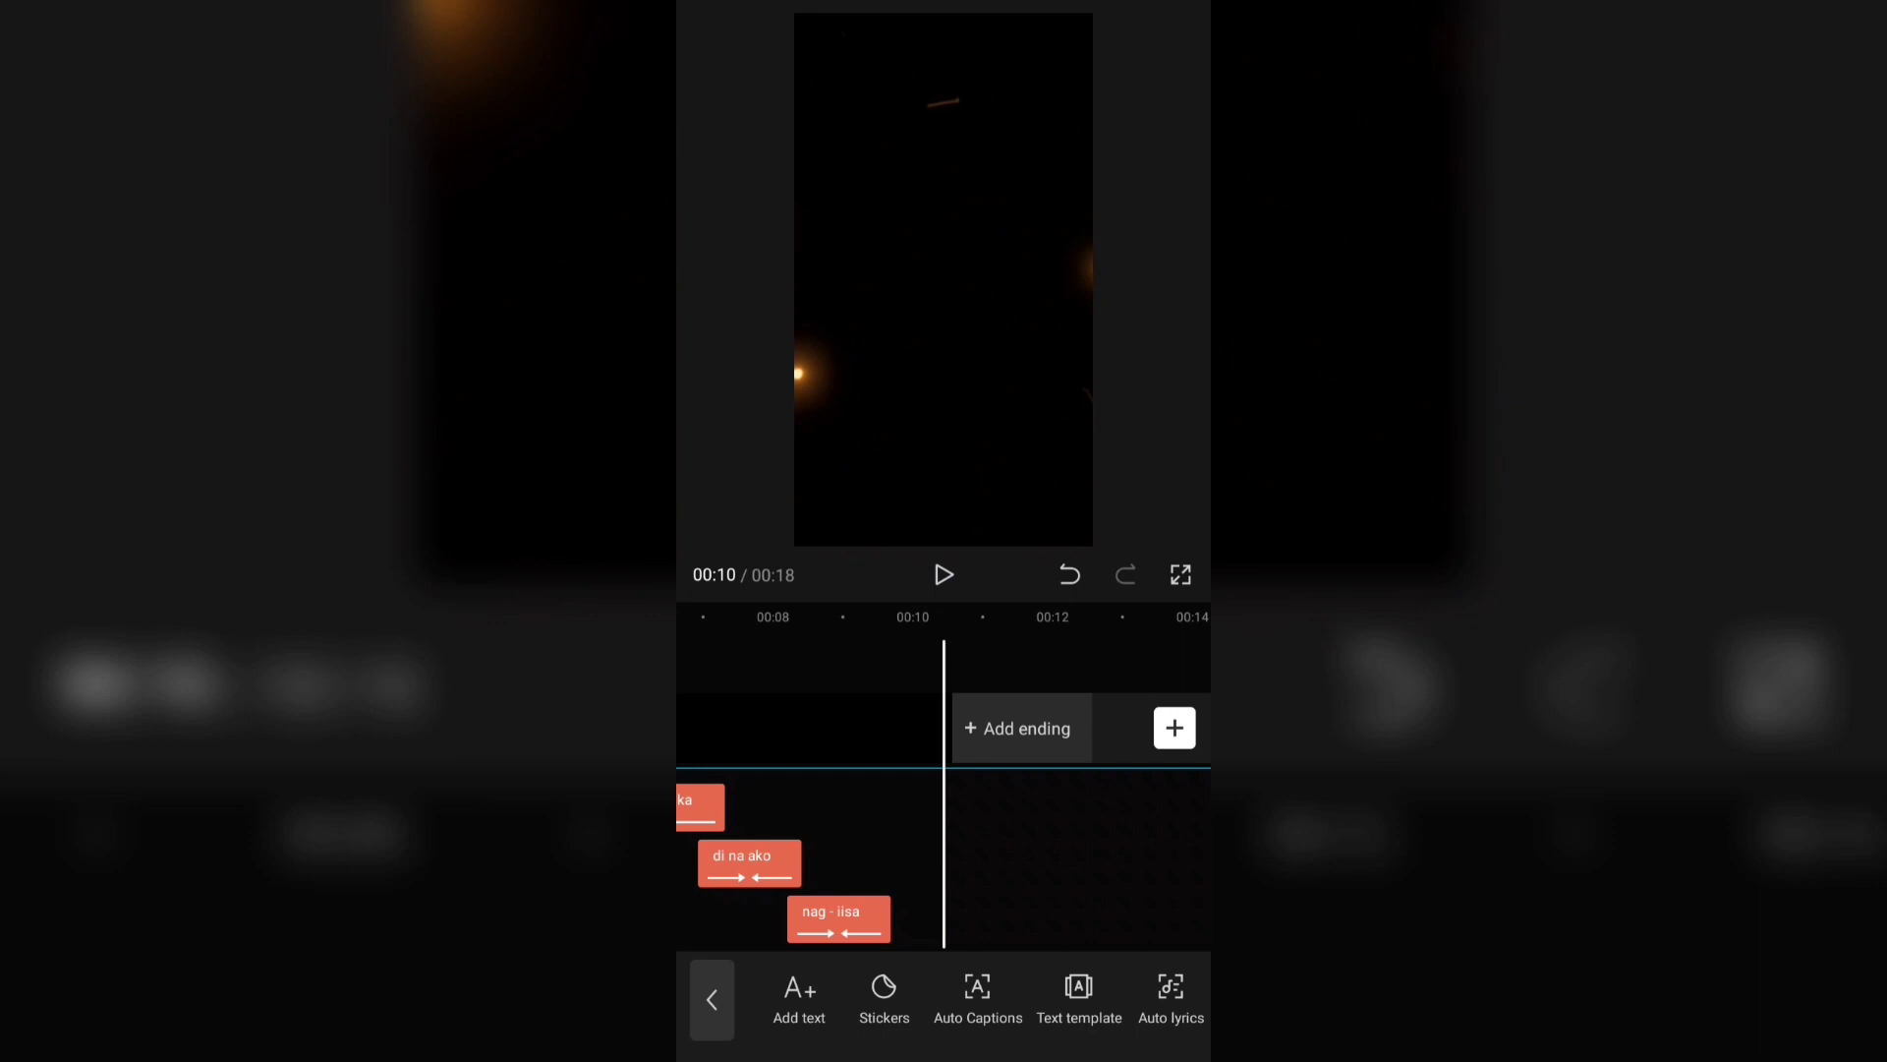
- Replay the nag - iisa caption from 00:09 and return to the main toolbar
mouse_move(1010, 817)
mouse_down()
mouse_move(1061, 826)
mouse_move(1081, 871)
mouse_up()
click(943, 574)
click(944, 574)
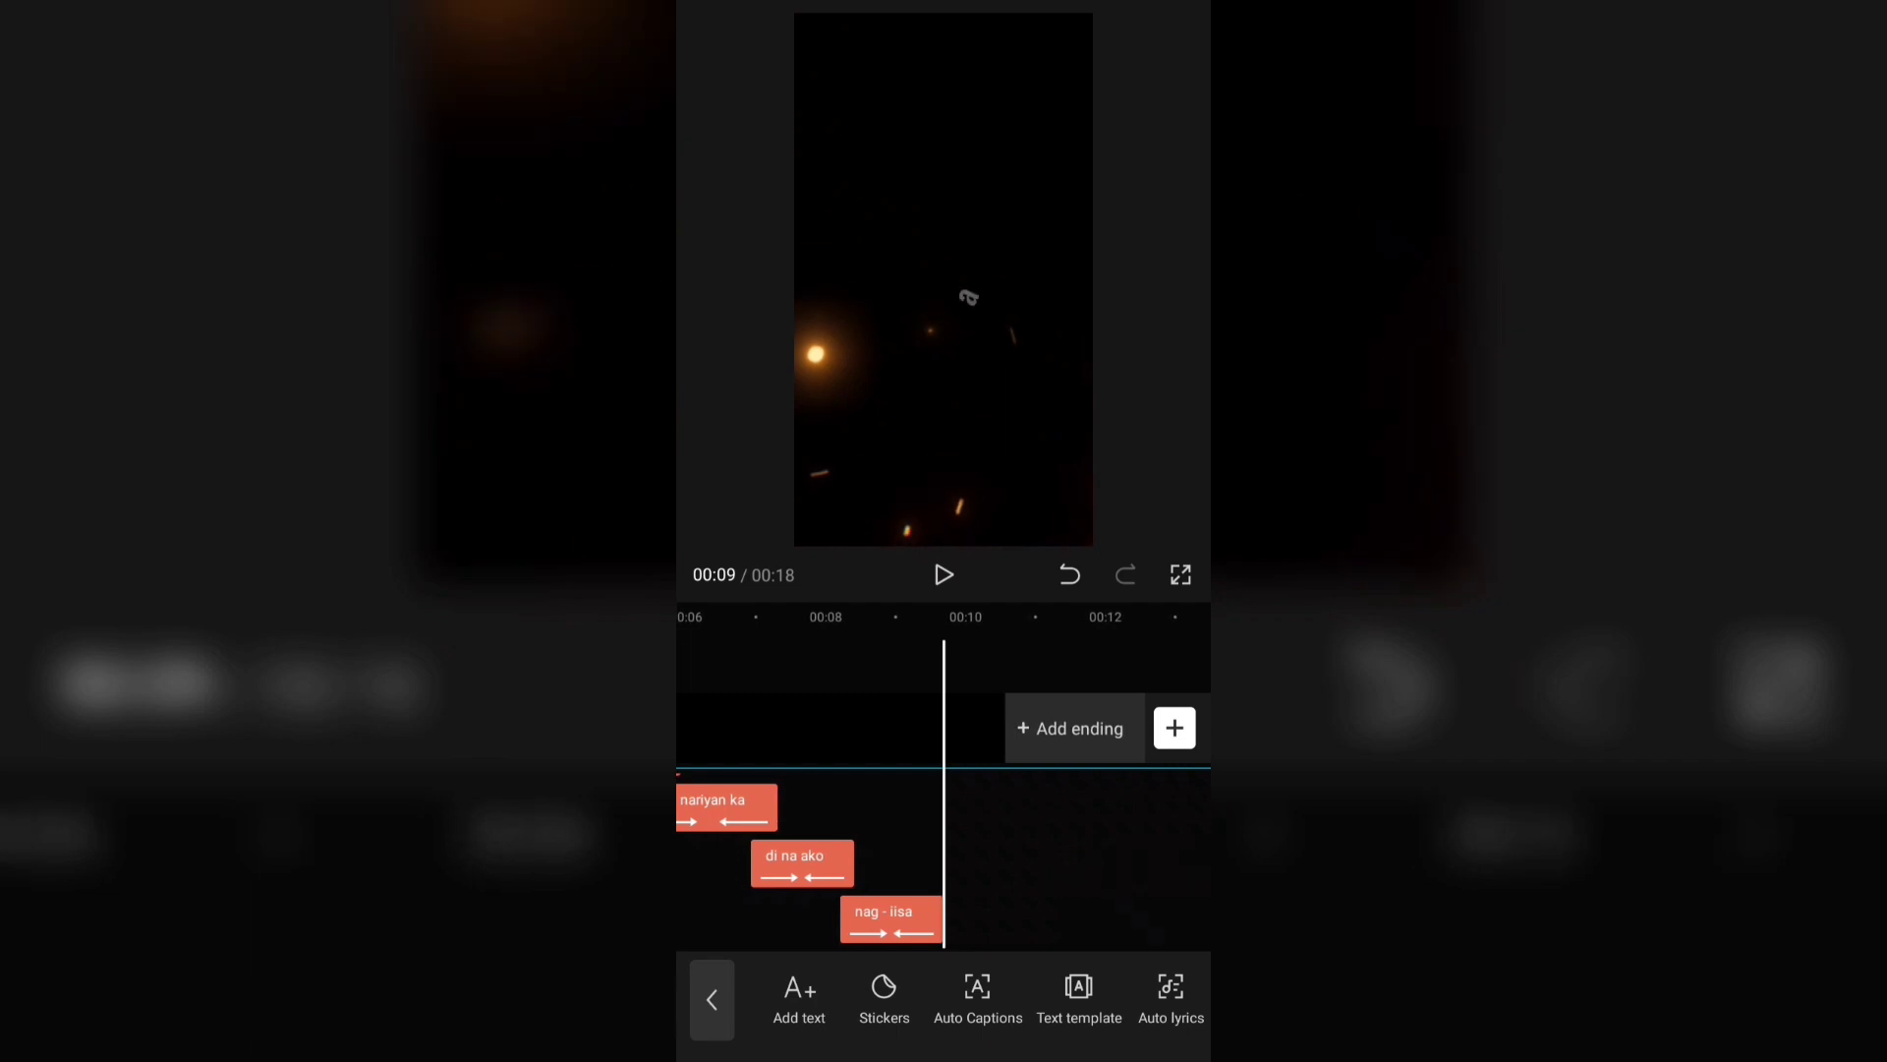
click(711, 1000)
mouse_move(951, 993)
mouse_down()
mouse_move(895, 1003)
mouse_move(1213, 986)
mouse_up()
- Add the TV On effect from the Opening & closing video effects at about 00:09
click(1032, 971)
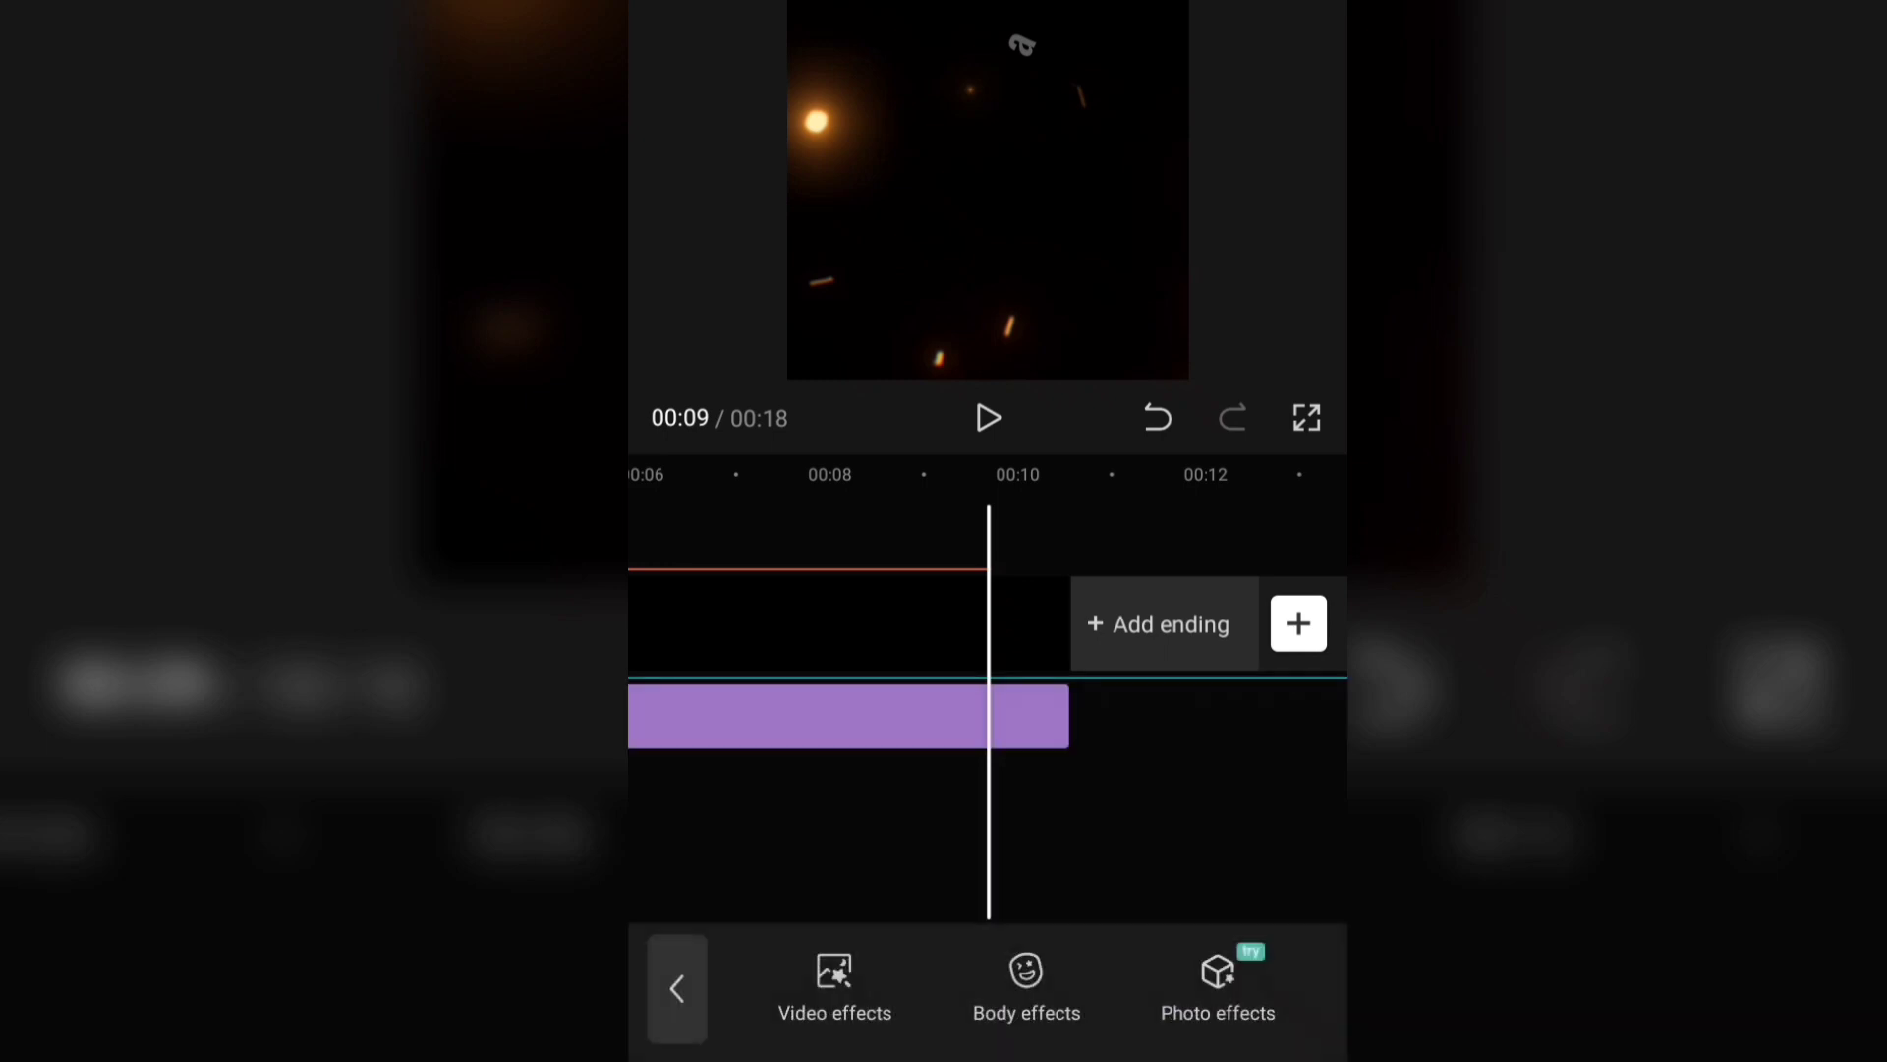
click(835, 973)
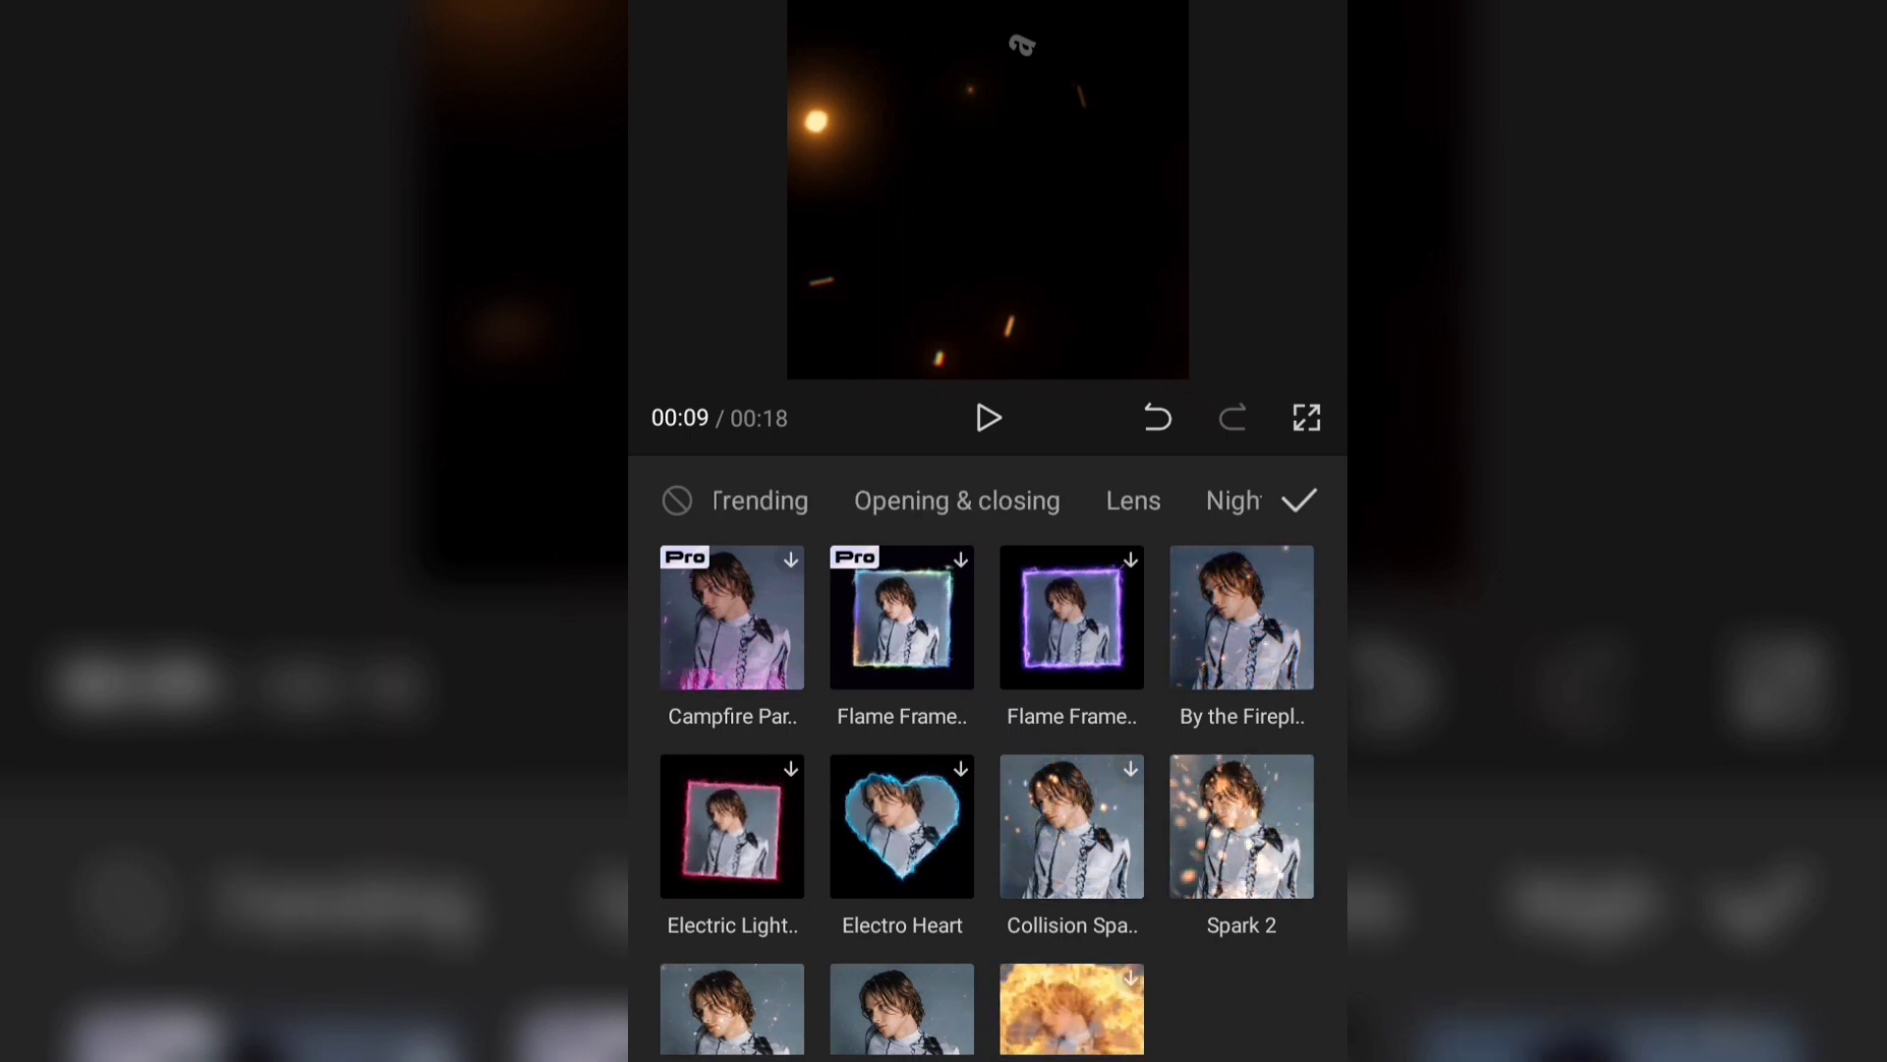
click(1006, 506)
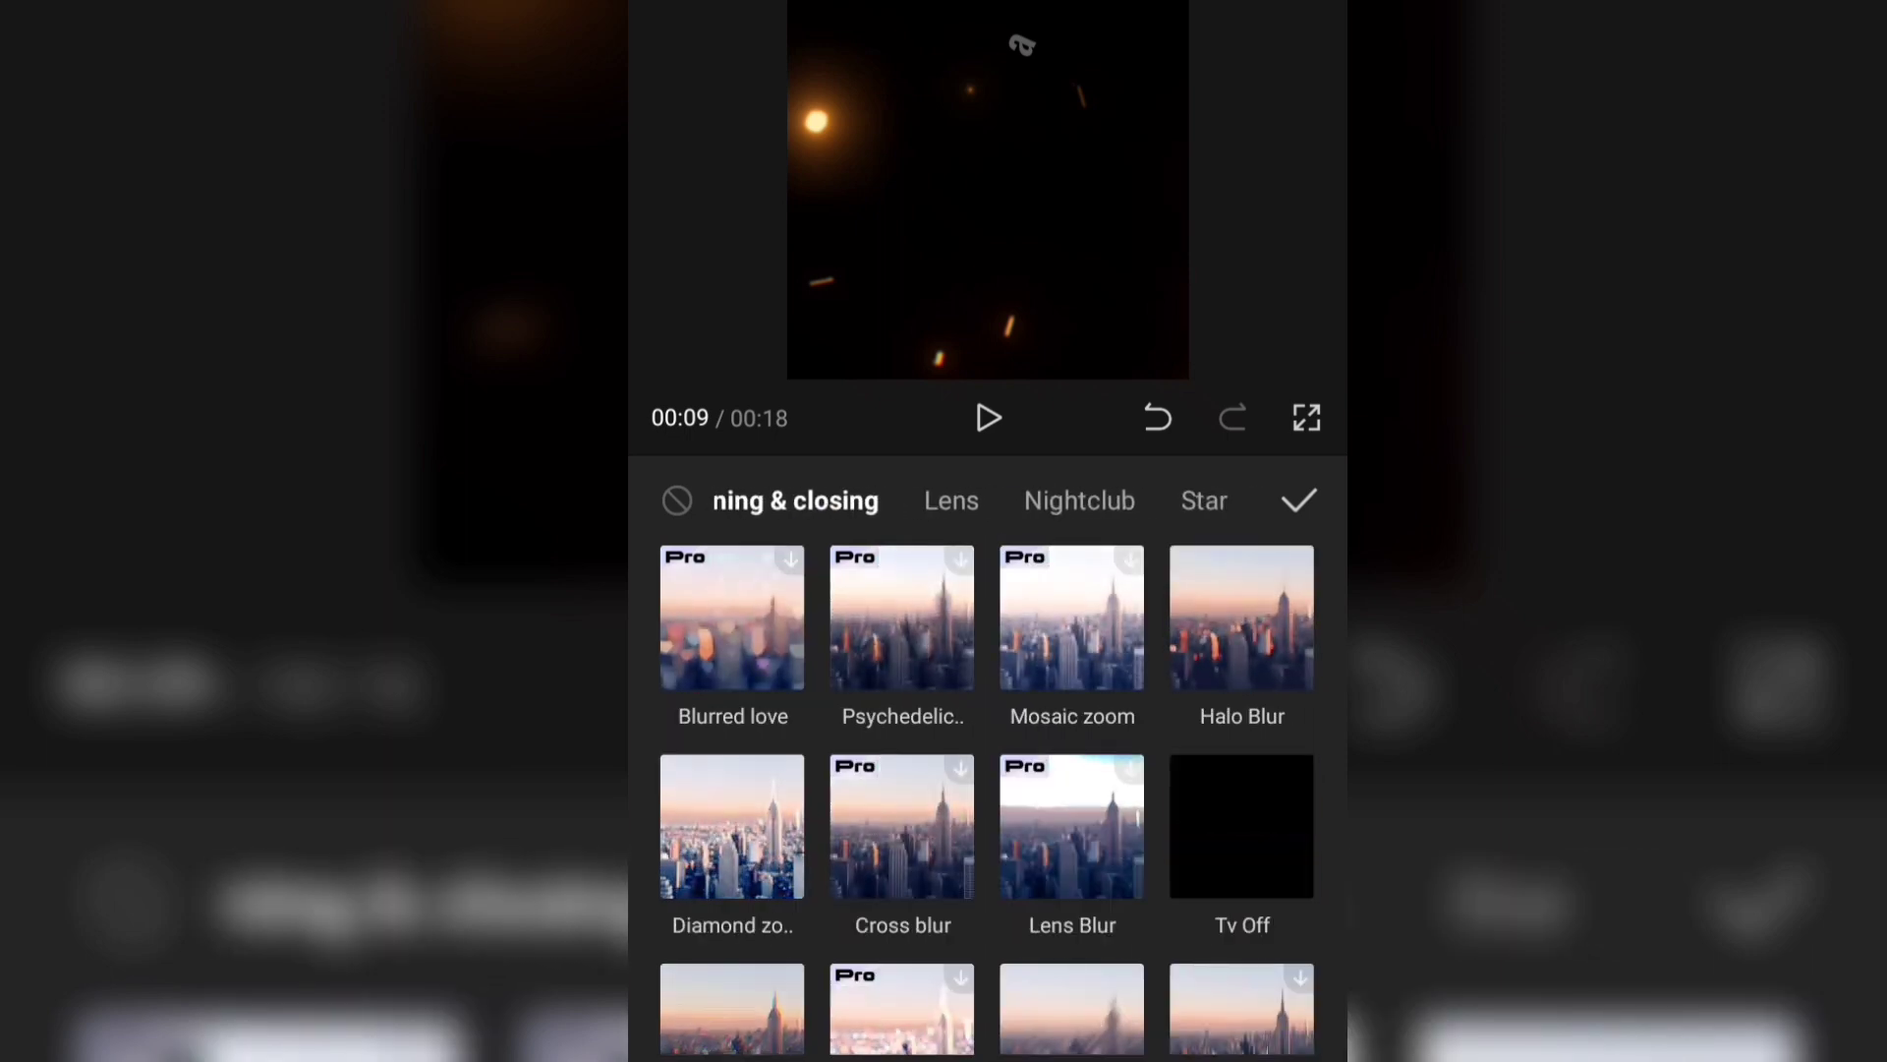
drag(1138, 825, 1139, 496)
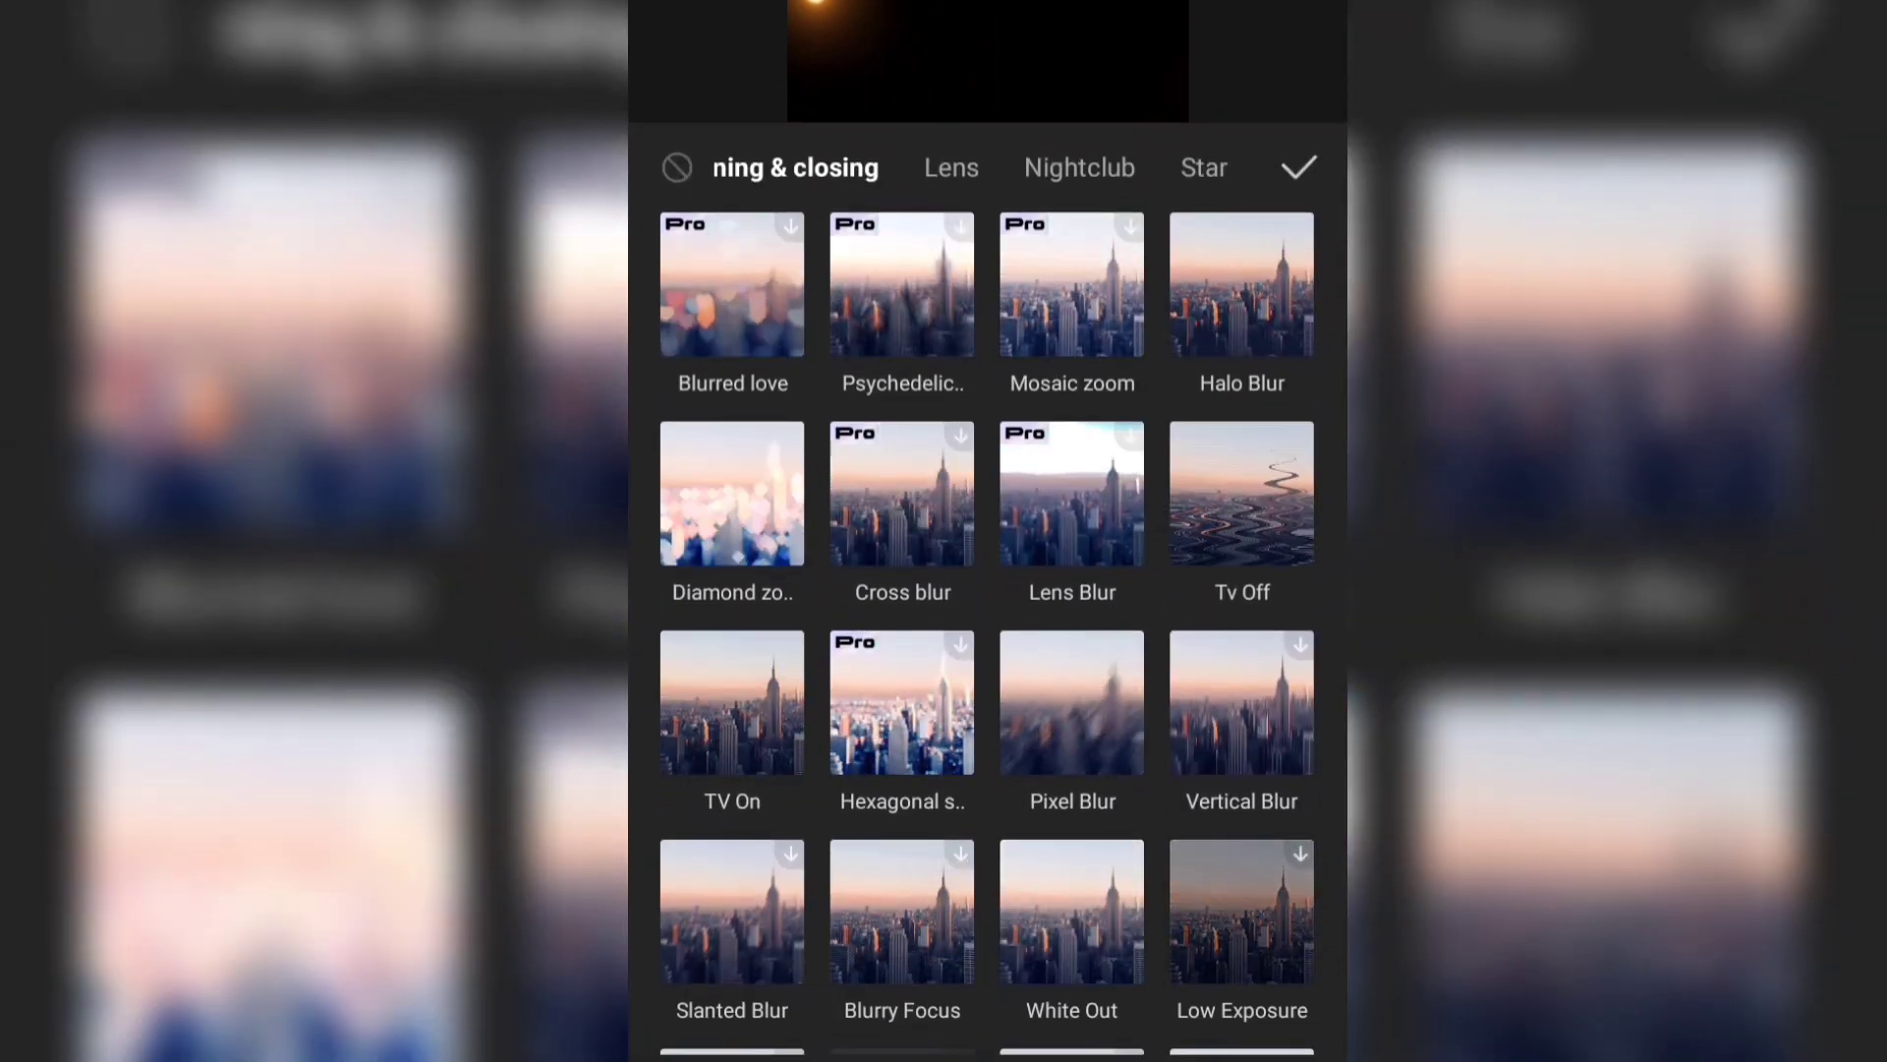
click(733, 702)
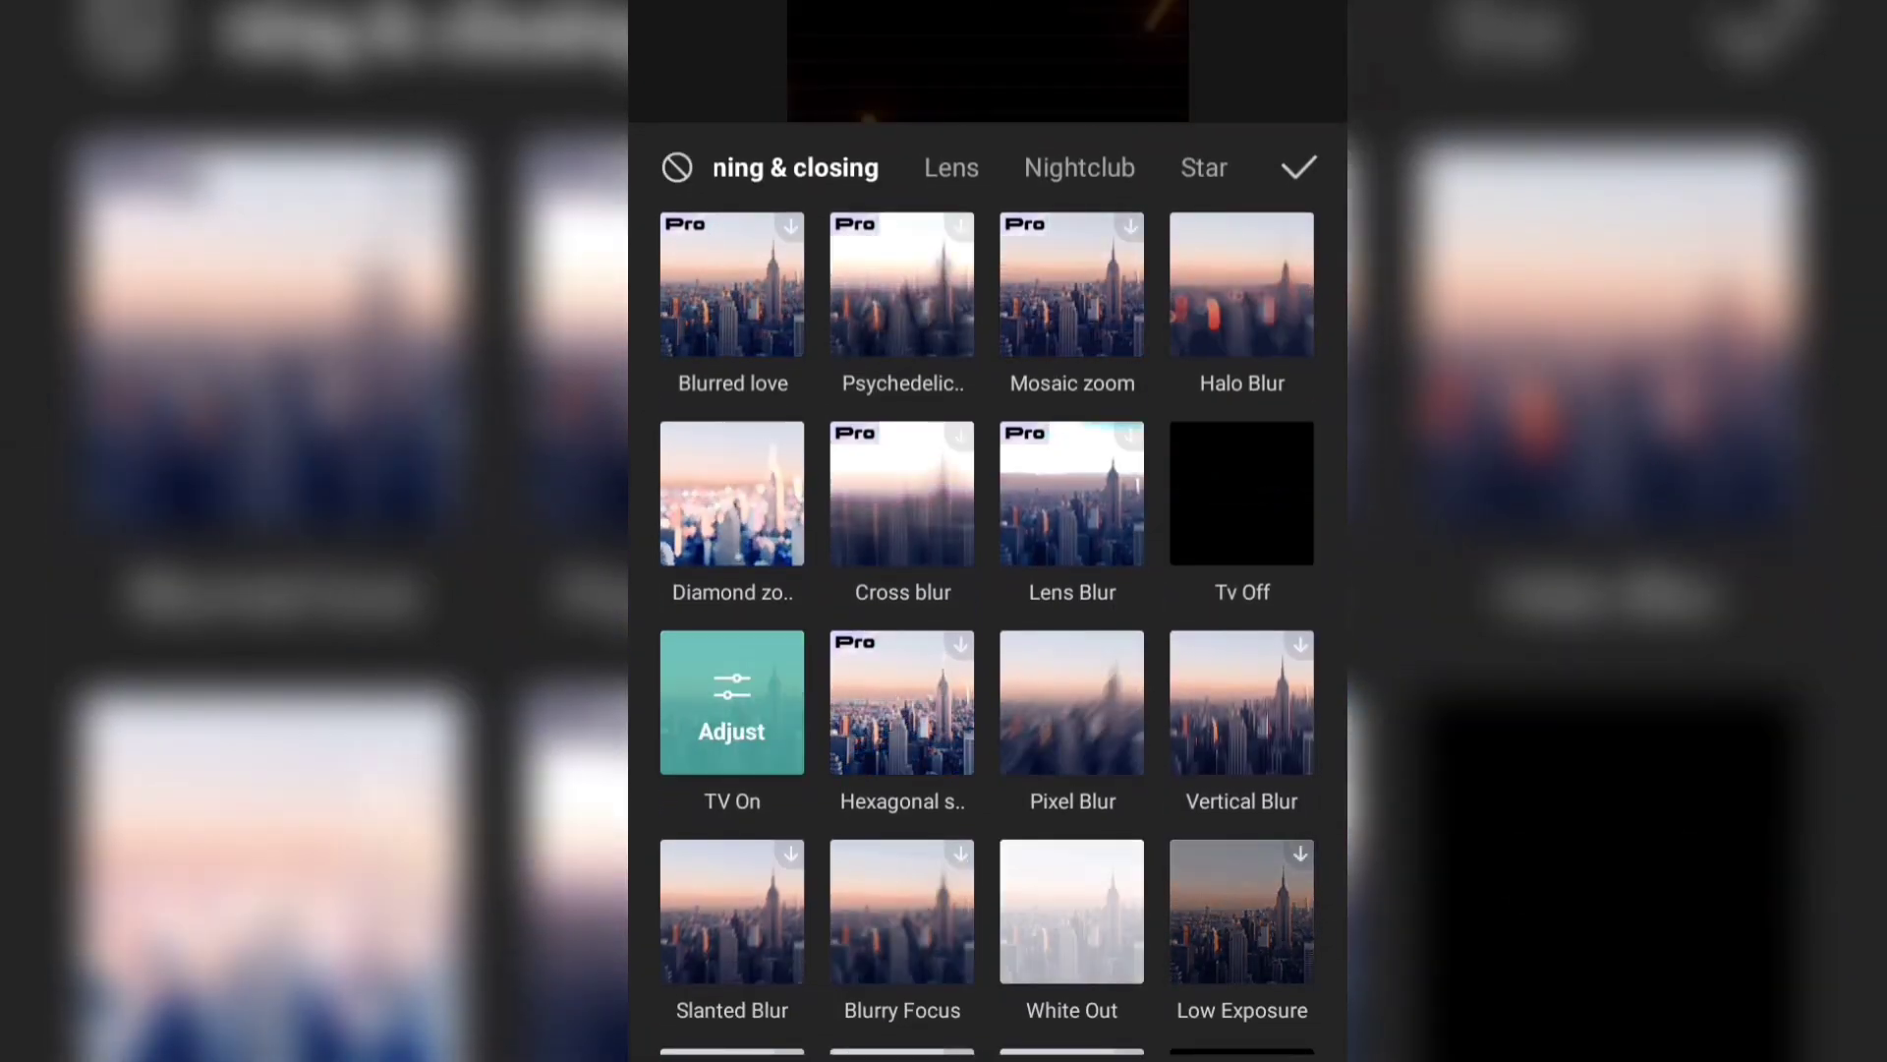
click(1298, 167)
- Scrub and play through the TV On effect around 00:08–00:10
click(1066, 882)
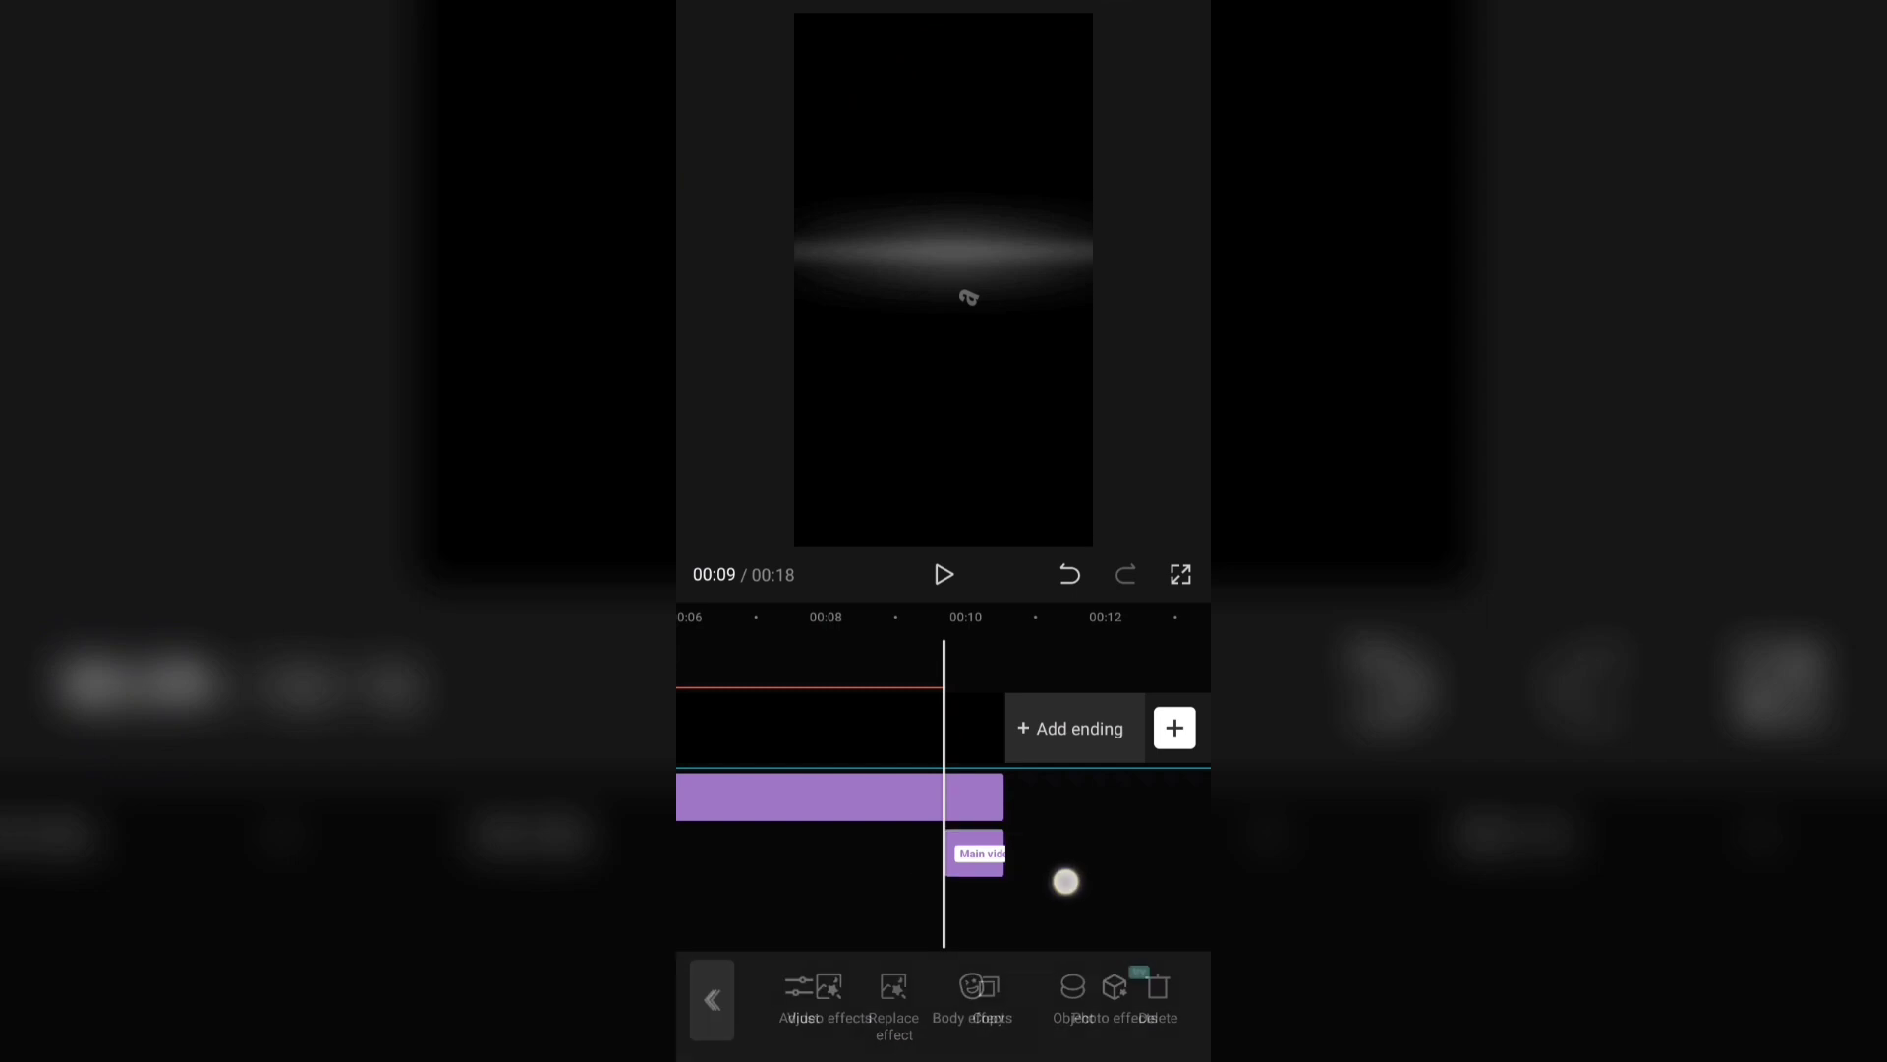
drag(1137, 836, 1057, 829)
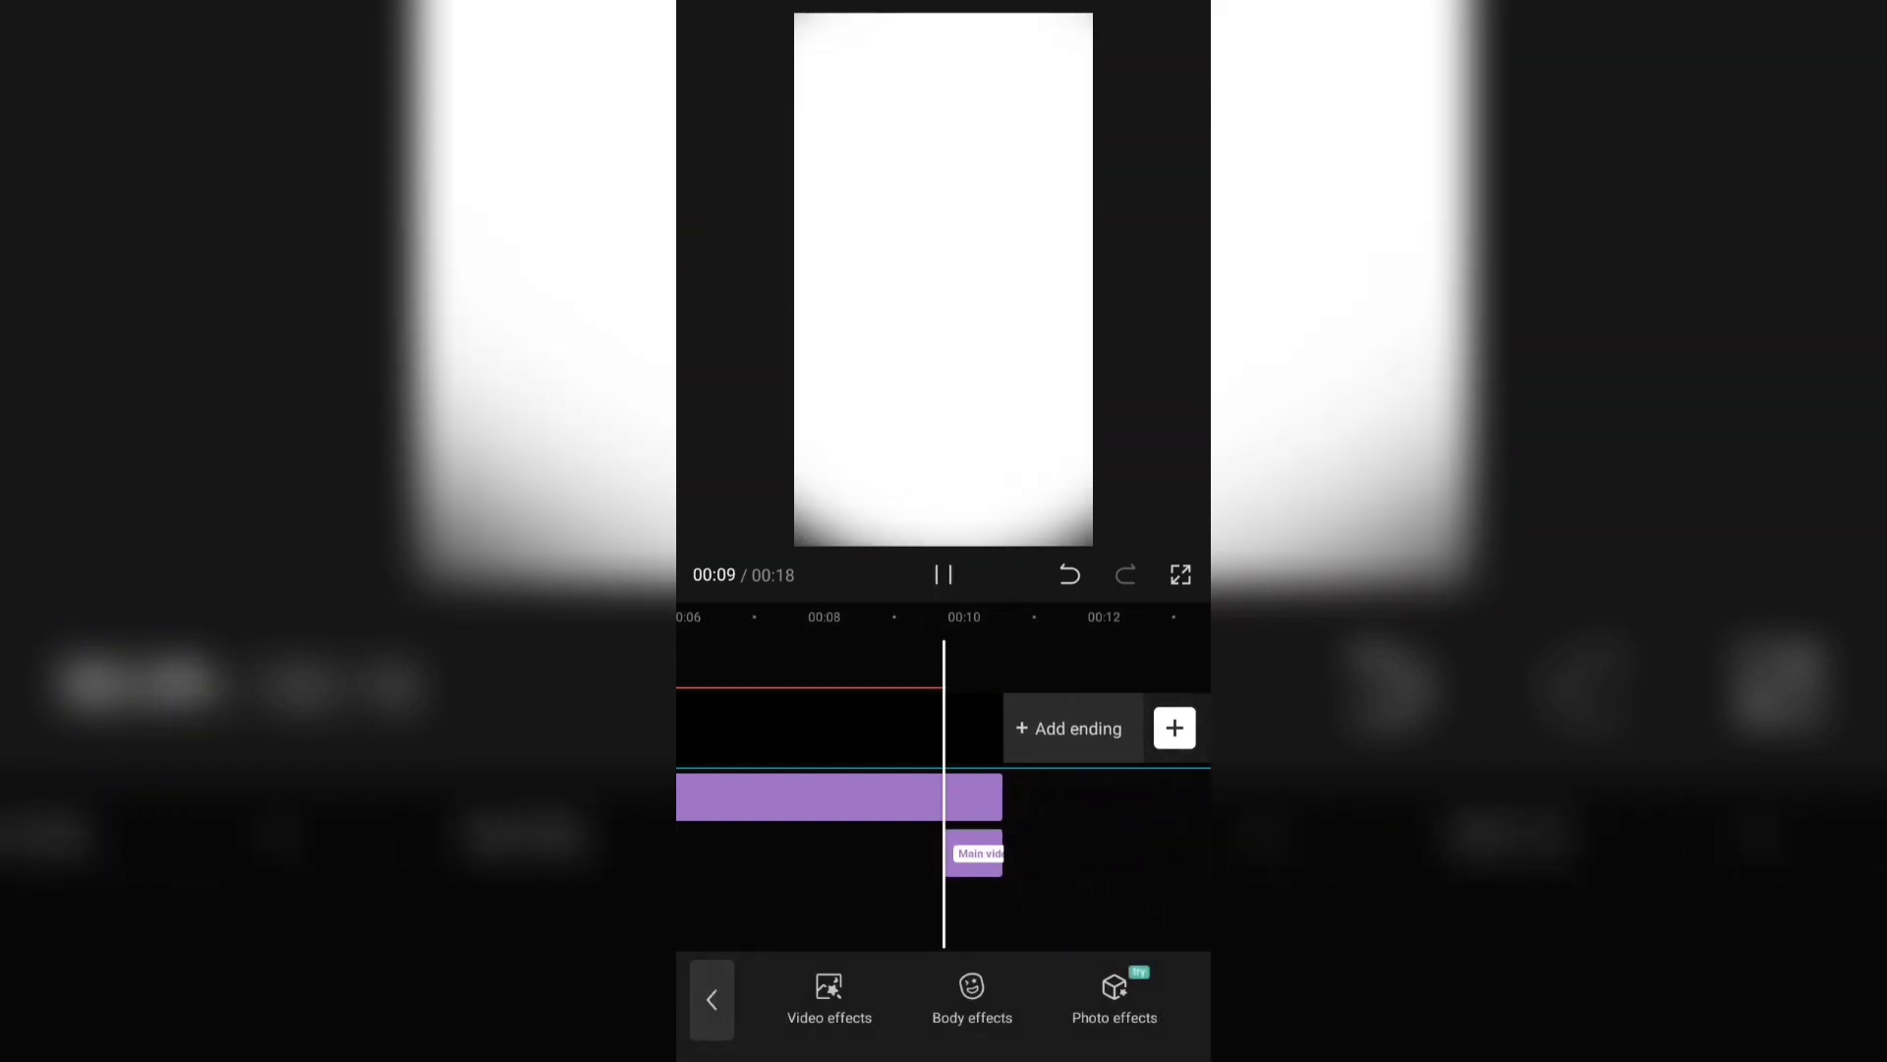
click(940, 575)
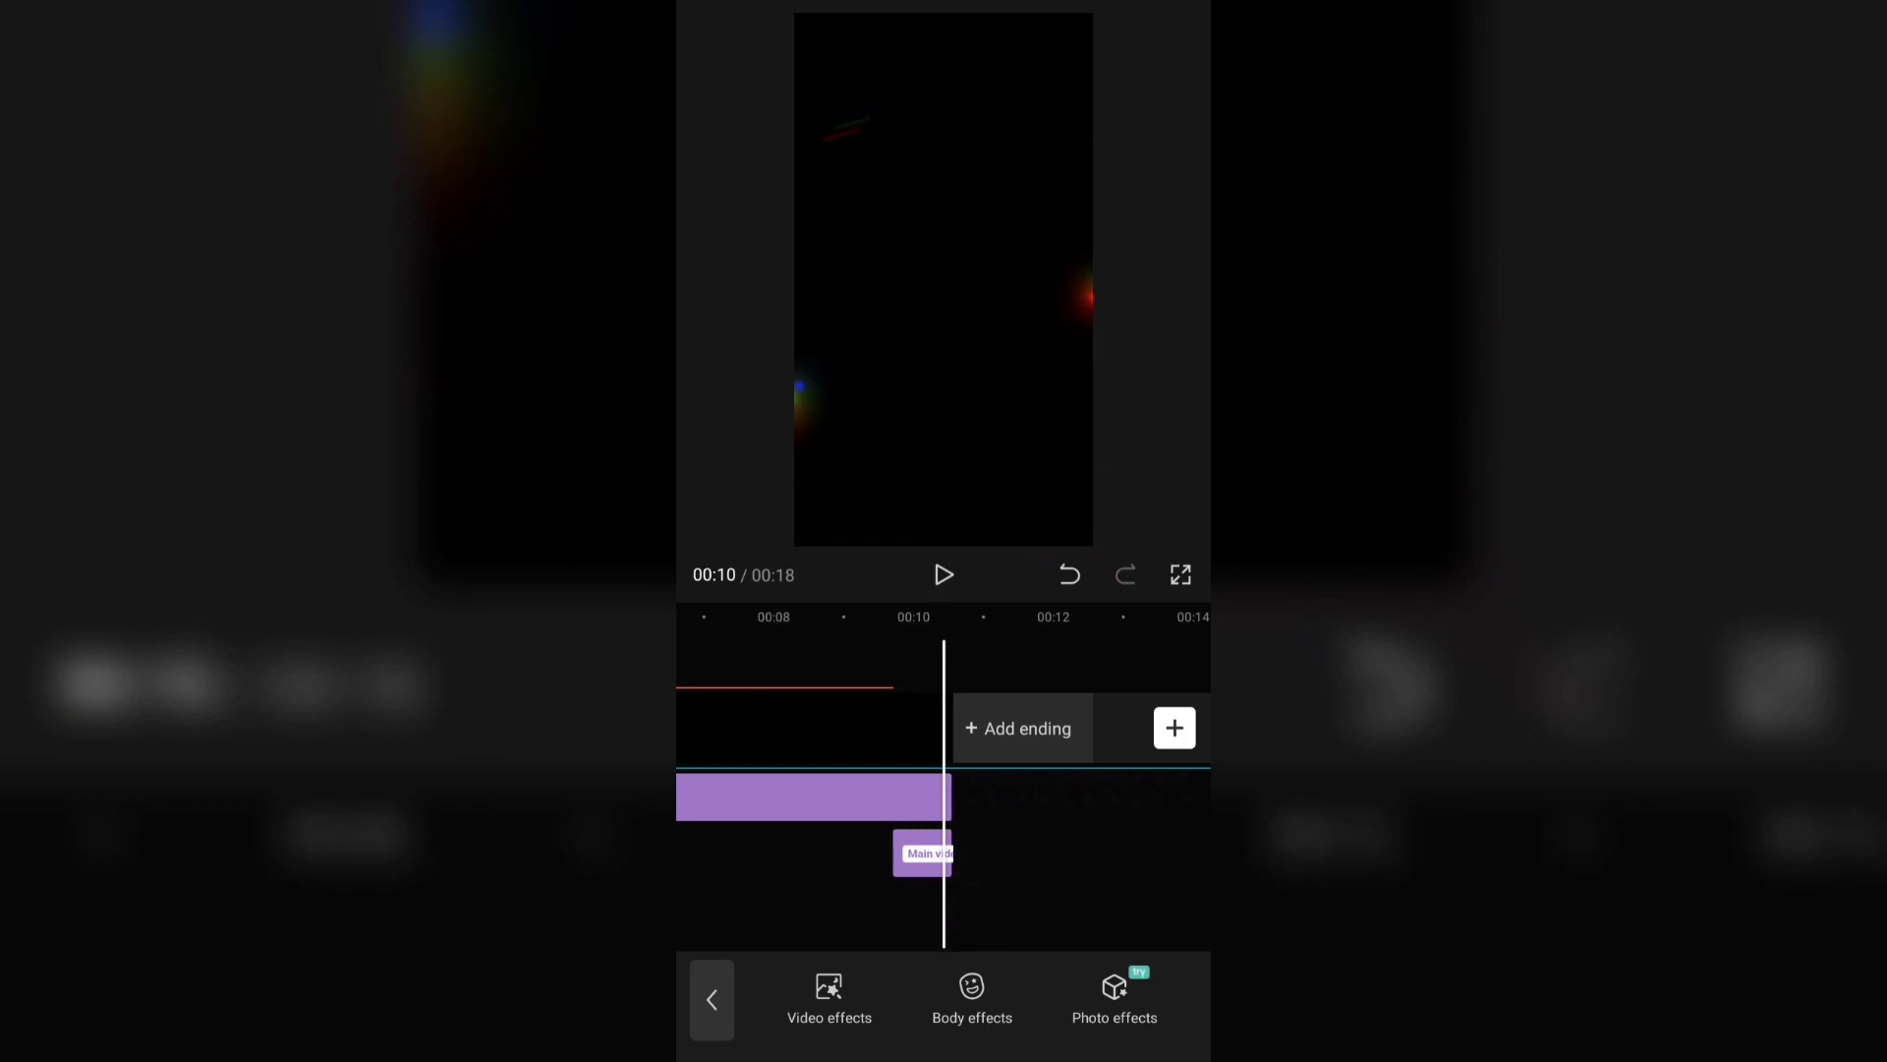
click(944, 575)
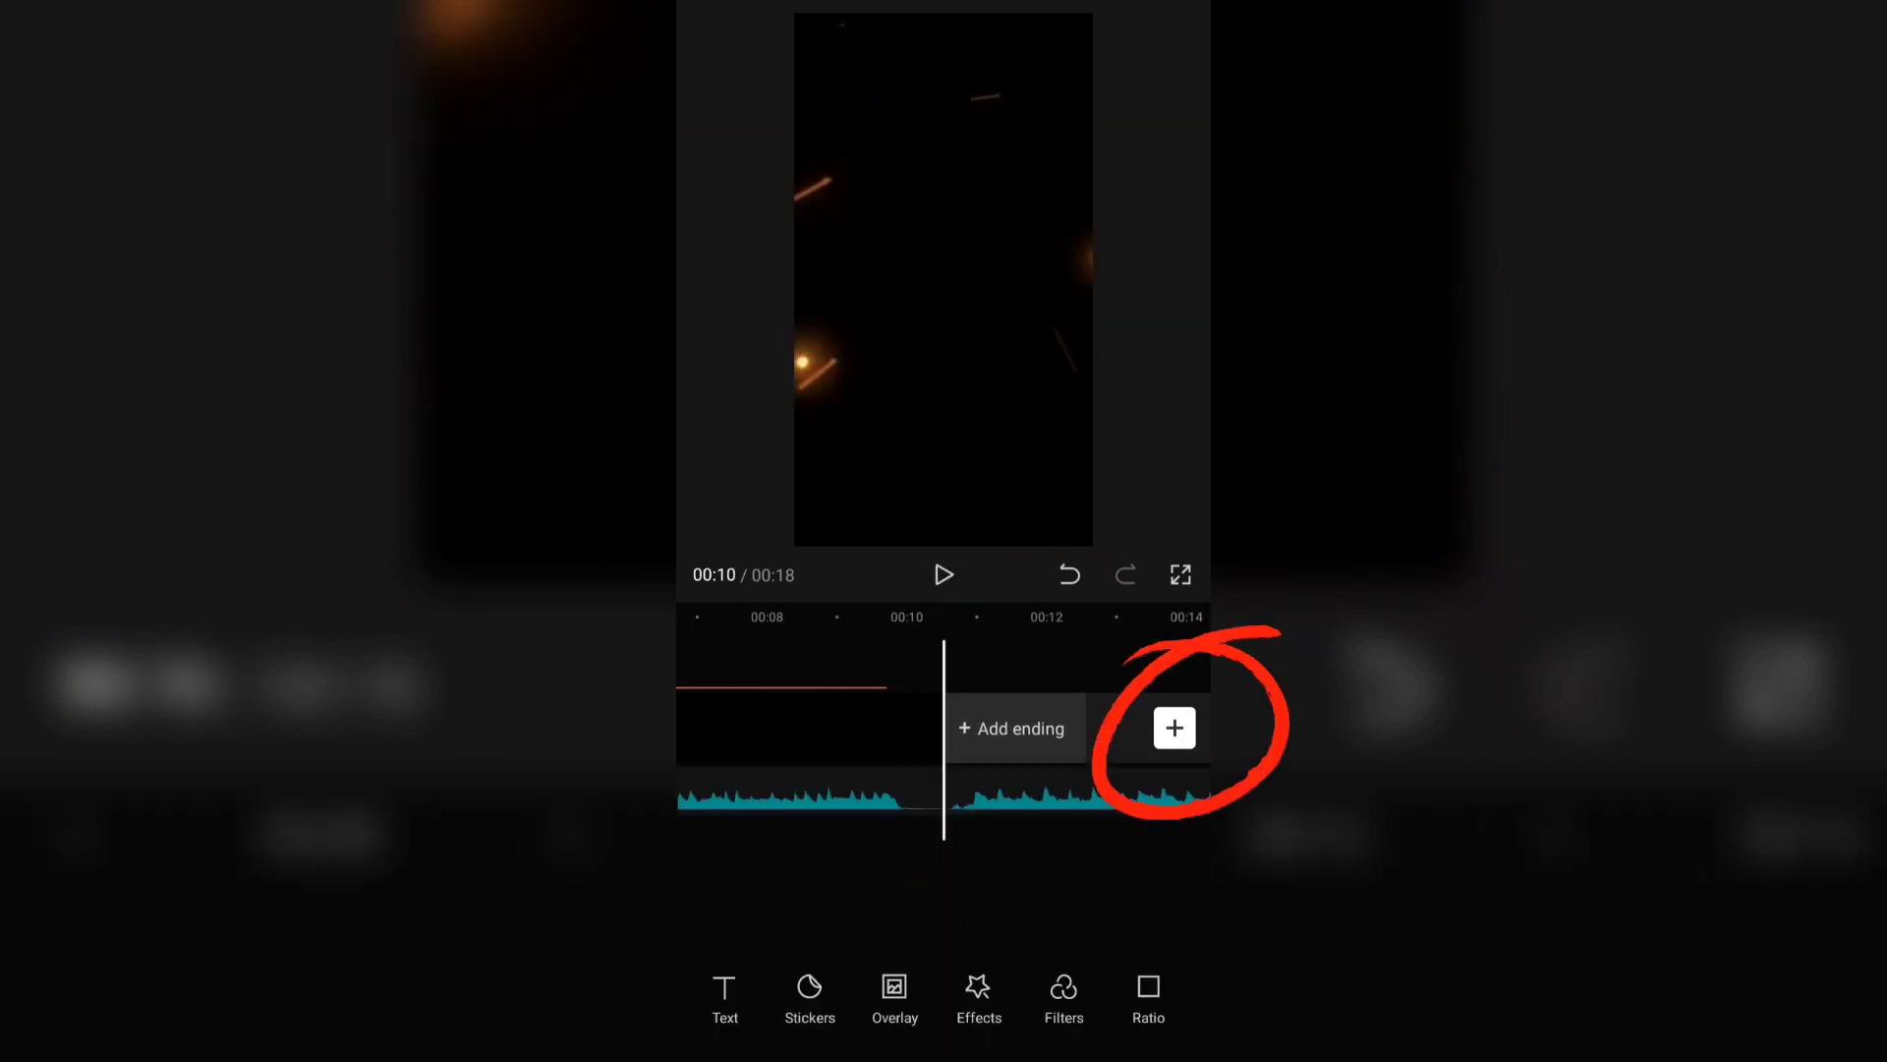
- Add the girl's photos from the Photos tab to the end of the project
click(1174, 728)
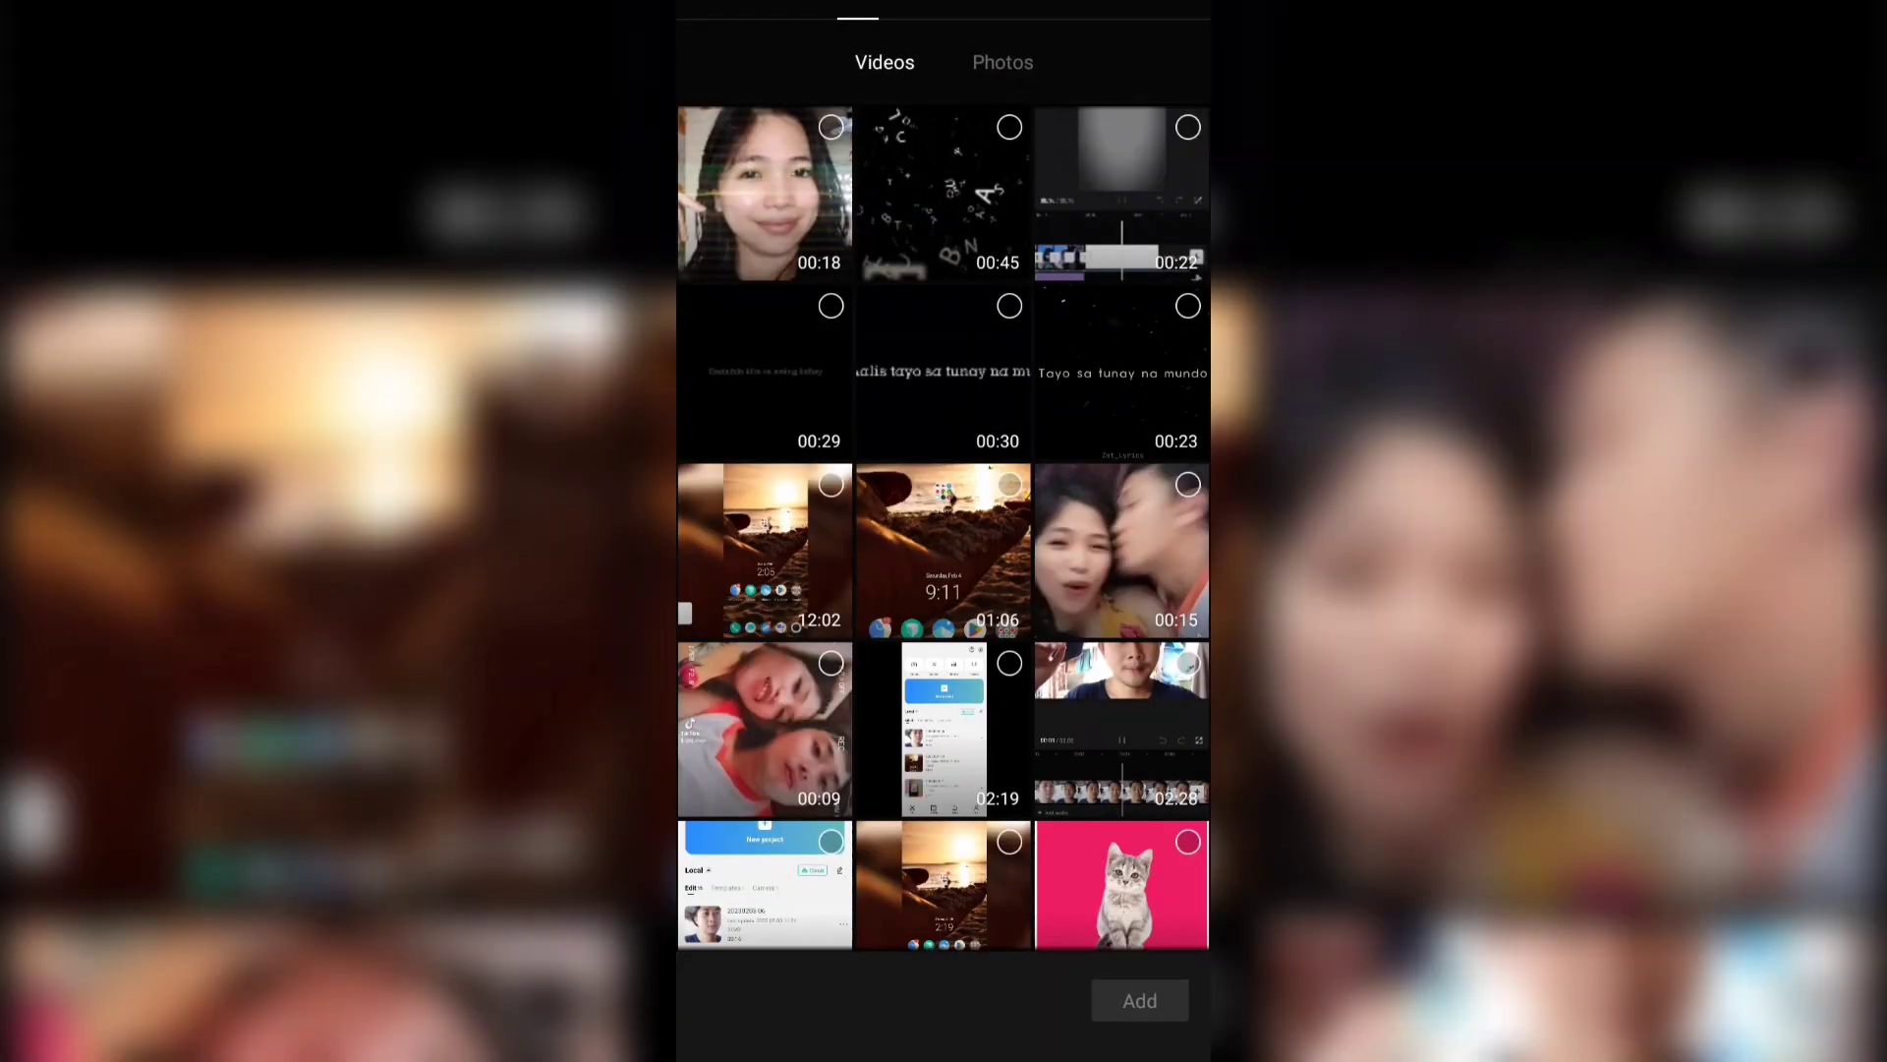
click(1002, 62)
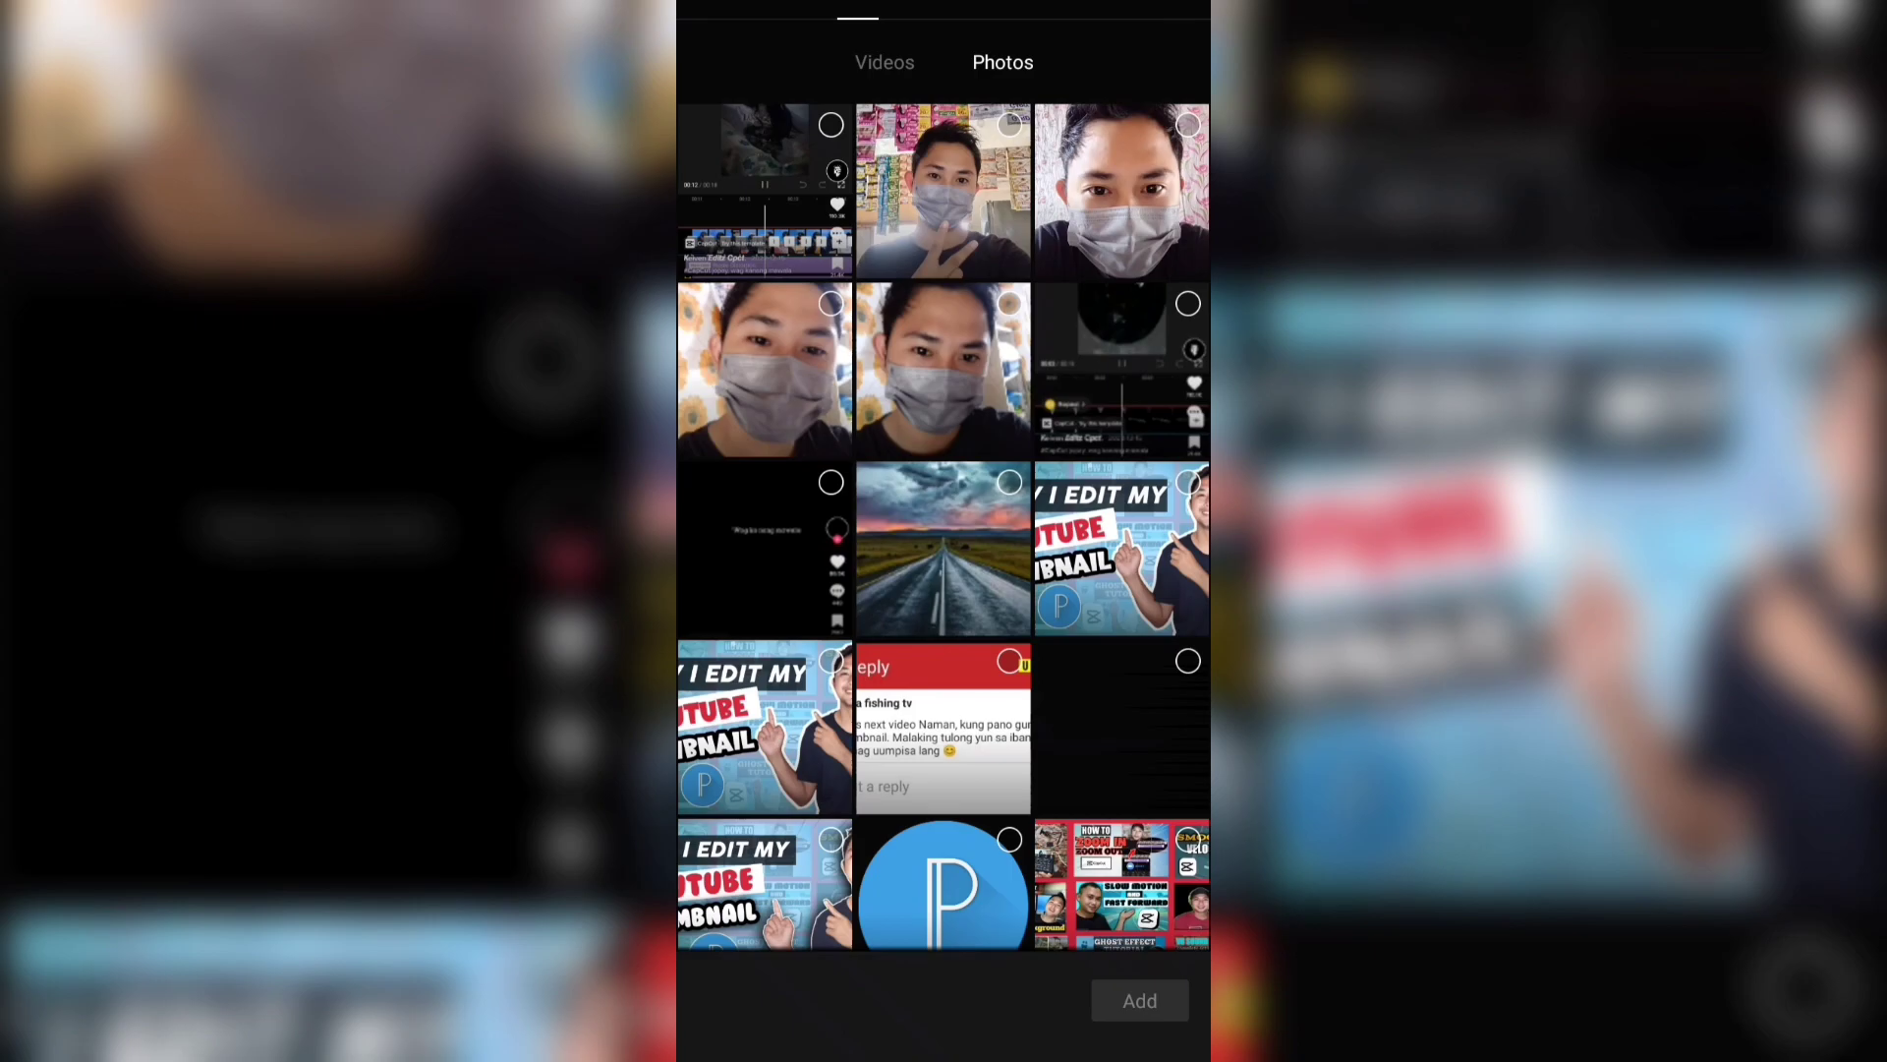
scroll(1062, 729, down, 5)
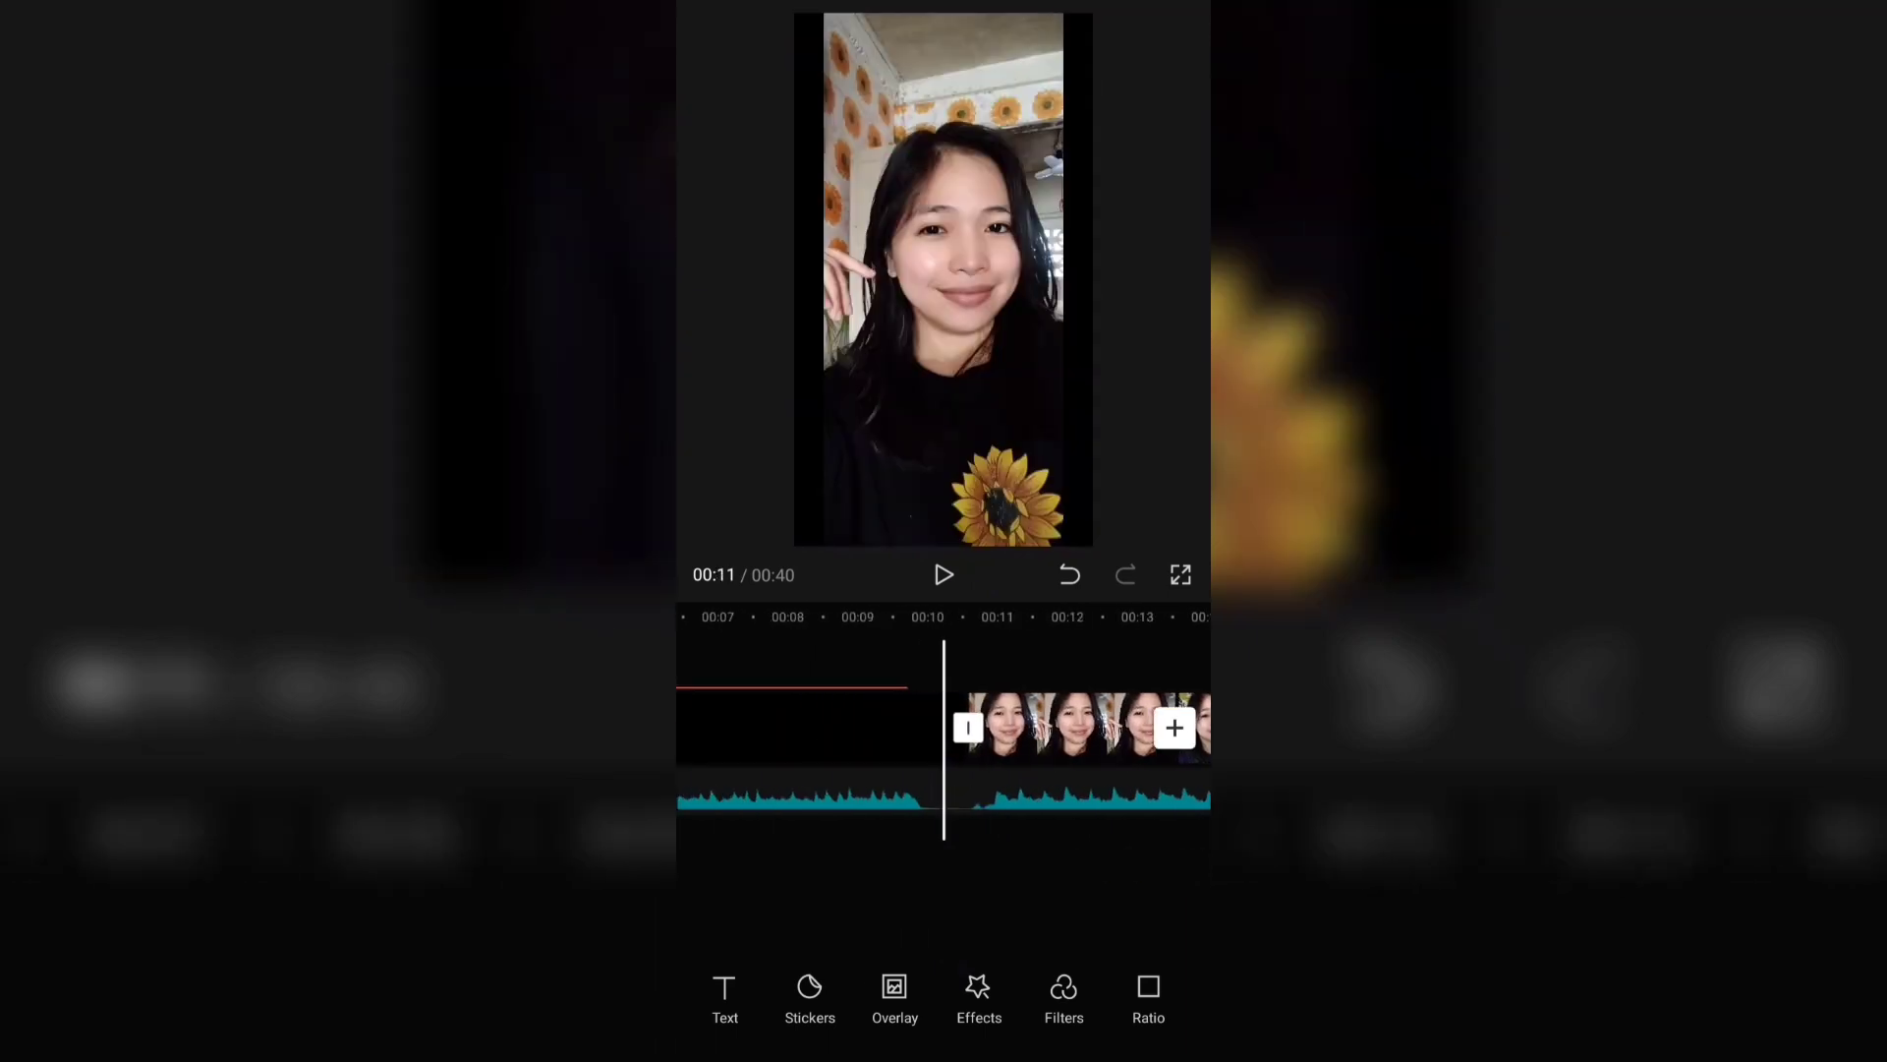
- Select the music track at 00:10 and auto-generate Beat 2 markers along it
mouse_move(1129, 867)
mouse_down()
mouse_move(1104, 860)
mouse_move(1160, 865)
mouse_up()
click(1022, 801)
drag(1082, 1003, 933, 1003)
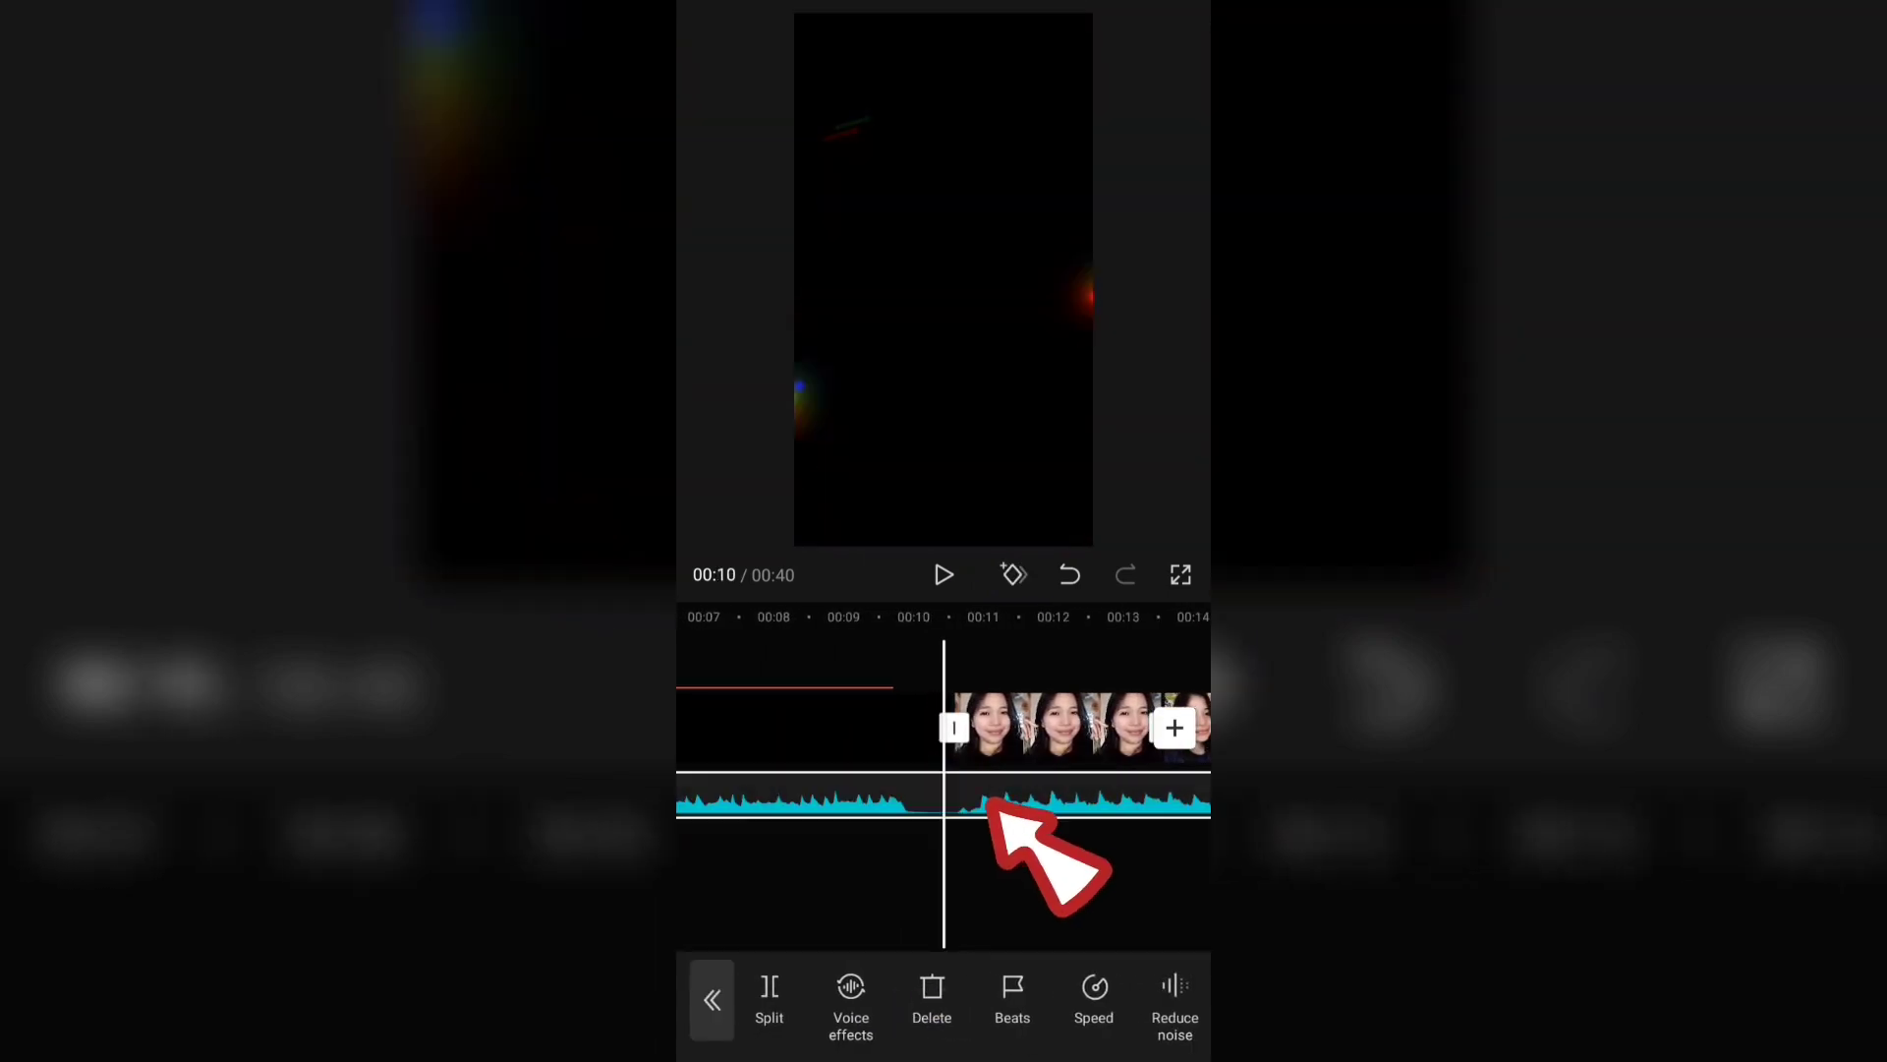
drag(1132, 1000, 1080, 1001)
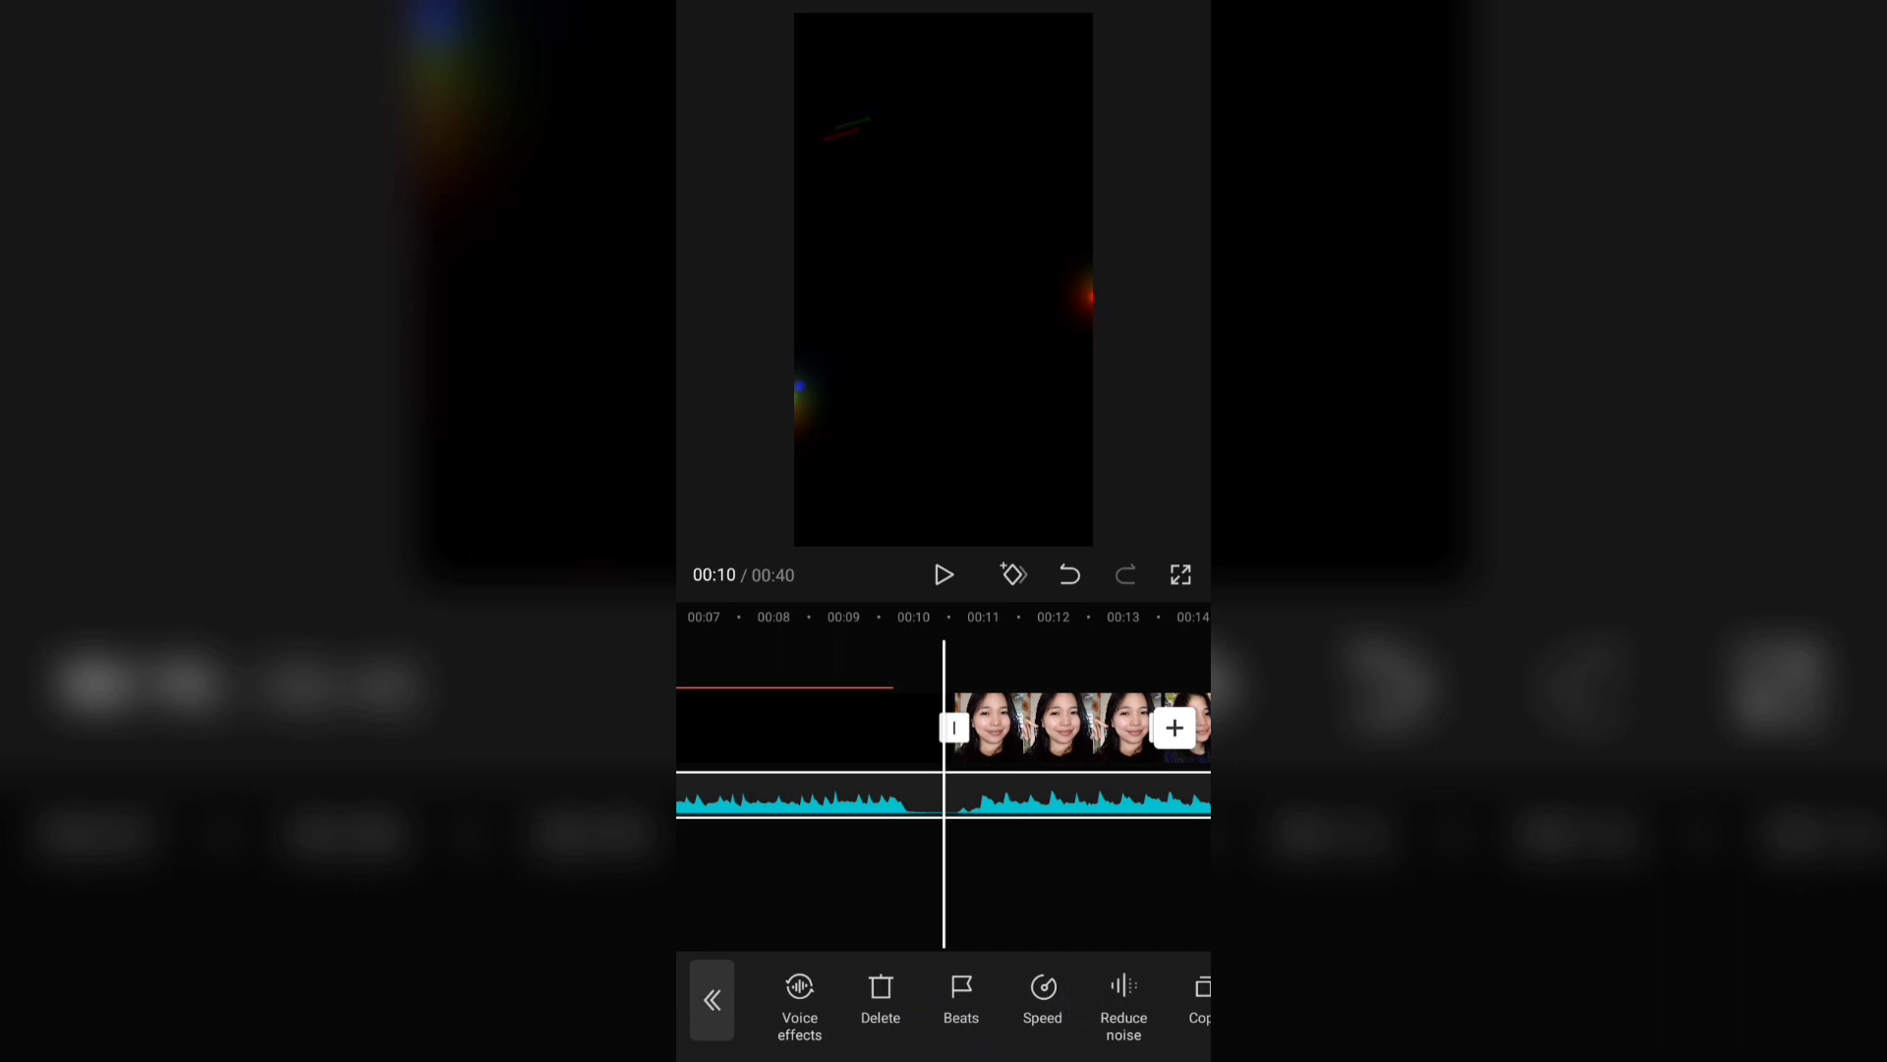
click(963, 988)
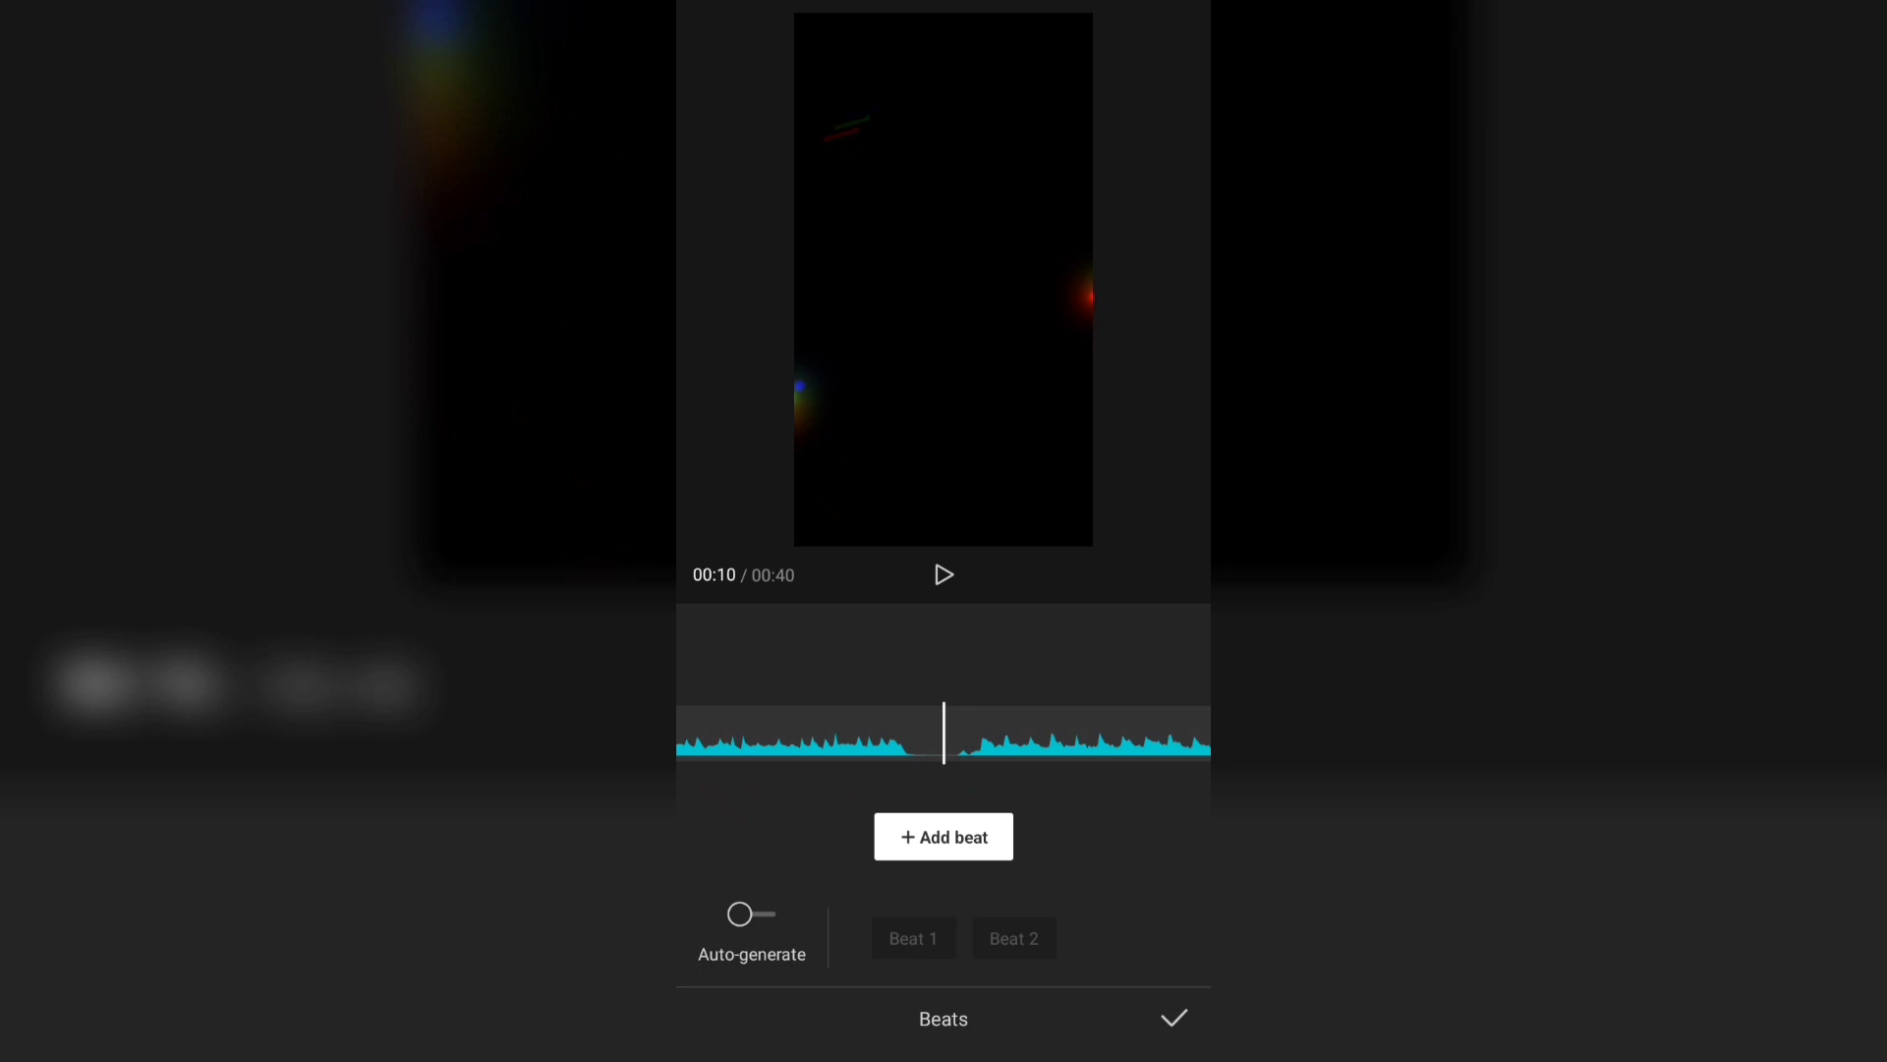
click(751, 914)
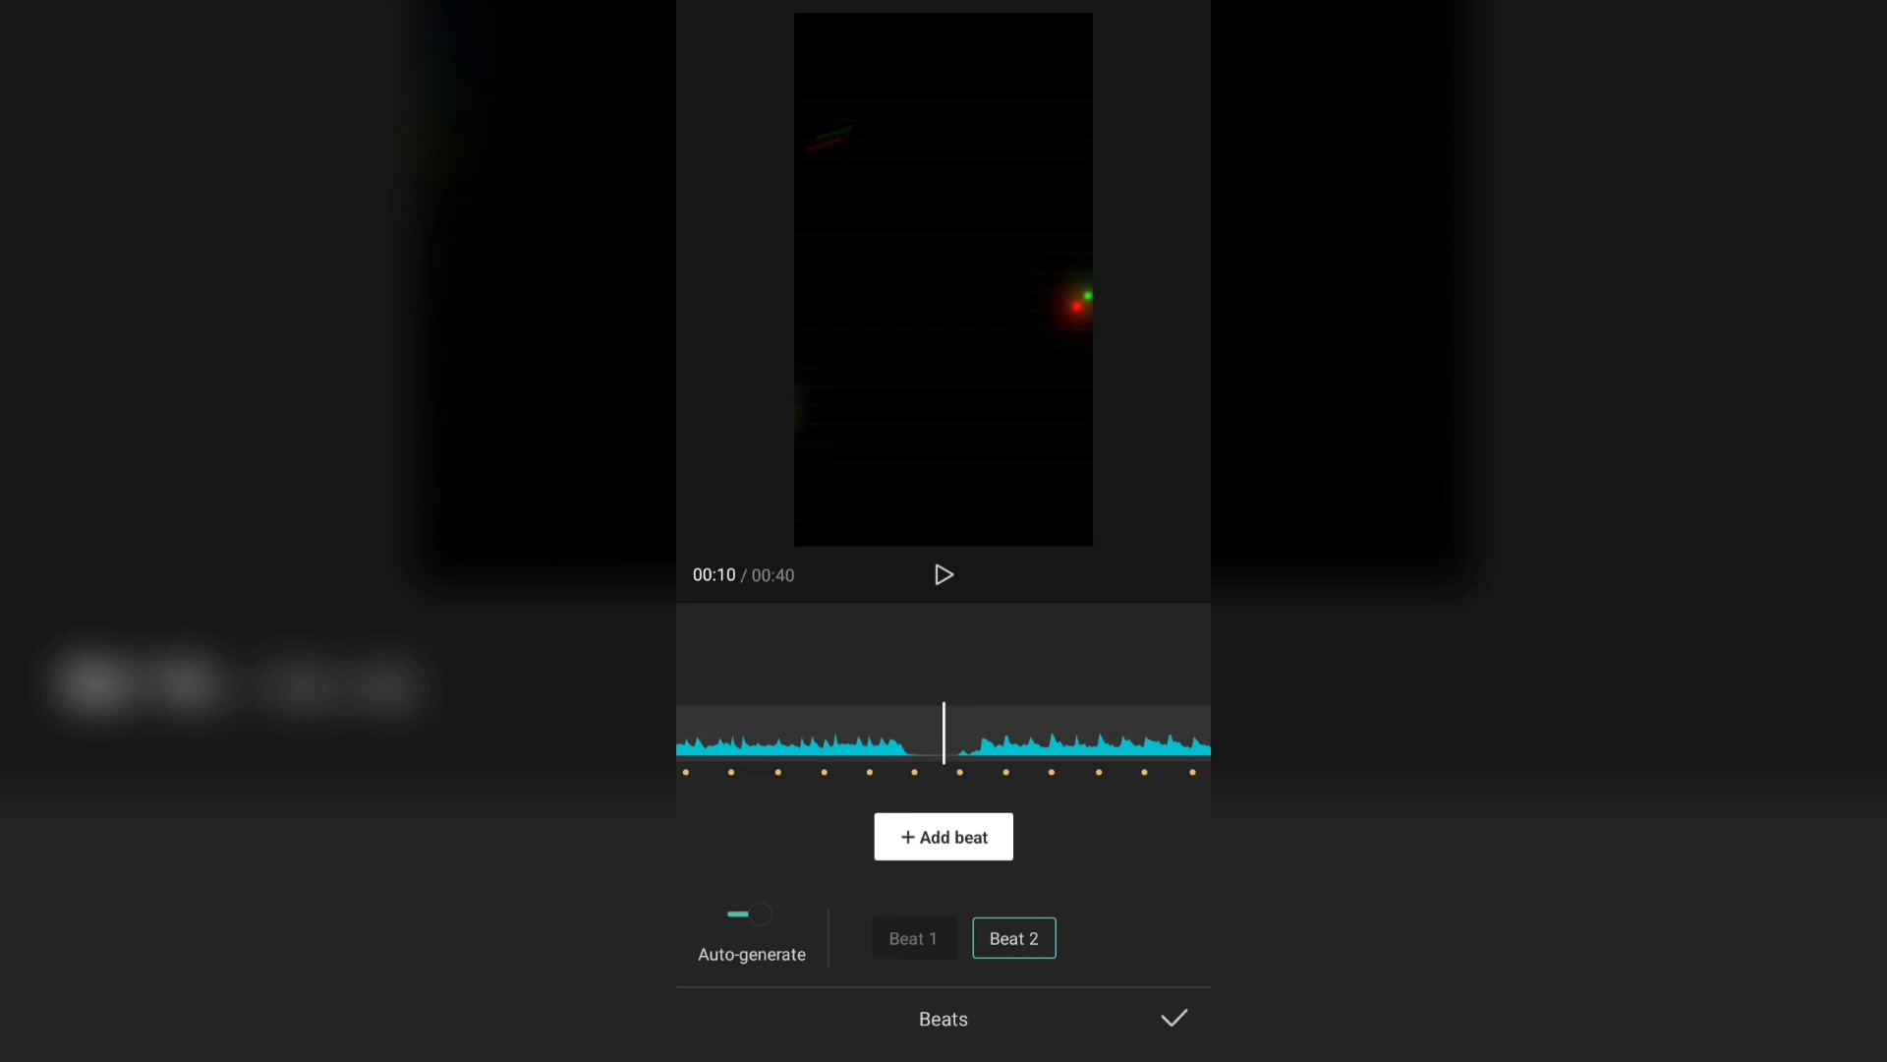
click(1174, 1017)
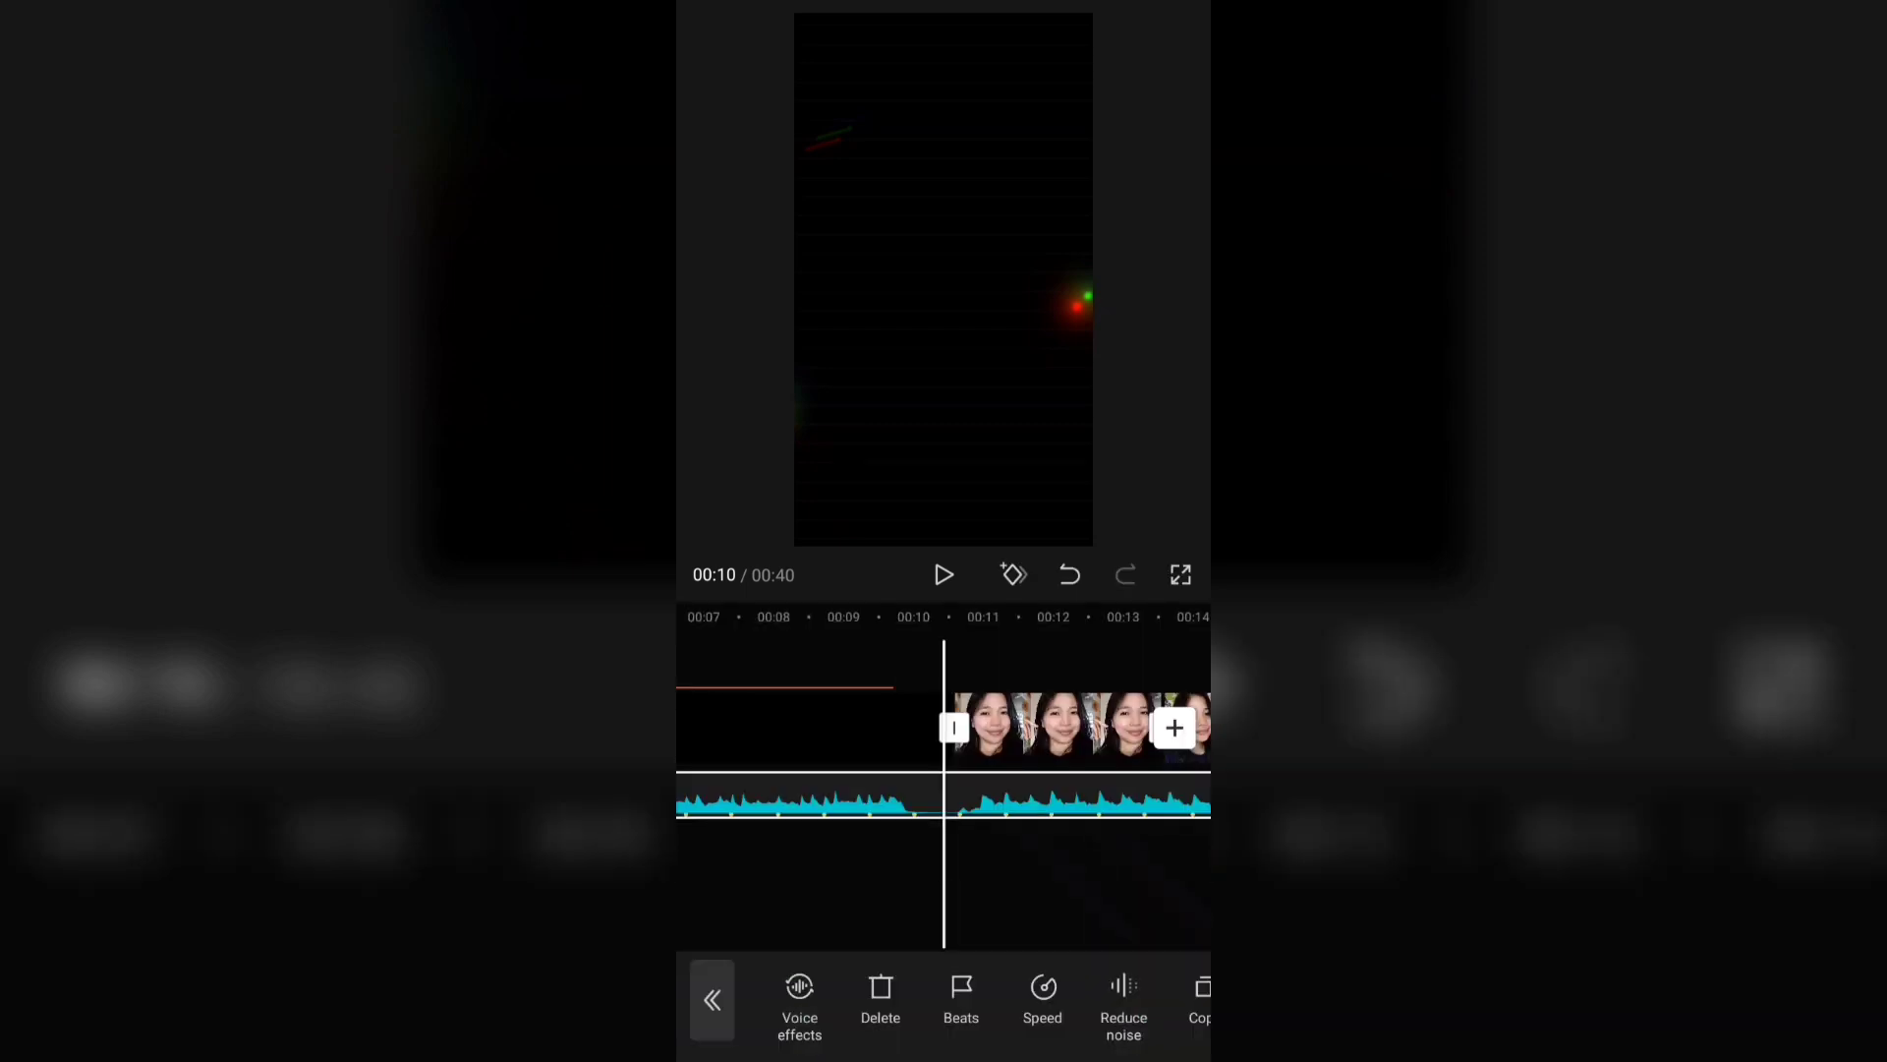
scroll(927, 903, up, 2)
- Zoom into the timeline and play the new clip from 00:10, pausing around 00:11
mouse_move(1011, 889)
mouse_down()
mouse_move(1095, 851)
mouse_move(1052, 859)
mouse_move(1111, 896)
mouse_up()
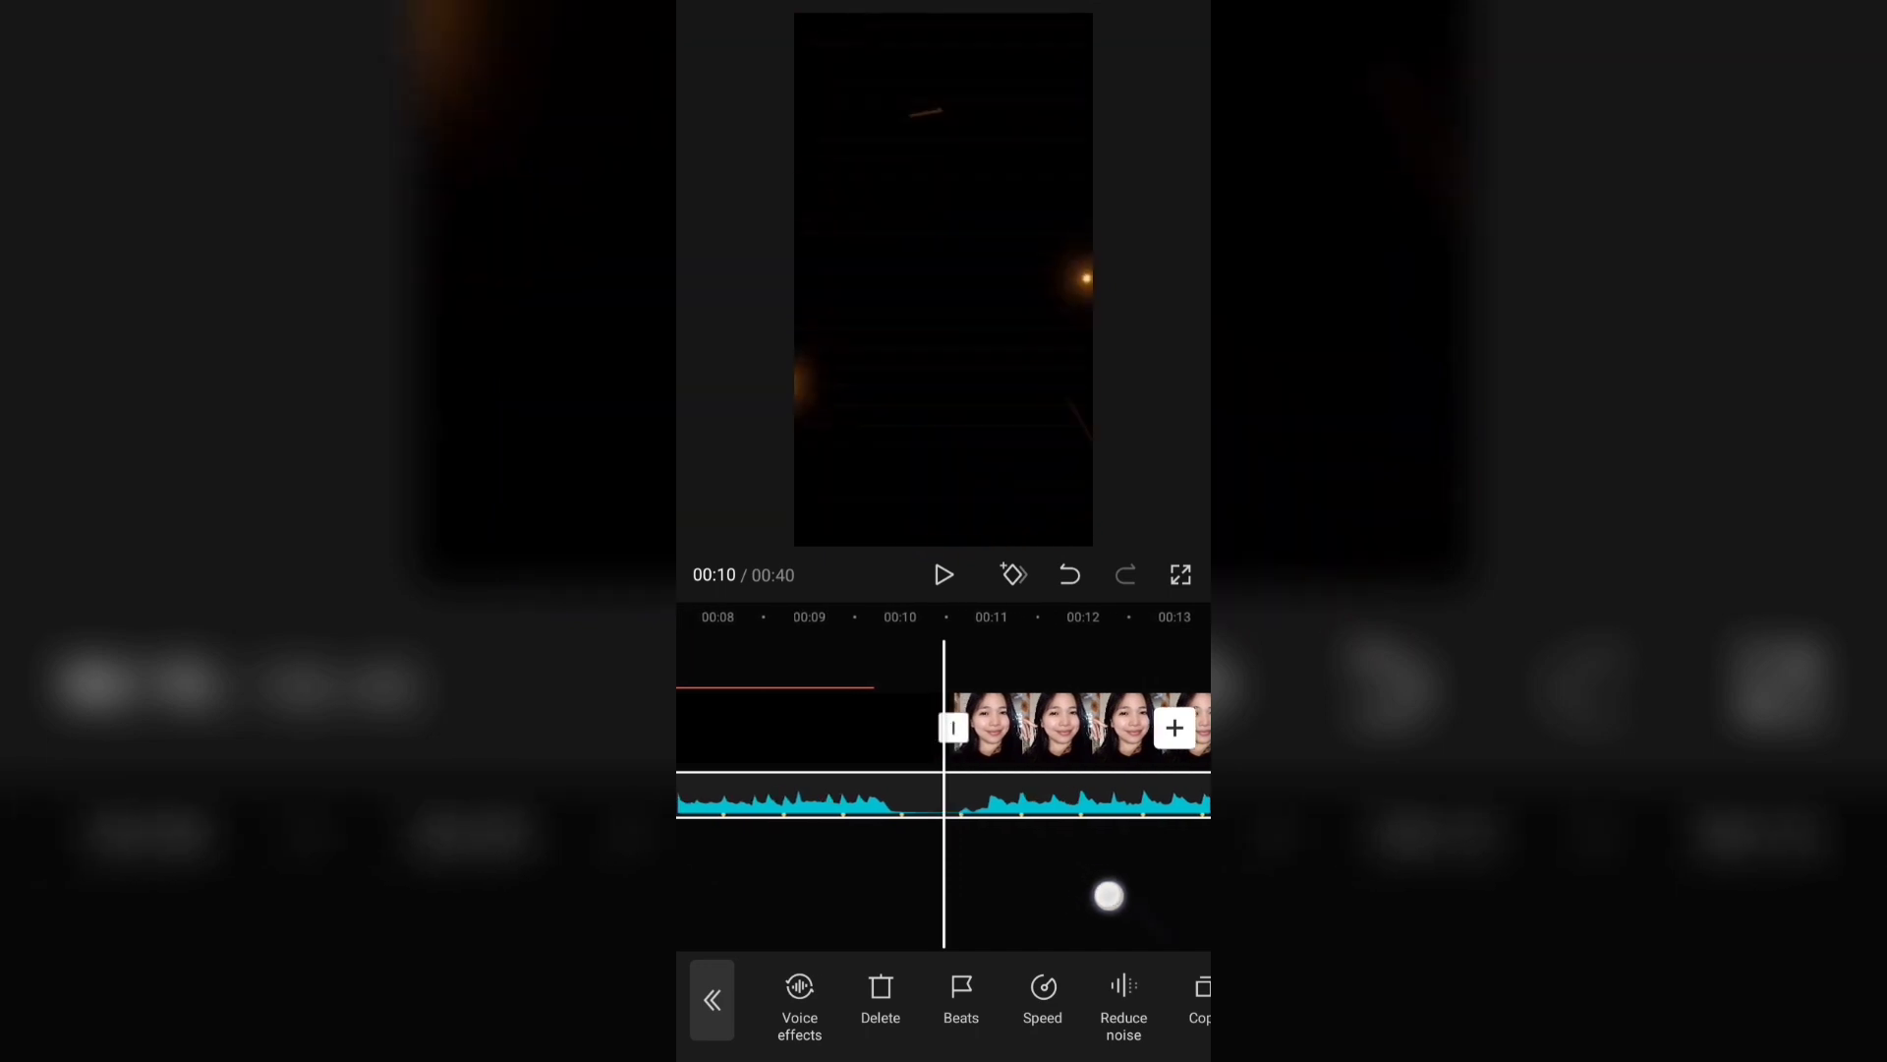
click(949, 575)
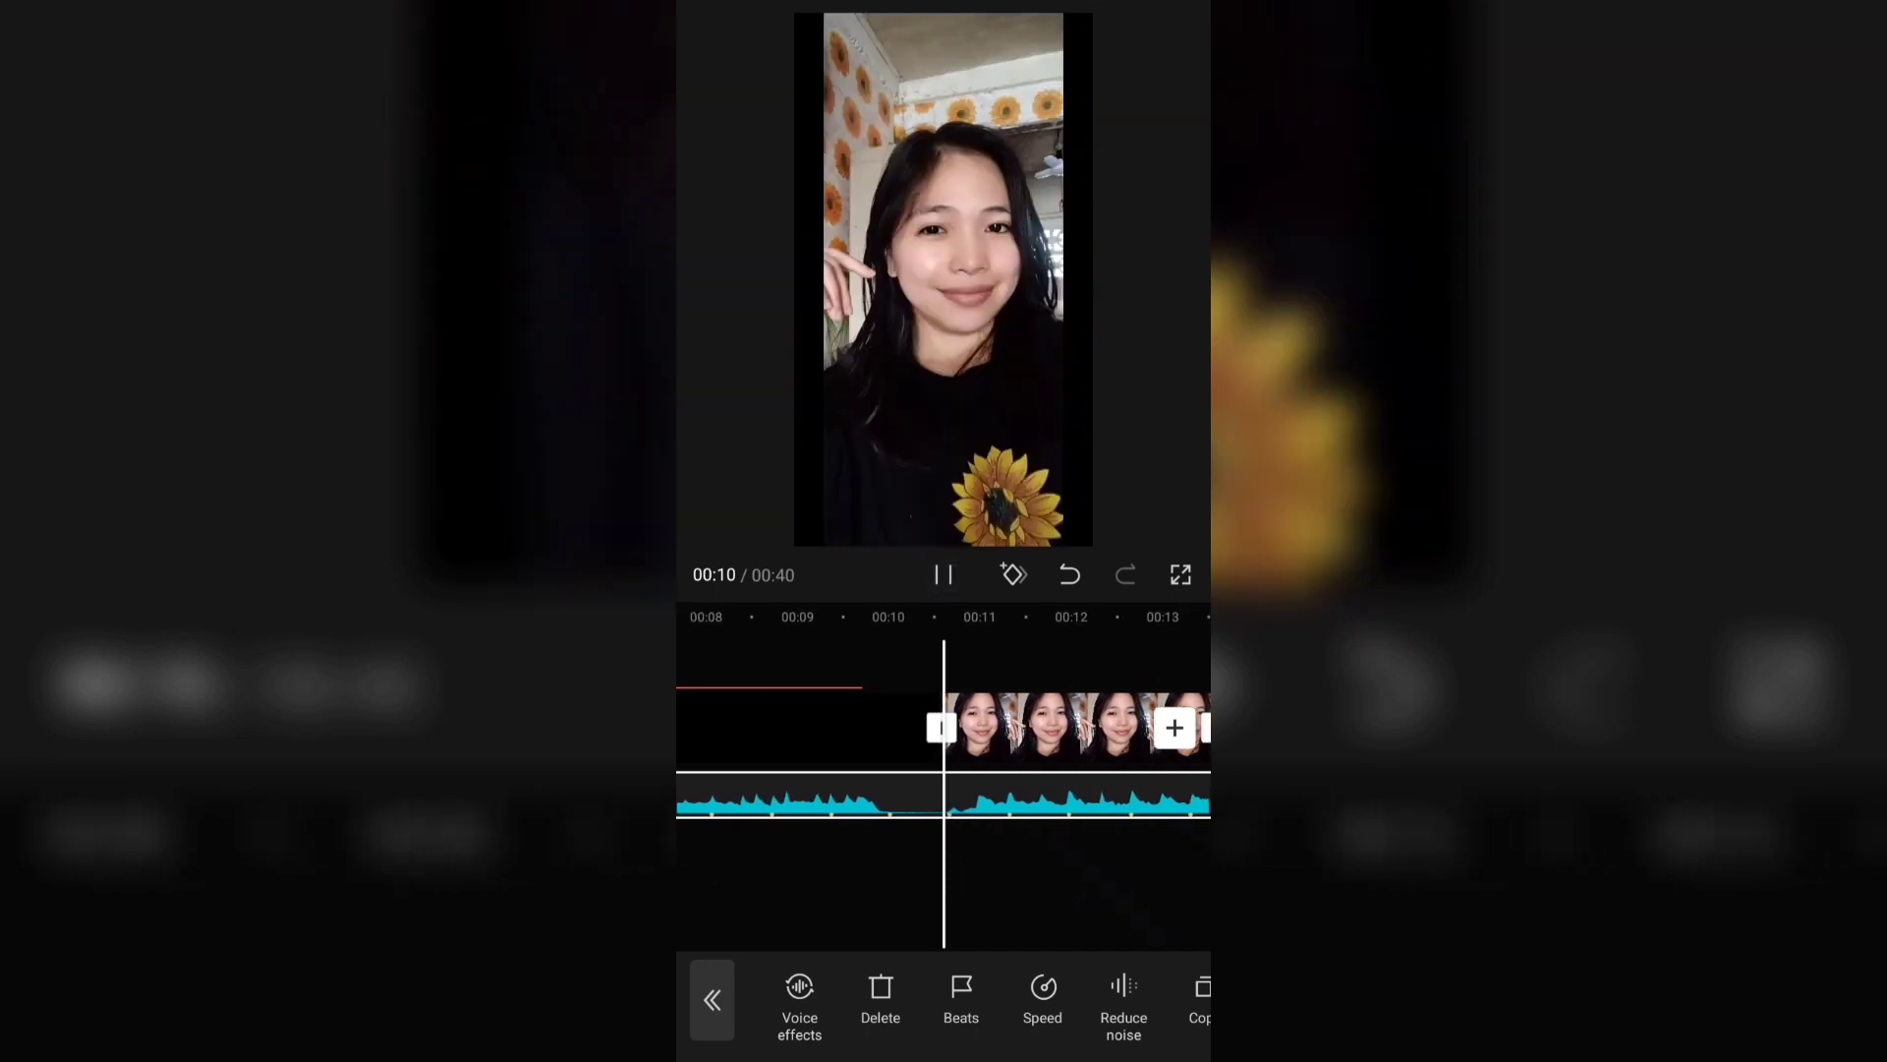
click(946, 575)
drag(1035, 875, 1059, 883)
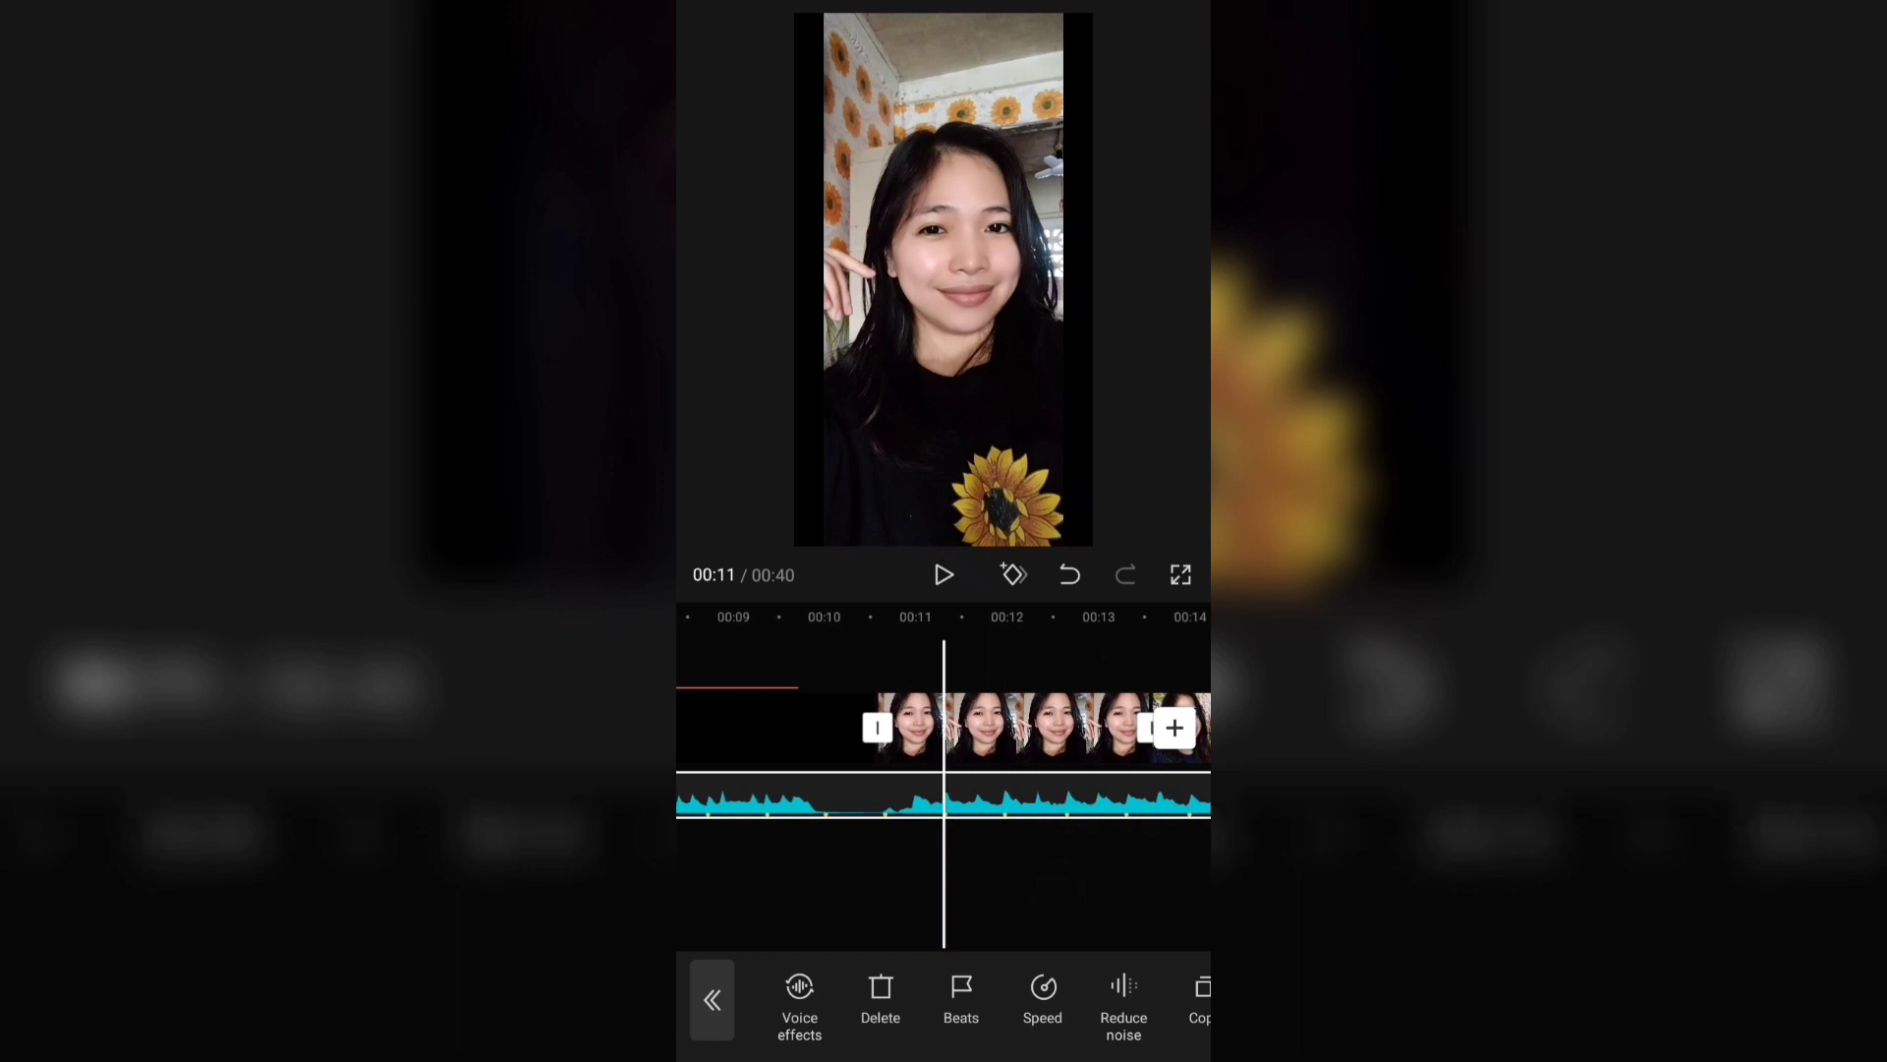
- Split the girl's clip at the playhead and delete the leftover 2.3-second piece
click(997, 727)
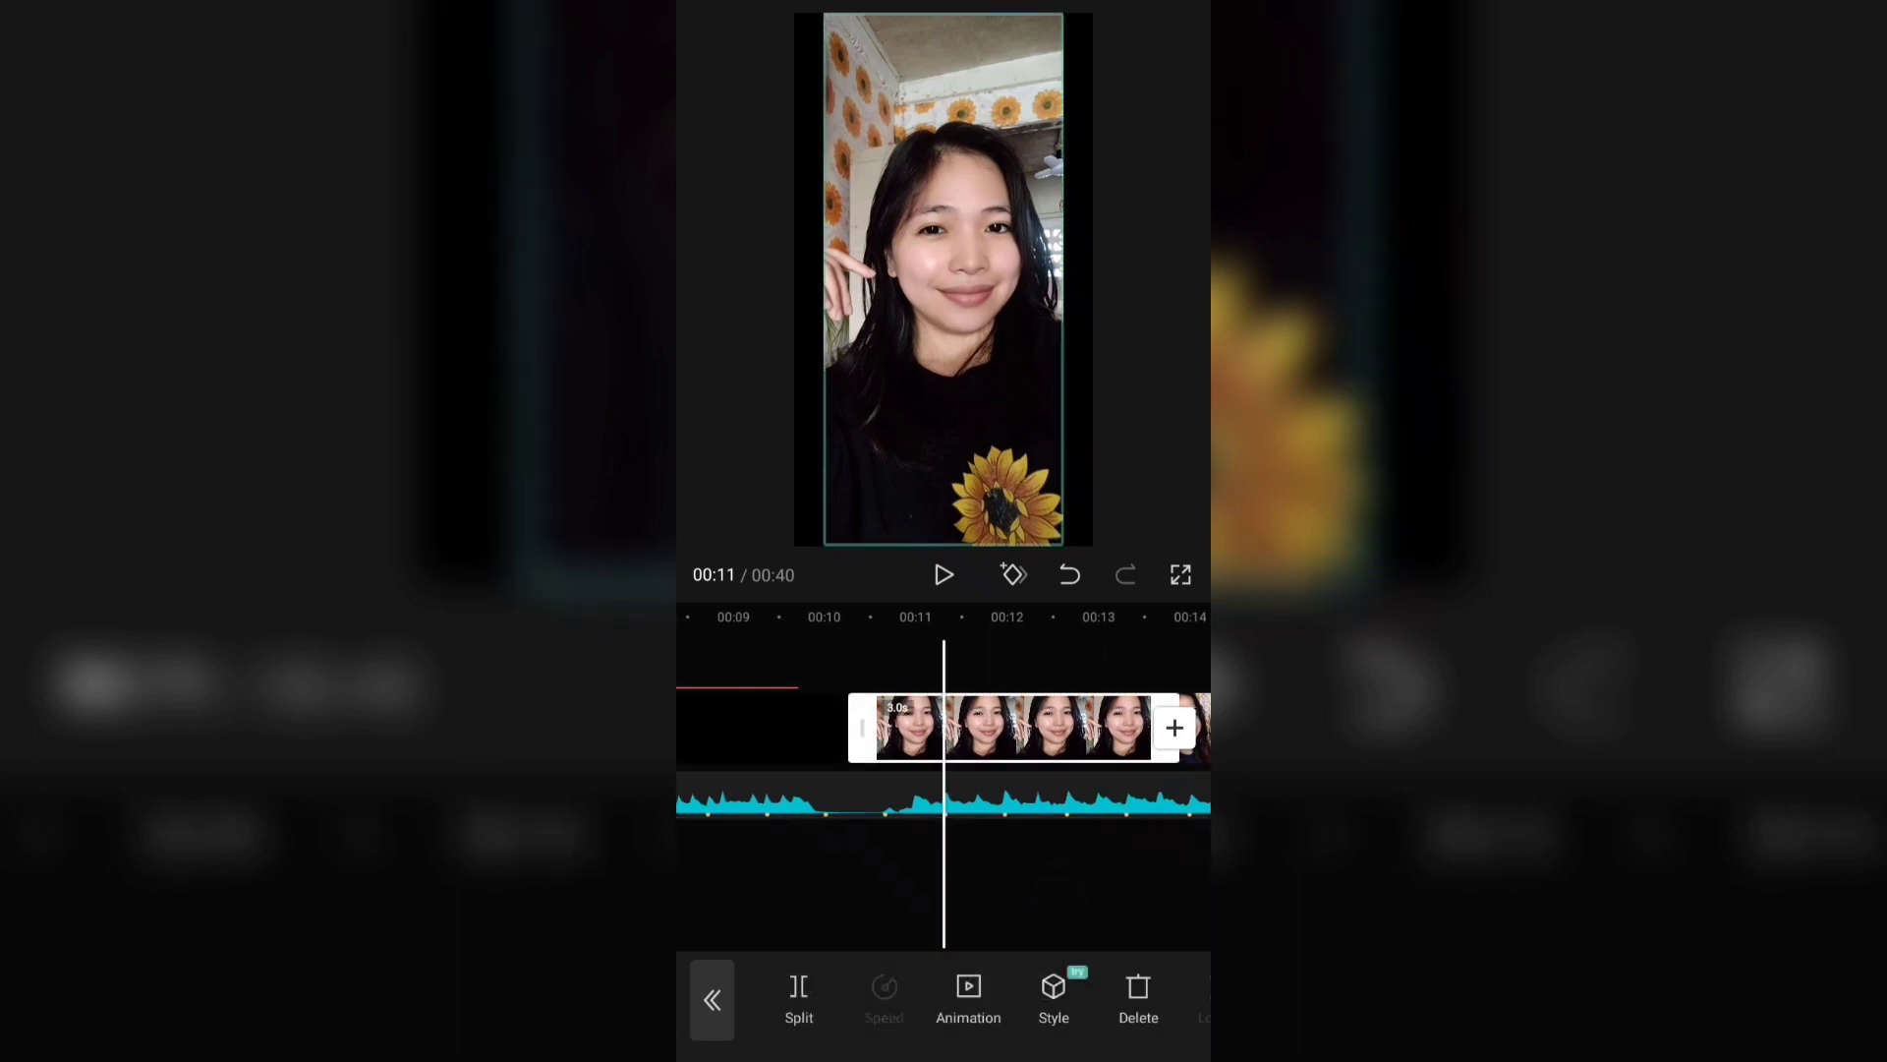
click(814, 999)
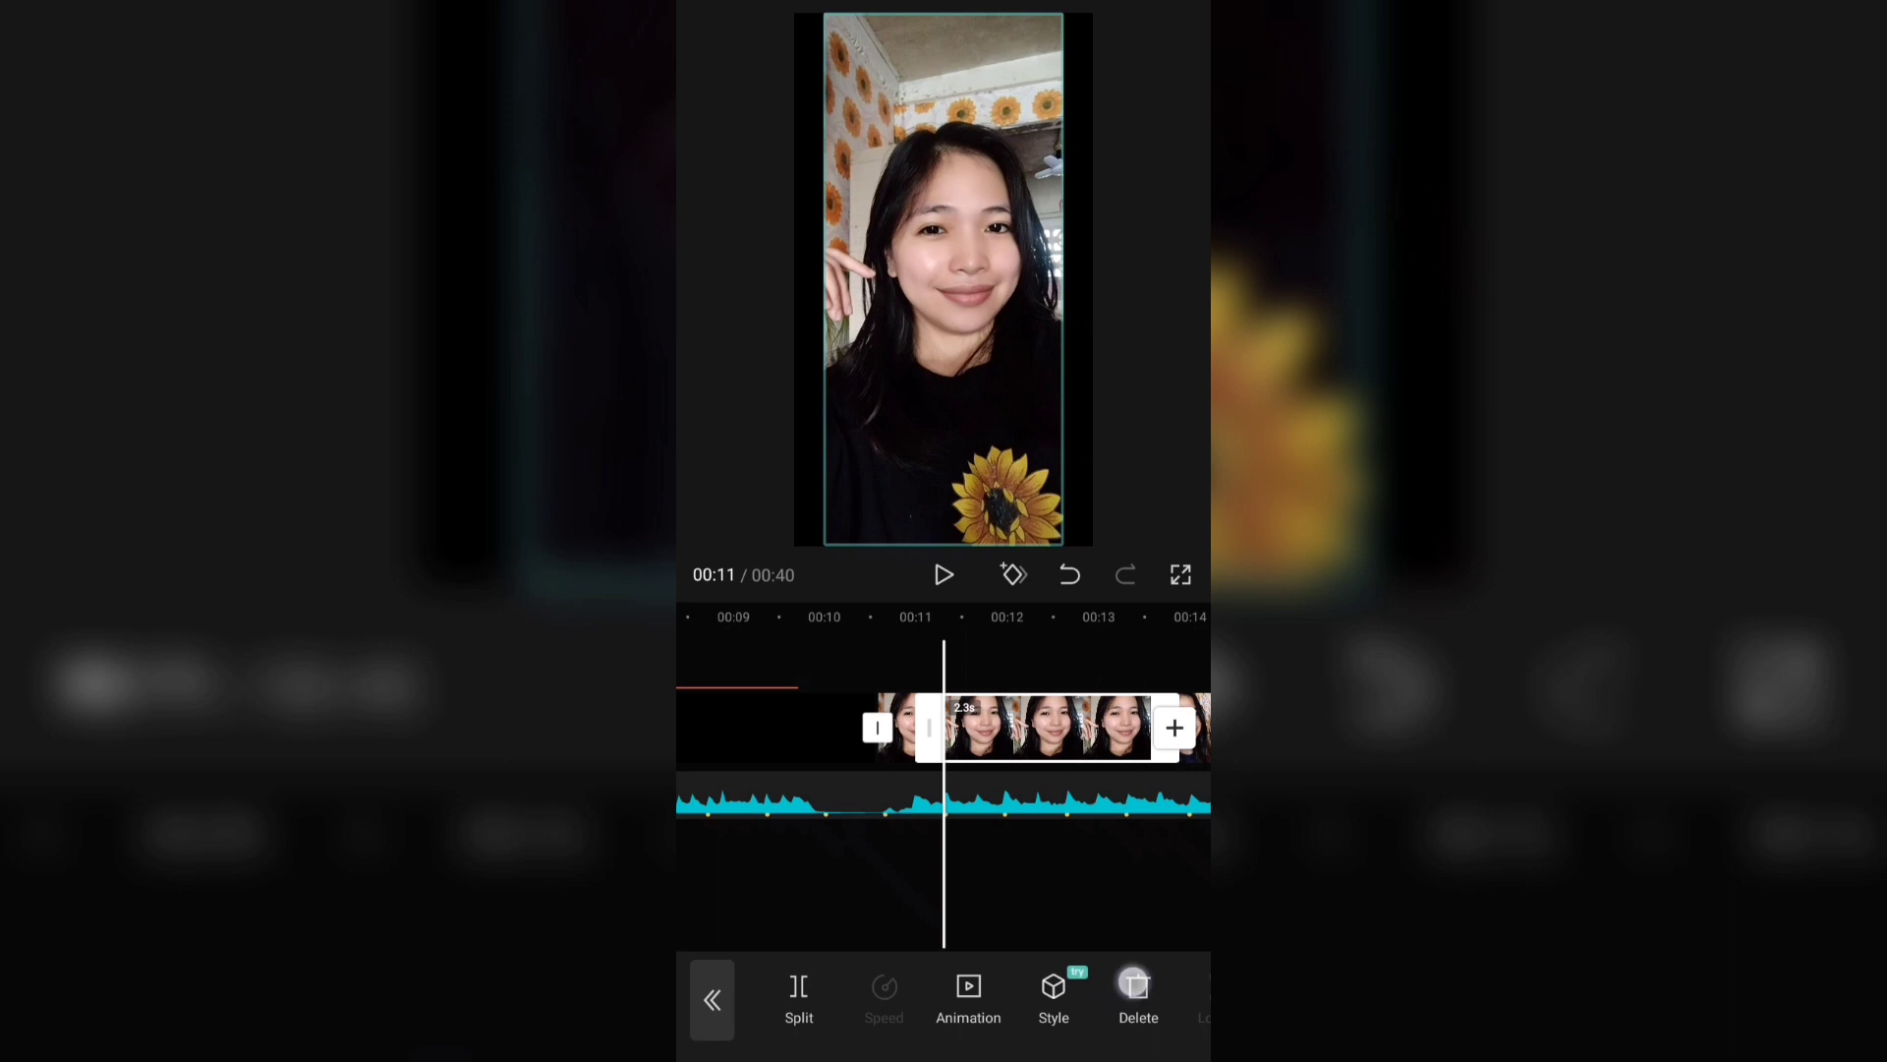
click(1135, 983)
drag(1041, 840, 1055, 866)
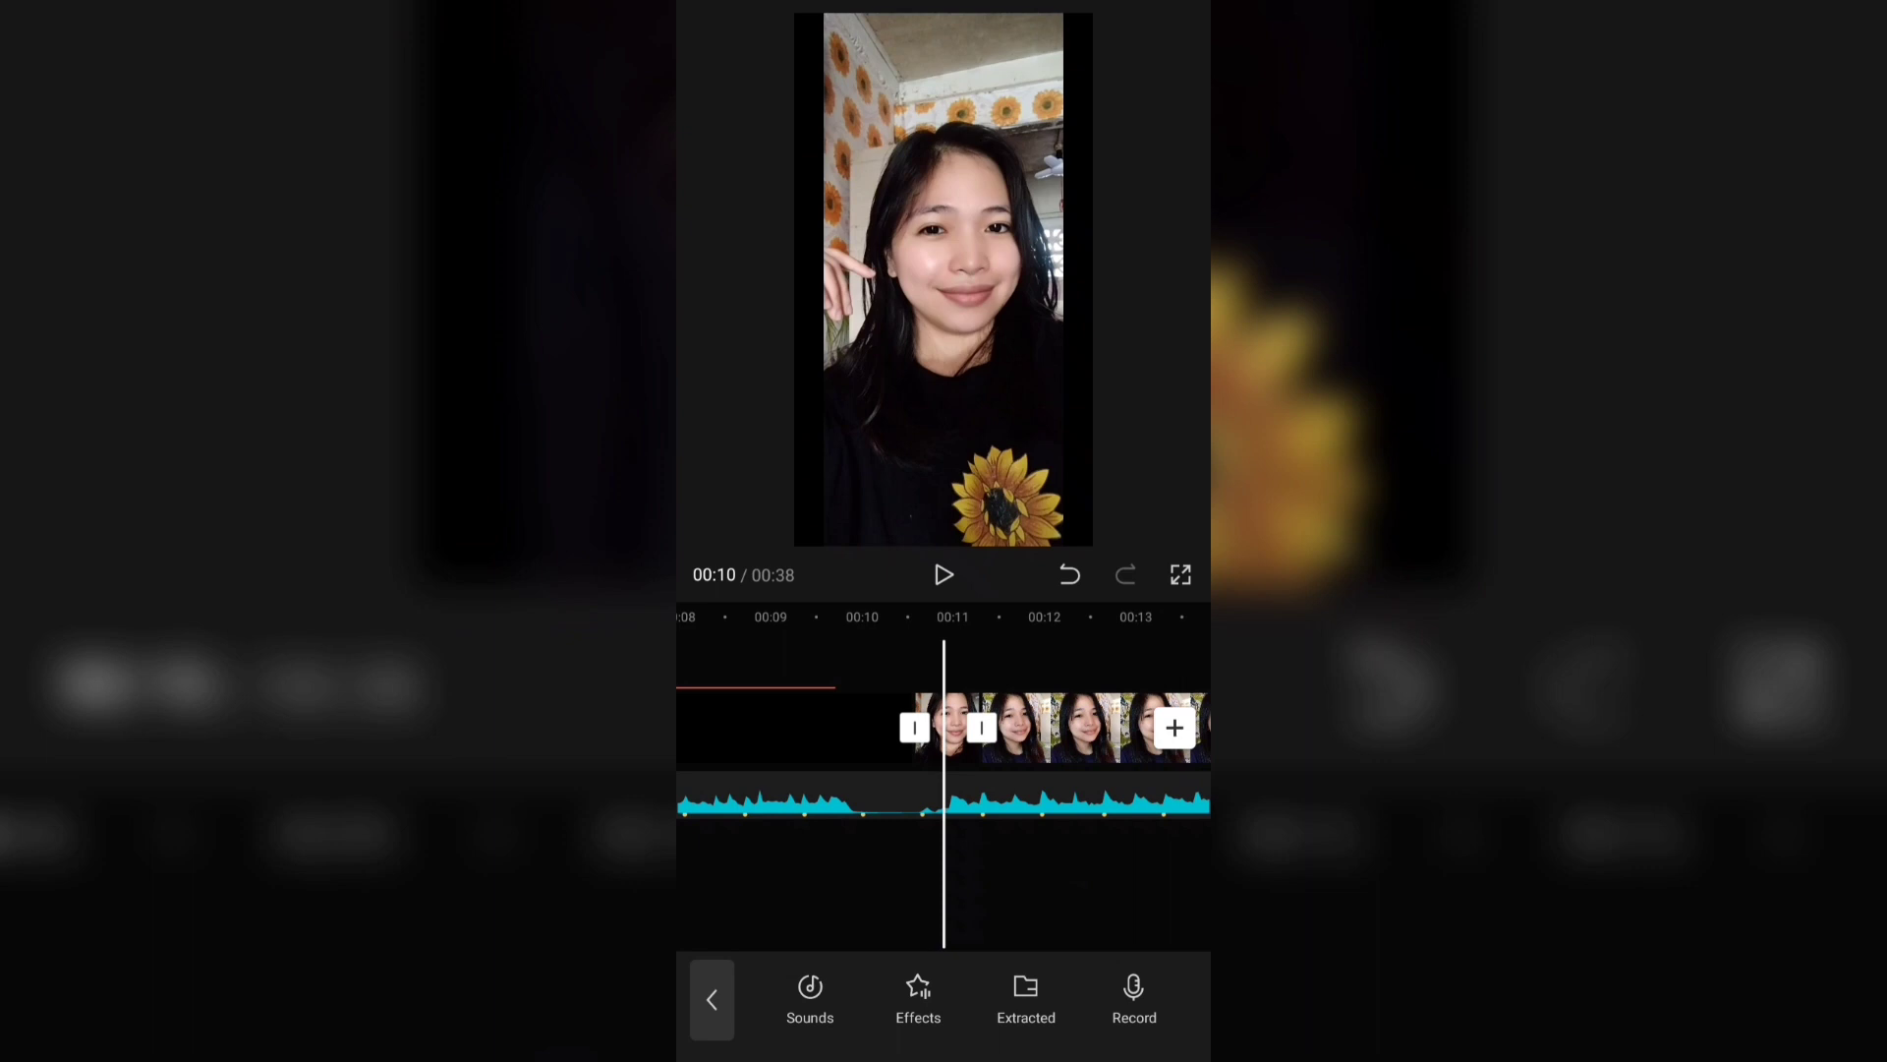
- Zoom the 0.7-second clip at 00:10 to fill the vertical frame and play it back
click(949, 702)
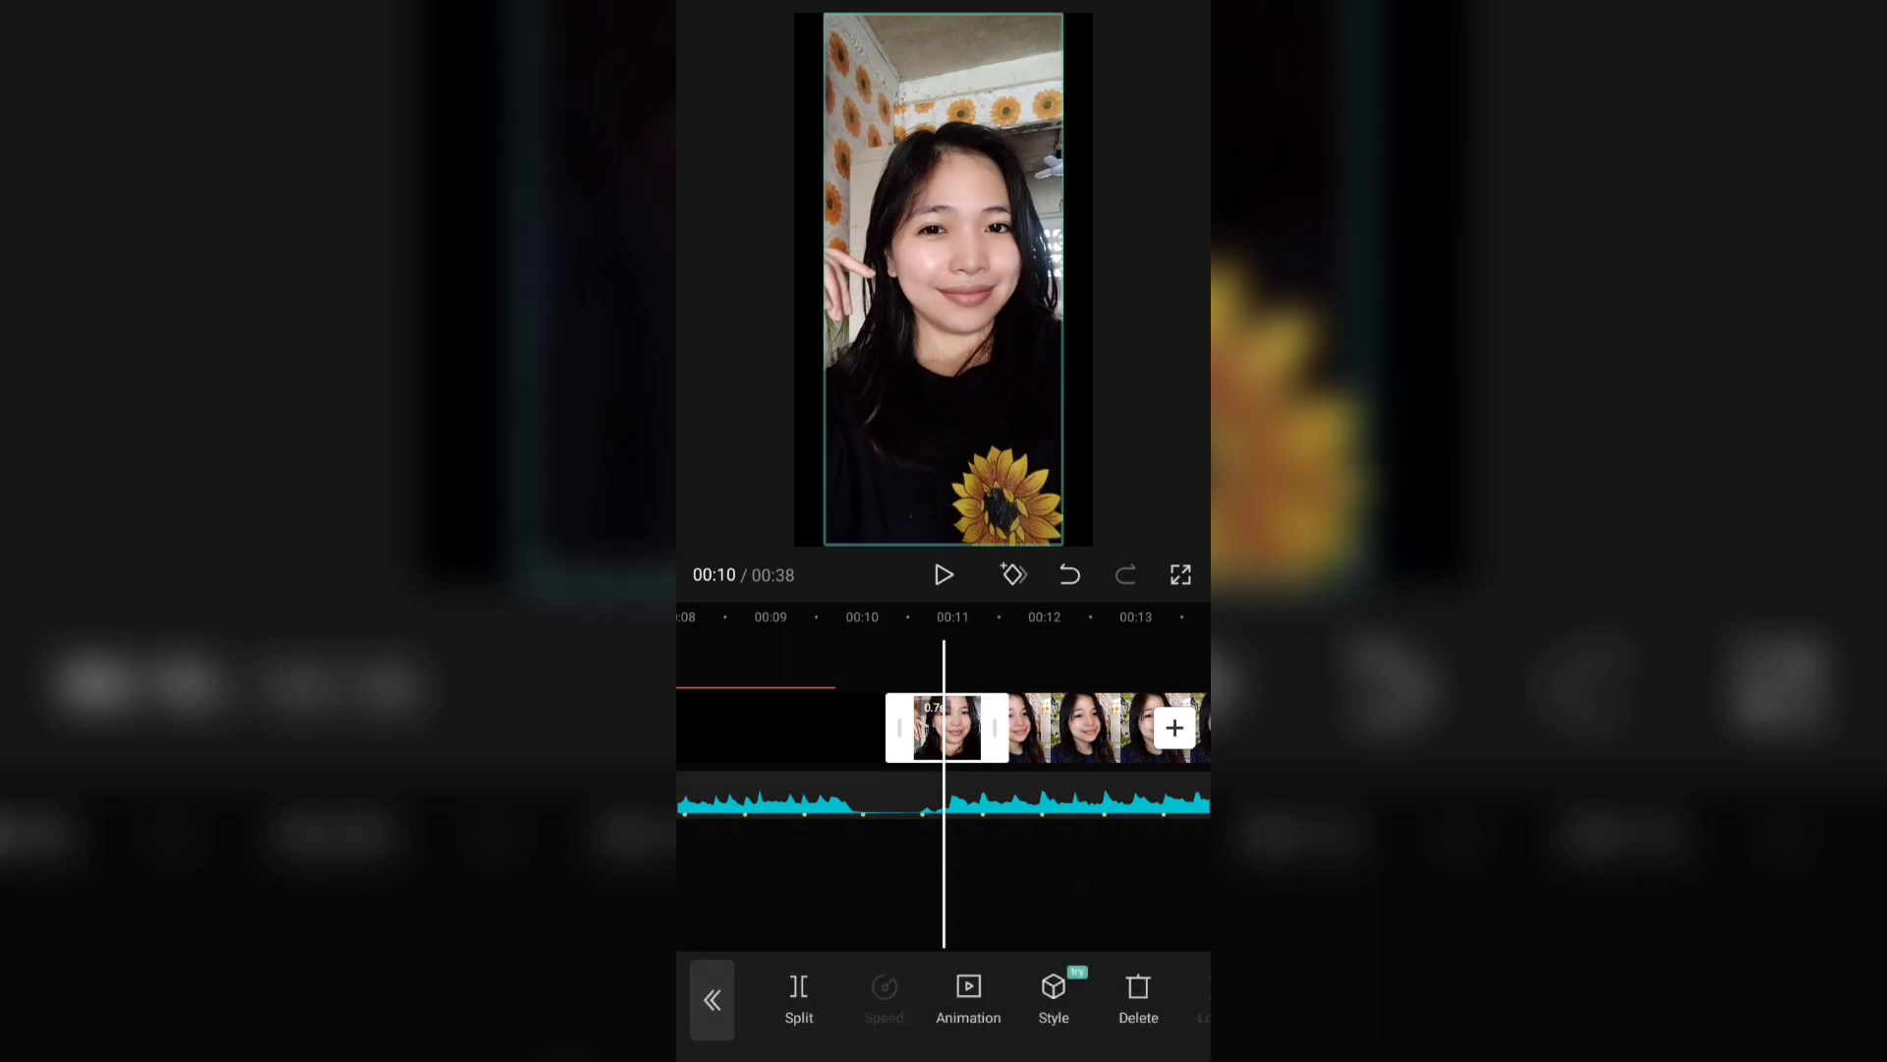
scroll(934, 374, up, 5)
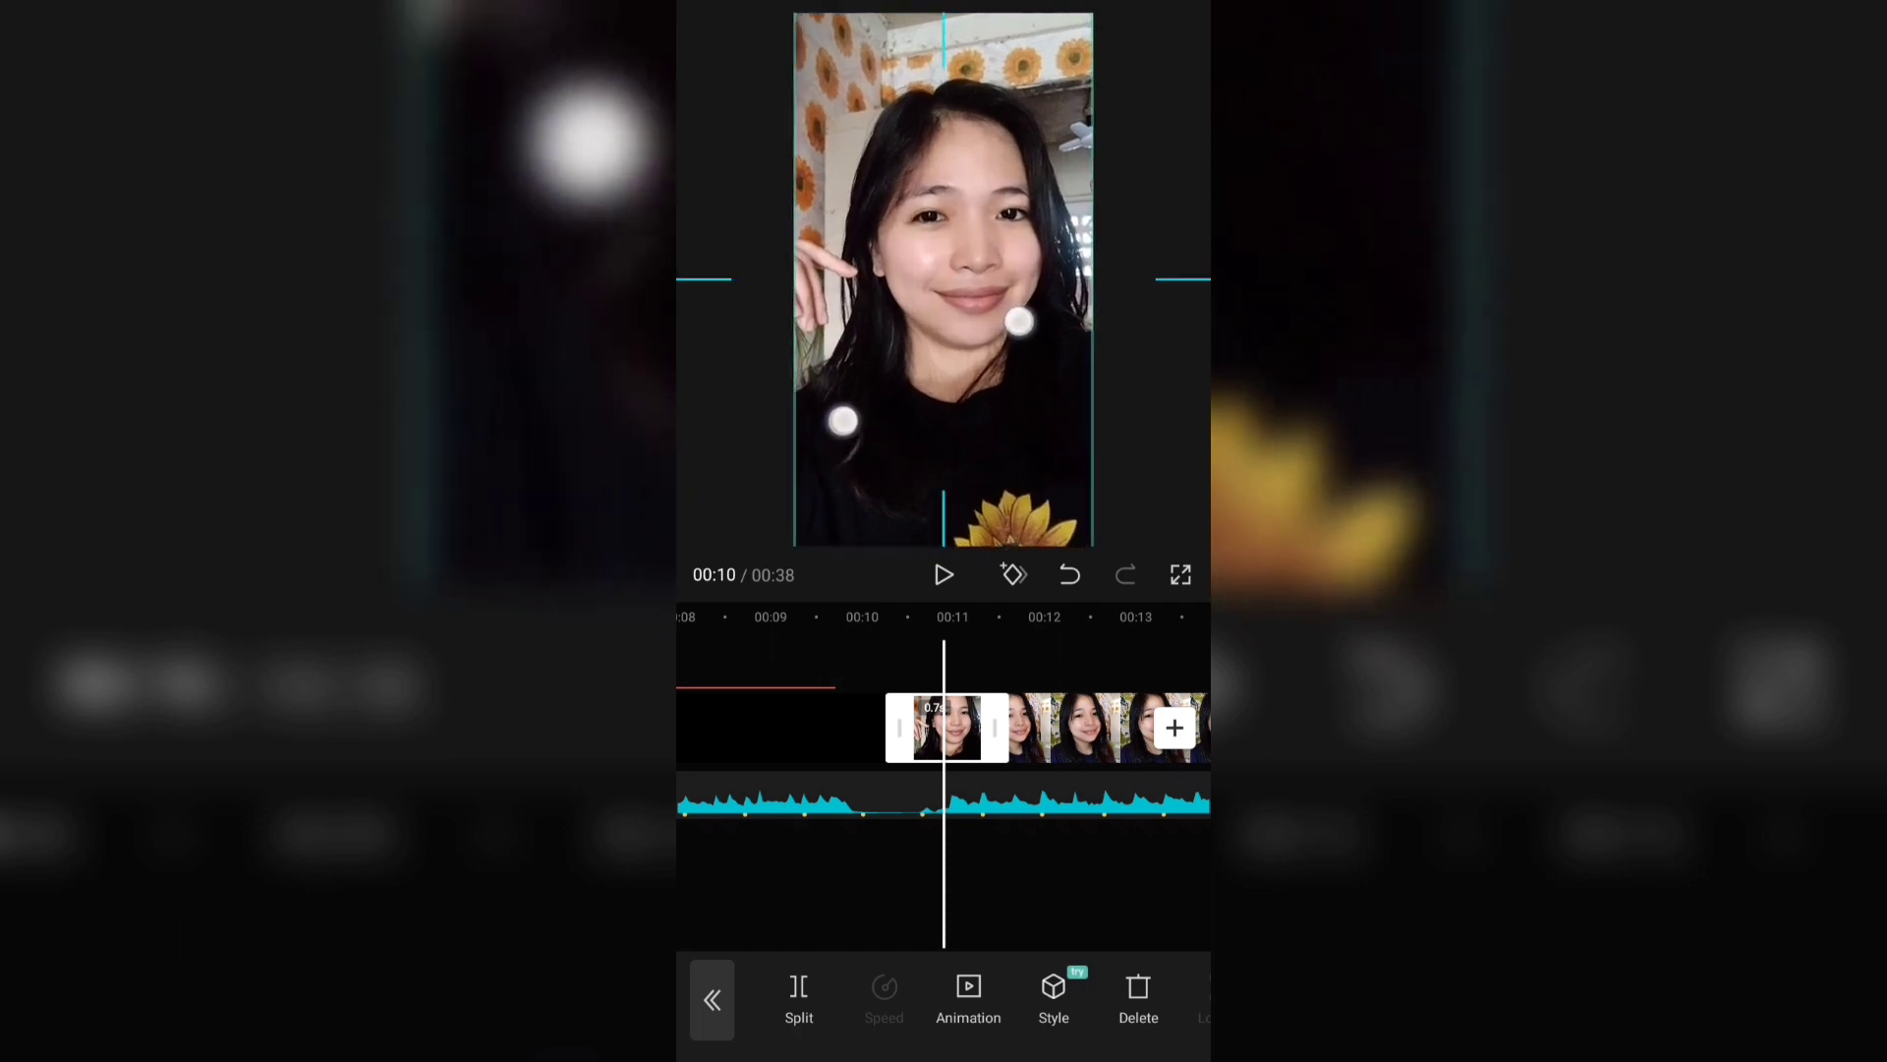
scroll(923, 386, down, 2)
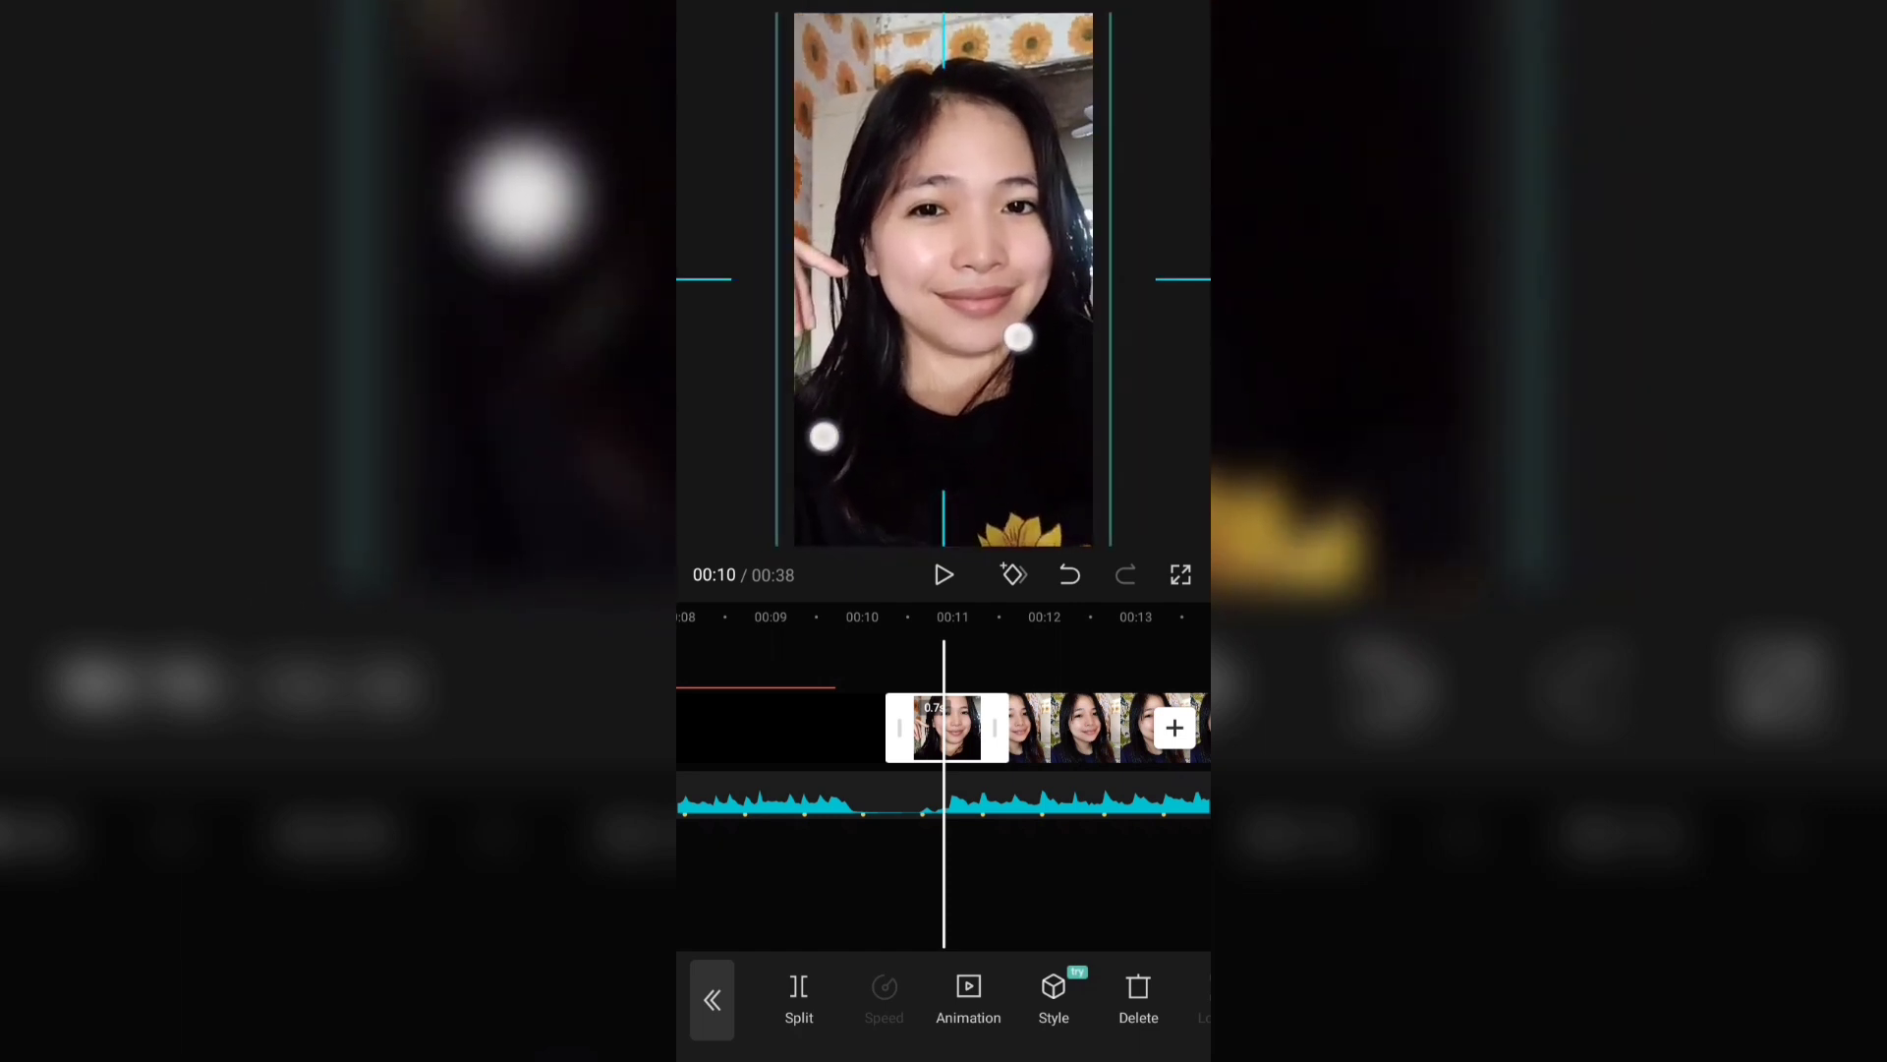
click(1078, 880)
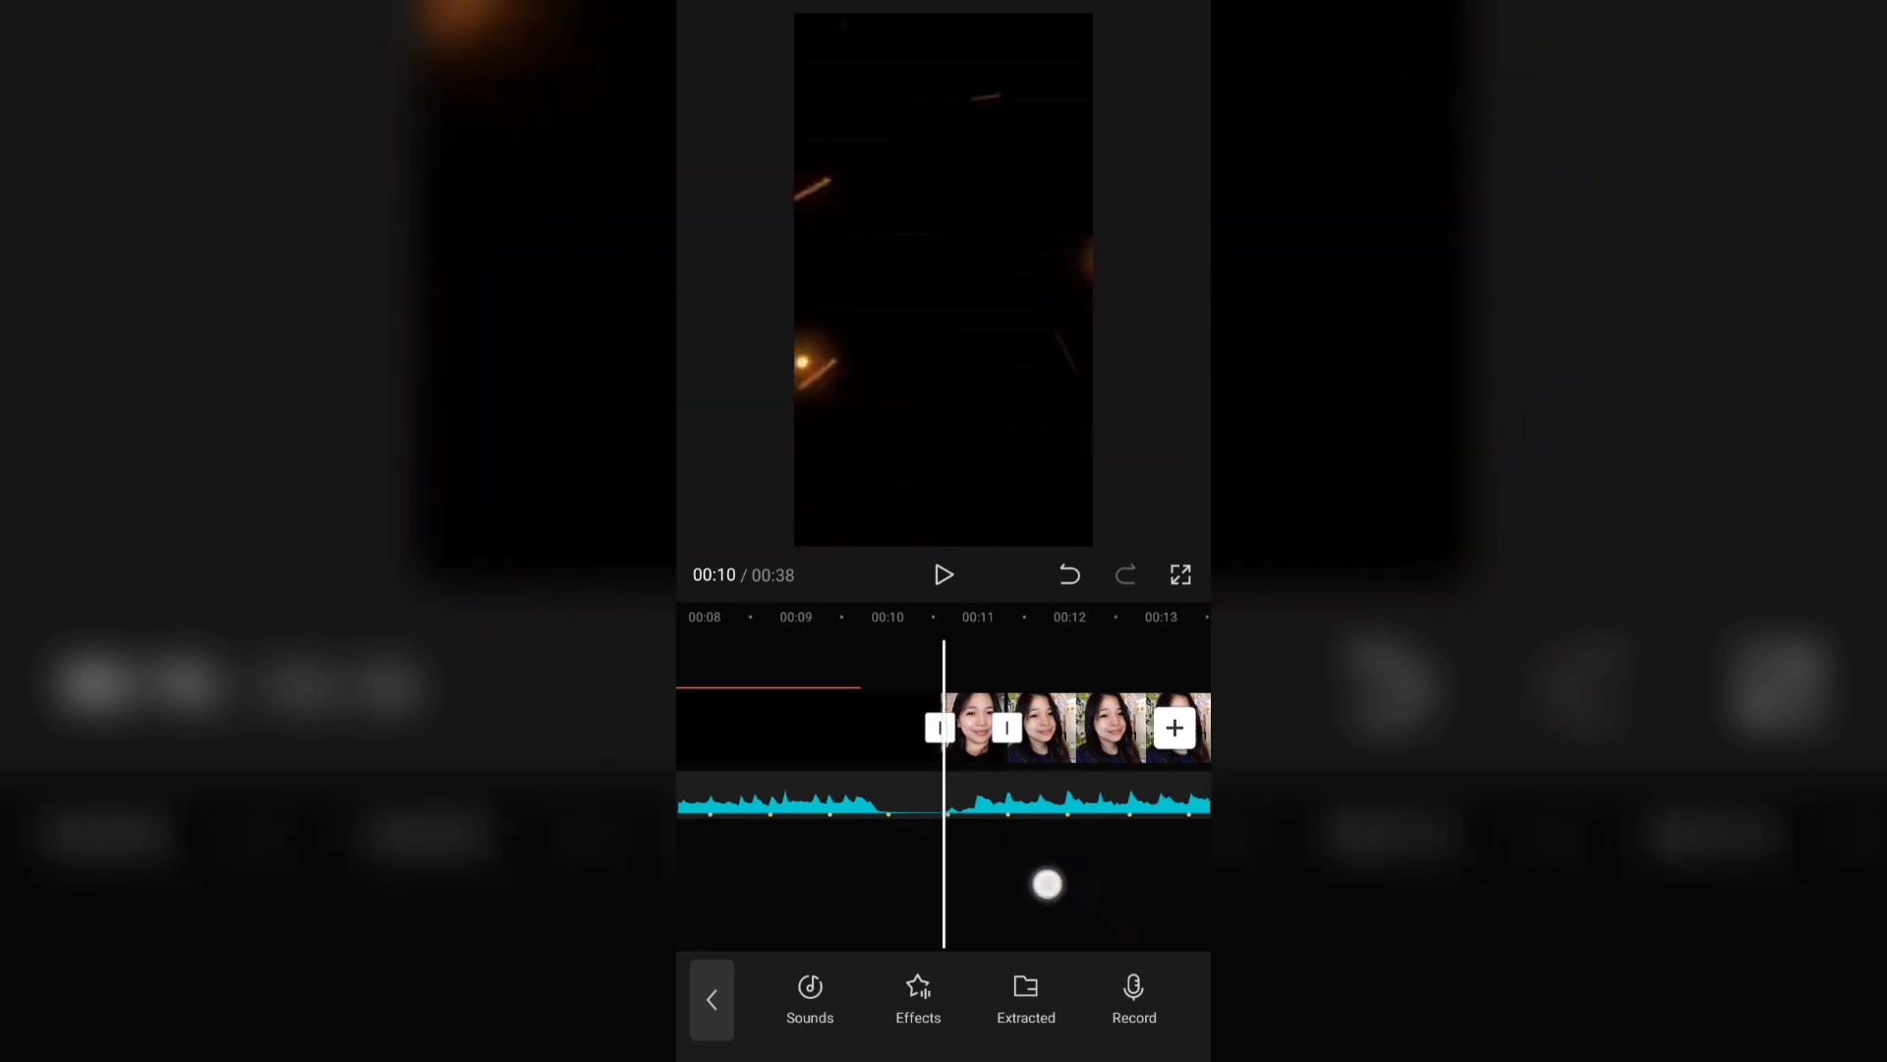
click(943, 574)
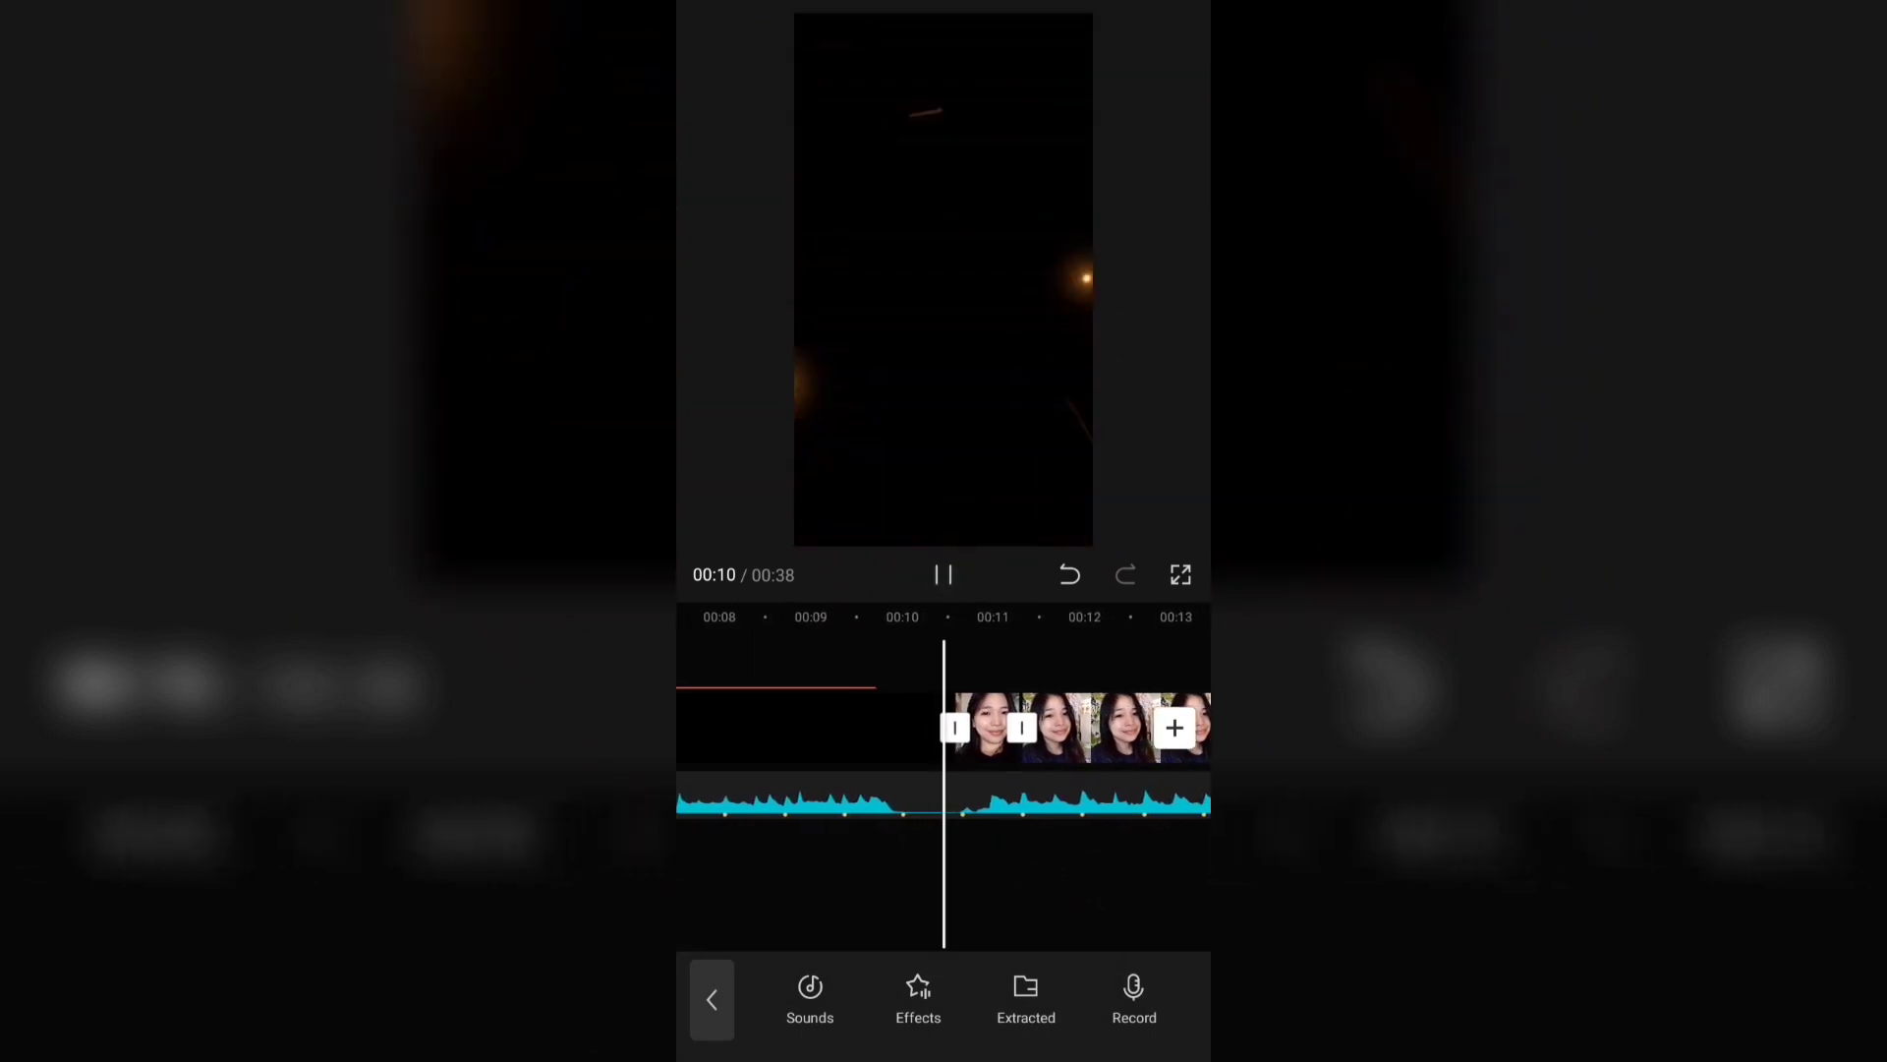
click(945, 568)
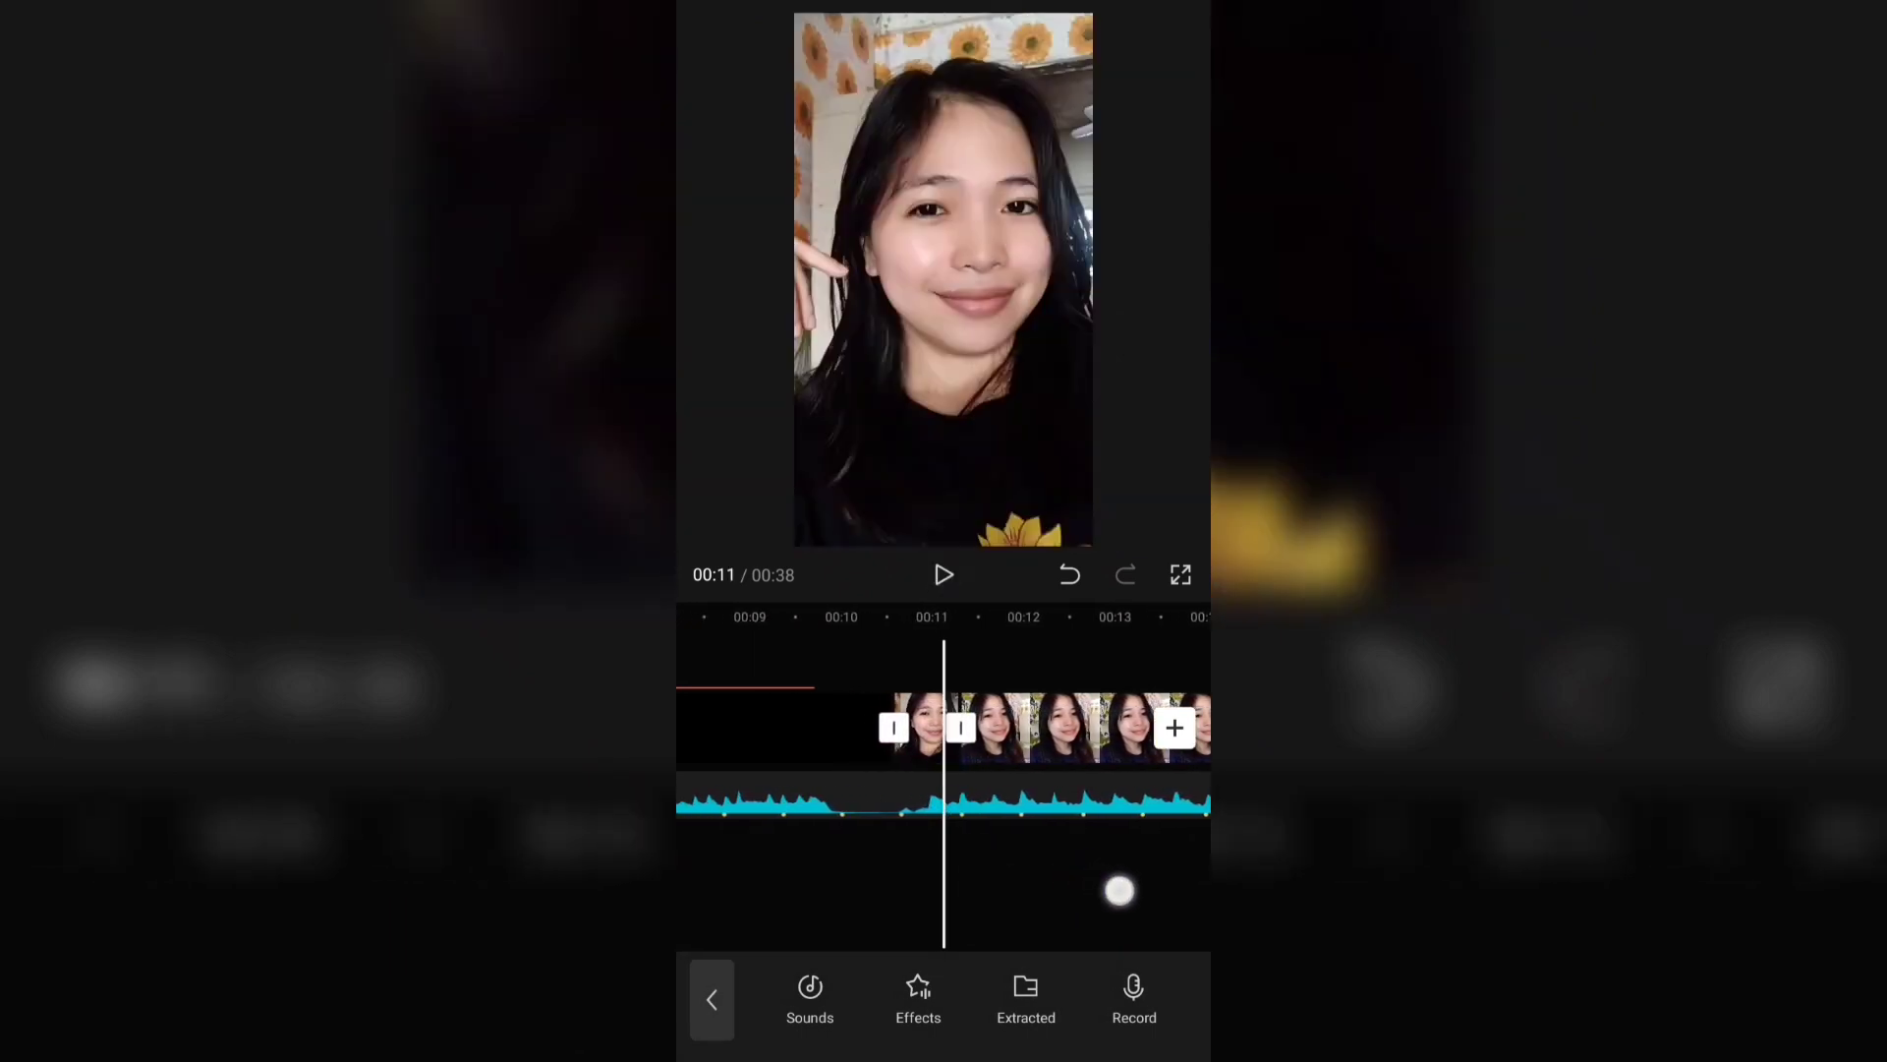
mouse_move(1116, 890)
mouse_down()
mouse_move(1027, 888)
mouse_move(1113, 892)
mouse_move(1045, 899)
mouse_up()
- Split the 3.0-second clips at 00:11 and 00:12, deleting each 2.3-second remainder
click(975, 725)
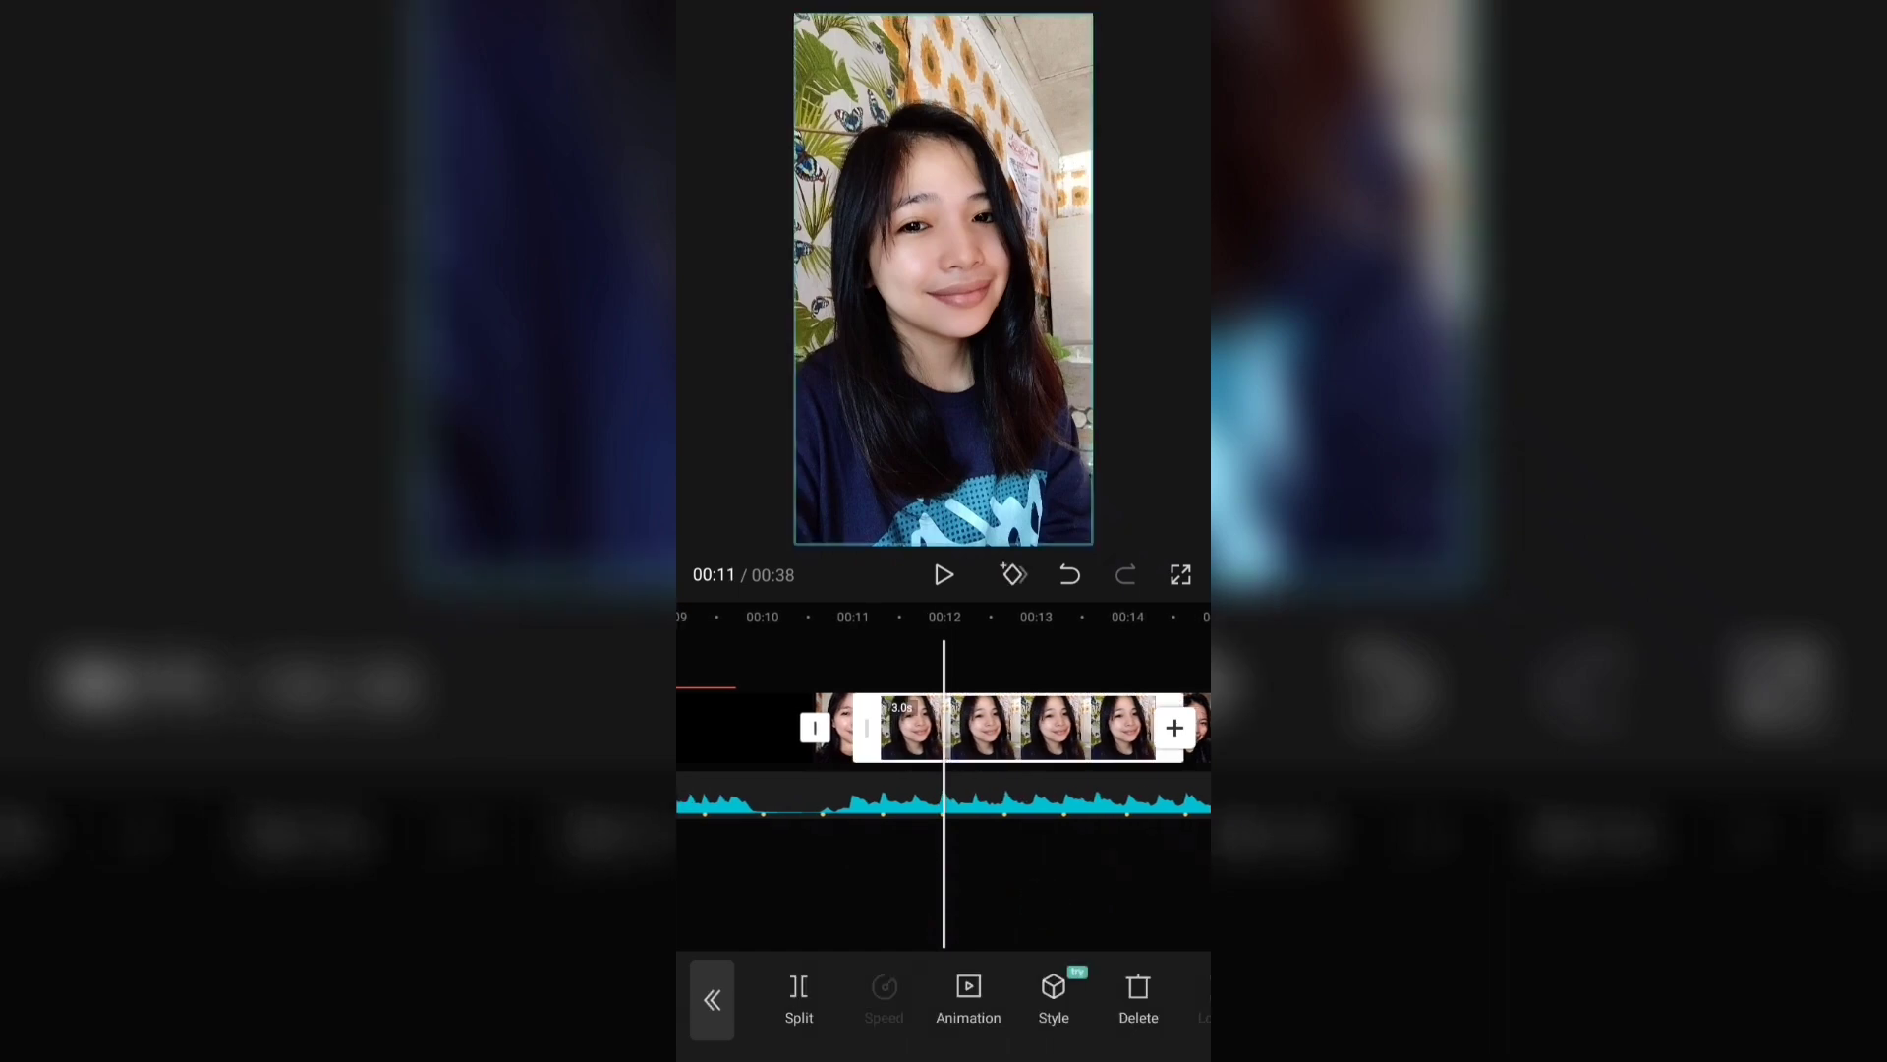
click(800, 985)
click(1032, 725)
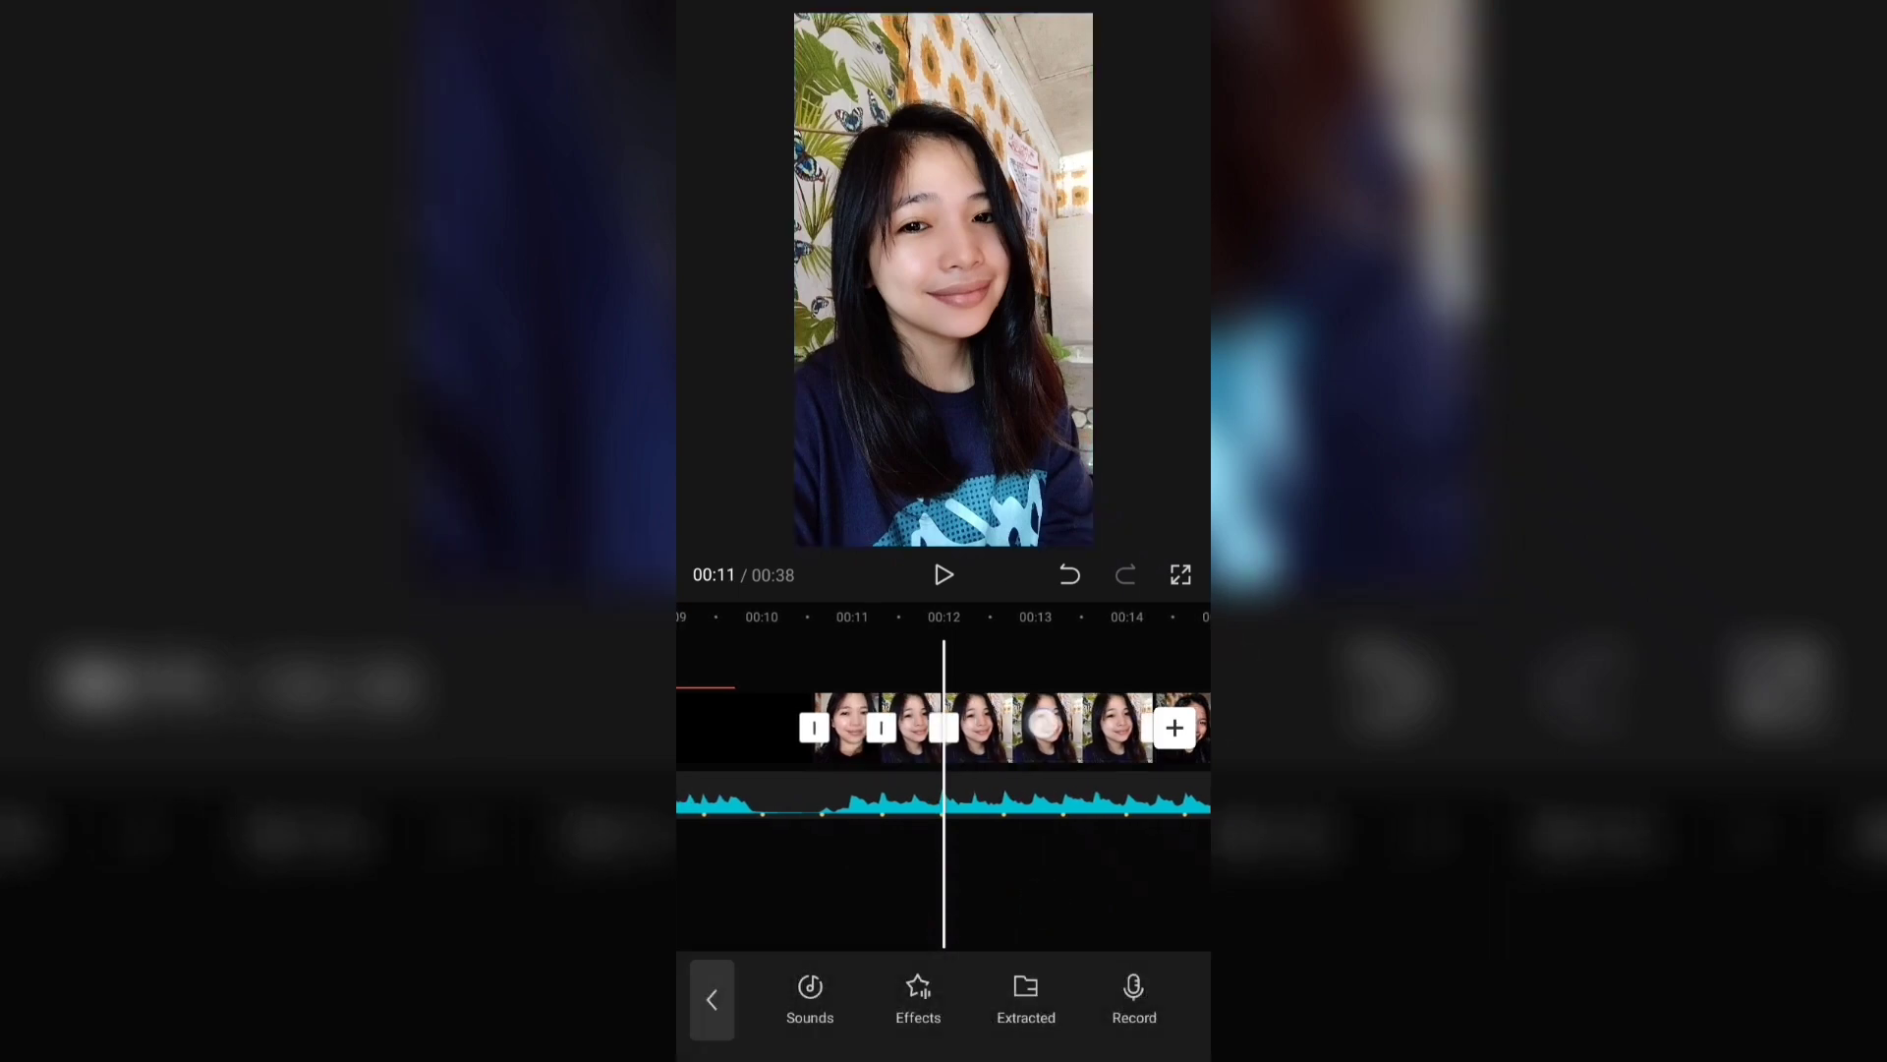
click(1032, 726)
click(1132, 989)
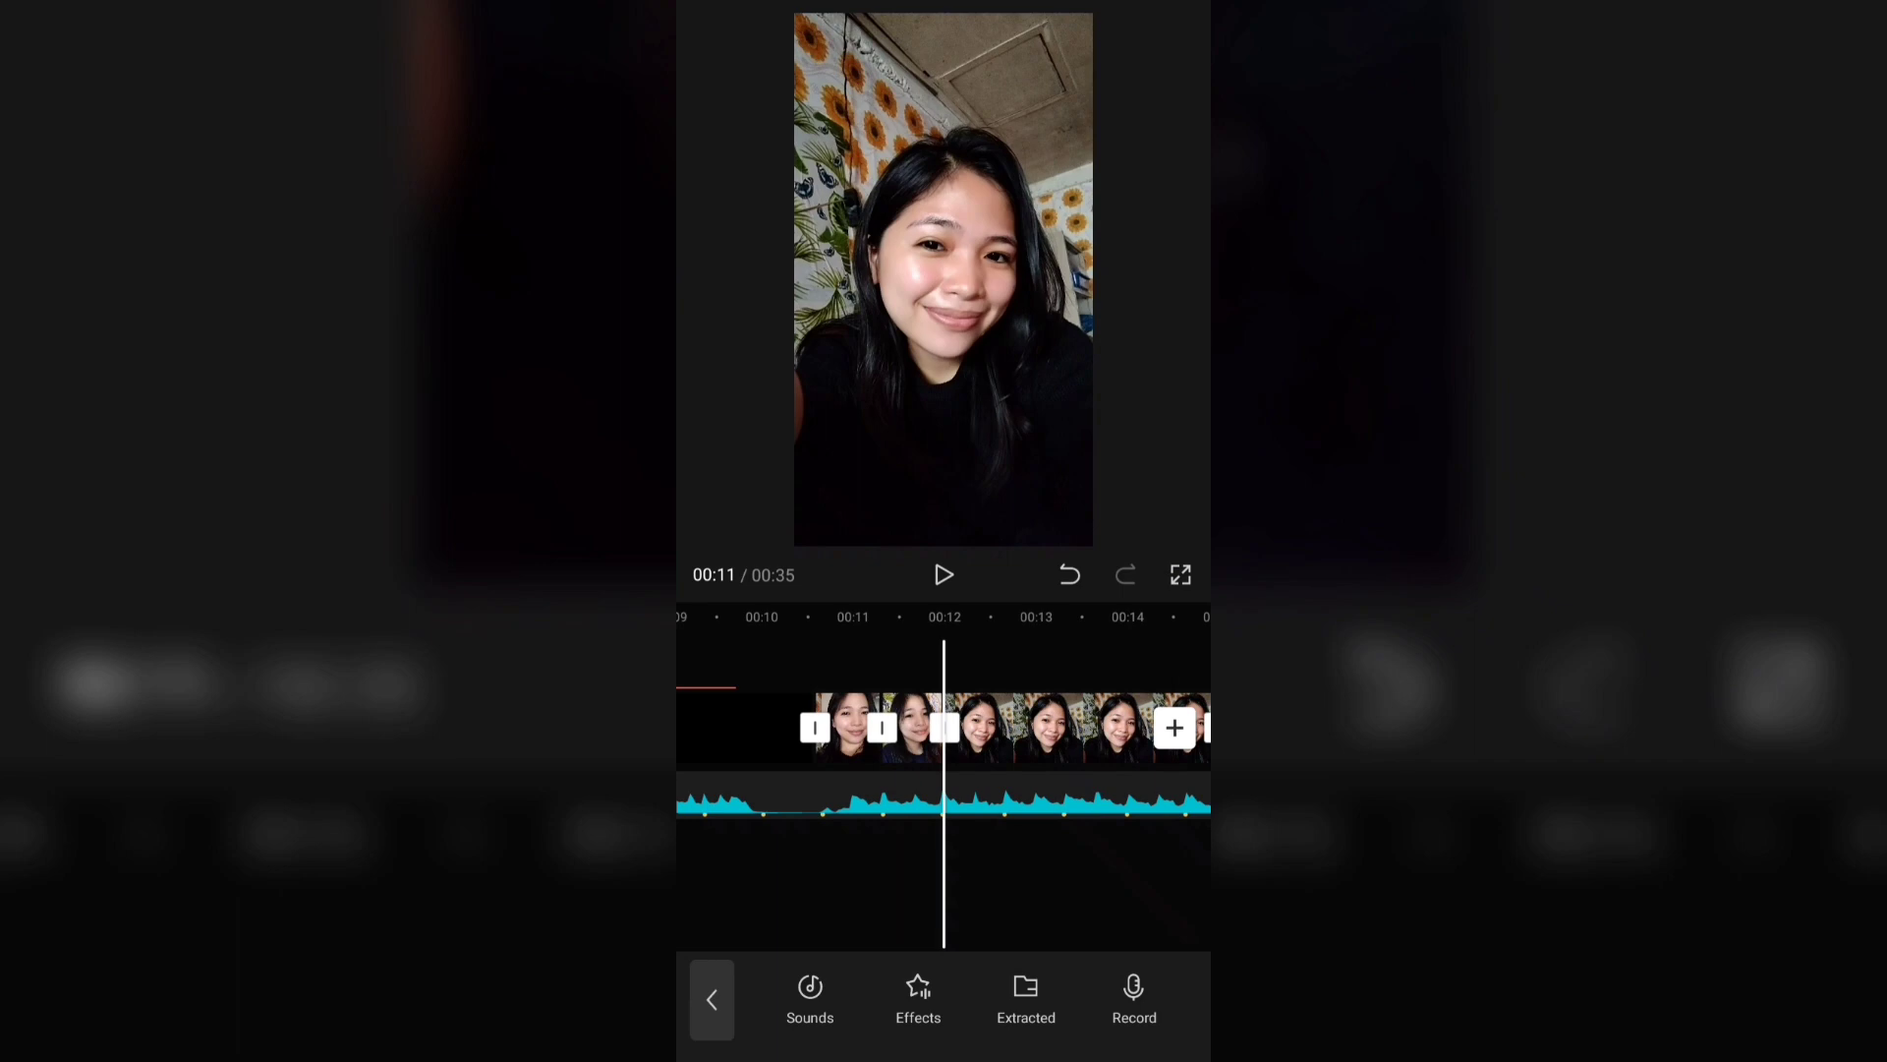
mouse_move(1134, 890)
mouse_down()
mouse_move(1049, 893)
mouse_move(1062, 885)
mouse_up()
click(992, 732)
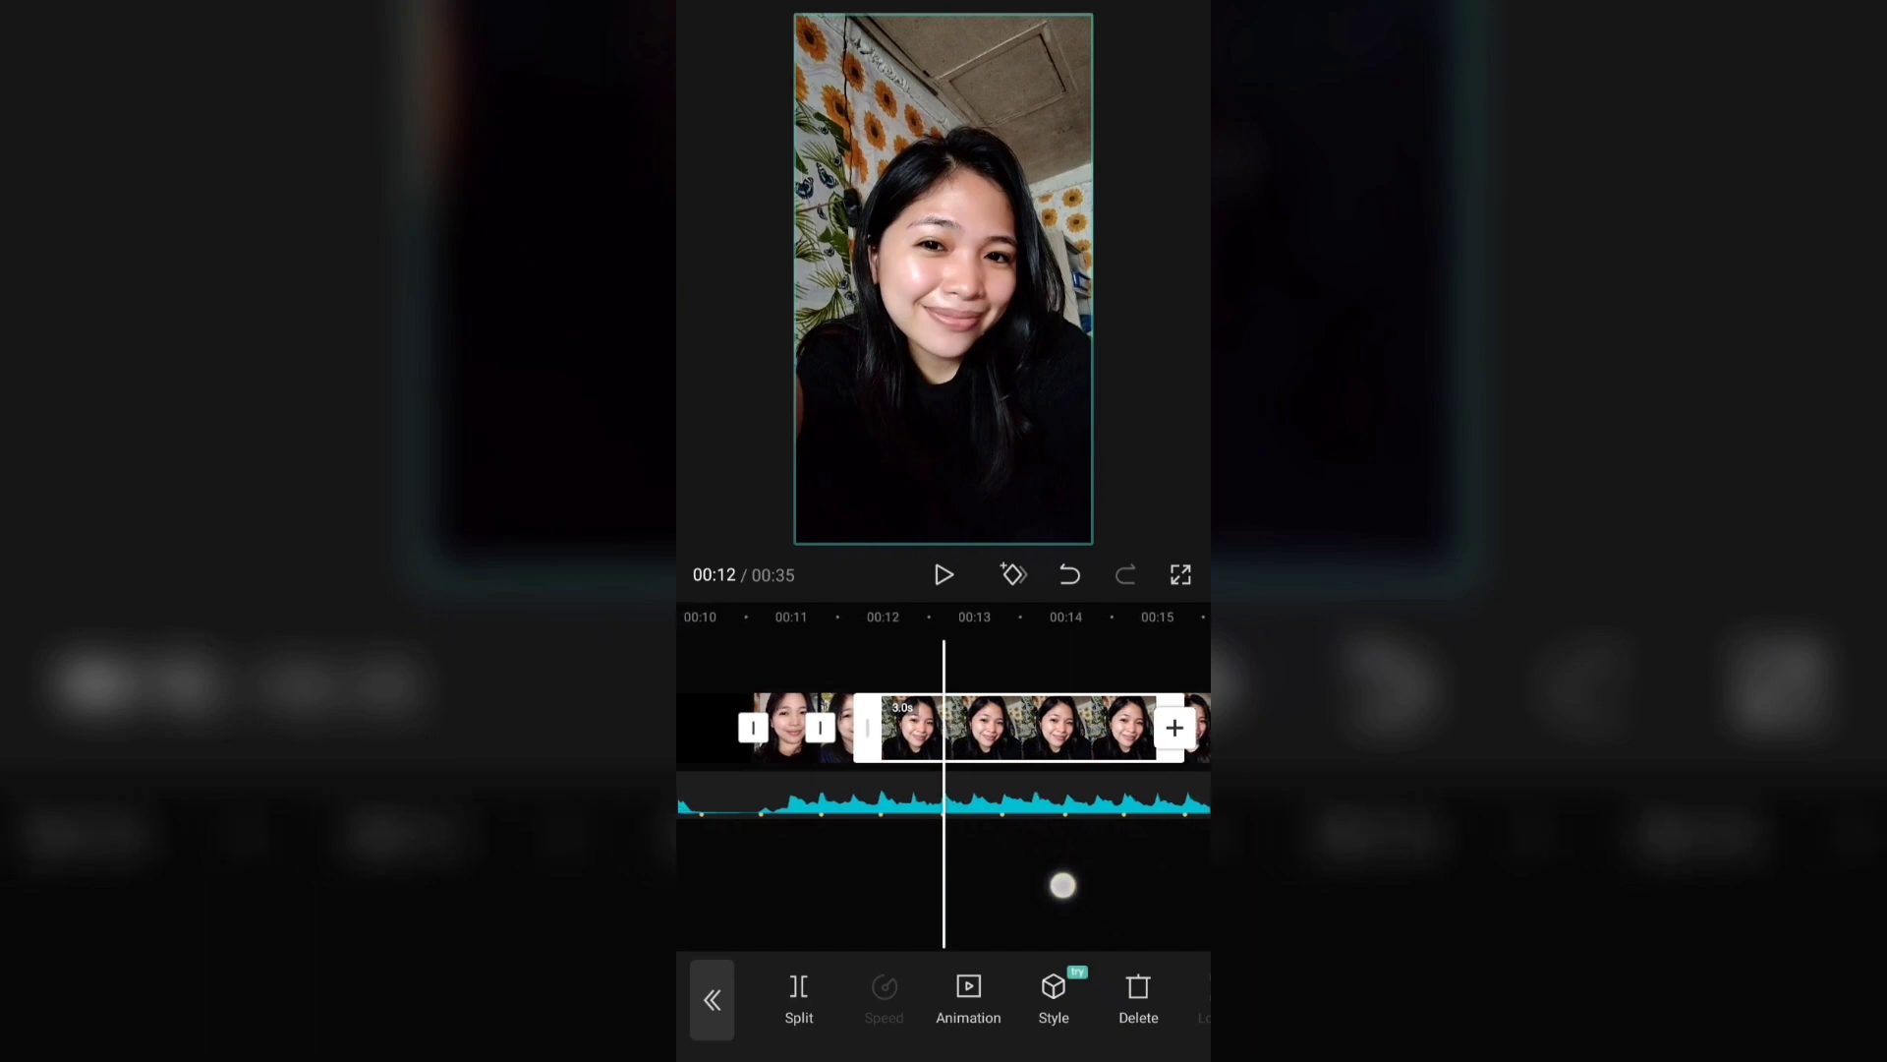
click(798, 993)
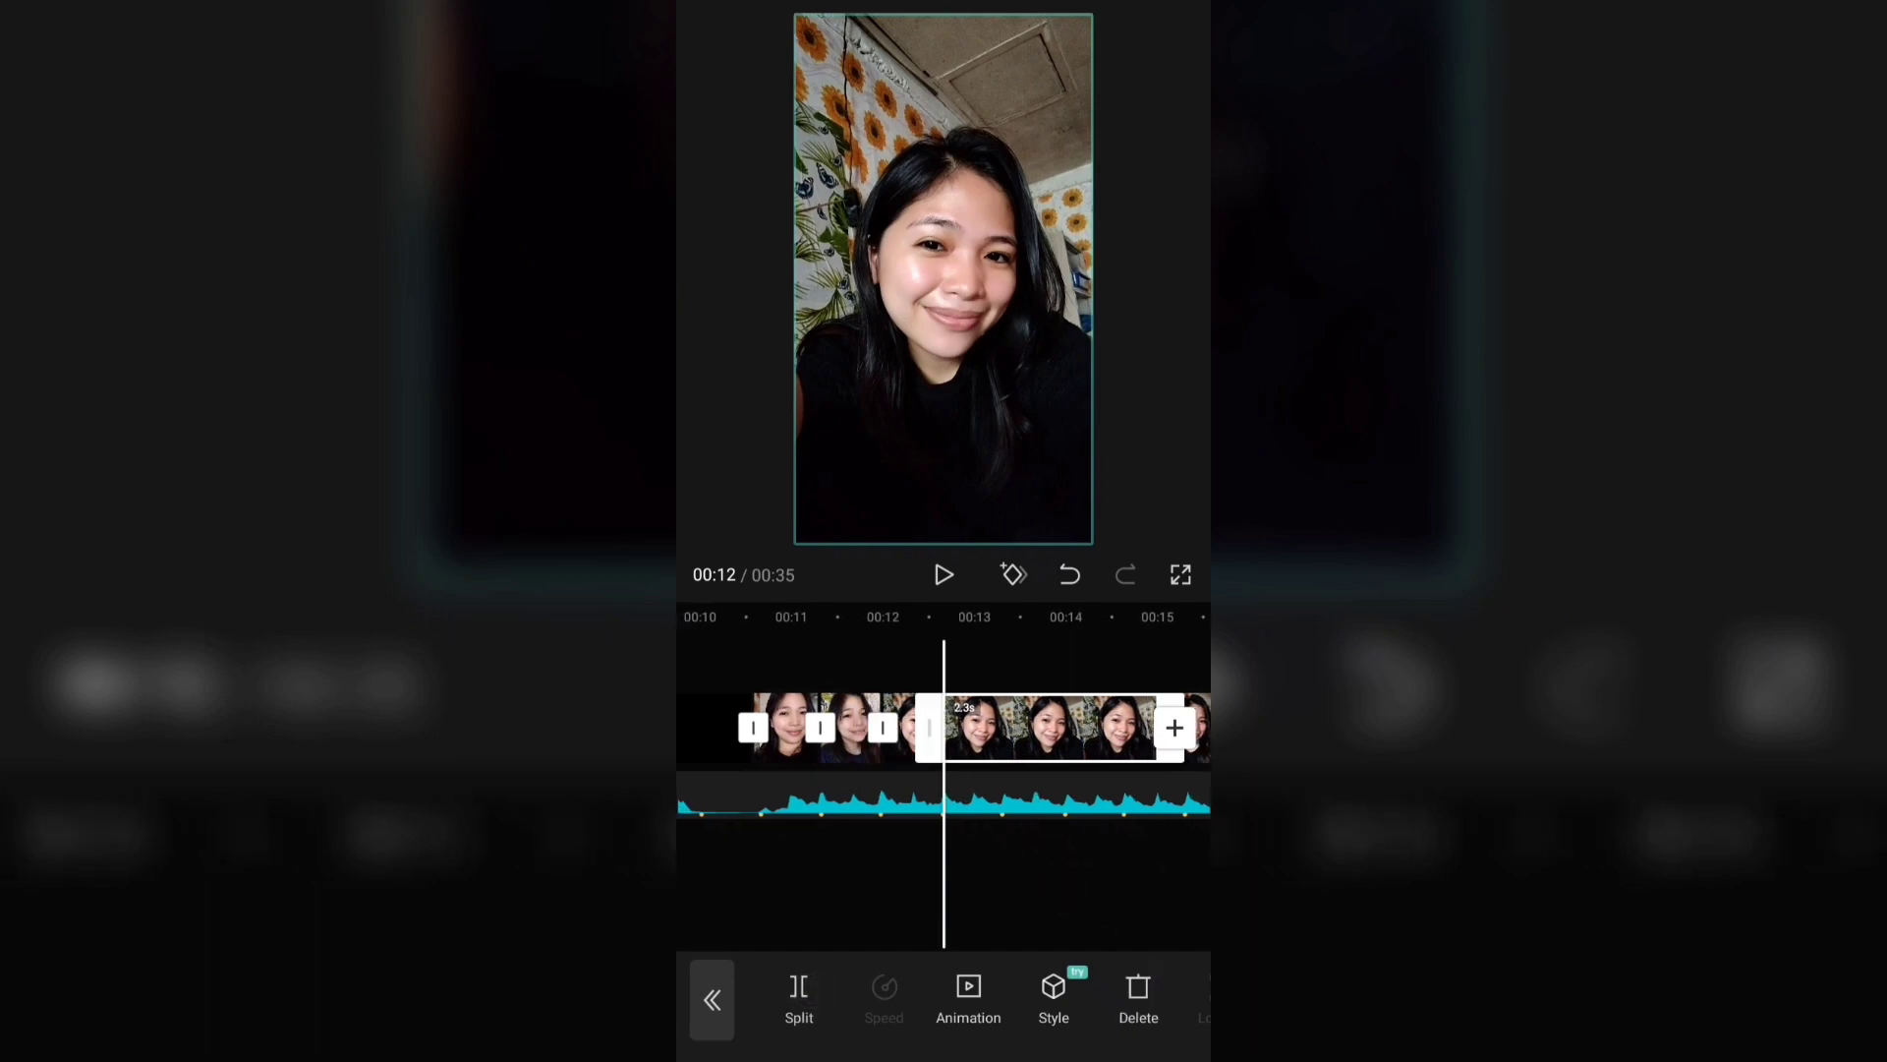
click(1139, 998)
mouse_move(1119, 880)
mouse_down()
mouse_move(1051, 894)
mouse_move(1200, 867)
mouse_up()
- Enlarge the 0.7-second clips at 00:11 and 00:12 to fill the vertical frame
click(926, 747)
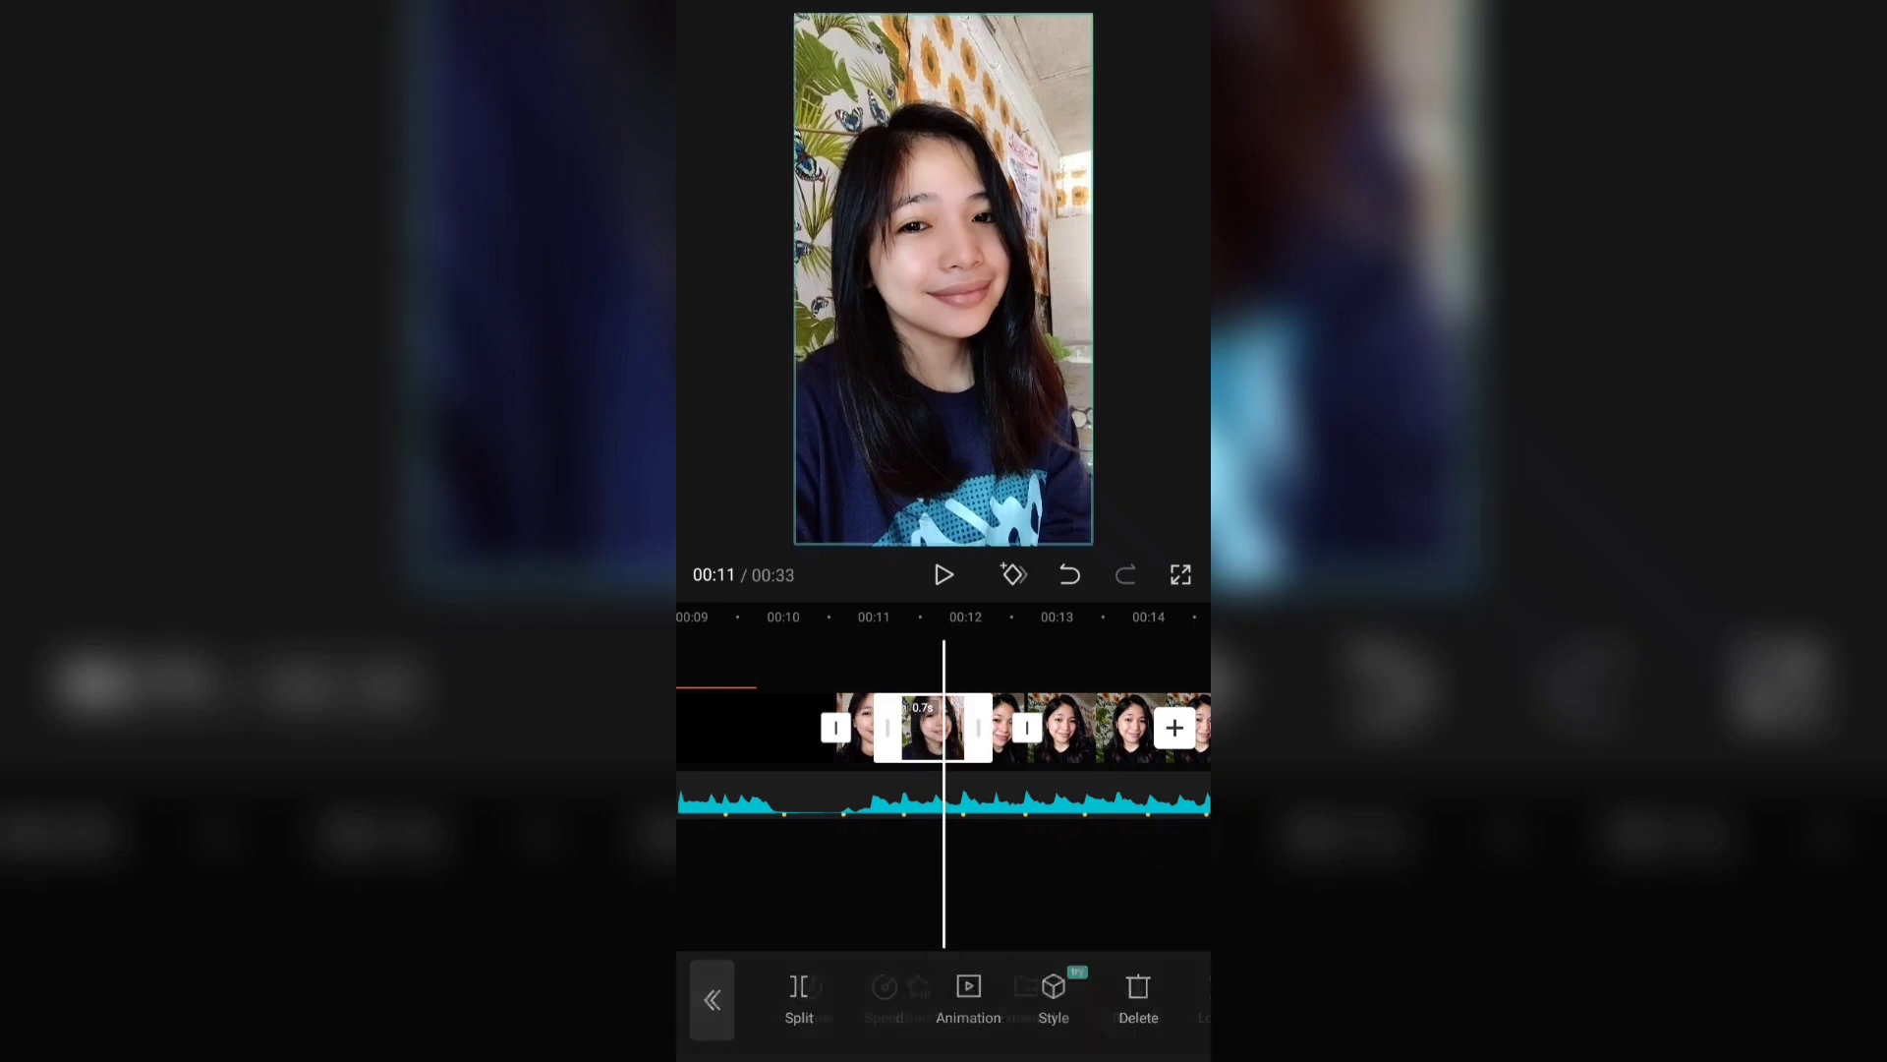
drag(835, 451, 826, 463)
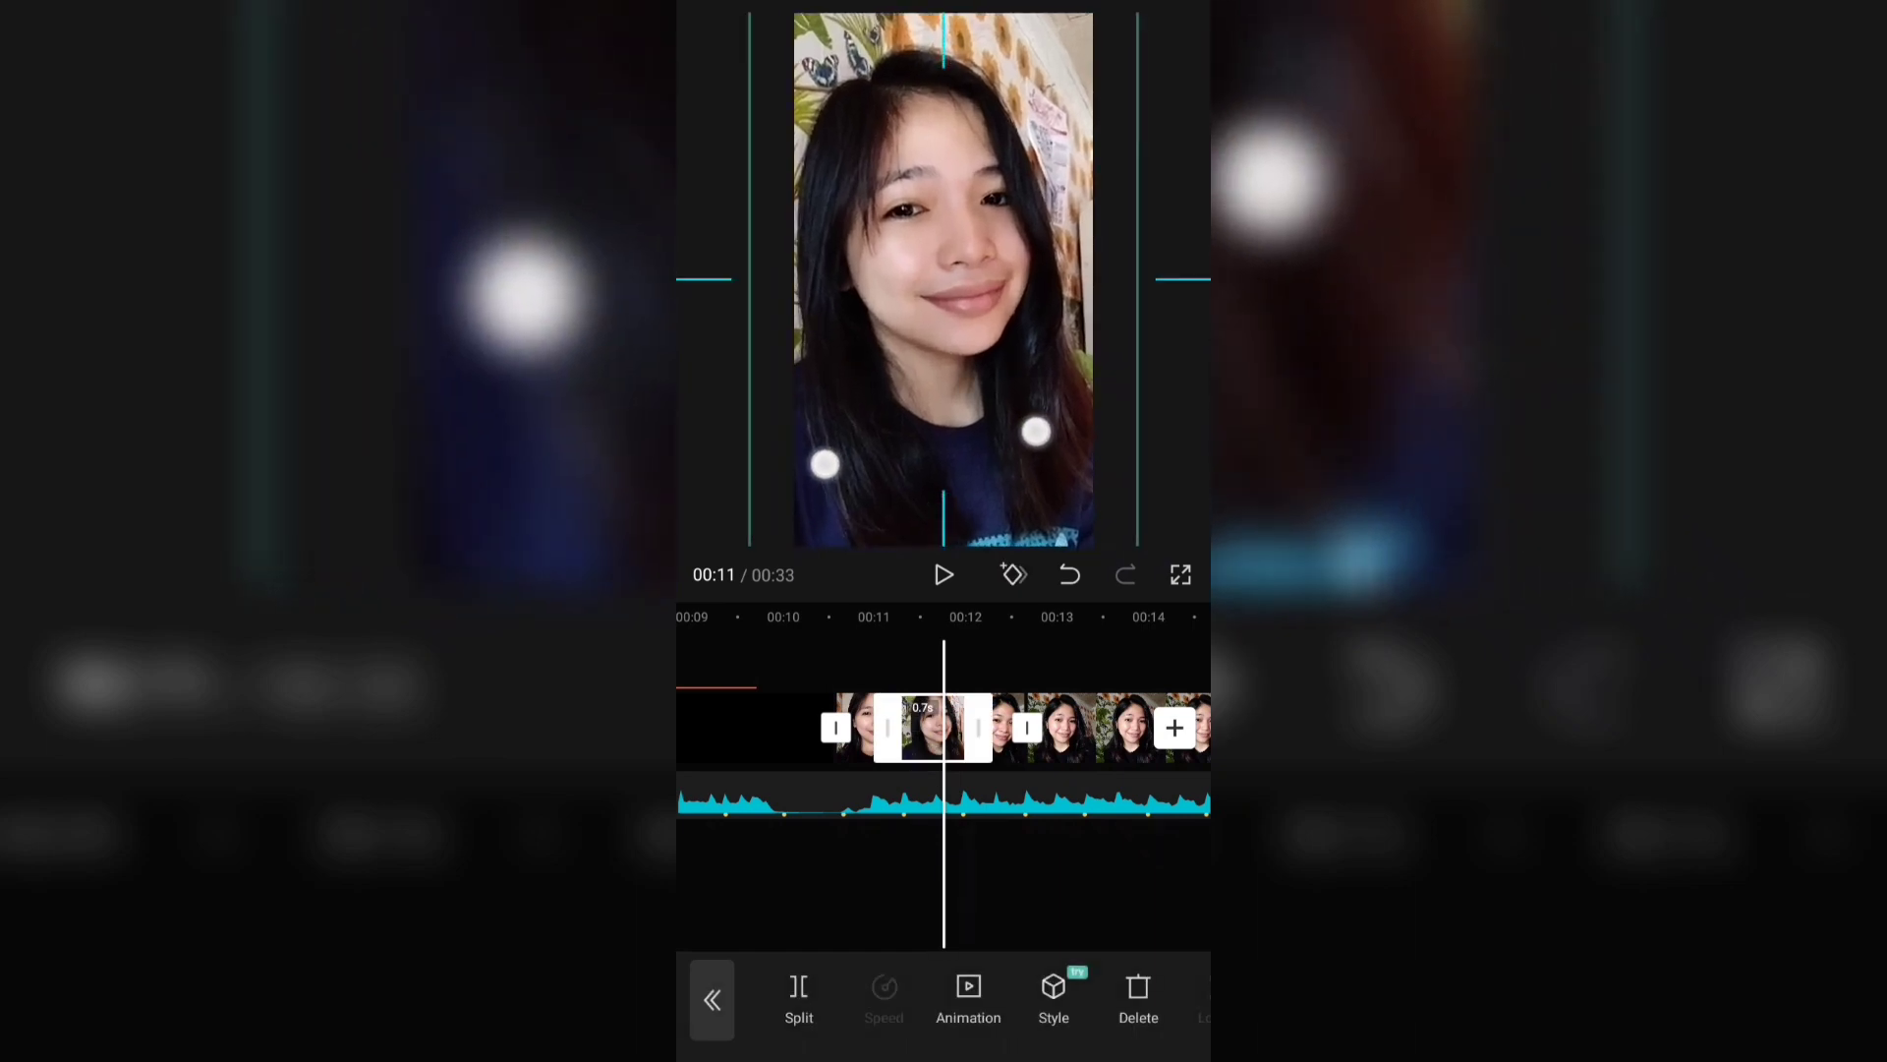
drag(1113, 891, 1083, 890)
click(1083, 891)
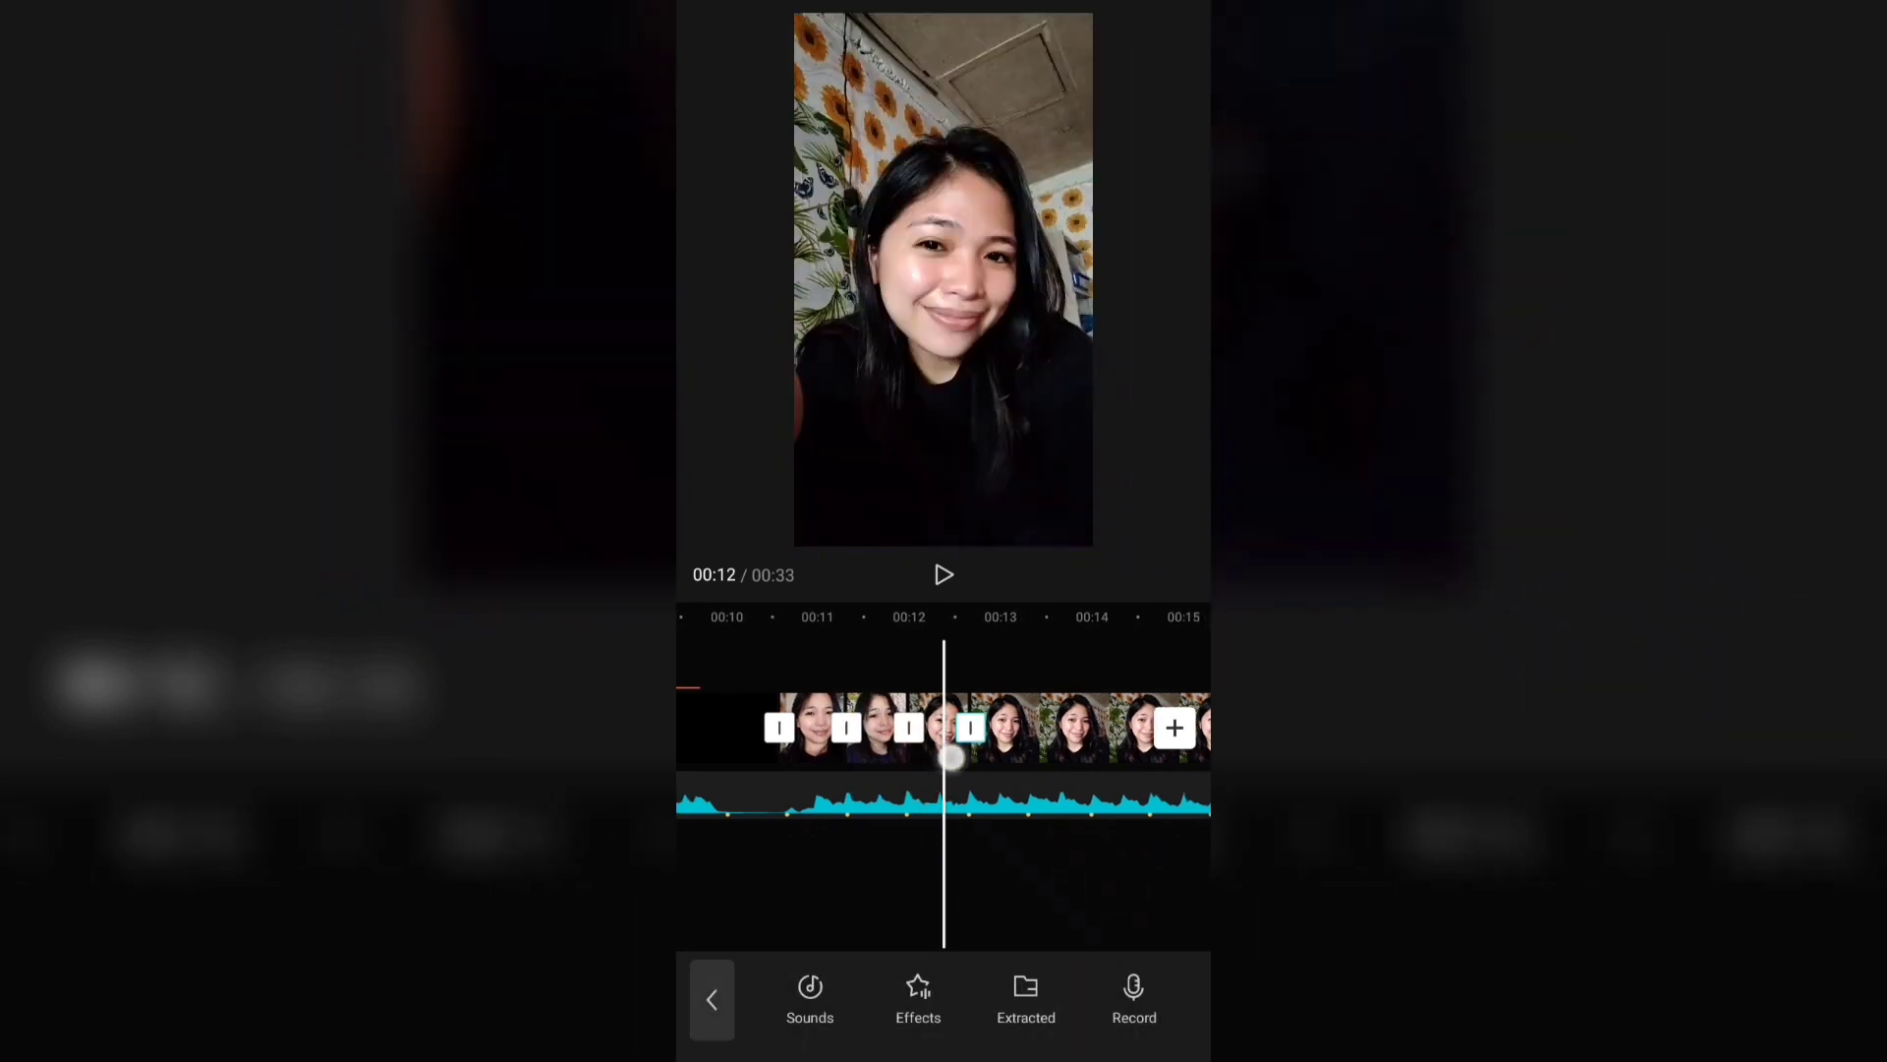
click(972, 728)
click(1076, 649)
click(944, 740)
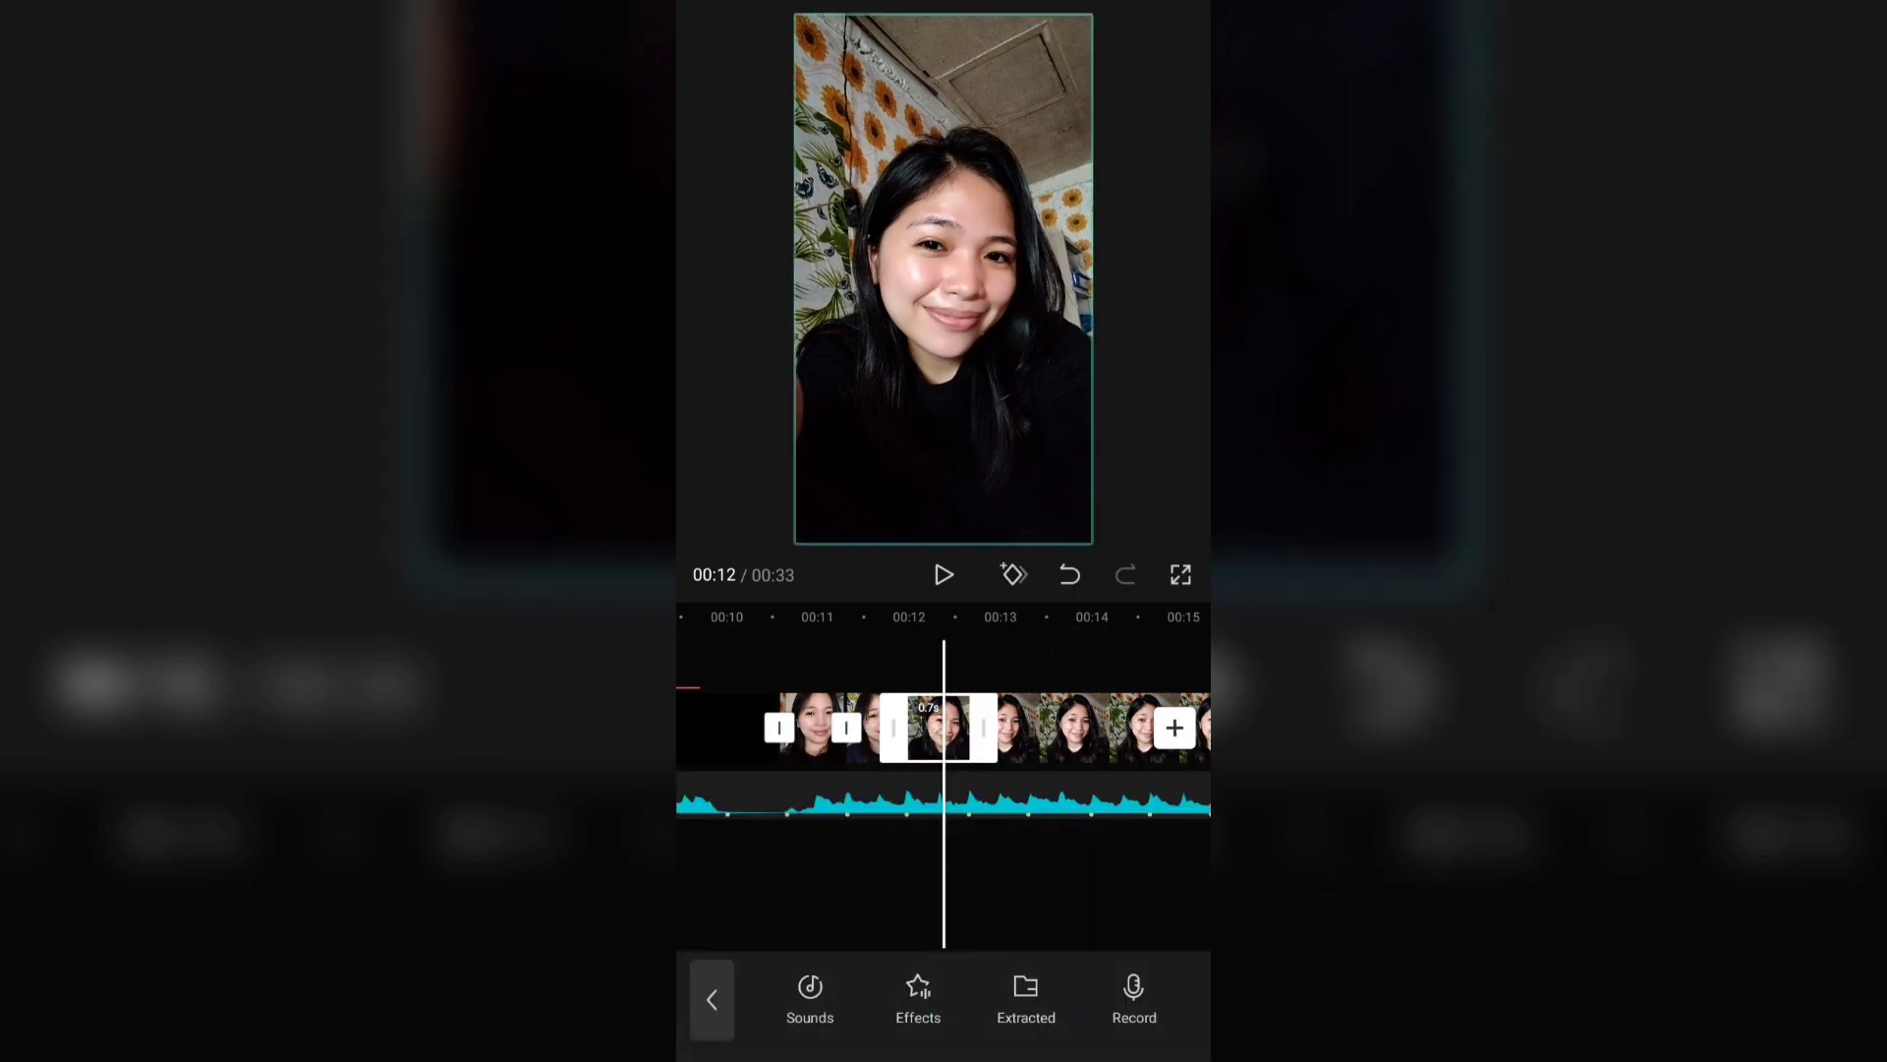
drag(1017, 413, 1060, 415)
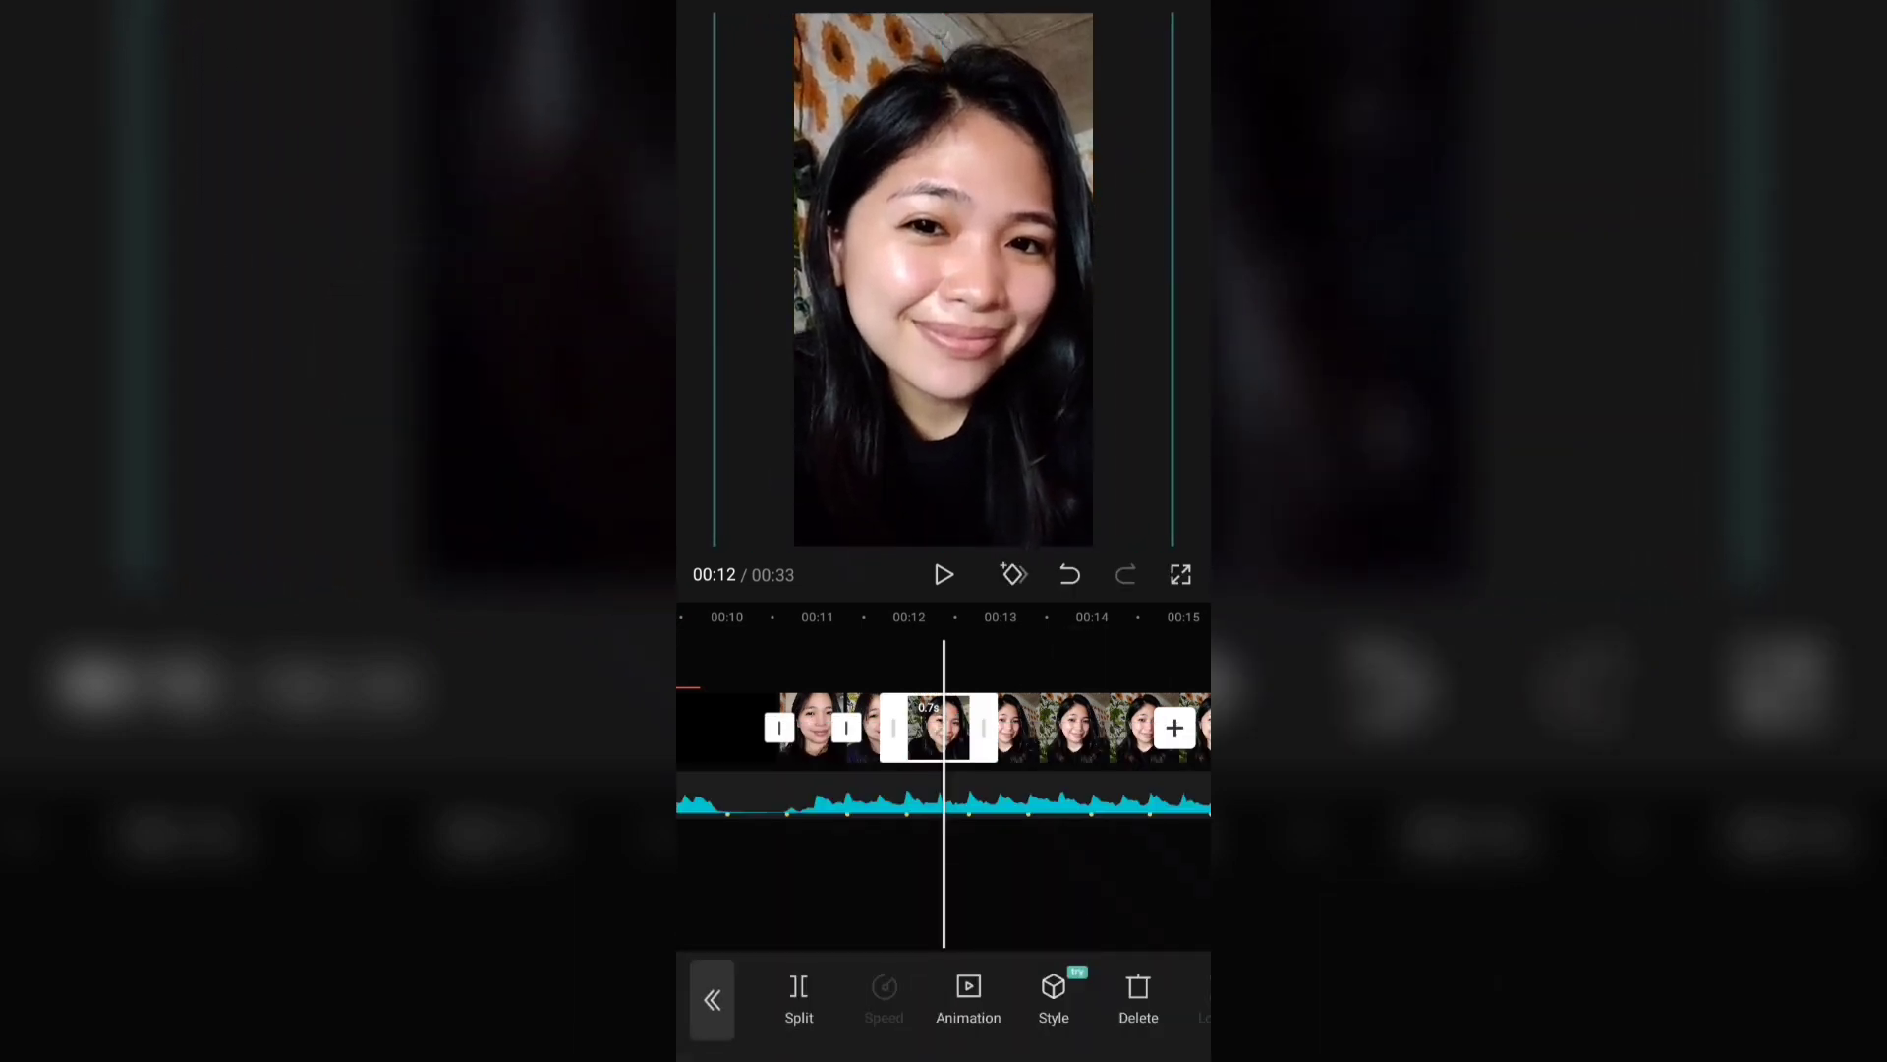
click(1073, 893)
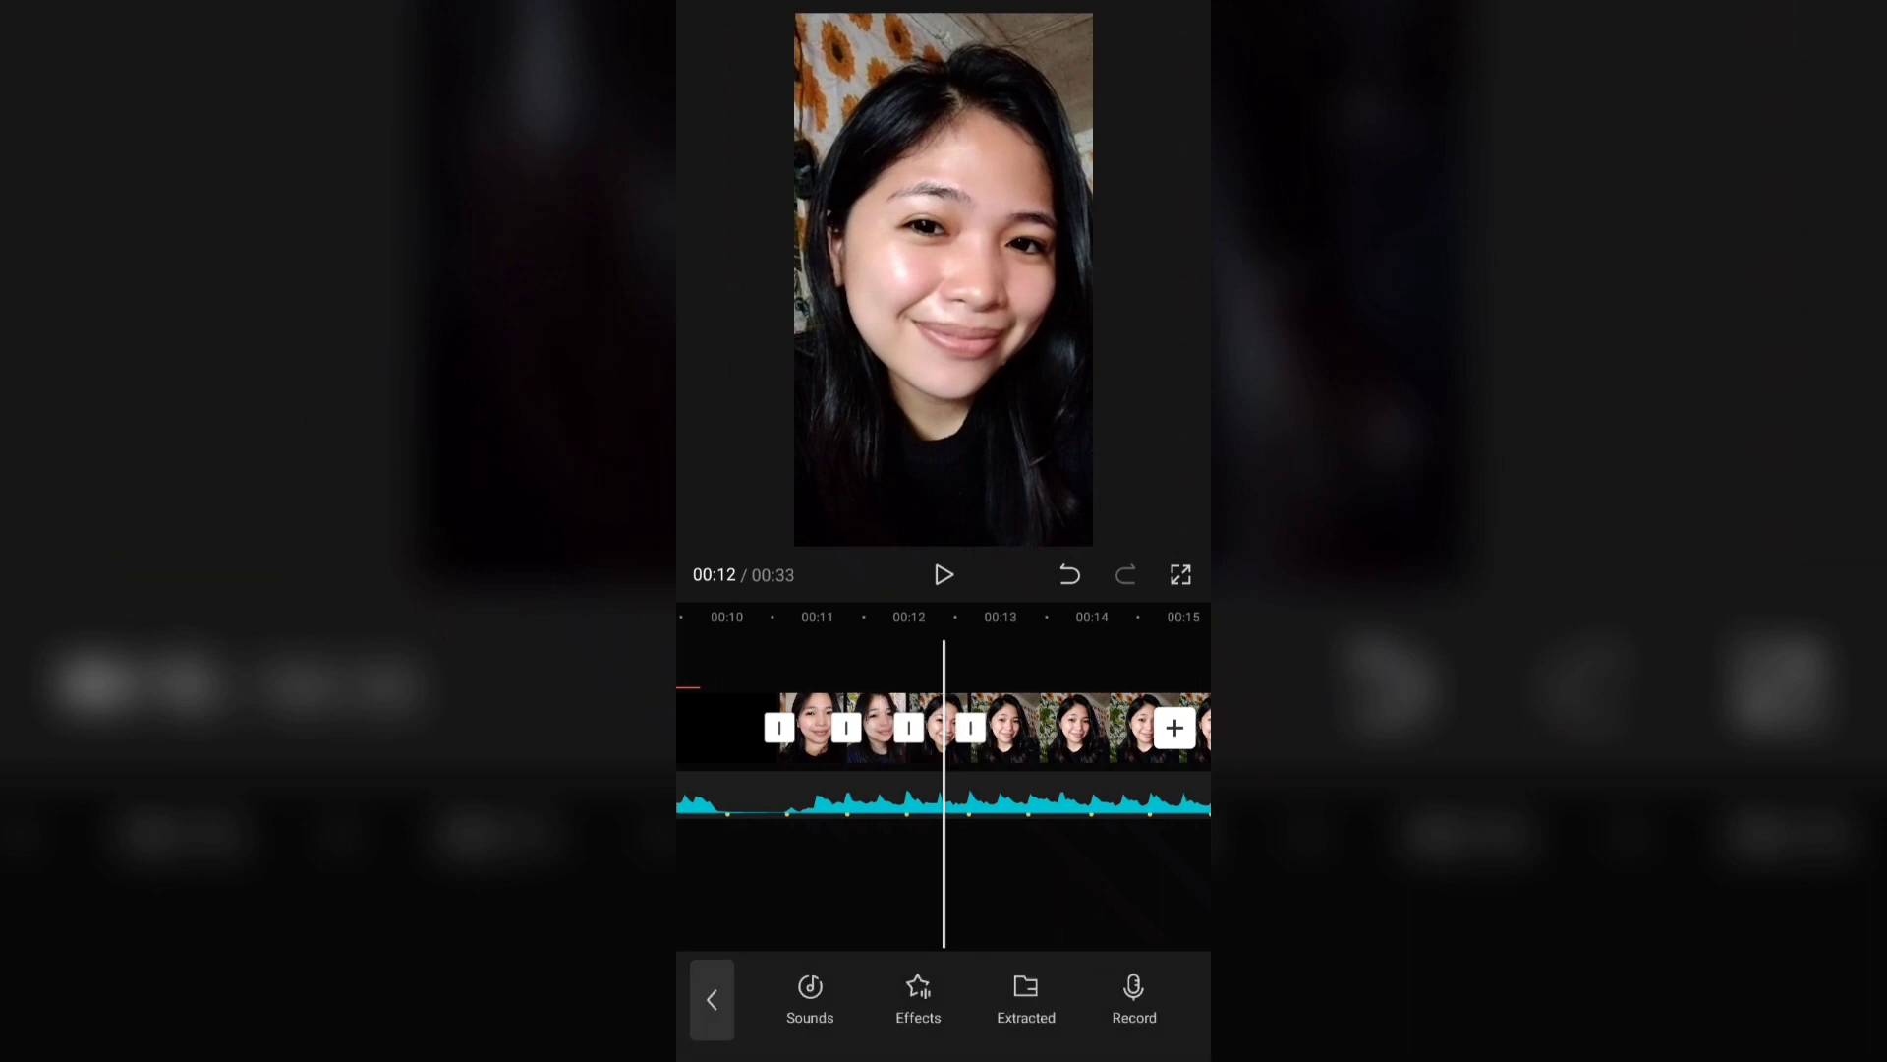
mouse_move(1154, 898)
mouse_down()
mouse_move(1086, 902)
mouse_move(1095, 881)
mouse_up()
- Delete the excess clip pieces from 00:13 through 00:16, shortening the video to 19 seconds
click(1052, 727)
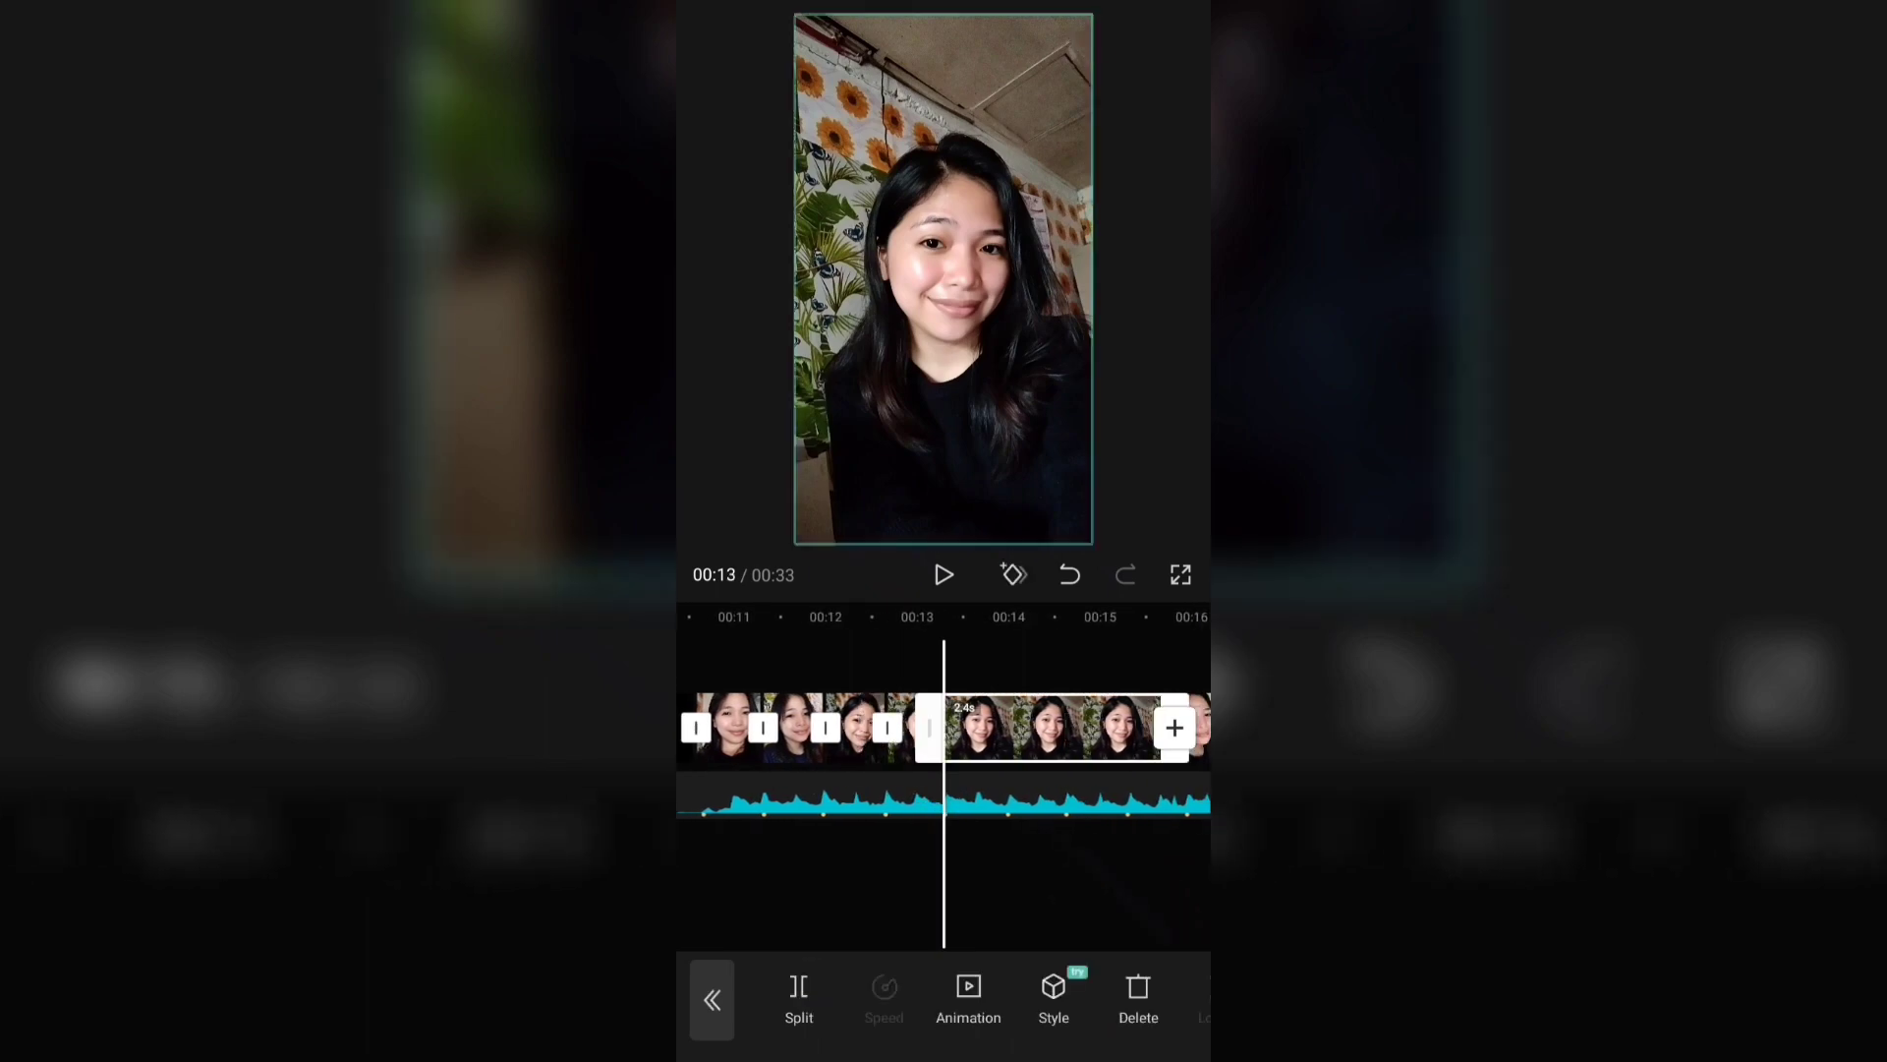
click(1139, 986)
click(1052, 727)
click(1140, 993)
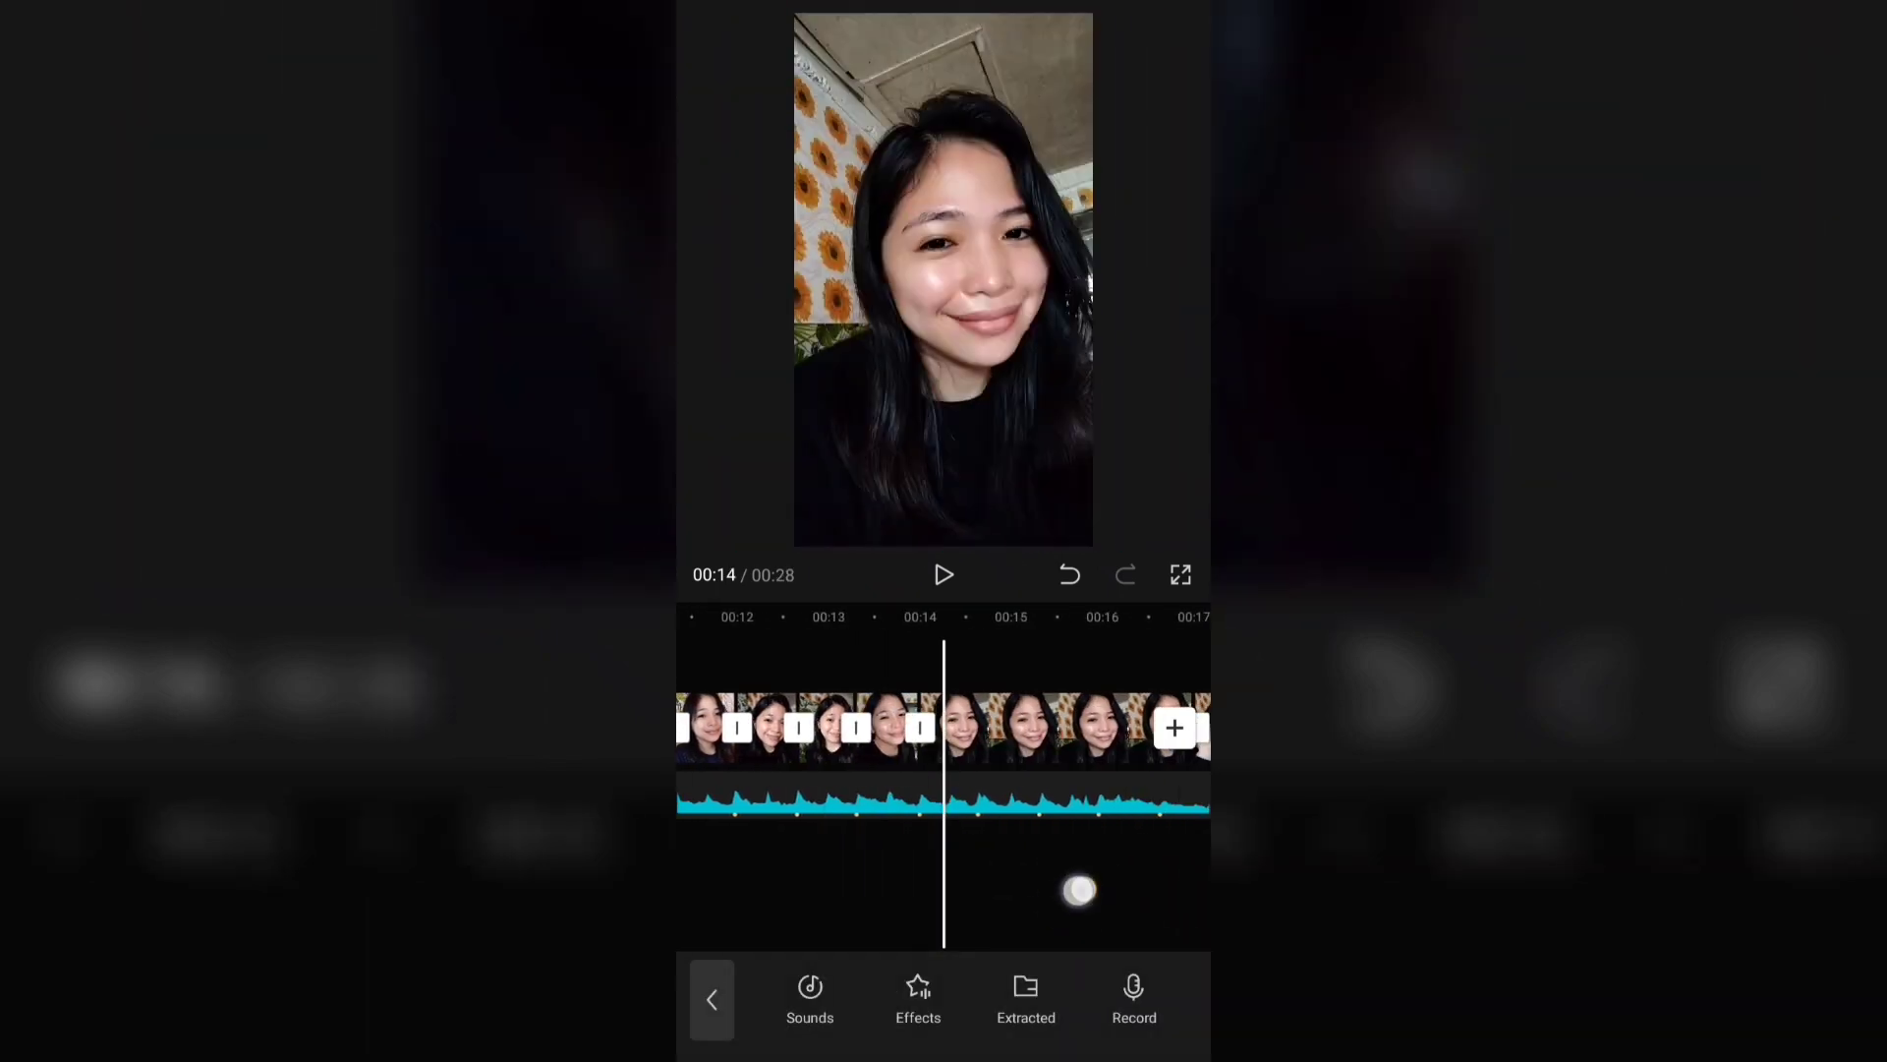
click(1051, 728)
click(1138, 991)
click(1032, 727)
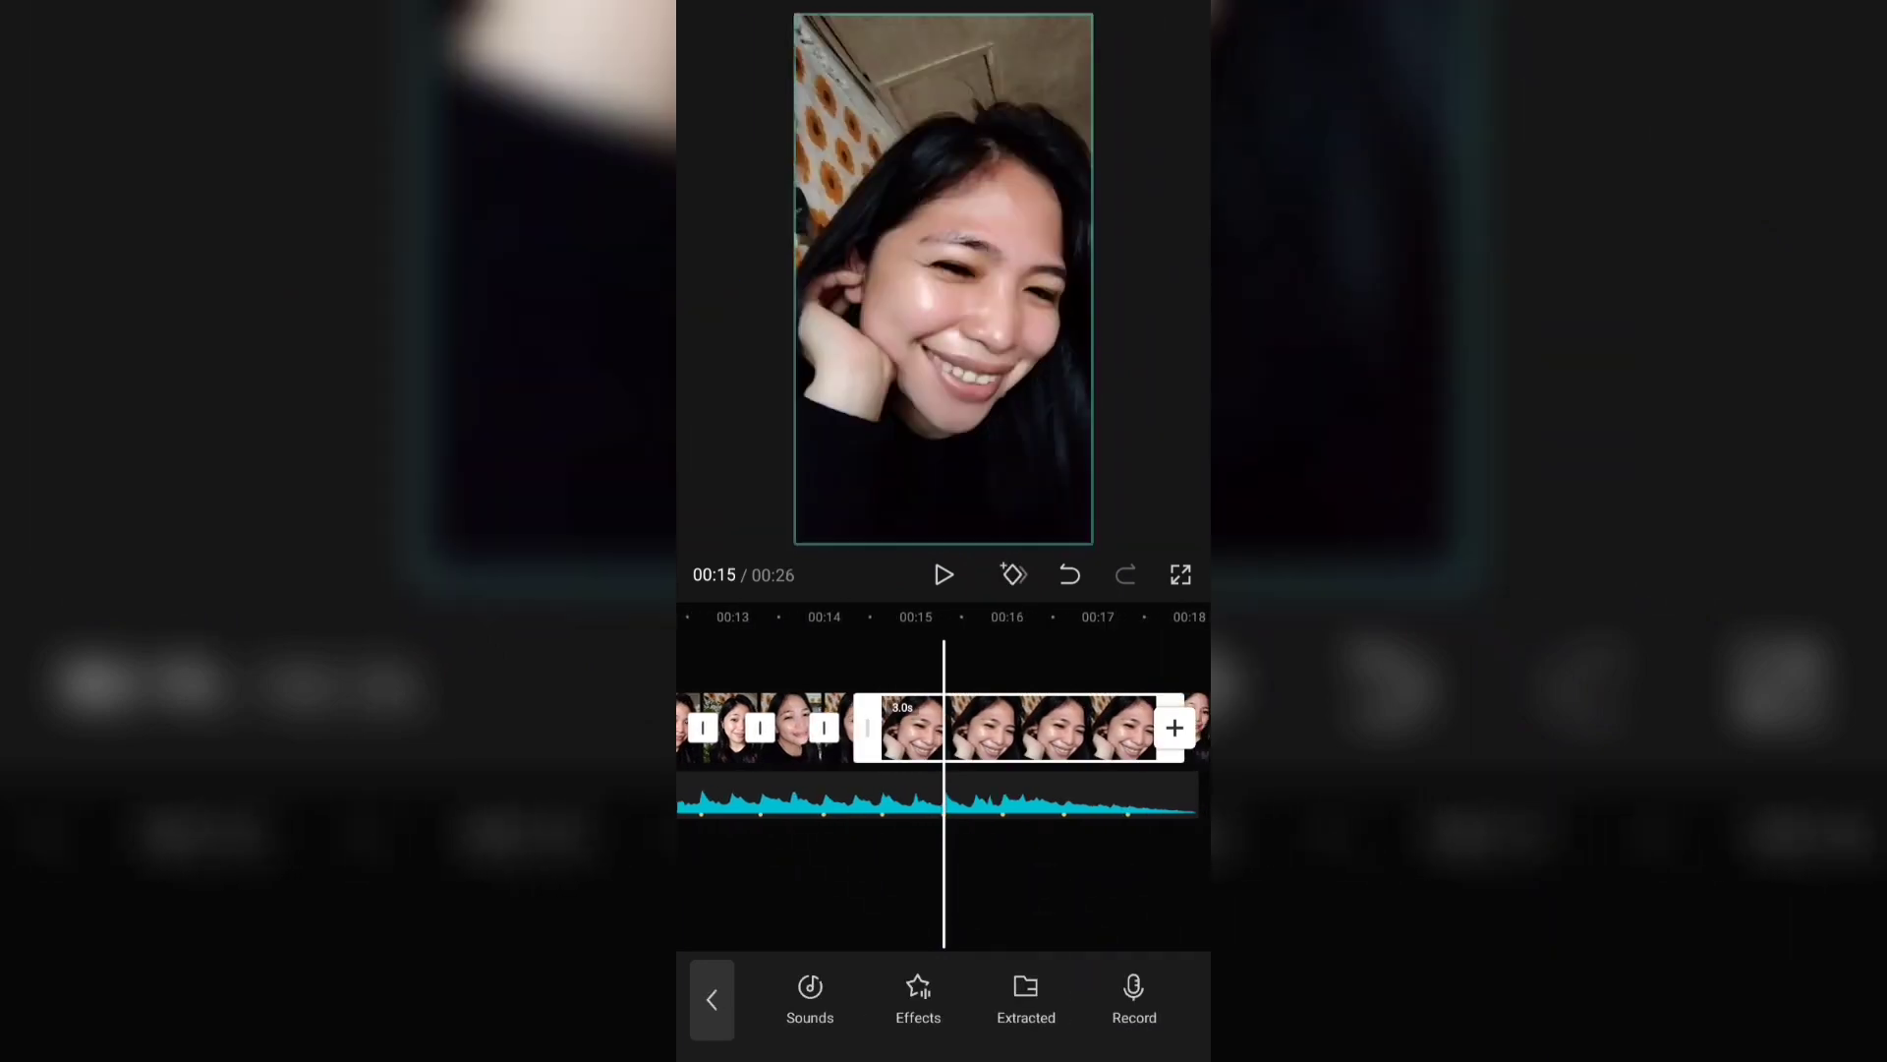
click(1138, 990)
click(943, 727)
click(993, 905)
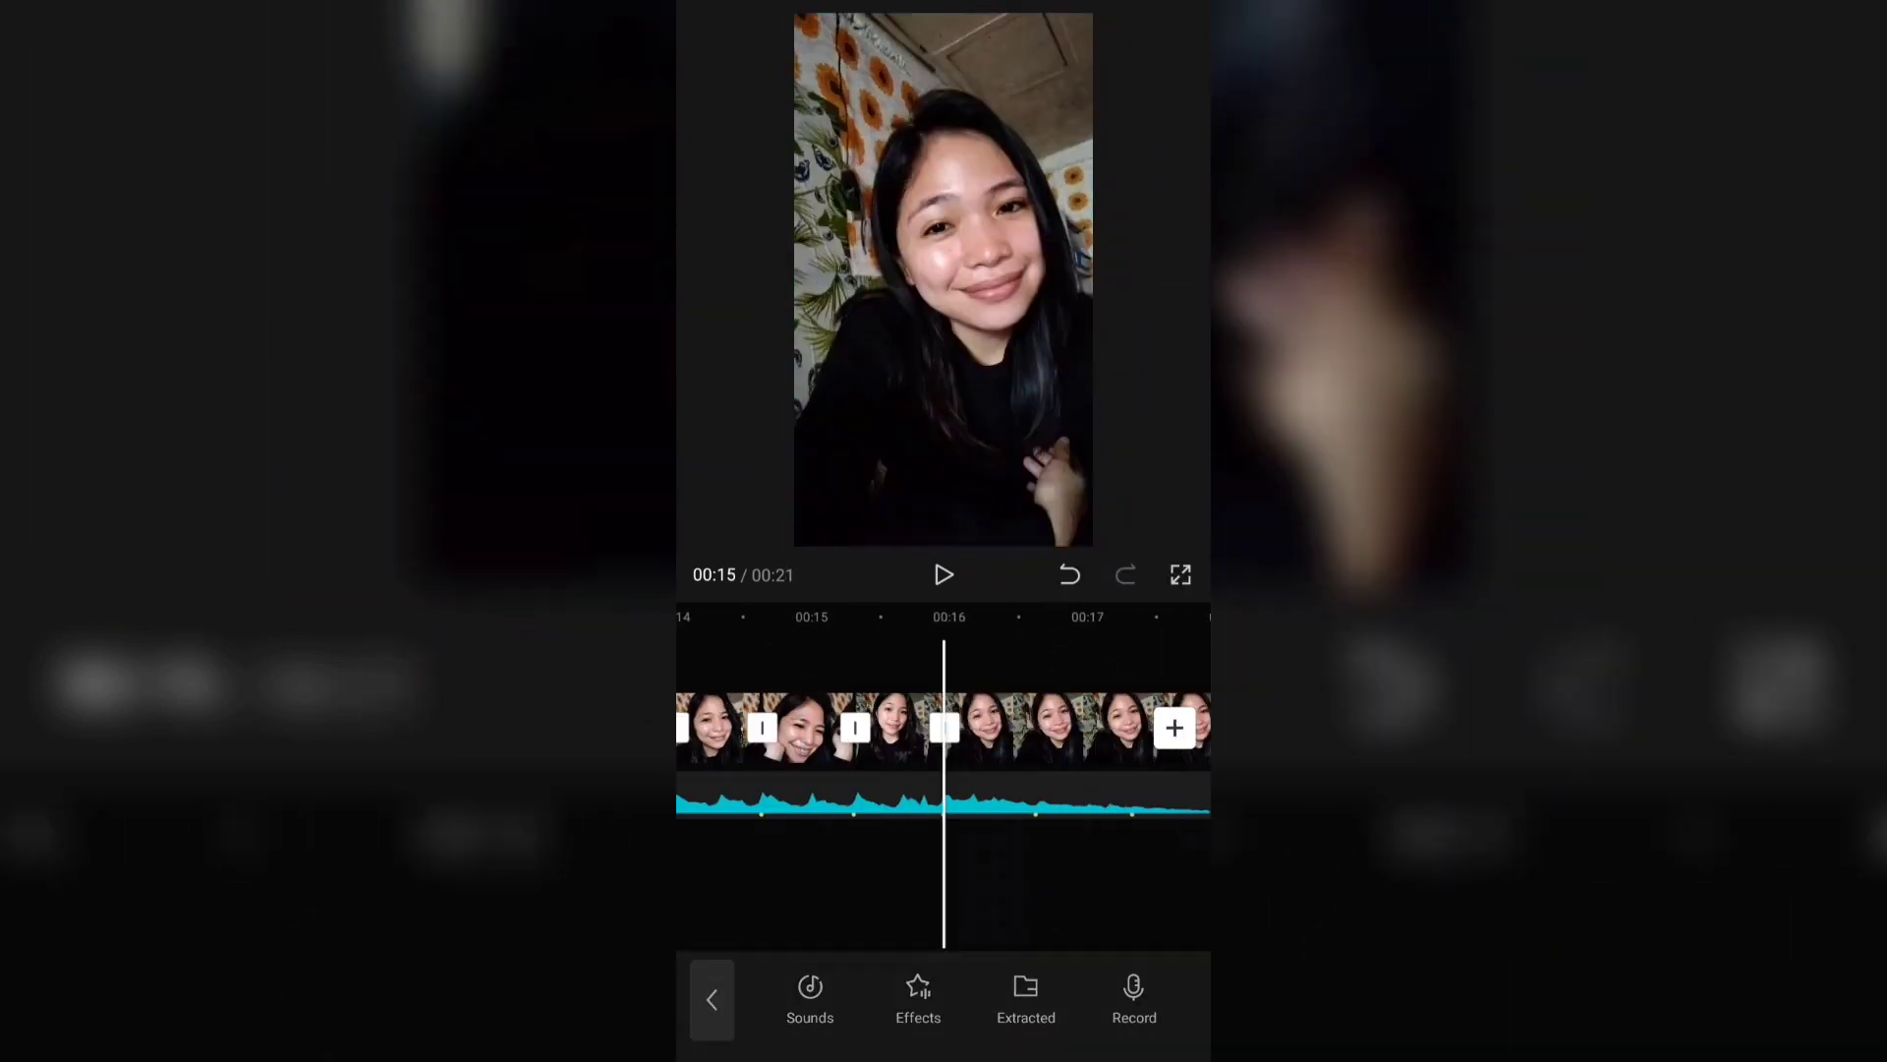
click(1003, 409)
click(1133, 986)
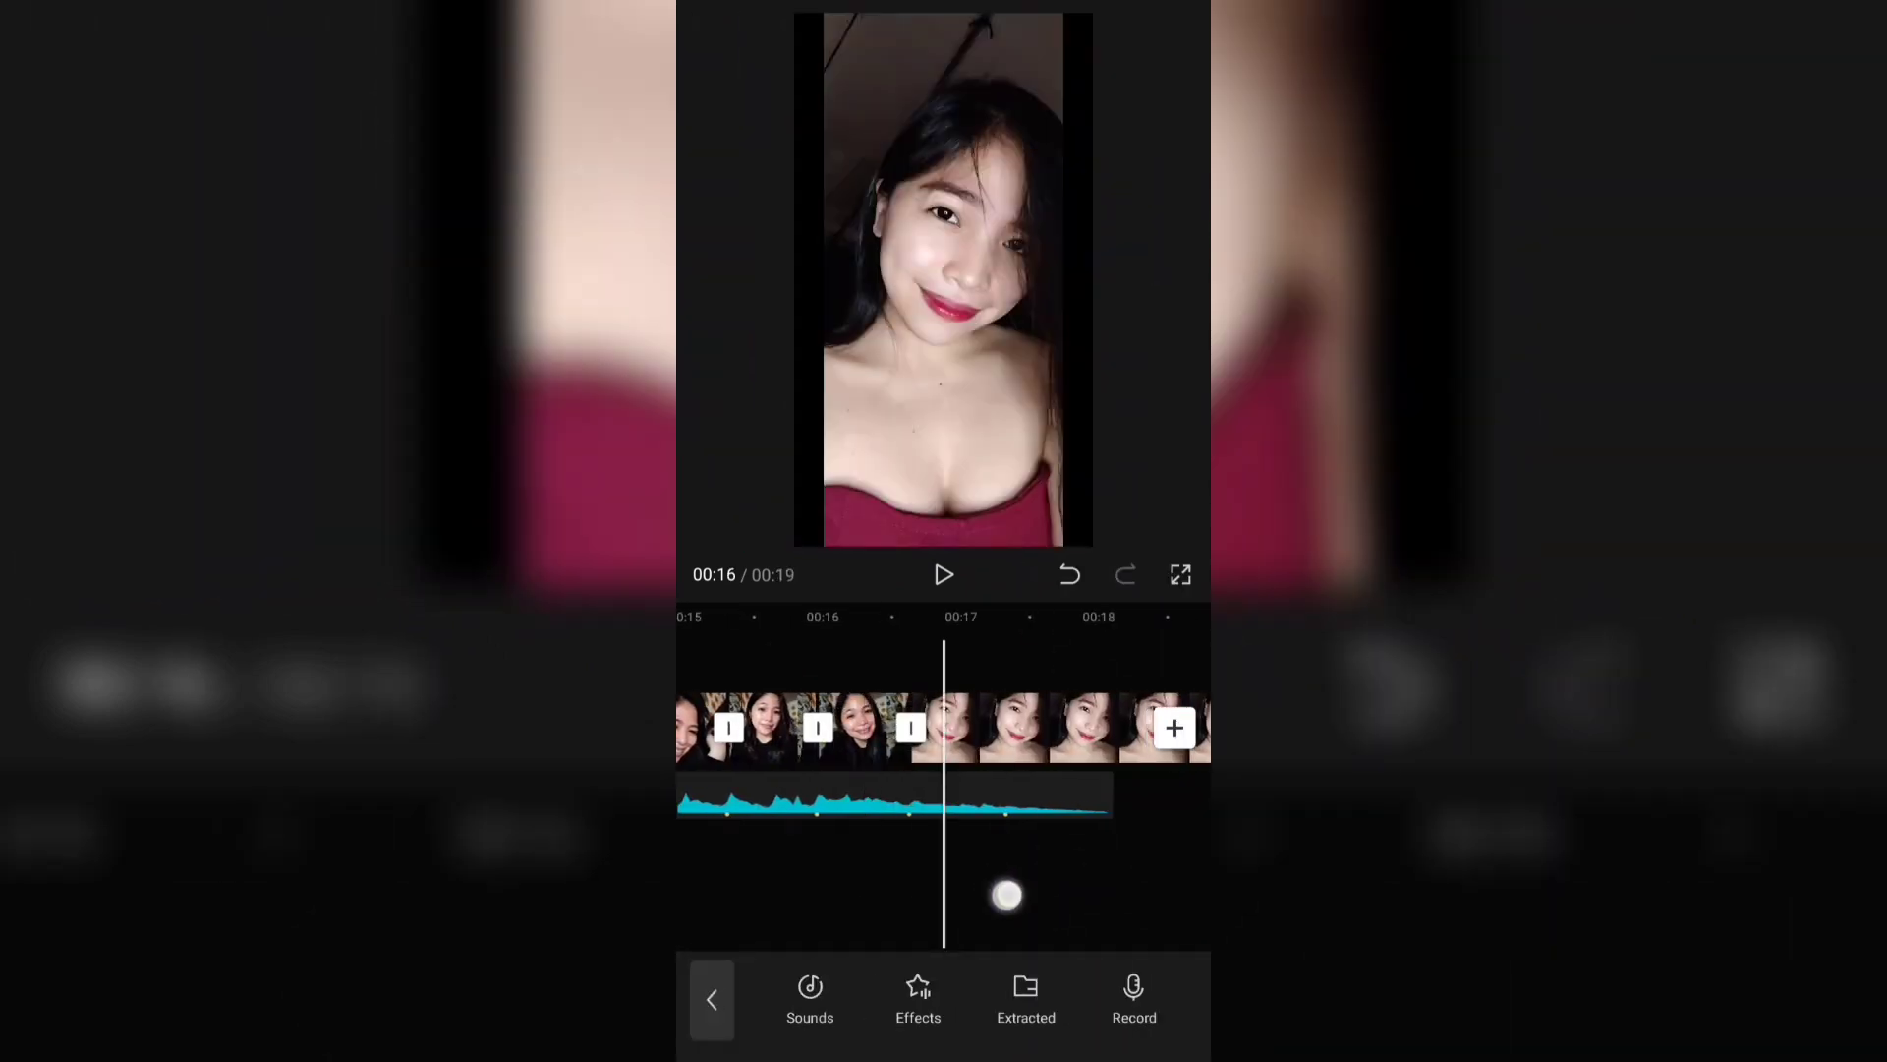
- Delete the extra piece of the last photo clip, then review the clips from 00:11 to the end
click(1032, 727)
click(1133, 986)
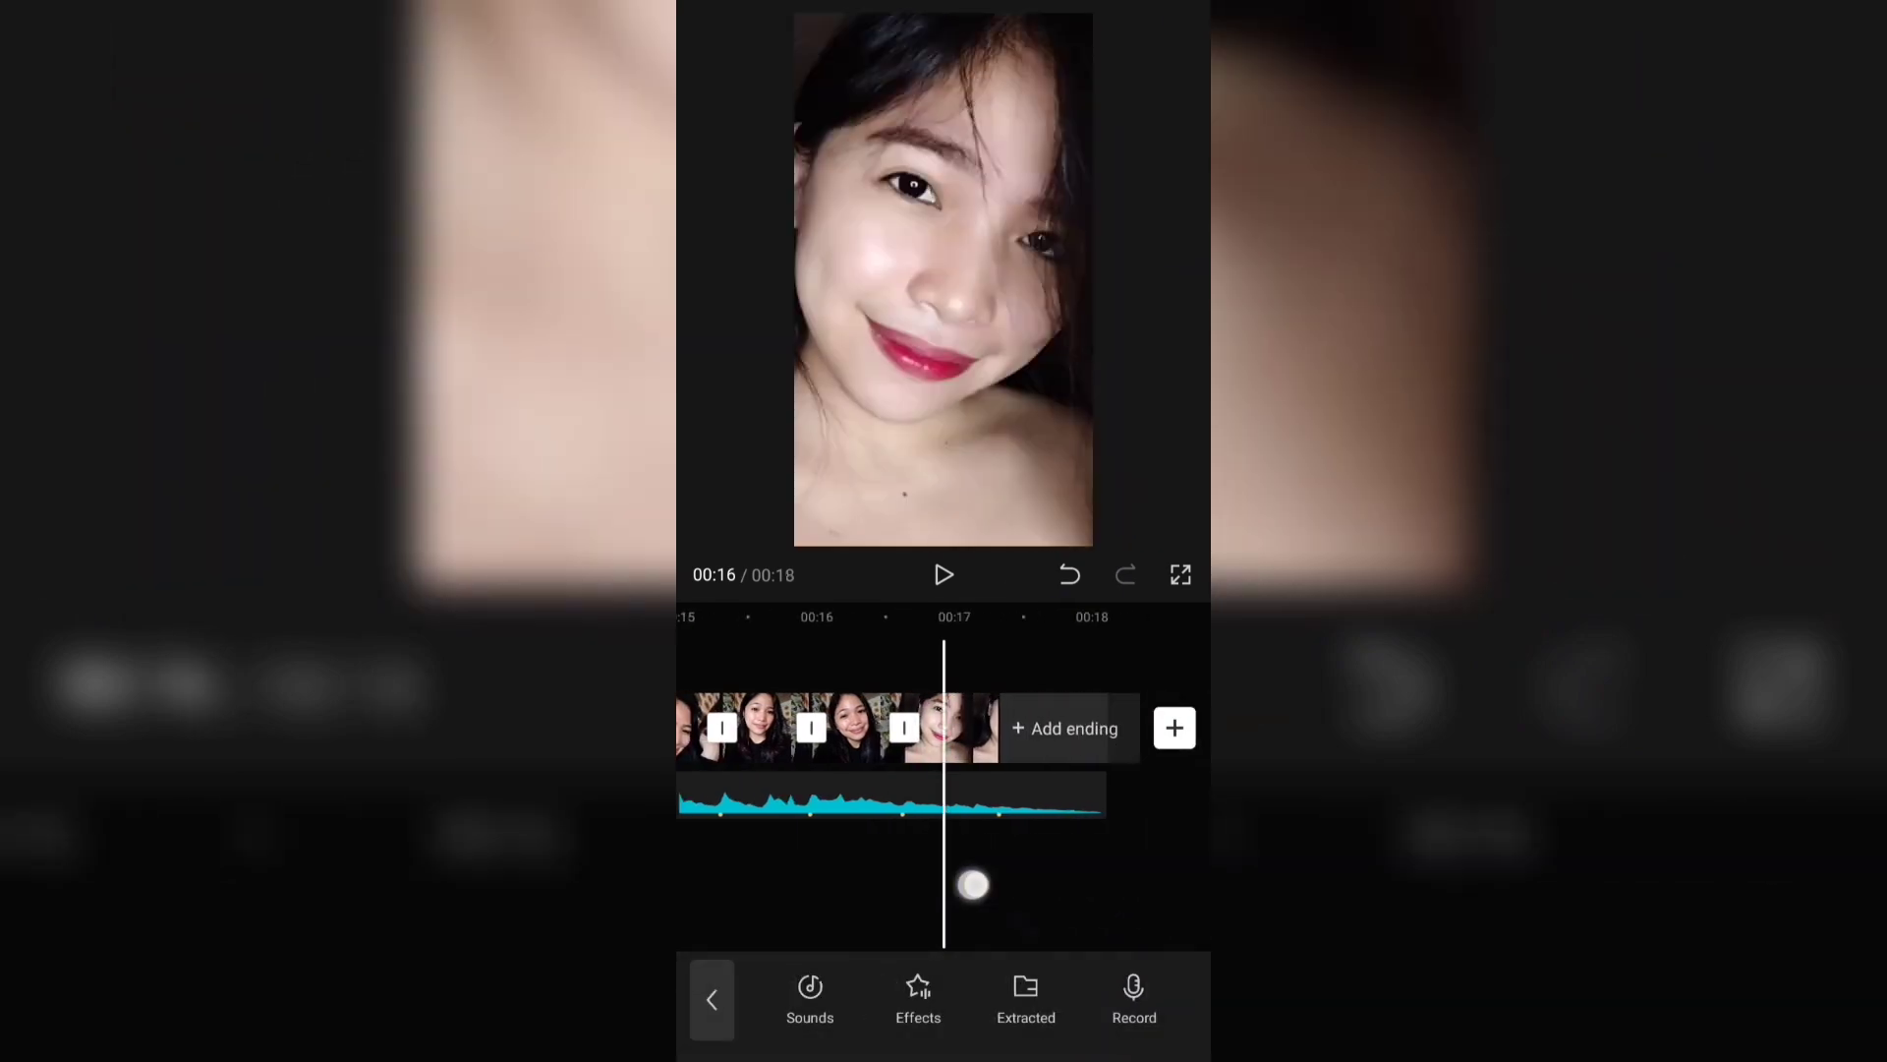
drag(973, 885, 1180, 855)
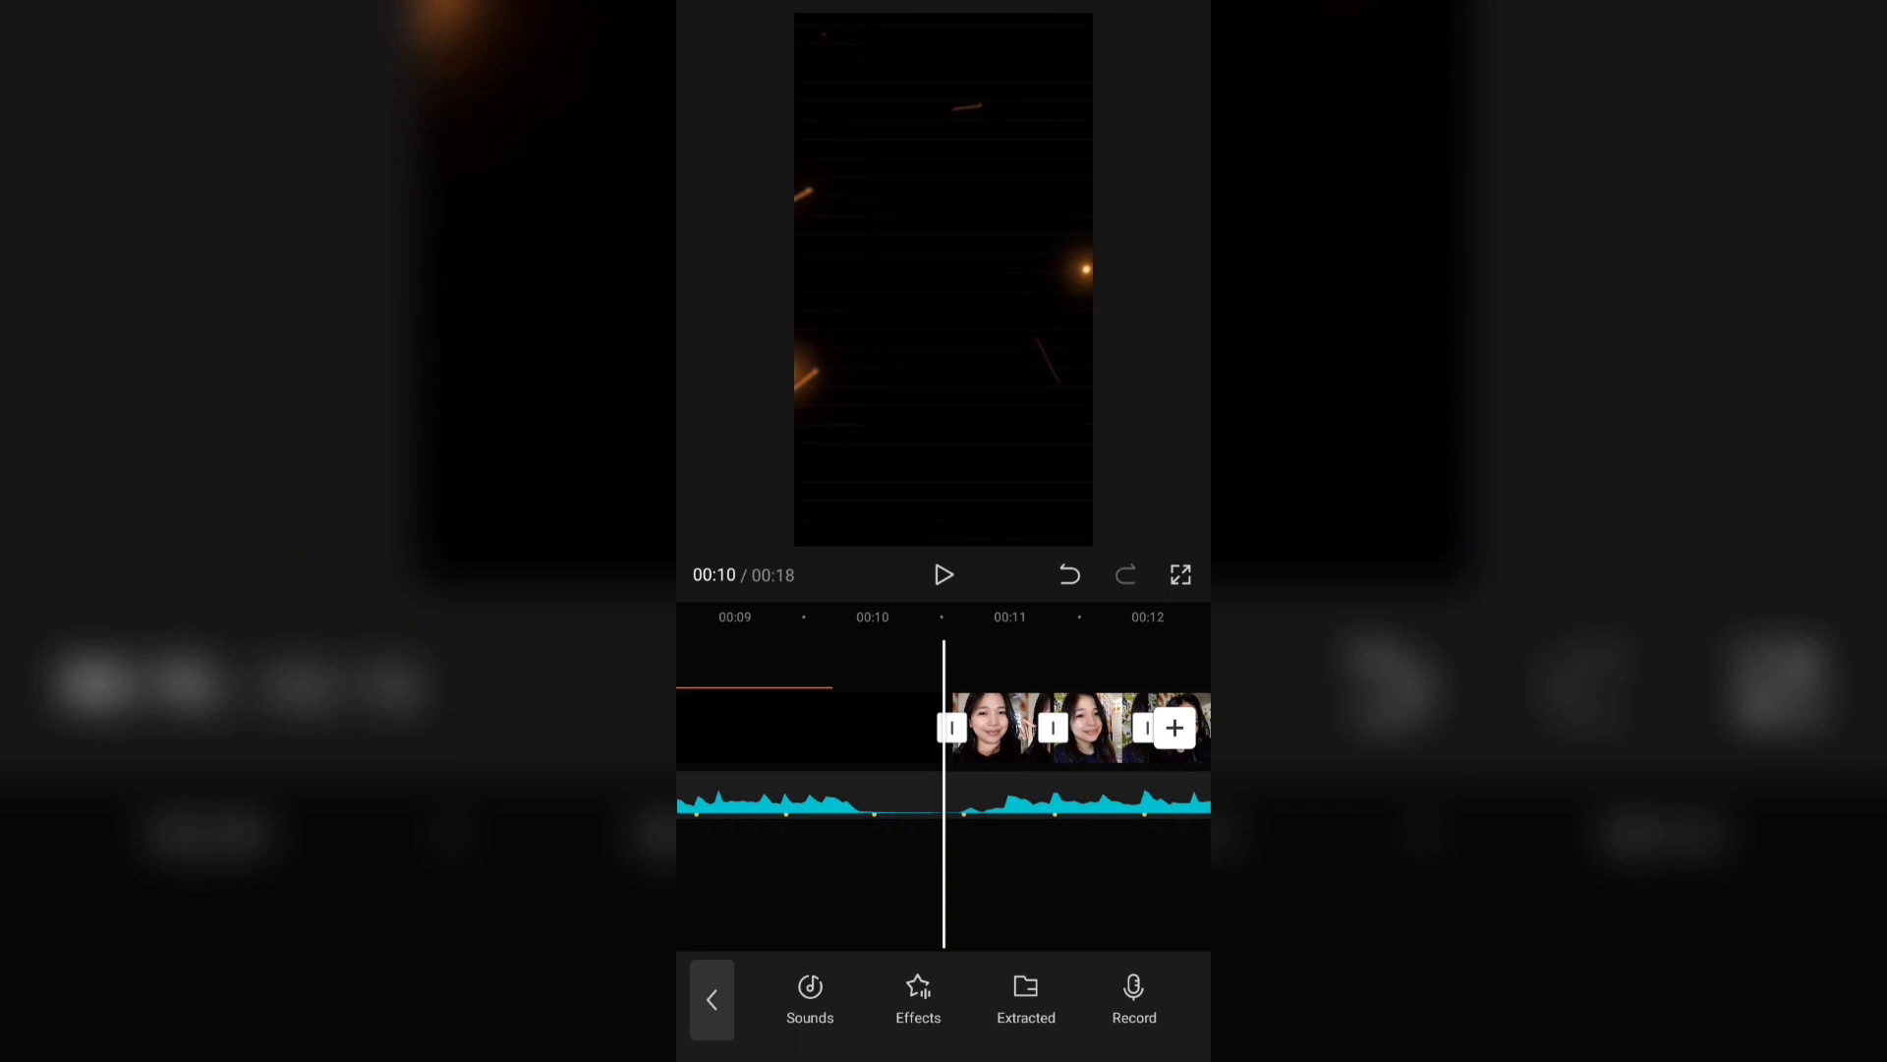
drag(1121, 885, 974, 904)
mouse_move(1150, 871)
mouse_down()
mouse_move(960, 898)
mouse_move(1104, 888)
mouse_move(977, 894)
mouse_move(1049, 901)
mouse_up()
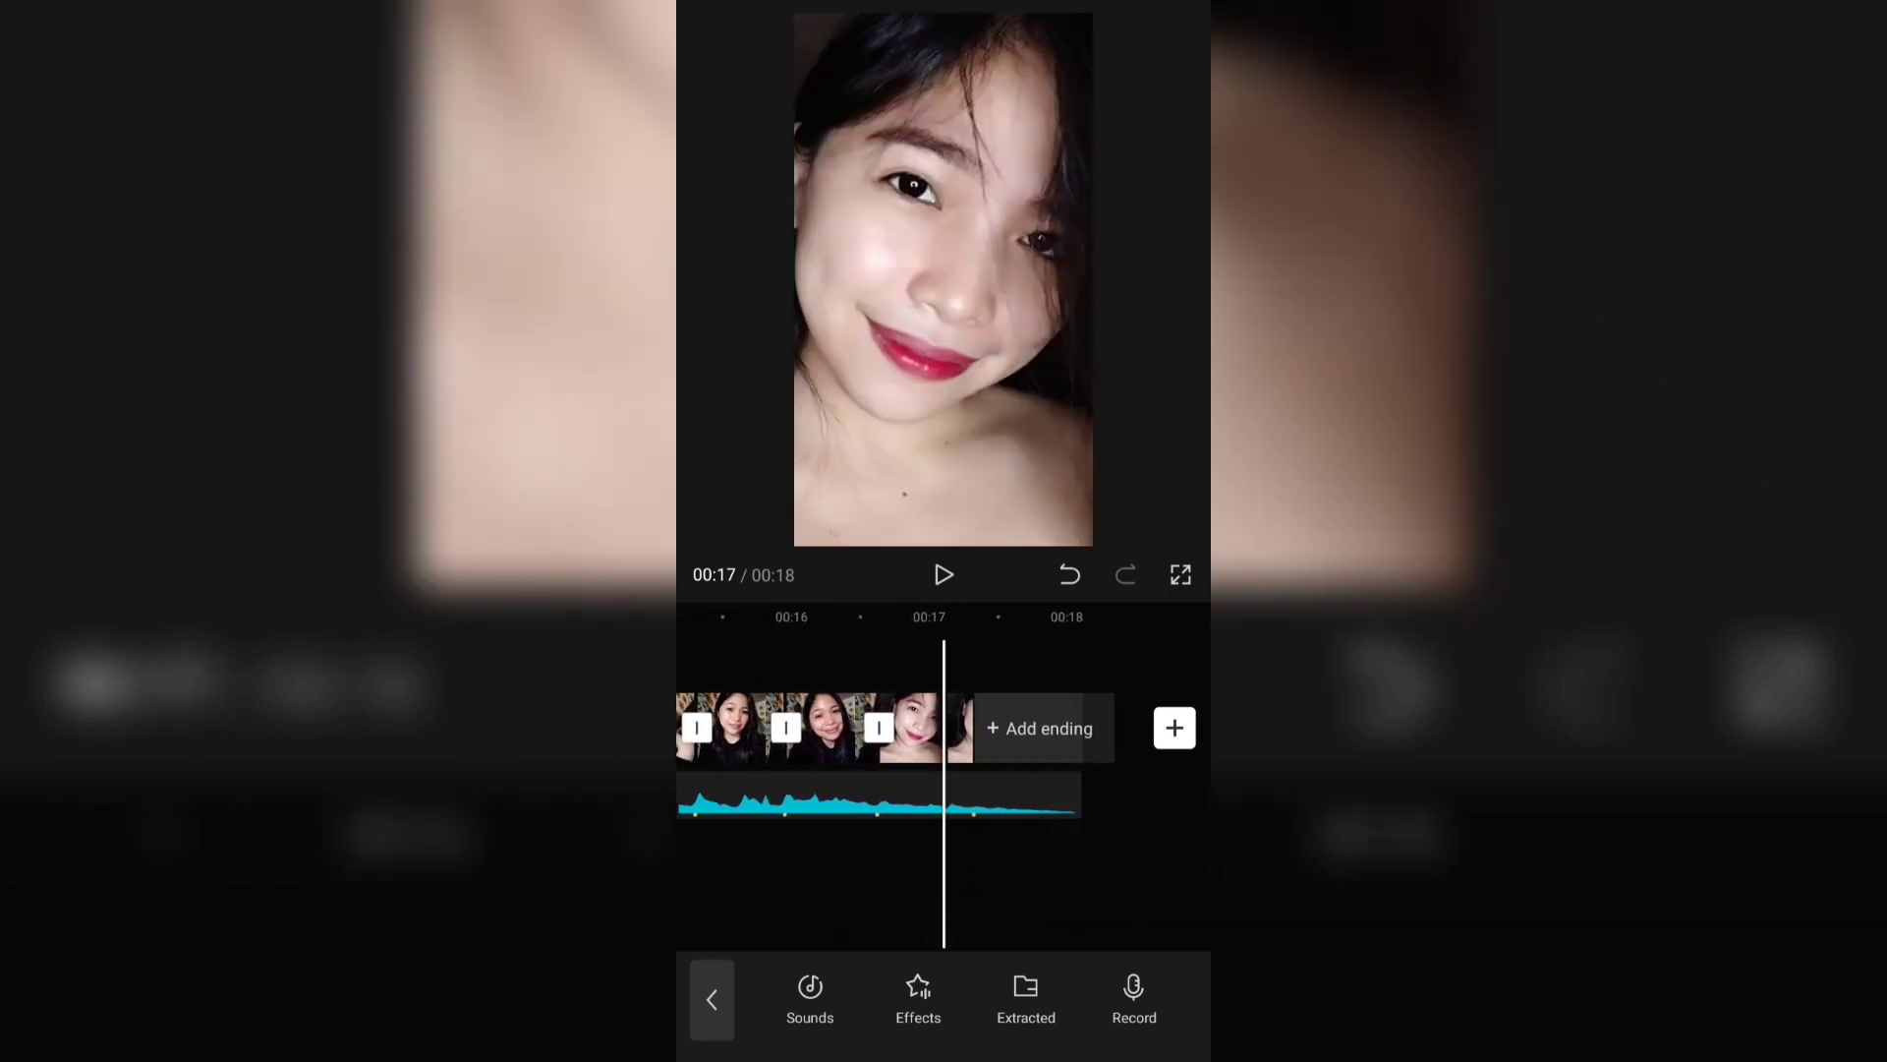
- Play the ending, then append a plain black stock clip after the last photo
click(947, 576)
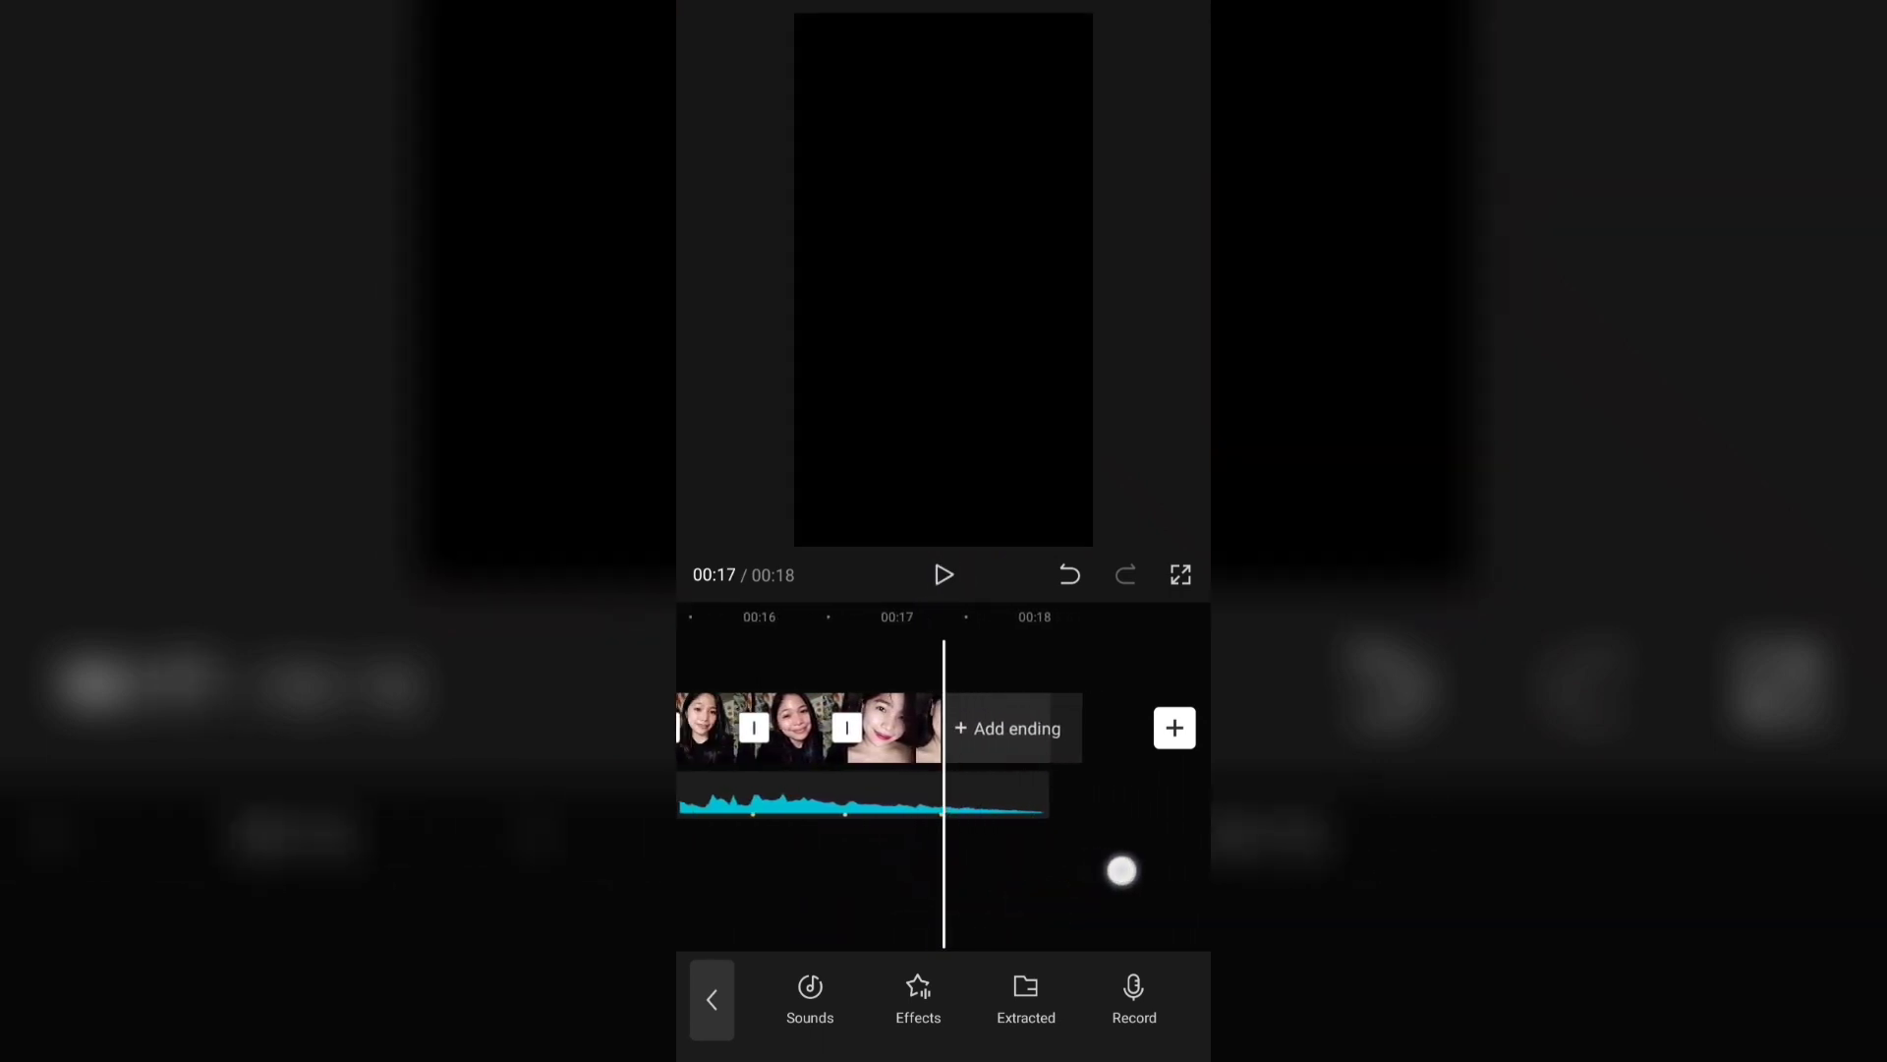
click(1175, 727)
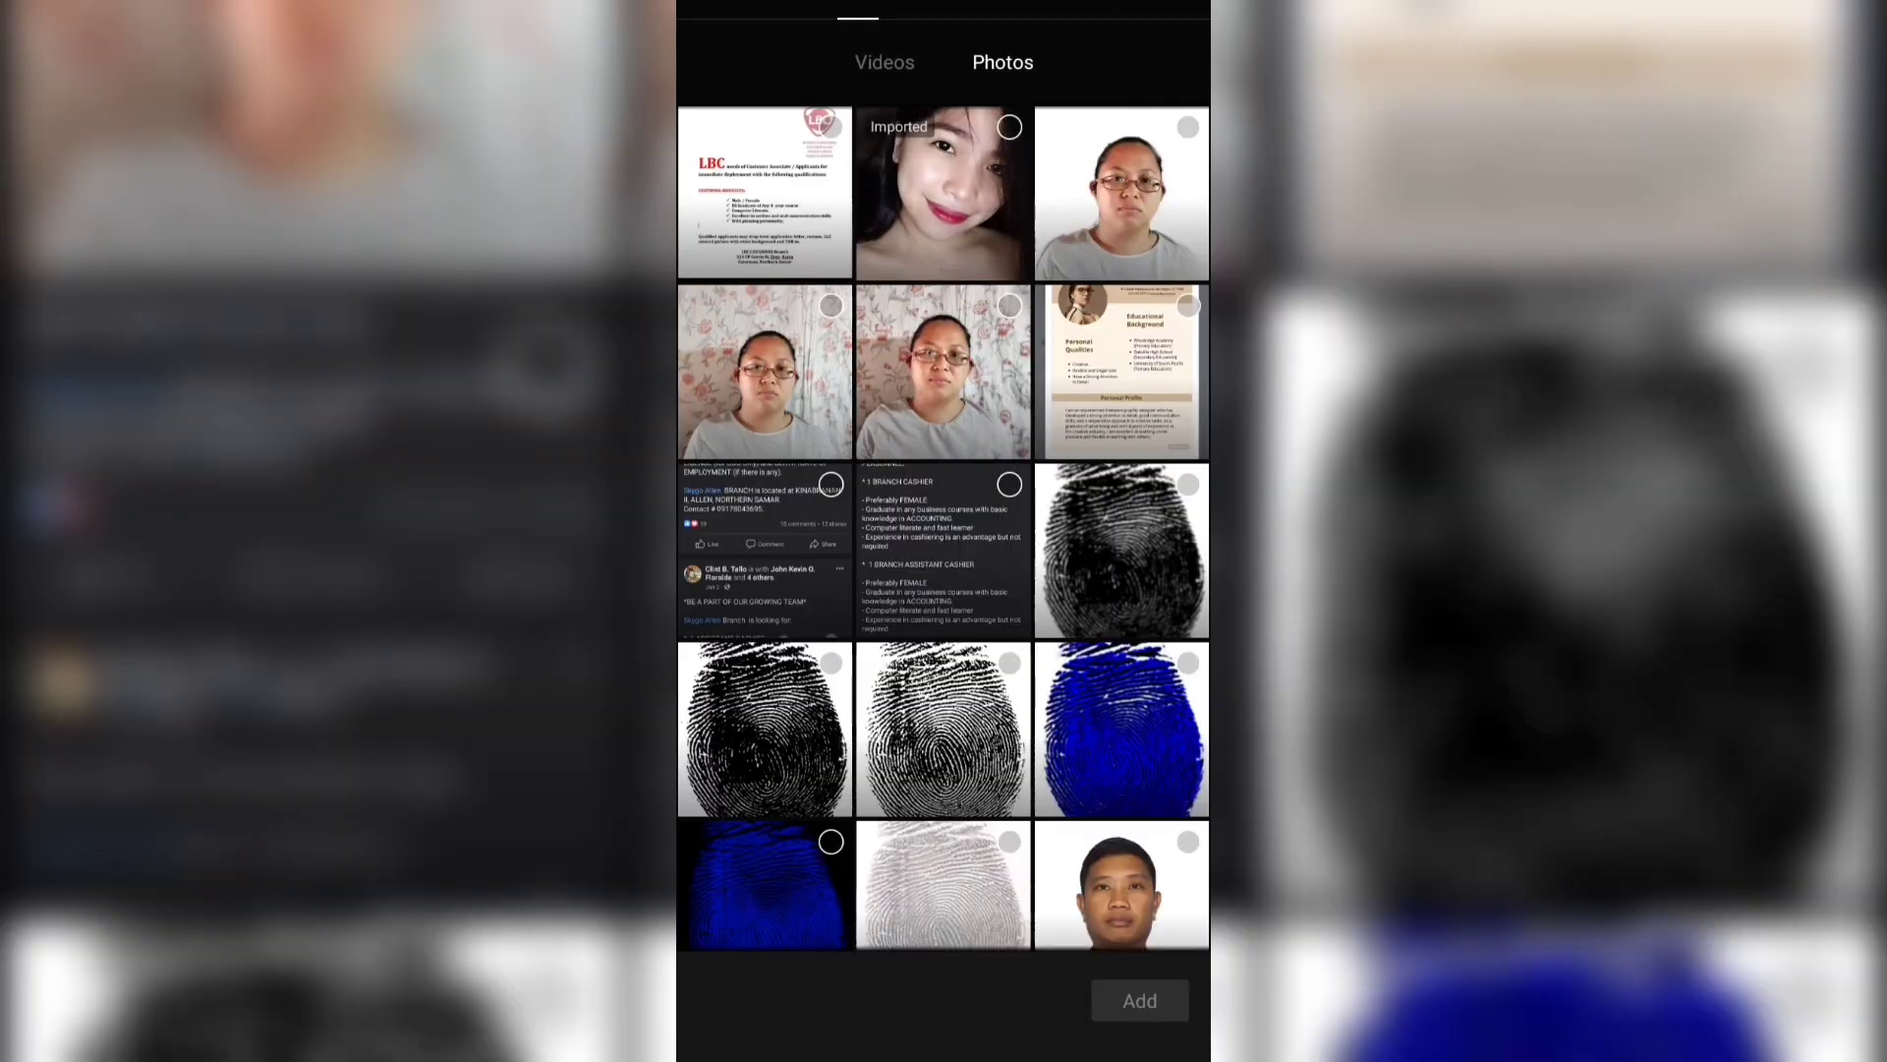
click(1054, 10)
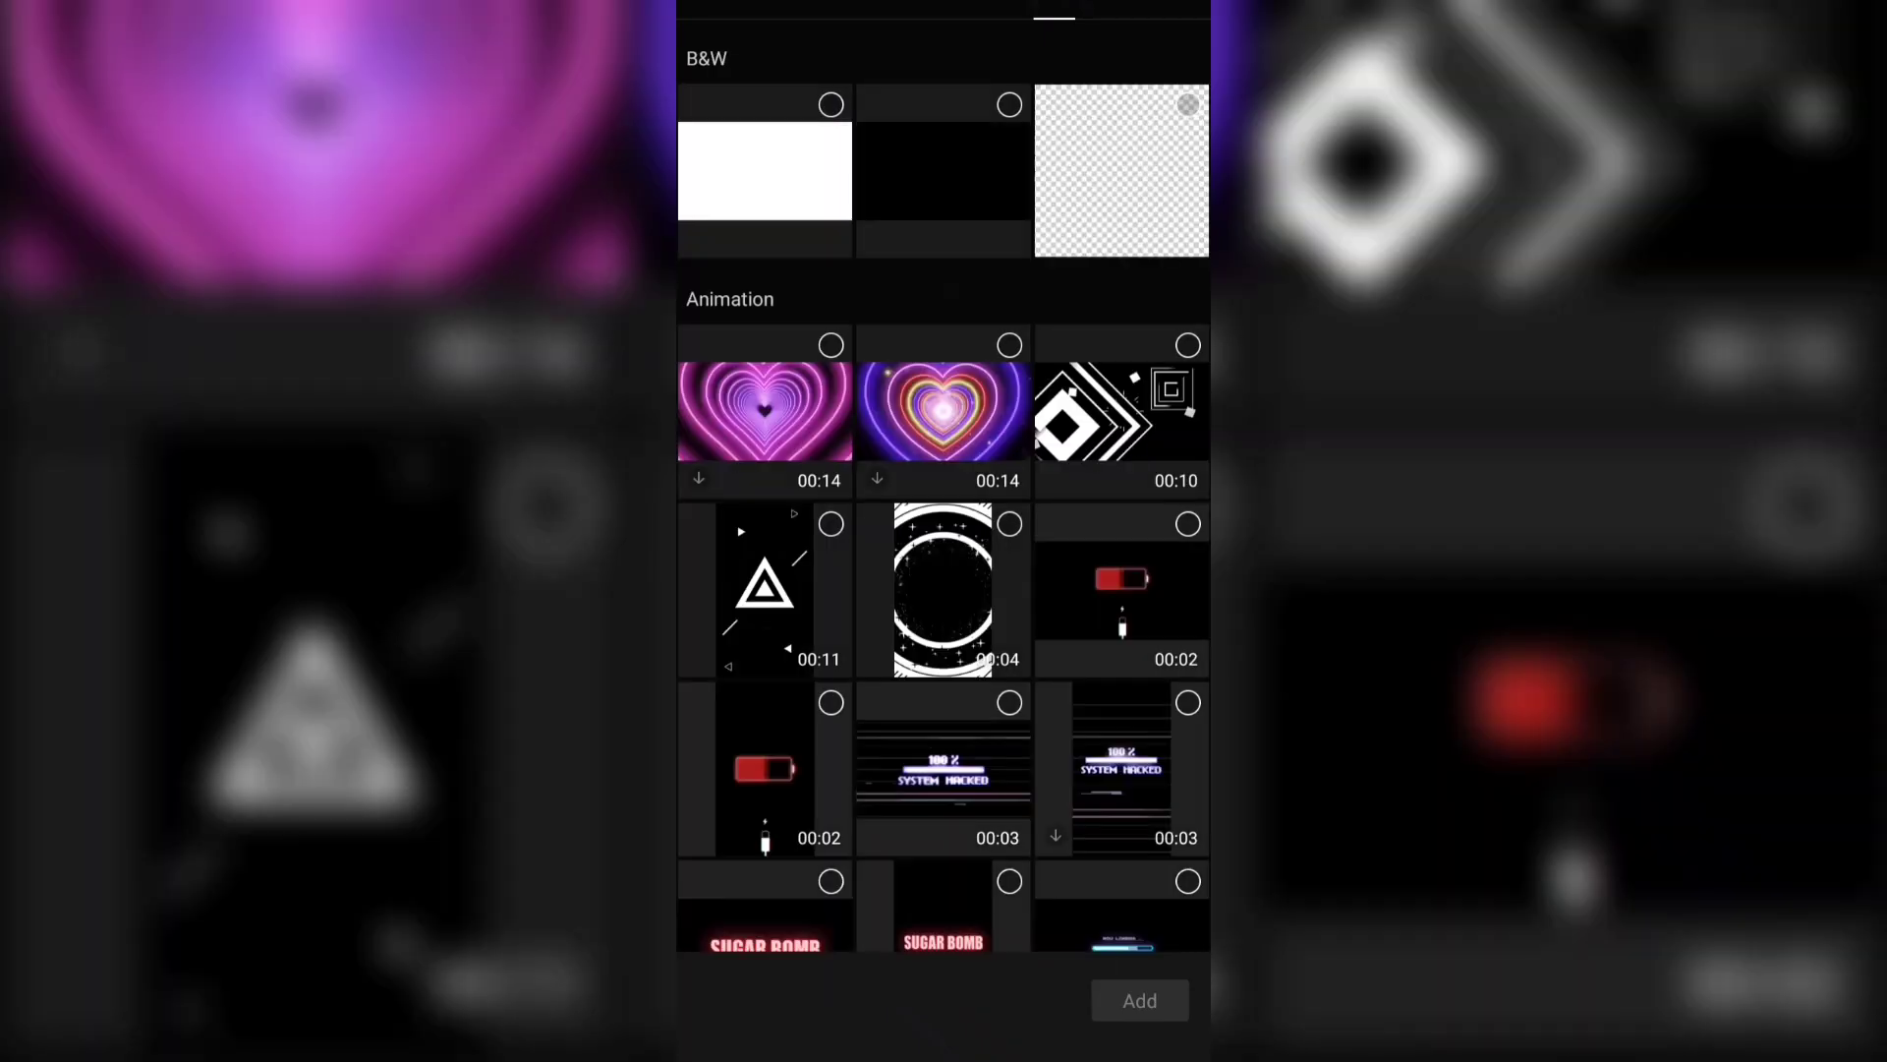
click(942, 170)
click(1161, 991)
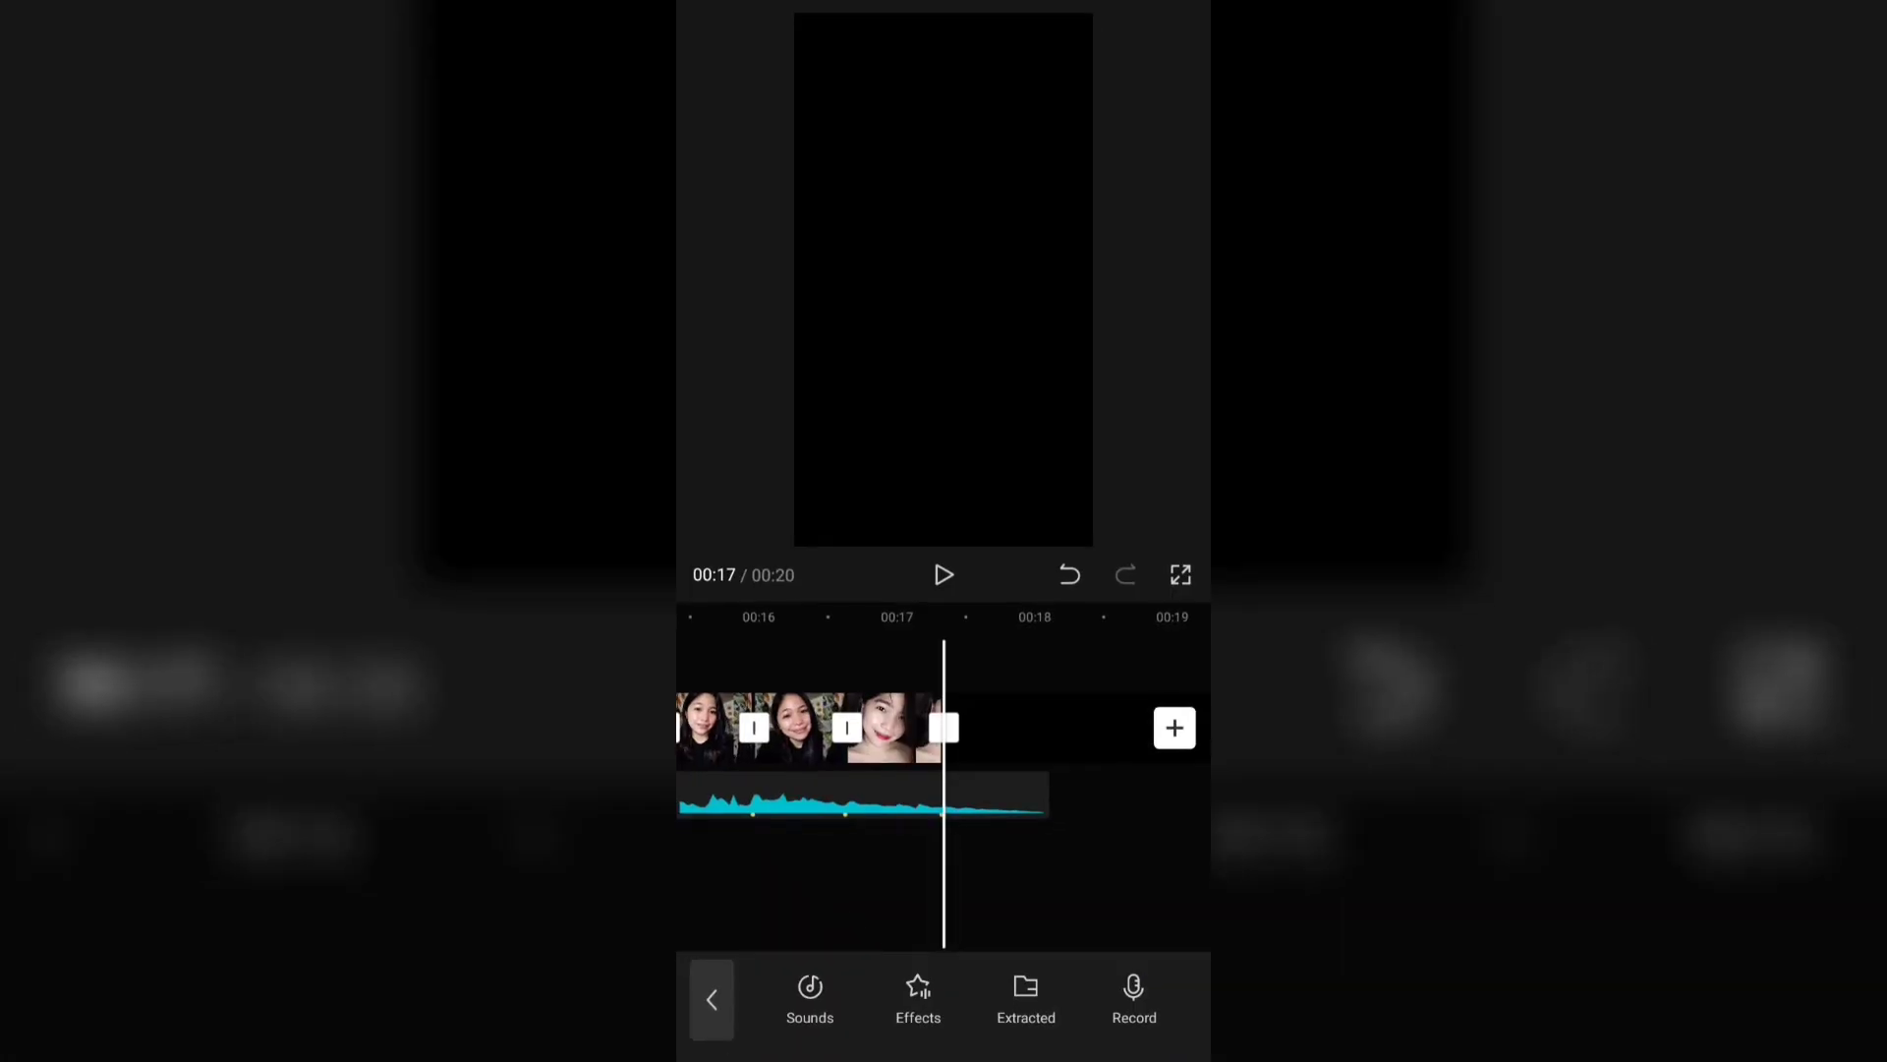
- Split the black clip at 00:18 and delete the extra black stretch after it
click(1065, 734)
drag(1120, 889, 1026, 913)
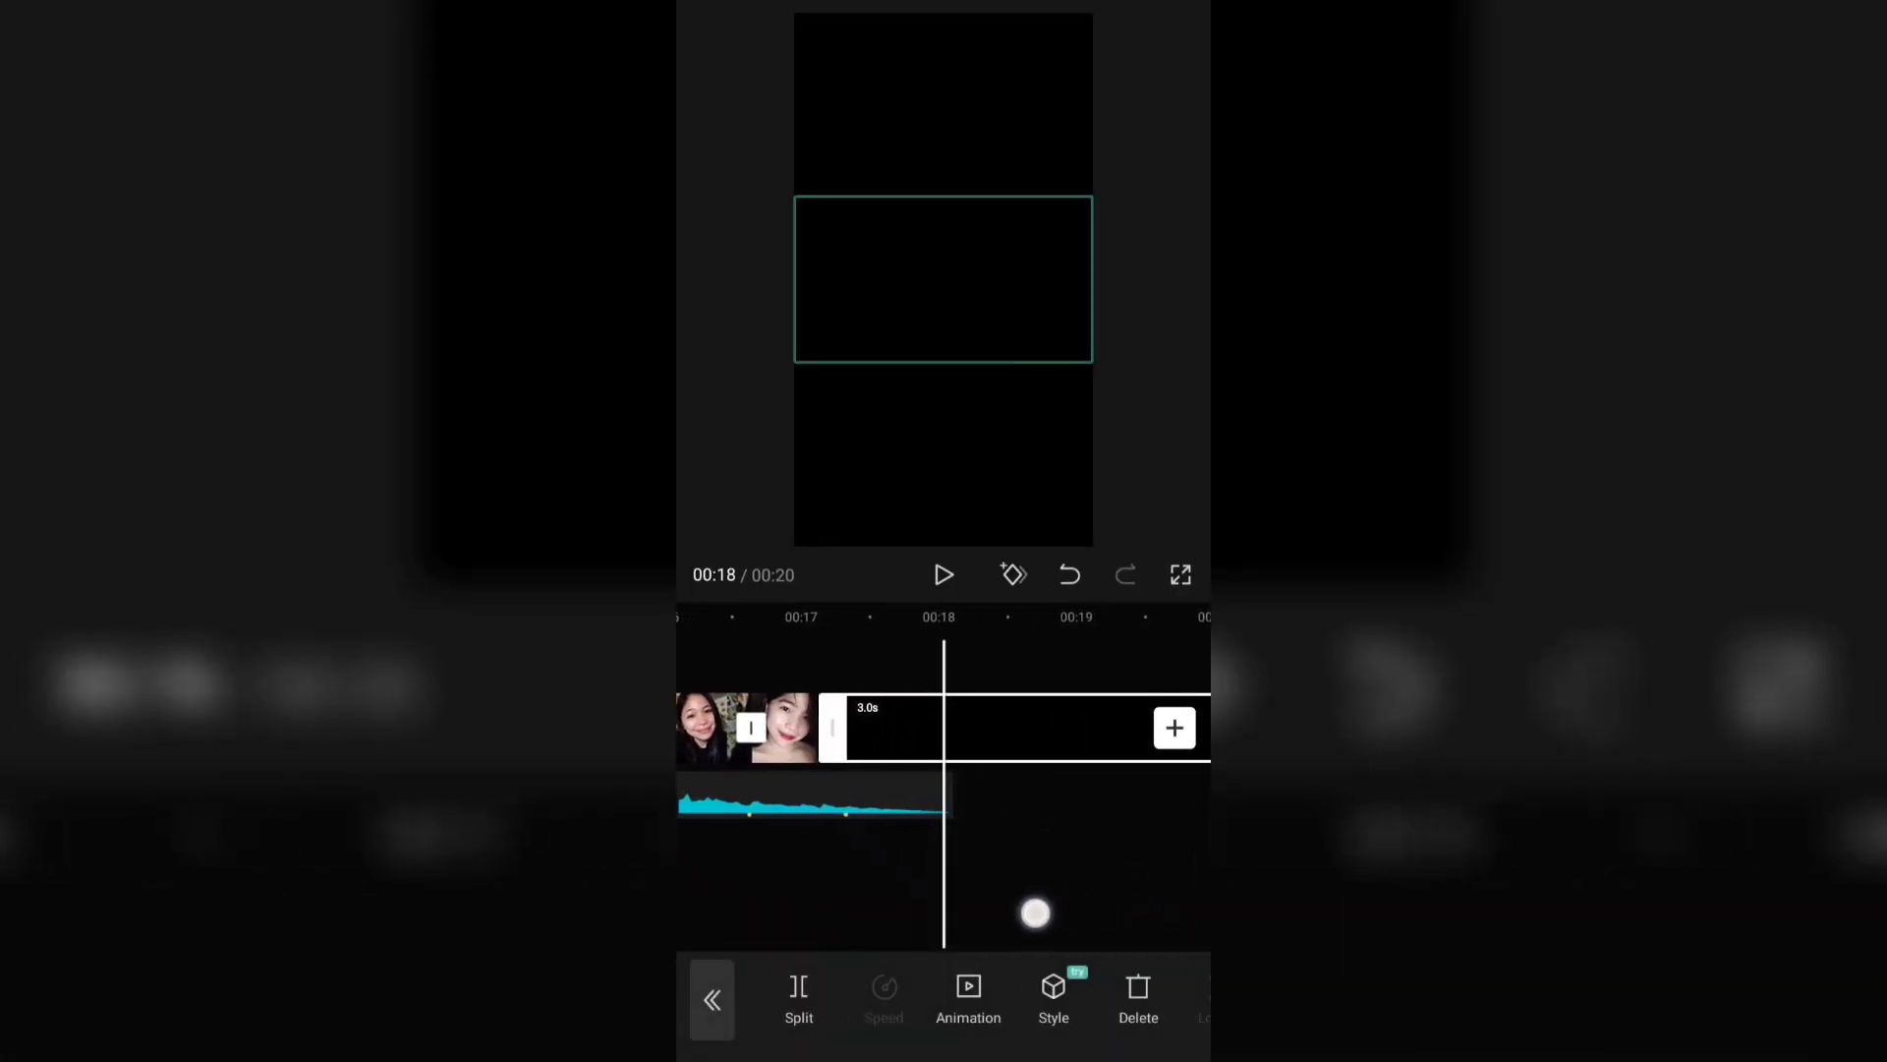
click(799, 994)
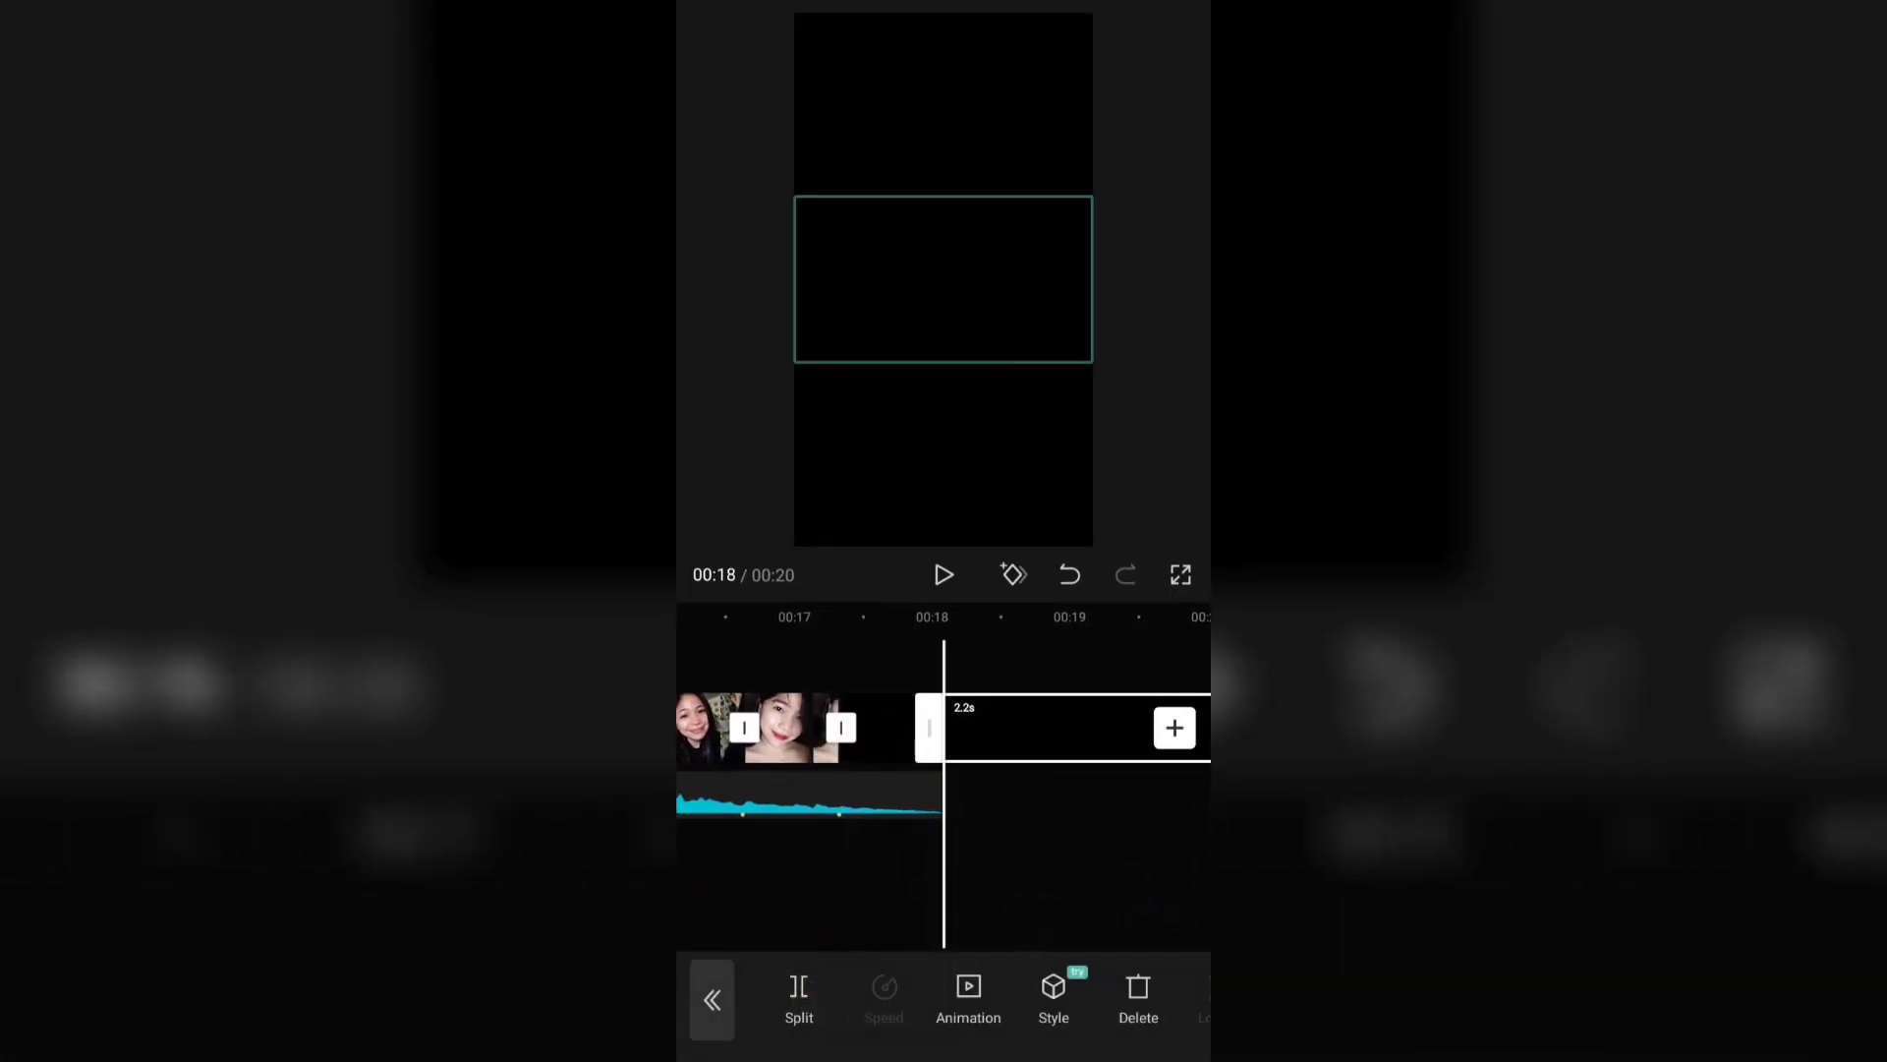
click(1138, 995)
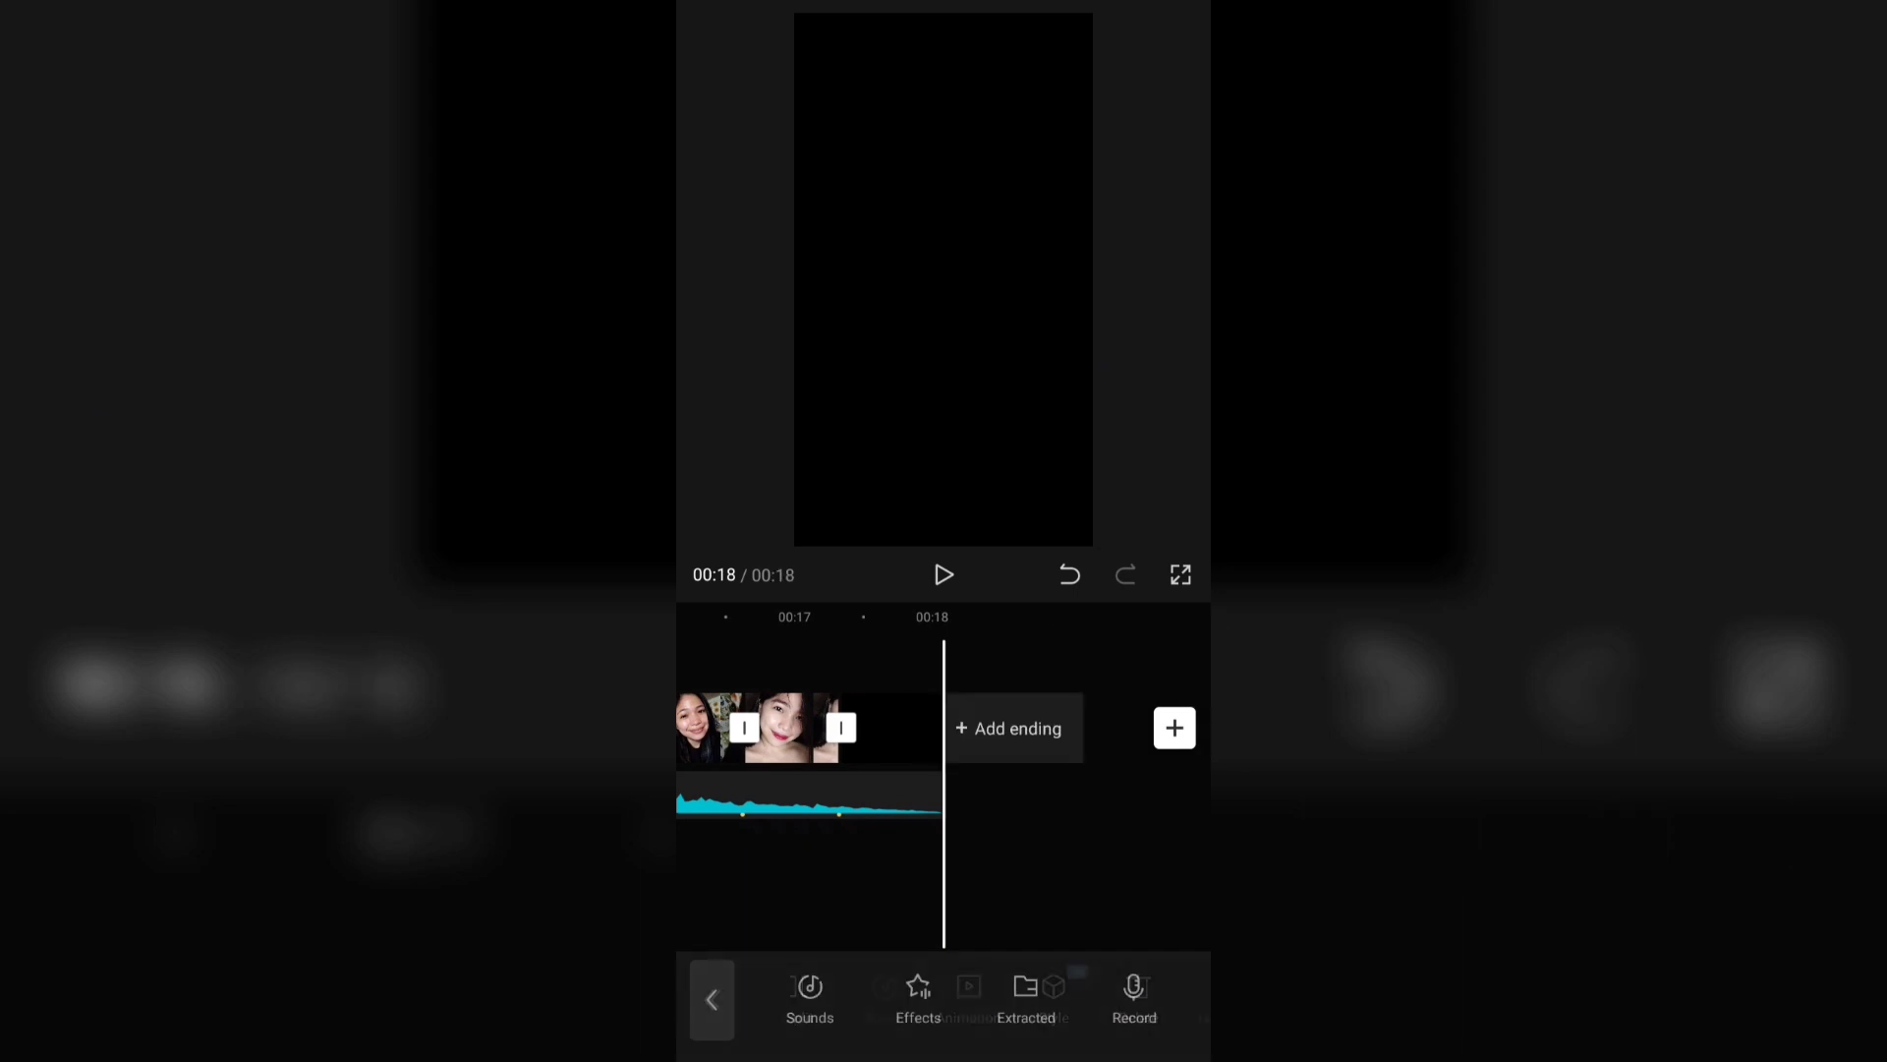
mouse_move(1045, 872)
mouse_down()
mouse_move(1124, 880)
mouse_move(998, 846)
mouse_move(1096, 885)
mouse_up()
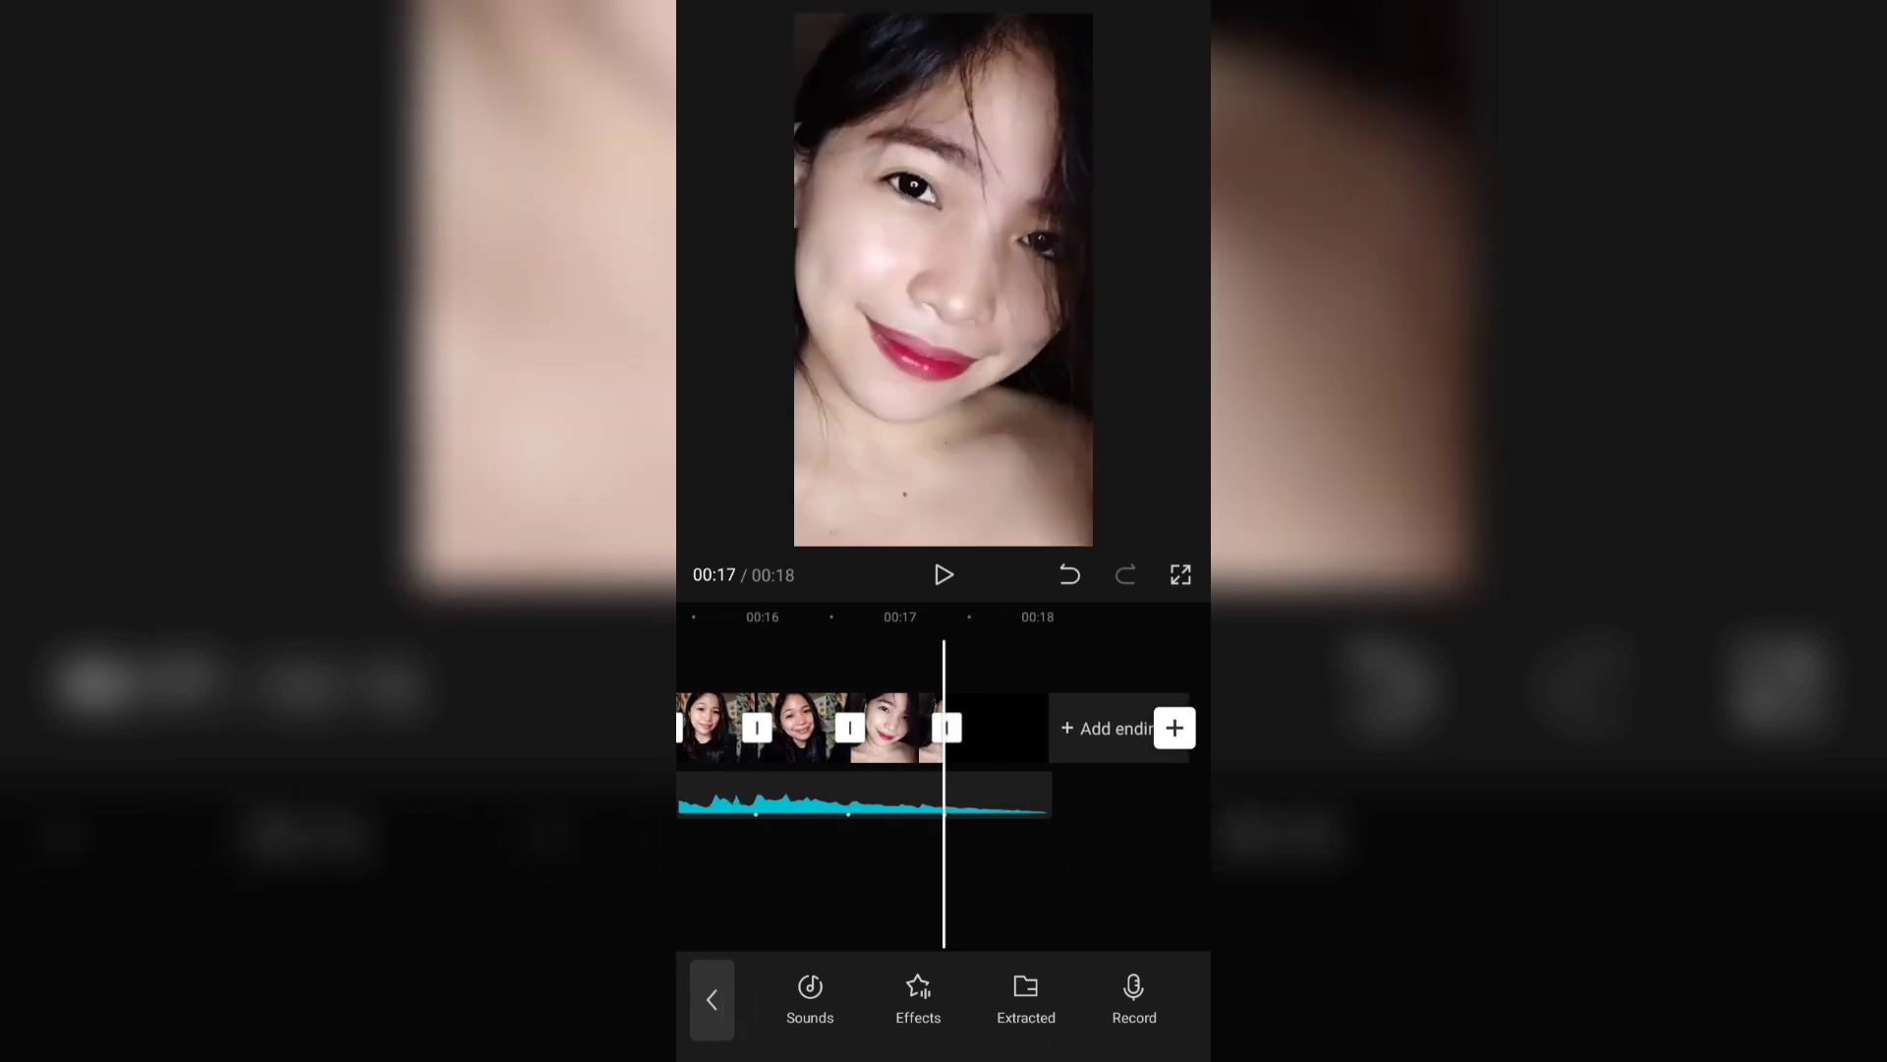
- Apply the Tv Off effect from Video effects > Opening & closing near the slideshow's end
click(712, 999)
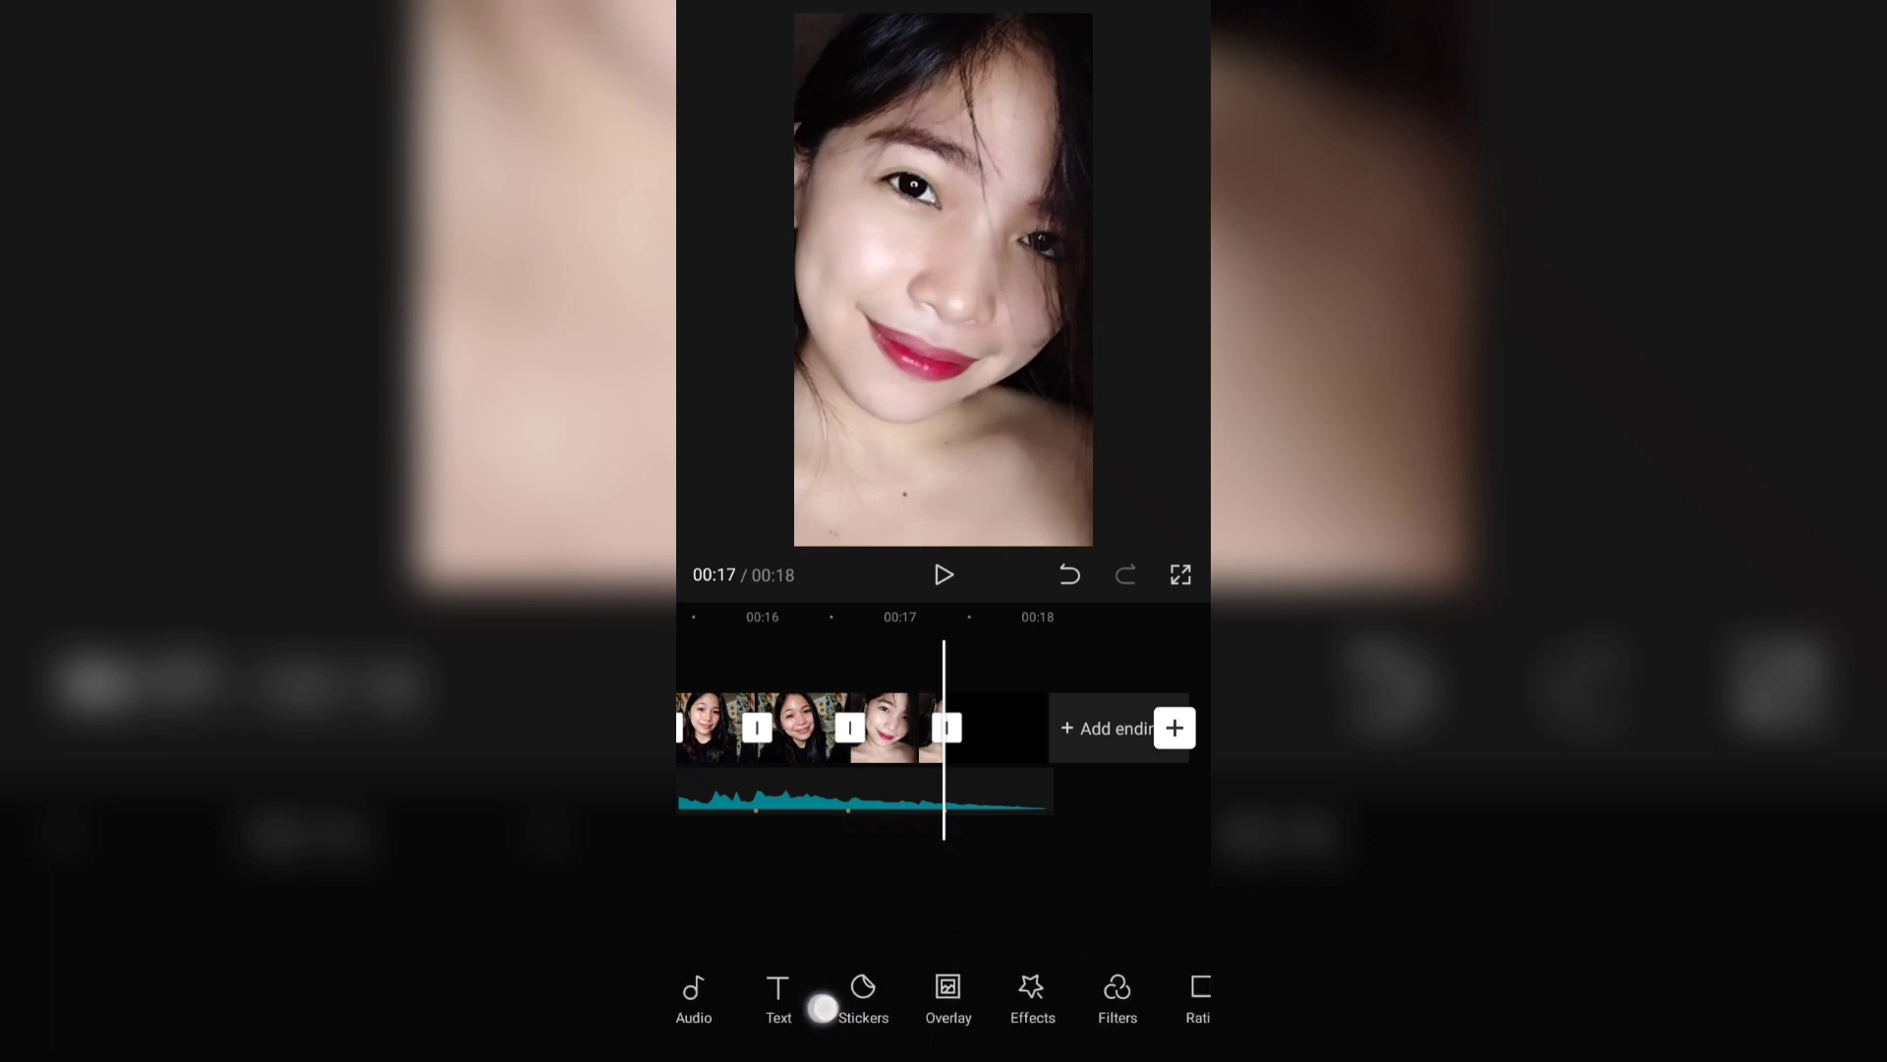
click(977, 988)
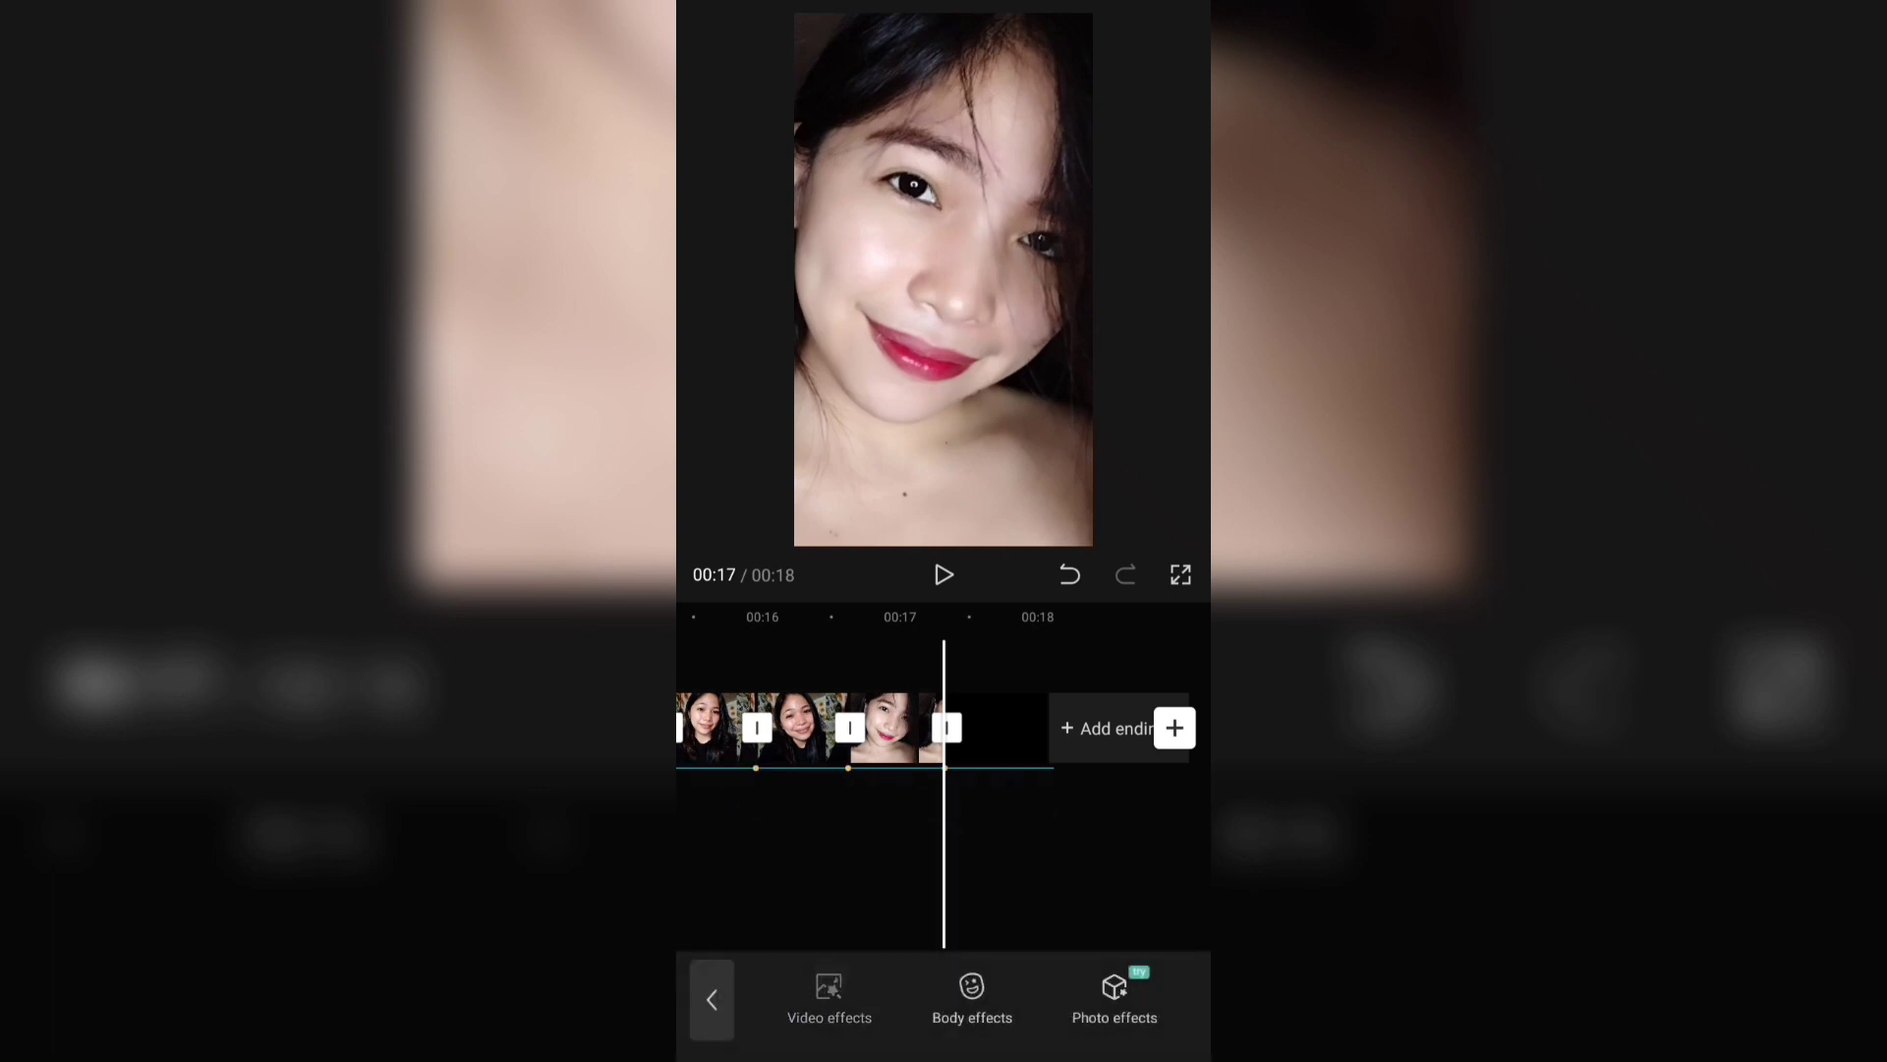
click(828, 997)
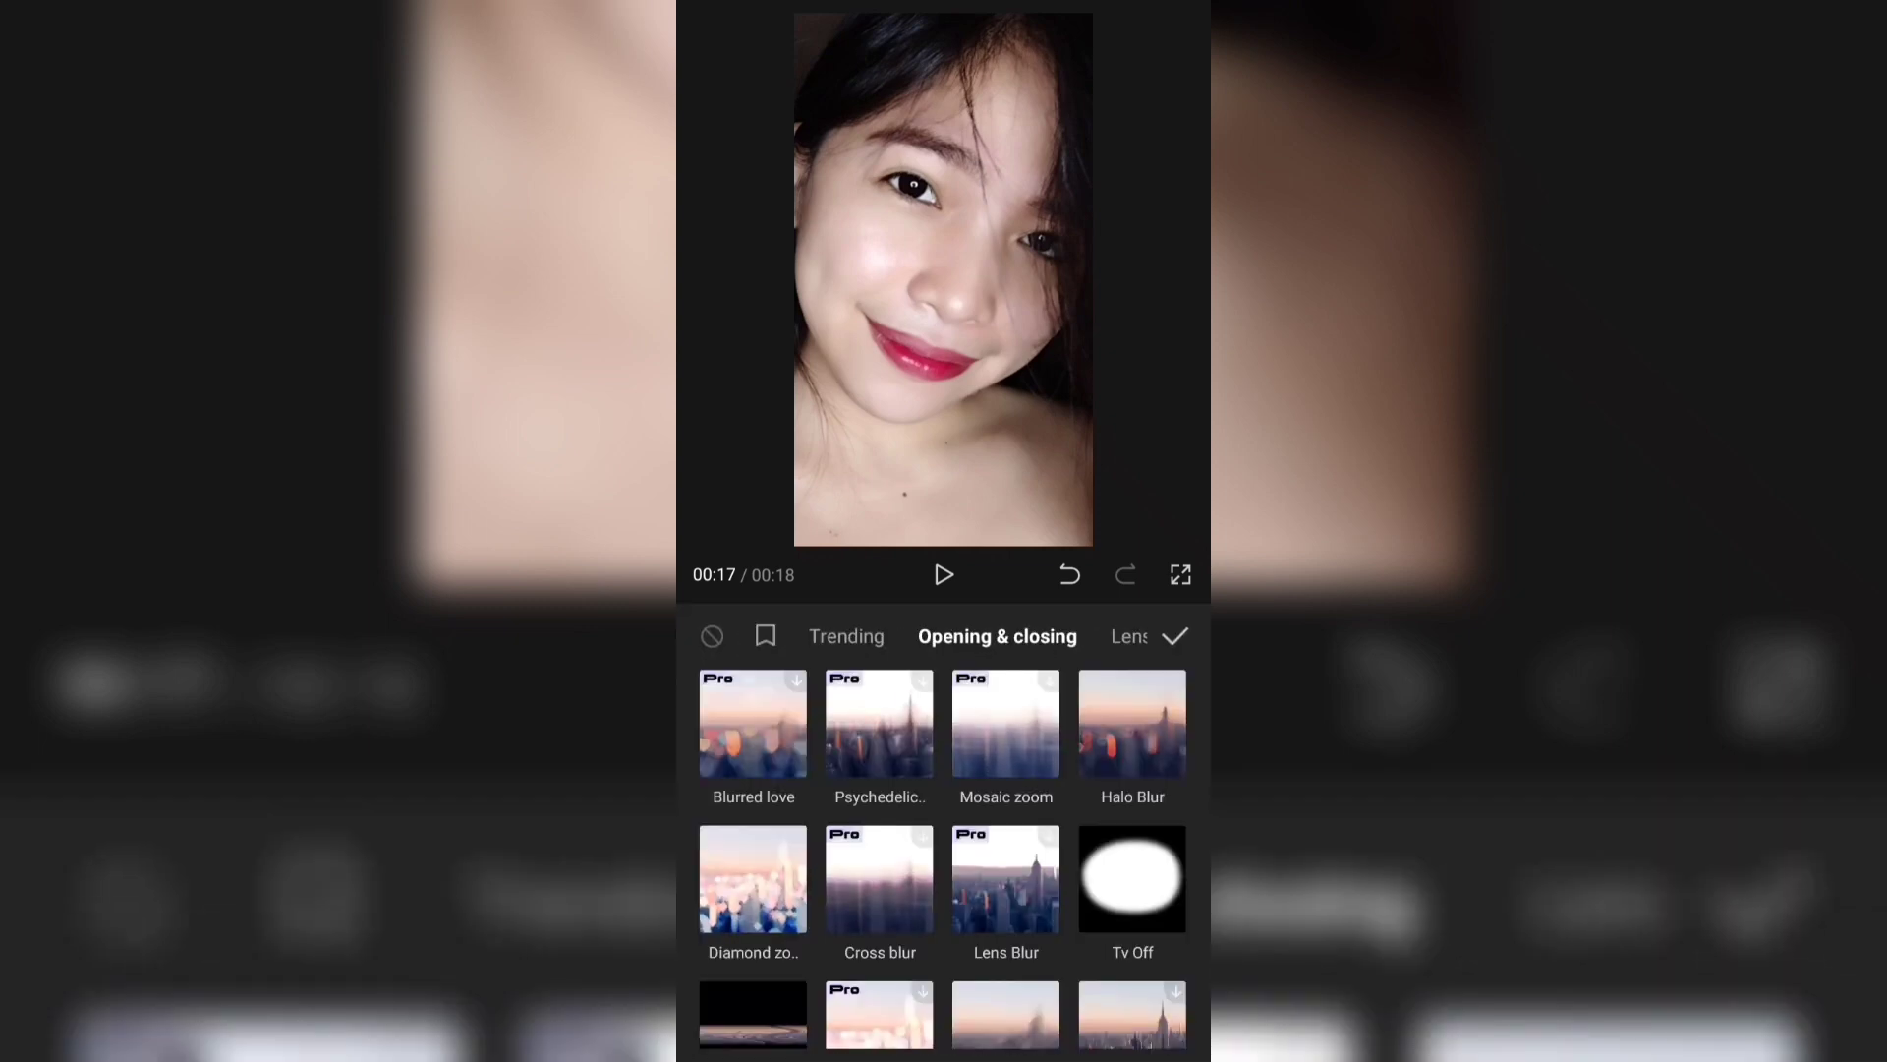
click(998, 634)
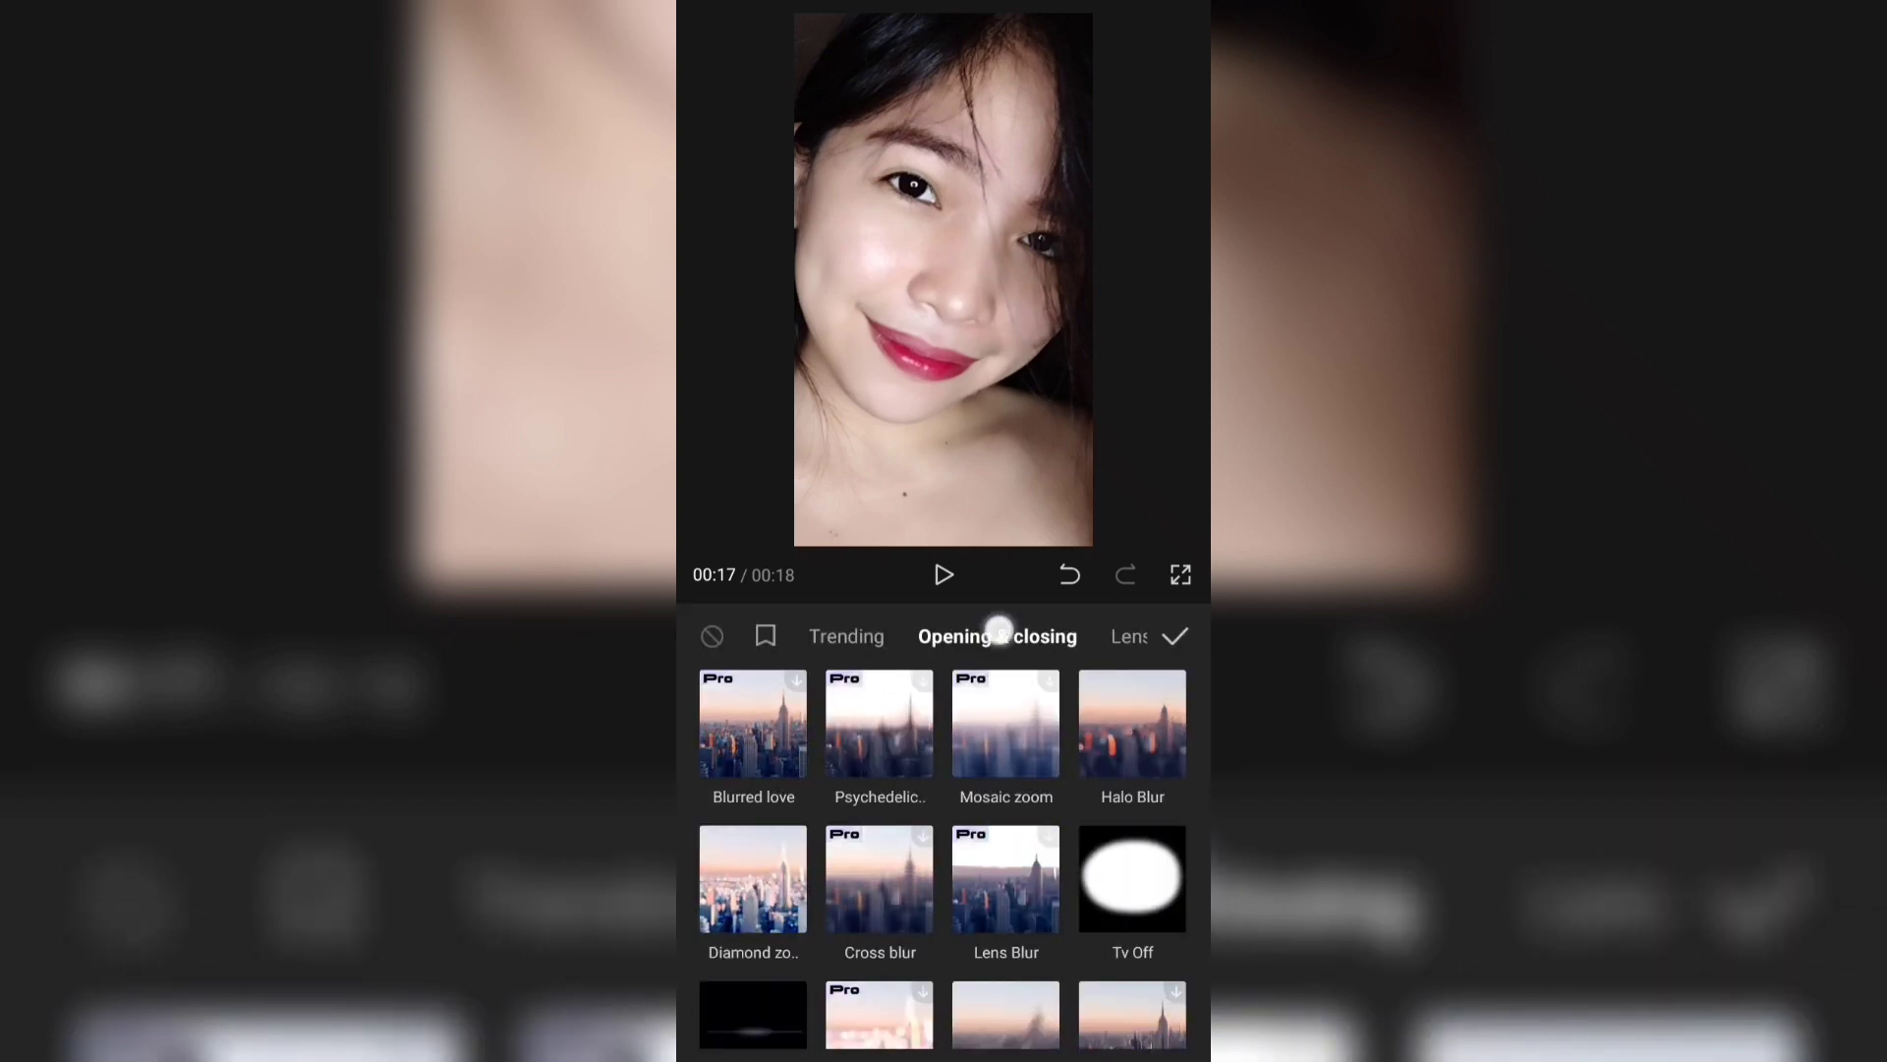
click(1119, 916)
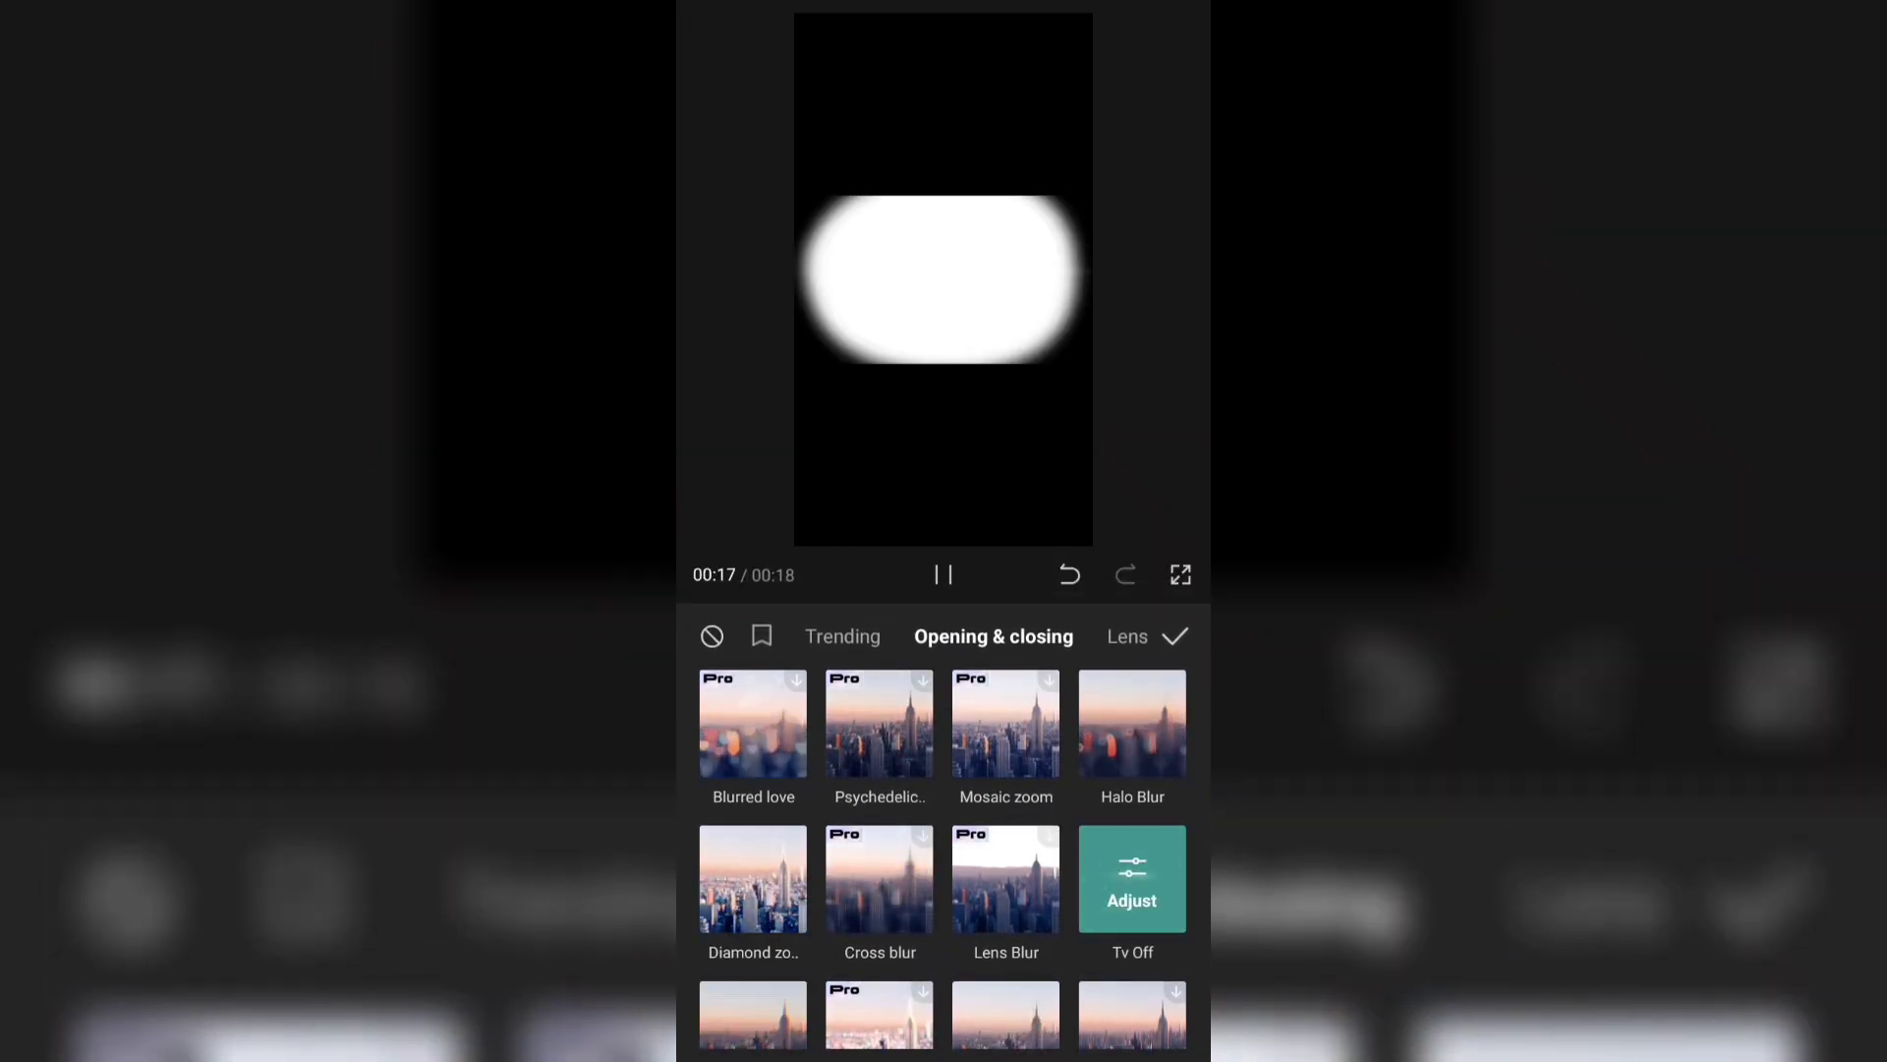
click(1175, 636)
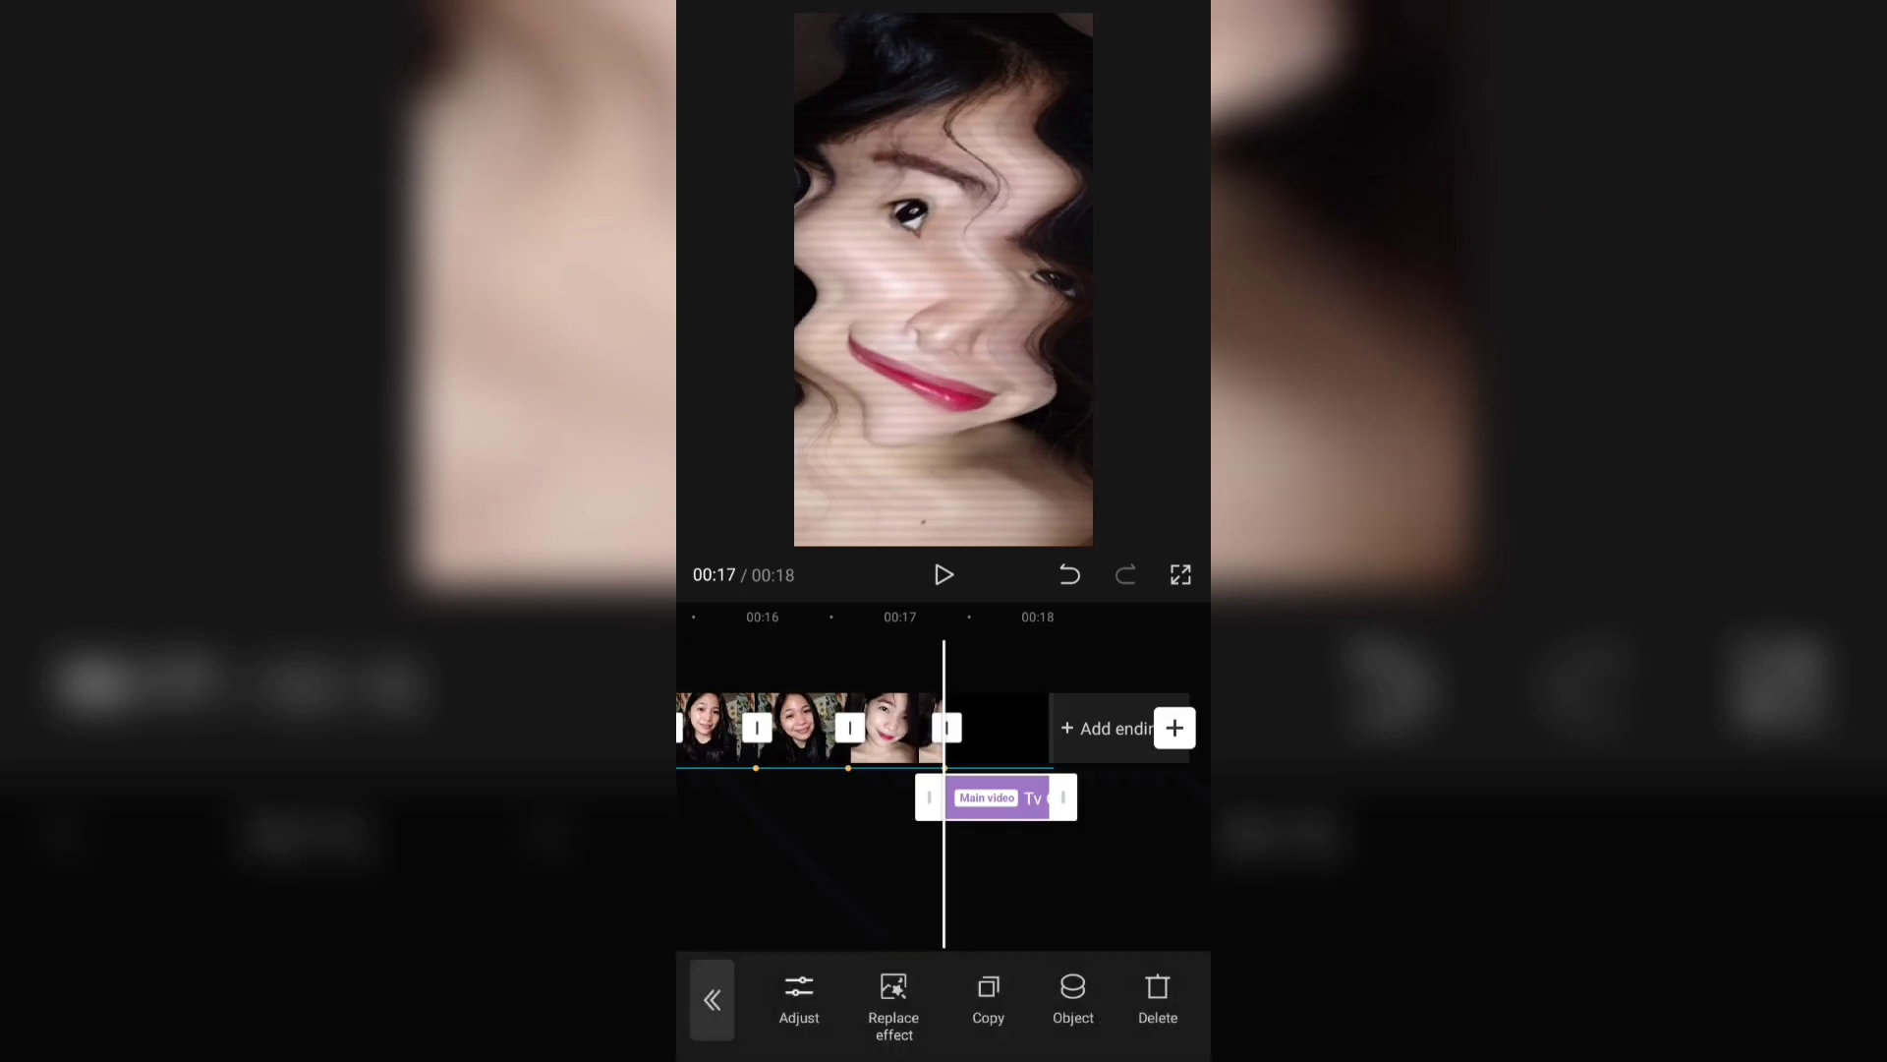
click(1111, 881)
drag(1178, 866, 1049, 872)
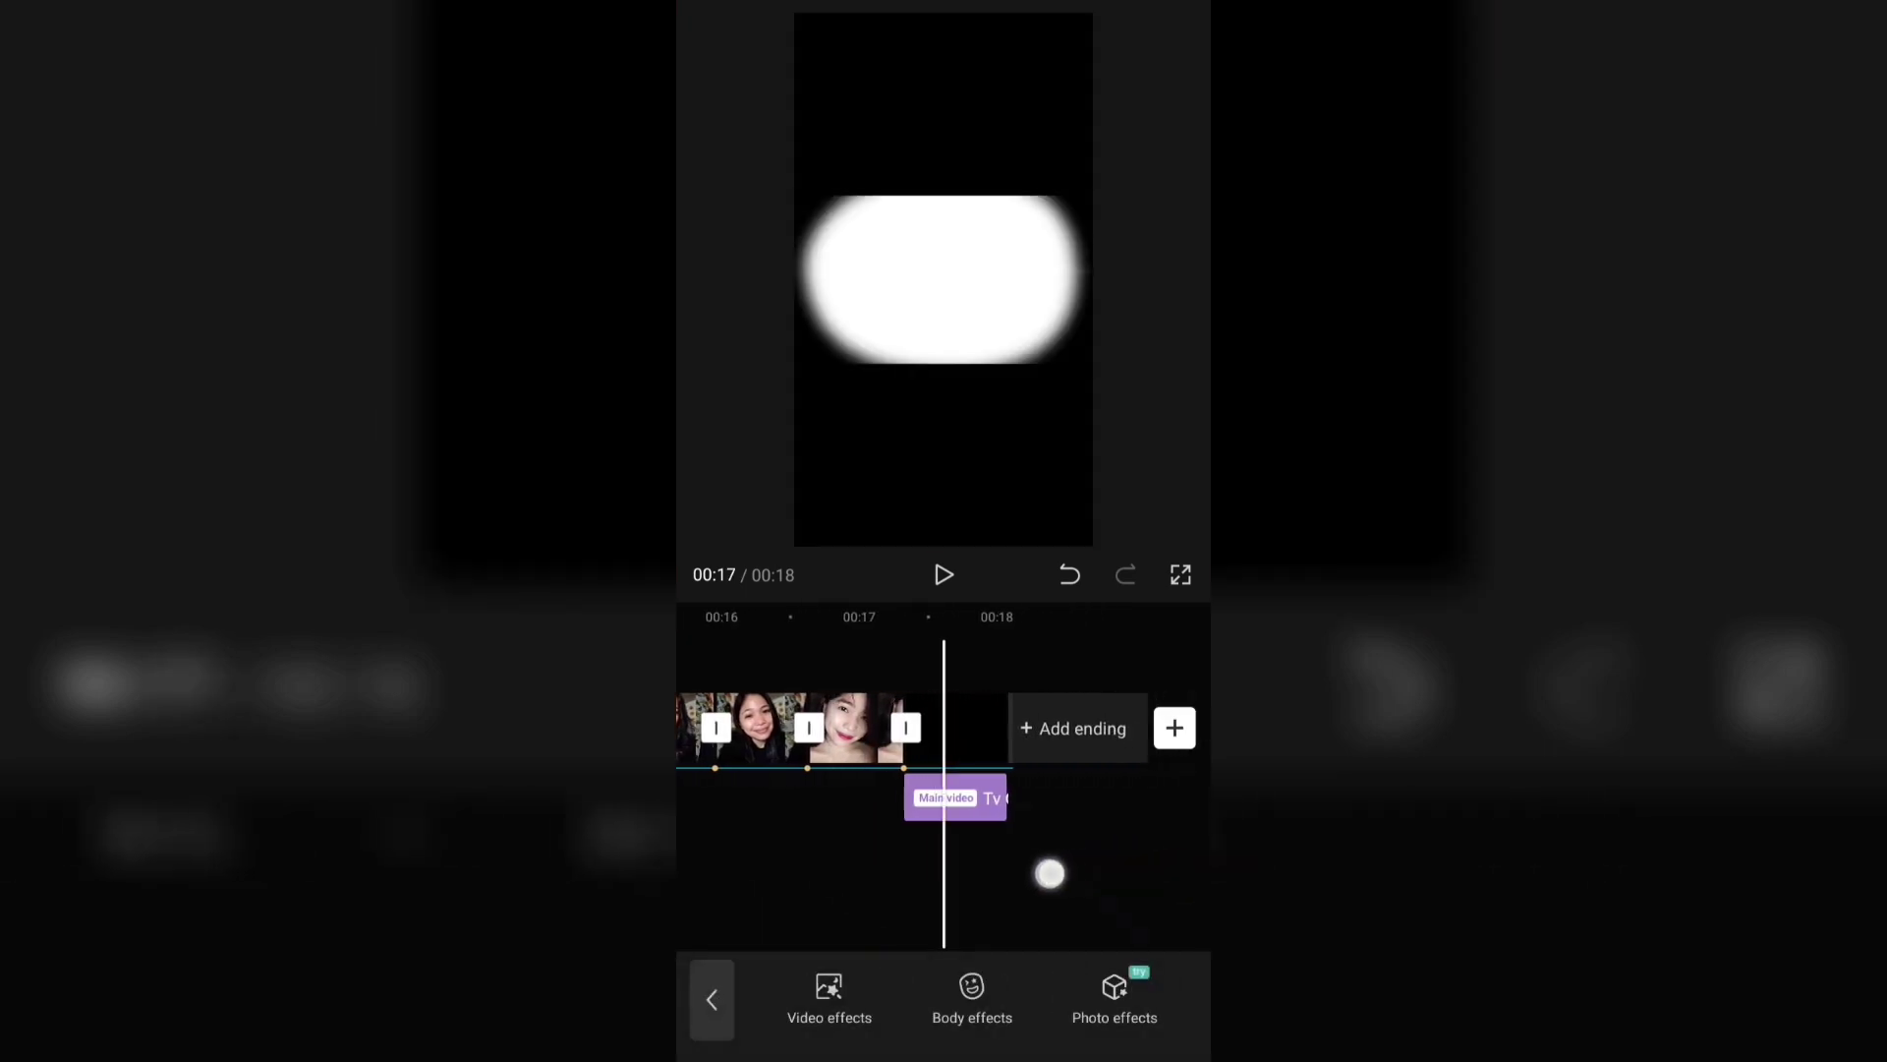
- Scale the black ending clip up beyond the frame and play the video to check it
click(973, 728)
click(1059, 830)
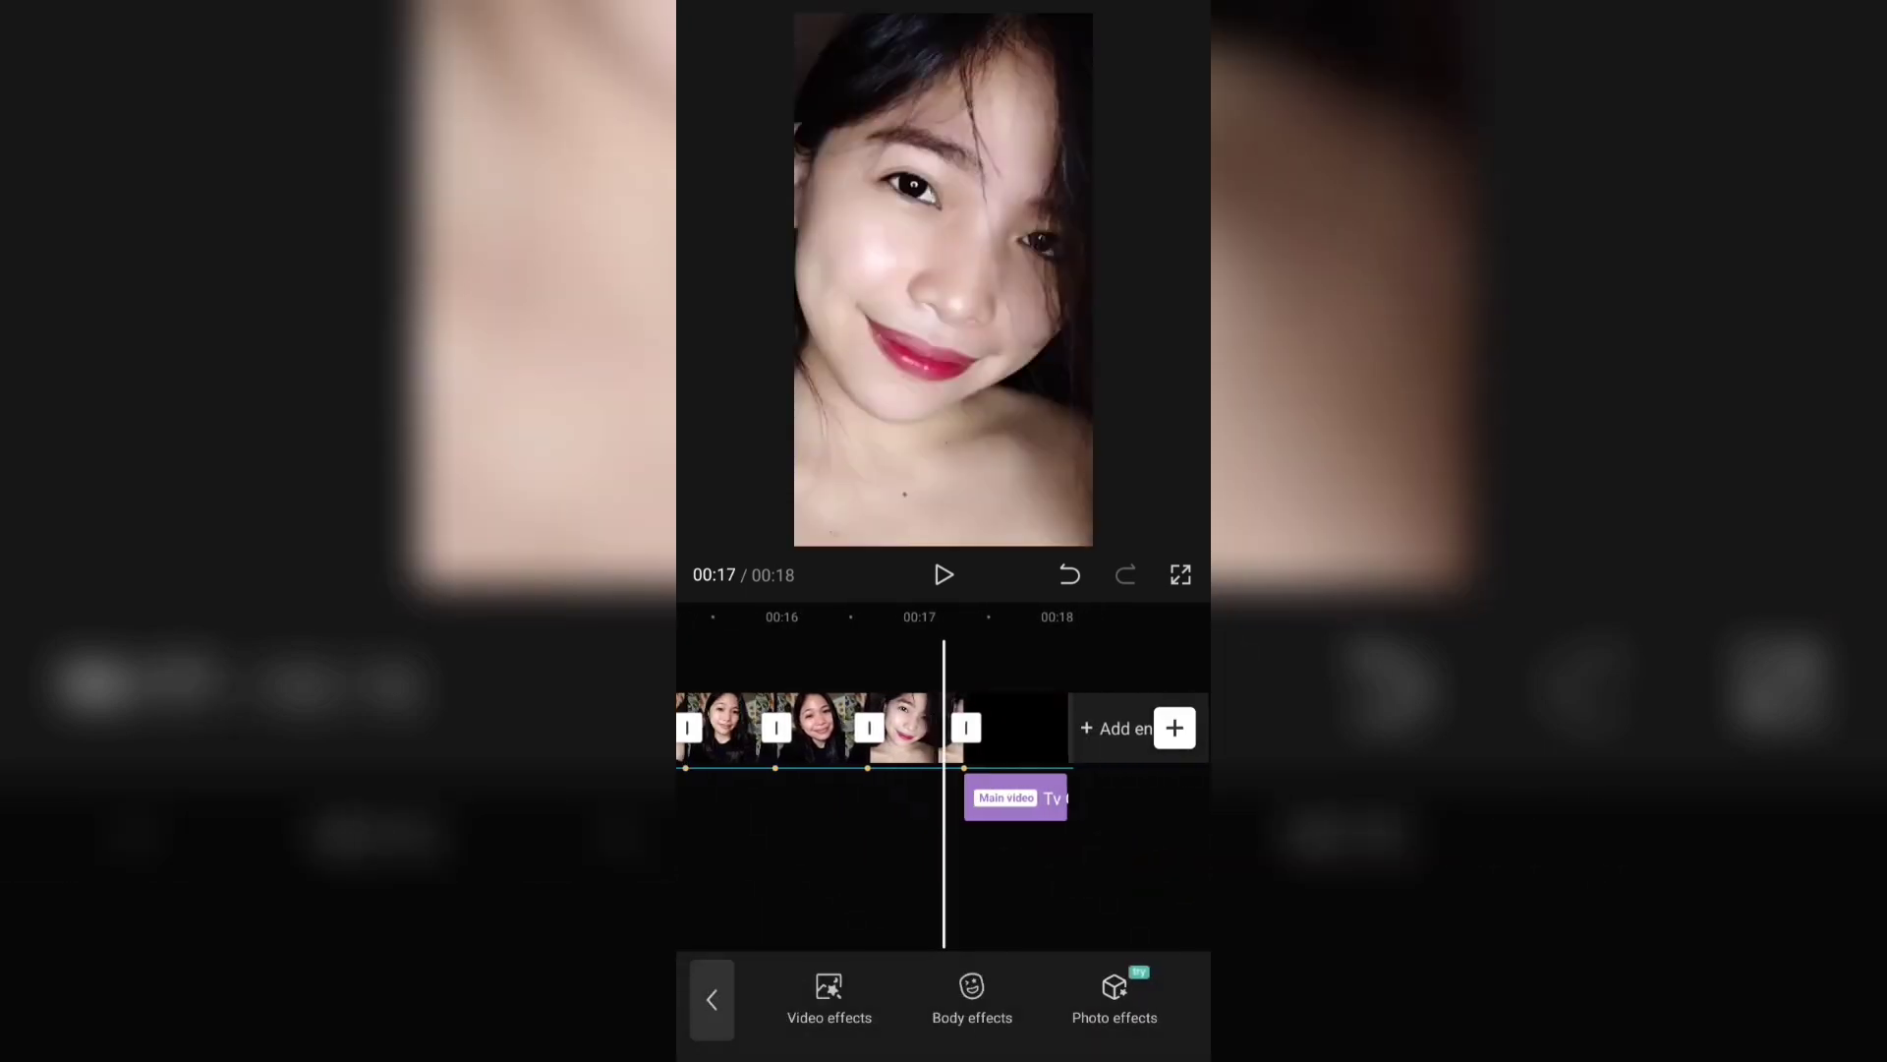
click(1039, 725)
drag(982, 222, 1013, 94)
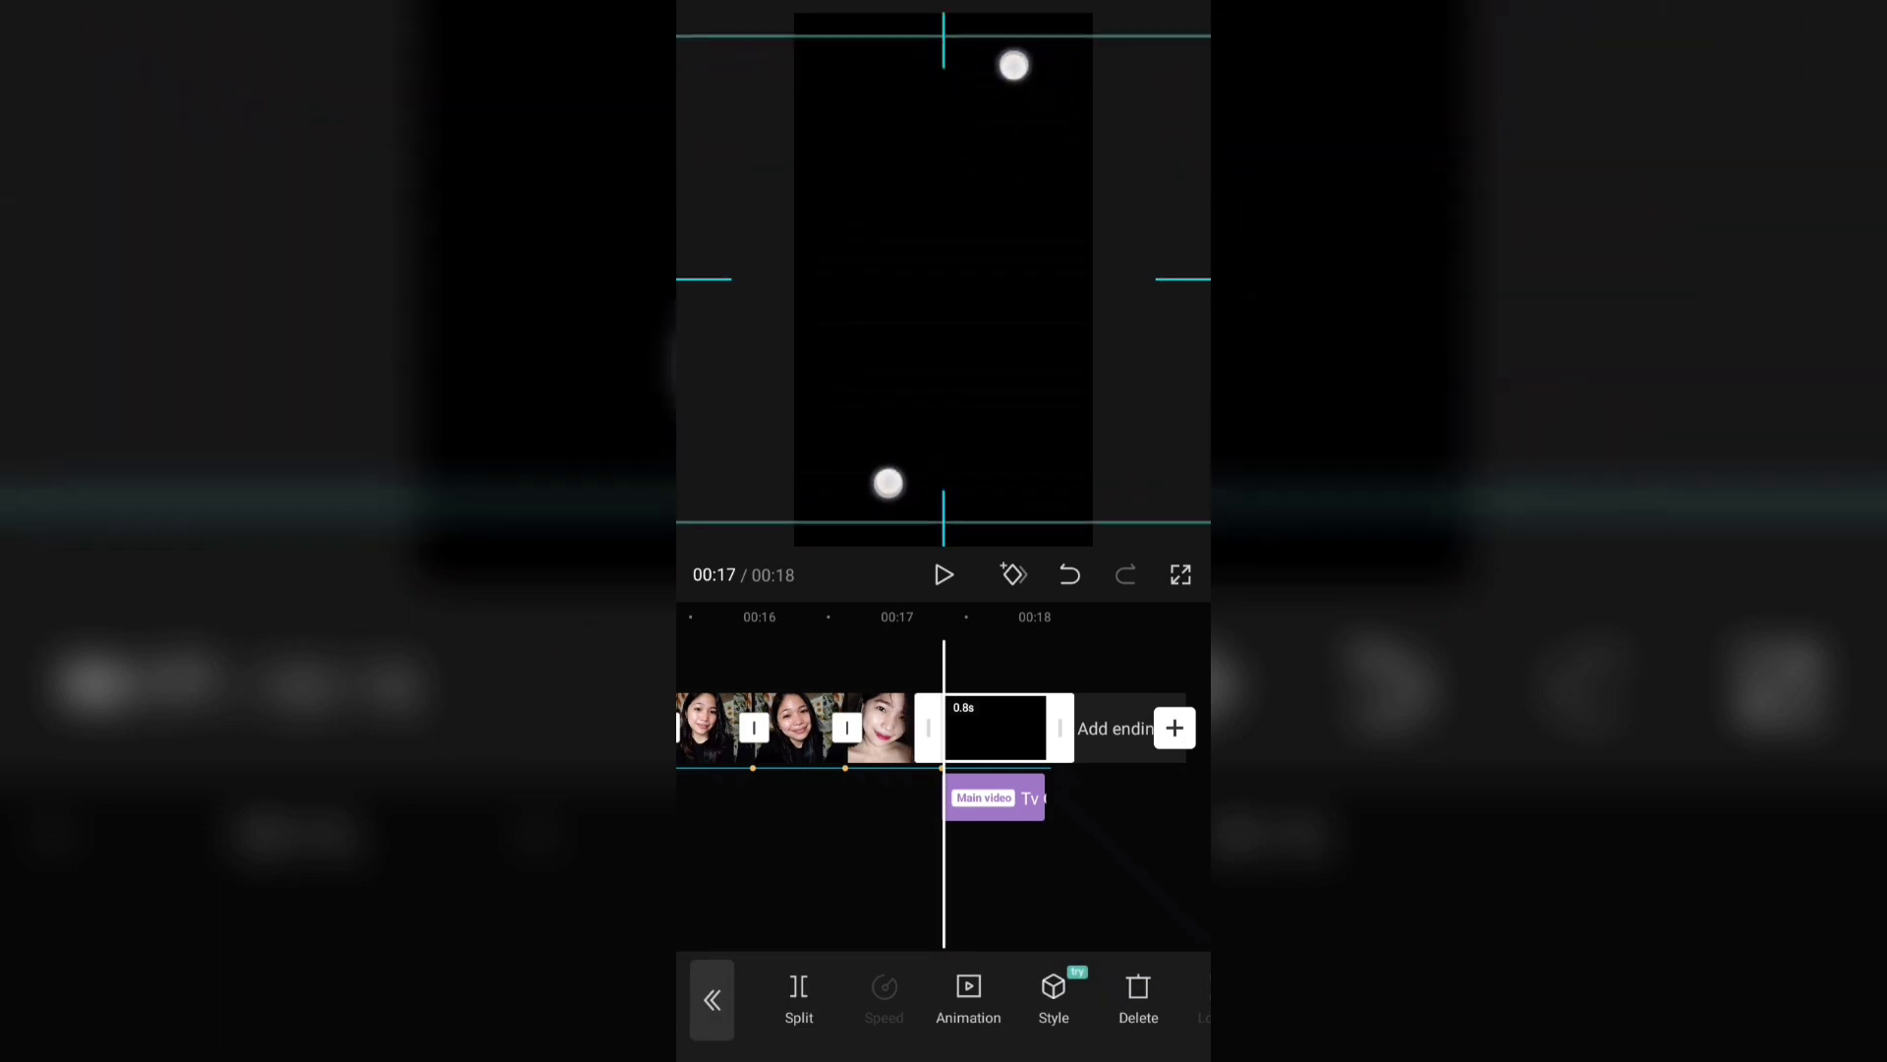
drag(1012, 94, 1011, 57)
click(1067, 893)
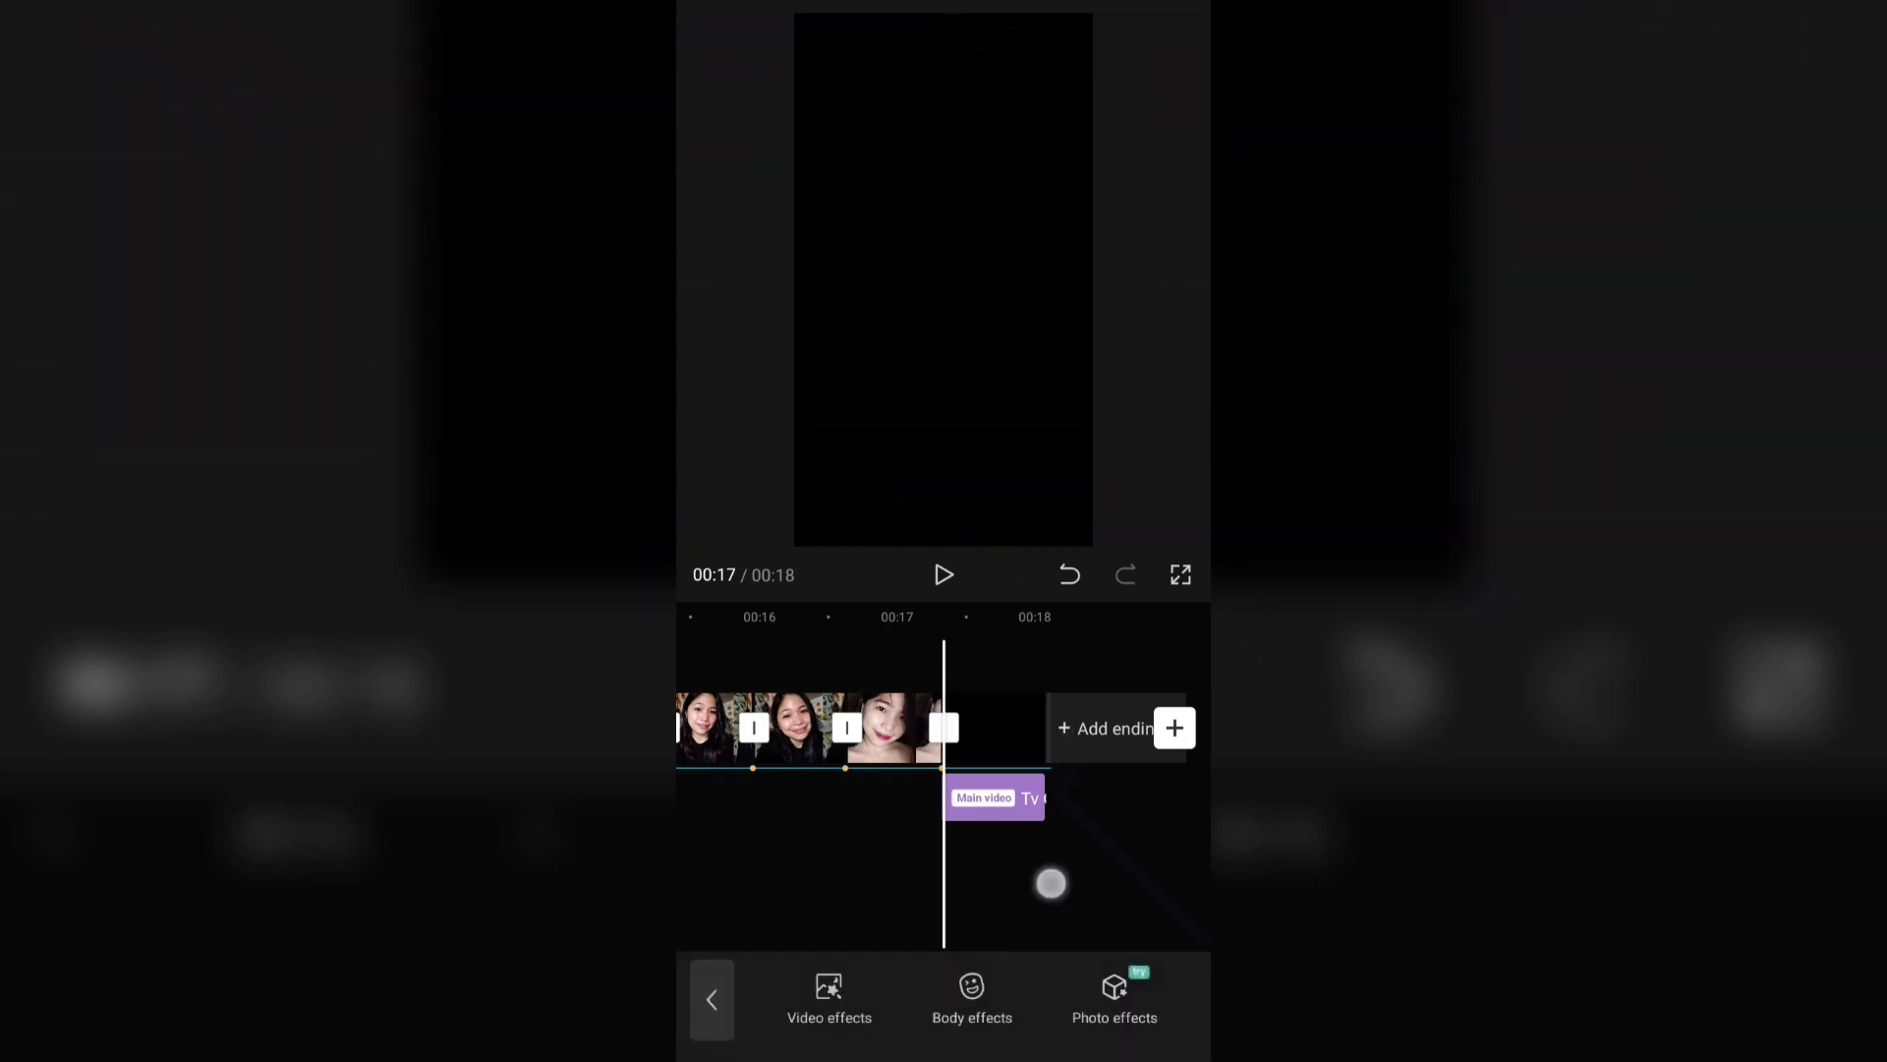
click(940, 570)
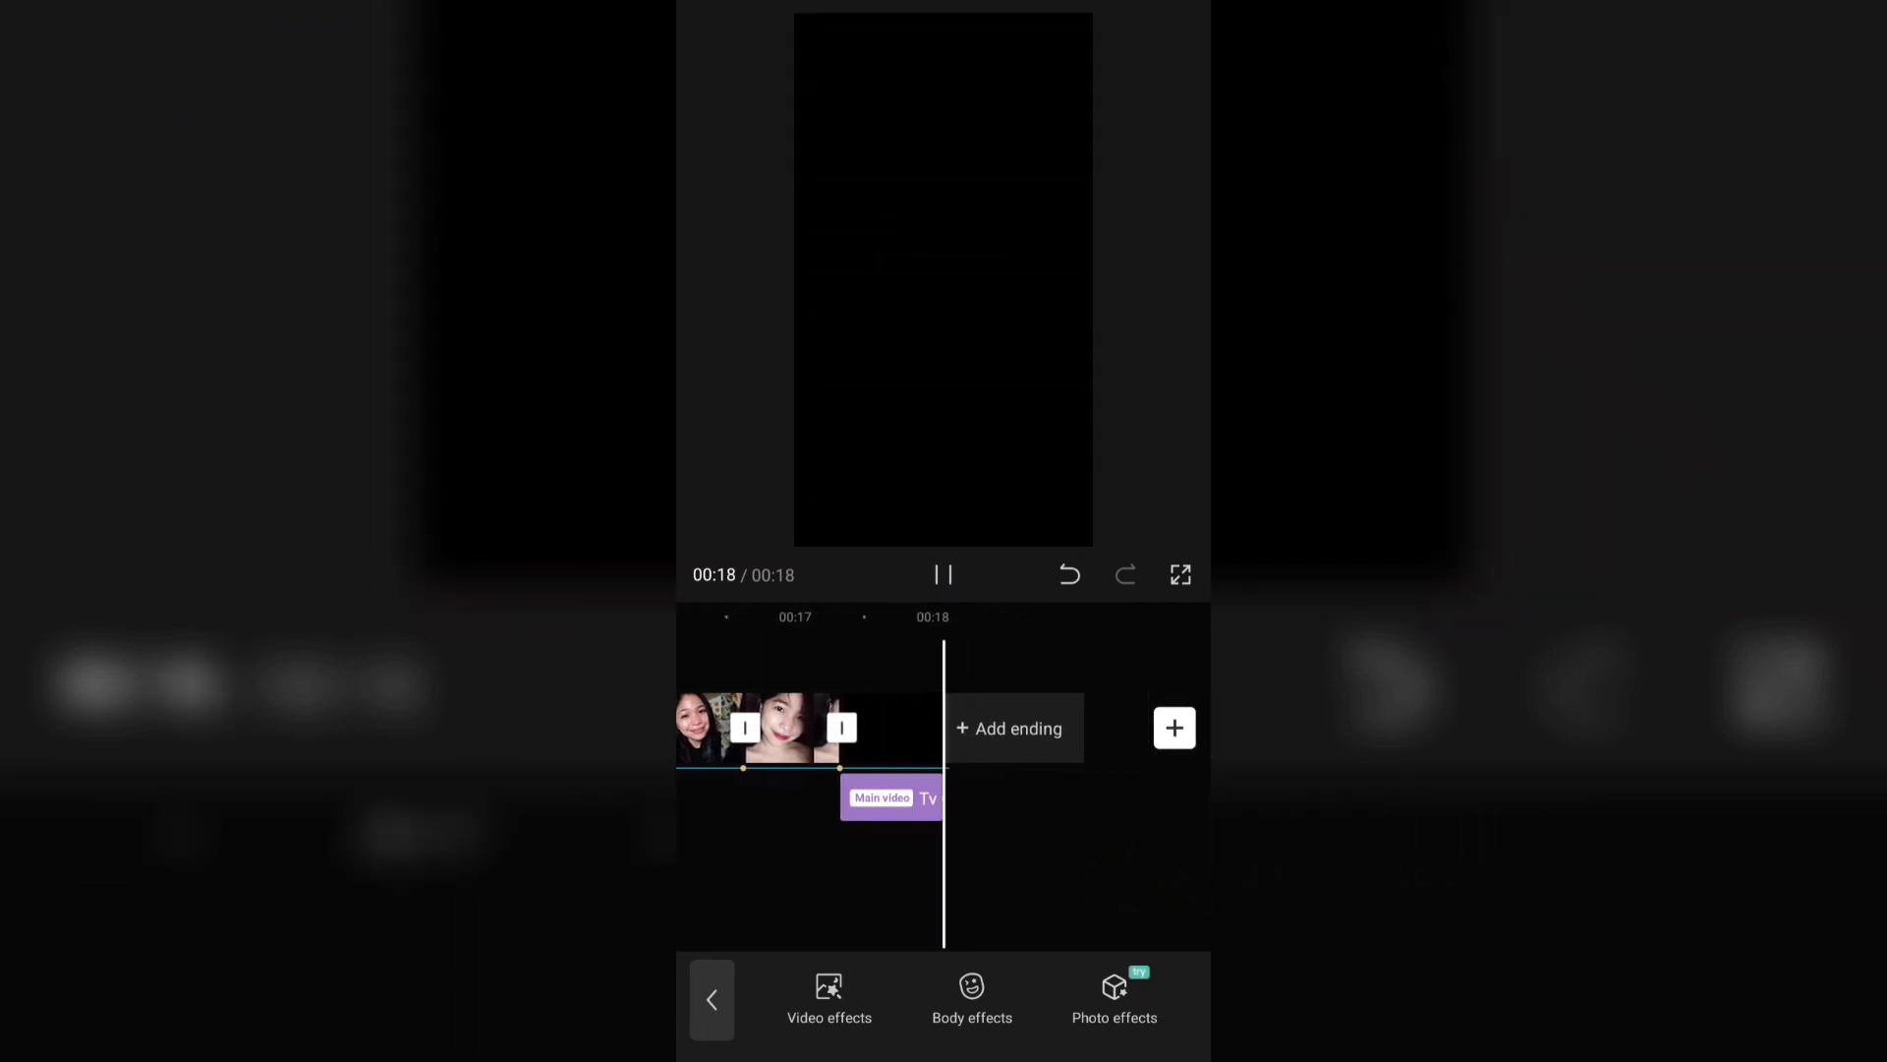
- Replay the slideshow and scrub the playhead through 00:06–00:16, returning to 00:10
click(942, 572)
mouse_move(1049, 856)
mouse_down()
mouse_move(944, 856)
mouse_move(889, 881)
mouse_up()
drag(1053, 890, 1022, 890)
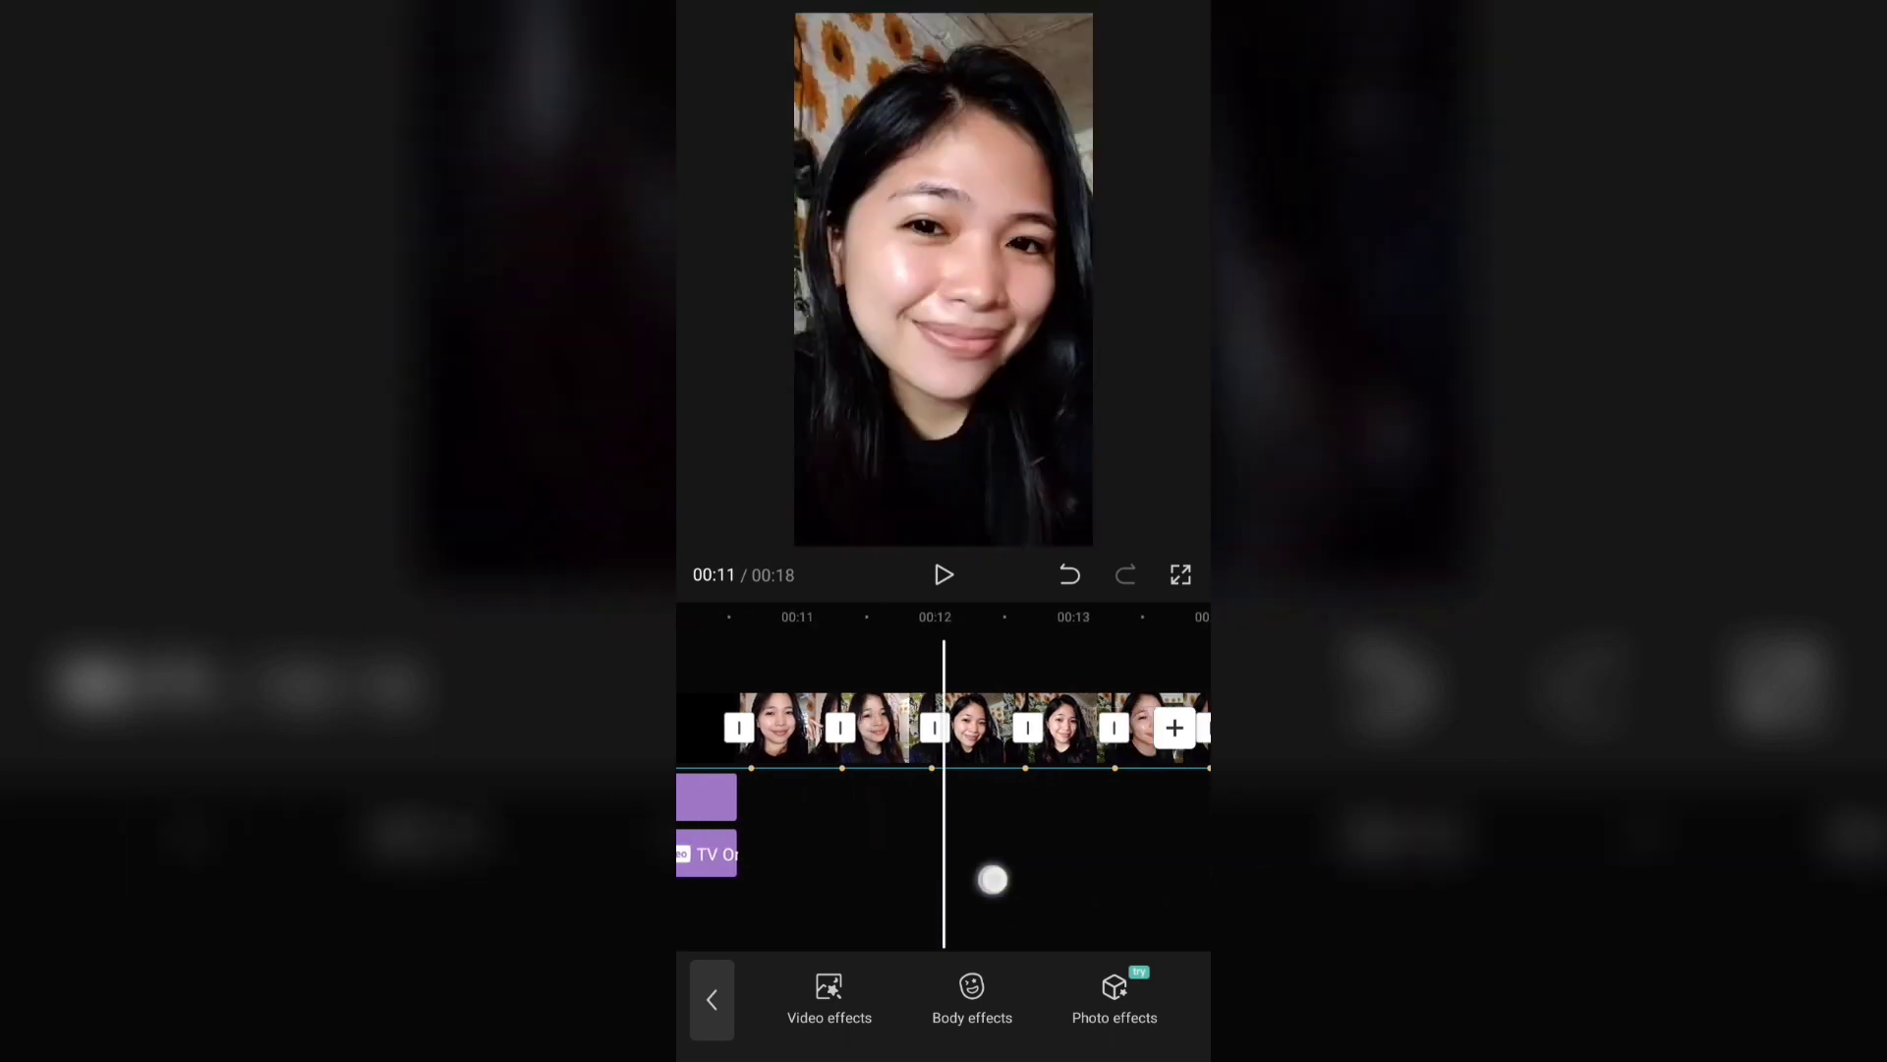
mouse_move(1064, 880)
mouse_down()
mouse_move(1179, 883)
mouse_move(1023, 889)
mouse_move(1080, 896)
mouse_up()
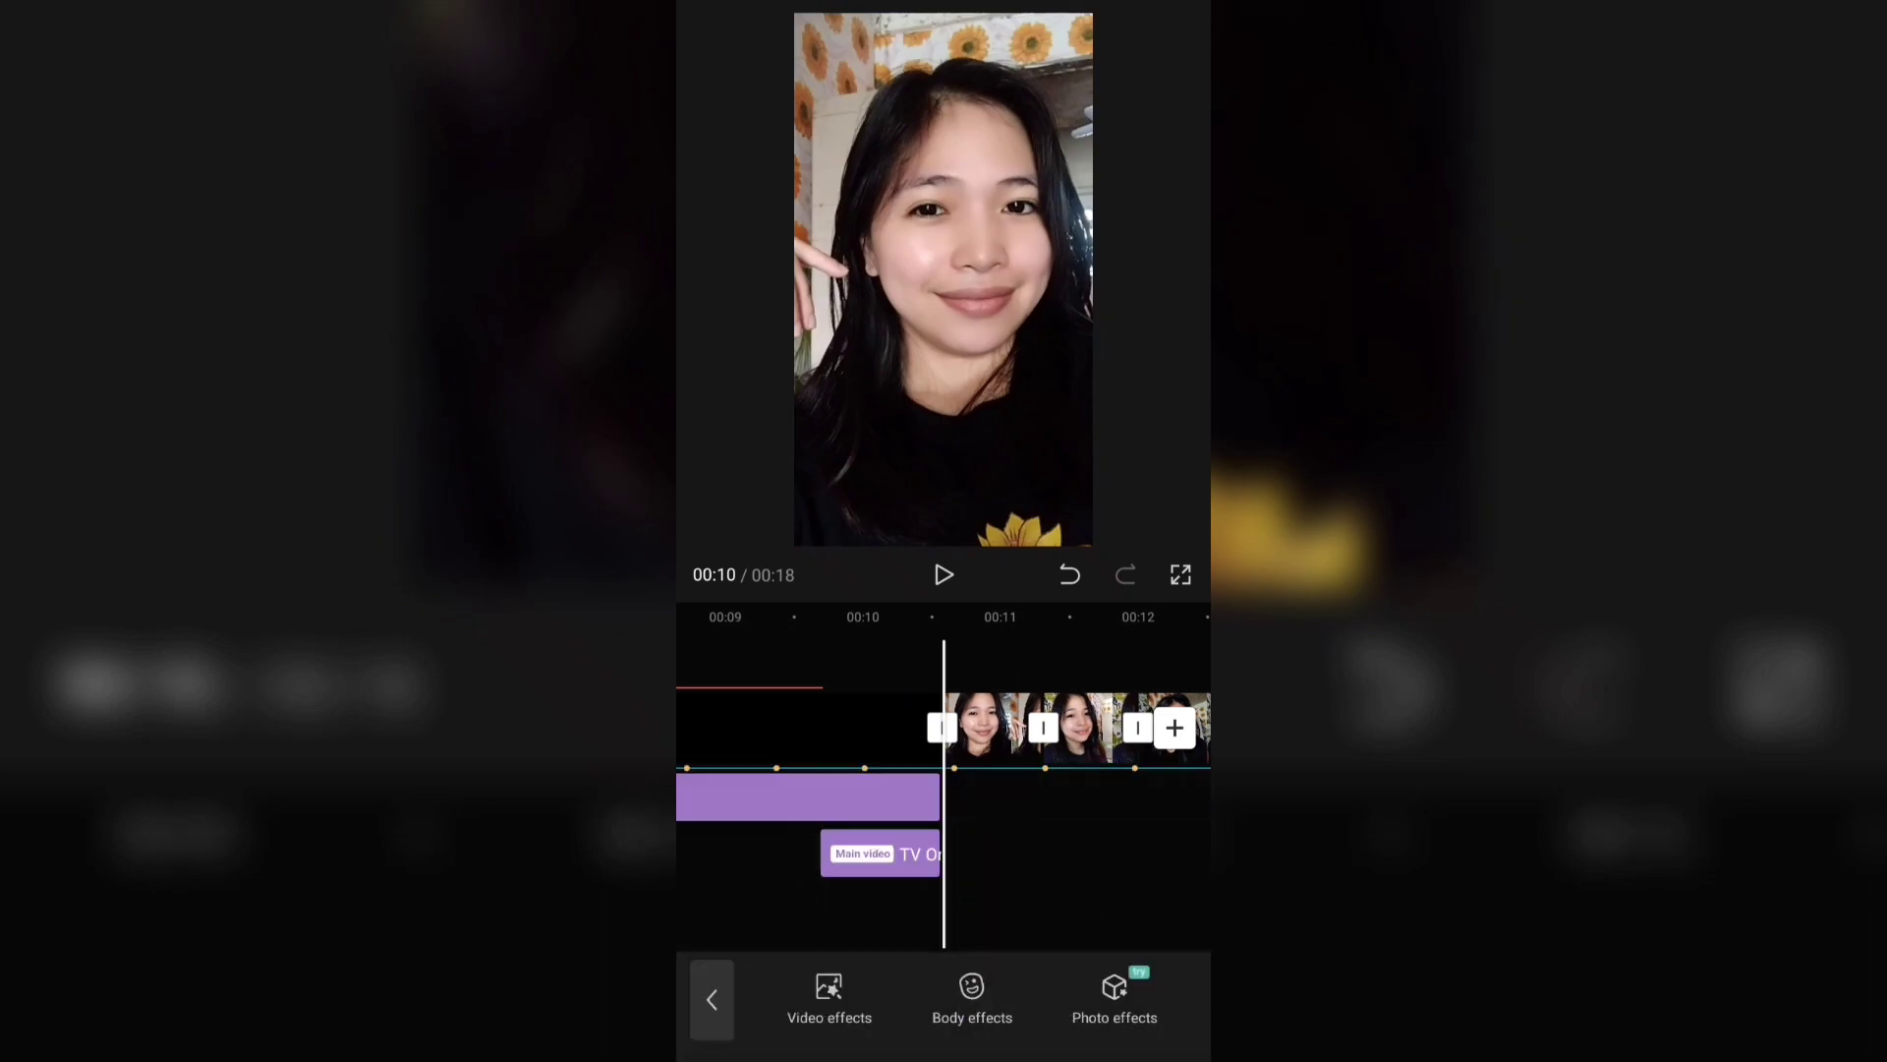
drag(1098, 862, 843, 846)
mouse_move(1011, 876)
mouse_down()
mouse_move(833, 868)
mouse_move(1137, 859)
mouse_up()
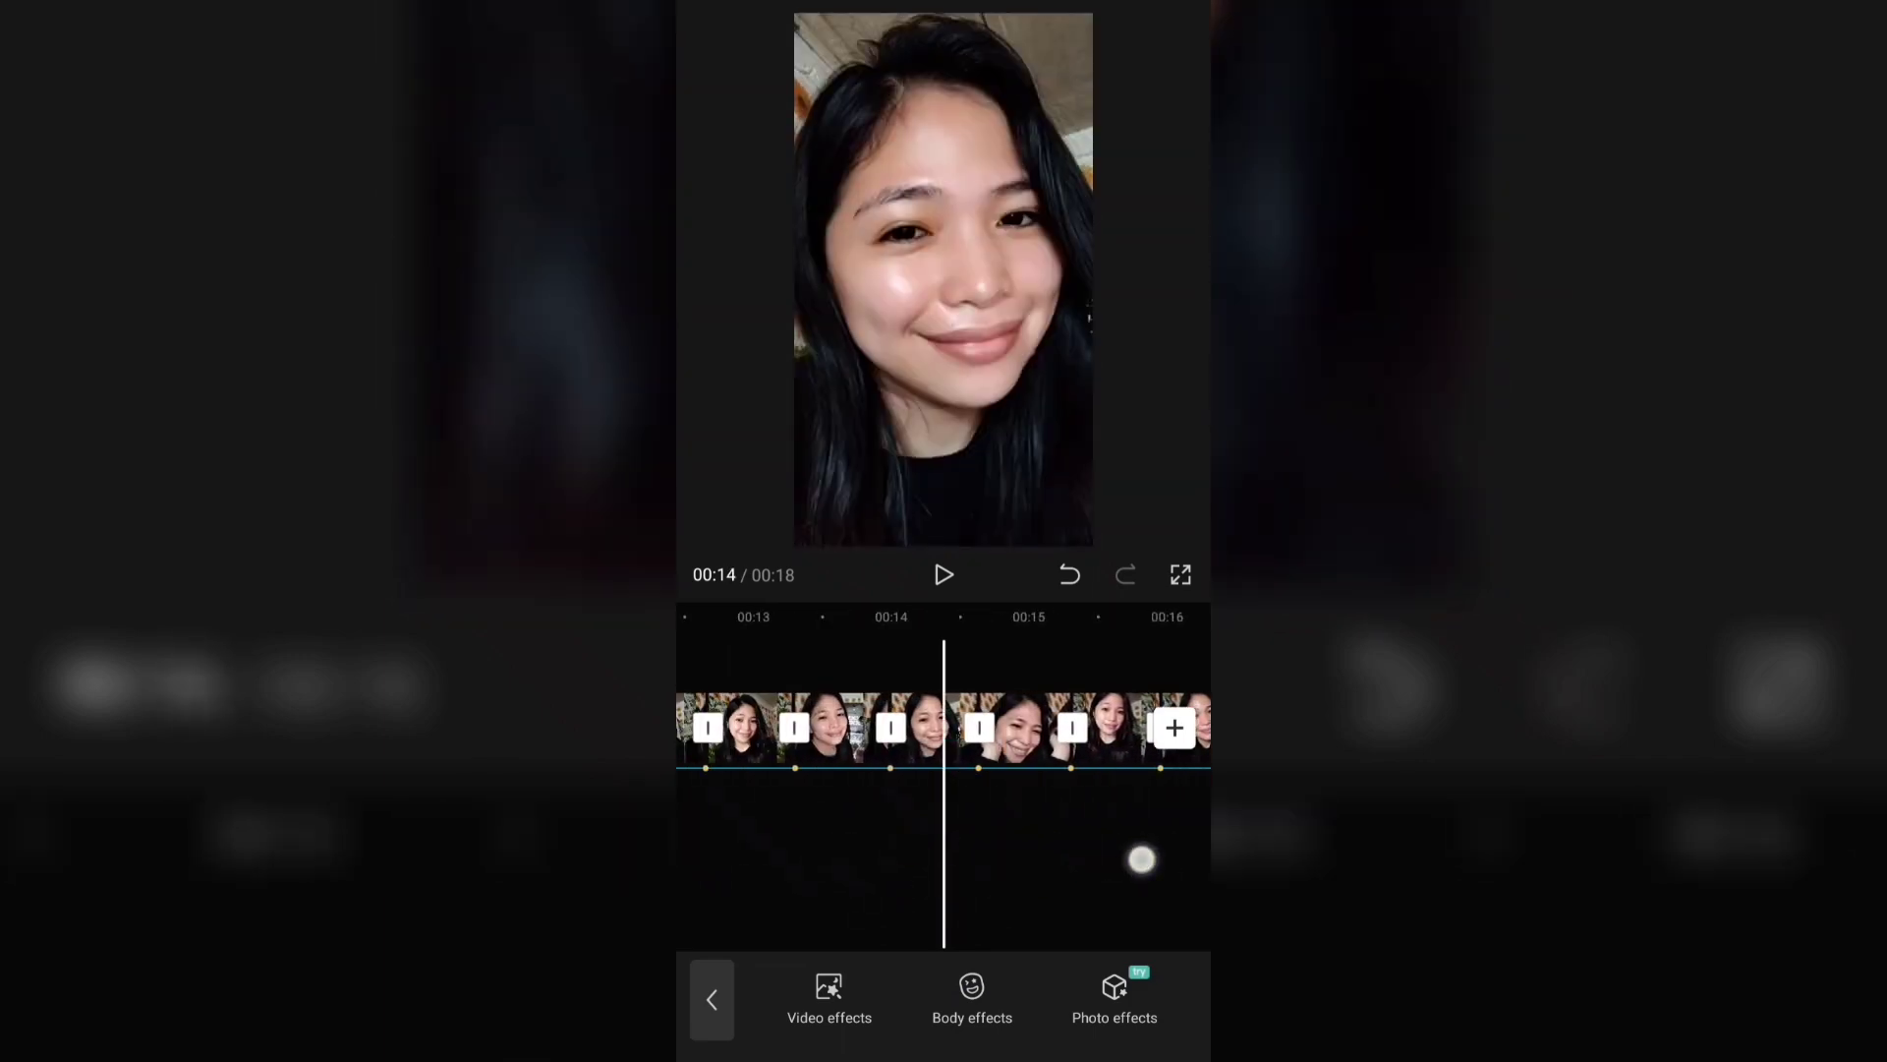
drag(973, 859, 1146, 851)
drag(884, 865, 1128, 863)
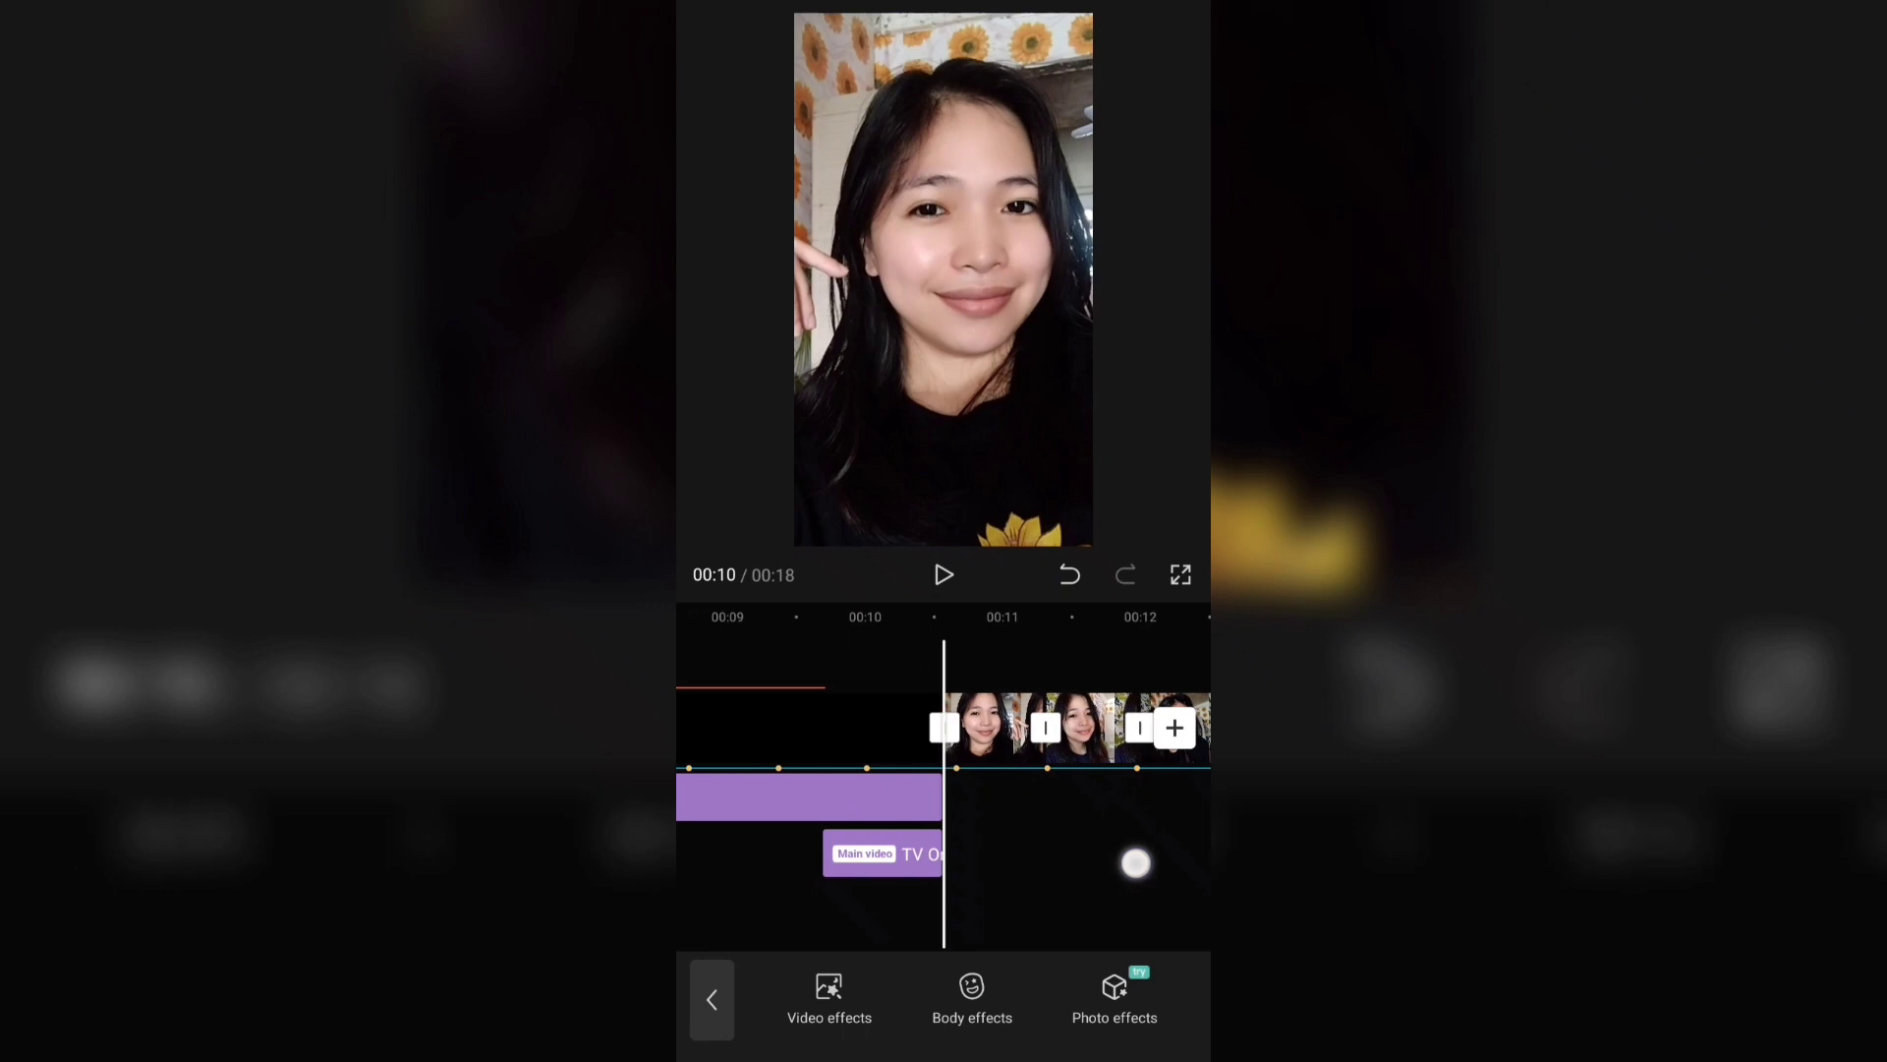
- Add the Horizontal Glitch 2 effect from the Glitch category at about 00:10
click(829, 988)
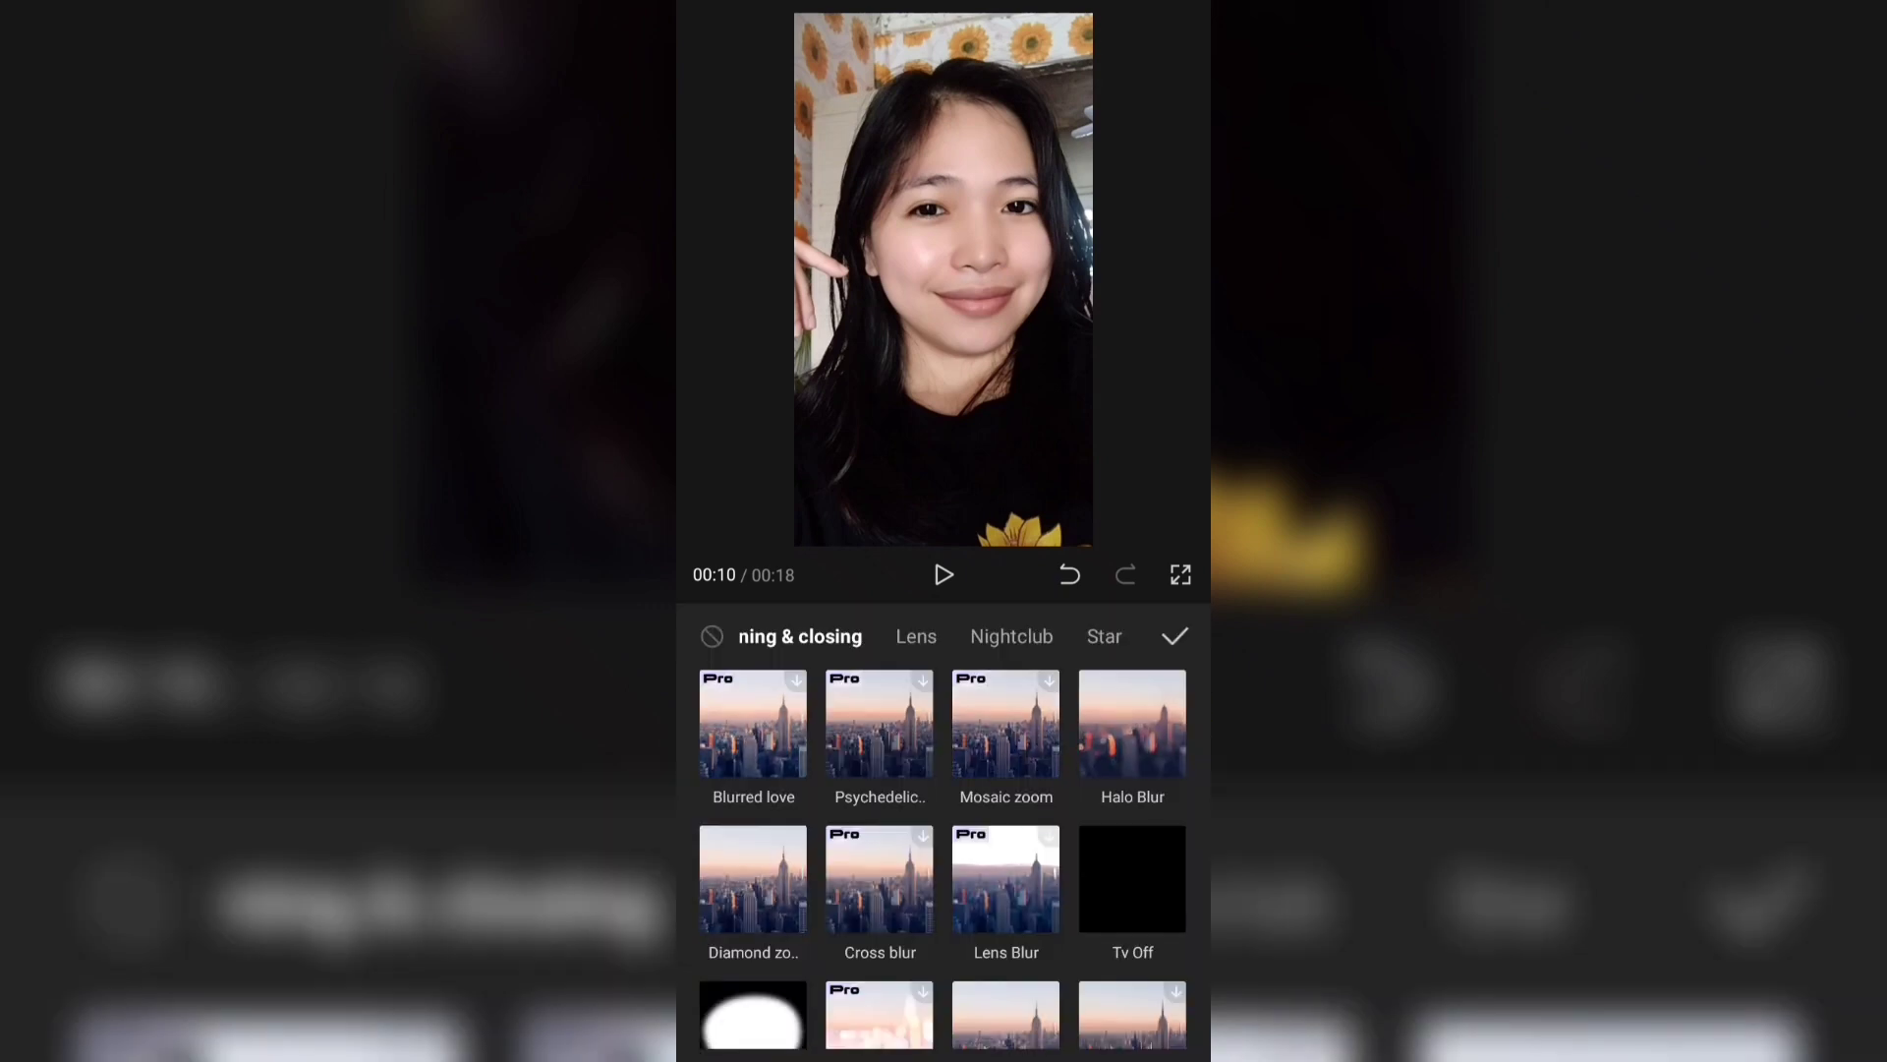
drag(973, 645, 872, 645)
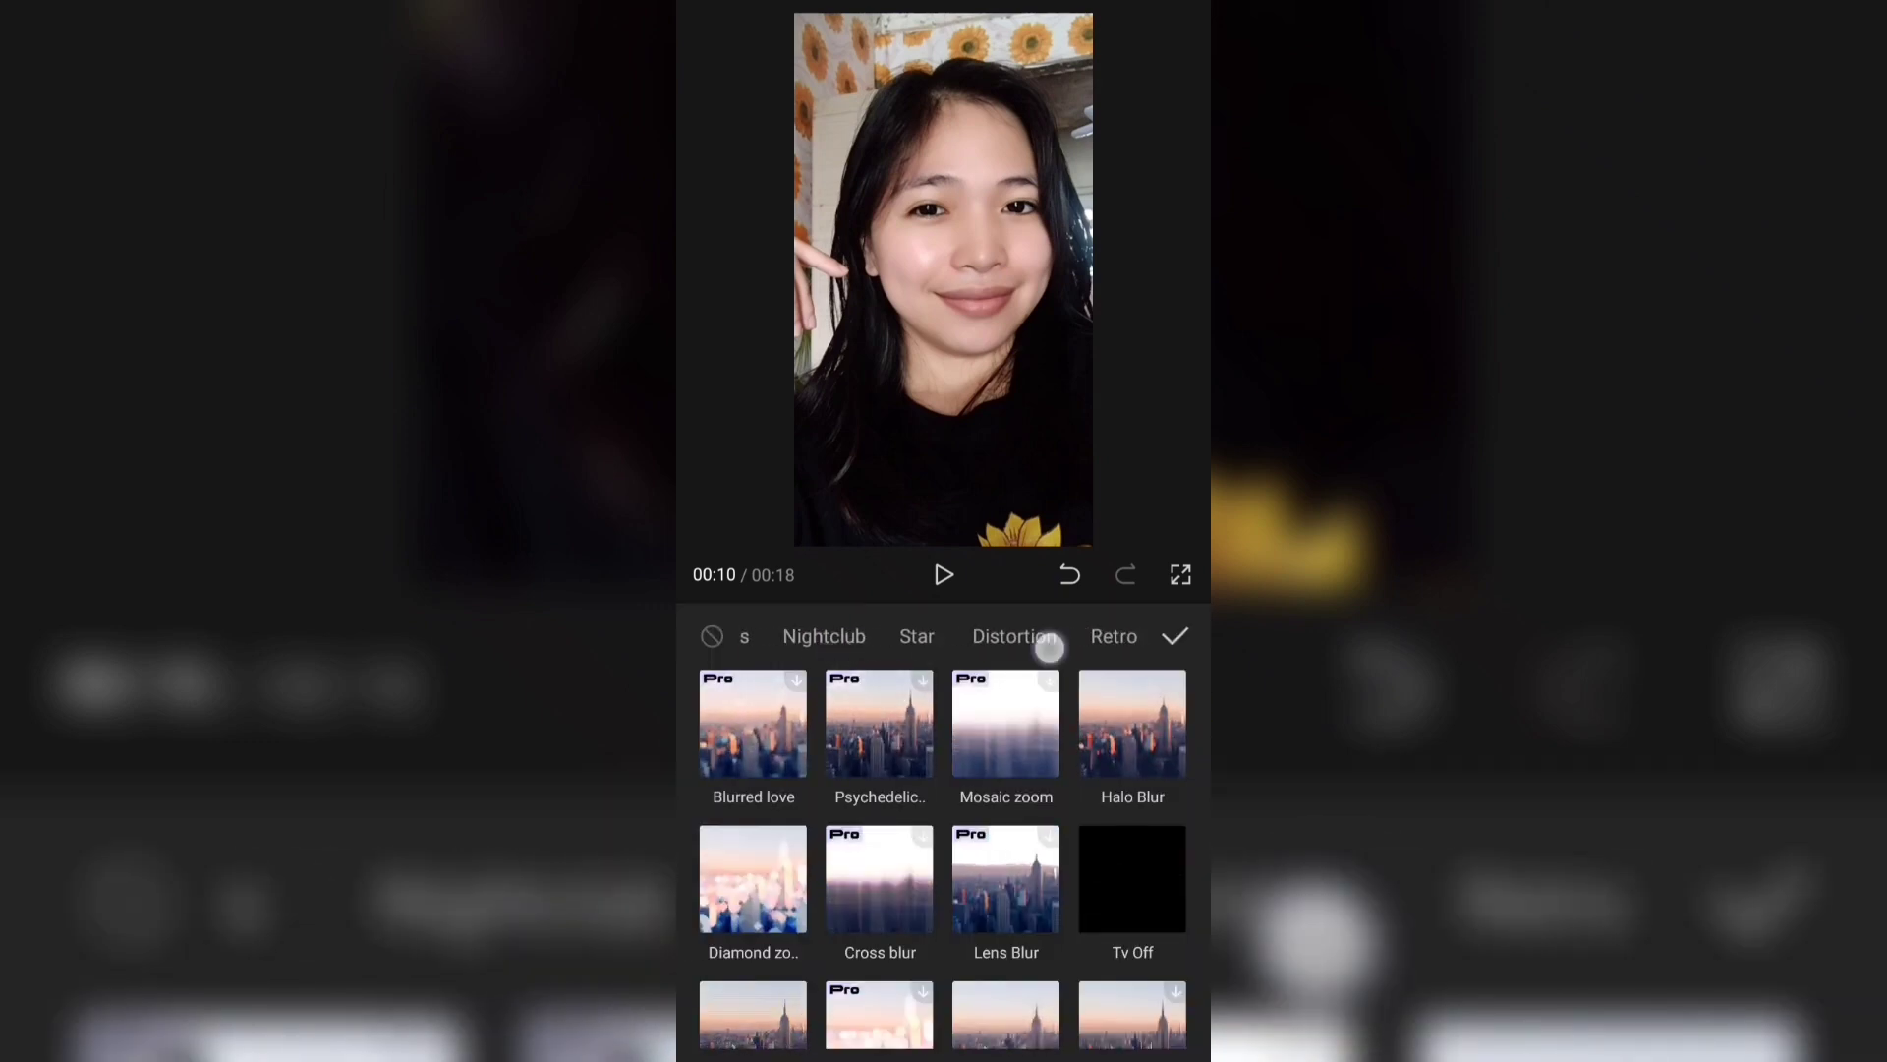
mouse_move(1045, 645)
mouse_down()
mouse_move(864, 644)
mouse_move(905, 657)
mouse_up()
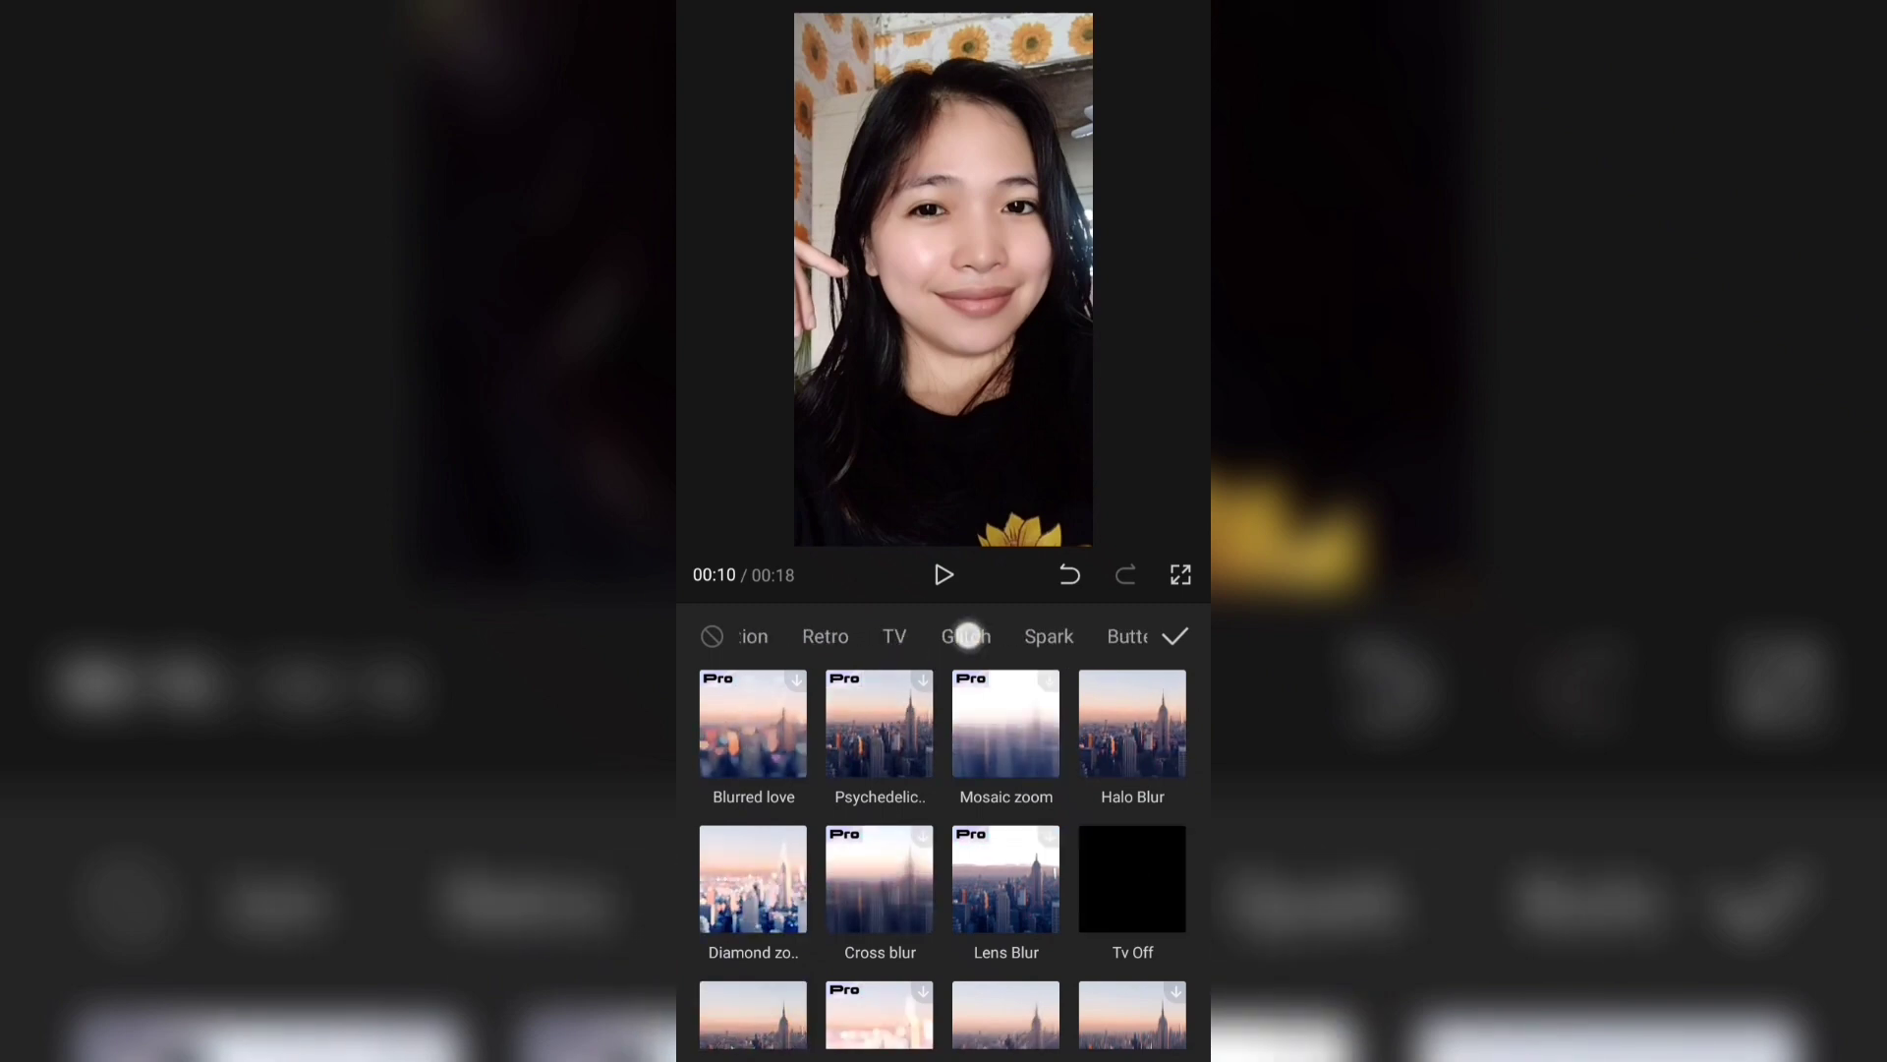
click(966, 636)
drag(1104, 963, 1104, 716)
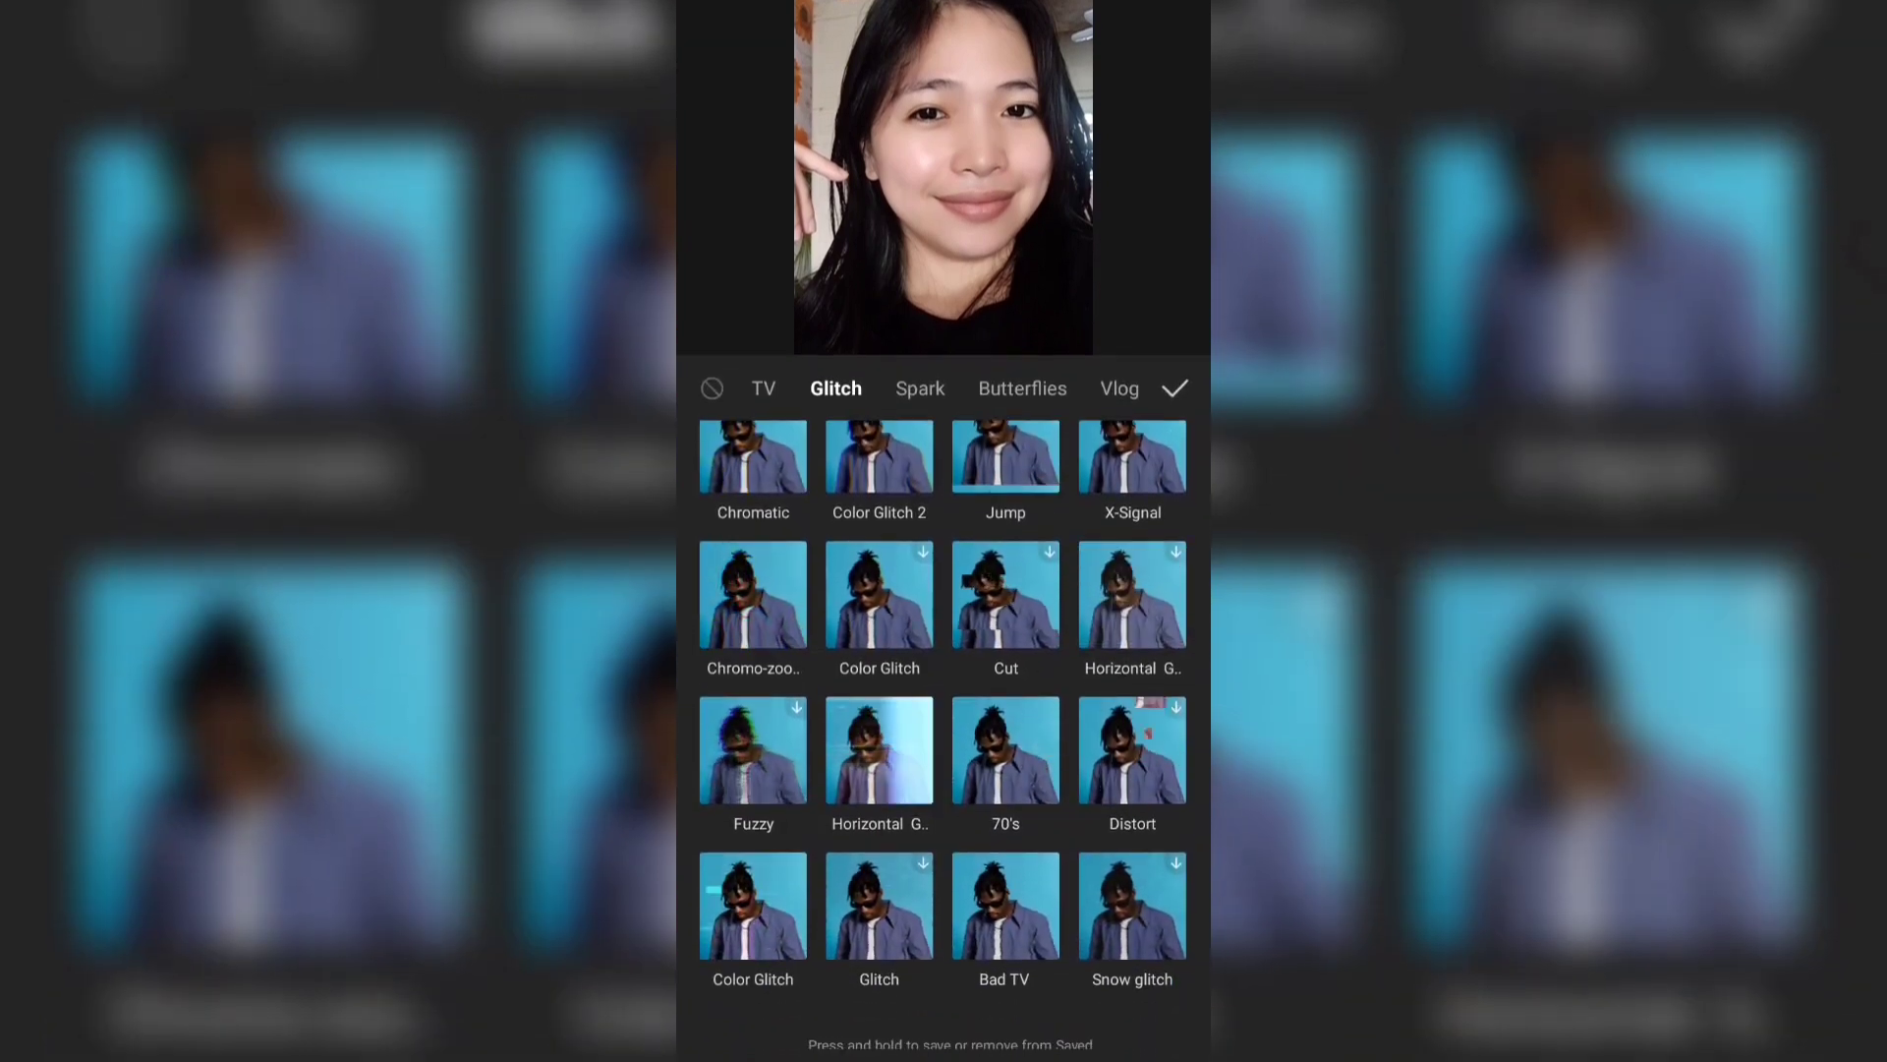
click(865, 757)
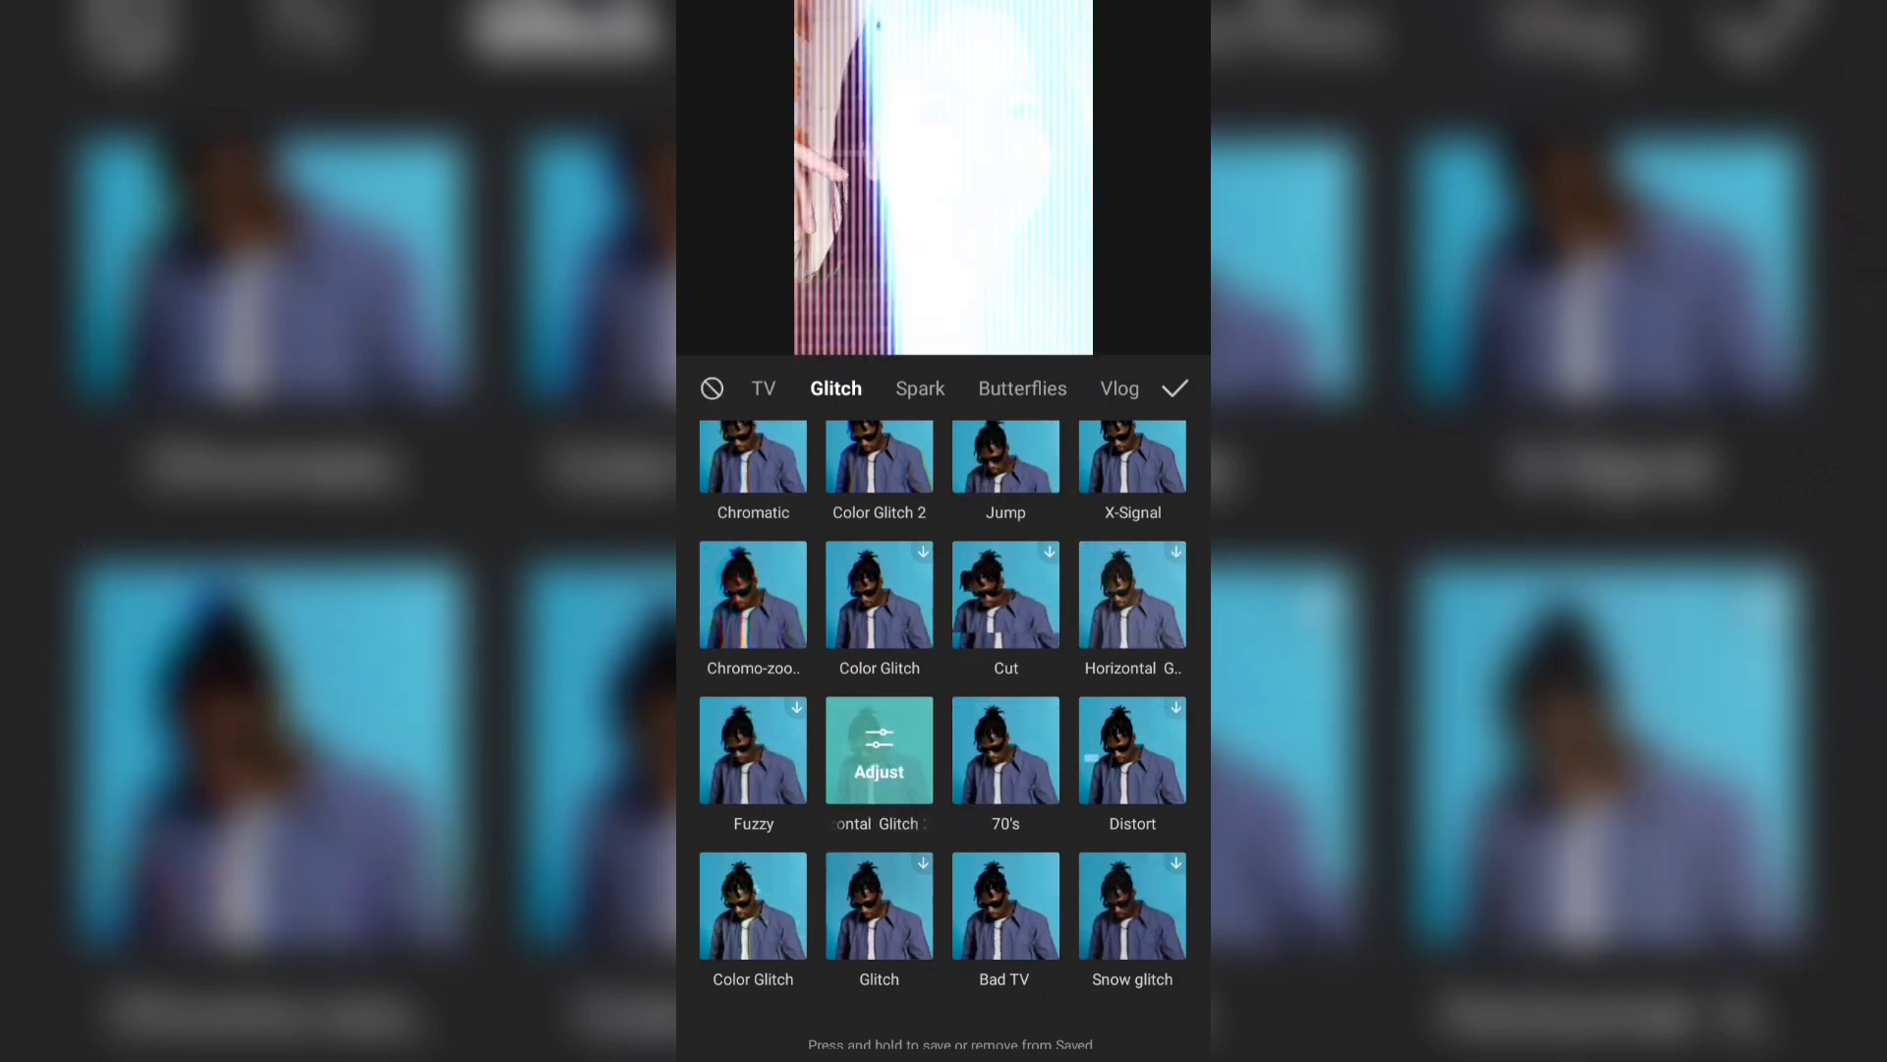
click(1178, 389)
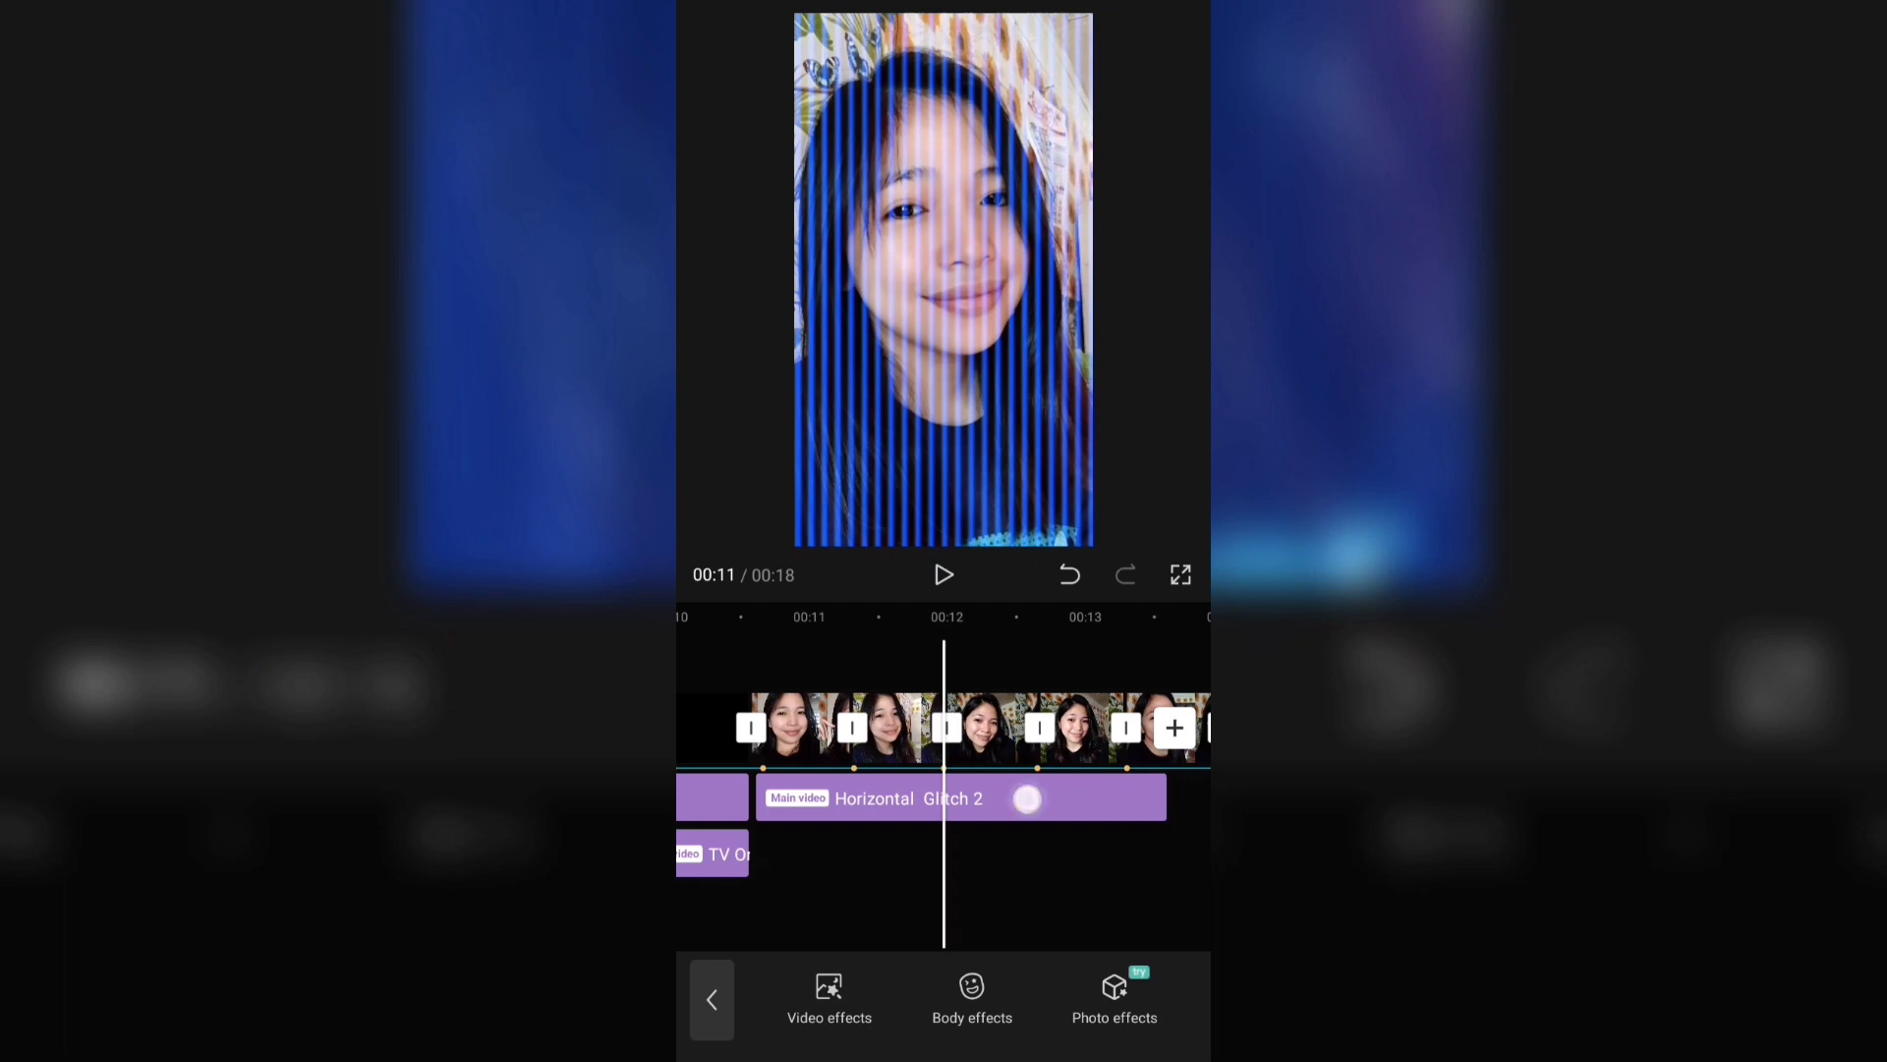
- Extend Horizontal Glitch 2 to about 00:16, then preview it from 00:11
drag(1123, 894, 973, 872)
mouse_move(1040, 798)
mouse_down()
mouse_move(1078, 834)
mouse_move(1189, 835)
mouse_move(975, 840)
mouse_up()
drag(1011, 903, 1209, 909)
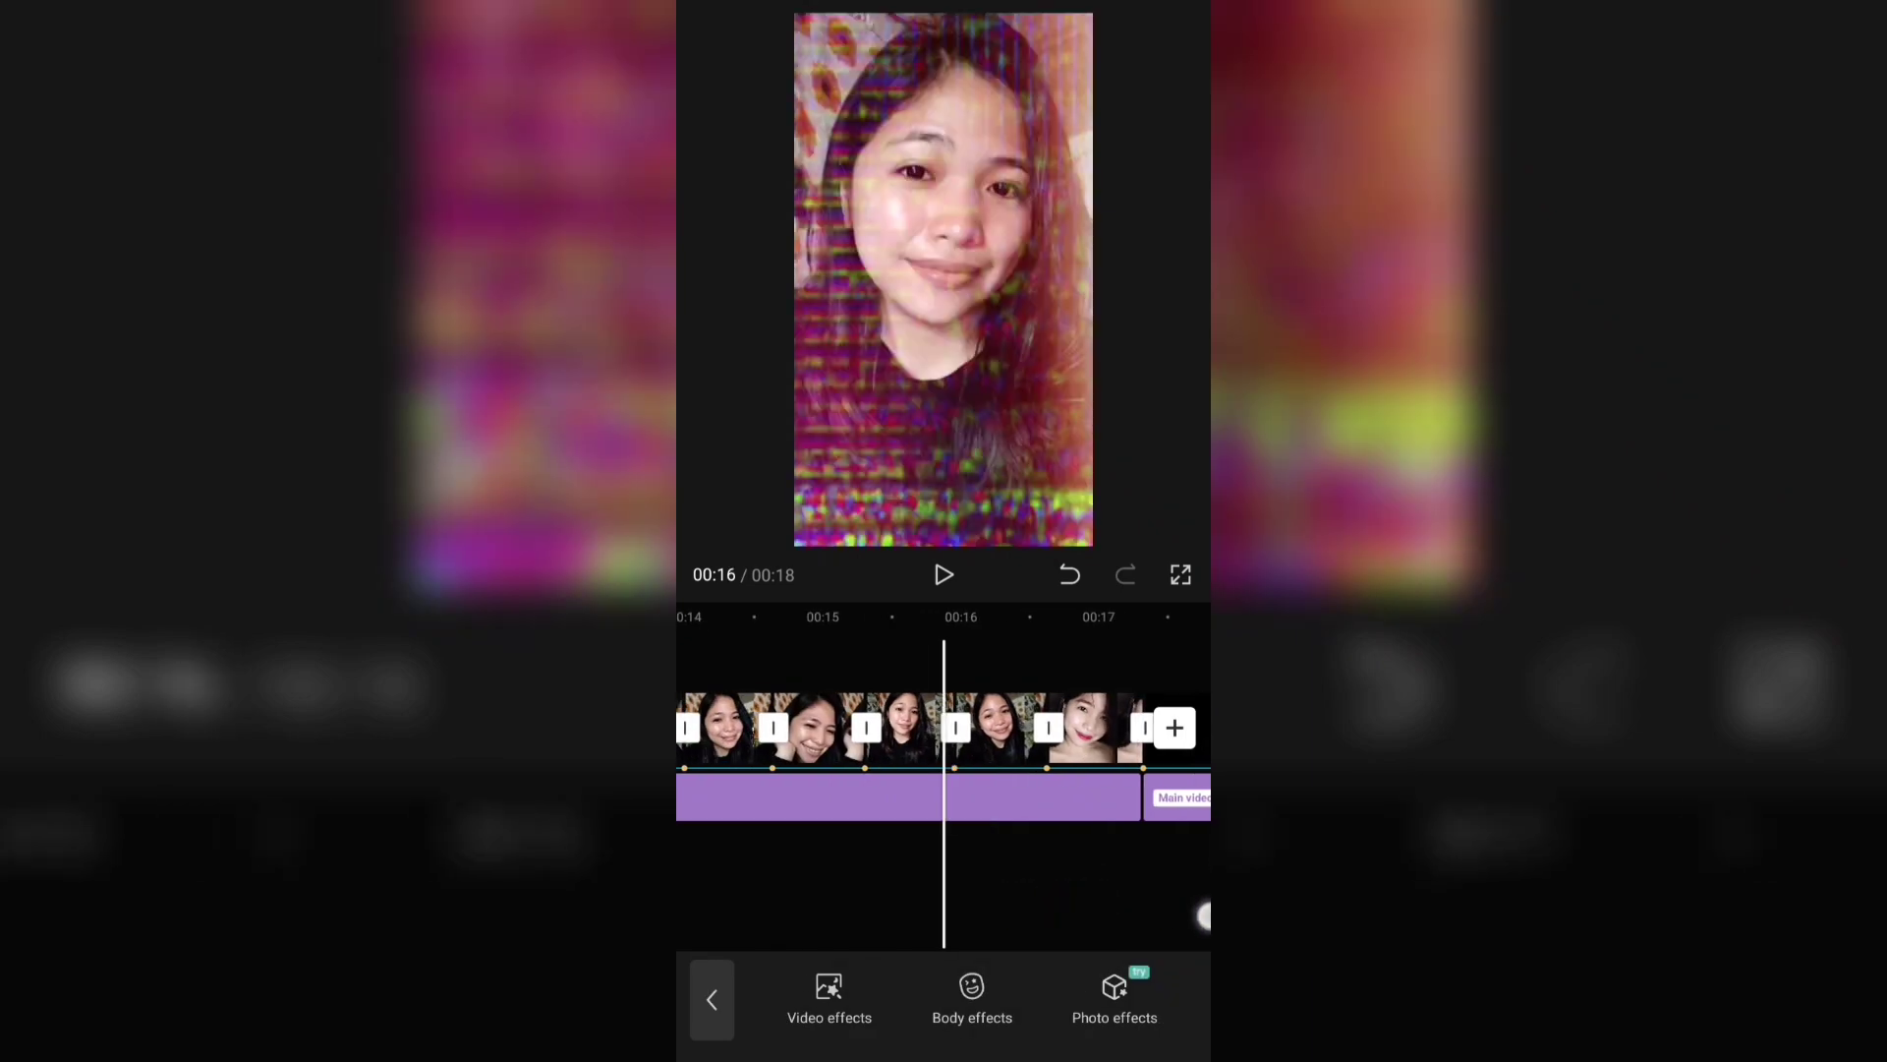
drag(1070, 901, 1196, 880)
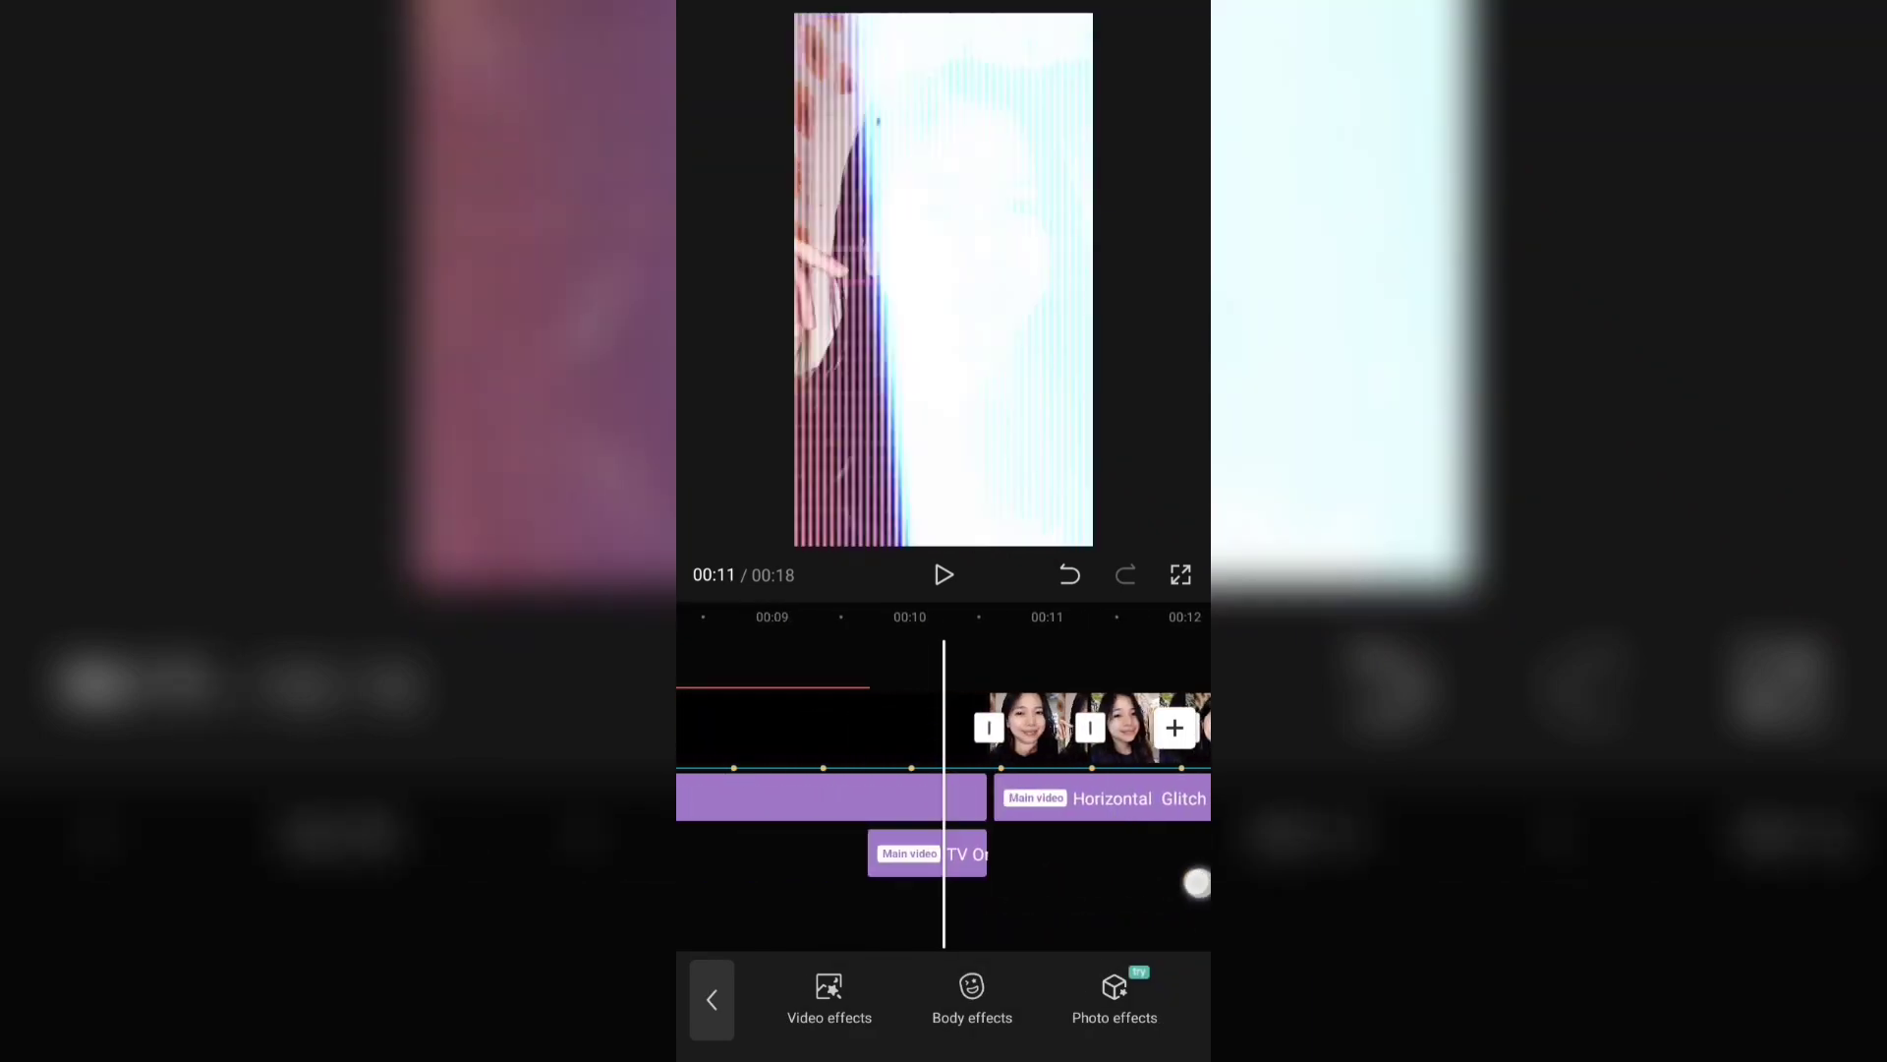
click(944, 574)
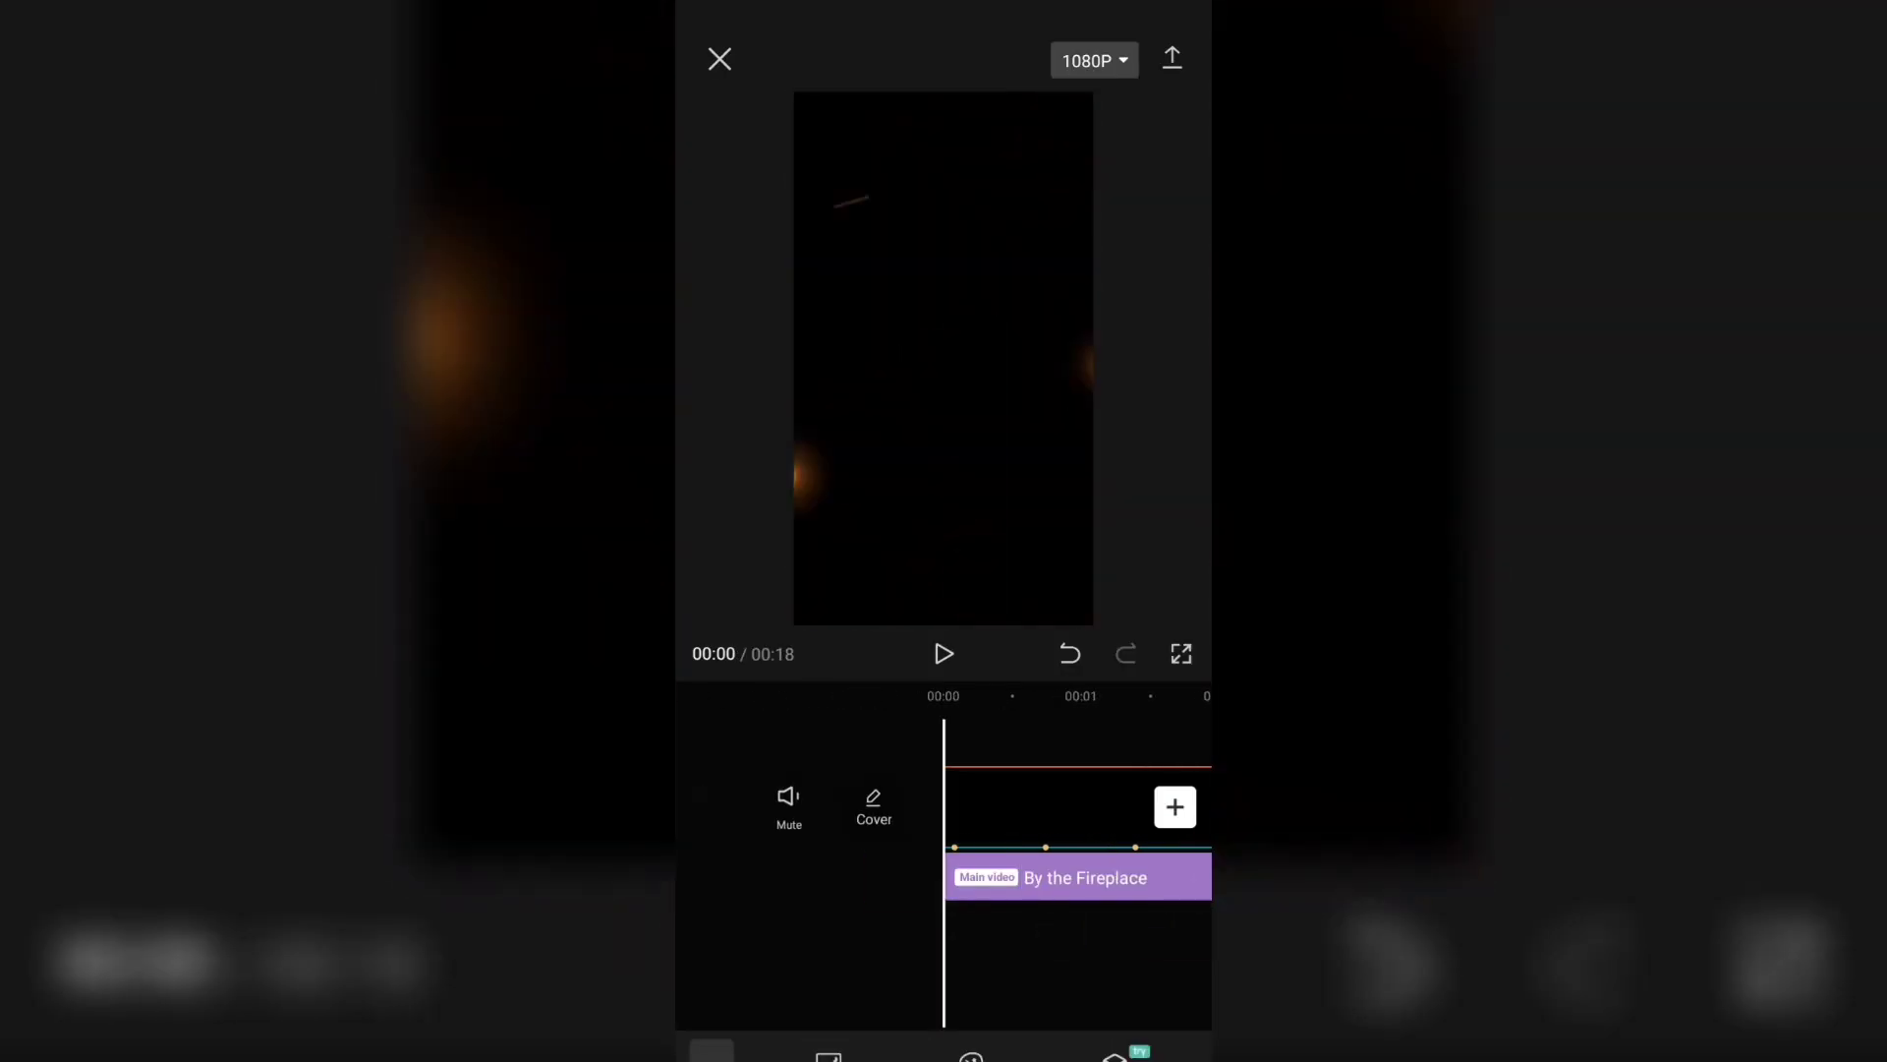
- Review the export settings, keeping 1080p resolution at 30 fps
click(1131, 51)
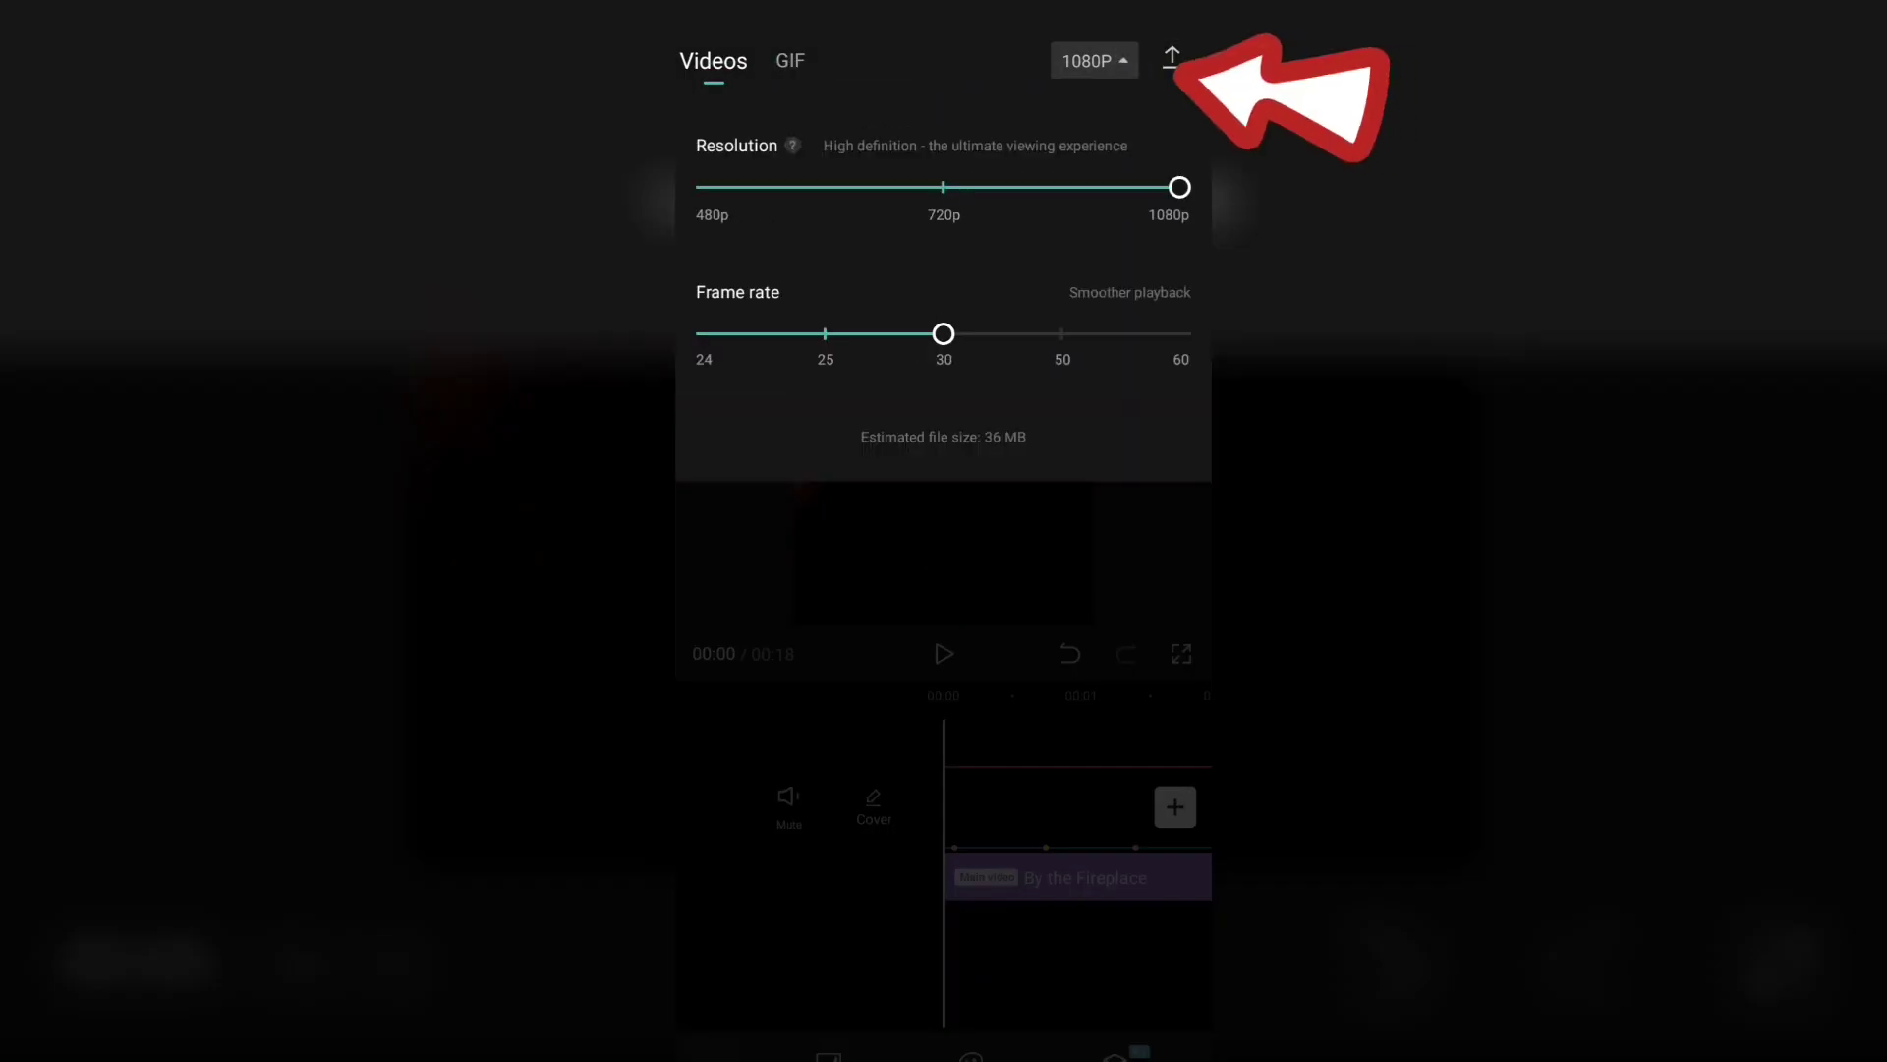
click(1130, 65)
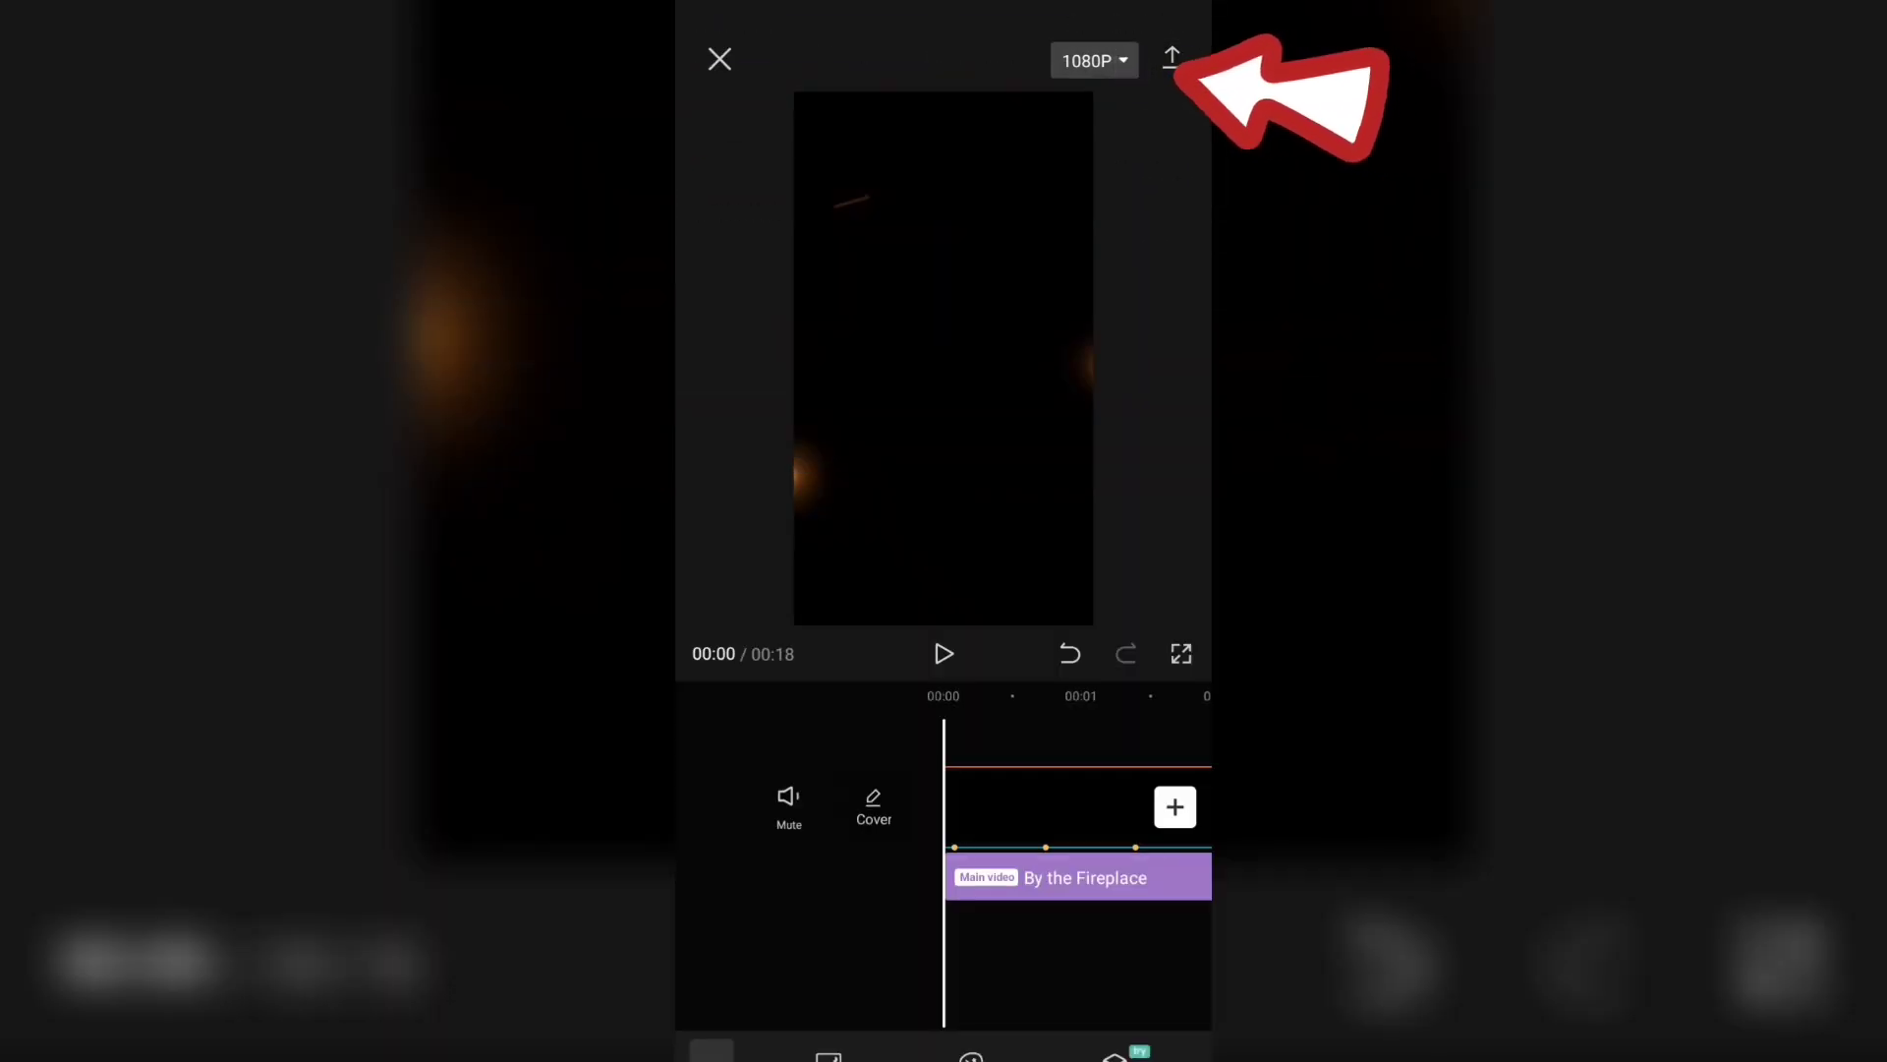
- Export the 00:18 video at 1080p, 30 fps
click(1172, 58)
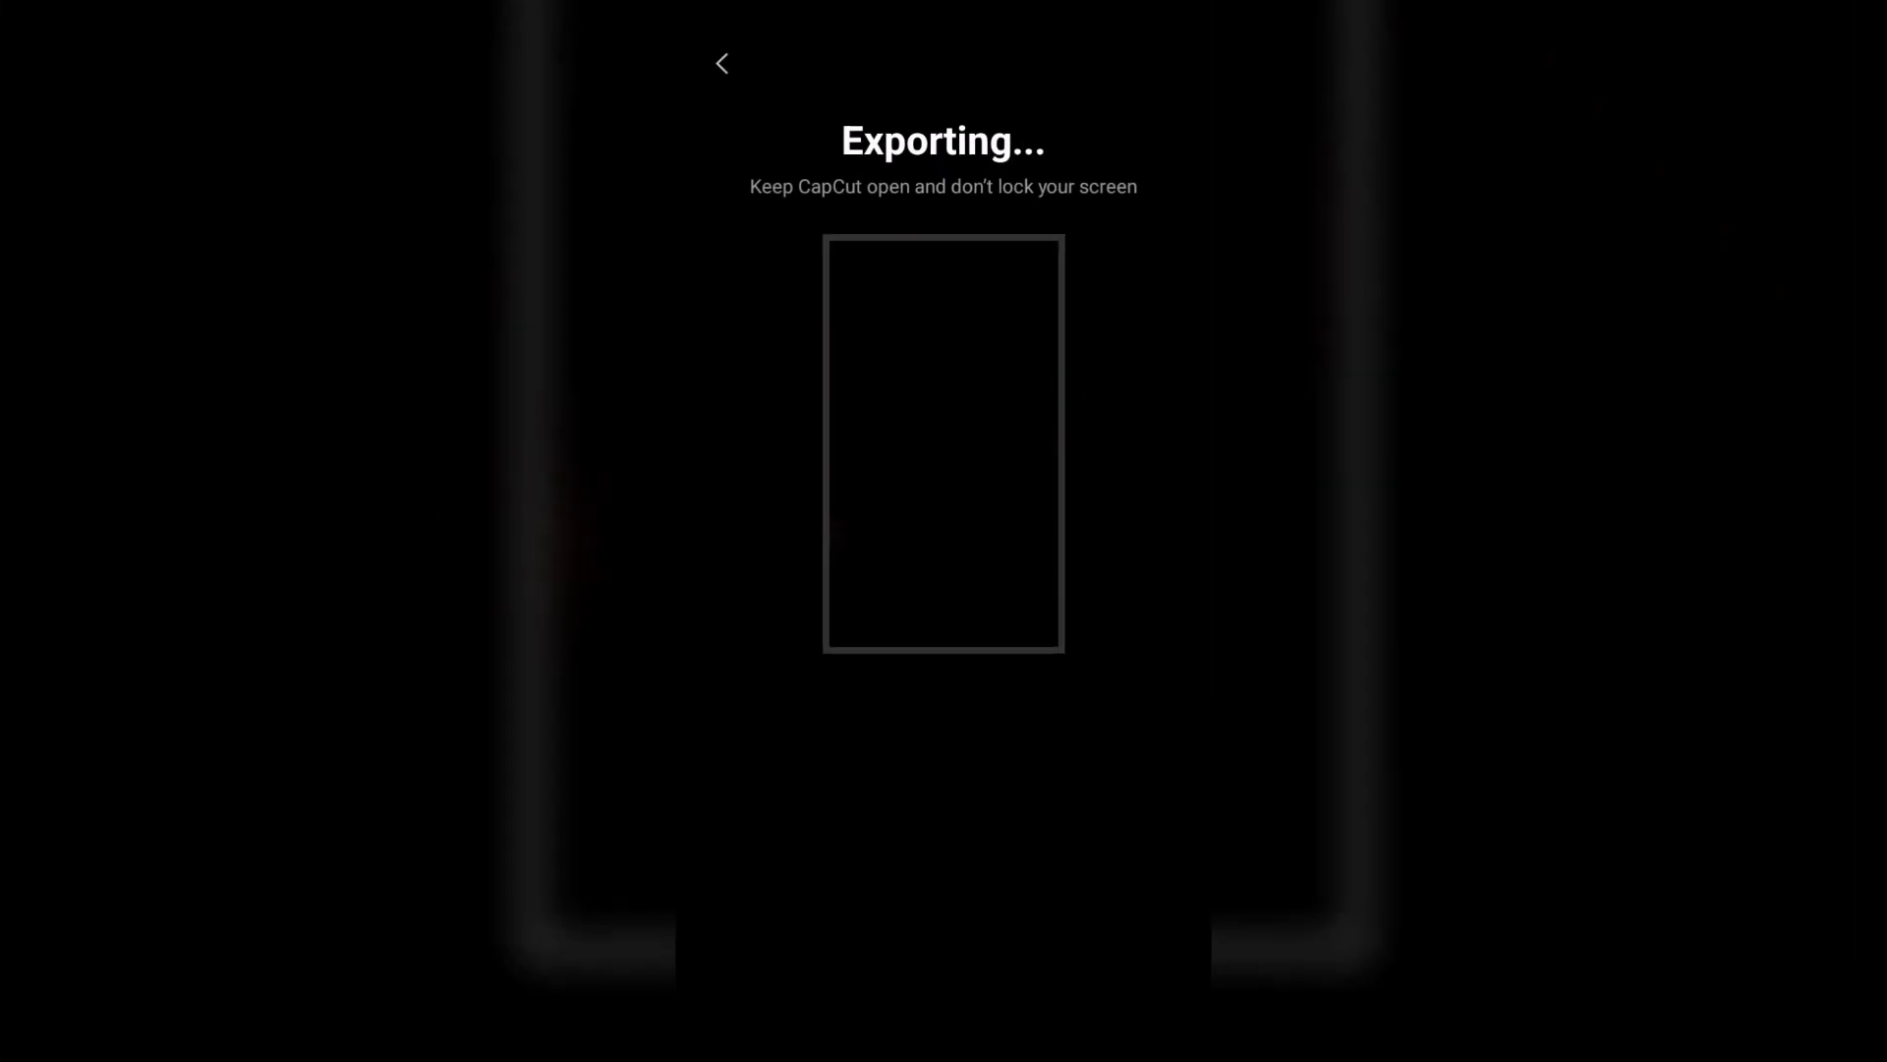